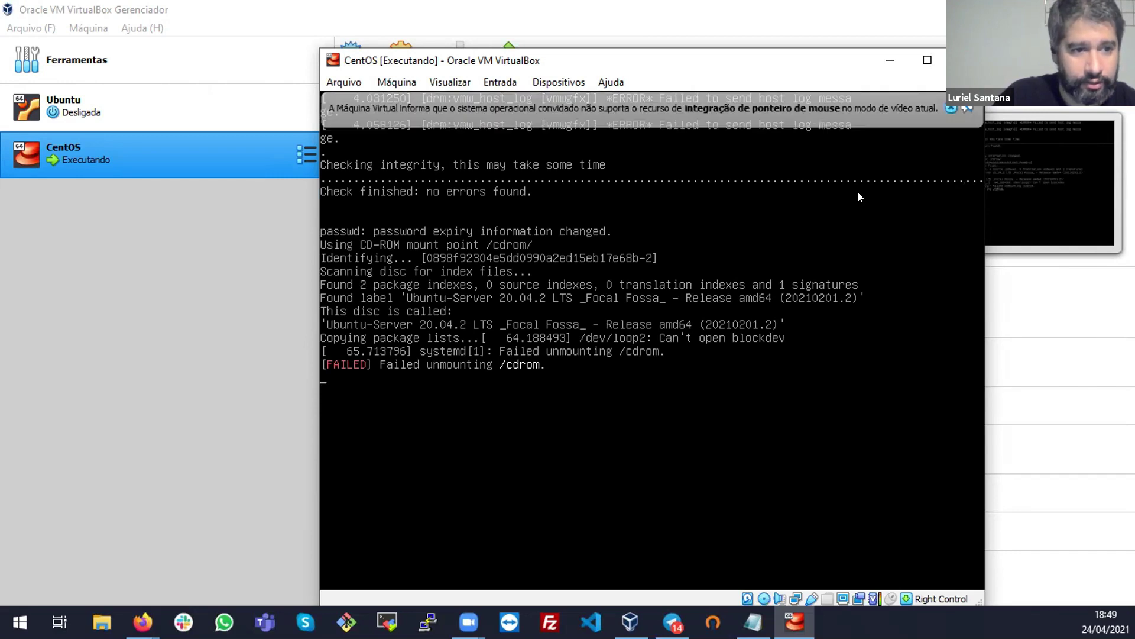
Power off the CentOS VM with the 'Desligar a máquina' option and close its window
{"action": "left_click", "coordinate": [937, 111]}
{"action": "key", "text": "ctrl+q"}
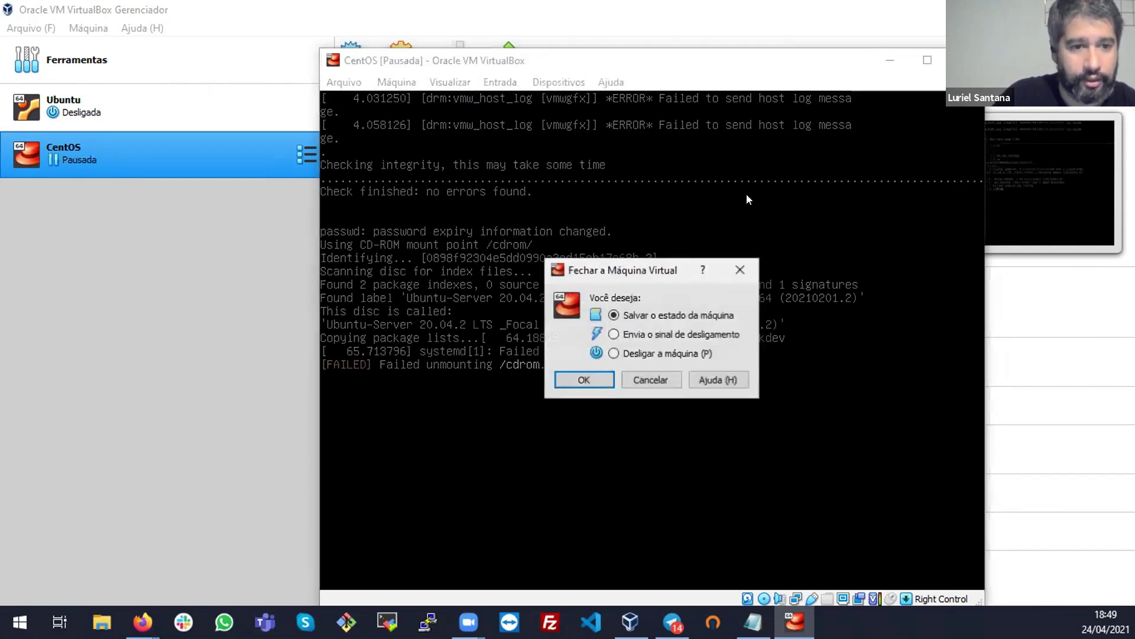
{"action": "left_click", "coordinate": [627, 355]}
{"action": "left_click", "coordinate": [601, 375]}
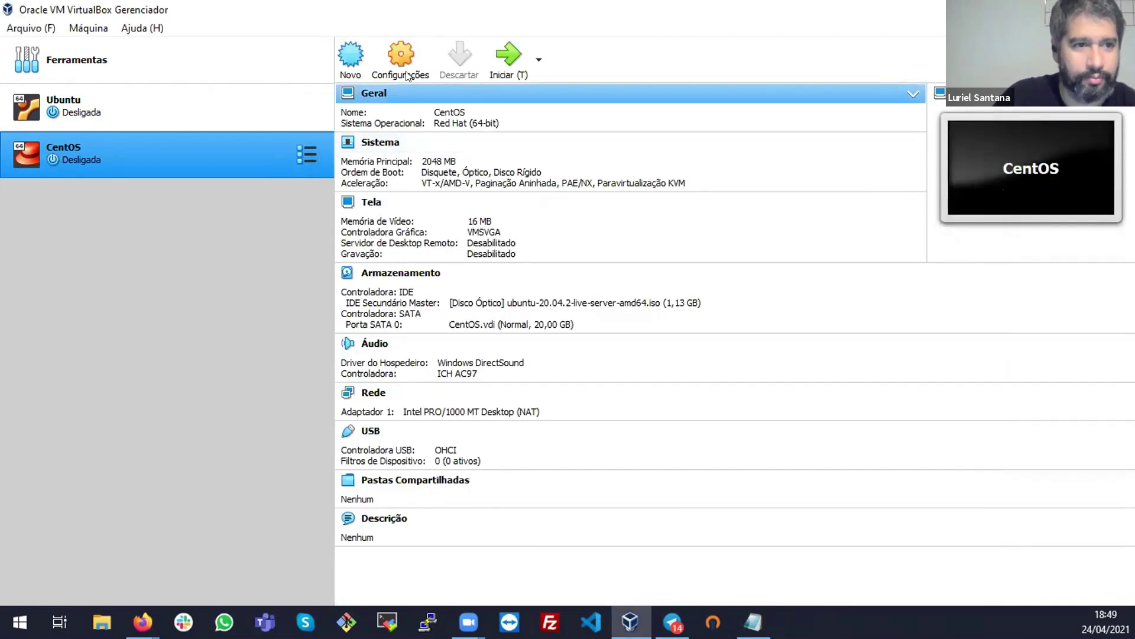
Swap the CentOS VM's optical disc for CentOS-7-x86_64-DVD-2009.iso from Transferências in Storage settings
{"action": "left_click", "coordinate": [400, 60]}
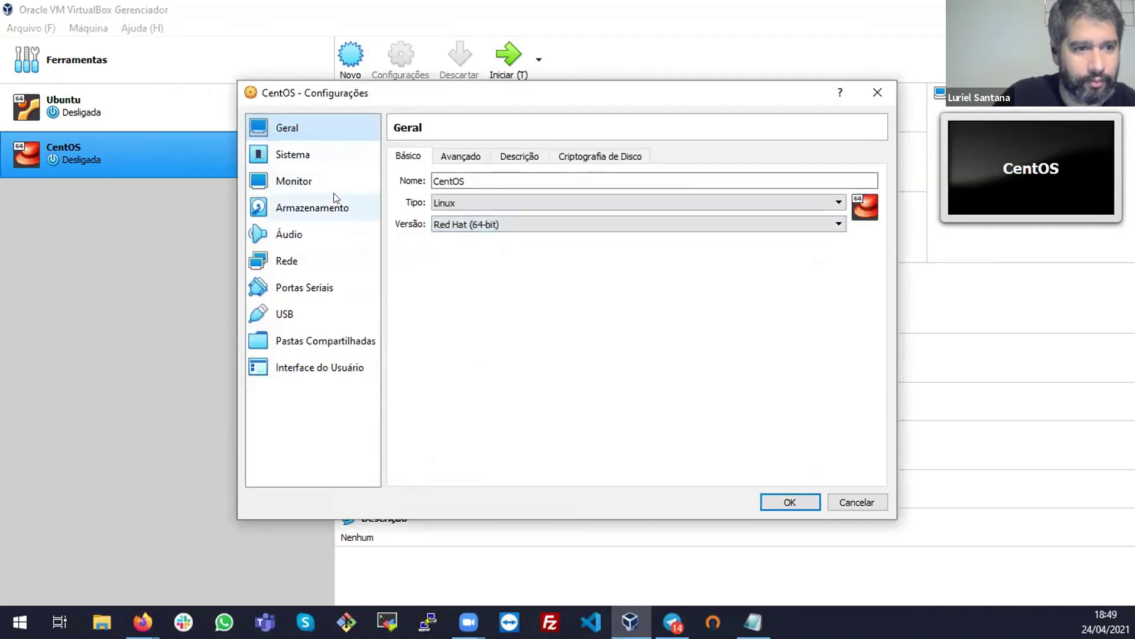
{"action": "left_click", "coordinate": [331, 206]}
{"action": "left_click", "coordinate": [480, 194]}
{"action": "left_click", "coordinate": [870, 173]}
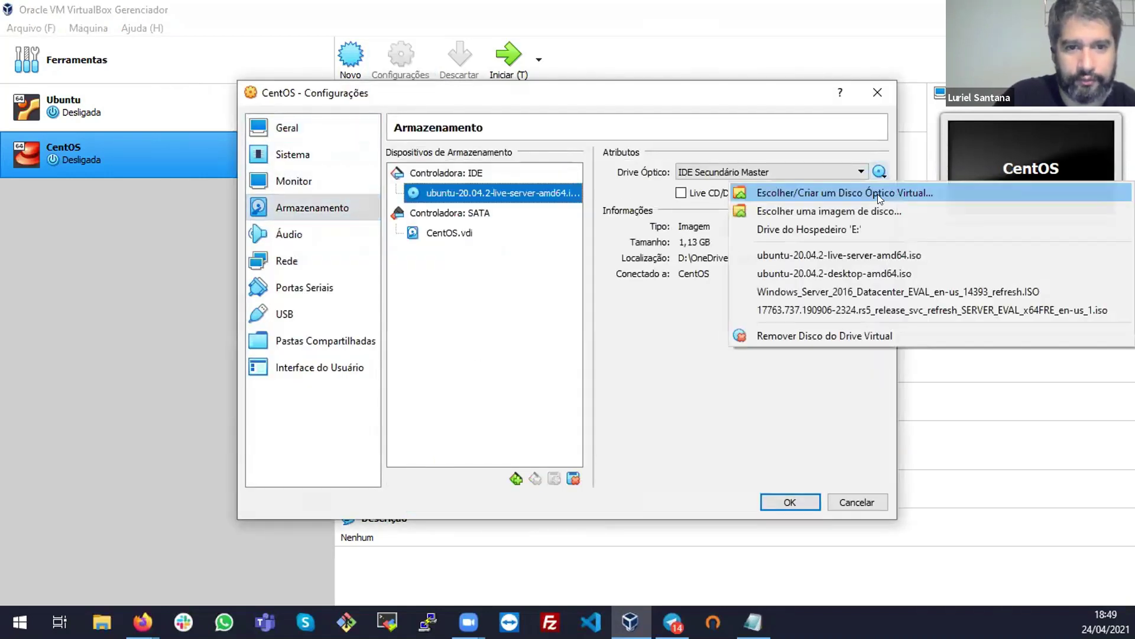
{"action": "left_click", "coordinate": [878, 212]}
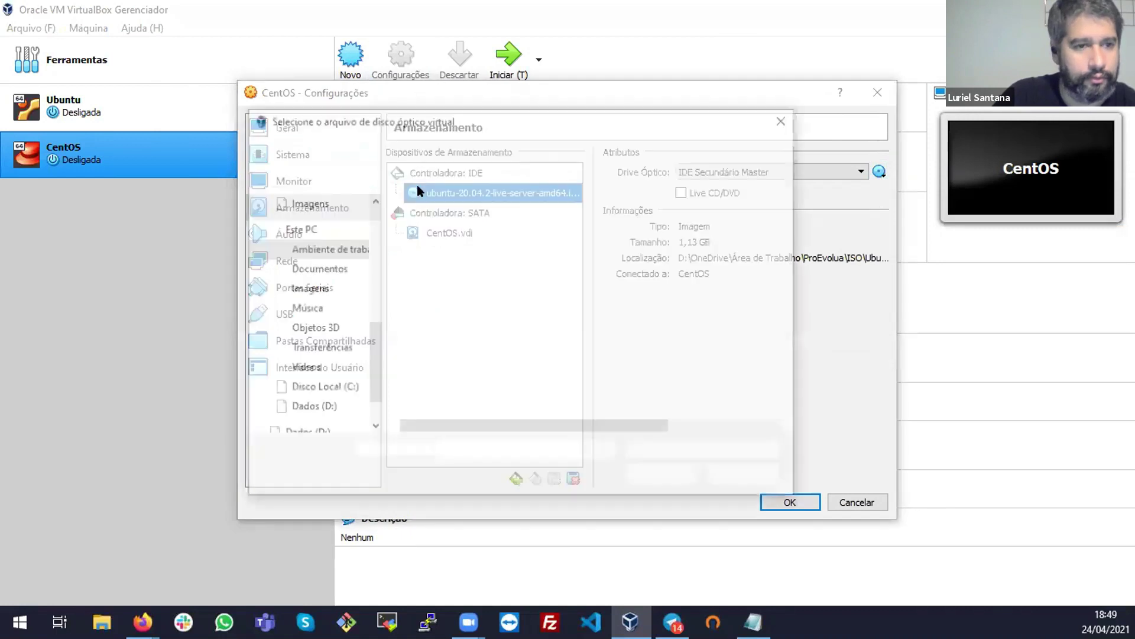
{"action": "left_click", "coordinate": [435, 149]}
{"action": "double_click", "coordinate": [431, 227]}
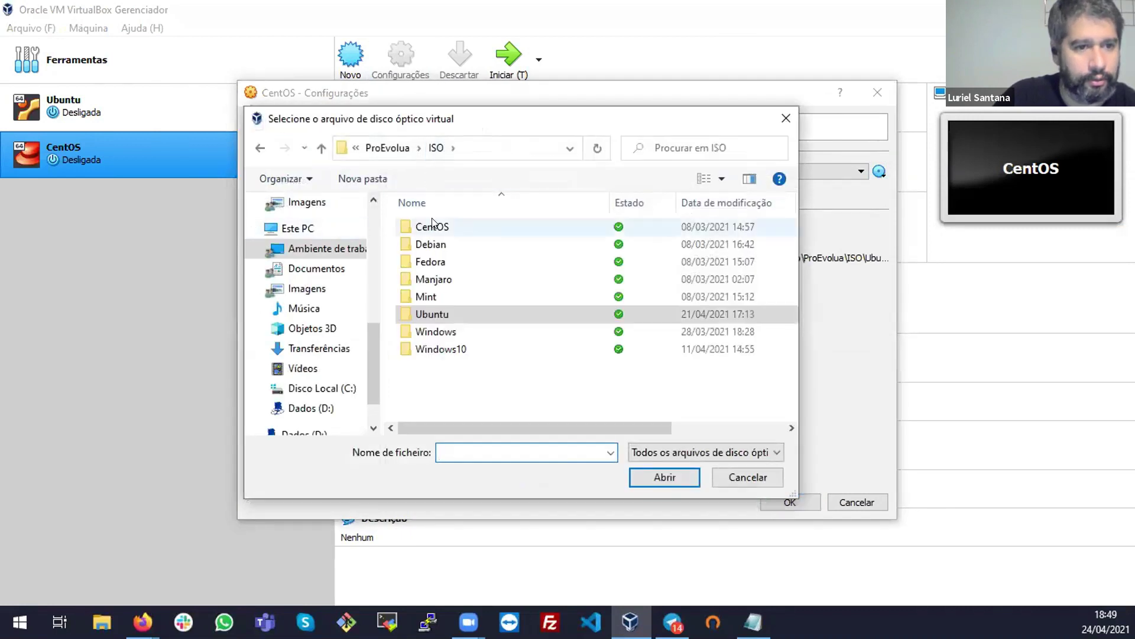
{"action": "scroll", "coordinate": [364, 233], "scroll_direction": "up", "scroll_amount": 7}
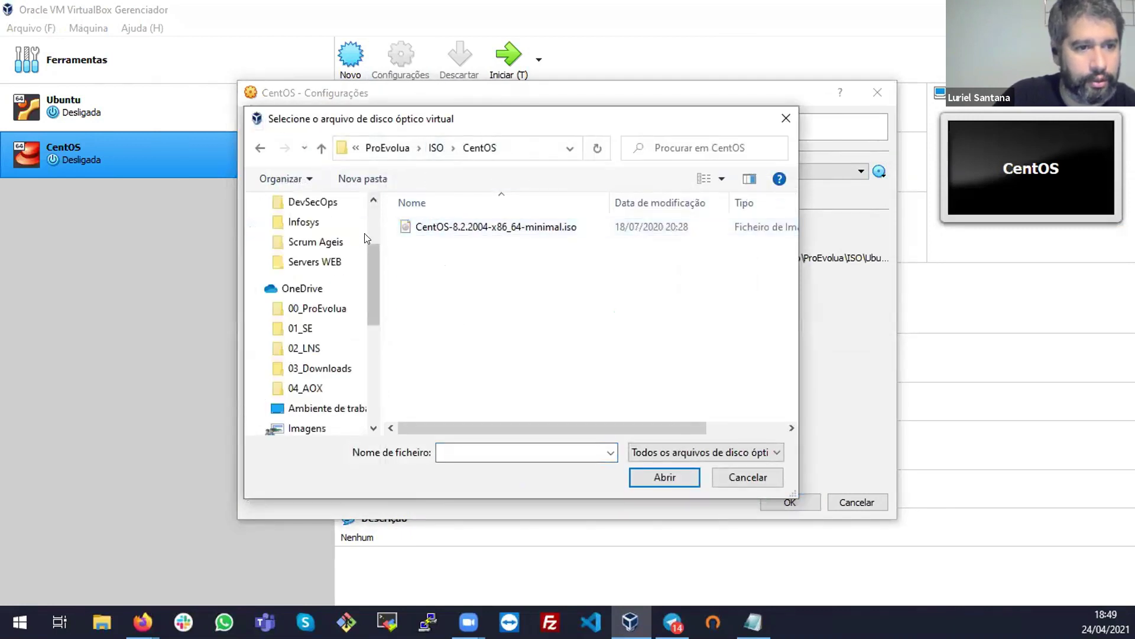
{"action": "left_click", "coordinate": [338, 254]}
{"action": "double_click", "coordinate": [458, 244]}
{"action": "left_click", "coordinate": [789, 500]}
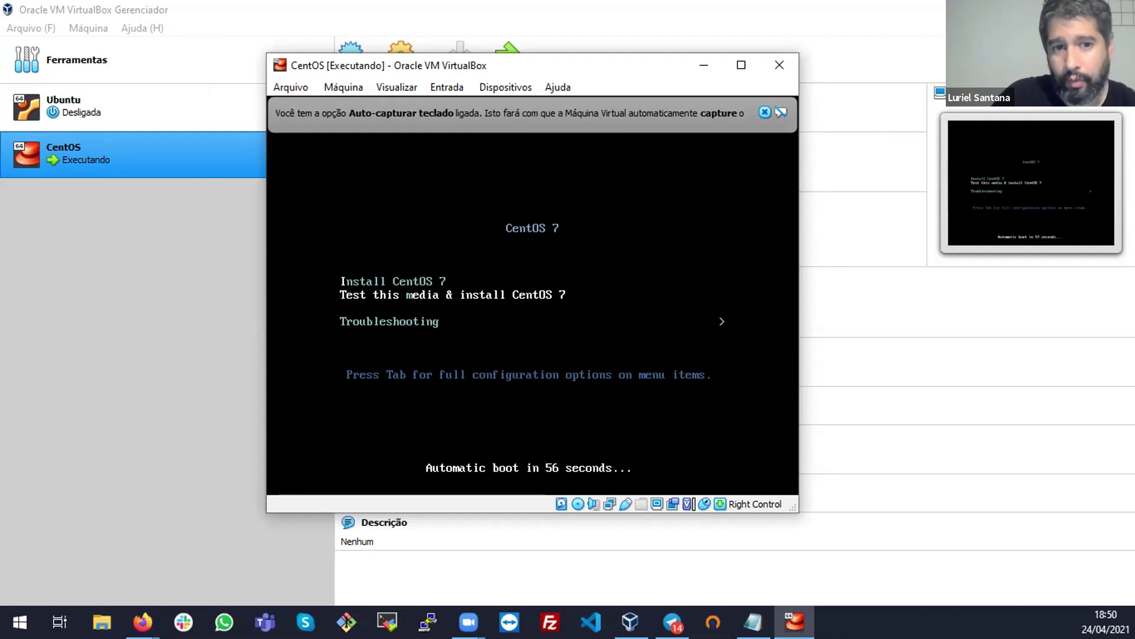
Boot the VM from the 'Test this media & install CentOS 7' menu entry
{"action": "left_click", "coordinate": [765, 113]}
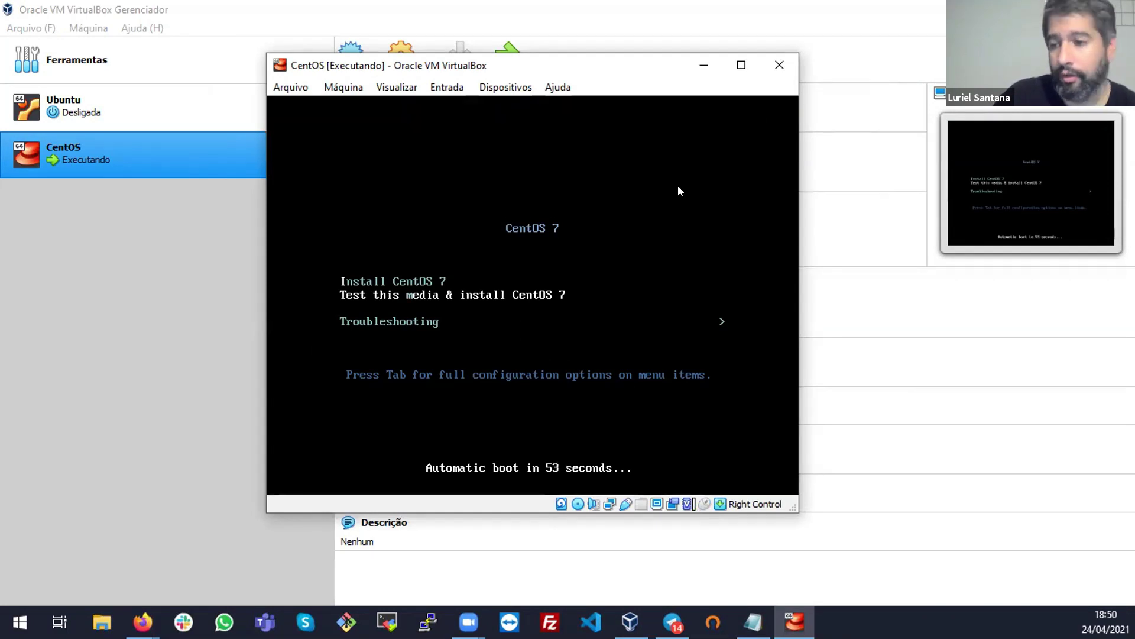
{"action": "left_click", "coordinate": [655, 210]}
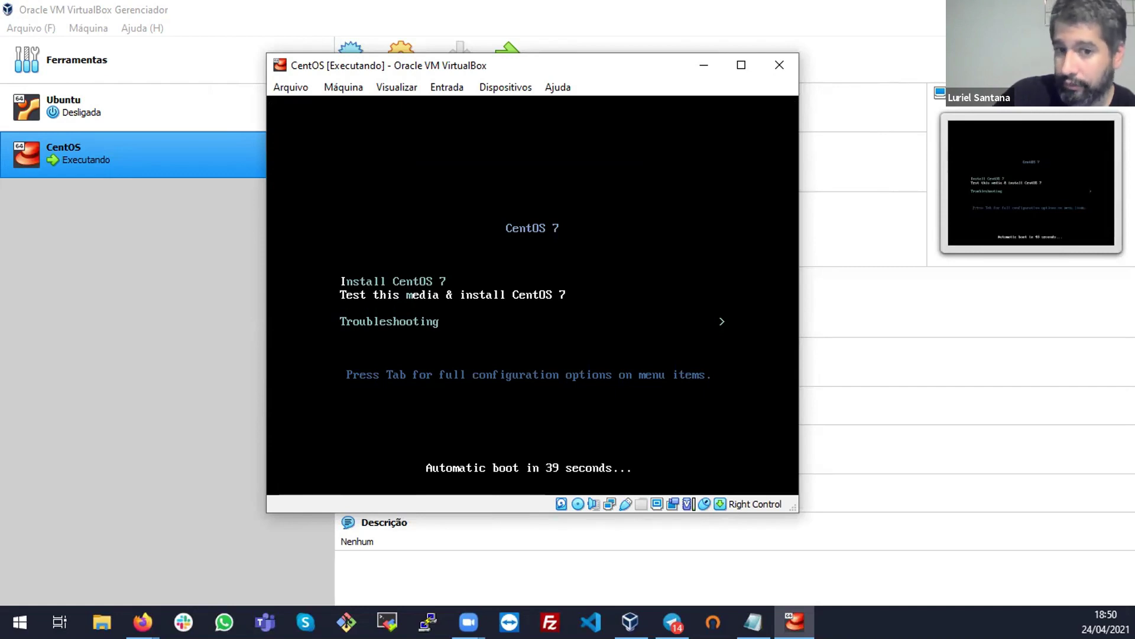
{"action": "key", "text": "Down"}
{"action": "key", "text": "Up"}
{"action": "key", "text": "Return"}
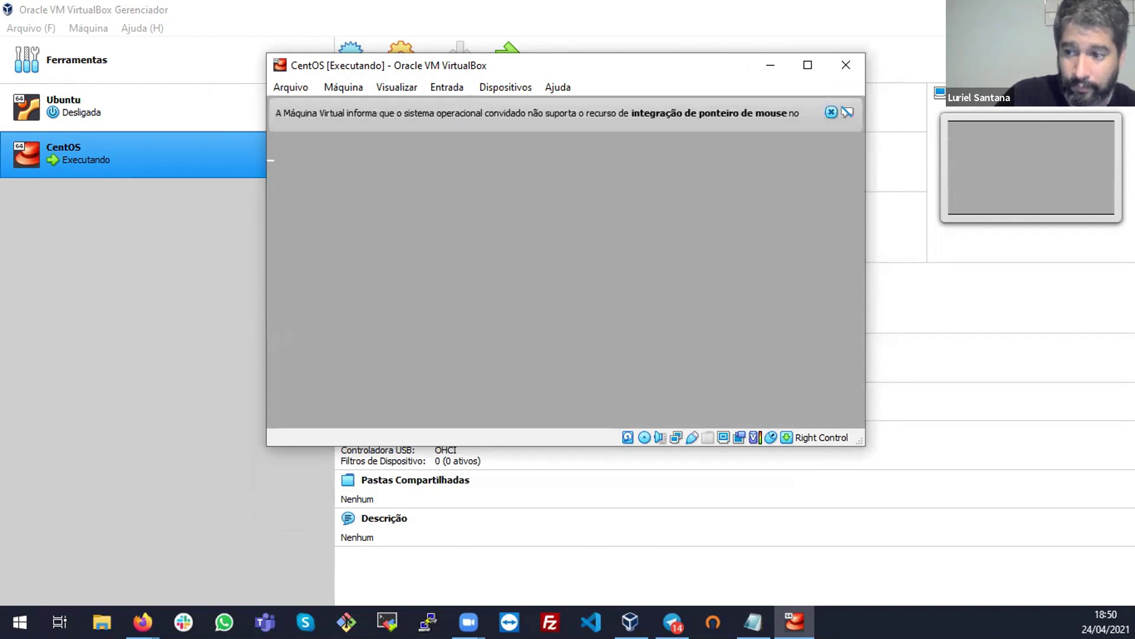
Dismiss the mouse-integration notice while the installer loads
{"action": "left_click", "coordinate": [828, 111]}
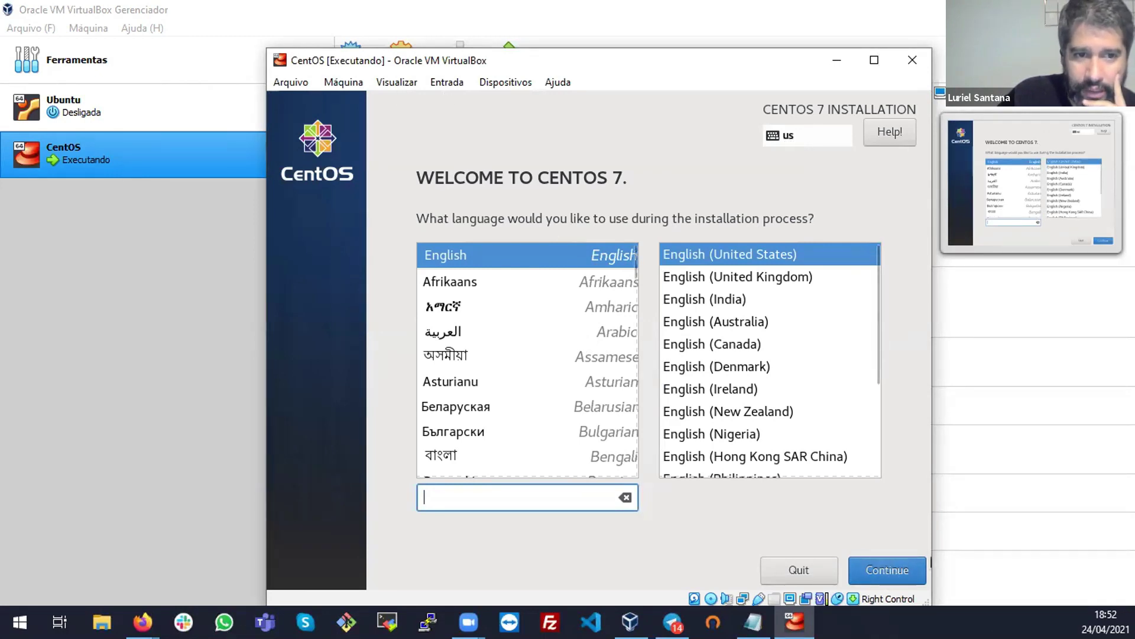
Keep English as the installation language and set the timezone to Americas/Bahia on the map
{"action": "left_click", "coordinate": [896, 564]}
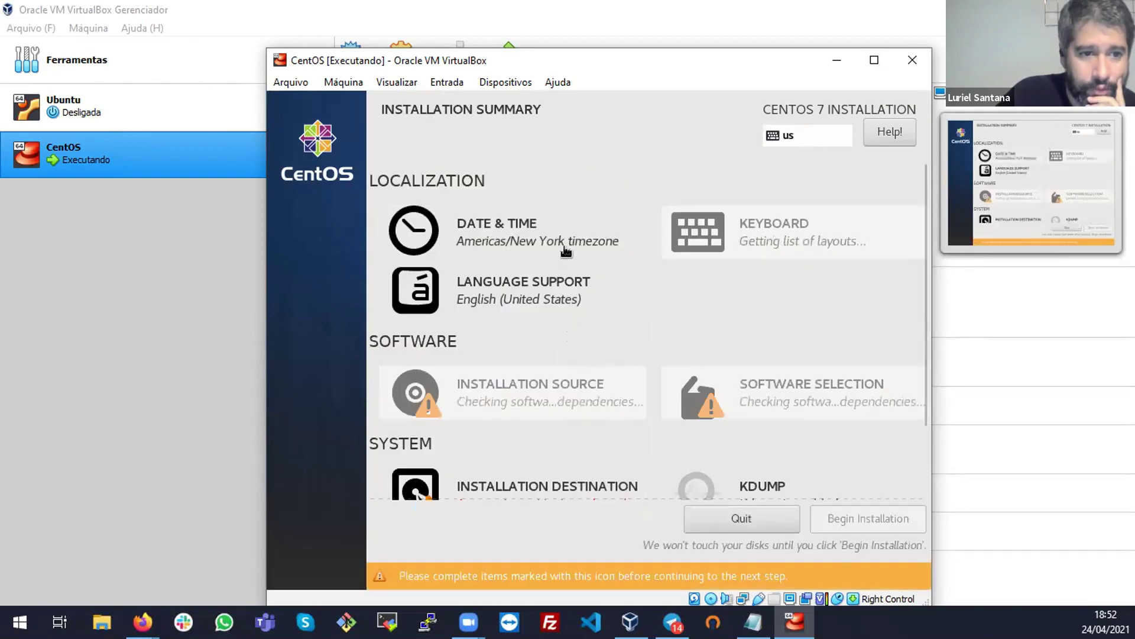
{"action": "left_click", "coordinate": [563, 241]}
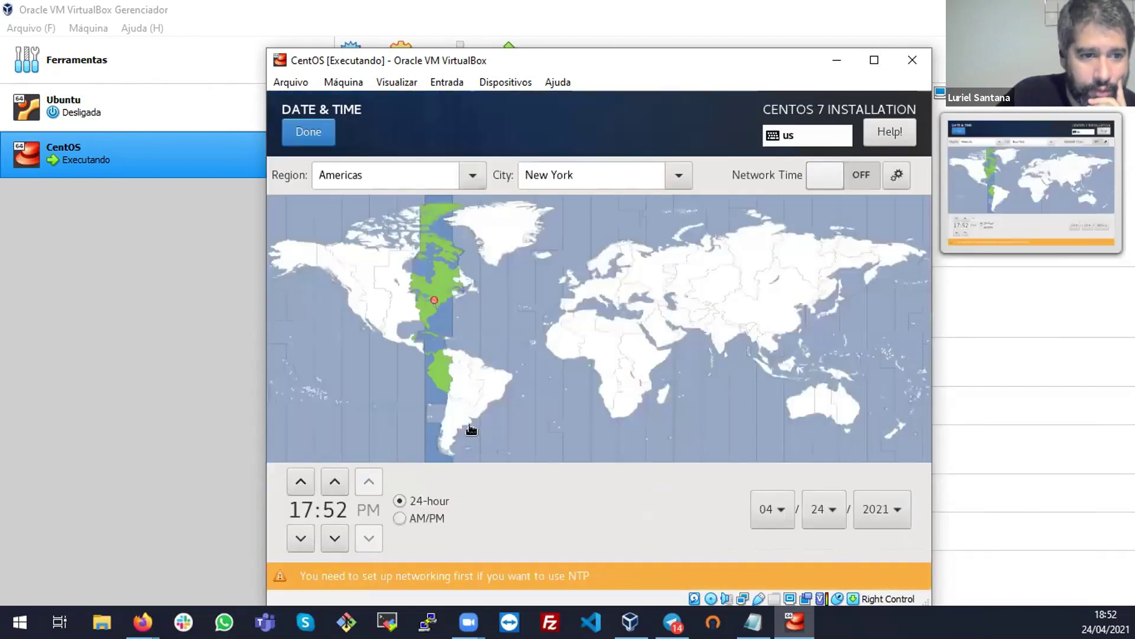
{"action": "left_click", "coordinate": [496, 407]}
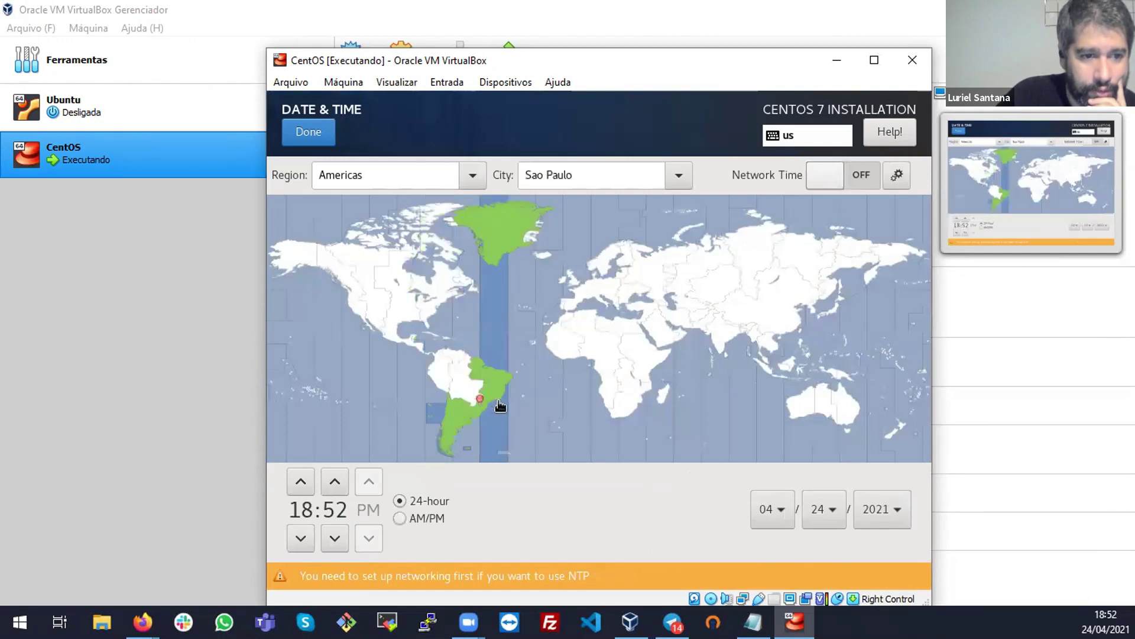
{"action": "left_click", "coordinate": [502, 405]}
{"action": "left_click", "coordinate": [504, 407]}
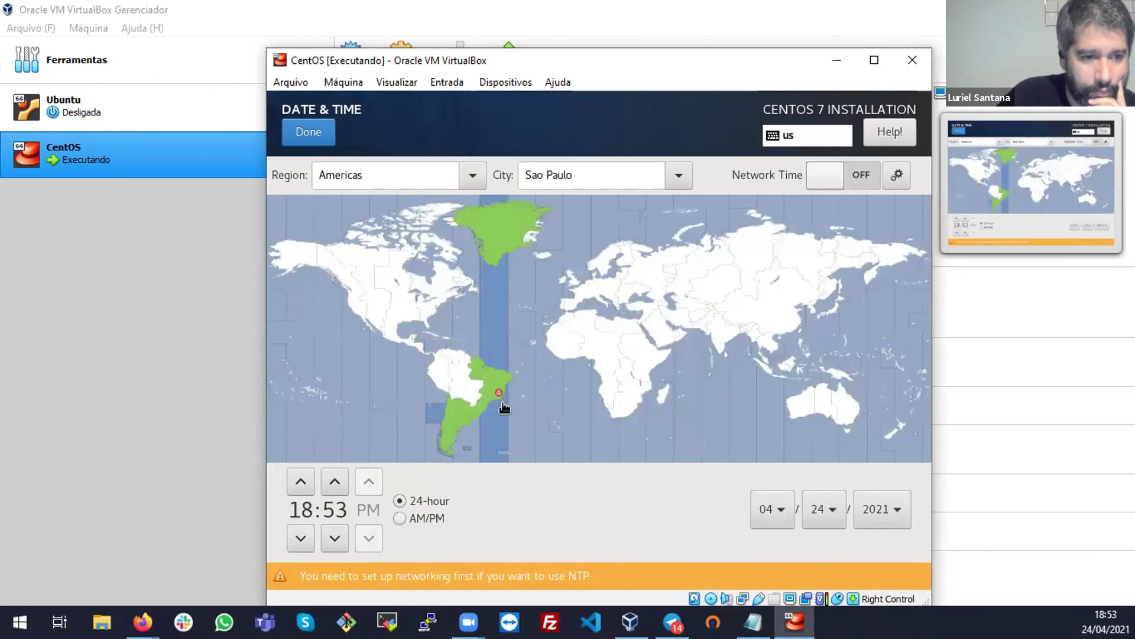
{"action": "left_click", "coordinate": [507, 392]}
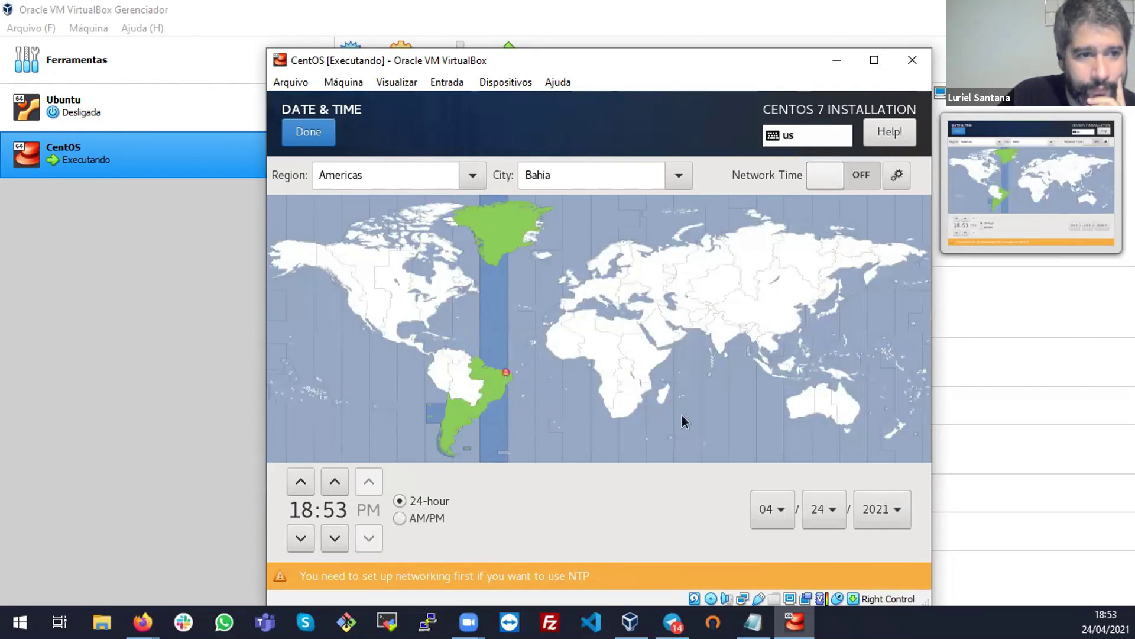
{"action": "left_click", "coordinate": [308, 131]}
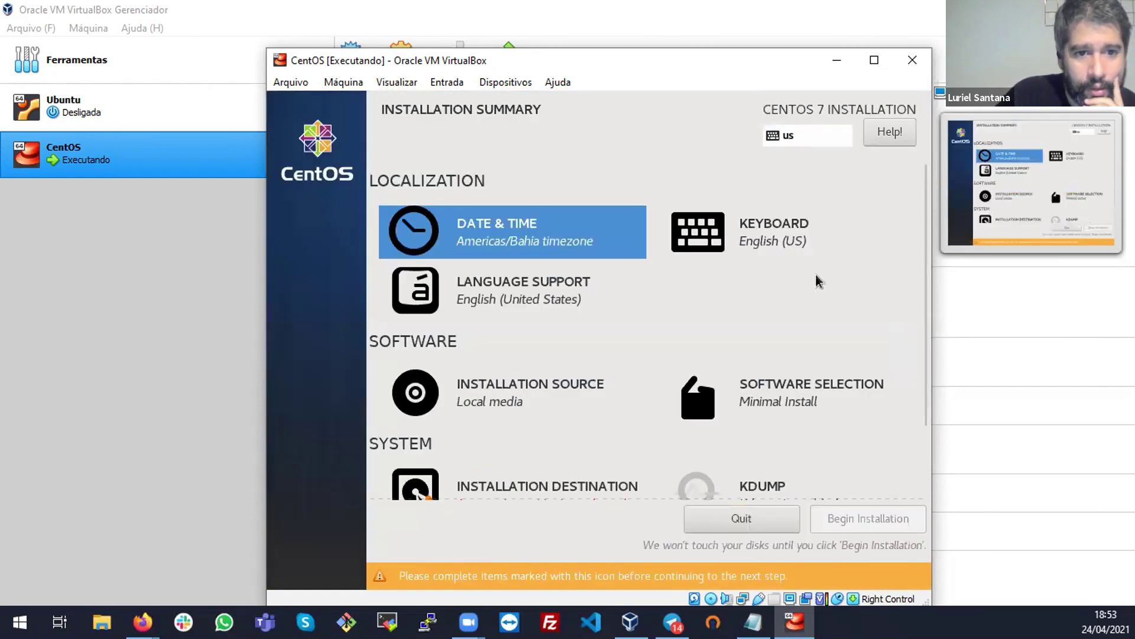
Replace the English (US) keyboard layout with Portuguese (Brazil)
{"action": "left_click", "coordinate": [806, 248]}
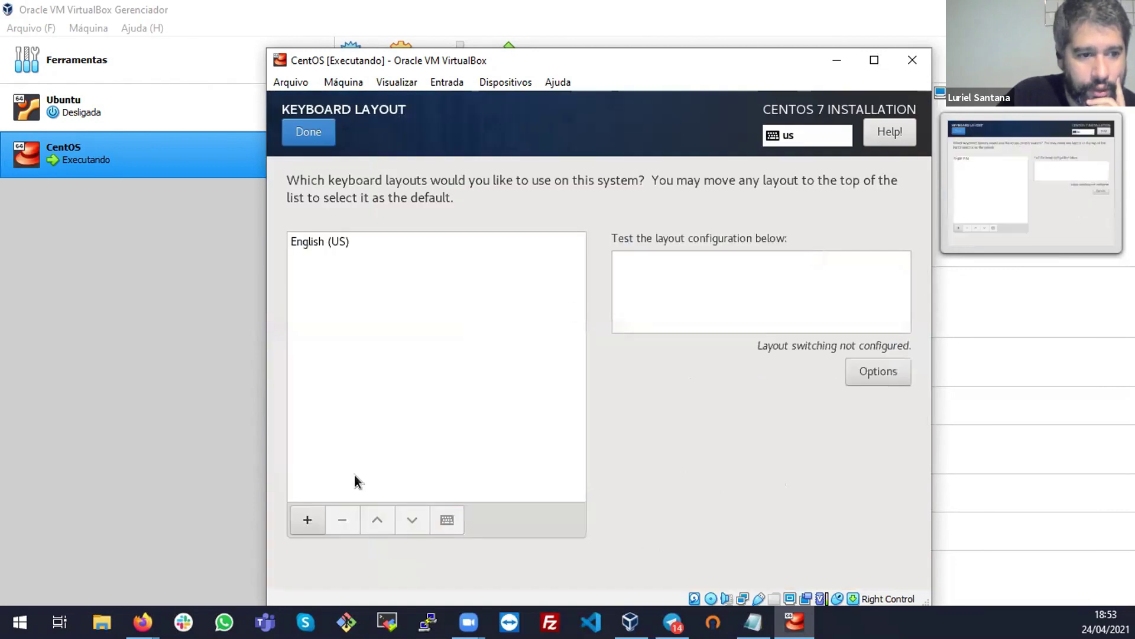
{"action": "left_click", "coordinate": [322, 510]}
{"action": "type", "text": "port"}
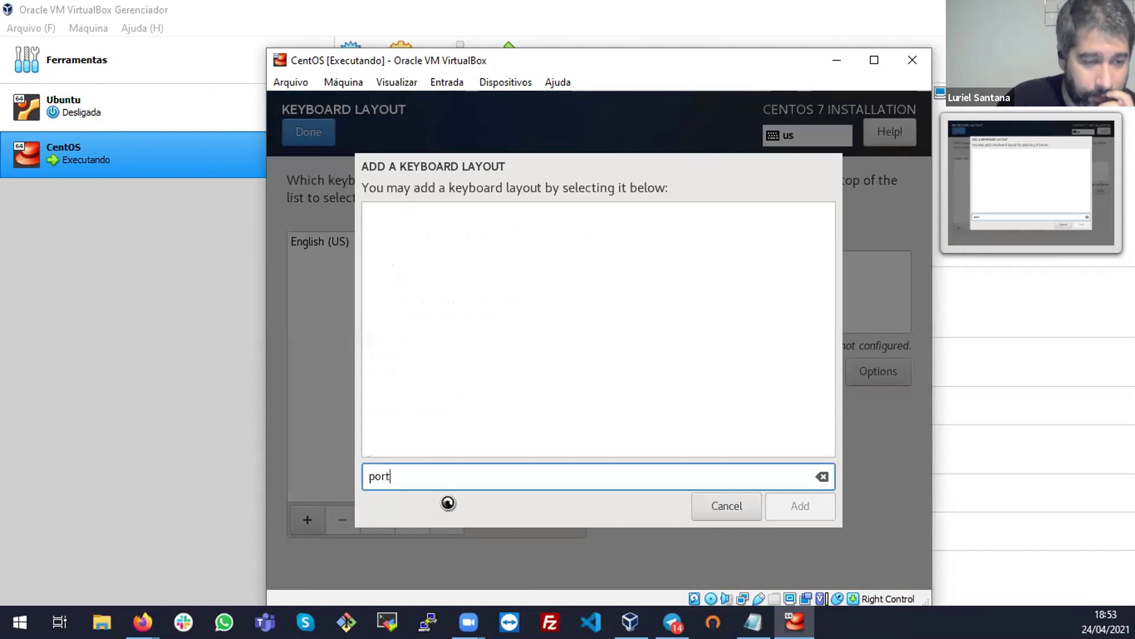
{"action": "left_click", "coordinate": [528, 266]}
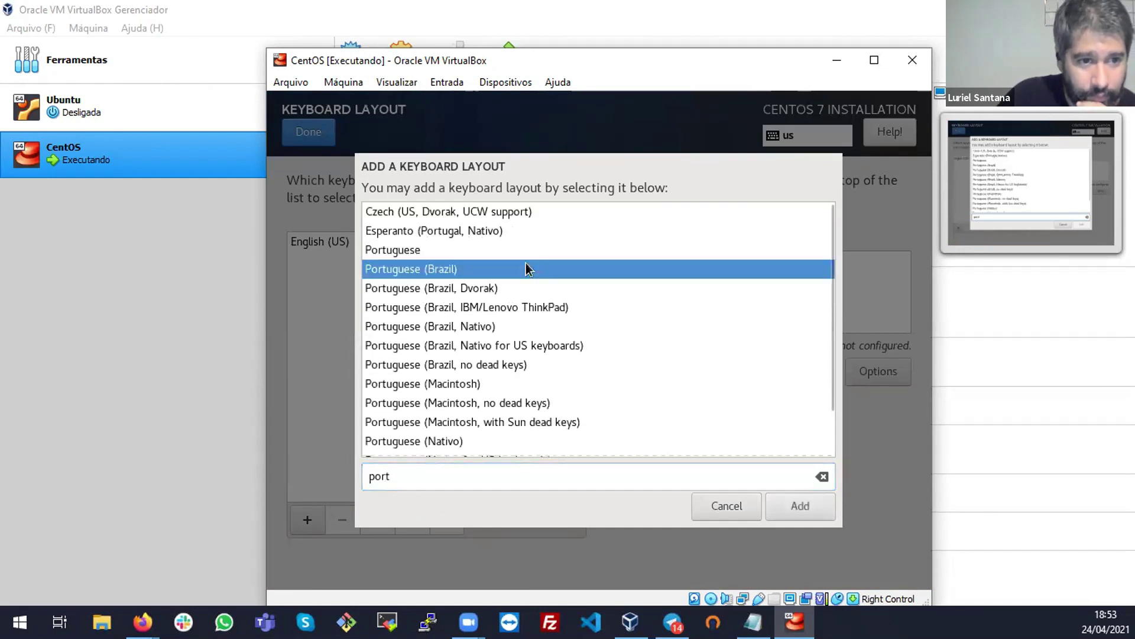
{"action": "left_click", "coordinate": [776, 512]}
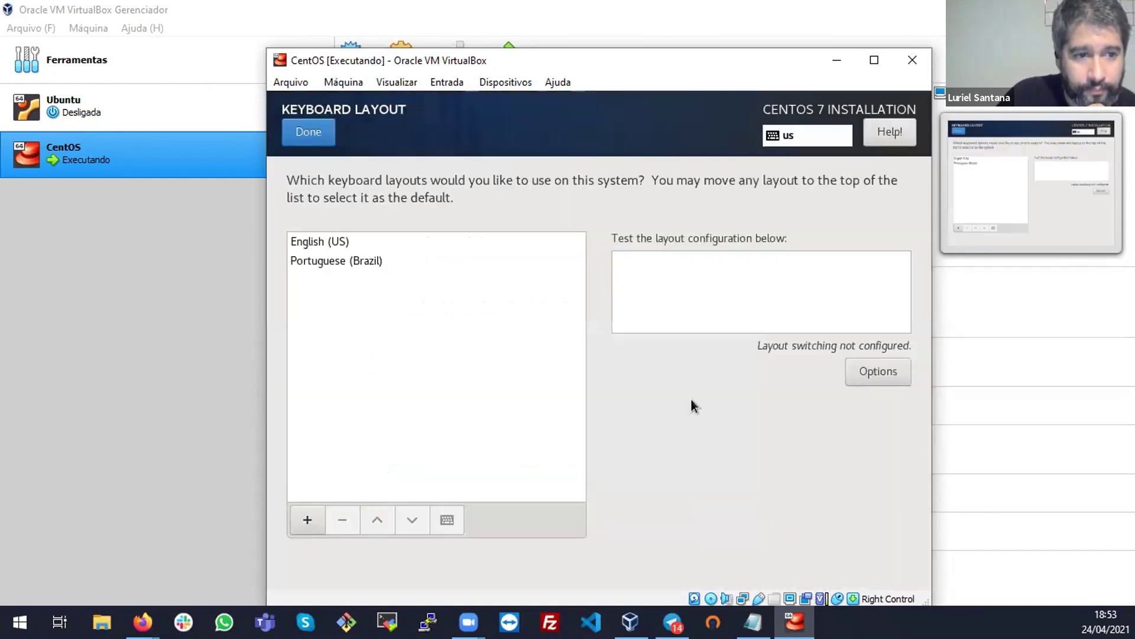
{"action": "left_click", "coordinate": [337, 242]}
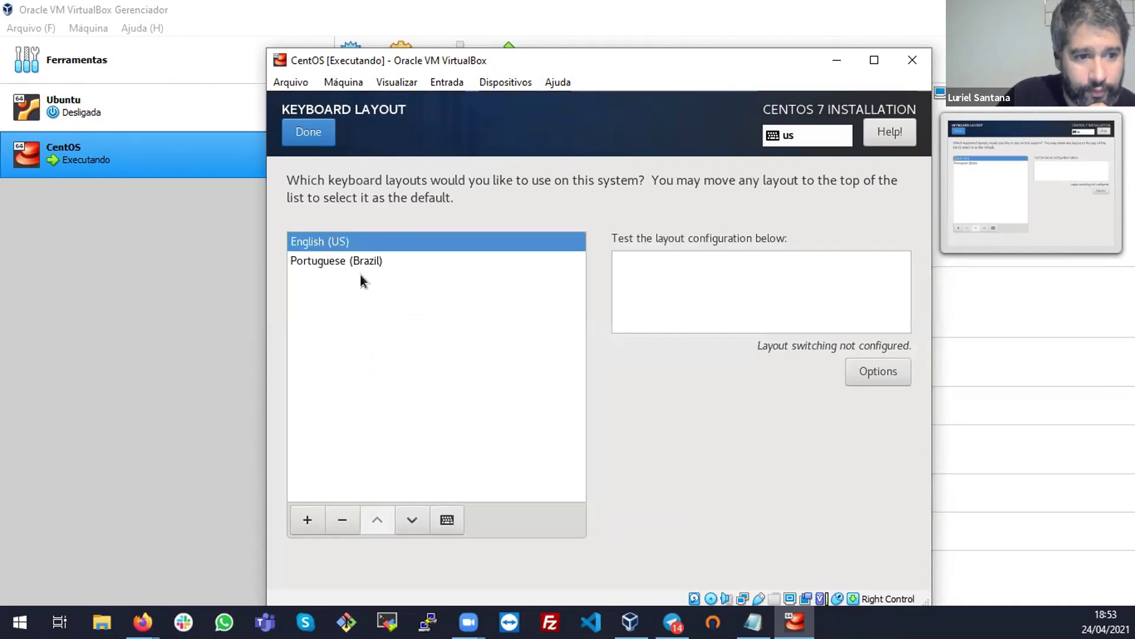
{"action": "left_click", "coordinate": [341, 520]}
{"action": "left_click", "coordinate": [307, 519]}
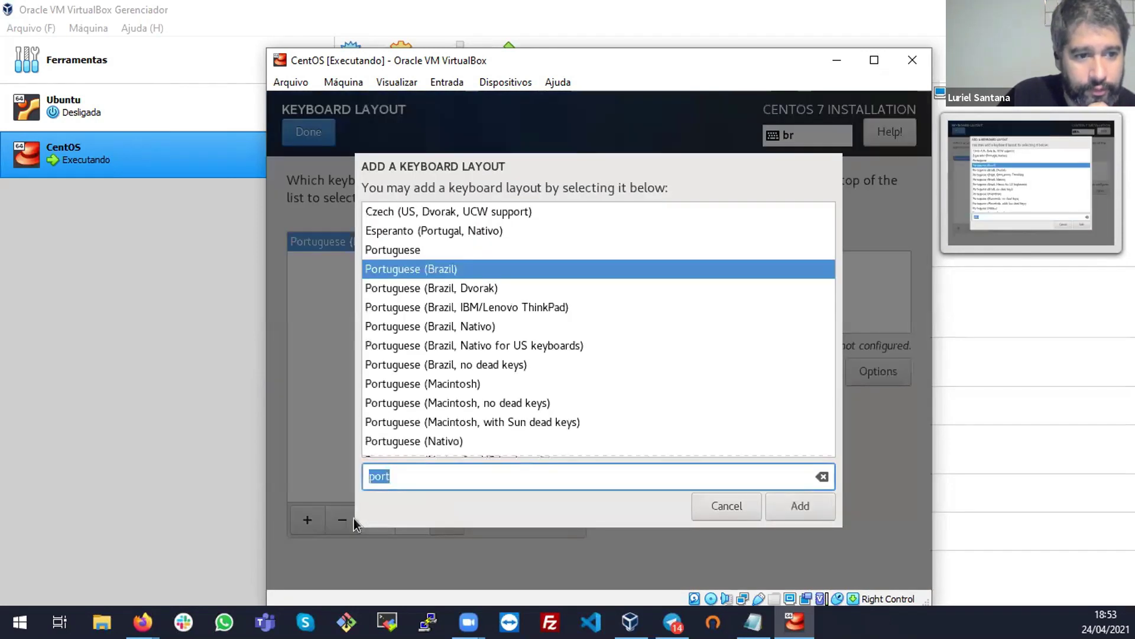
{"action": "left_click", "coordinate": [748, 511]}
{"action": "left_click", "coordinate": [299, 134]}
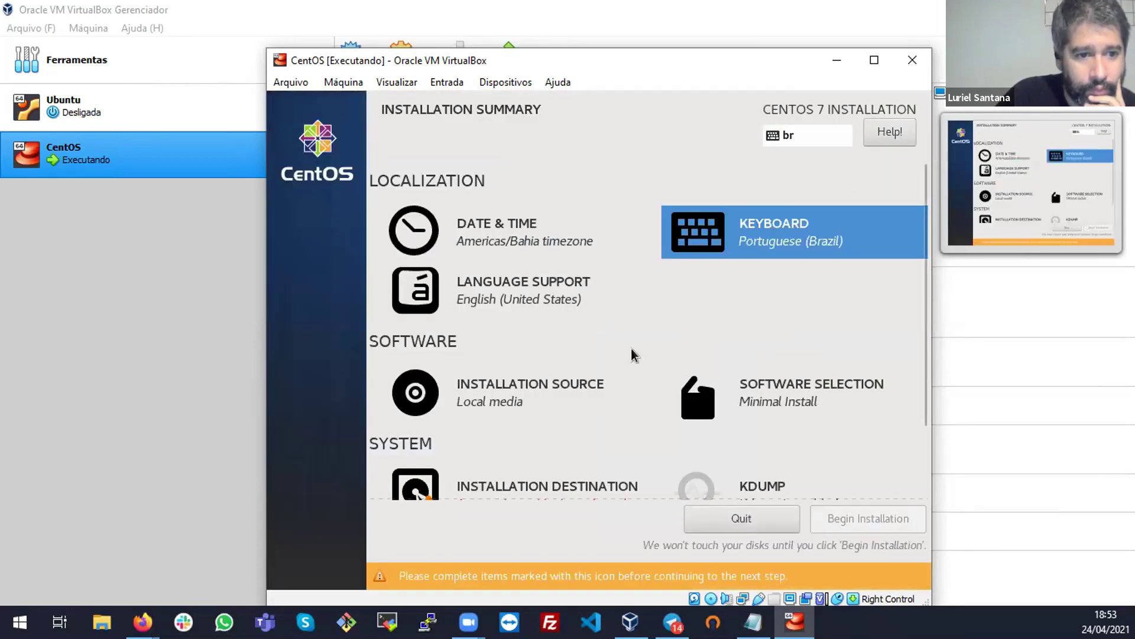
Reselect the 20 GiB ATA VBOX HARDDISK as the installation destination with automatic partitioning
{"action": "scroll", "coordinate": [630, 349], "scroll_direction": "down", "scroll_amount": 3}
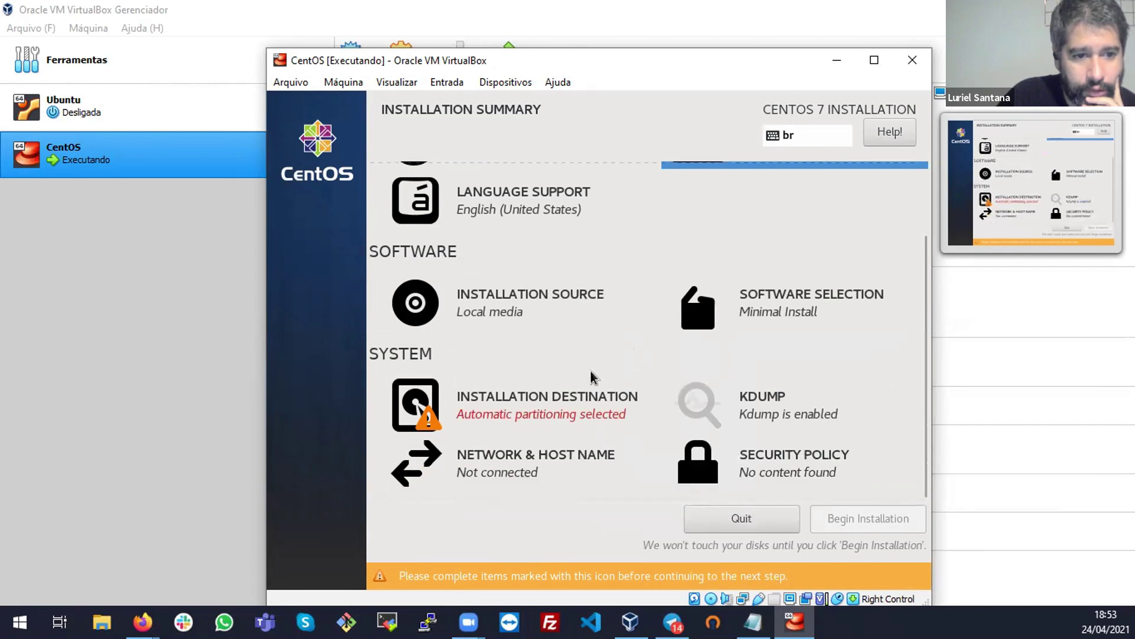
{"action": "left_click", "coordinate": [580, 399]}
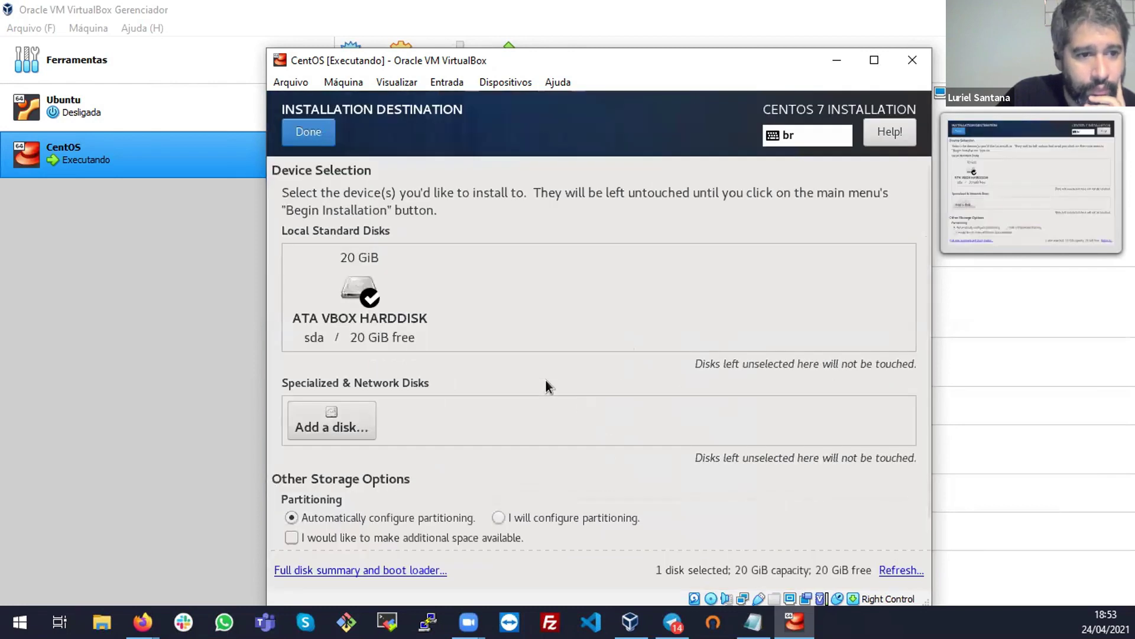
{"action": "left_click", "coordinate": [338, 318]}
{"action": "left_click", "coordinate": [338, 318]}
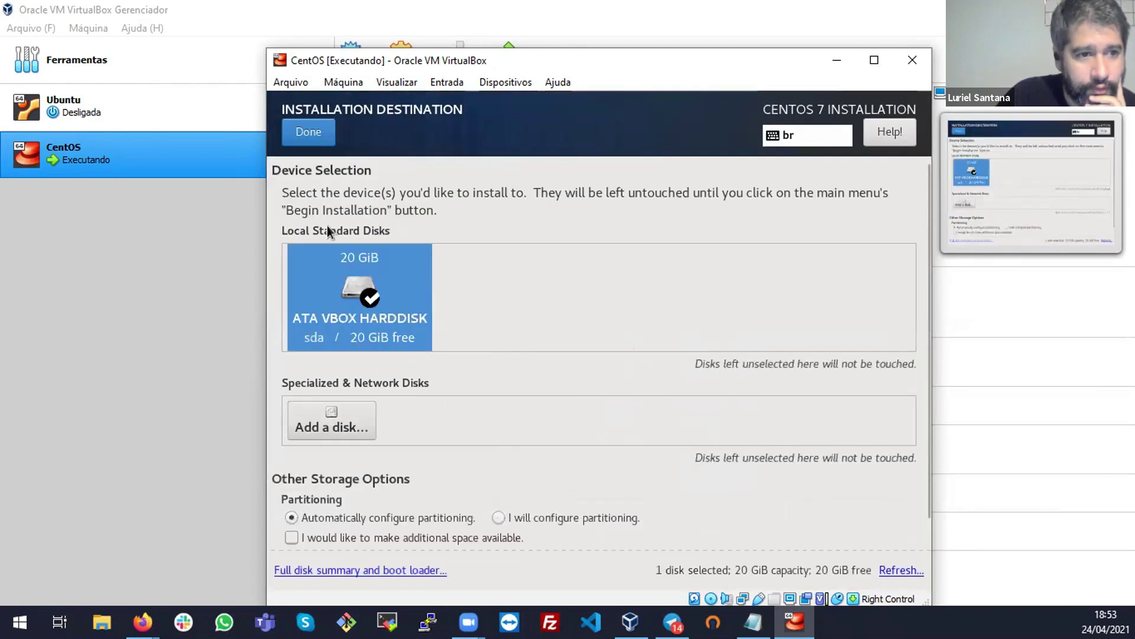
{"action": "left_click", "coordinate": [313, 131]}
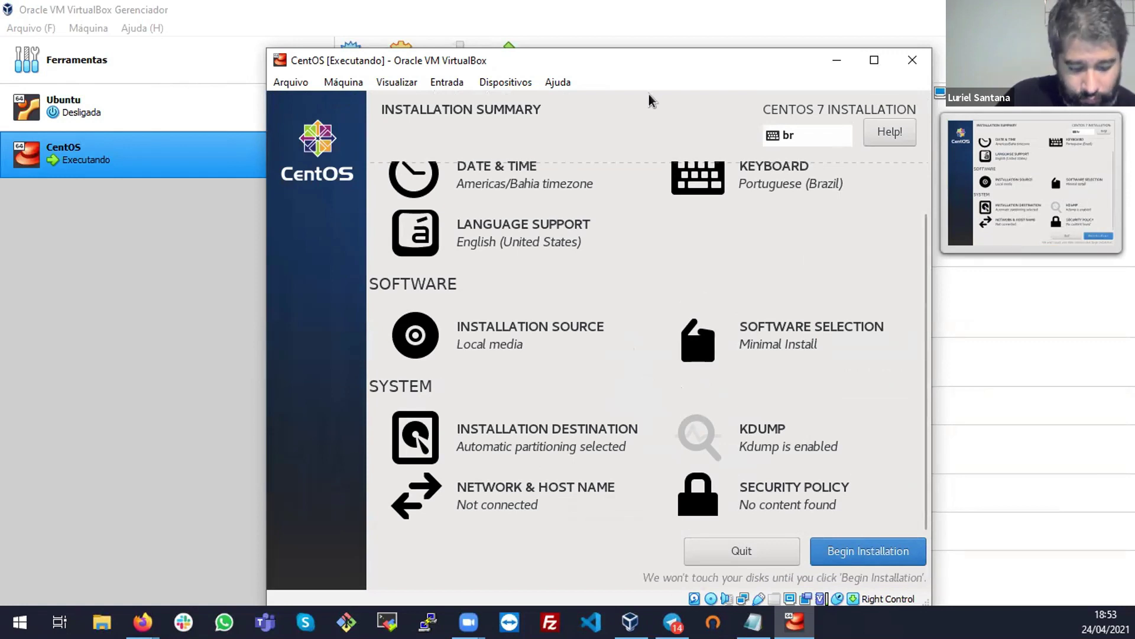
{"action": "key", "text": "alt"}
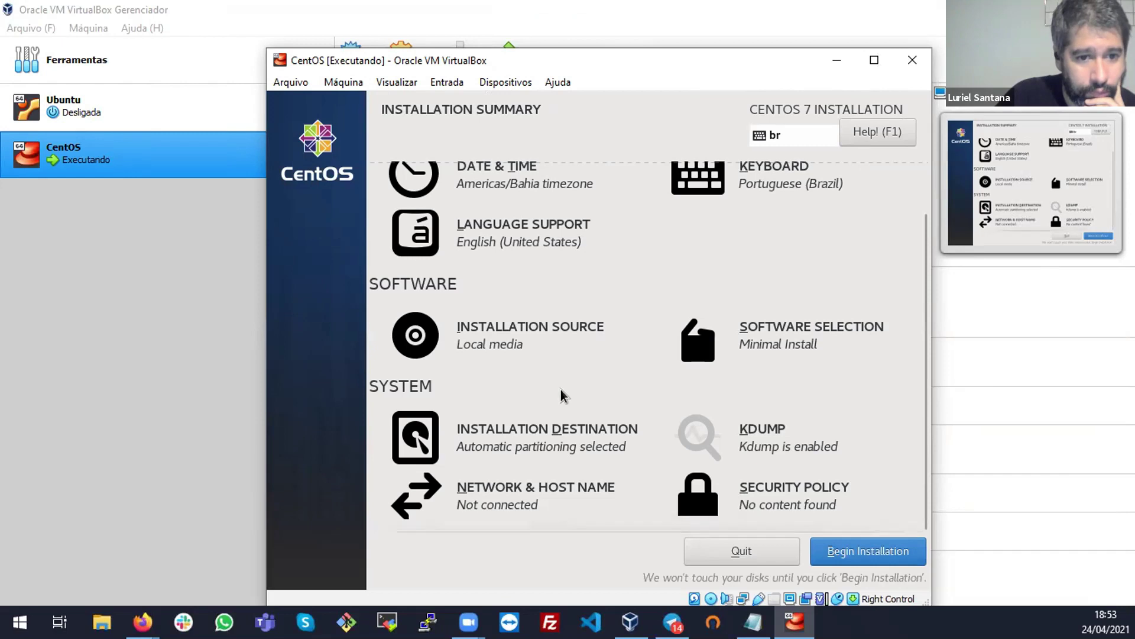
Keep Minimal Install as the software selection and switch the Ethernet enp0s3 connection on
{"action": "left_click", "coordinate": [852, 349]}
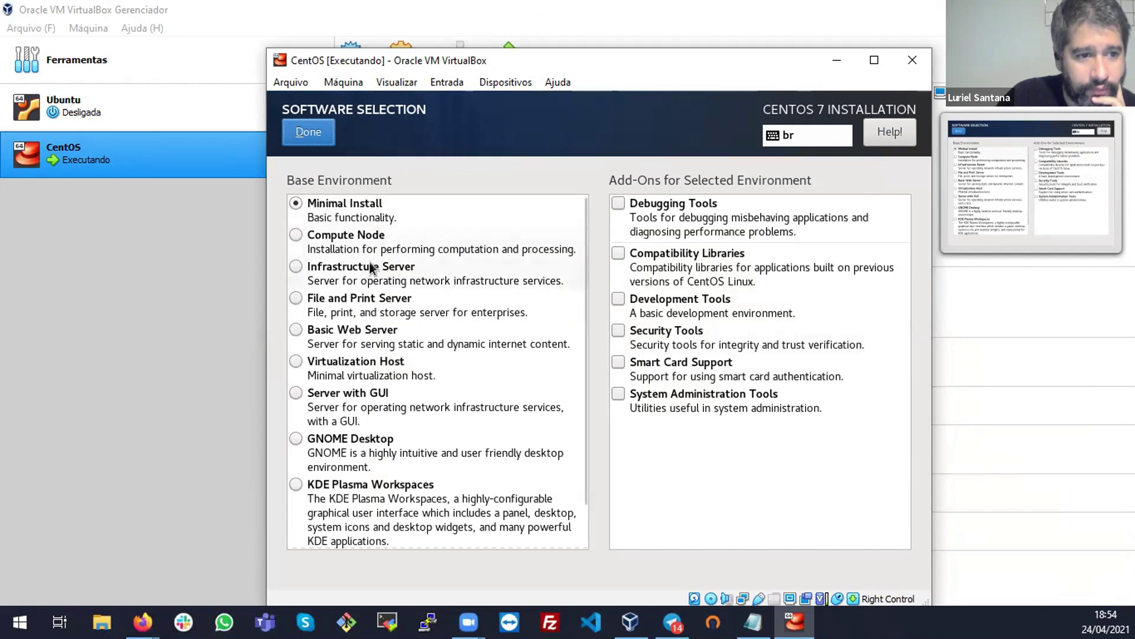
{"action": "scroll", "coordinate": [369, 459], "scroll_direction": "down", "scroll_amount": 1}
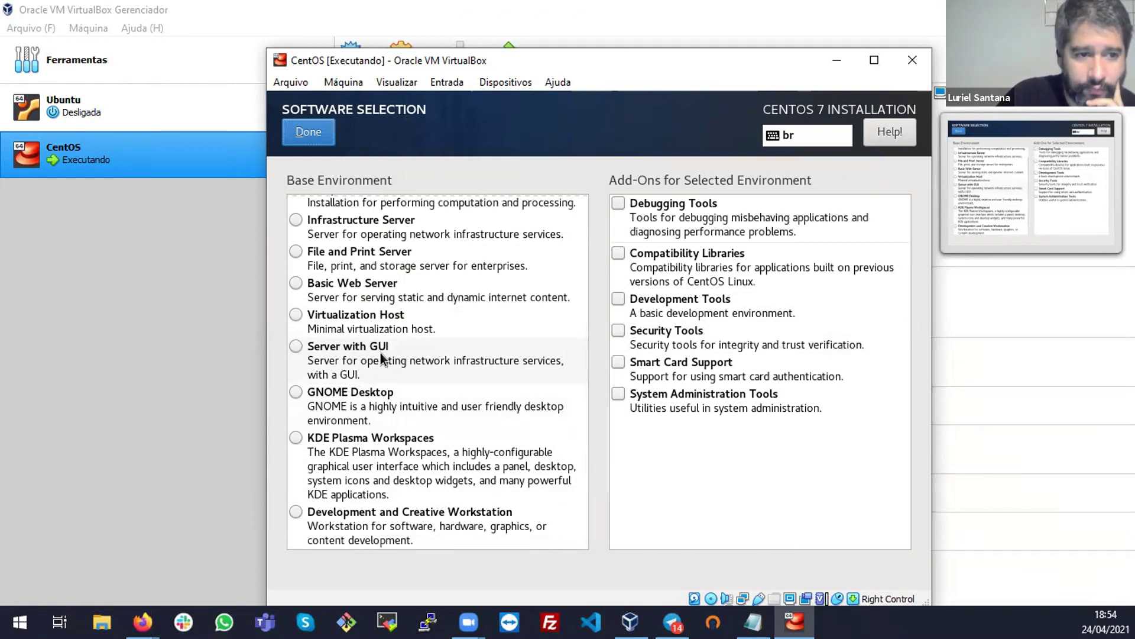
{"action": "scroll", "coordinate": [381, 354], "scroll_direction": "up", "scroll_amount": 2}
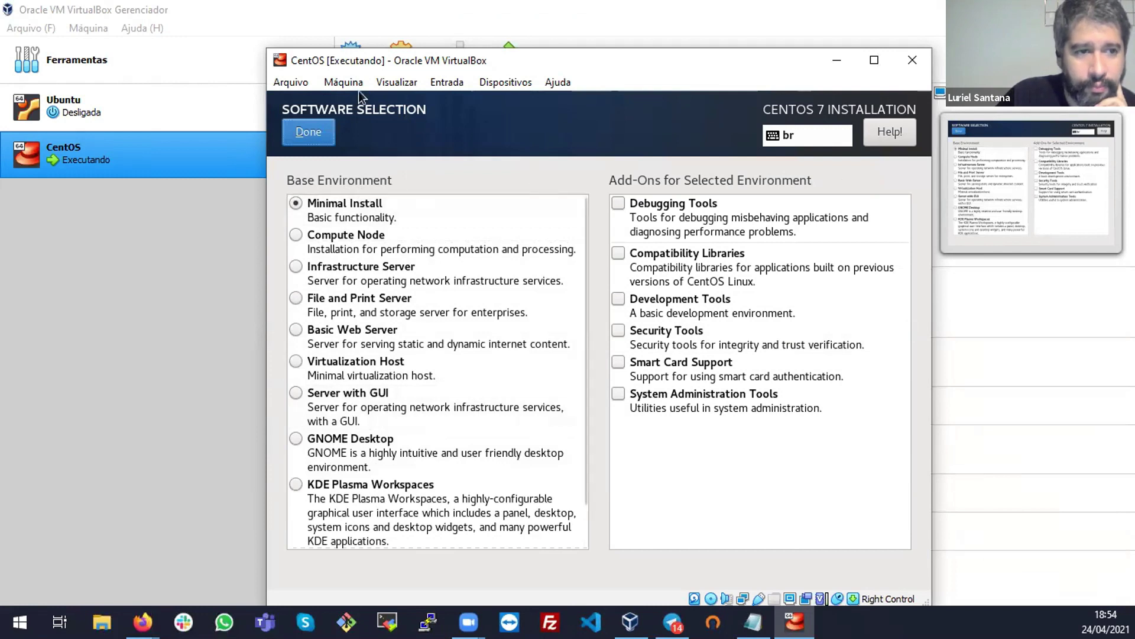
{"action": "left_click", "coordinate": [318, 128]}
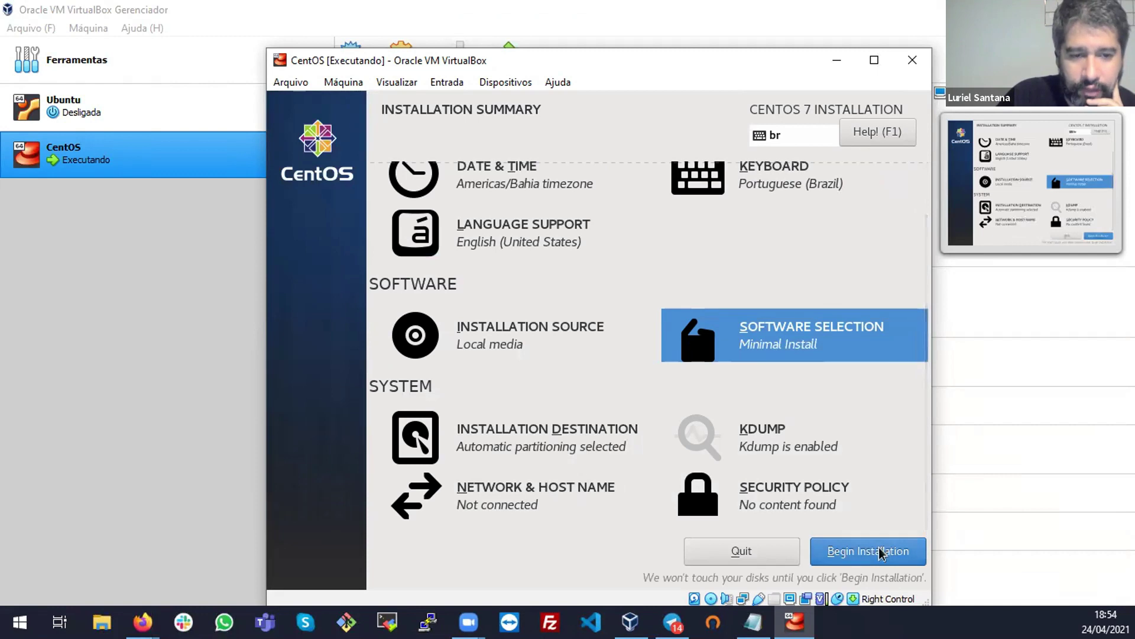
{"action": "left_click", "coordinate": [456, 488]}
{"action": "left_click", "coordinate": [864, 199]}
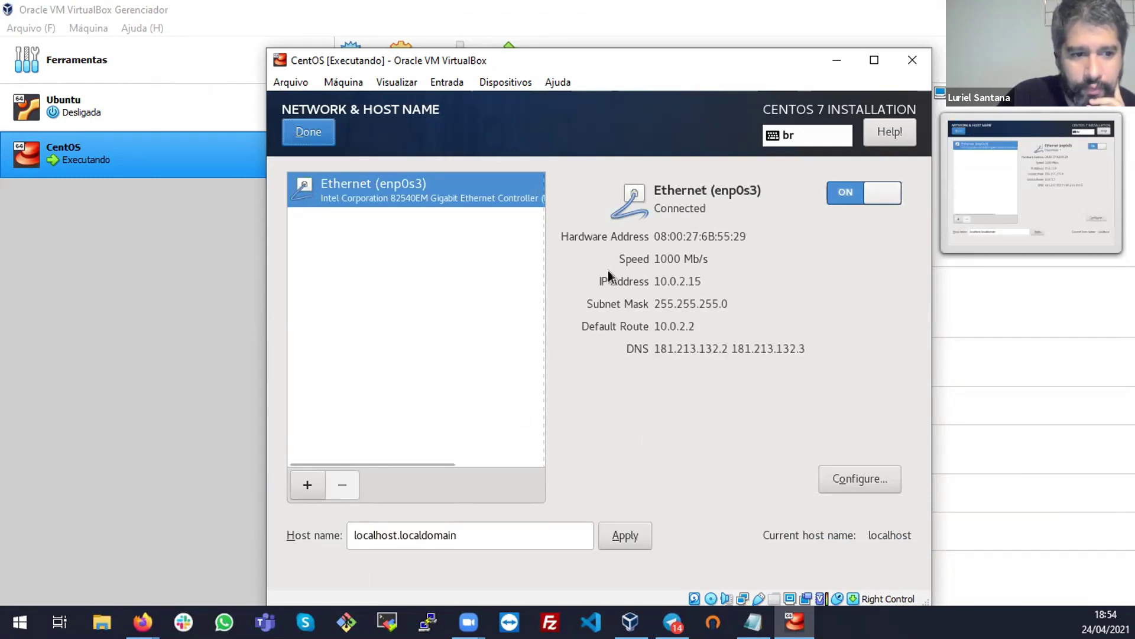
Confirm the connected enp0s3 network settings and begin the CentOS installation
{"action": "left_click", "coordinate": [304, 138]}
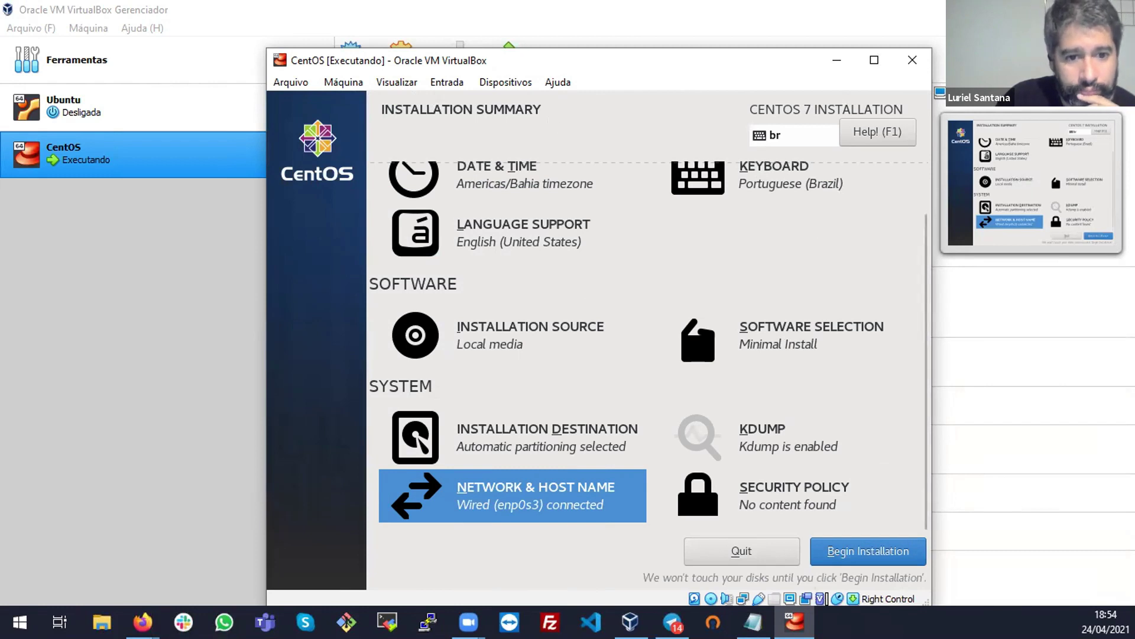
{"action": "left_click", "coordinate": [860, 551]}
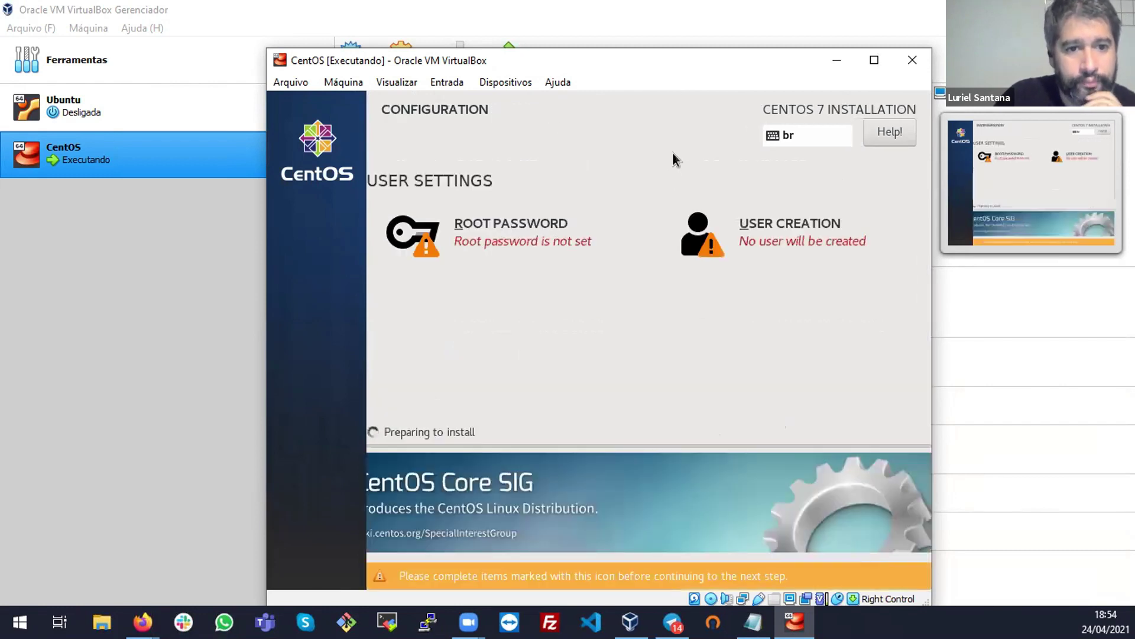
Set an eight-character root password, accepting it despite the weak-password warning
{"action": "left_click", "coordinate": [503, 225]}
{"action": "key", "text": "Tab"}
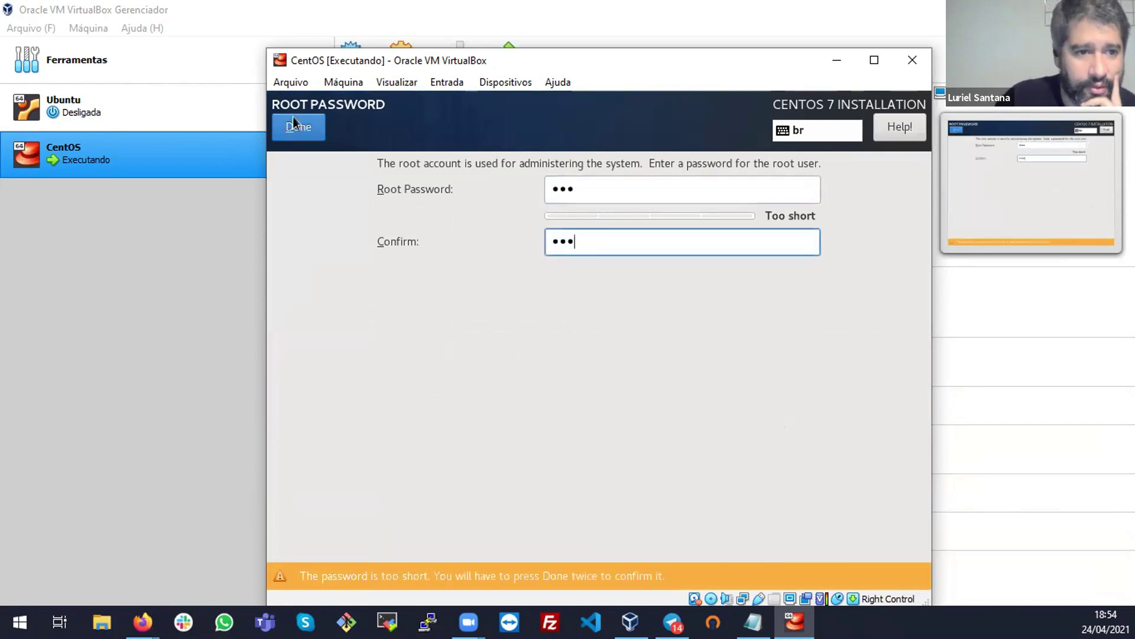
{"action": "left_click", "coordinate": [296, 124]}
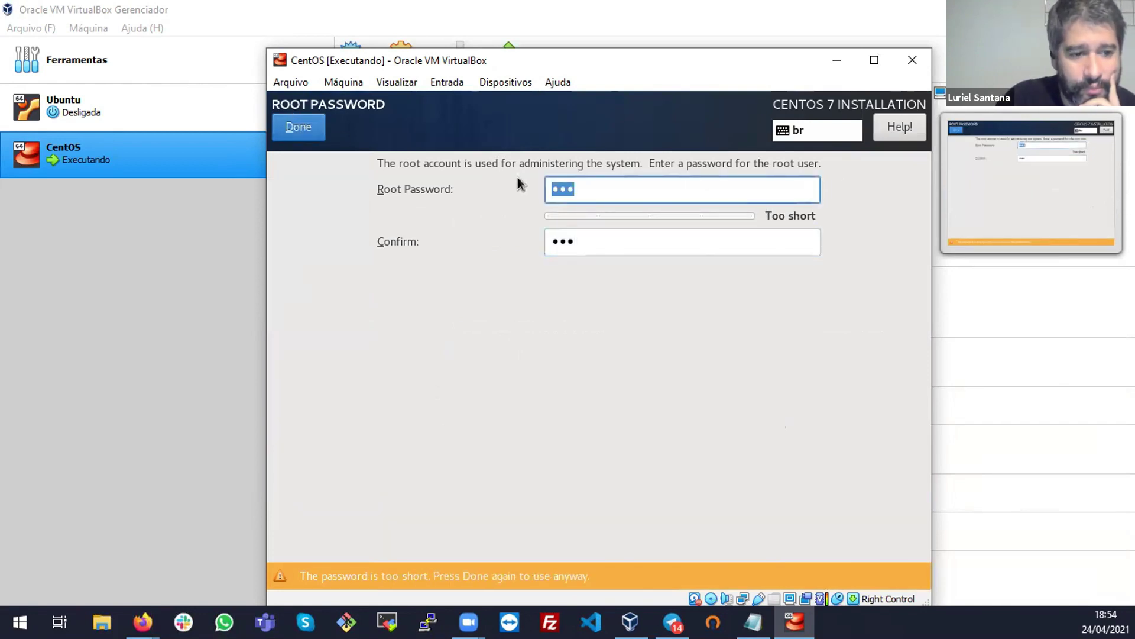
{"action": "left_click", "coordinate": [595, 184]}
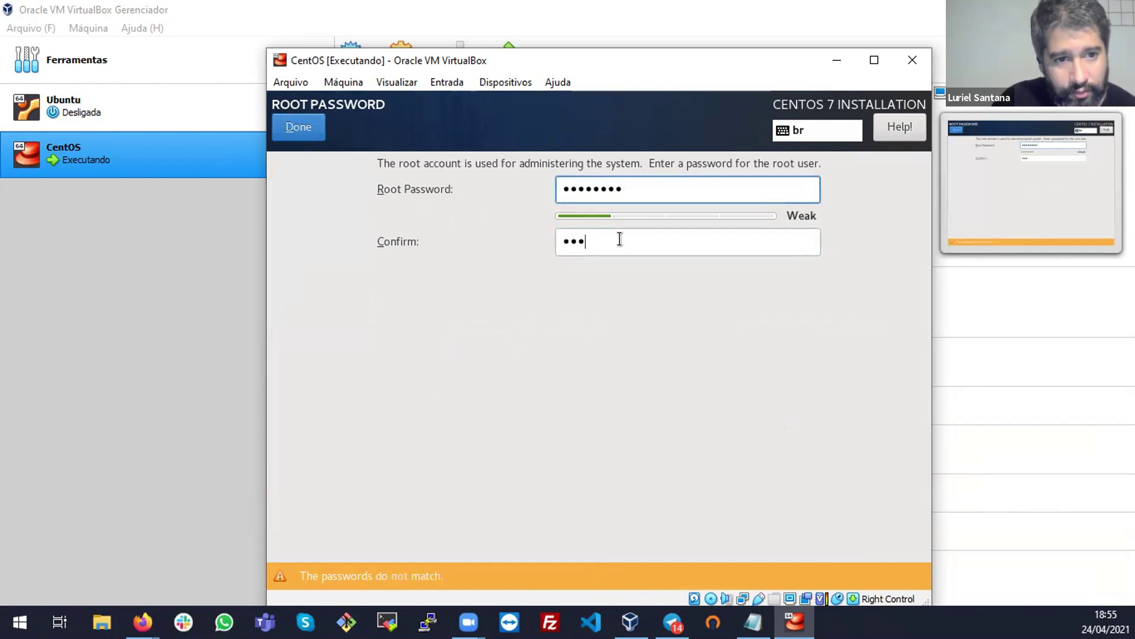
{"action": "left_click", "coordinate": [620, 239]}
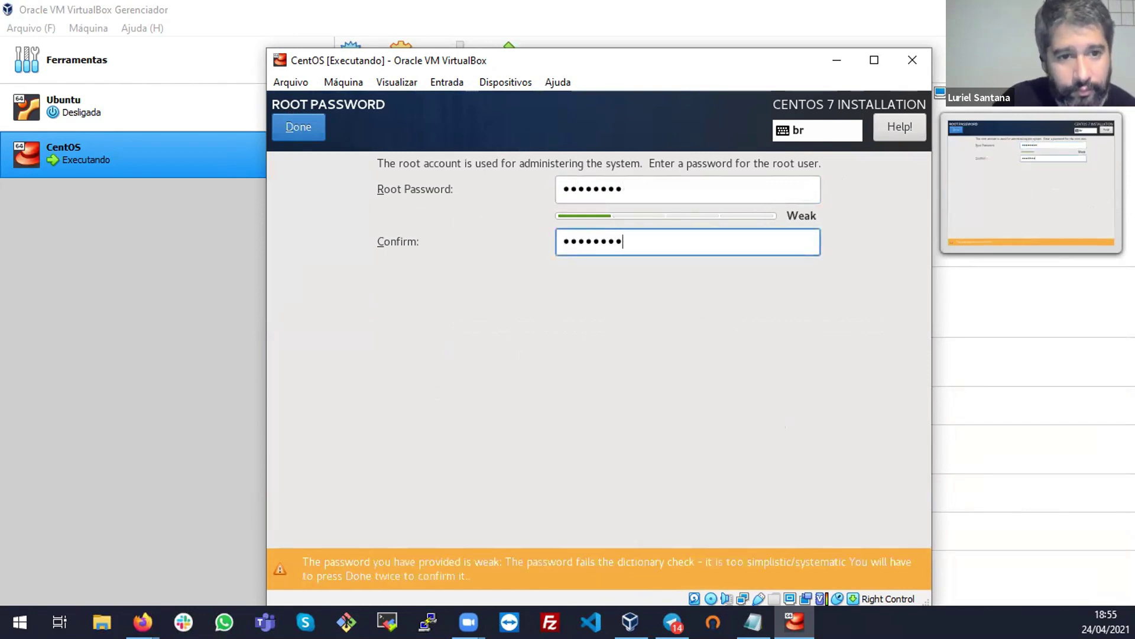
{"action": "left_click", "coordinate": [323, 132]}
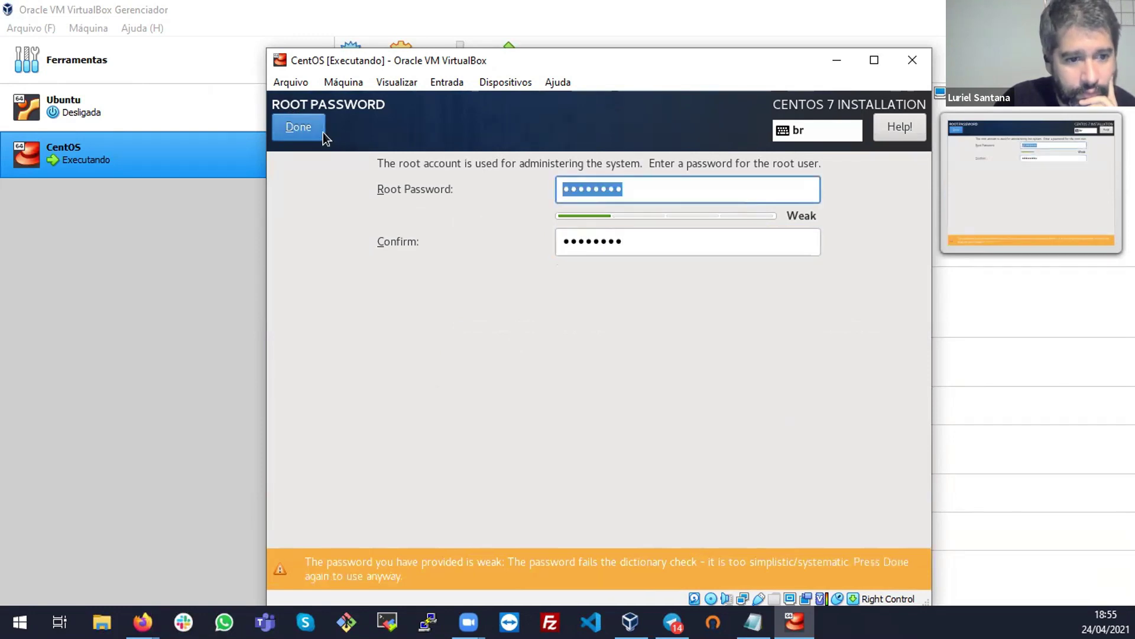
{"action": "left_click", "coordinate": [317, 132]}
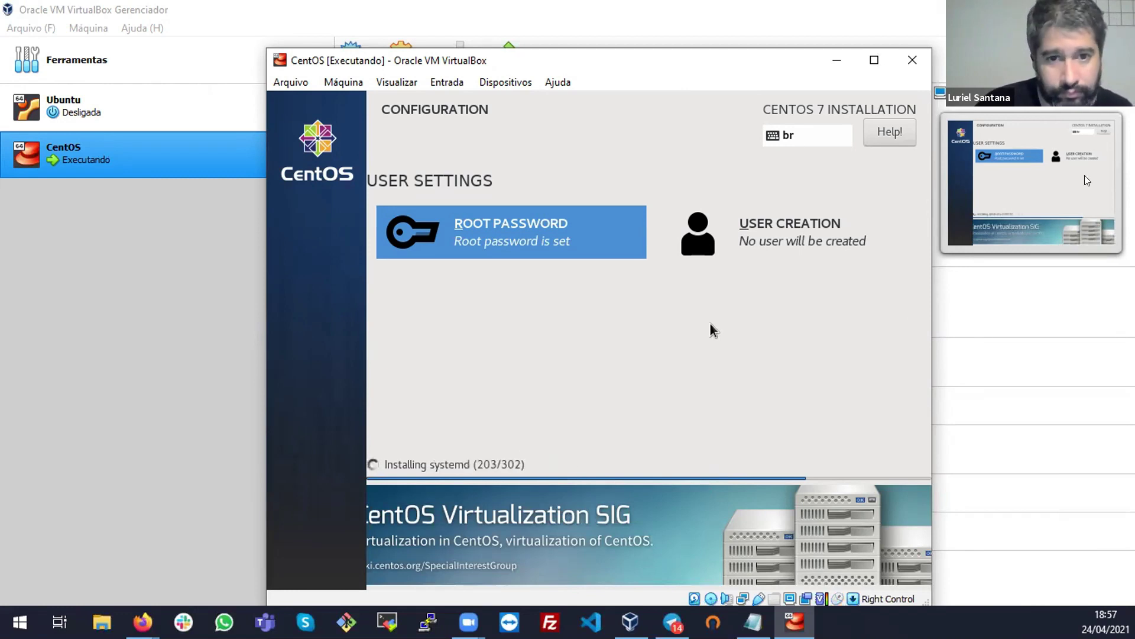
Reposition the CentOS VM window, focus it, and enter the installer's ROOT PASSWORD spoke
{"action": "left_click_drag", "start_coordinate": [494, 60], "coordinate": [479, 29]}
{"action": "left_click", "coordinate": [479, 58]}
{"action": "left_click", "coordinate": [592, 27]}
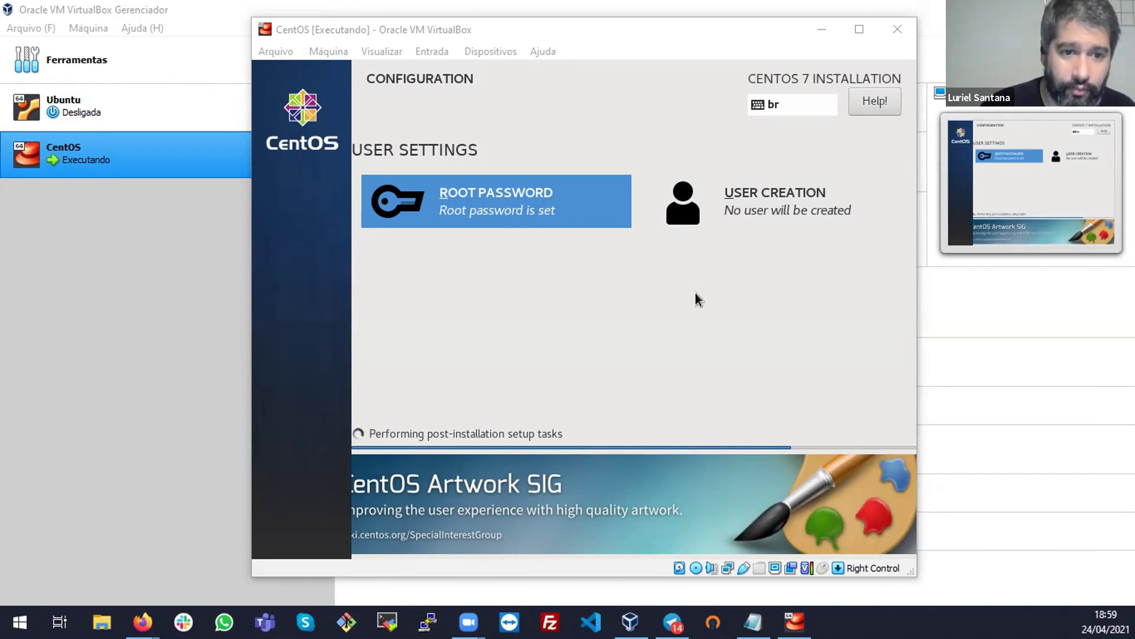
{"action": "left_click", "coordinate": [695, 292]}
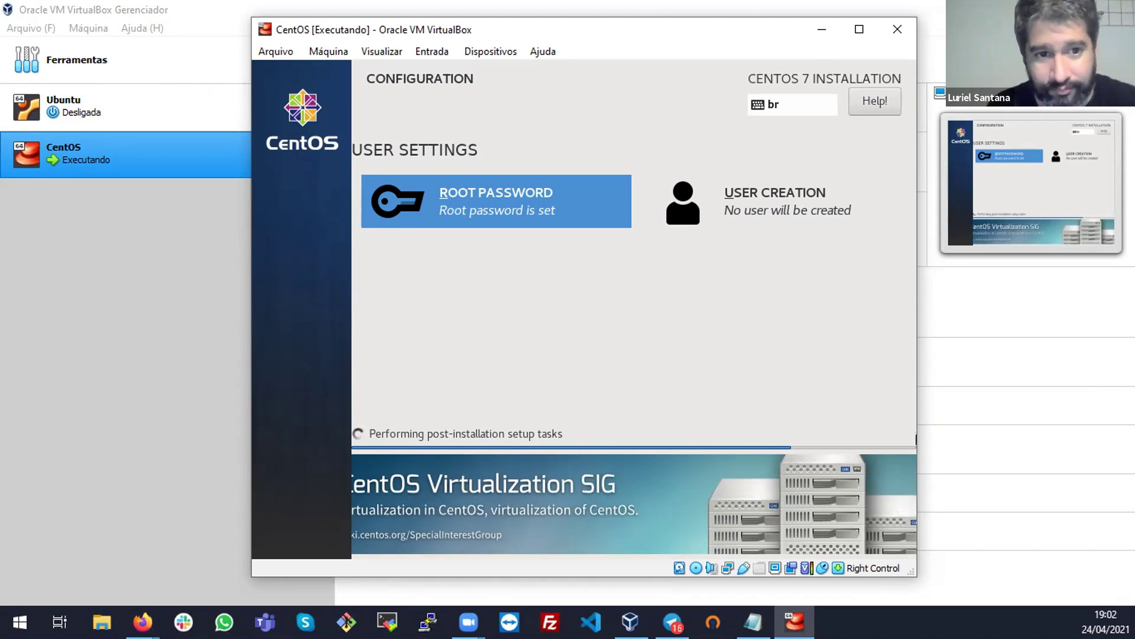
{"action": "key", "text": "Return"}
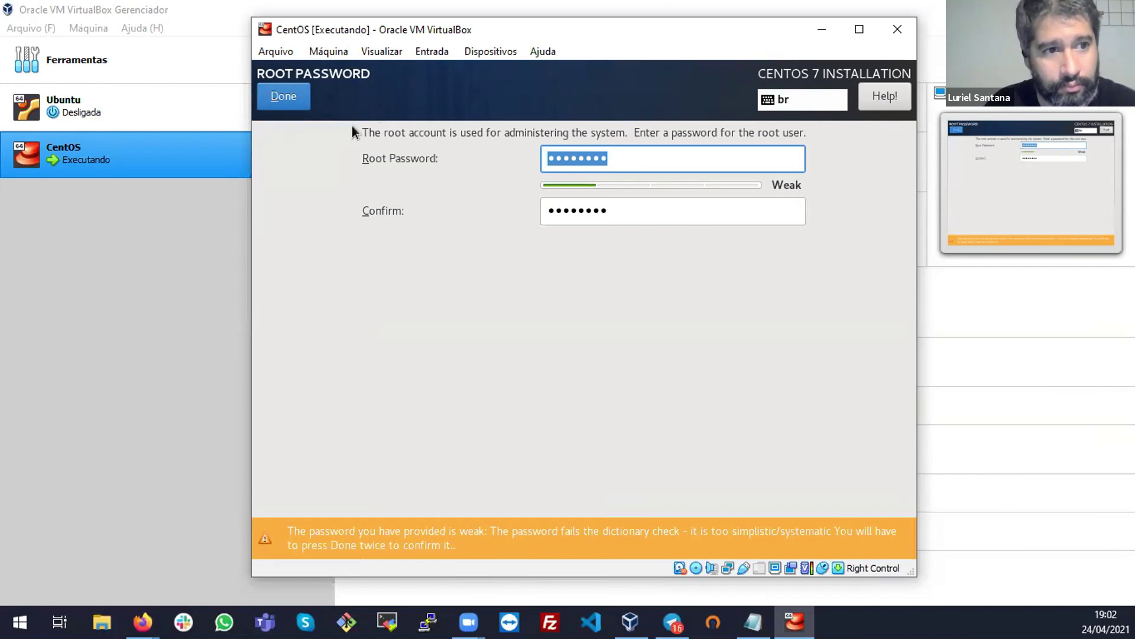
Confirm the root password and accept the weak-password warning to return to Configuration
{"action": "left_click", "coordinate": [297, 104]}
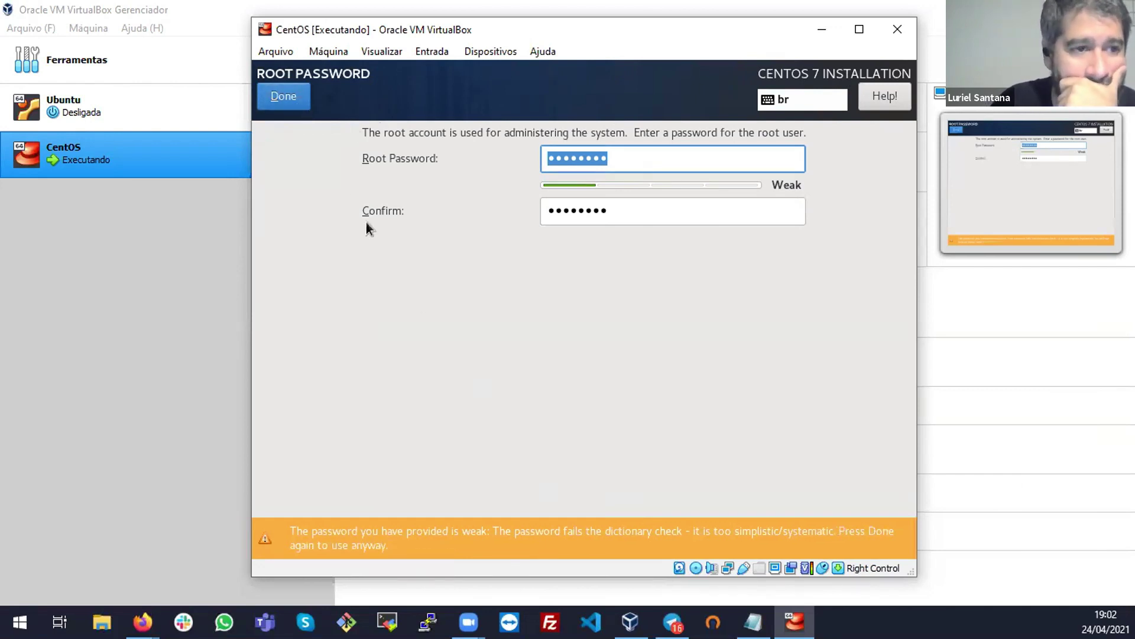
{"action": "left_click", "coordinate": [302, 105]}
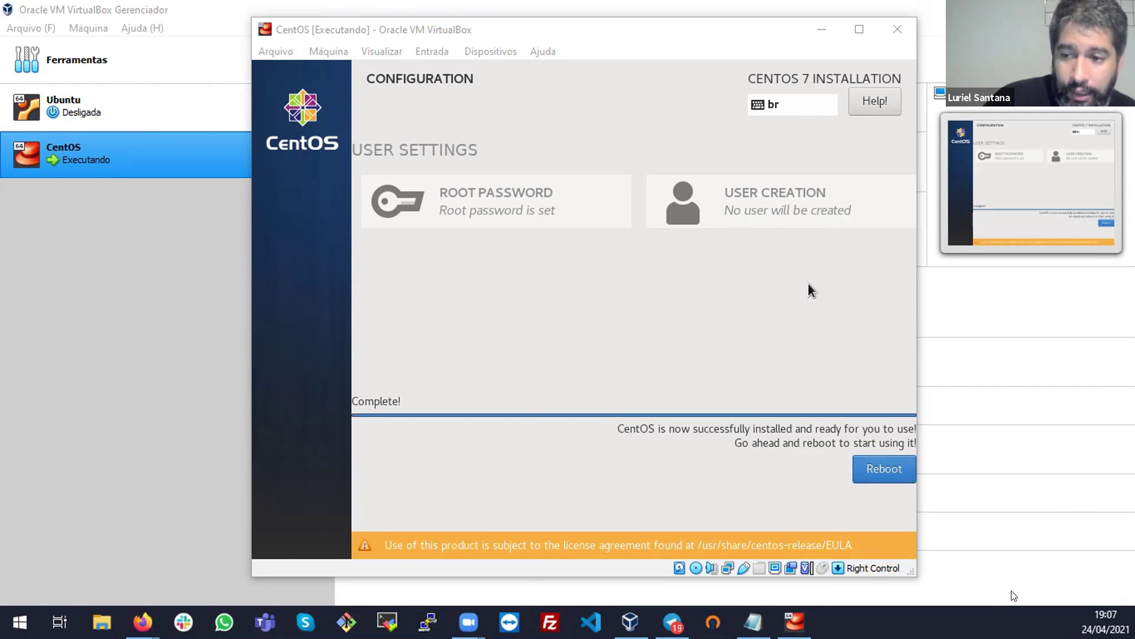
Reboot the newly installed CentOS VM and boot the default GRUB kernel entry
{"action": "left_click", "coordinate": [881, 478]}
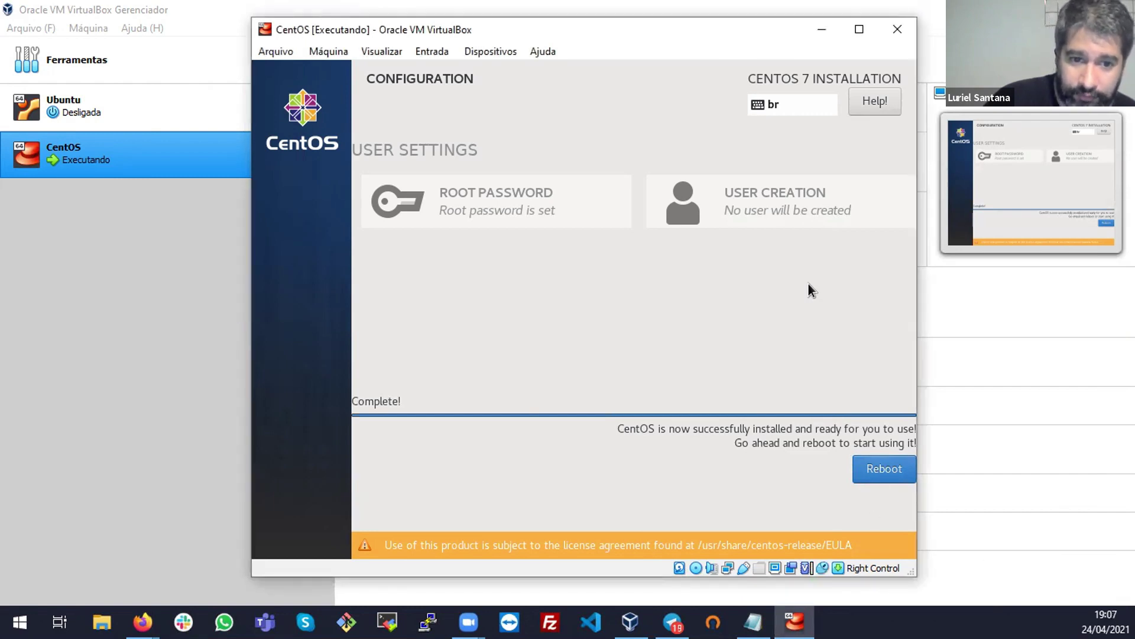
{"action": "left_click", "coordinate": [900, 473]}
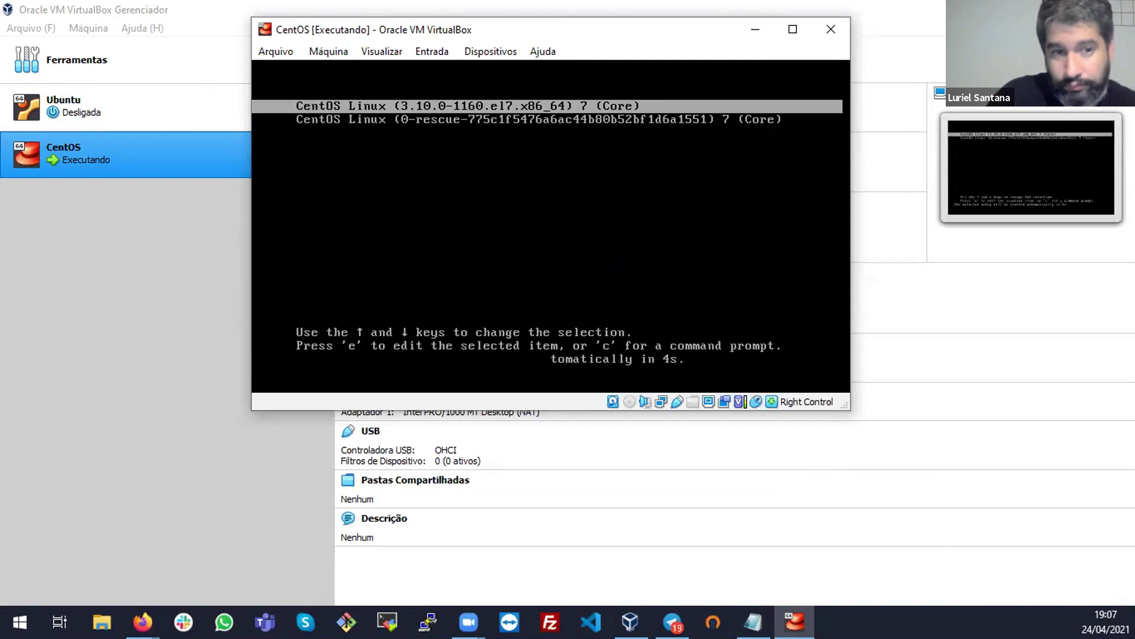
{"action": "key", "text": "Return"}
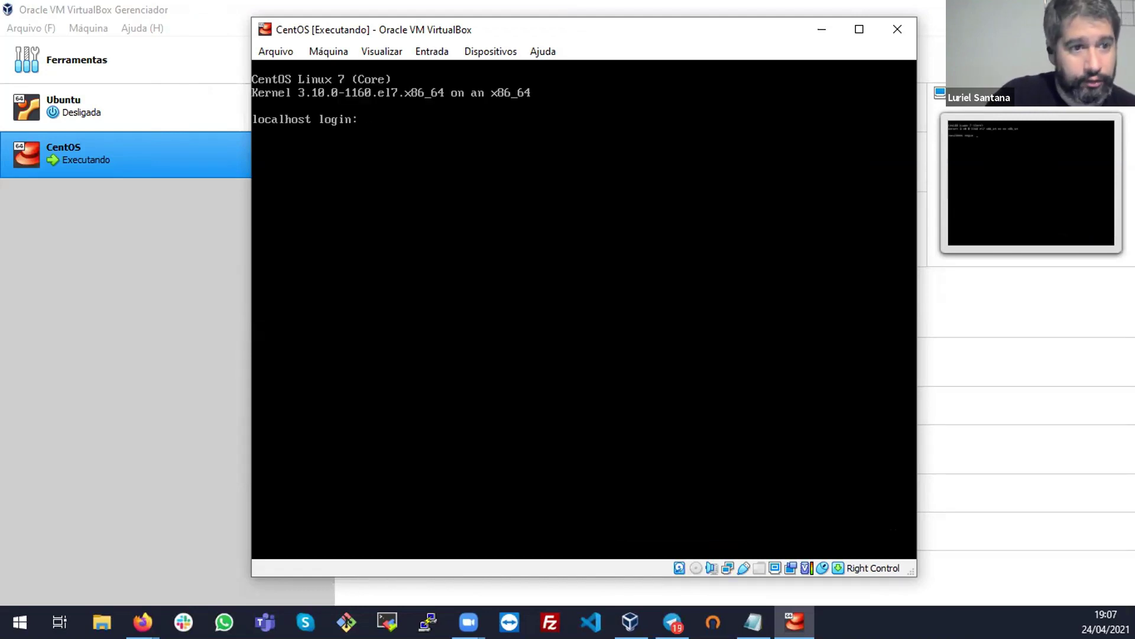
Log in to the CentOS console as root with the root password
{"action": "key", "text": "Return"}
{"action": "key", "text": "Return"}
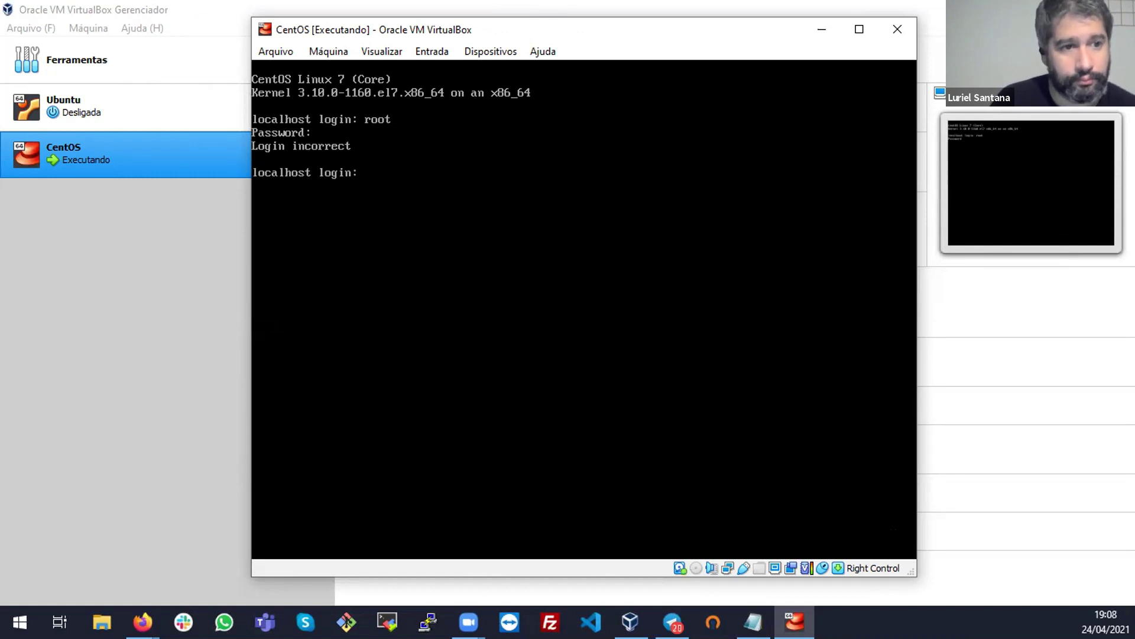
{"action": "key", "text": "Return"}
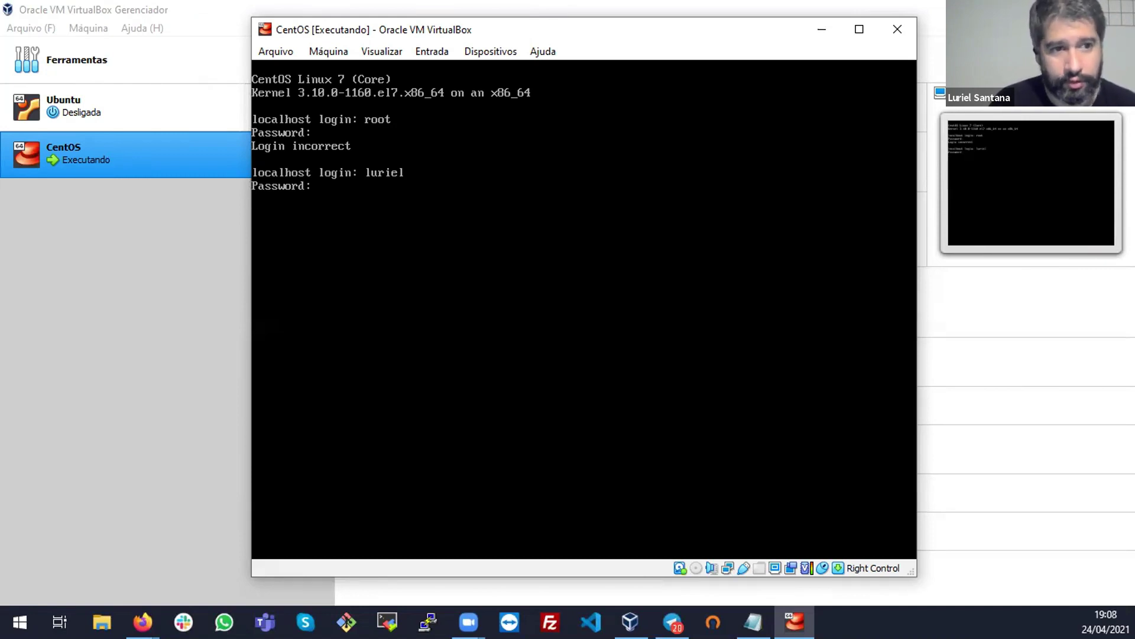
{"action": "key", "text": "Return"}
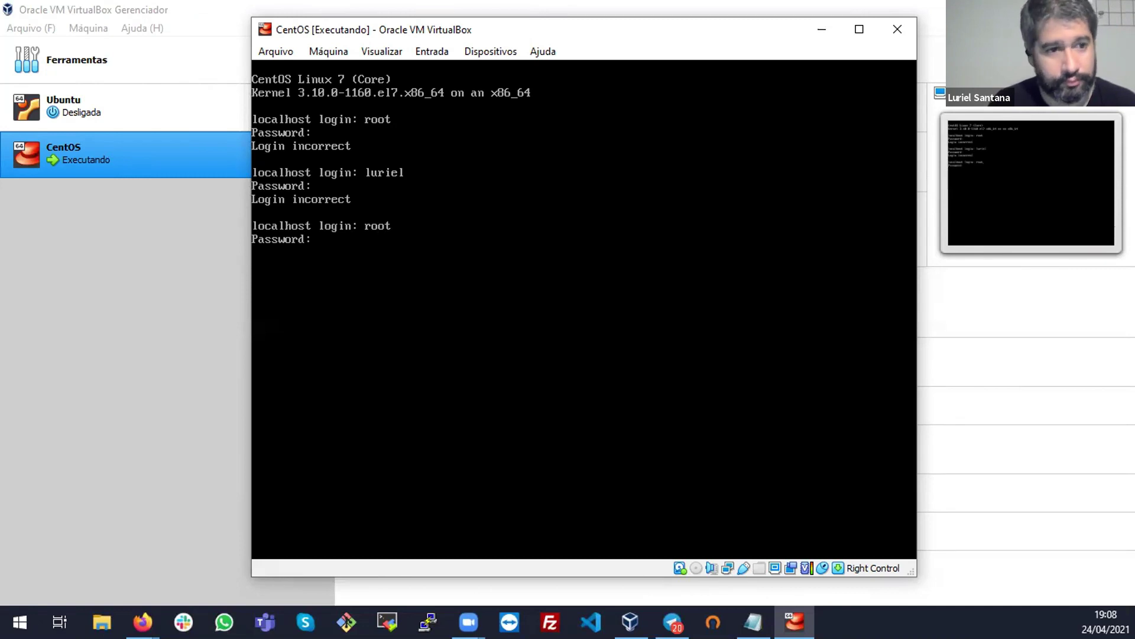
{"action": "key", "text": "Return"}
{"action": "key", "text": "Return"}
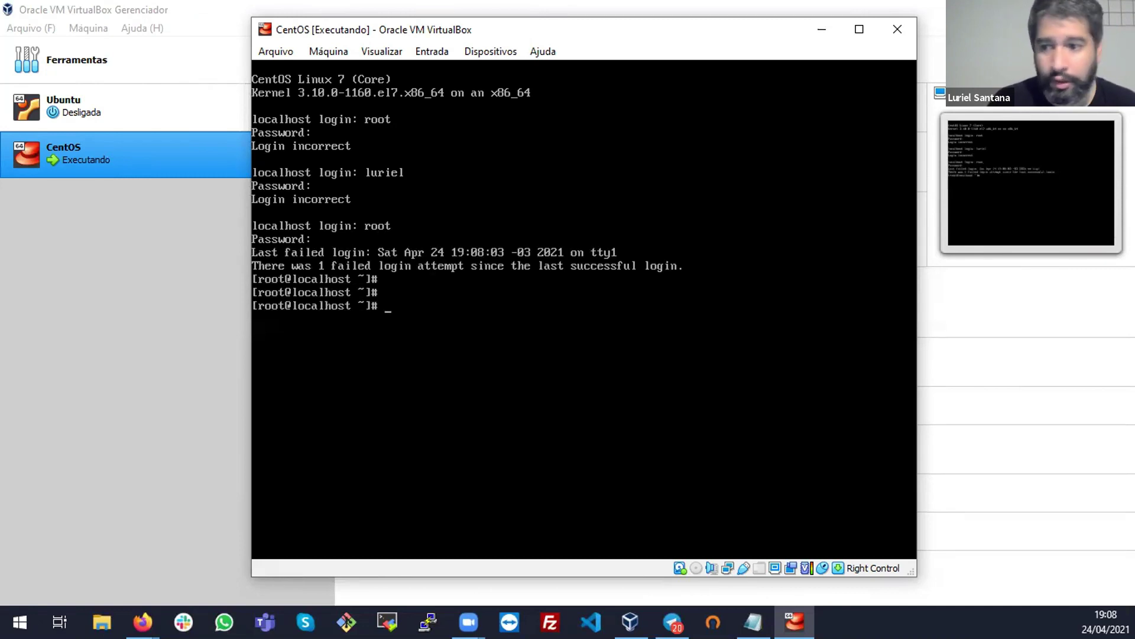
Open /etc/selinux/config in vi, using Tab completion for the path
{"action": "type", "text": "vi /"}
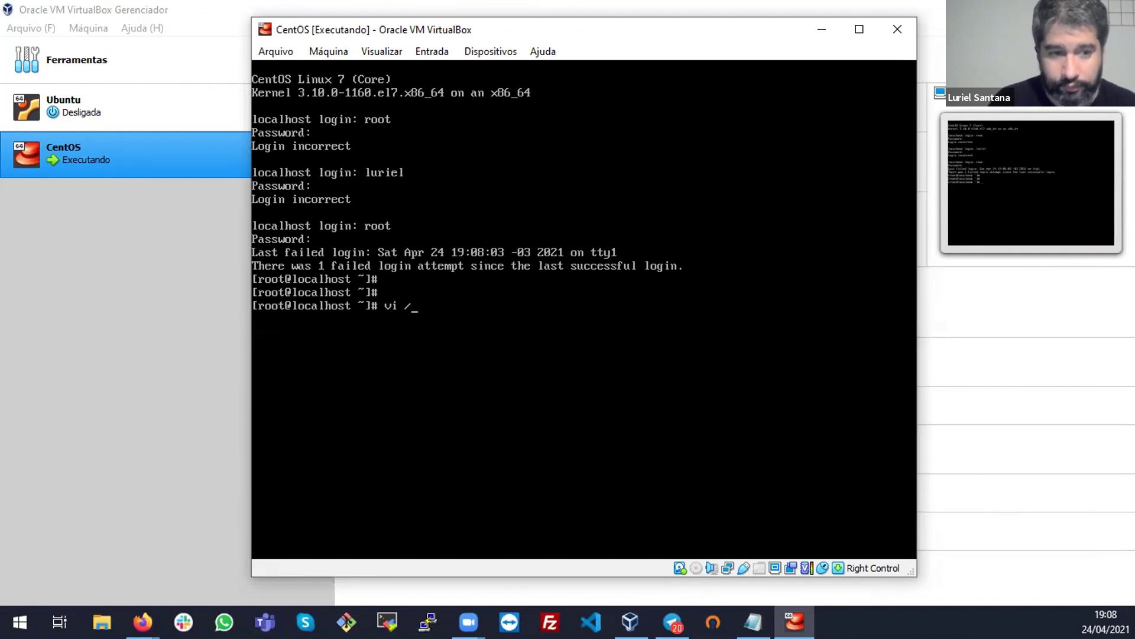
{"action": "type", "text": "etc/sel"}
{"action": "key", "text": "Tab"}
{"action": "type", "text": "config"}
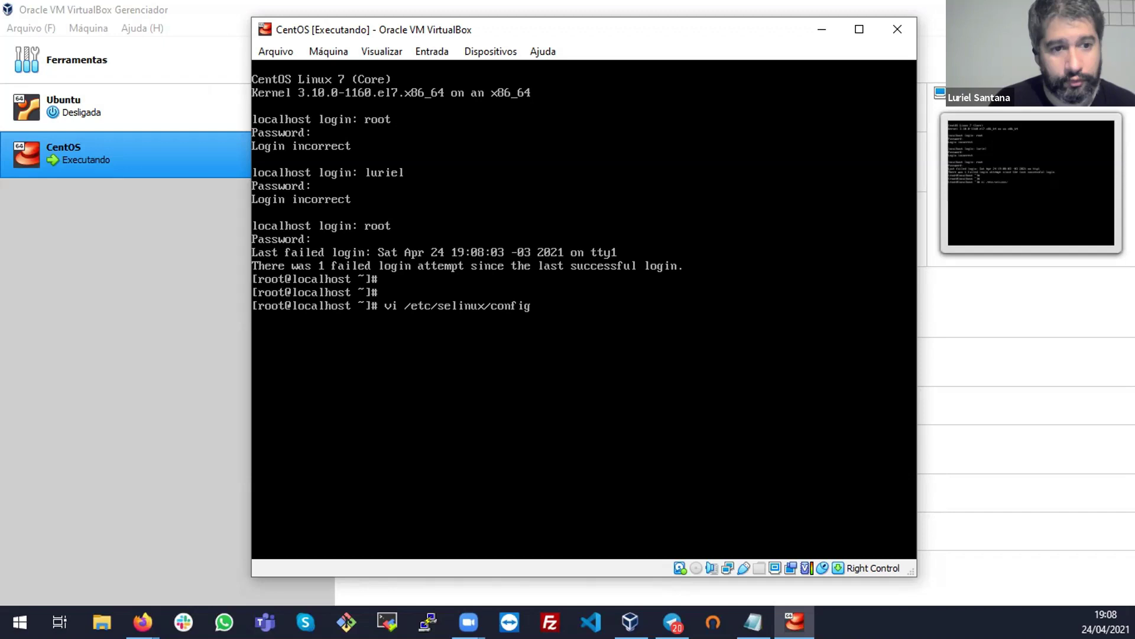
{"action": "key", "text": "Return"}
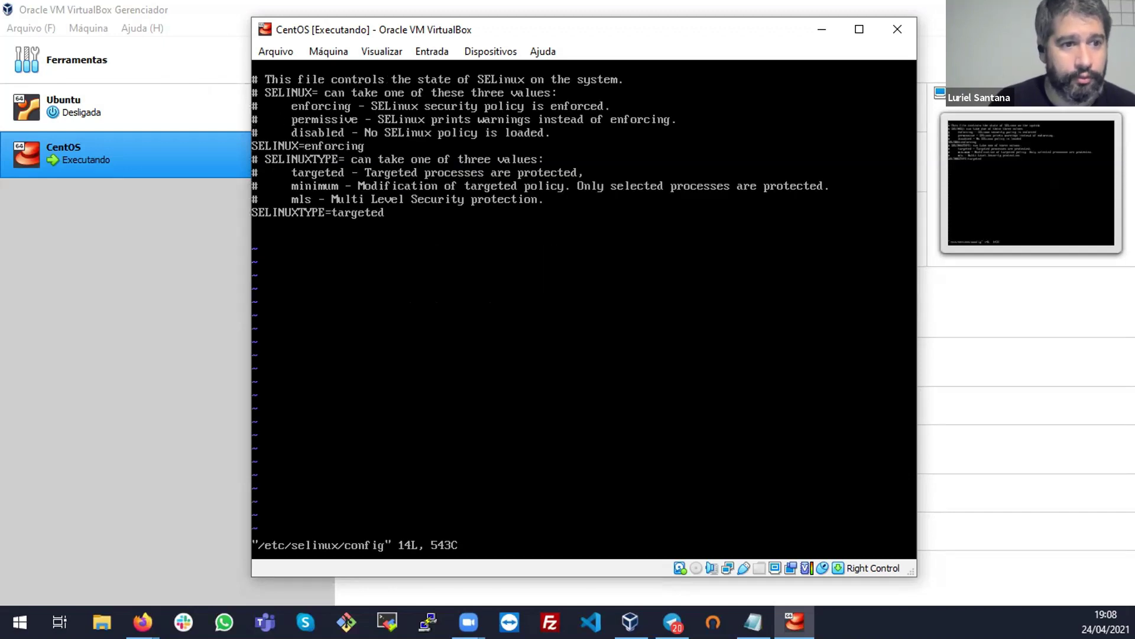
Change SELINUX from enforcing to disabled and save the file with :wq!
{"action": "key", "text": "i"}
{"action": "key", "text": "BackSpace"}
{"action": "key", "text": "BackSpace"}
{"action": "key", "text": "BackSpace"}
{"action": "key", "text": "BackSpace"}
{"action": "key", "text": "BackSpace"}
{"action": "key", "text": "BackSpace"}
{"action": "key", "text": "BackSpace"}
{"action": "key", "text": "BackSpace"}
{"action": "key", "text": "BackSpace"}
{"action": "type", "text": "d"}
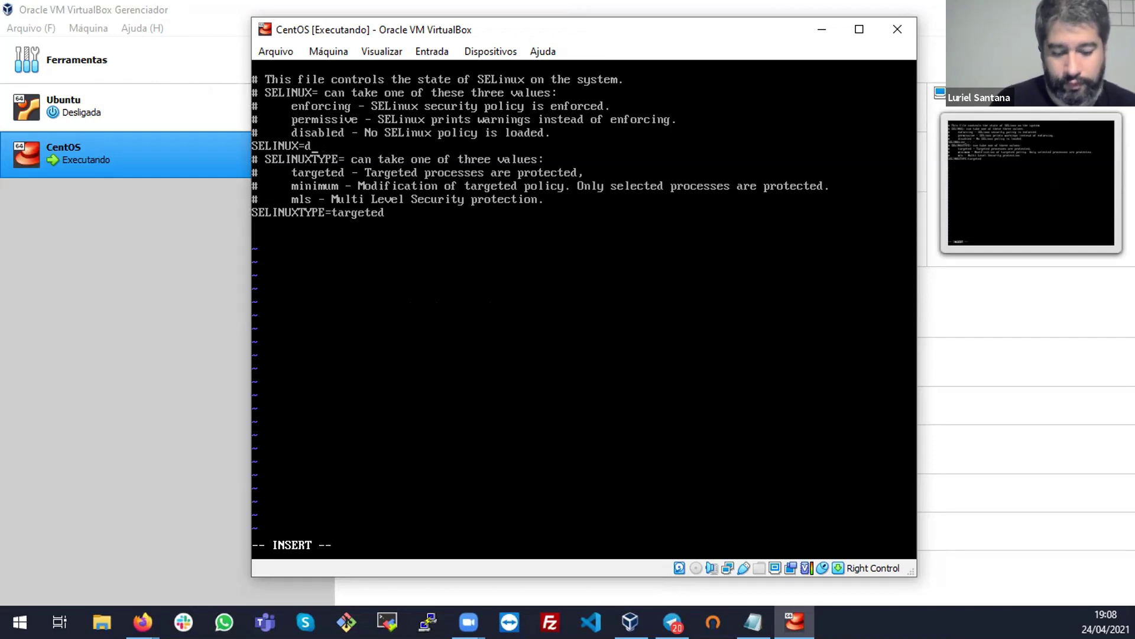
{"action": "type", "text": "isabled"}
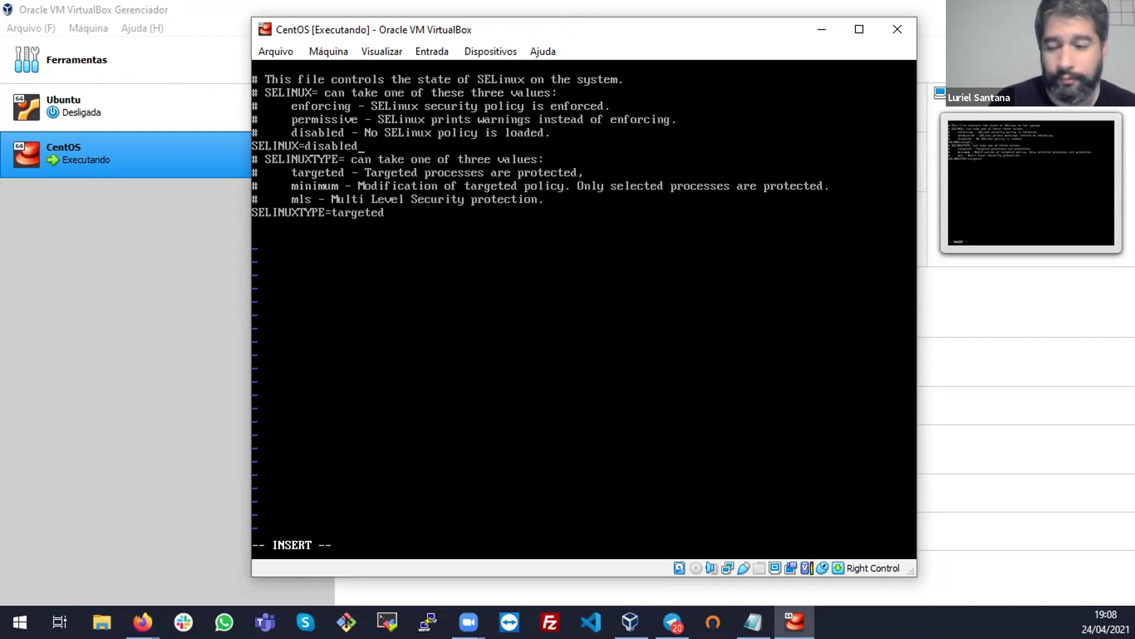
{"action": "key", "text": "Escape"}
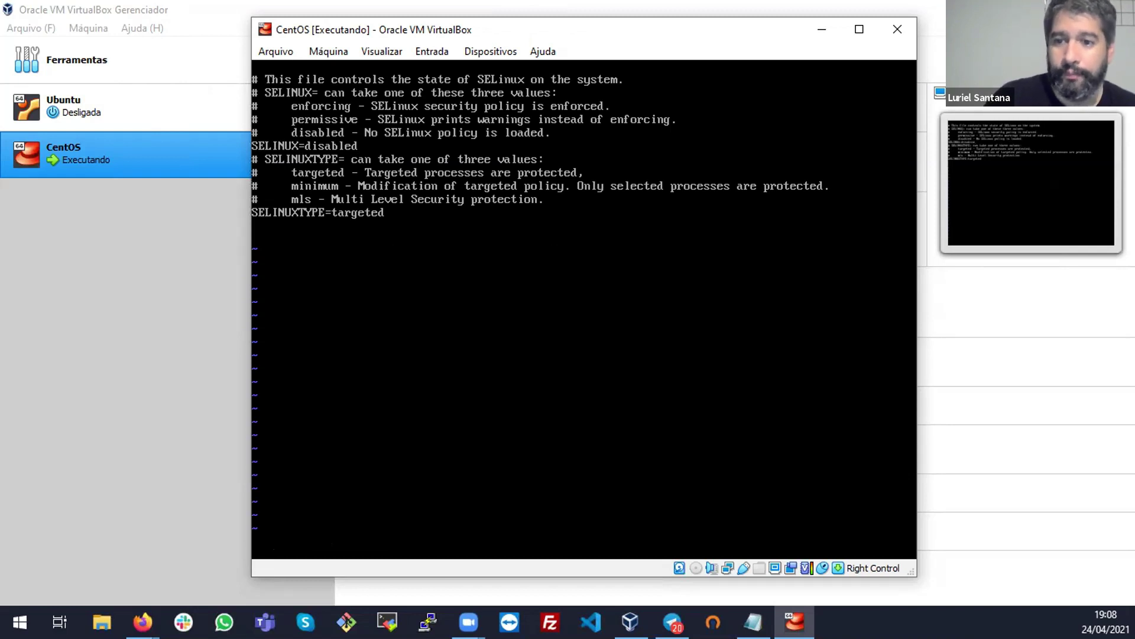
{"action": "key", "text": "Control_R"}
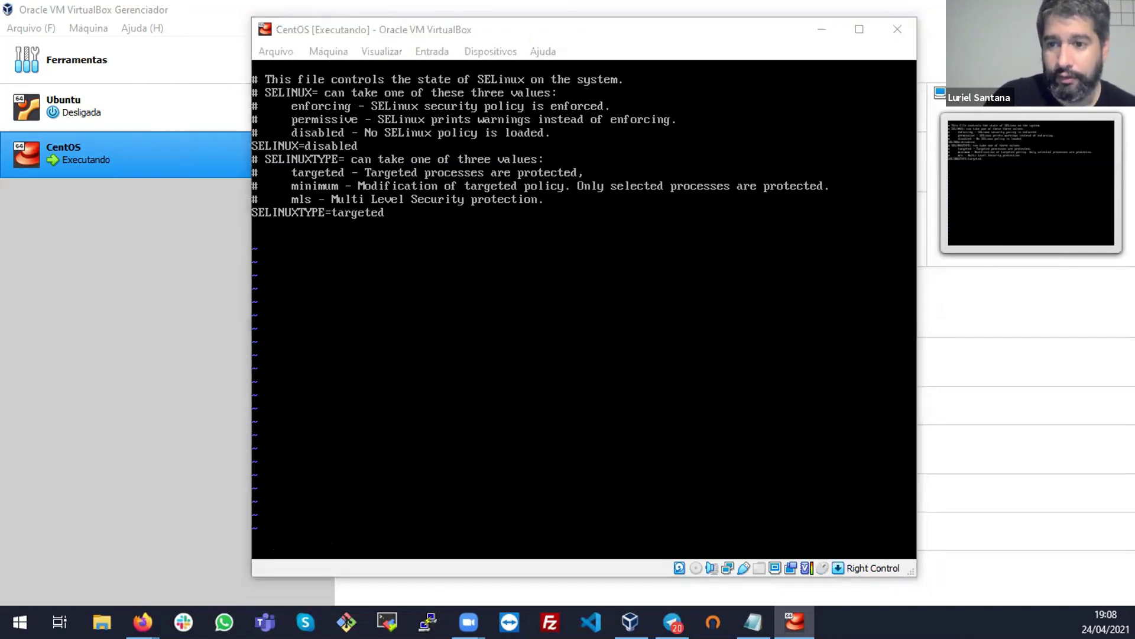
{"action": "left_click", "coordinate": [439, 216]}
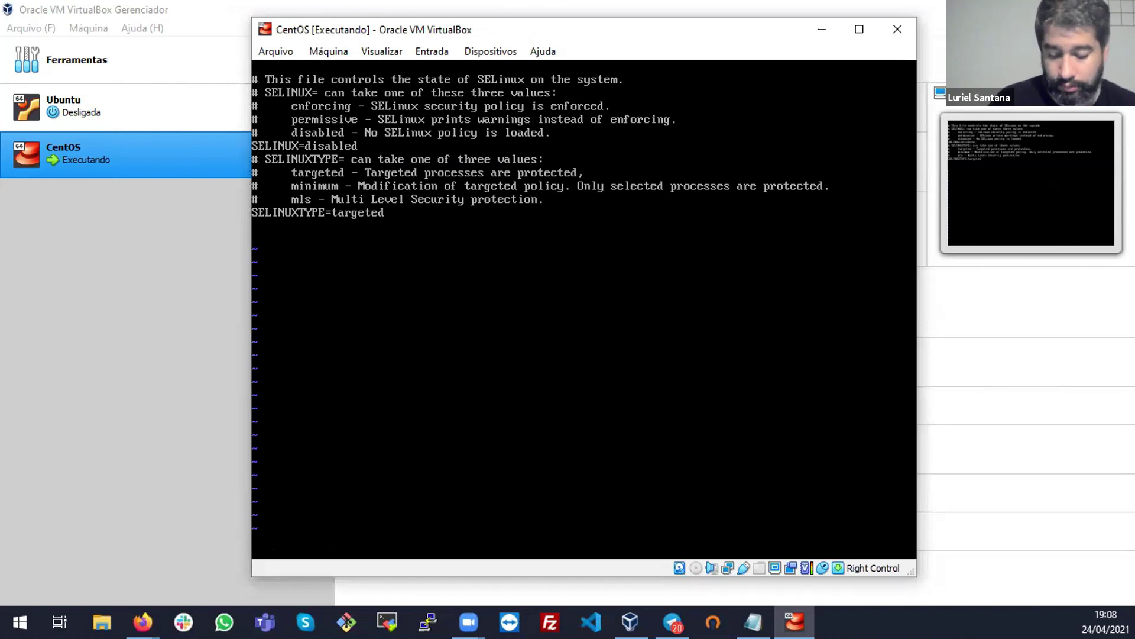
{"action": "type", "text": ":wq!"}
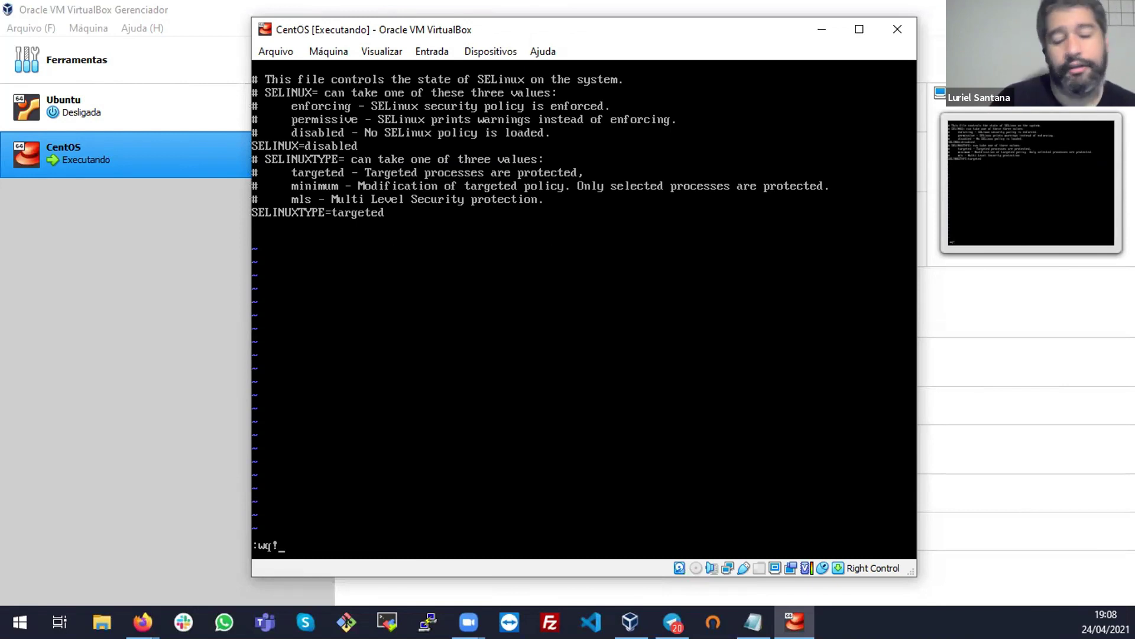
{"action": "key", "text": "Return"}
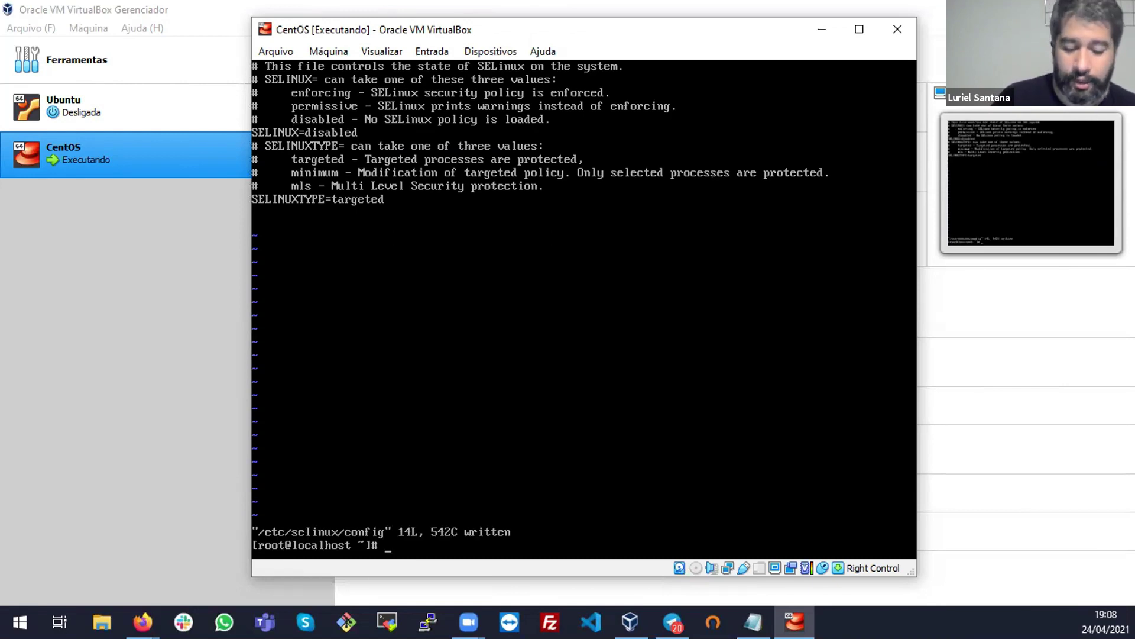
{"action": "key", "text": "Return"}
{"action": "key", "text": "Return"}
Reboot the CentOS VM with the reboot command and boot the default GRUB entry
{"action": "type", "text": "reboot"}
{"action": "key", "text": "Return"}
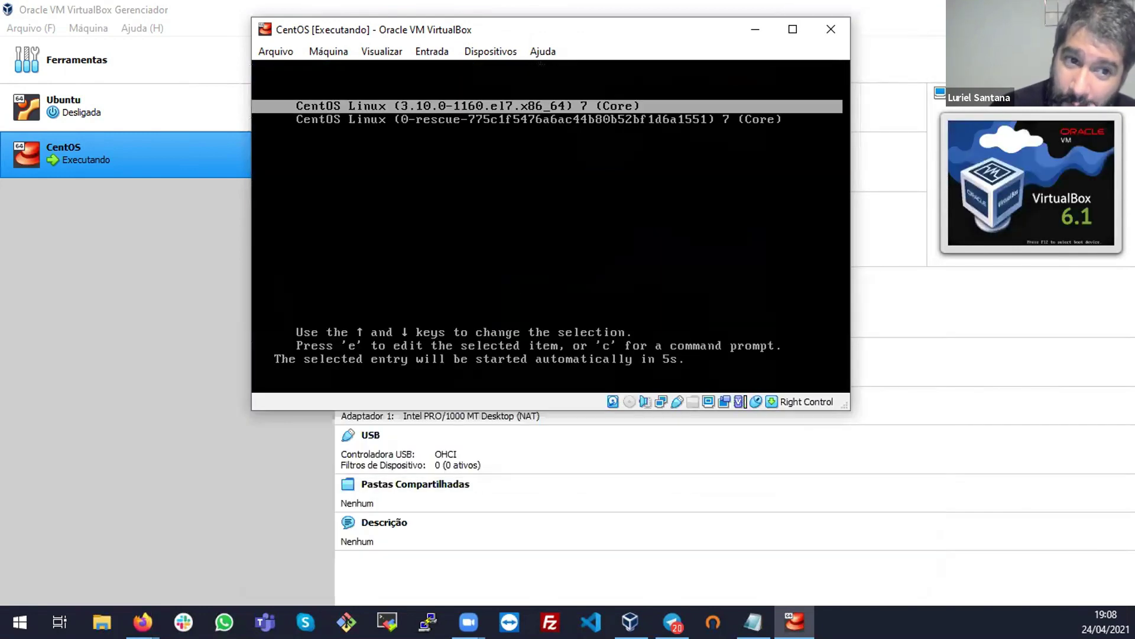
{"action": "key", "text": "Return"}
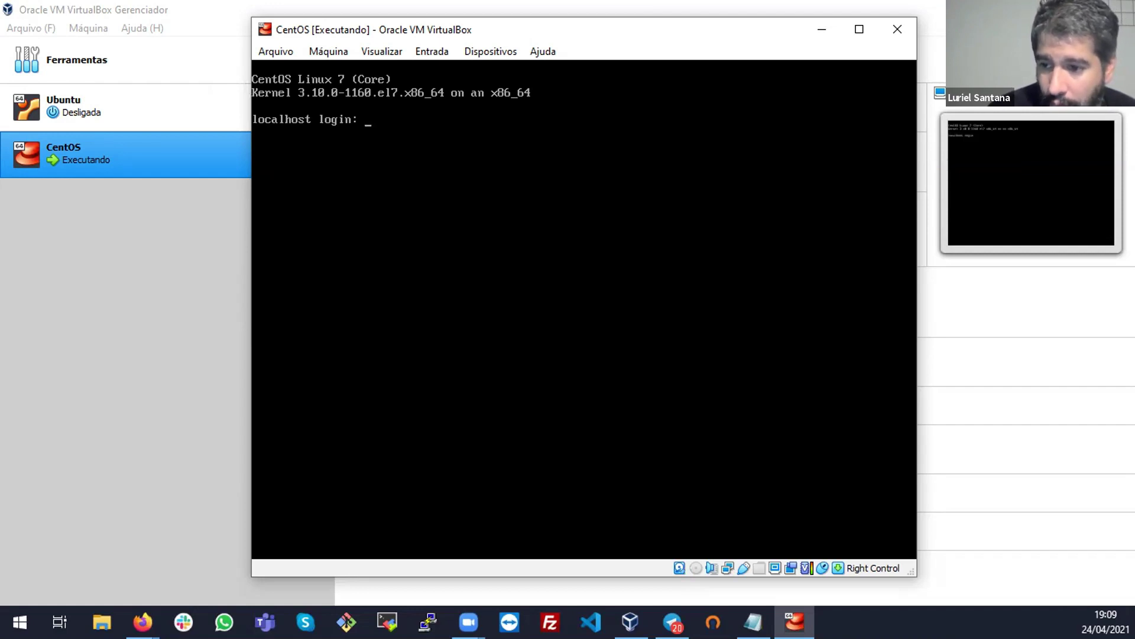
Log back in as root and enter the vi /etc/selinux/config command
{"action": "type", "text": "root"}
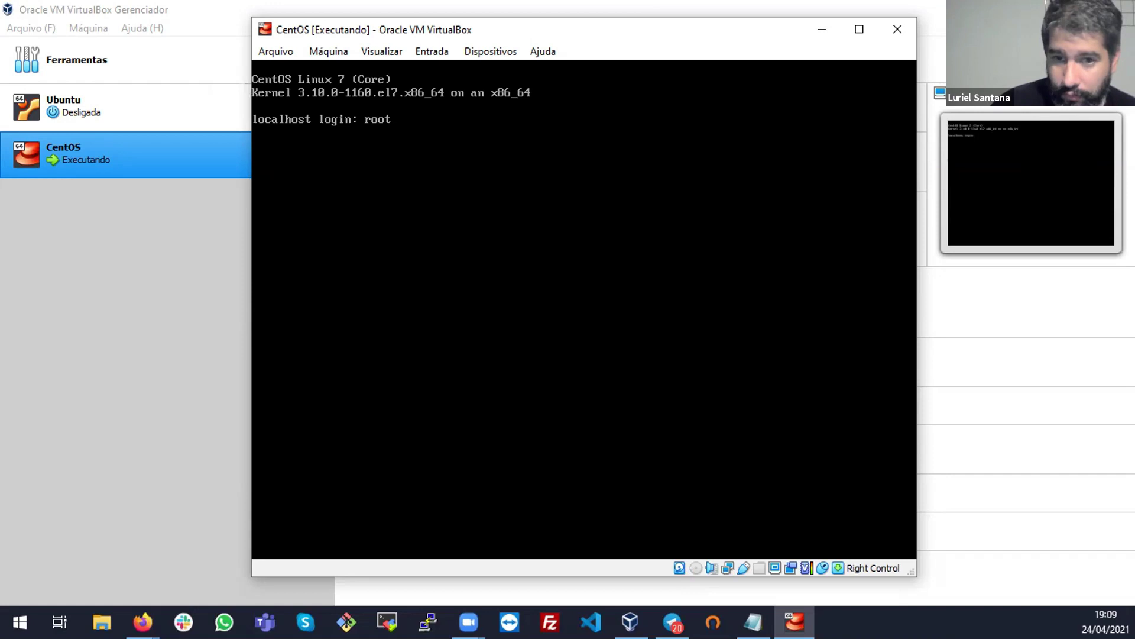
{"action": "key", "text": "Return"}
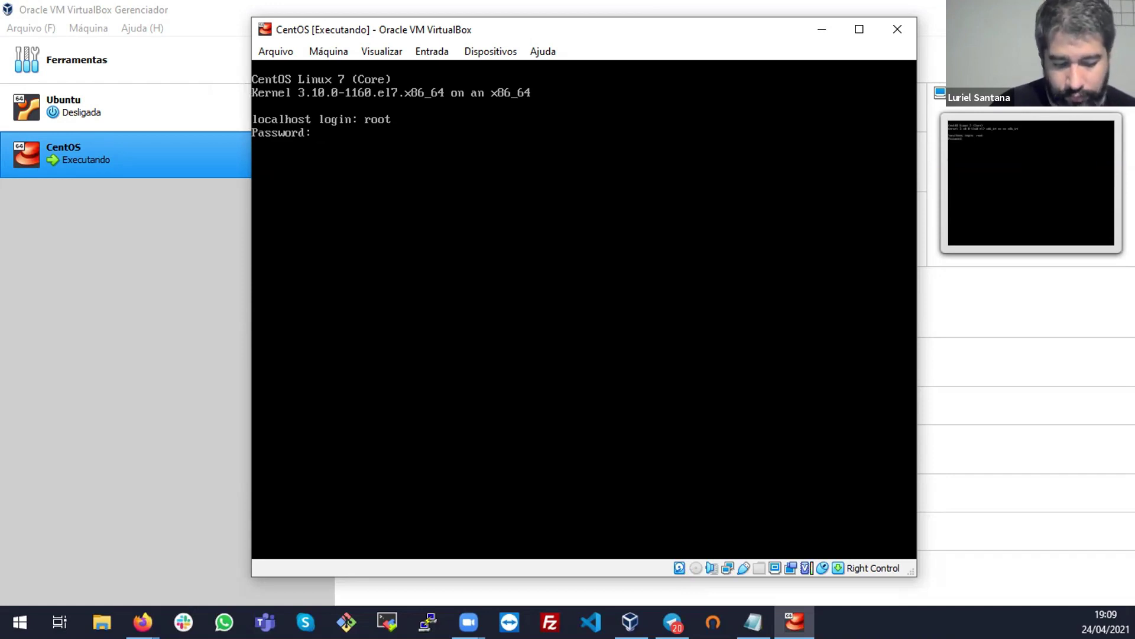
{"action": "key", "text": "Return"}
{"action": "type", "text": "vi /etc/selinux/config "}
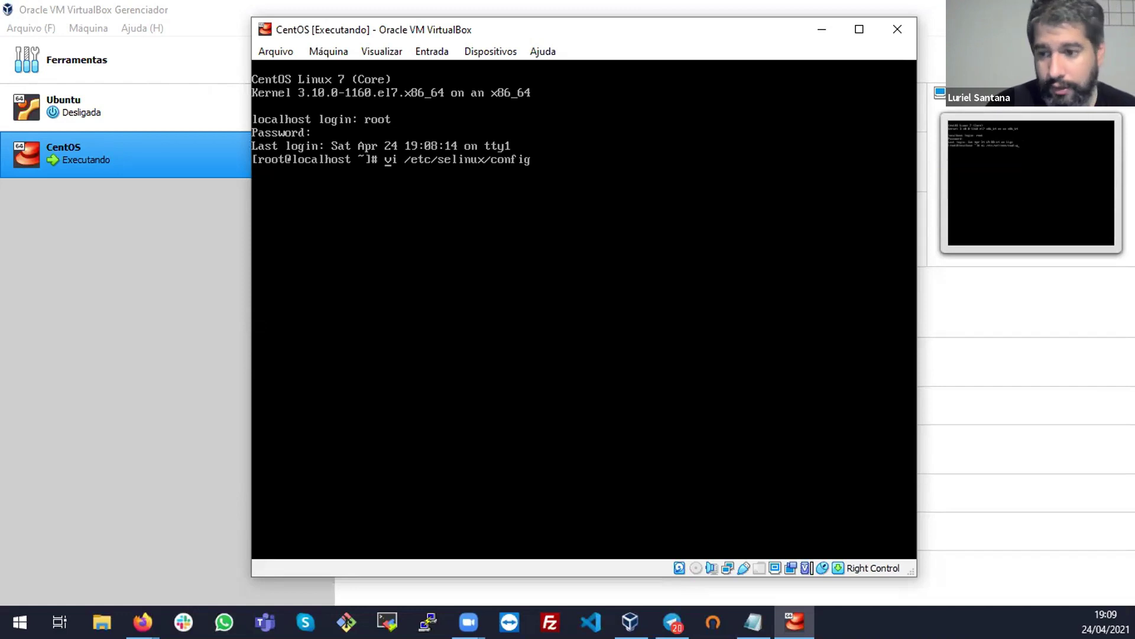
{"action": "type", "text": "m"}
Fix the typed command and open /etc/selinux/config to verify SELINUX=disabled
{"action": "key", "text": "BackSpace"}
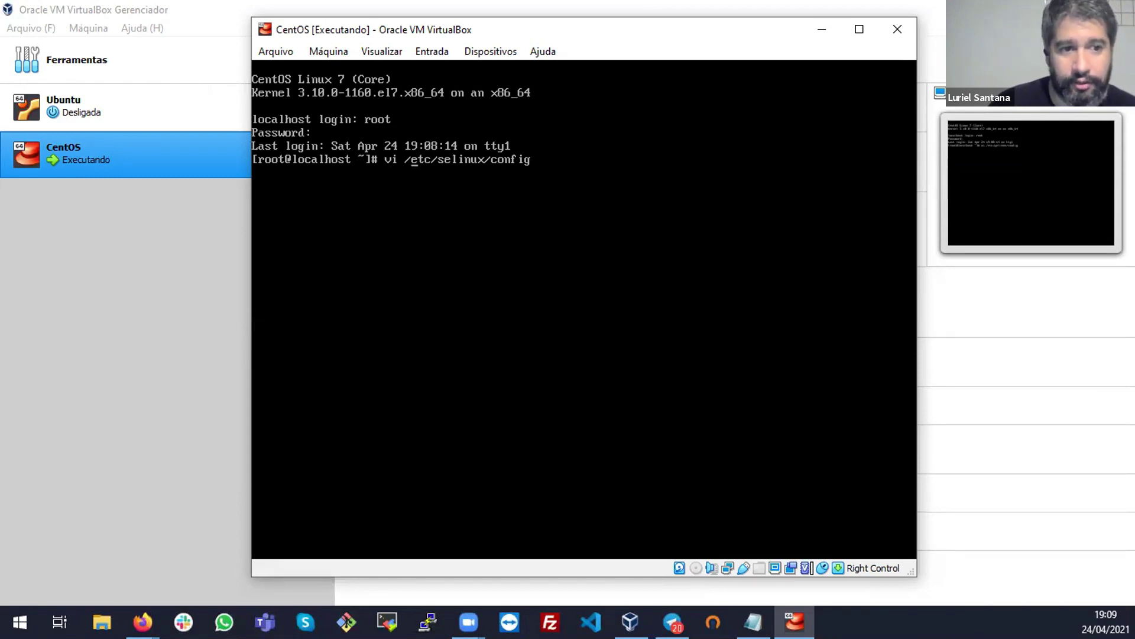
{"action": "key", "text": "Right"}
{"action": "key", "text": "Right"}
{"action": "key", "text": "Right"}
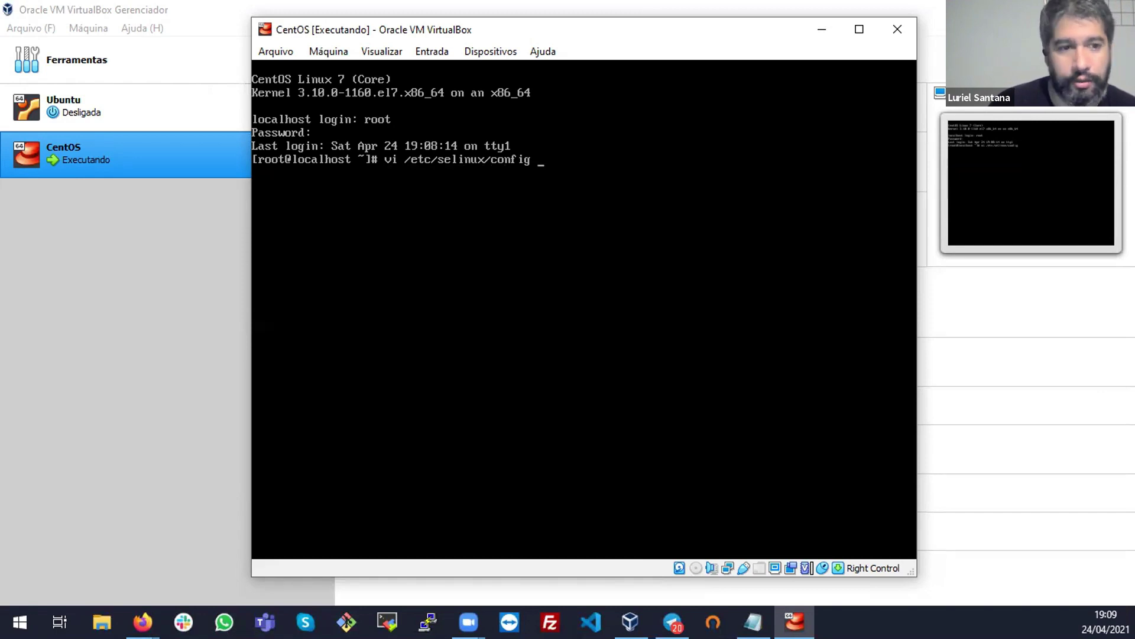
{"action": "key", "text": "Return"}
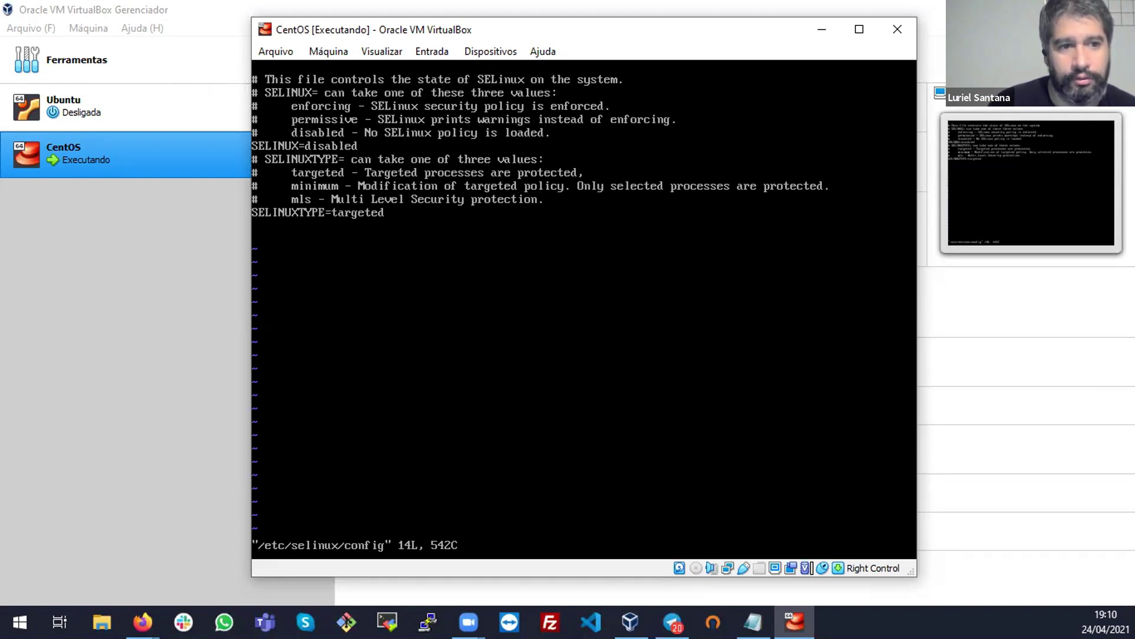
{"action": "key", "text": "End"}
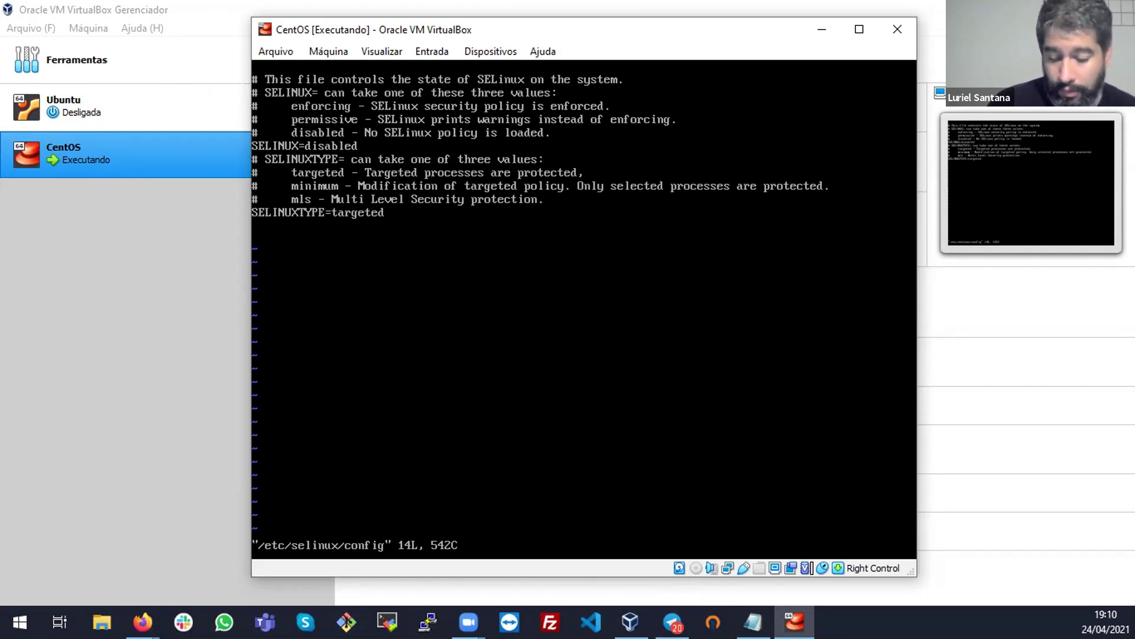
Save the config with :wq! and clear the terminal with Ctrl+L
{"action": "type", "text": ":q!"}
{"action": "key", "text": "BackSpace"}
{"action": "key", "text": "BackSpace"}
{"action": "type", "text": "wq!"}
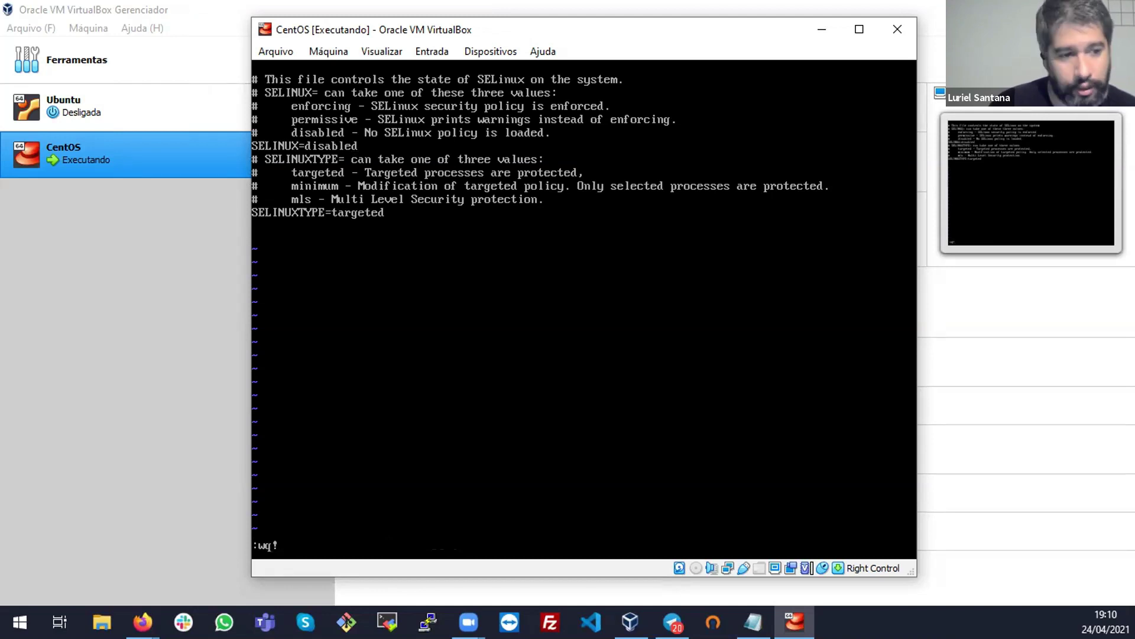
{"action": "key", "text": "BackSpace"}
{"action": "key", "text": "BackSpace"}
{"action": "key", "text": "BackSpace"}
{"action": "type", "text": "wq!"}
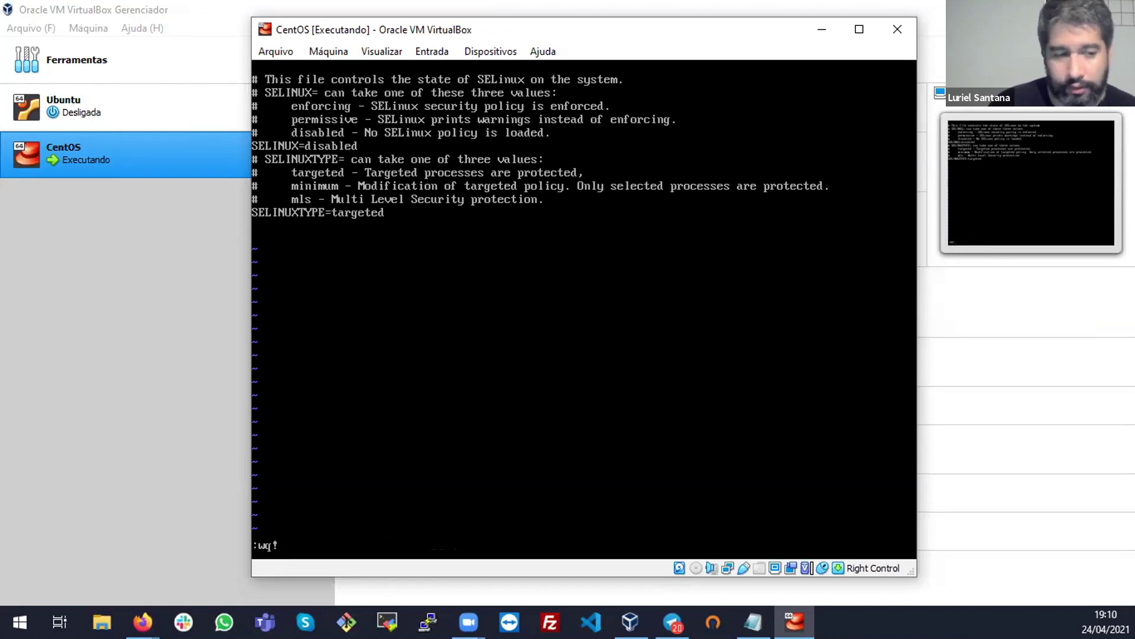
{"action": "key", "text": "Return"}
{"action": "key", "text": "Return"}
{"action": "key", "text": "Return"}
{"action": "key", "text": "Return"}
{"action": "key", "text": "Return"}
{"action": "type", "text": "reboot"}
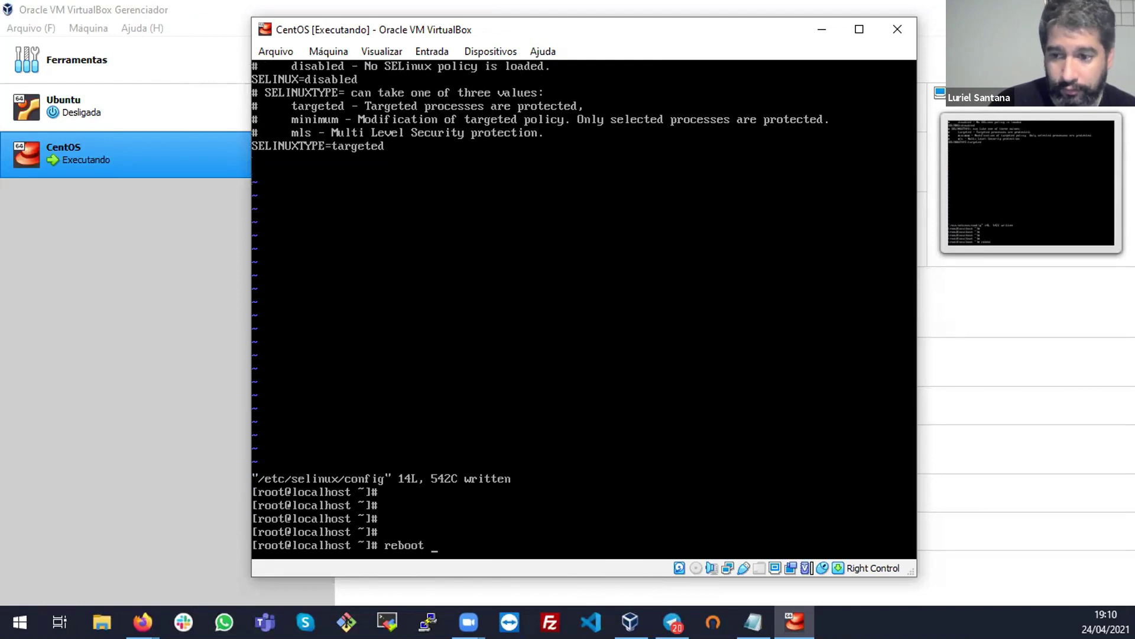
{"action": "key", "text": "BackSpace"}
{"action": "key", "text": "BackSpace"}
{"action": "key", "text": "BackSpace"}
{"action": "key", "text": "BackSpace"}
{"action": "key", "text": "BackSpace"}
{"action": "key", "text": "BackSpace"}
{"action": "key", "text": "ctrl+l"}
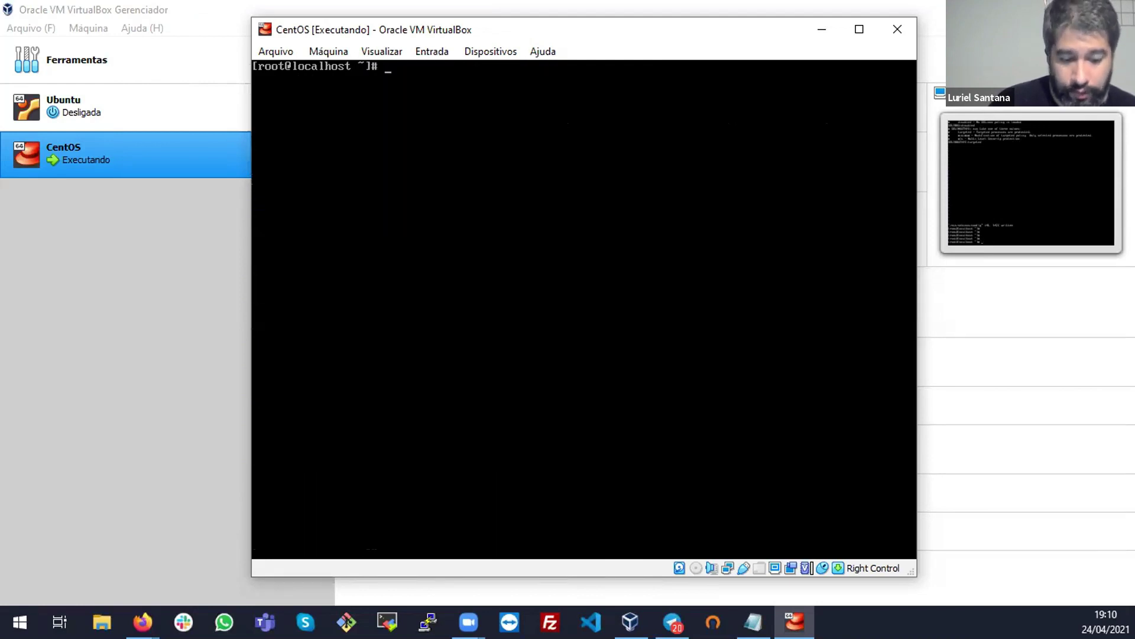
Check systemctl status, then stop the firewalld service with systemctl stop firewalld
{"action": "type", "text": "sysst"}
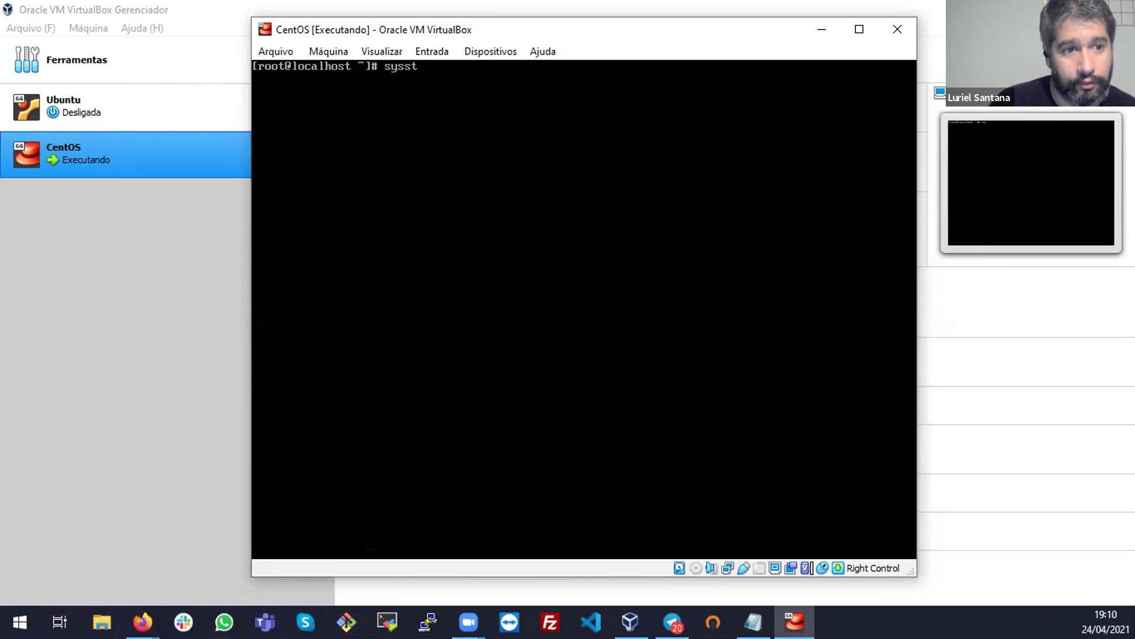
{"action": "type", "text": "emctl status"}
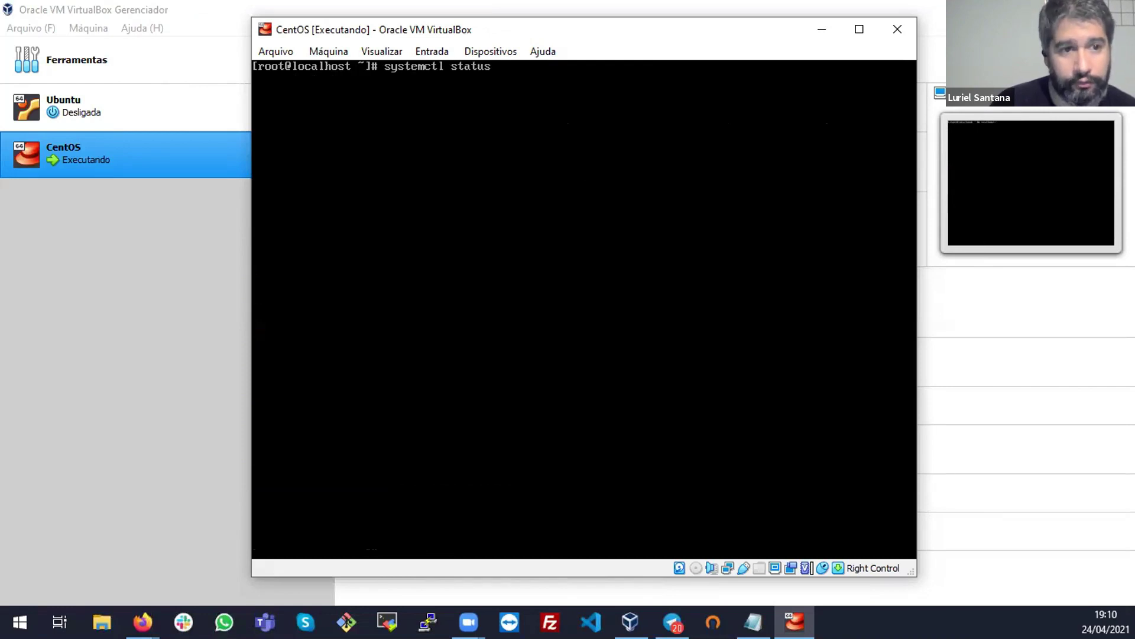
{"action": "key", "text": "Return"}
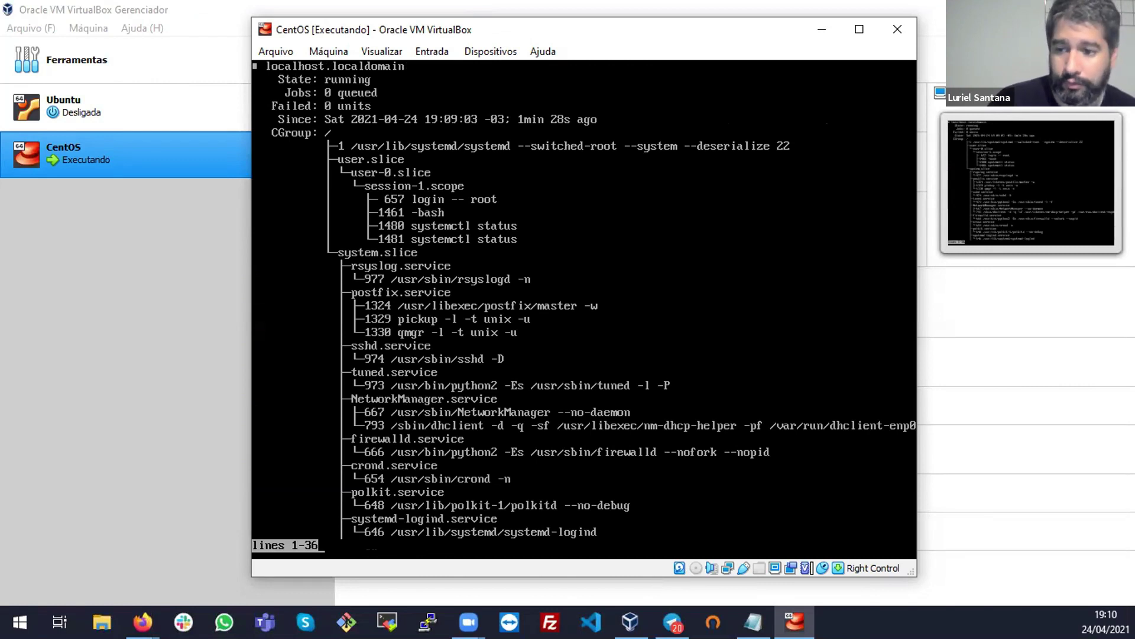
{"action": "key", "text": "q"}
{"action": "key", "text": "Up"}
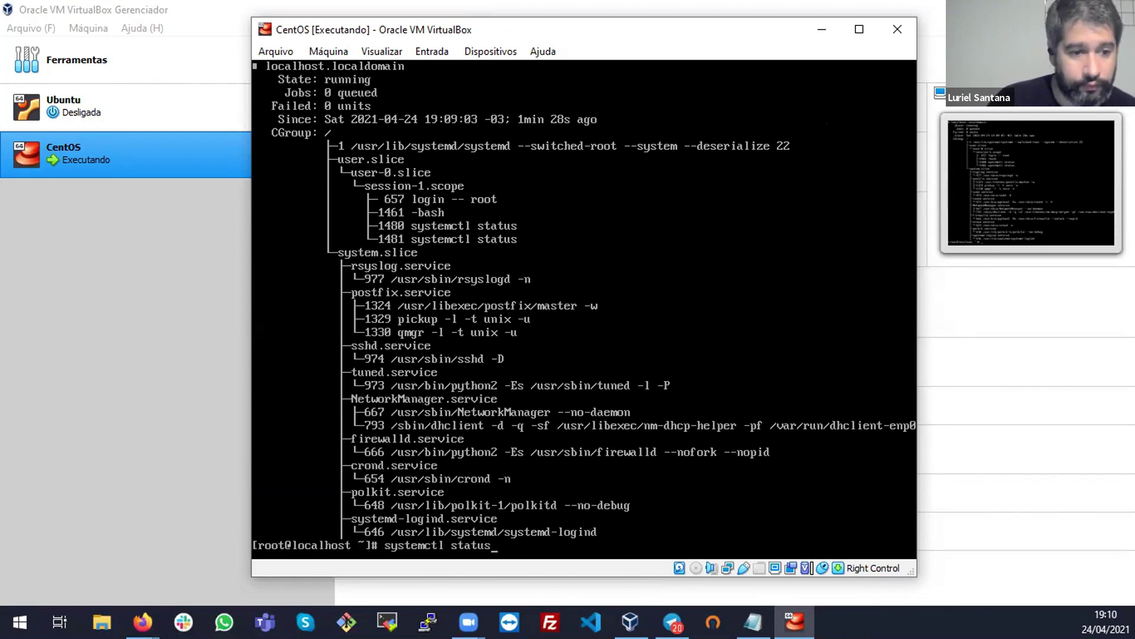
{"action": "key", "text": "BackSpace"}
{"action": "key", "text": "BackSpace"}
{"action": "key", "text": "BackSpace"}
{"action": "key", "text": "BackSpace"}
{"action": "type", "text": "op"}
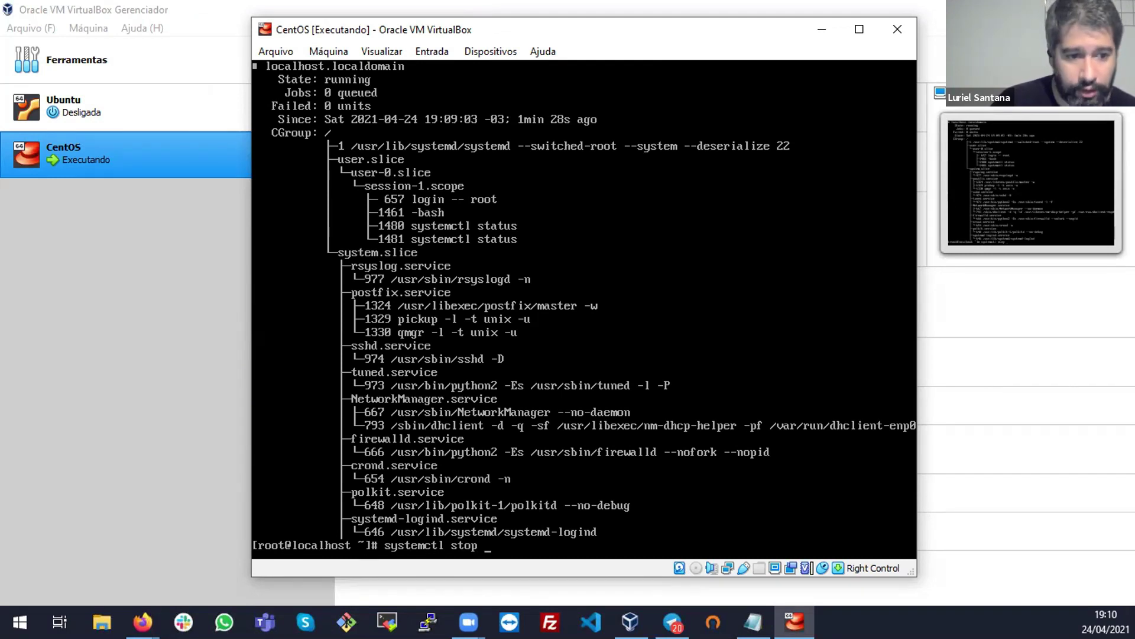
{"action": "type", "text": "firewalld"}
{"action": "key", "text": "Return"}
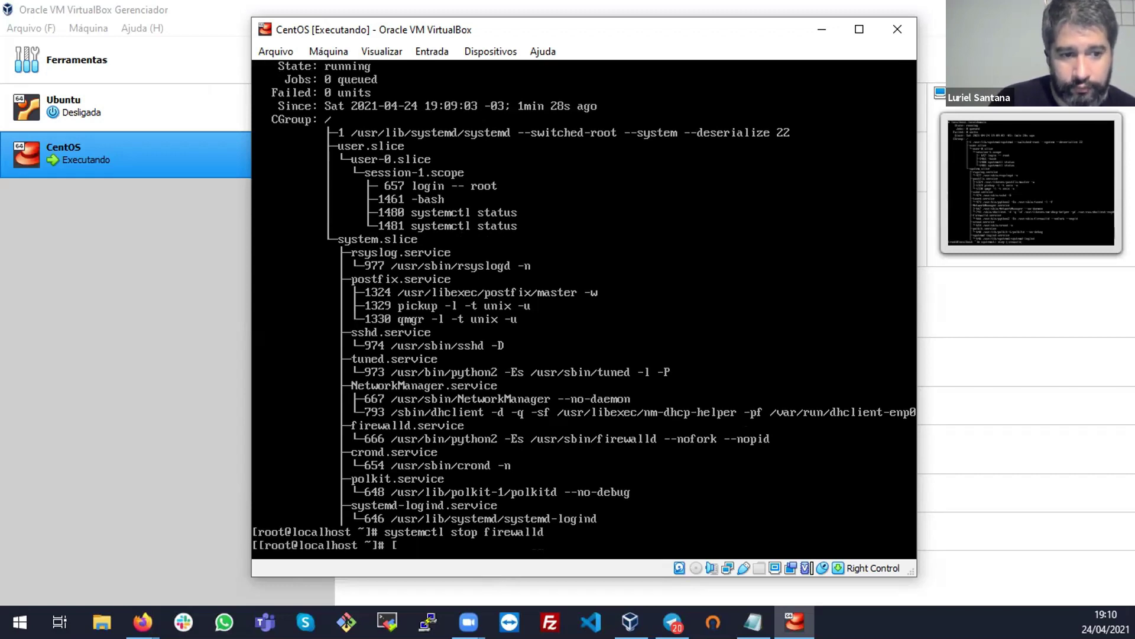
Disable firewalld at boot with systemctl disable firewalld, removing its symlinks
{"action": "key", "text": "Up"}
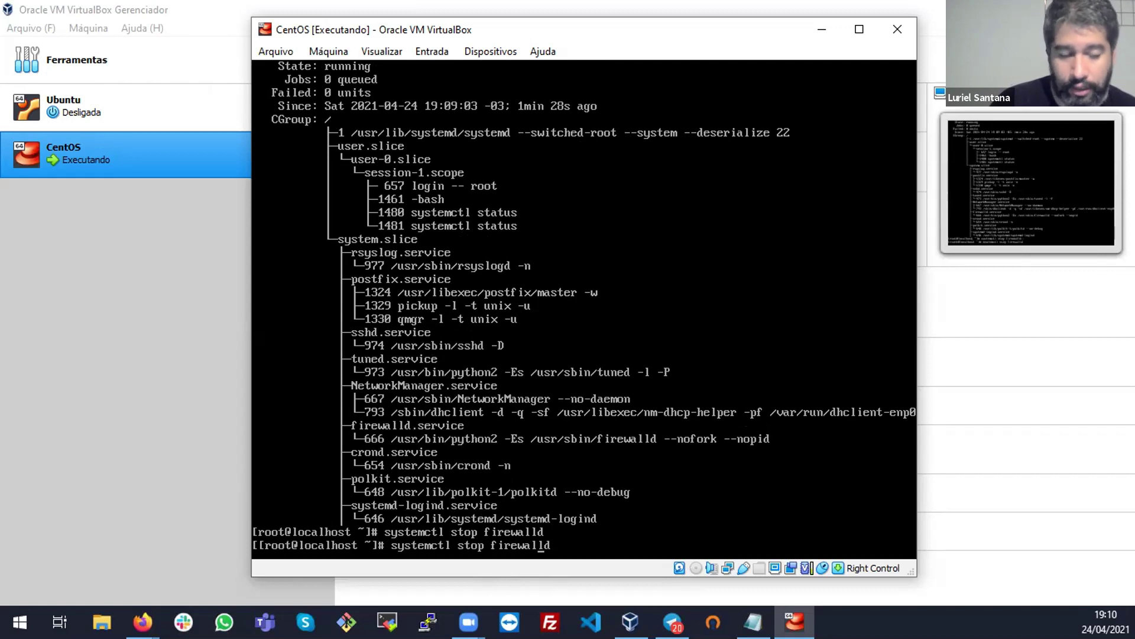
{"action": "key", "text": "Left"}
{"action": "key", "text": "BackSpace"}
{"action": "key", "text": "BackSpace"}
{"action": "key", "text": "BackSpace"}
{"action": "key", "text": "BackSpace"}
{"action": "type", "text": "disable"}
{"action": "key", "text": "Return"}
{"action": "key", "text": "Return"}
{"action": "key", "text": "Return"}
{"action": "key", "text": "Return"}
{"action": "key", "text": "Return"}
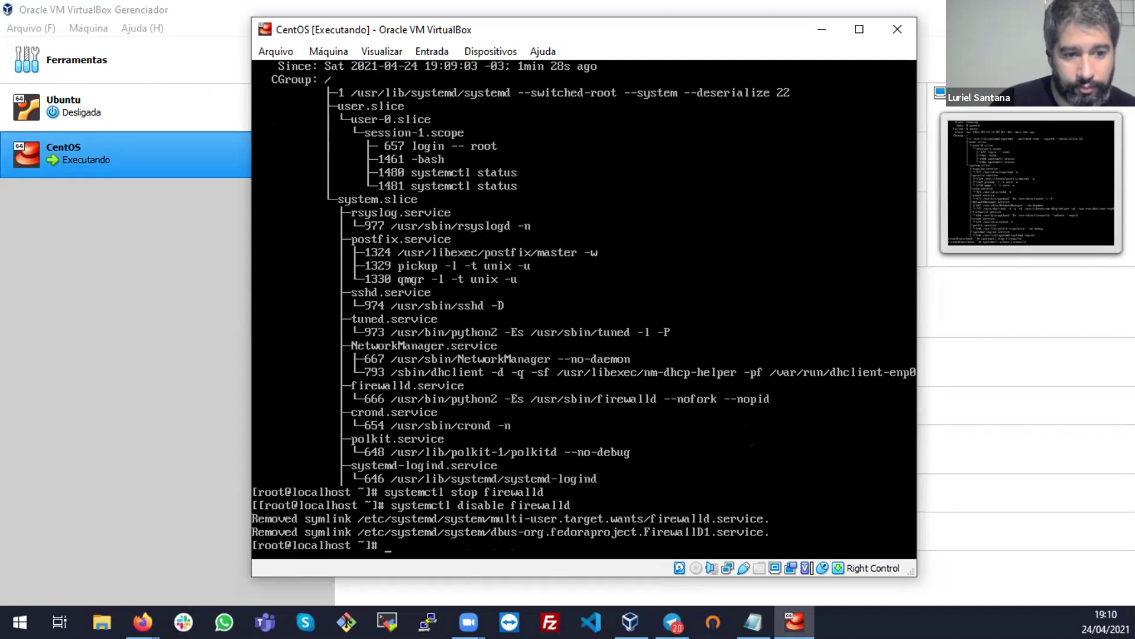
{"action": "key", "text": "Return"}
{"action": "key", "text": "Return"}
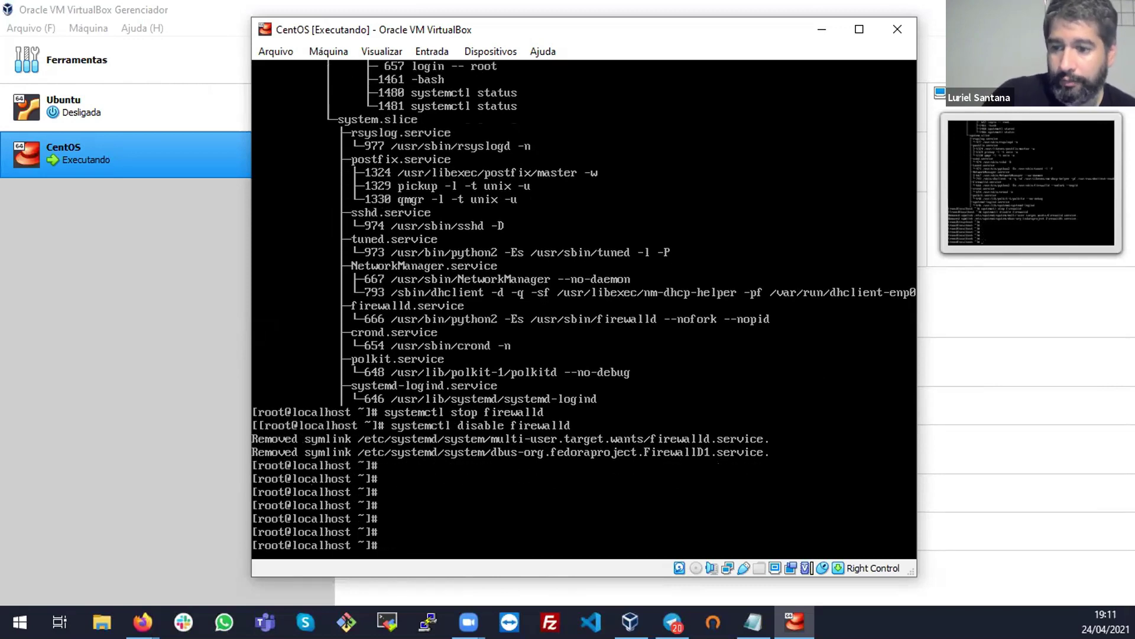
{"action": "key", "text": "alt+Tab"}
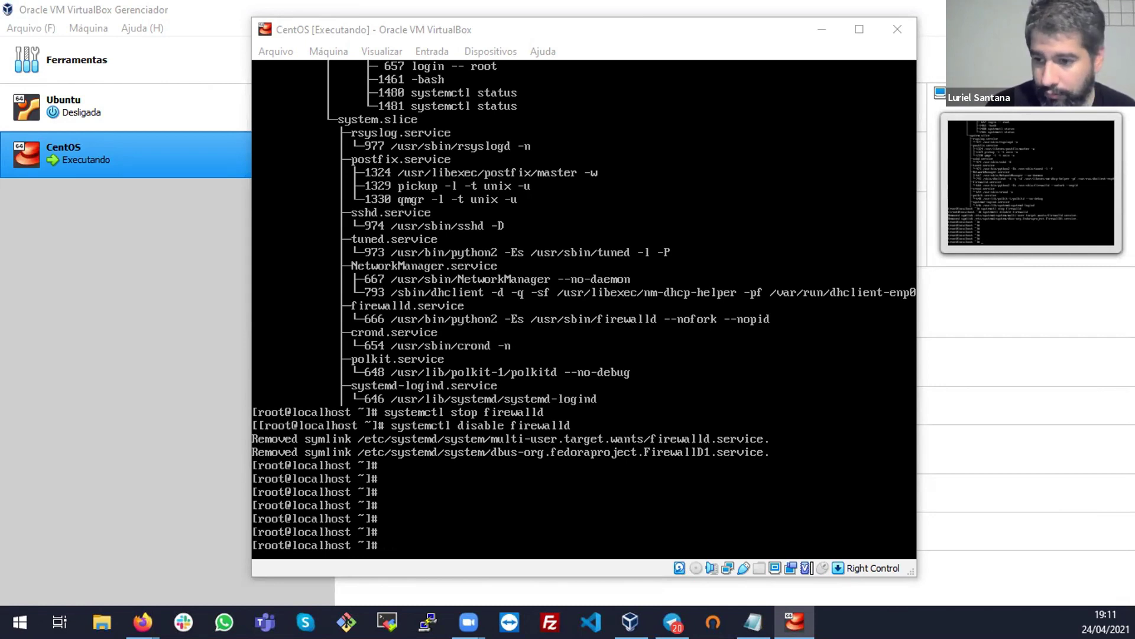
Run systemctl status firewalld to confirm the service is inactive and disabled
{"action": "left_click", "coordinate": [459, 329]}
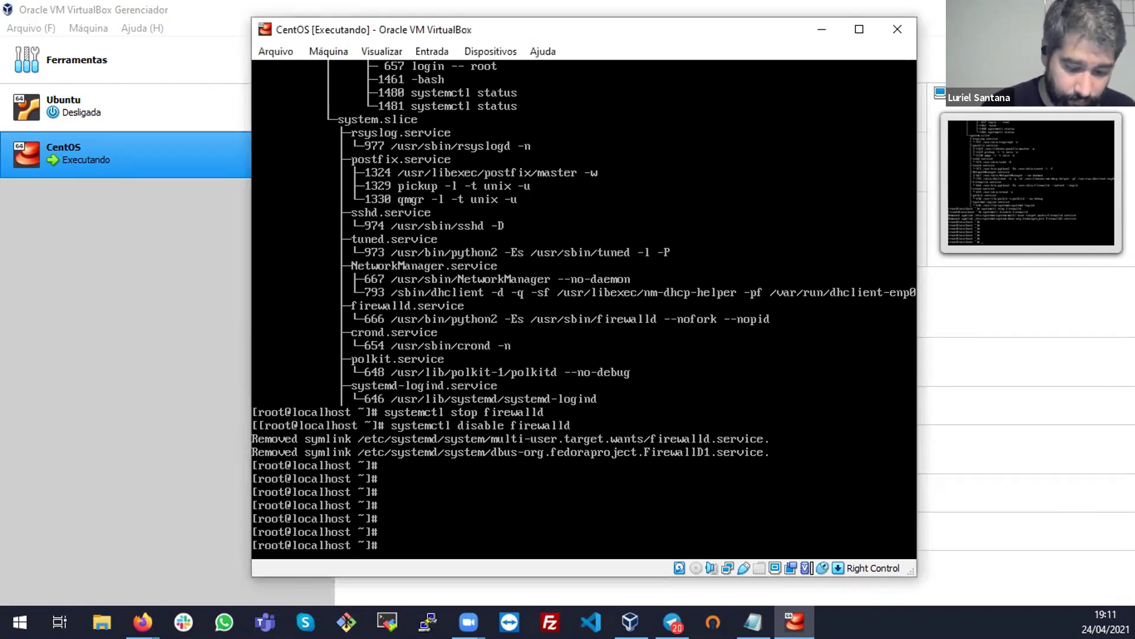
{"action": "key", "text": "Return"}
{"action": "key", "text": "Return"}
{"action": "key", "text": "Return"}
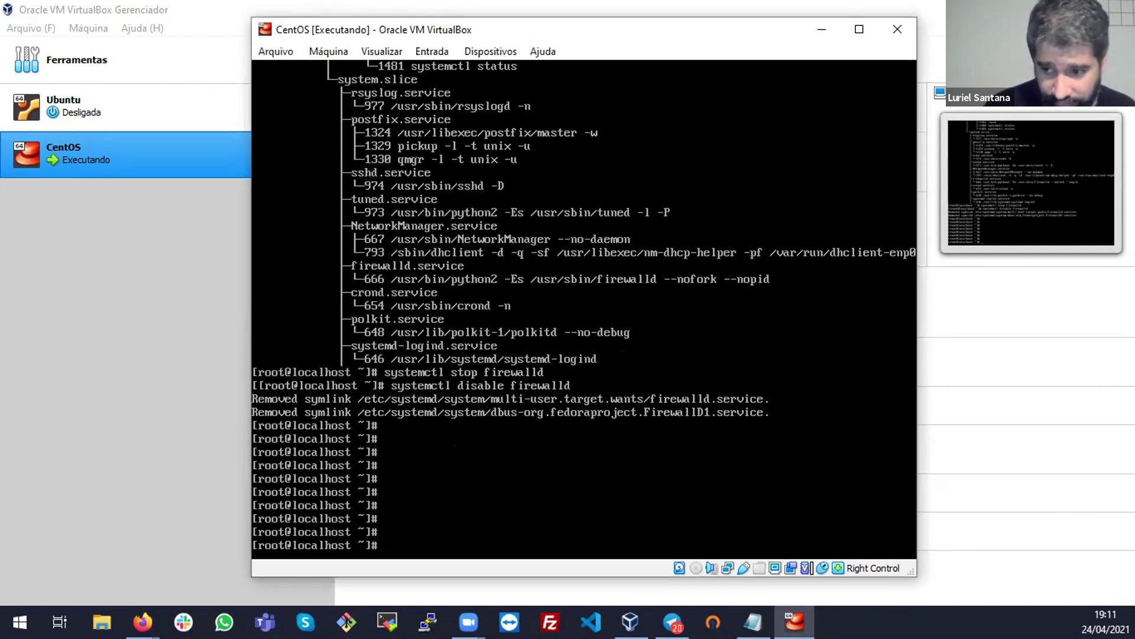
{"action": "key", "text": "Up"}
{"action": "key", "text": "Up"}
{"action": "key", "text": "Left"}
{"action": "key", "text": "Left"}
{"action": "key", "text": "Left"}
{"action": "key", "text": "BackSpace"}
{"action": "key", "text": "BackSpace"}
{"action": "key", "text": "BackSpace"}
{"action": "type", "text": "atus"}
{"action": "key", "text": "Return"}
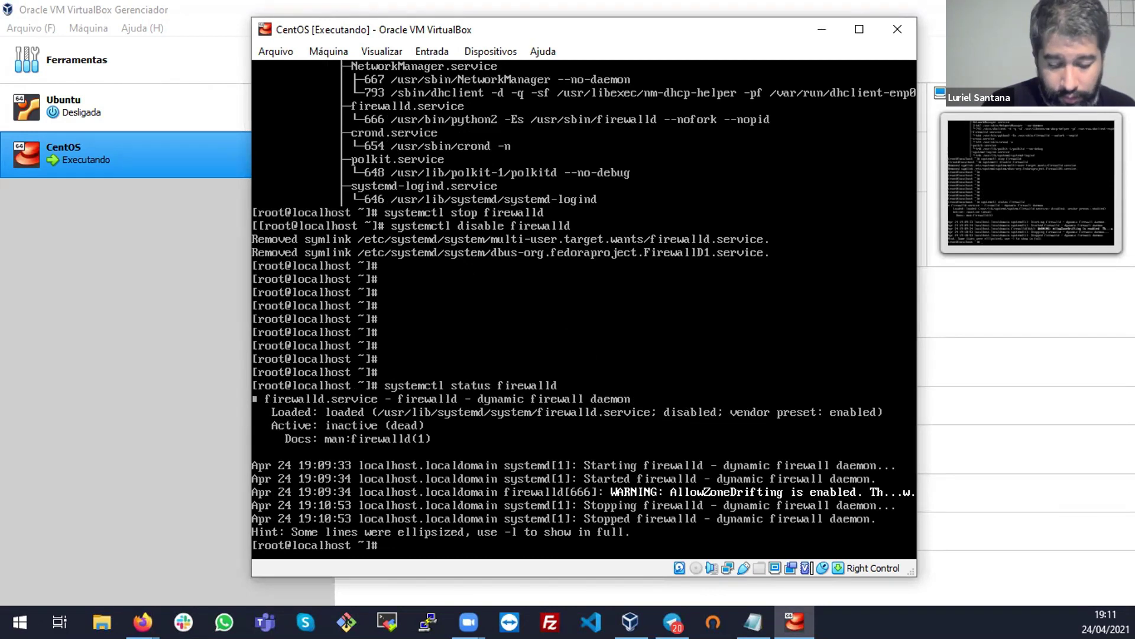
List listening ports with ss -nat (22, 25) and addresses with ip a (10.0.2.15)
{"action": "type", "text": "ss -nat"}
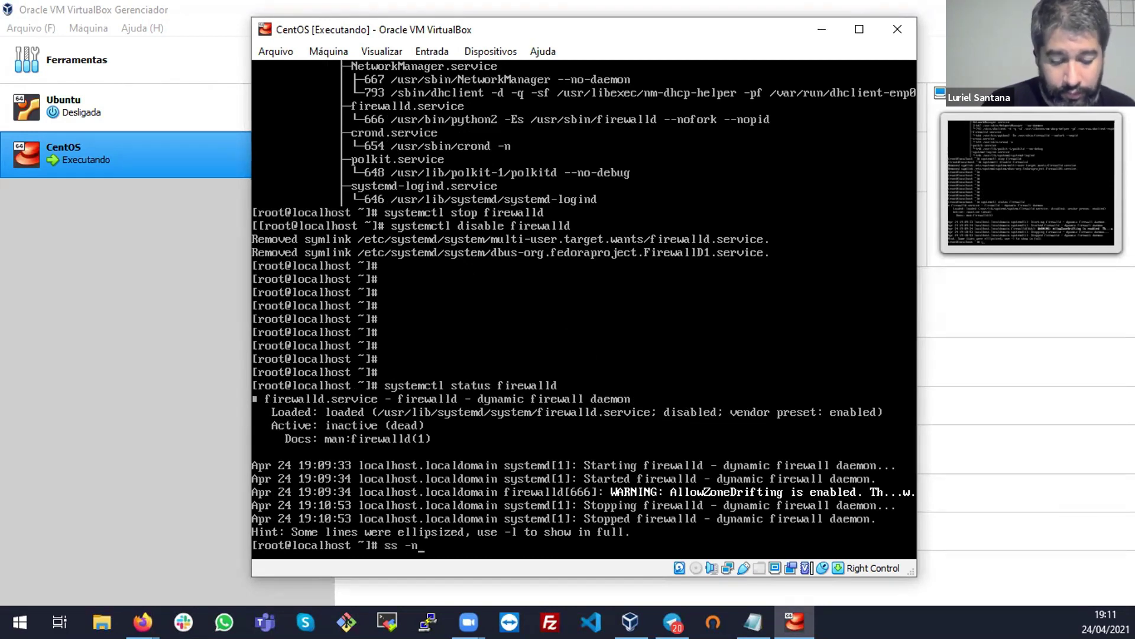
{"action": "key", "text": "Return"}
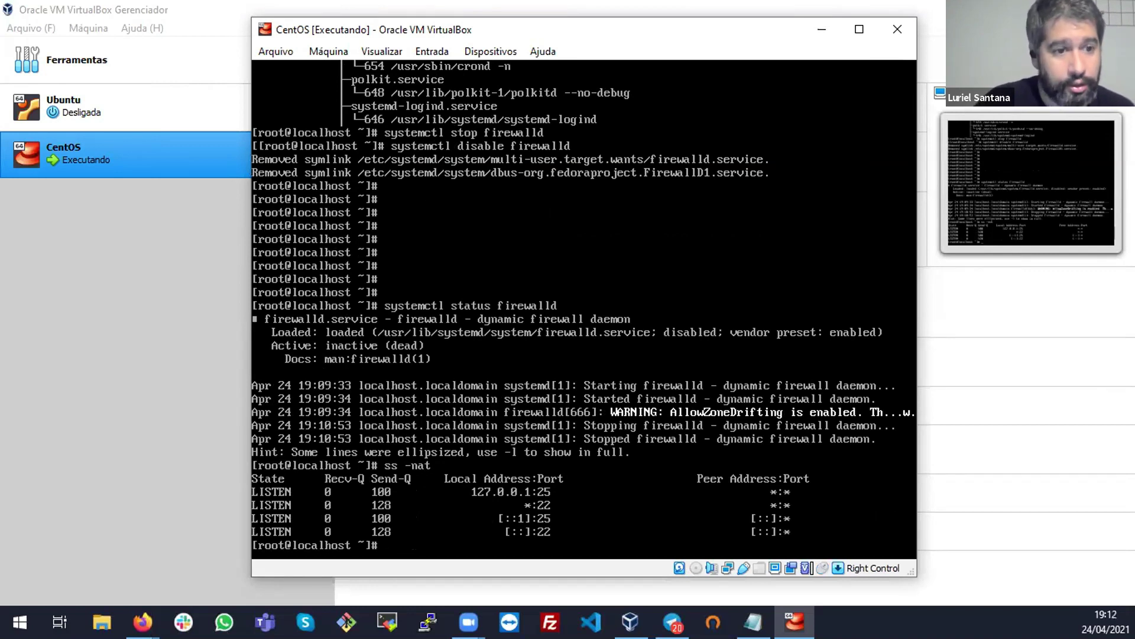
{"action": "type", "text": "ip a"}
{"action": "key", "text": "Return"}
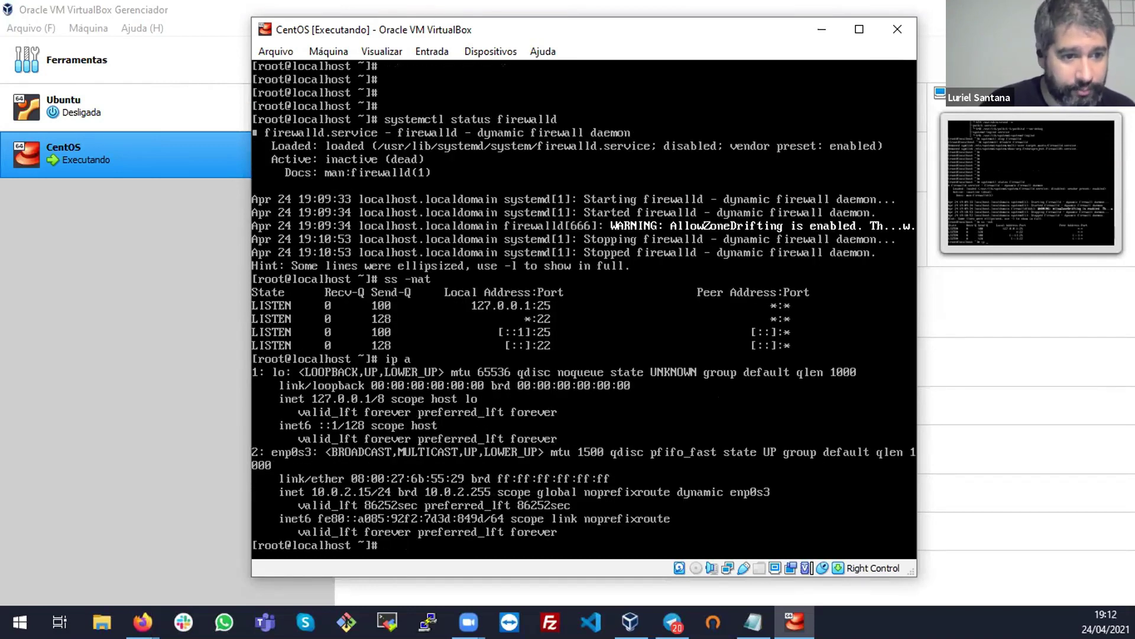
{"action": "key", "text": "Control_R"}
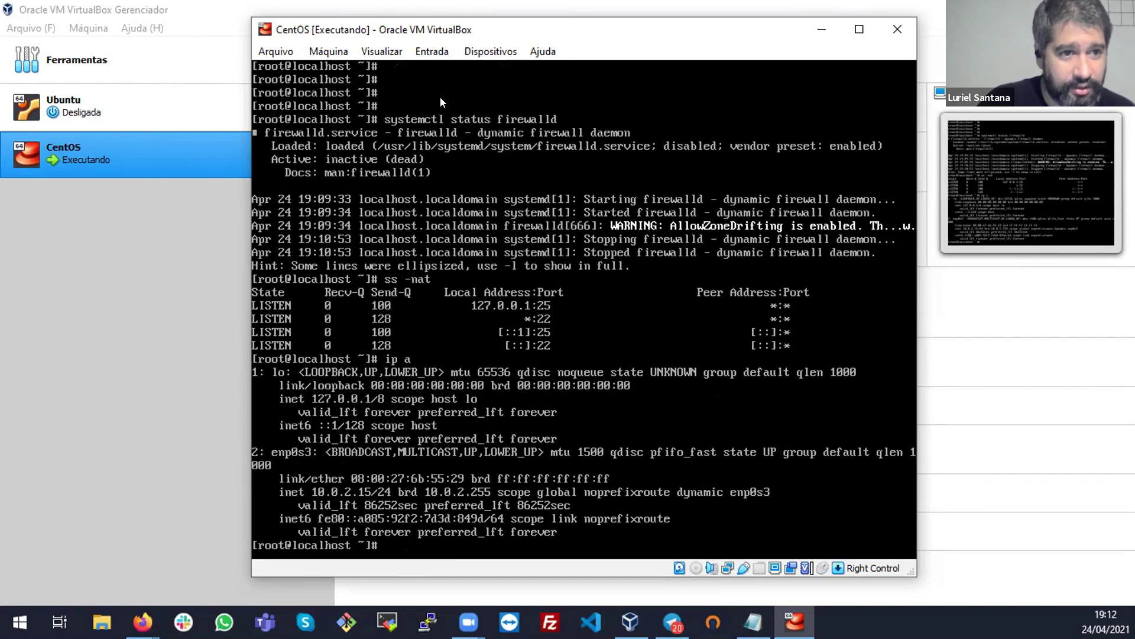
{"action": "left_click", "coordinate": [491, 51]}
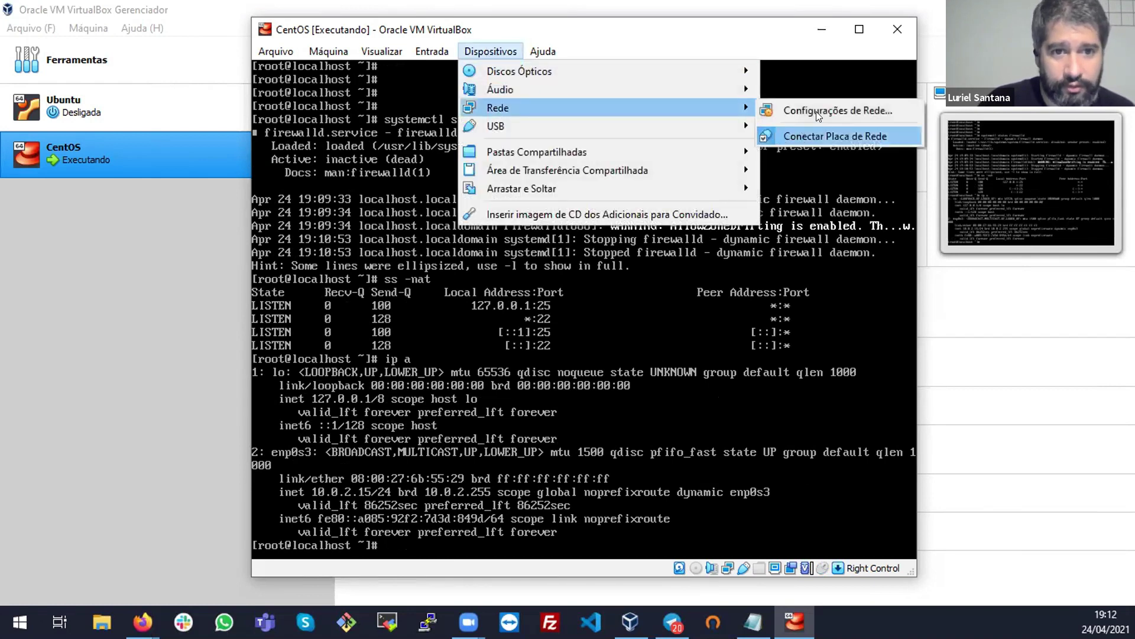
Switch the VM's network adapter to Bridged mode on Broadcom 802.11n and save
{"action": "left_click", "coordinate": [827, 108]}
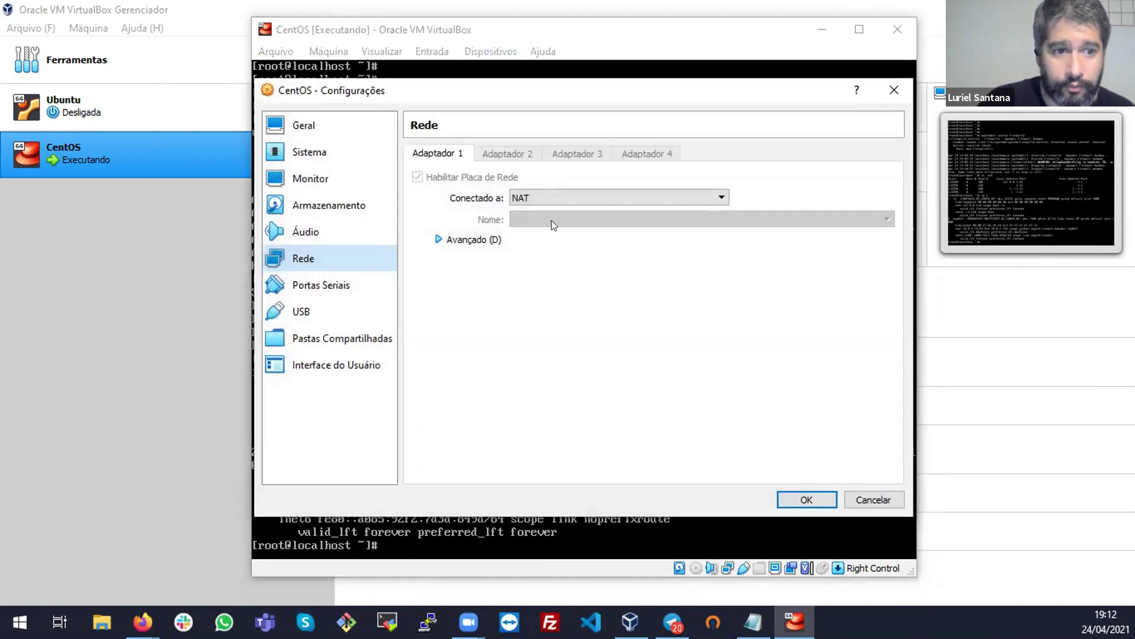
{"action": "left_click", "coordinate": [578, 198]}
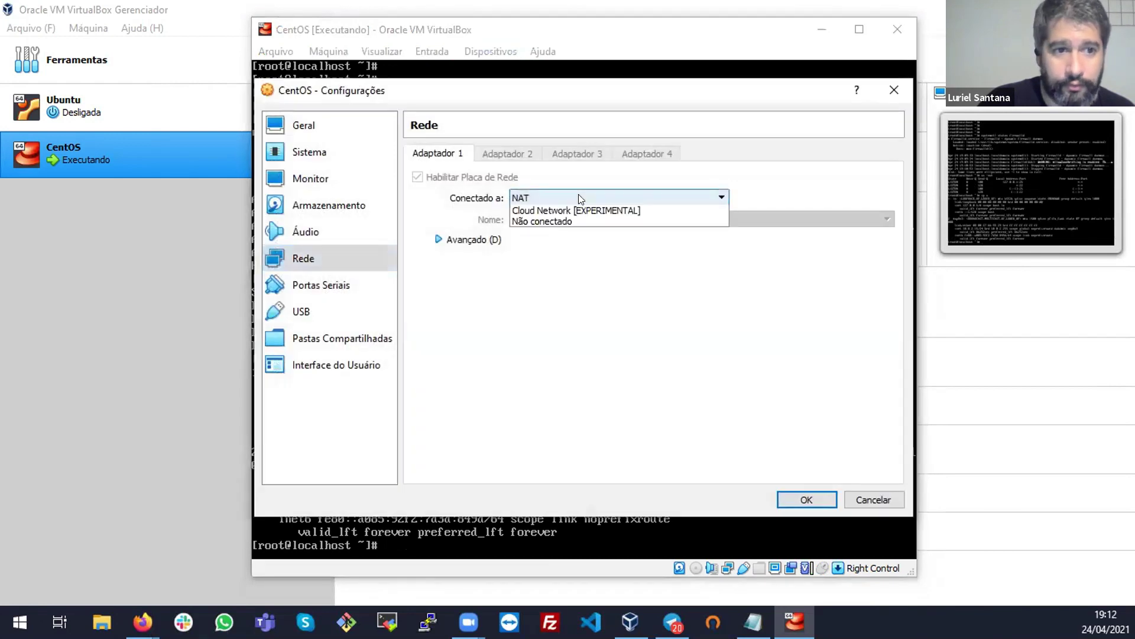
{"action": "left_click", "coordinate": [560, 226]}
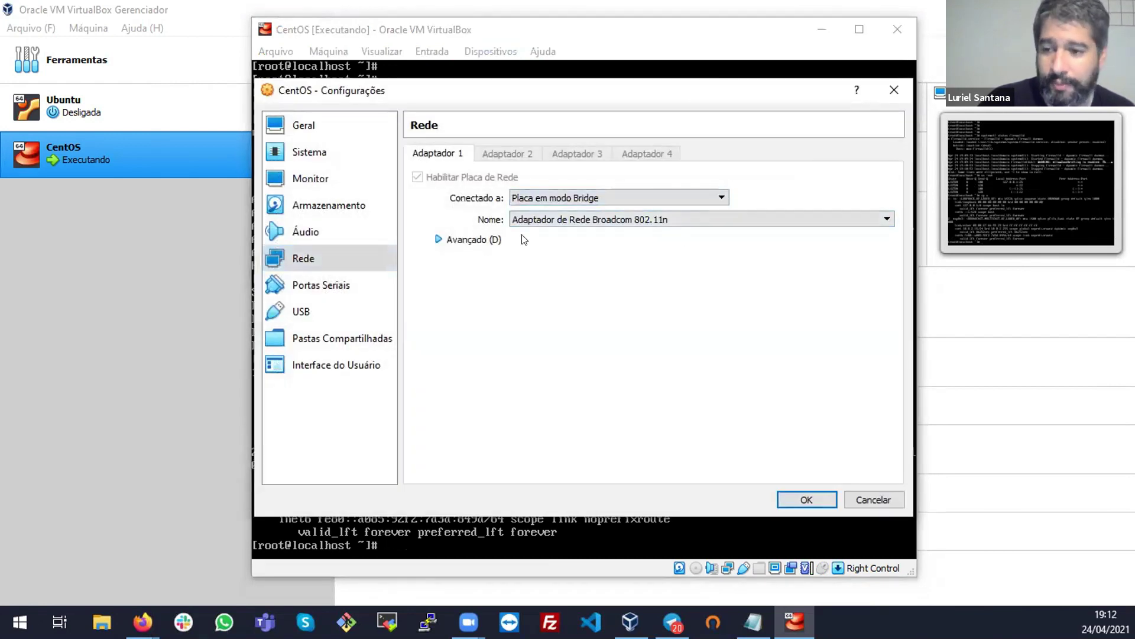
{"action": "left_click", "coordinate": [785, 500]}
Rerun ip a until enp0s3 is up with the address 192.168.0.17/24
{"action": "key", "text": "Up"}
{"action": "key", "text": "Return"}
{"action": "key", "text": "Up"}
{"action": "key", "text": "Return"}
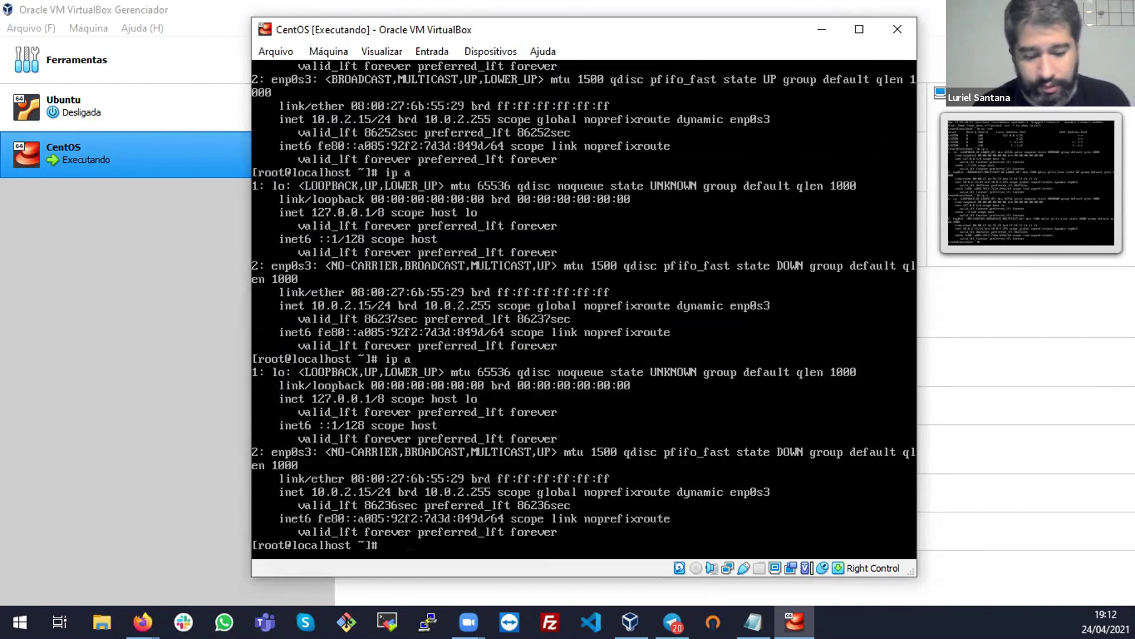
{"action": "key", "text": "ctrl+l"}
{"action": "key", "text": "Up"}
{"action": "key", "text": "Return"}
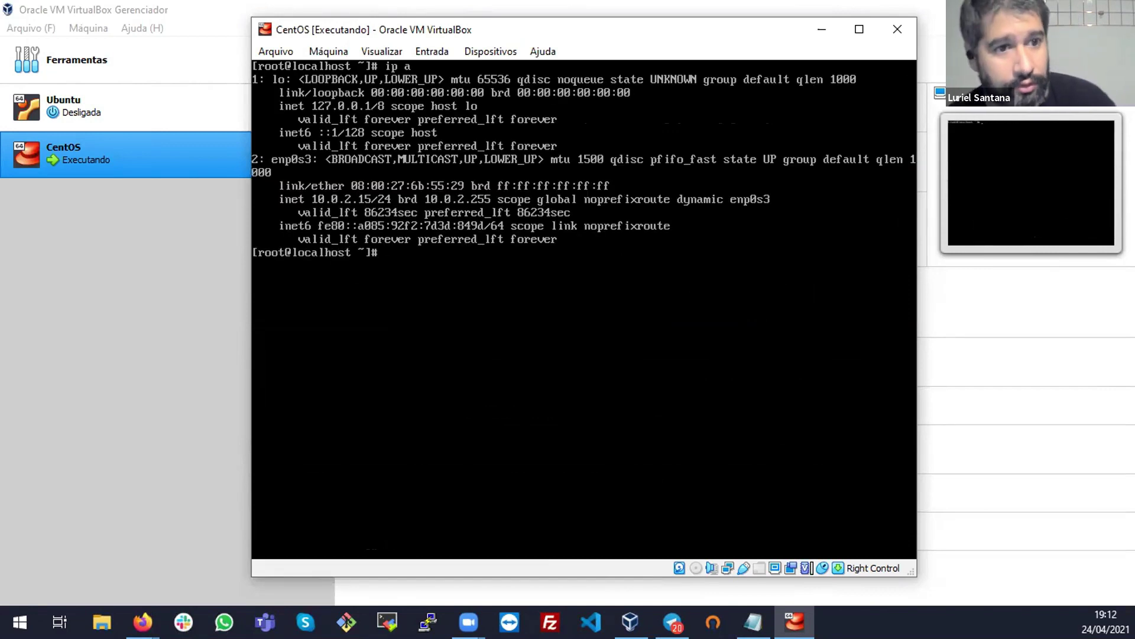
{"action": "key", "text": "Up"}
{"action": "key", "text": "Return"}
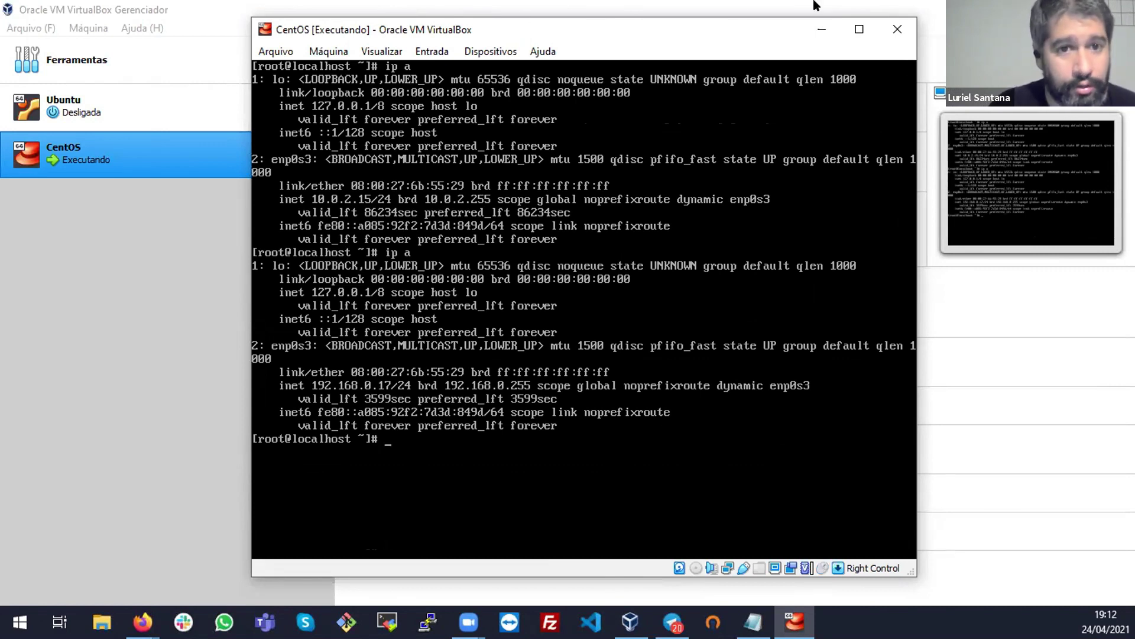
{"action": "left_click", "coordinate": [926, 7]}
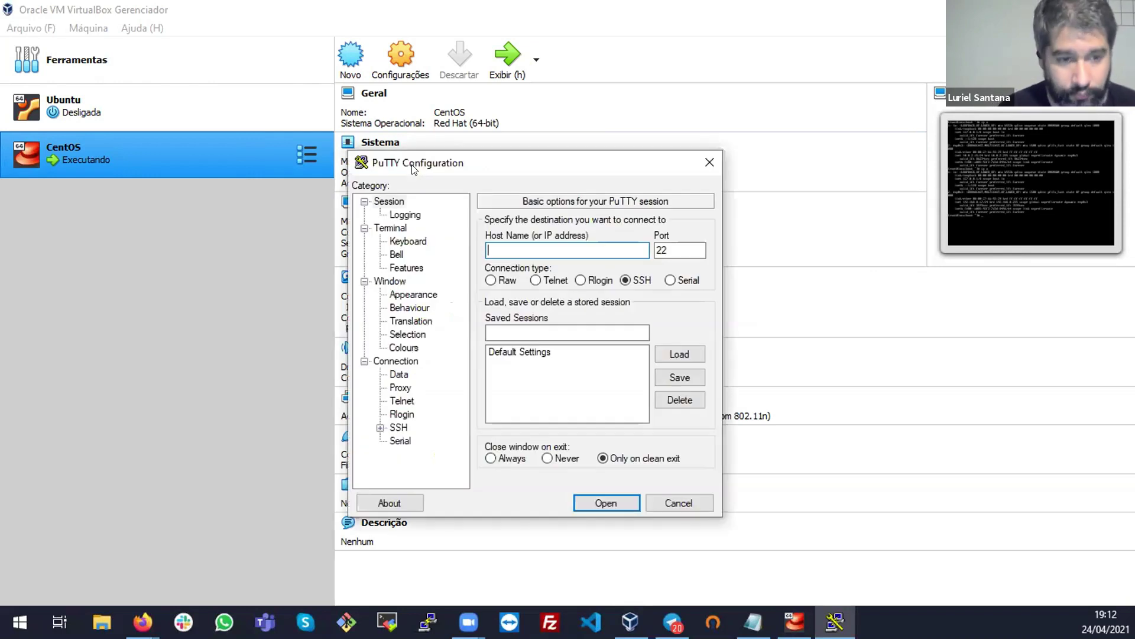
Start a PuTTY SSH connection to host 192.168.0.17
{"action": "type", "text": "192.168.0.17"}
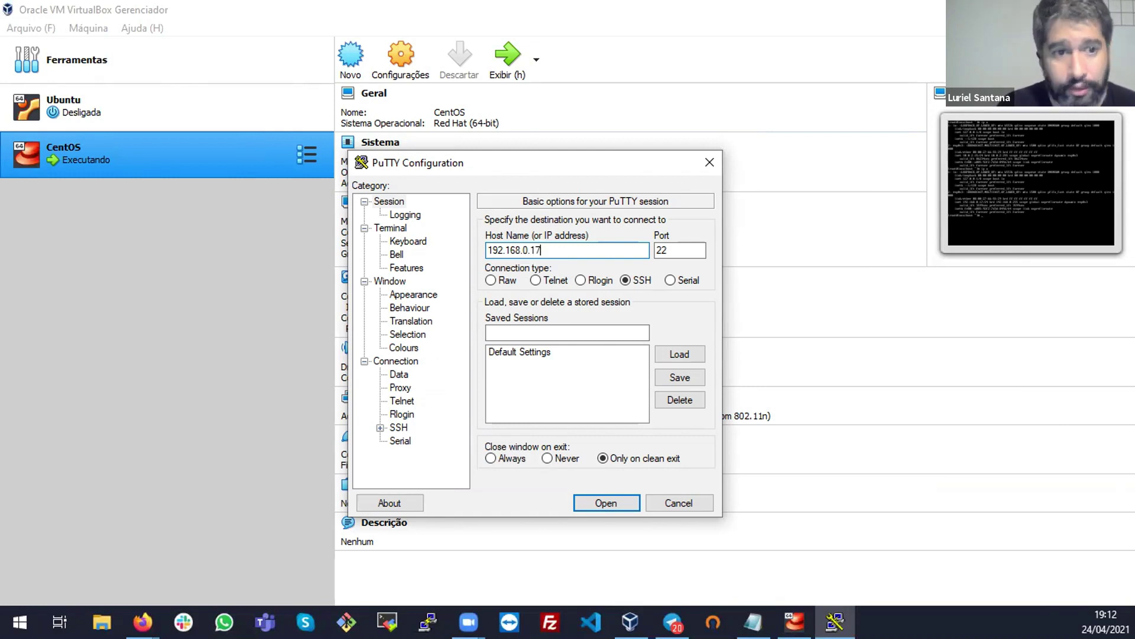
{"action": "left_click", "coordinate": [664, 250]}
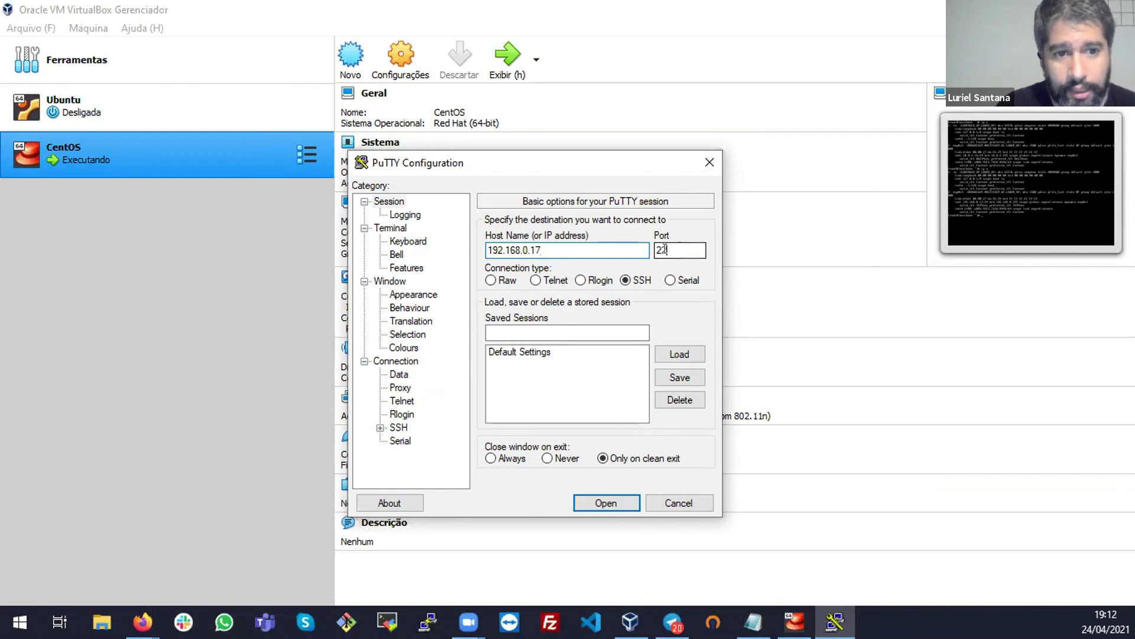
{"action": "left_click", "coordinate": [621, 504]}
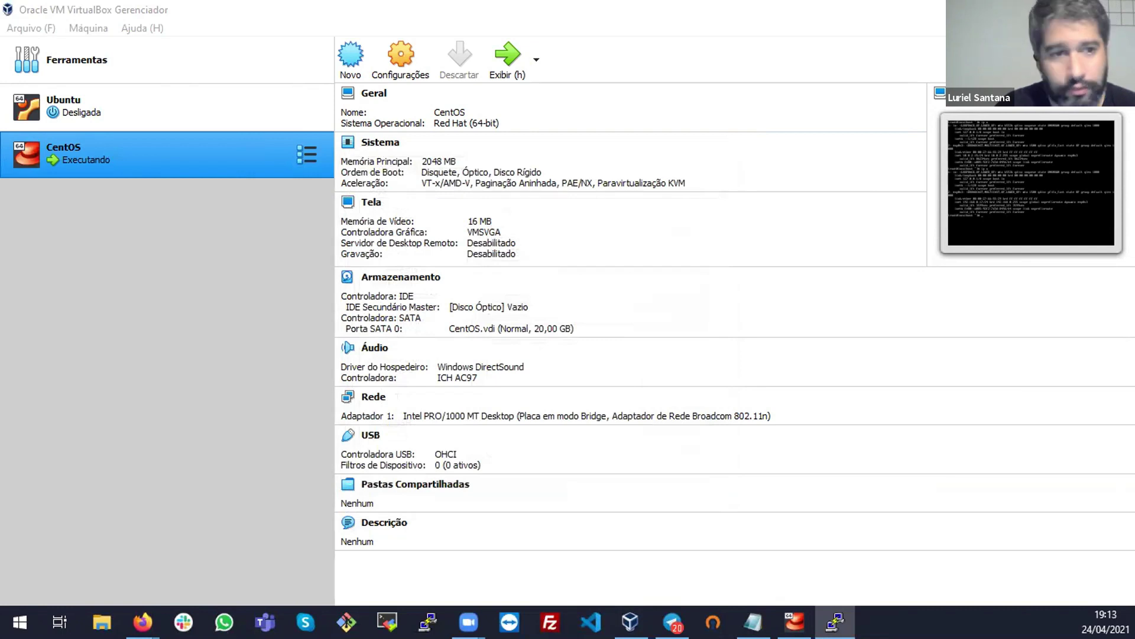
Log in to the SSH session as root, clear the screen, and maximize the terminal
{"action": "left_click", "coordinate": [794, 621]}
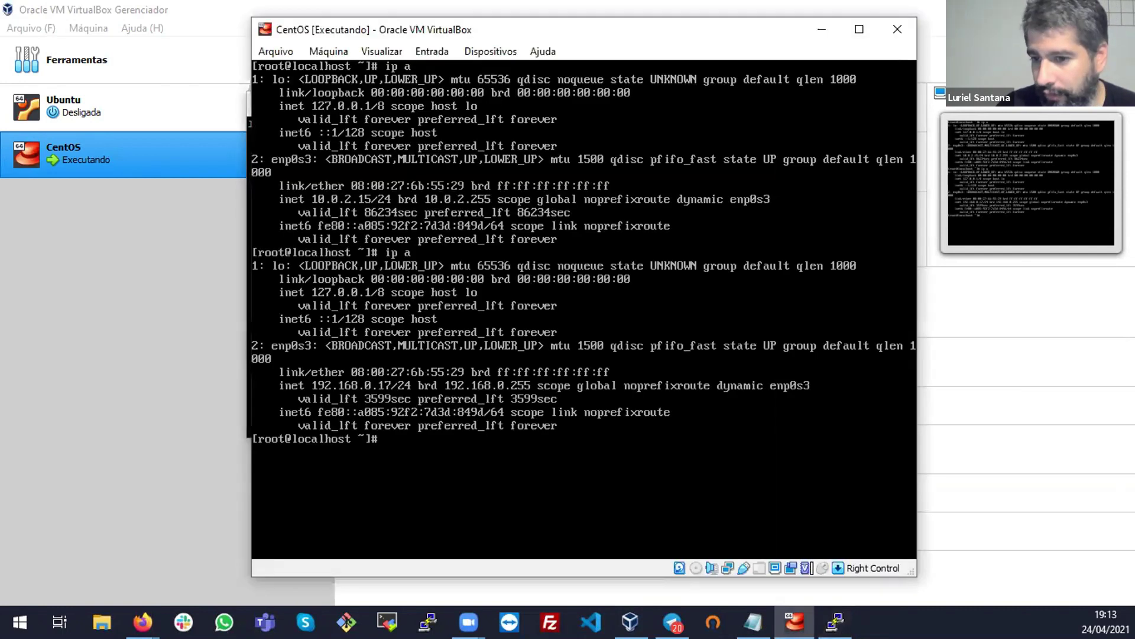
{"action": "left_click", "coordinate": [814, 22]}
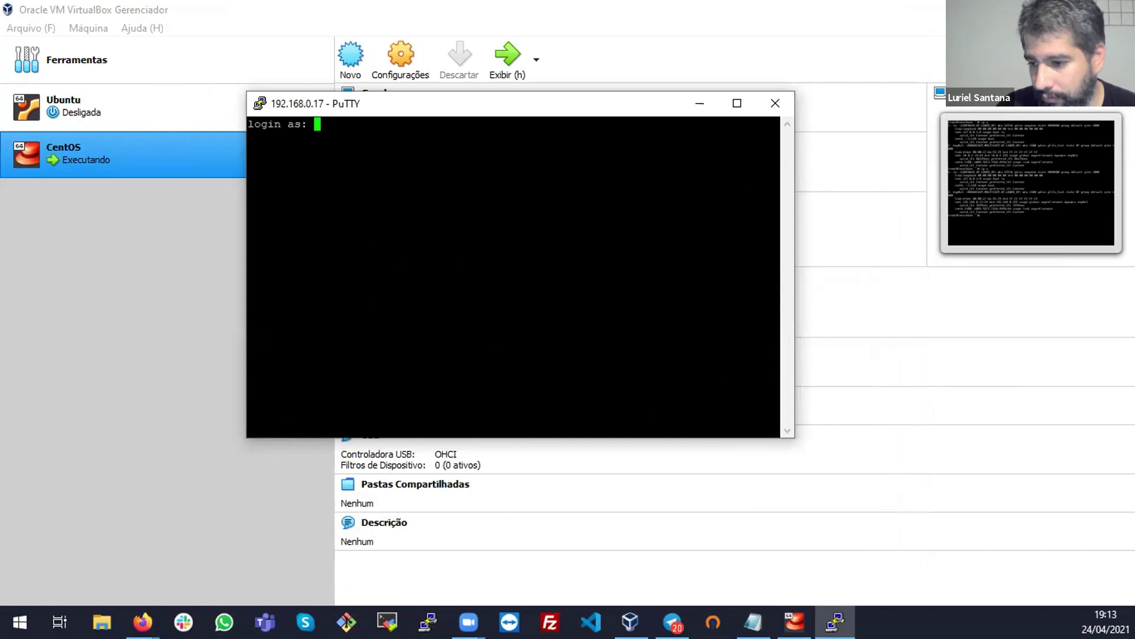
{"action": "key", "text": "alt+Tab"}
{"action": "key", "text": "alt+Tab"}
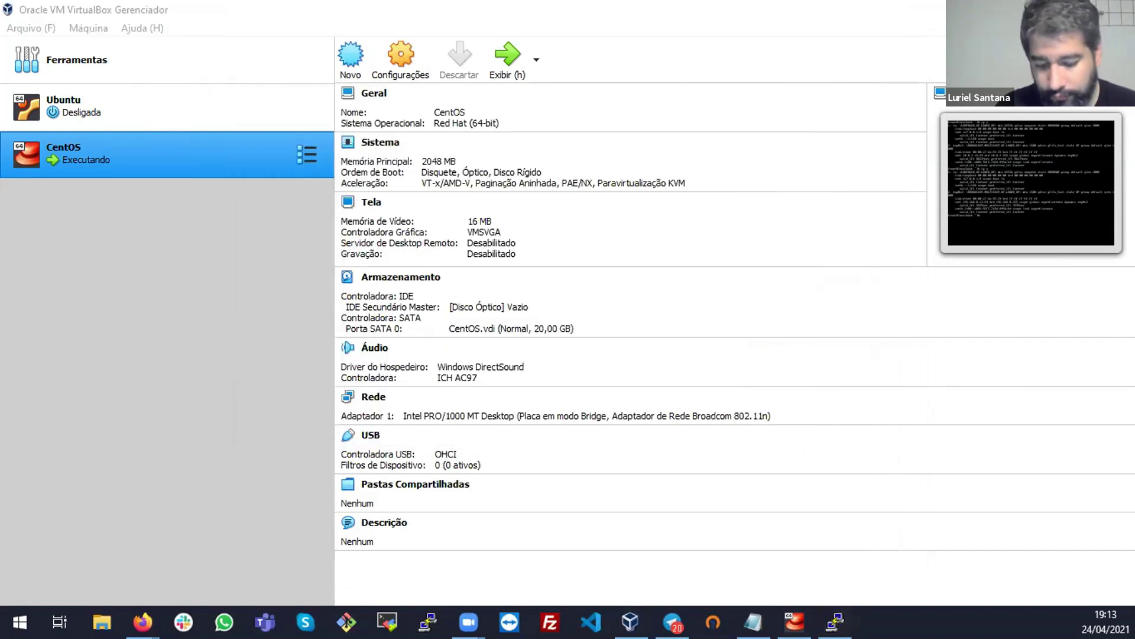
{"action": "key", "text": "alt+Tab"}
{"action": "type", "text": "root"}
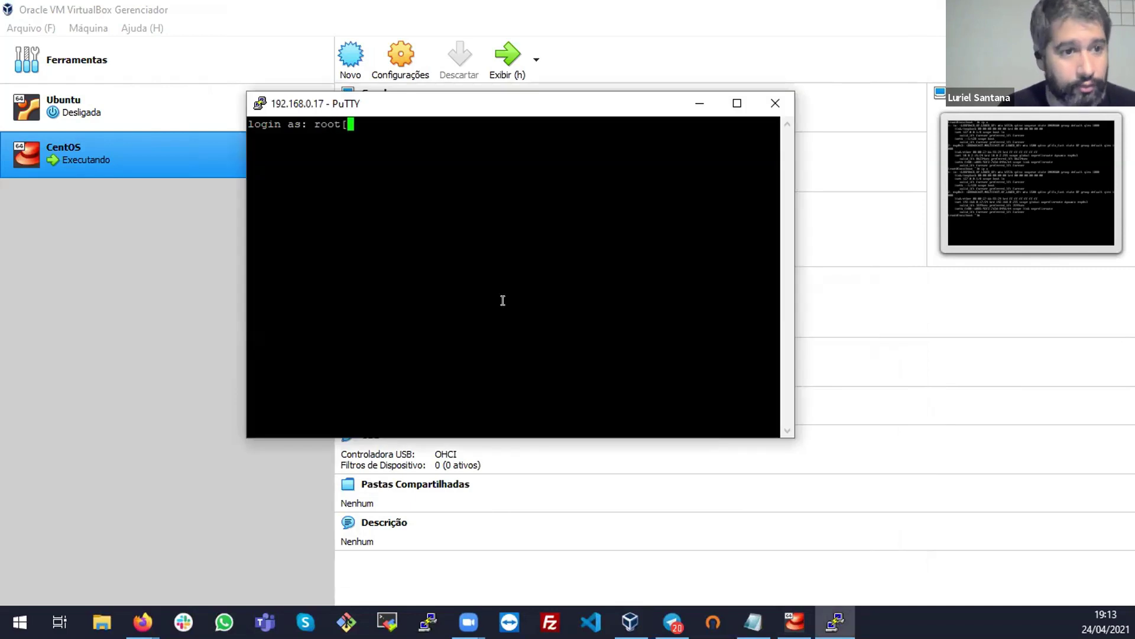
{"action": "key", "text": "Return"}
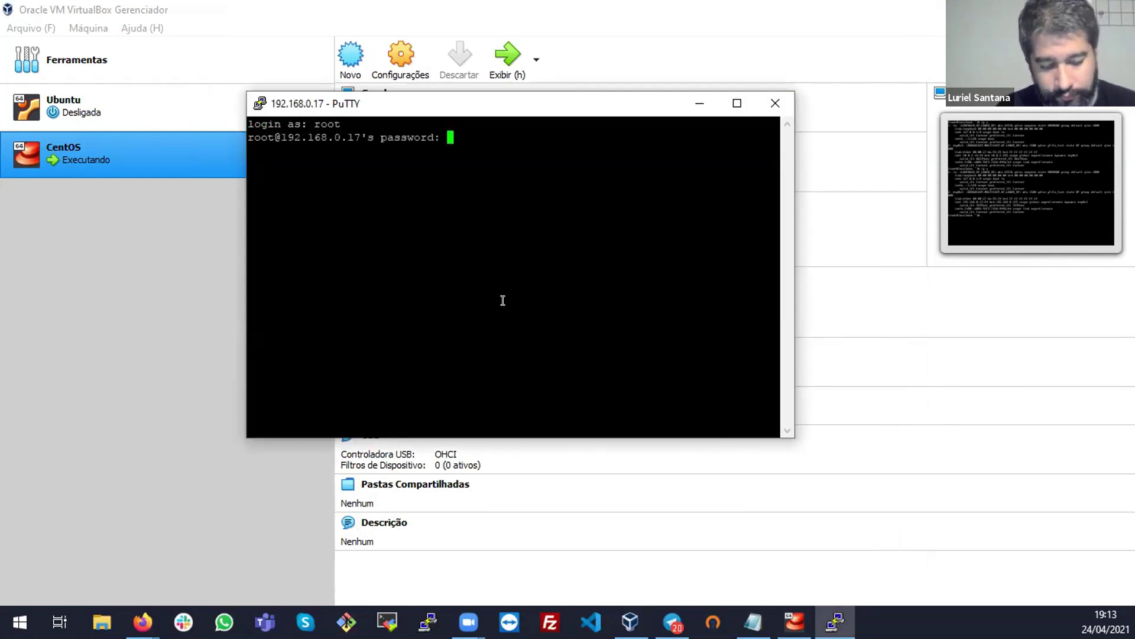
{"action": "key", "text": "Return"}
{"action": "key", "text": "Return"}
{"action": "key", "text": "Return"}
{"action": "key", "text": "Return"}
{"action": "key", "text": "Return"}
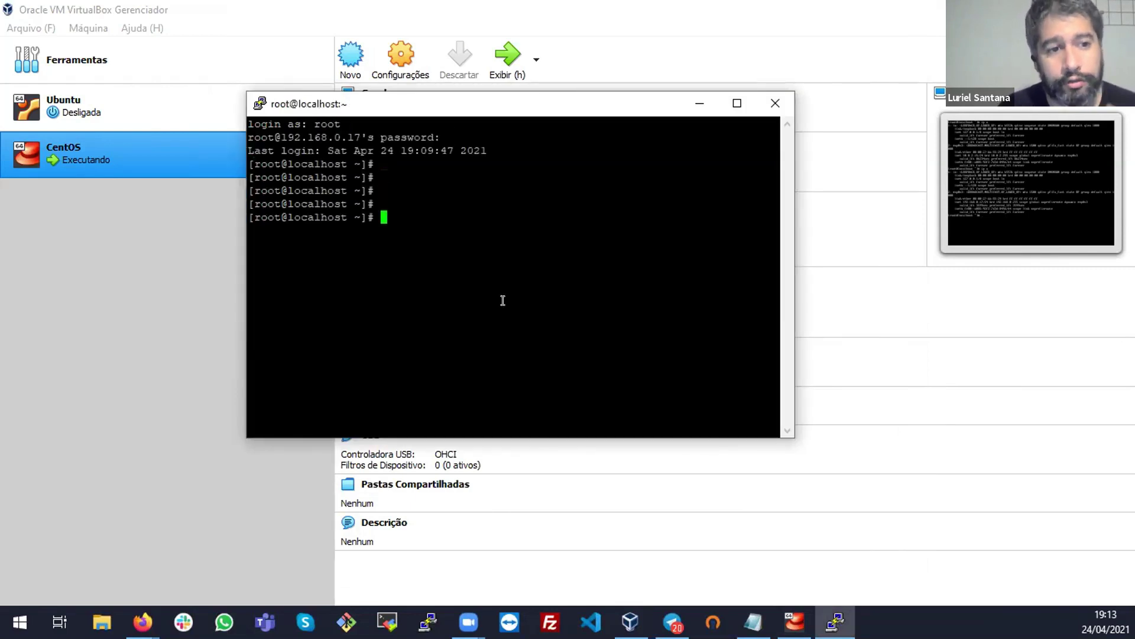
{"action": "key", "text": "ctrl+l"}
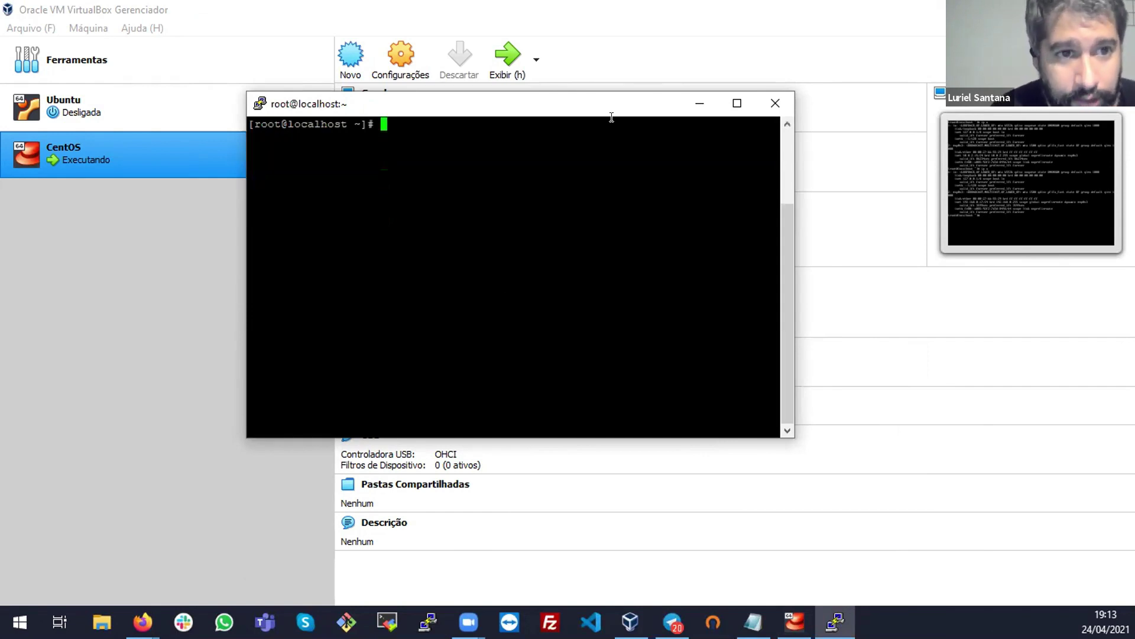
{"action": "double_click", "coordinate": [613, 108]}
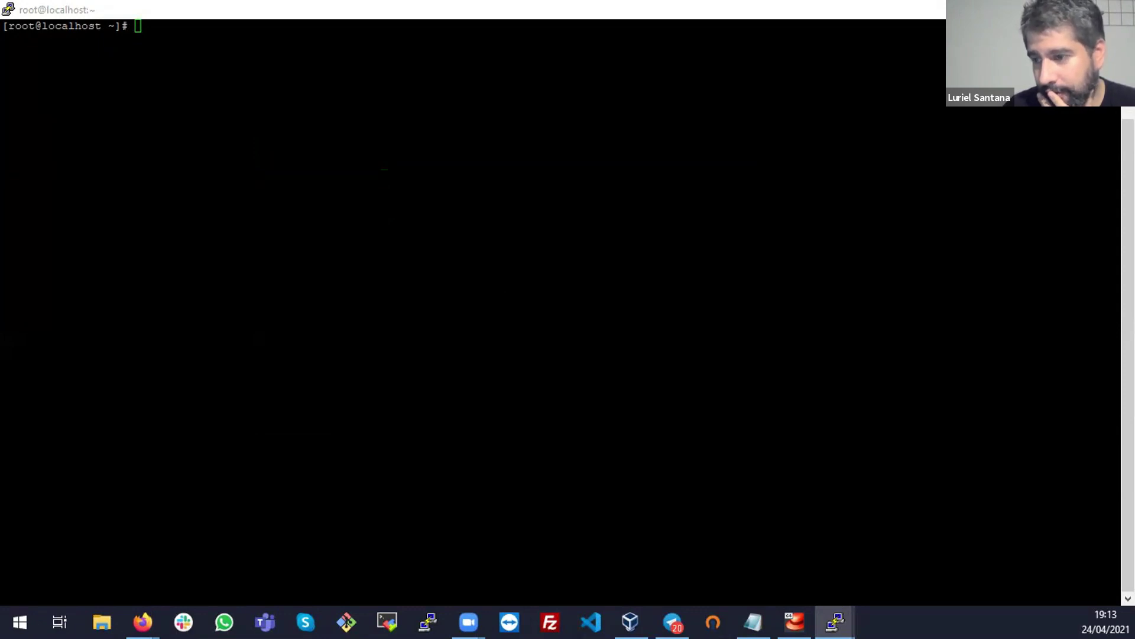
{"action": "type", "text": "19"}
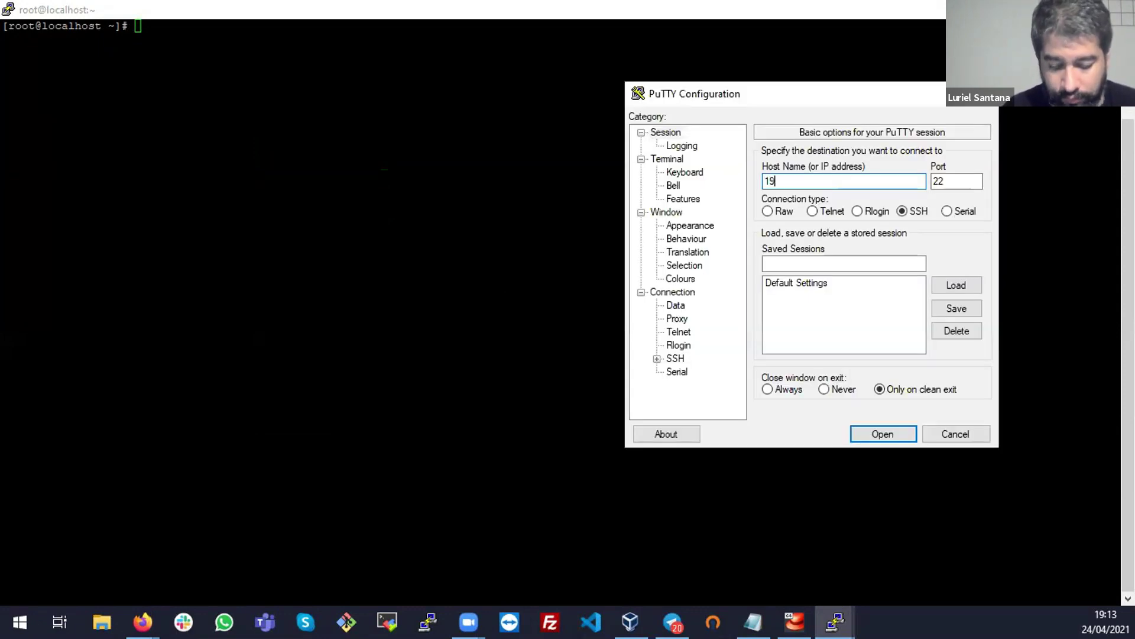
{"action": "type", "text": "2.168.0.17"}
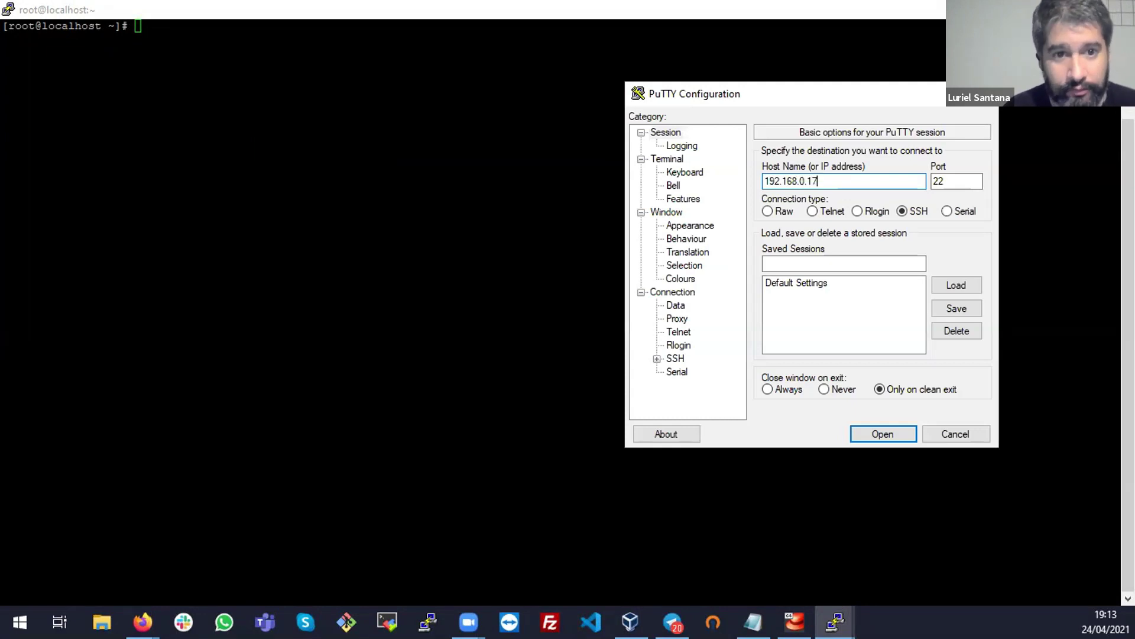
{"action": "key", "text": "Return"}
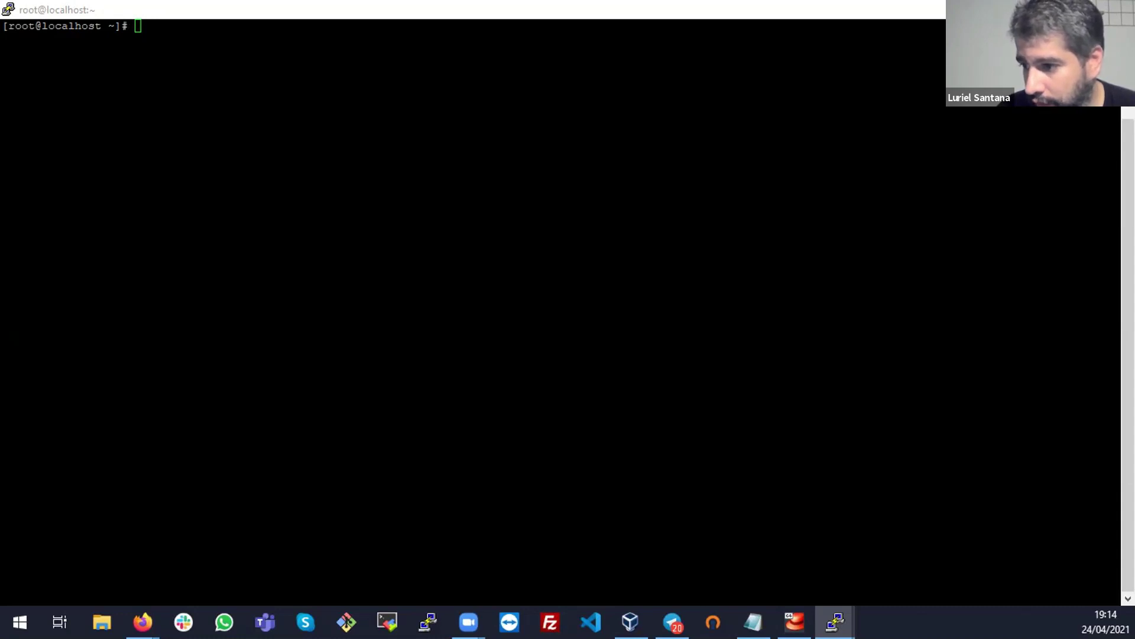
{"action": "left_click", "coordinate": [143, 621]}
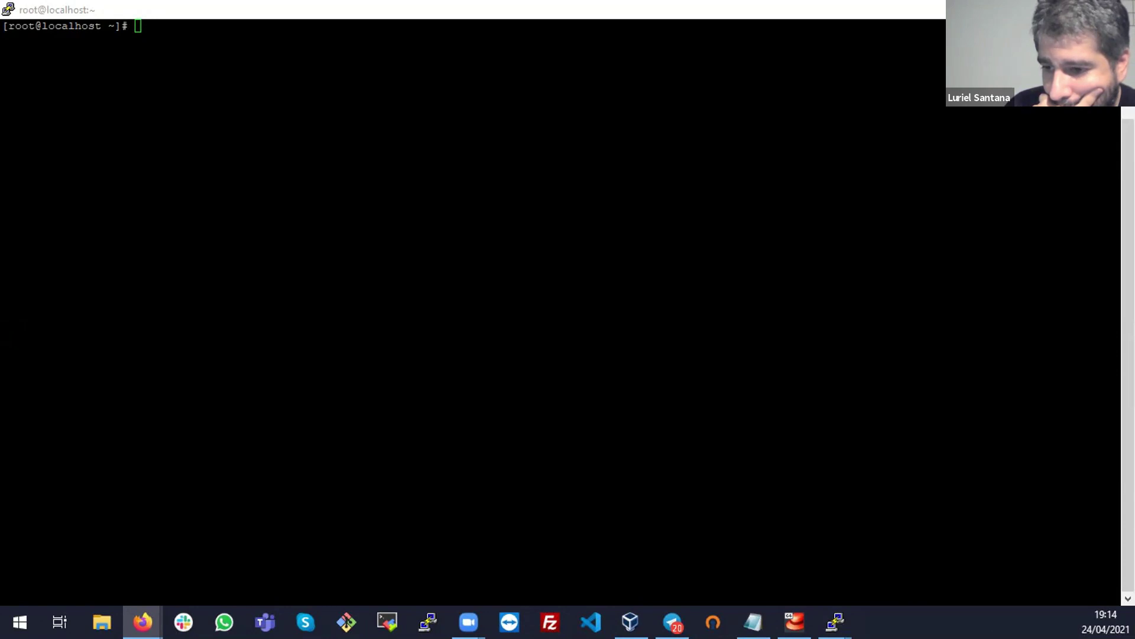
{"action": "left_click", "coordinate": [512, 278]}
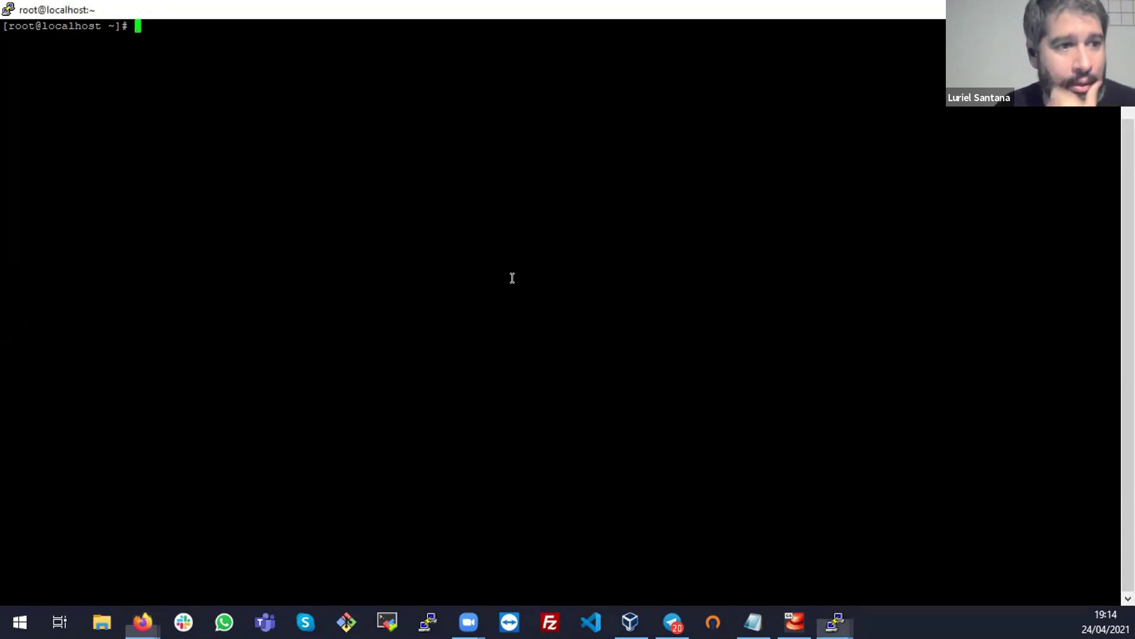
Open /etc/hostname in the vi editor
{"action": "type", "text": "vim /etc/hostname"}
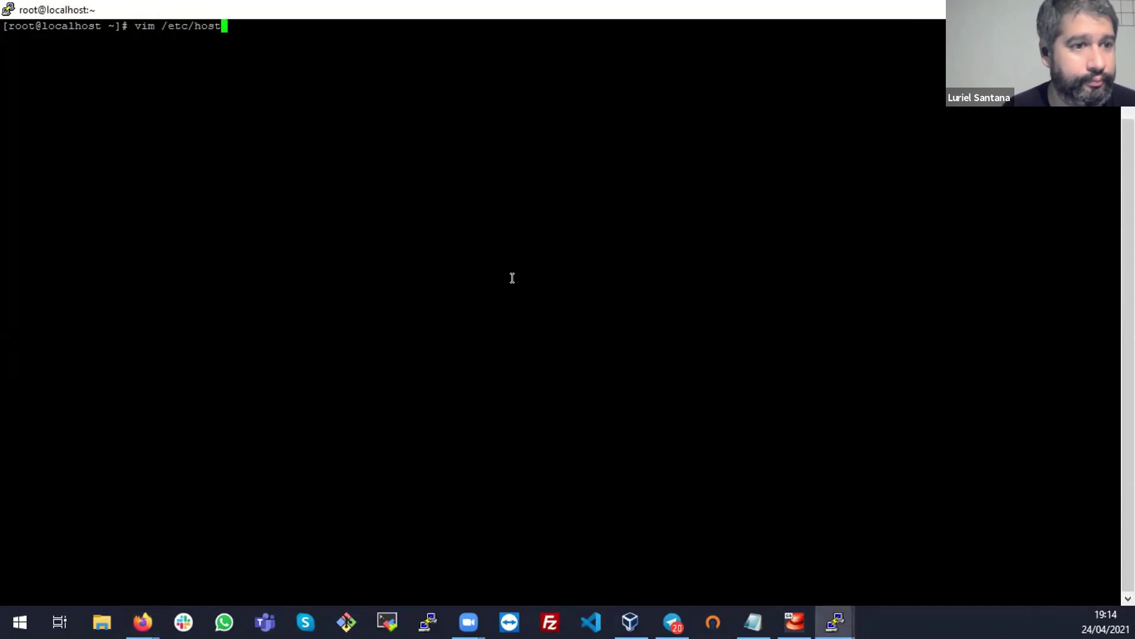
{"action": "key", "text": "Return"}
{"action": "key", "text": "Up"}
{"action": "key", "text": "Home"}
{"action": "key", "text": "Delete"}
{"action": "key", "text": "Delete"}
{"action": "key", "text": "Delete"}
{"action": "type", "text": "vim"}
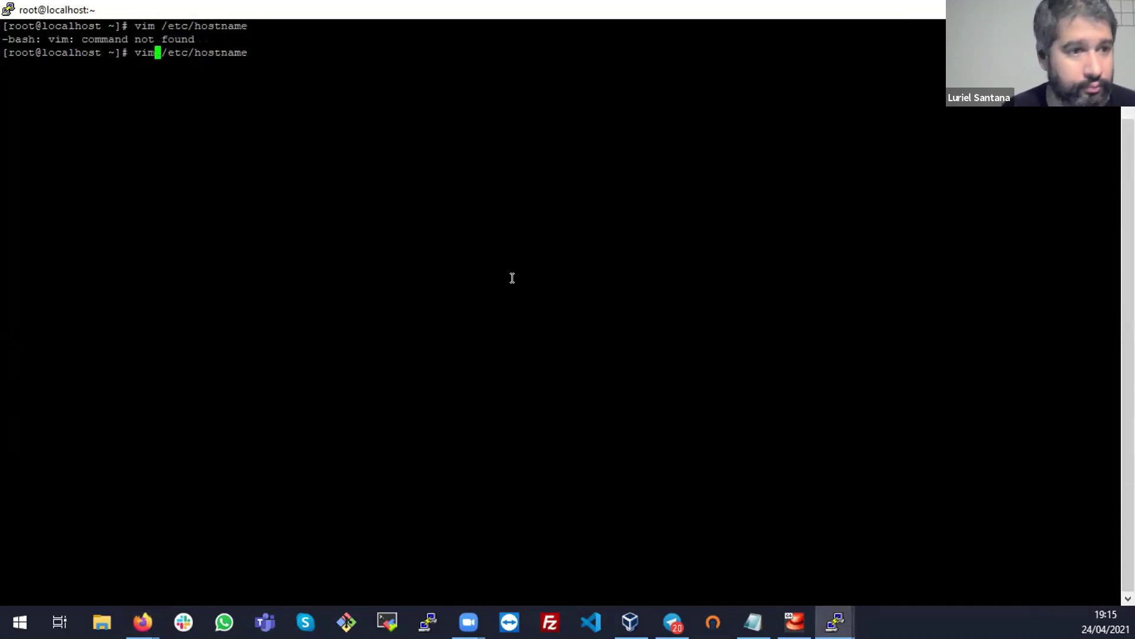
{"action": "key", "text": "Return"}
{"action": "key", "text": "Up"}
{"action": "key", "text": "Left"}
{"action": "key", "text": "Left"}
{"action": "key", "text": "Left"}
{"action": "key", "text": "Left"}
{"action": "key", "text": "Left"}
{"action": "key", "text": "Left"}
{"action": "key", "text": "Left"}
{"action": "key", "text": "Left"}
{"action": "key", "text": "Left"}
{"action": "key", "text": "Left"}
{"action": "key", "text": "Left"}
{"action": "key", "text": "Left"}
{"action": "key", "text": "Left"}
{"action": "key", "text": "Left"}
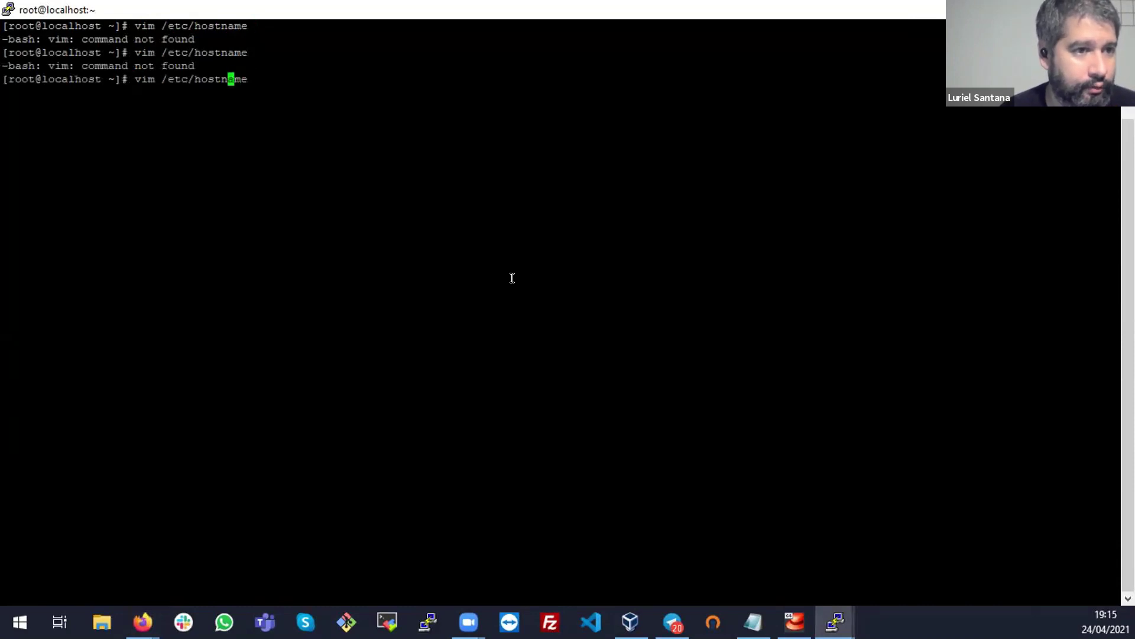
{"action": "key", "text": "BackSpace"}
{"action": "key", "text": "Return"}
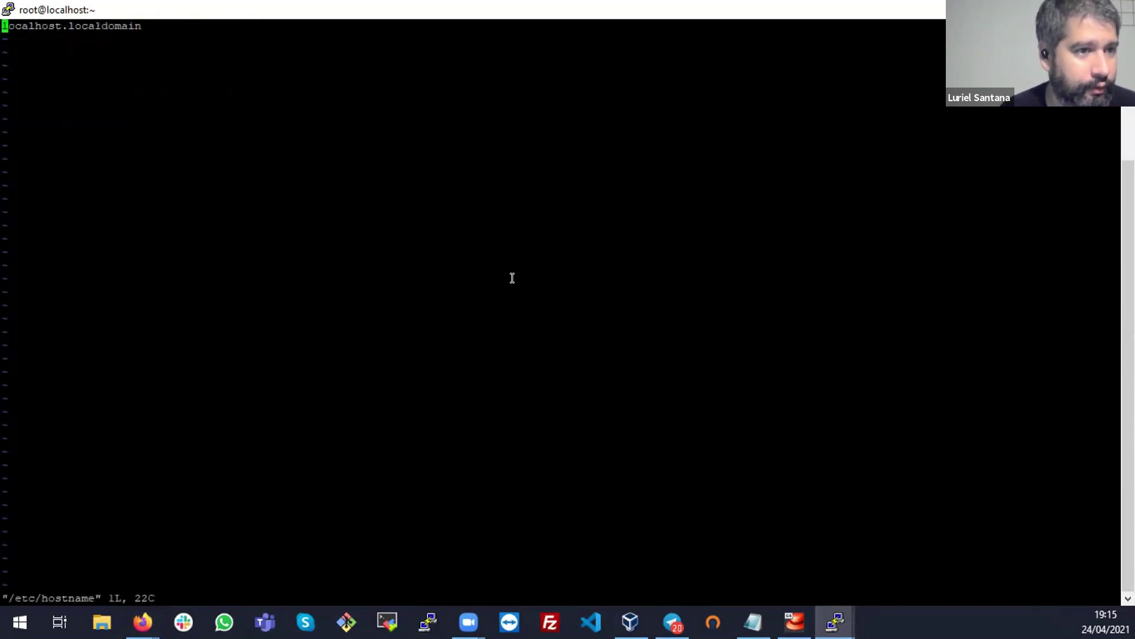
Replace localhost.localdomain with zabbixserver in /etc/hostname and save with :wq
{"action": "key", "text": "Delete"}
{"action": "key", "text": "Delete"}
{"action": "key", "text": "Delete"}
{"action": "key", "text": "Delete"}
{"action": "key", "text": "Delete"}
{"action": "key", "text": "Delete"}
{"action": "key", "text": "Delete"}
{"action": "key", "text": "Delete"}
{"action": "key", "text": "Delete"}
{"action": "key", "text": "Delete"}
{"action": "key", "text": "Delete"}
{"action": "key", "text": "Delete"}
{"action": "key", "text": "Delete"}
{"action": "key", "text": "Delete"}
{"action": "key", "text": "Delete"}
{"action": "key", "text": "Delete"}
{"action": "key", "text": "Delete"}
{"action": "key", "text": "Delete"}
{"action": "key", "text": "Delete"}
{"action": "key", "text": "Delete"}
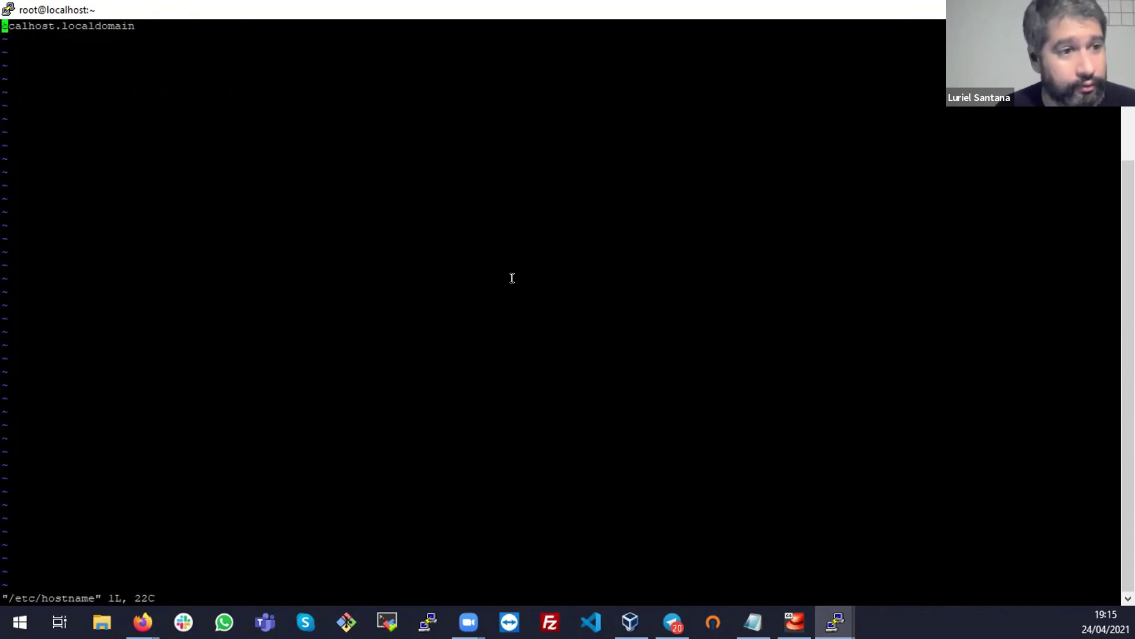
{"action": "type", "text": "izabbix"}
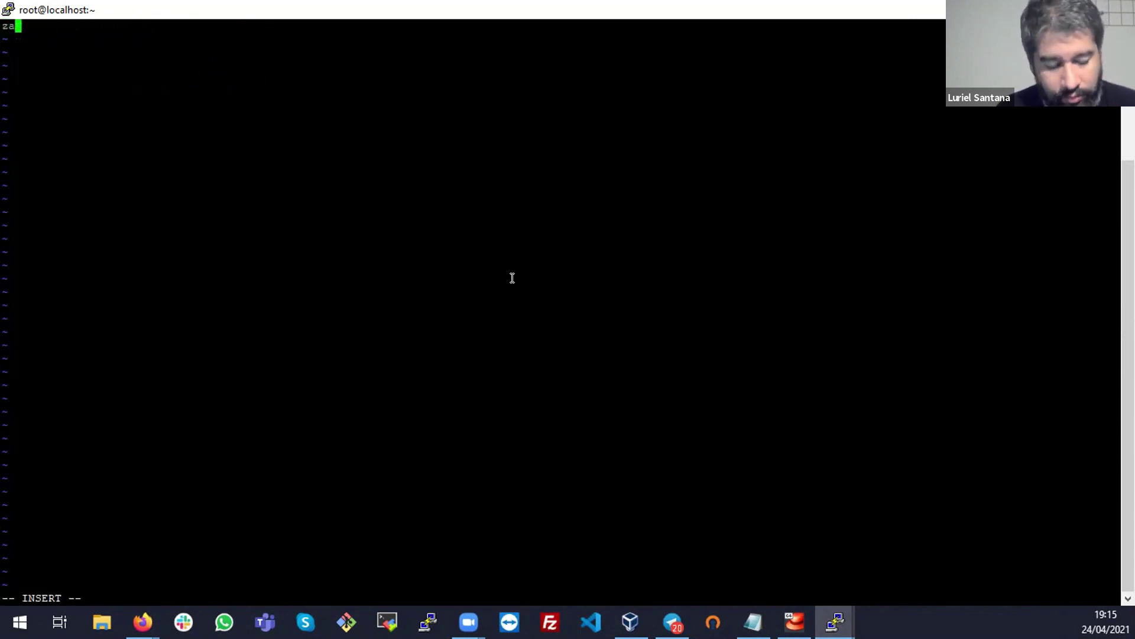
{"action": "type", "text": "server"}
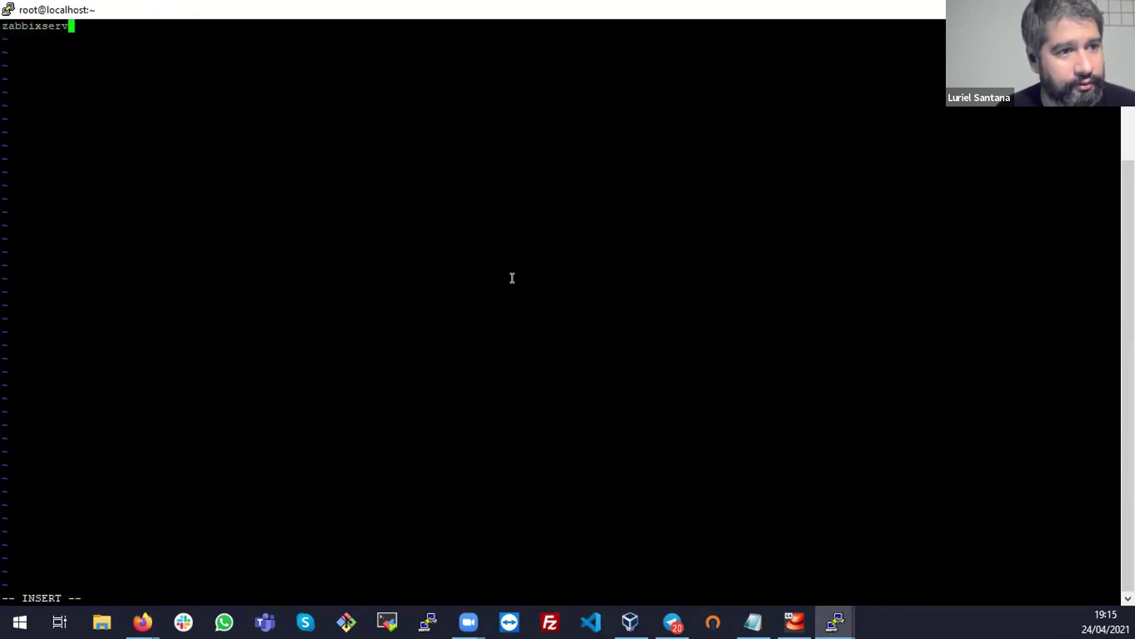
{"action": "key", "text": "Escape"}
{"action": "type", "text": ":wq"}
{"action": "key", "text": "Return"}
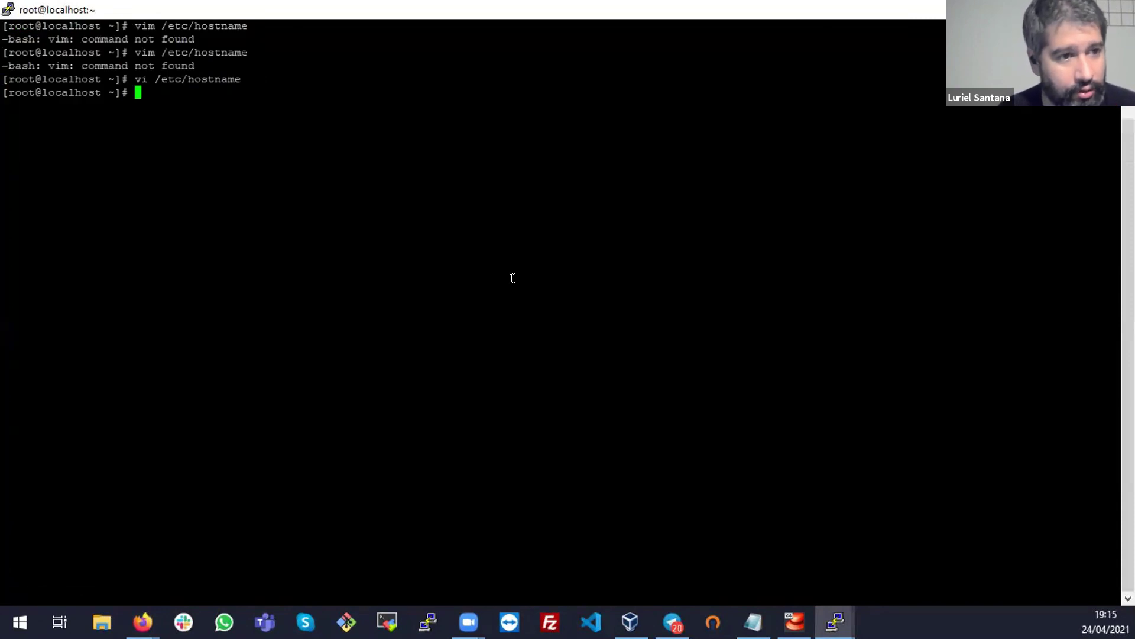
{"action": "key", "text": "Return"}
{"action": "key", "text": "Return"}
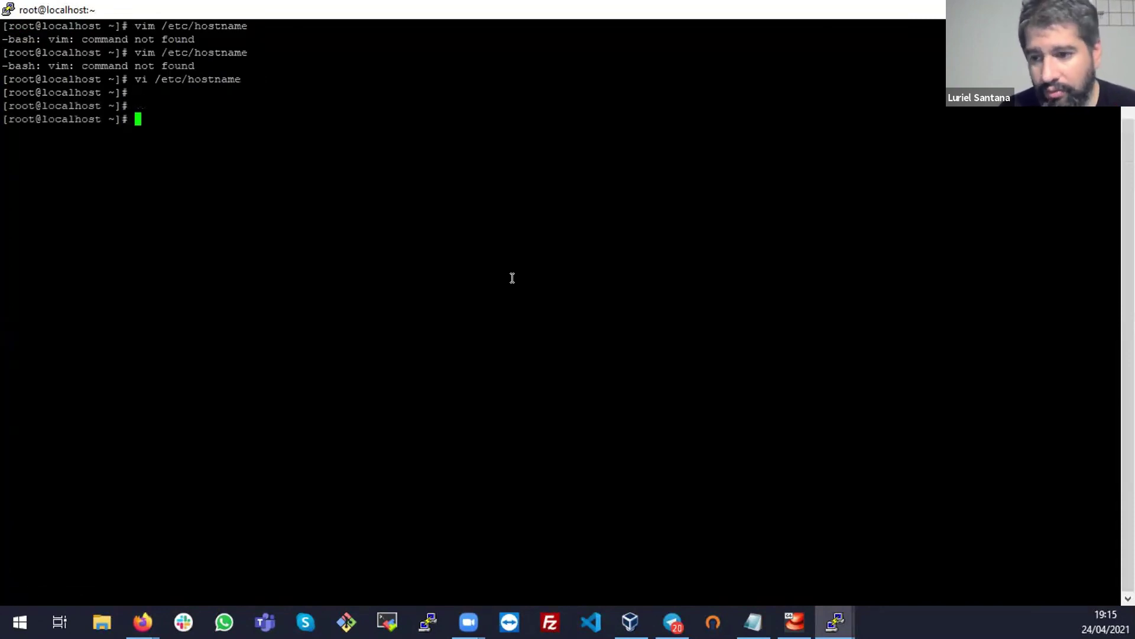
Set the live hostname with /bin/hostname zabbixserver, then reboot the server
{"action": "type", "text": "/bin/"}
{"action": "type", "text": "ho"}
{"action": "key", "text": "BackSpace"}
{"action": "key", "text": "BackSpace"}
{"action": "type", "text": "g"}
{"action": "key", "text": "BackSpace"}
{"action": "type", "text": "bi"}
{"action": "key", "text": "BackSpace"}
{"action": "key", "text": "BackSpace"}
{"action": "type", "text": "h"}
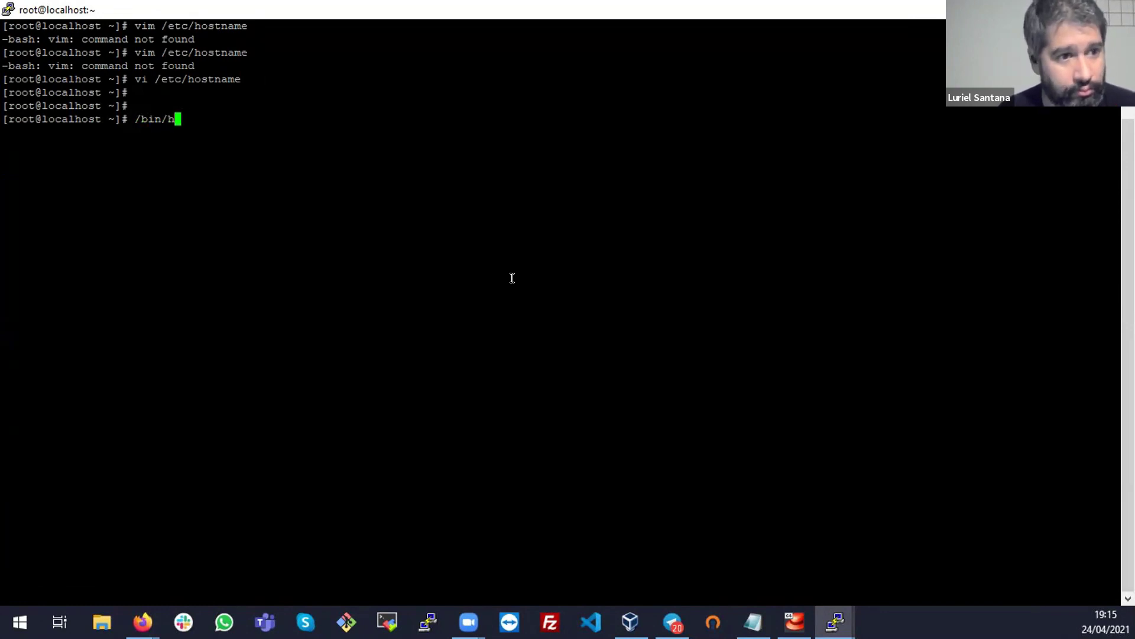
{"action": "type", "text": "ostname zabbix"}
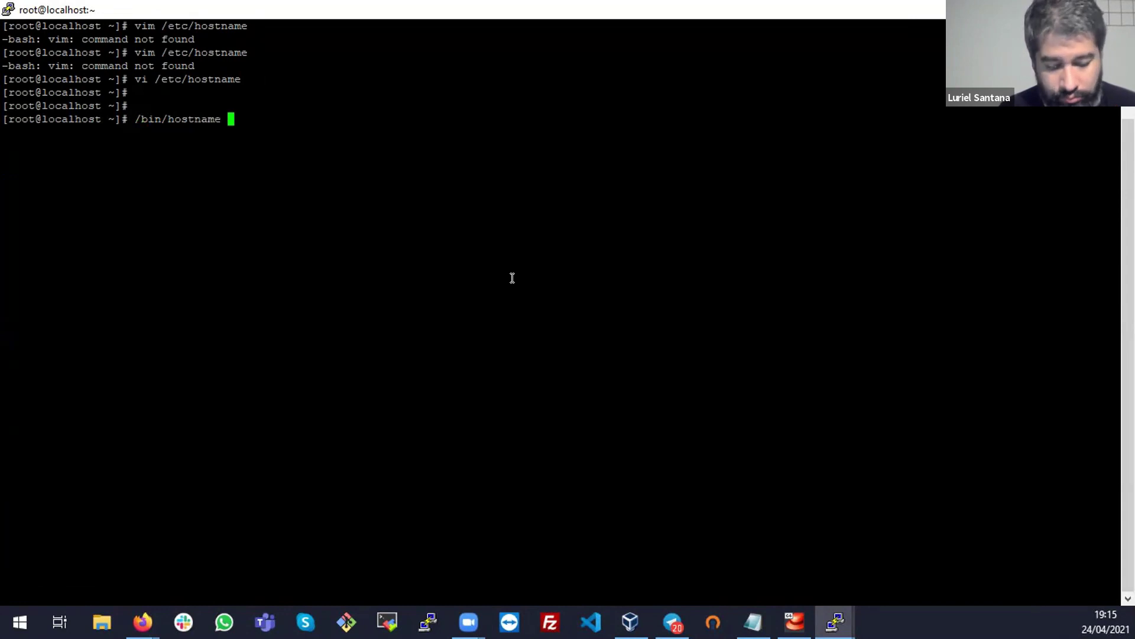
{"action": "type", "text": "erver"}
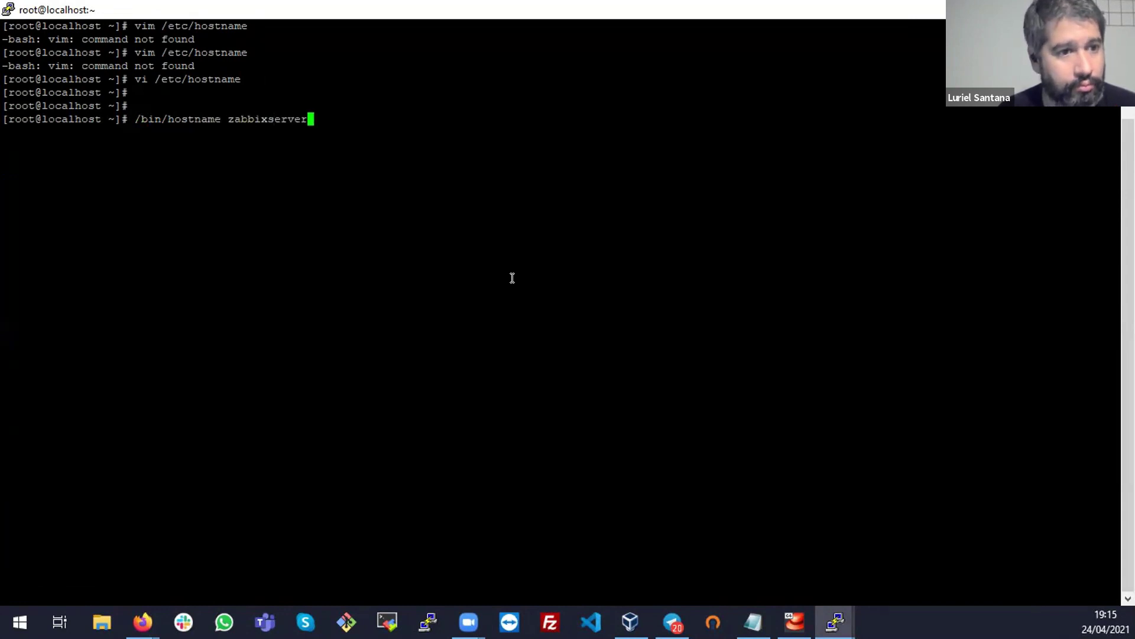
{"action": "key", "text": "Return"}
{"action": "key", "text": "Return"}
{"action": "key", "text": "Return"}
{"action": "key", "text": "Return"}
{"action": "type", "text": "reboot"}
{"action": "key", "text": "Return"}
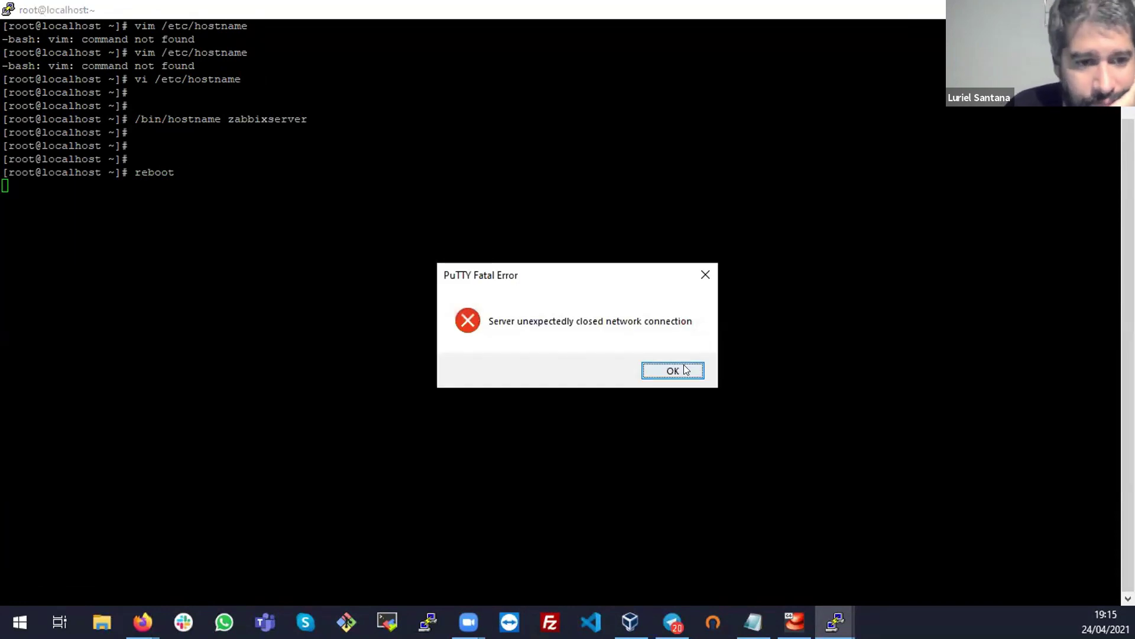
Dismiss PuTTY's connection-closed error, check the rebooting CentOS console, then show the desktop
{"action": "left_click", "coordinate": [681, 371]}
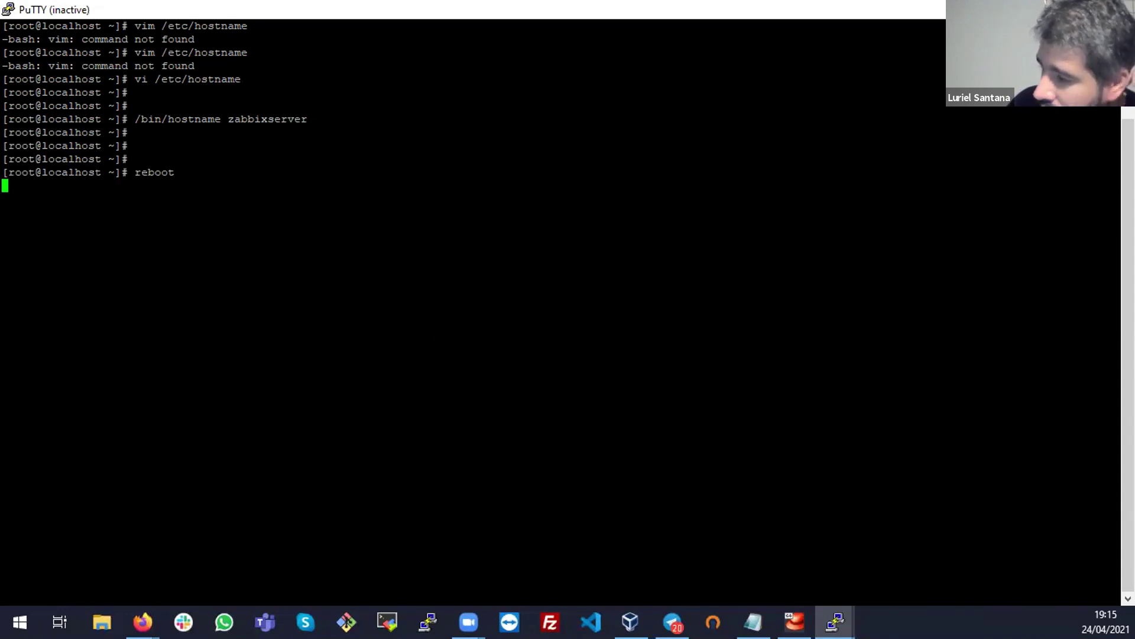
{"action": "key", "text": "alt+Tab"}
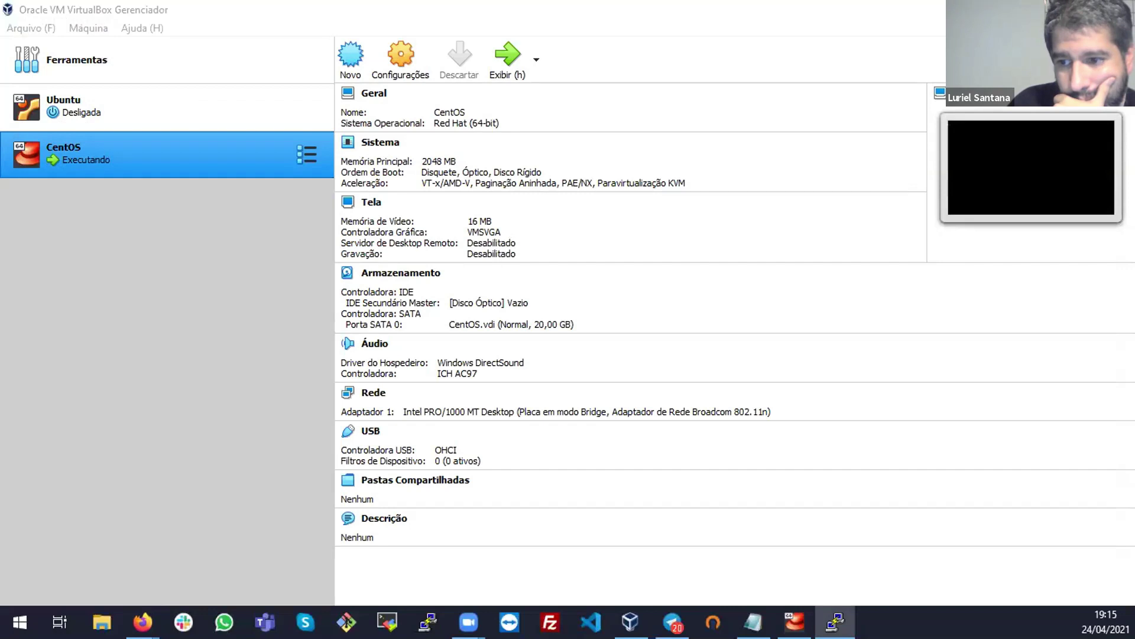
{"action": "key", "text": "alt+Tab"}
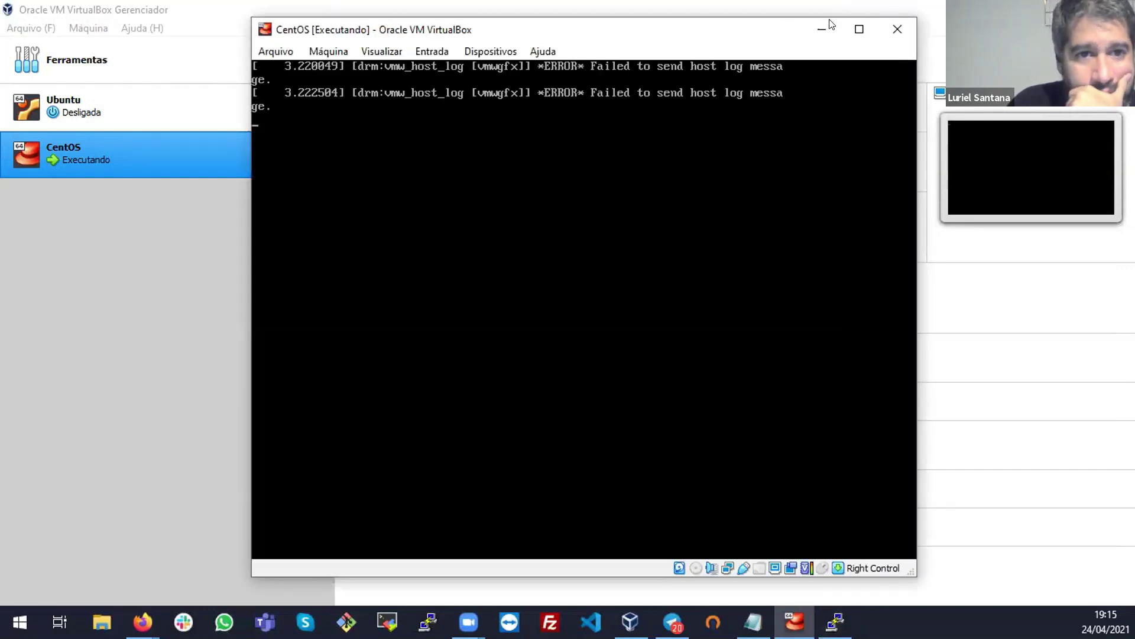
{"action": "left_click_drag", "start_coordinate": [779, 39], "coordinate": [1134, 39]}
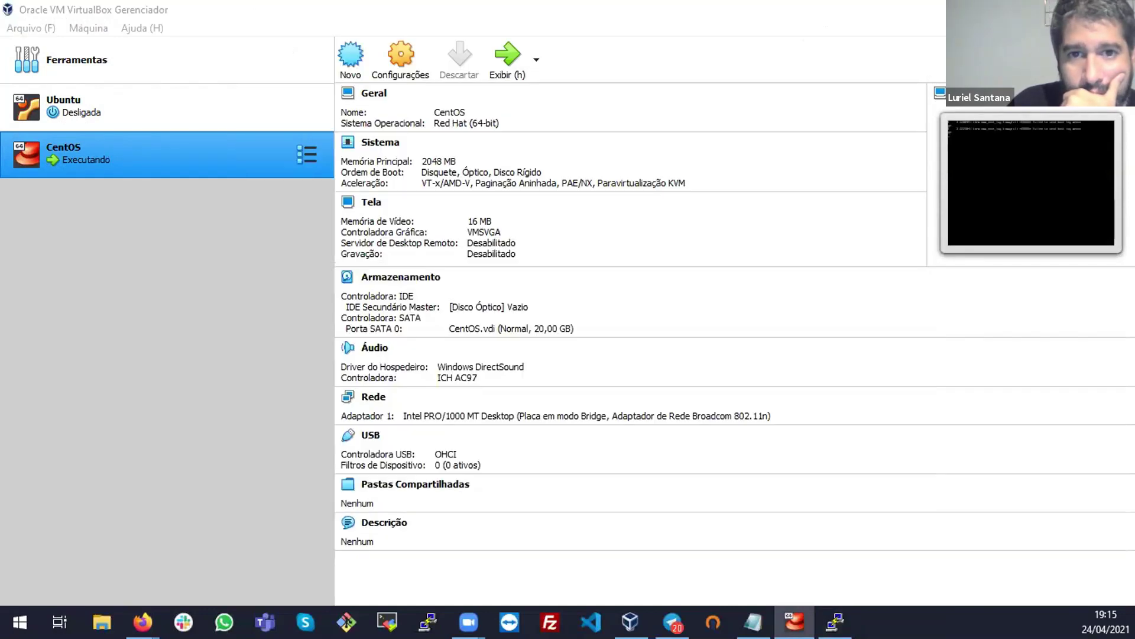
{"action": "key", "text": "super+d"}
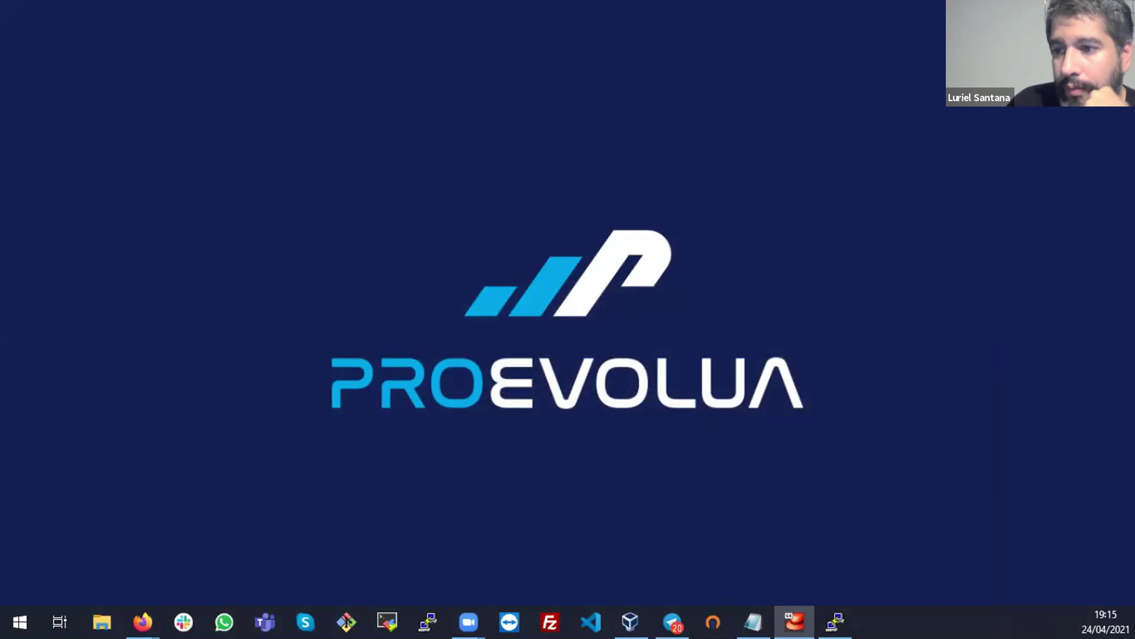
{"action": "key", "text": "alt+Tab"}
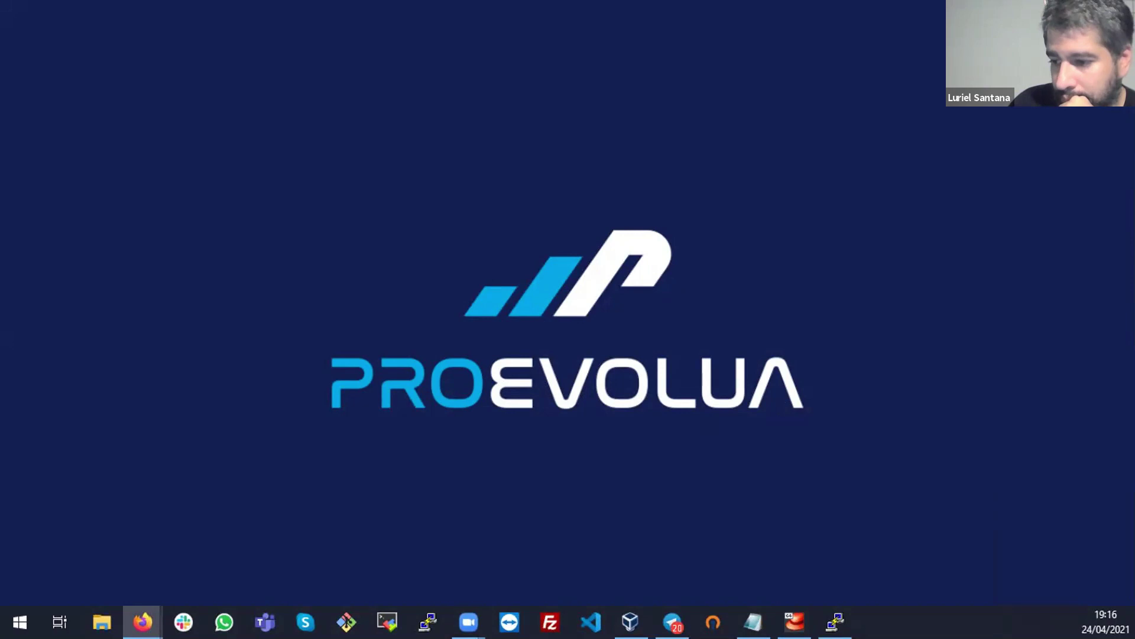
{"action": "key", "text": "alt+Tab"}
{"action": "key", "text": "alt+Tab"}
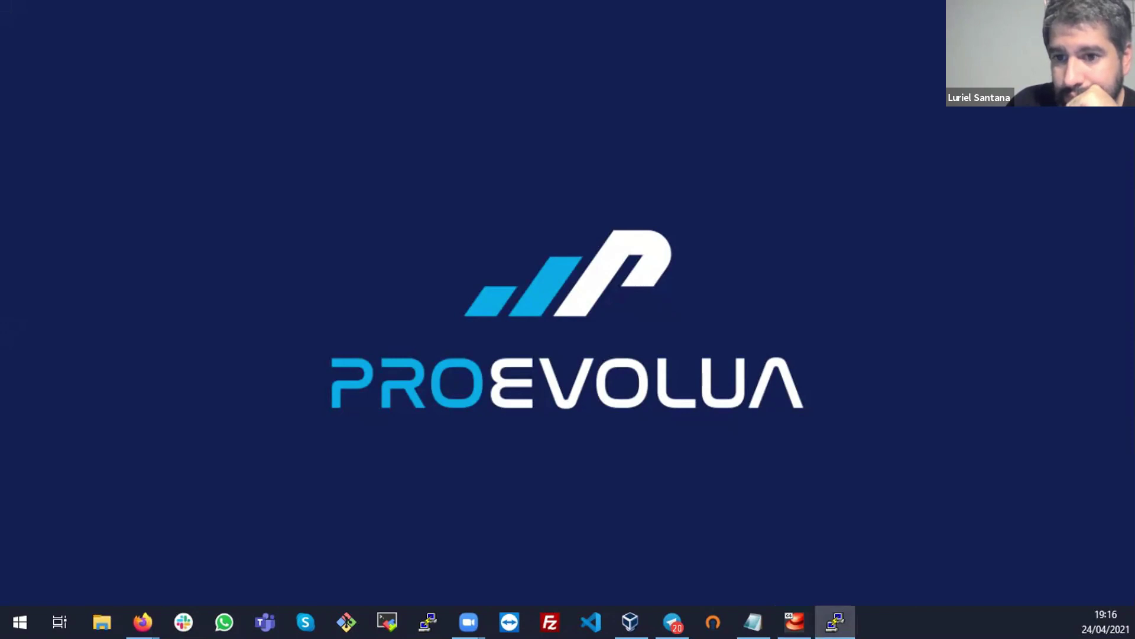
{"action": "key", "text": "alt+Tab"}
Log back in as root on zabbixserver, clear the screen, maximize PuTTY and enlarge the text
{"action": "type", "text": "root"}
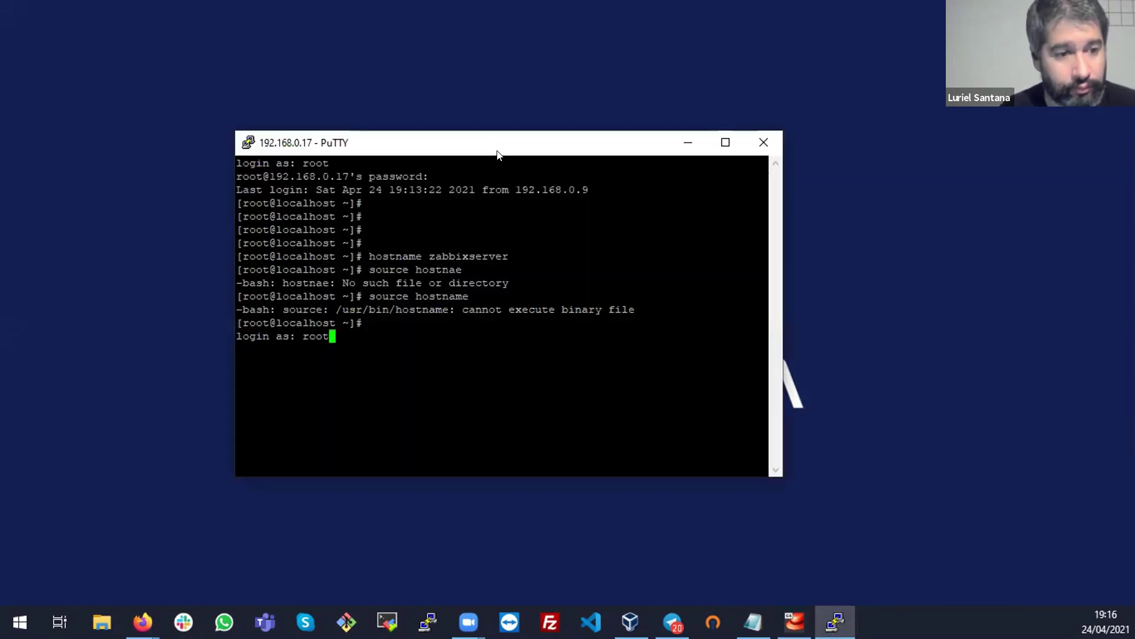
{"action": "key", "text": "Return"}
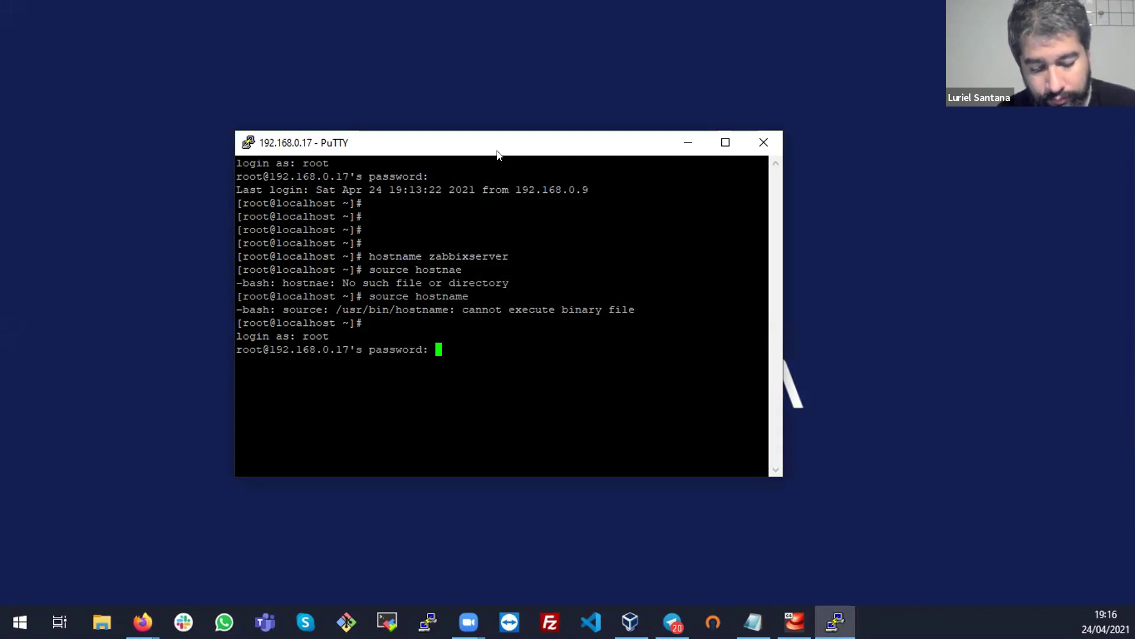
{"action": "key", "text": "Return"}
{"action": "key", "text": "ctrl+l"}
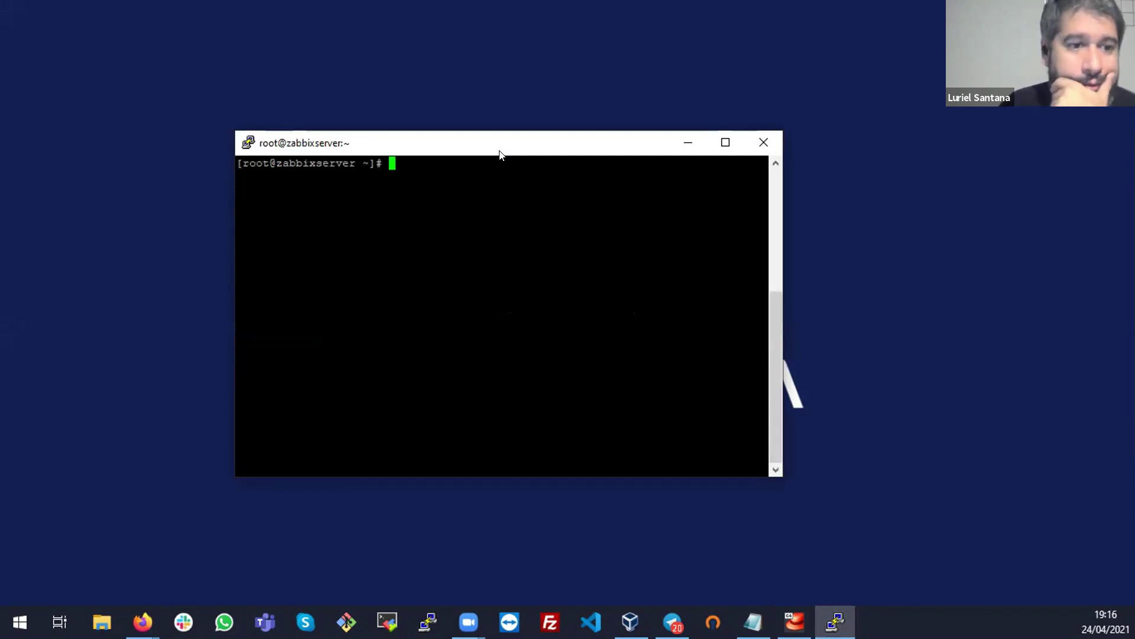
{"action": "double_click", "coordinate": [513, 147]}
{"action": "left_click", "coordinate": [9, 8]}
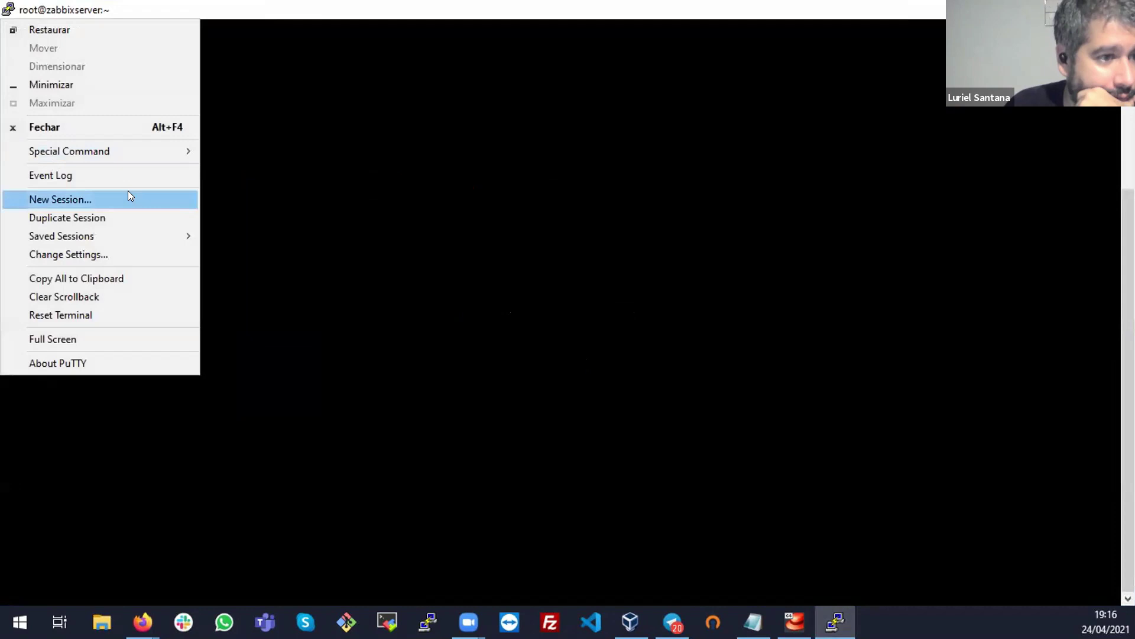
{"action": "left_click", "coordinate": [431, 223]}
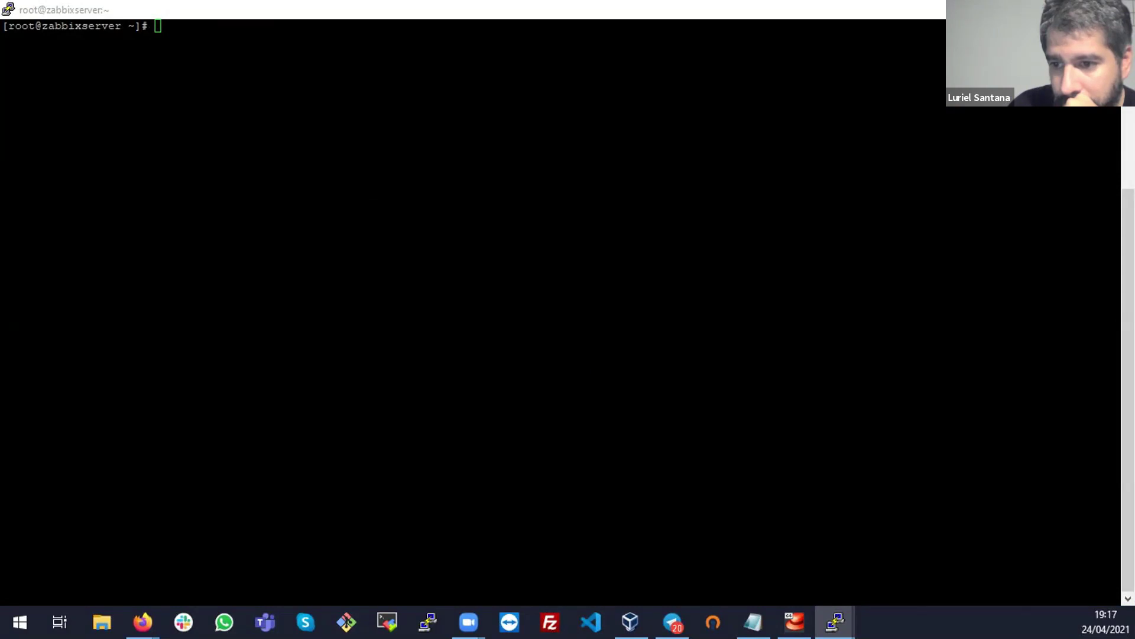
{"action": "left_click", "coordinate": [187, 184]}
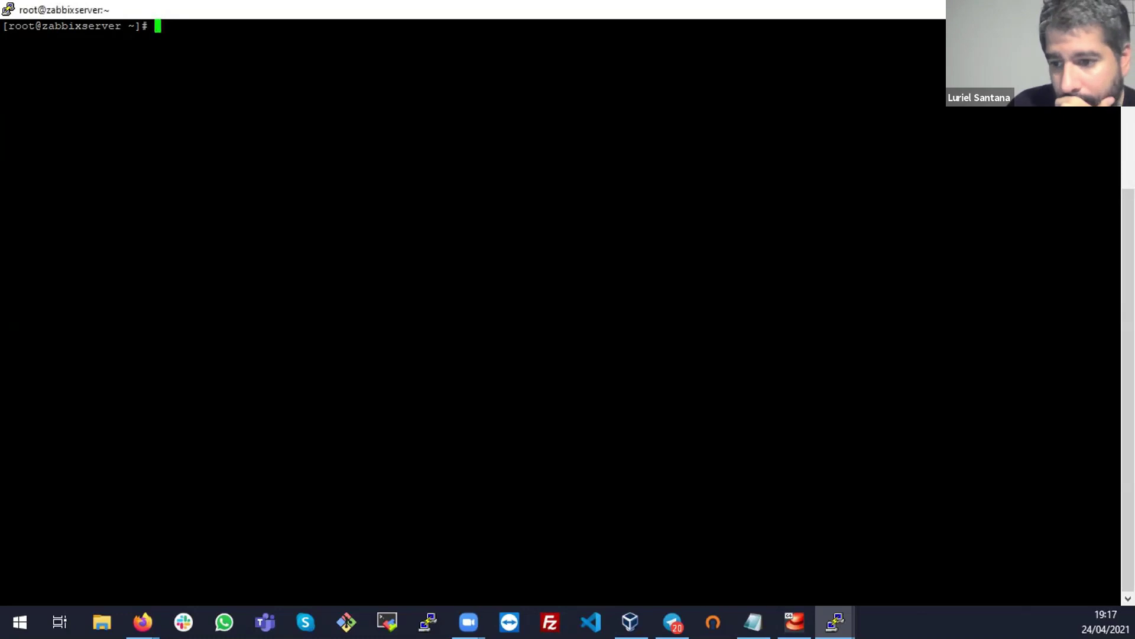
{"action": "scroll", "coordinate": [477, 250], "scroll_direction": "up", "scroll_amount": 2}
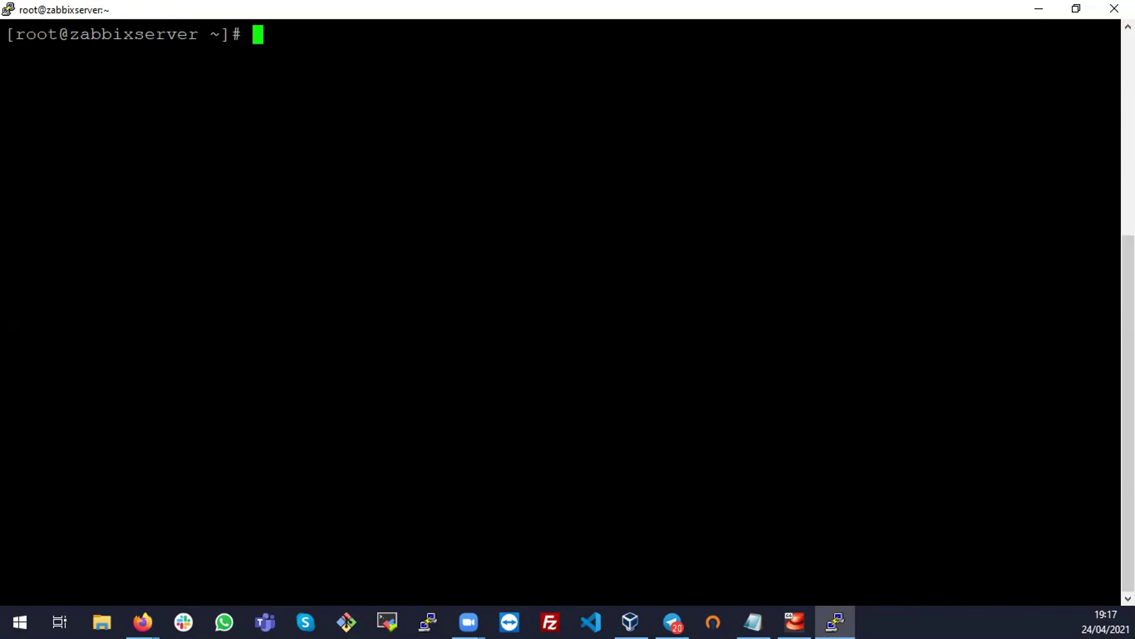
{"action": "key", "text": "alt+Tab"}
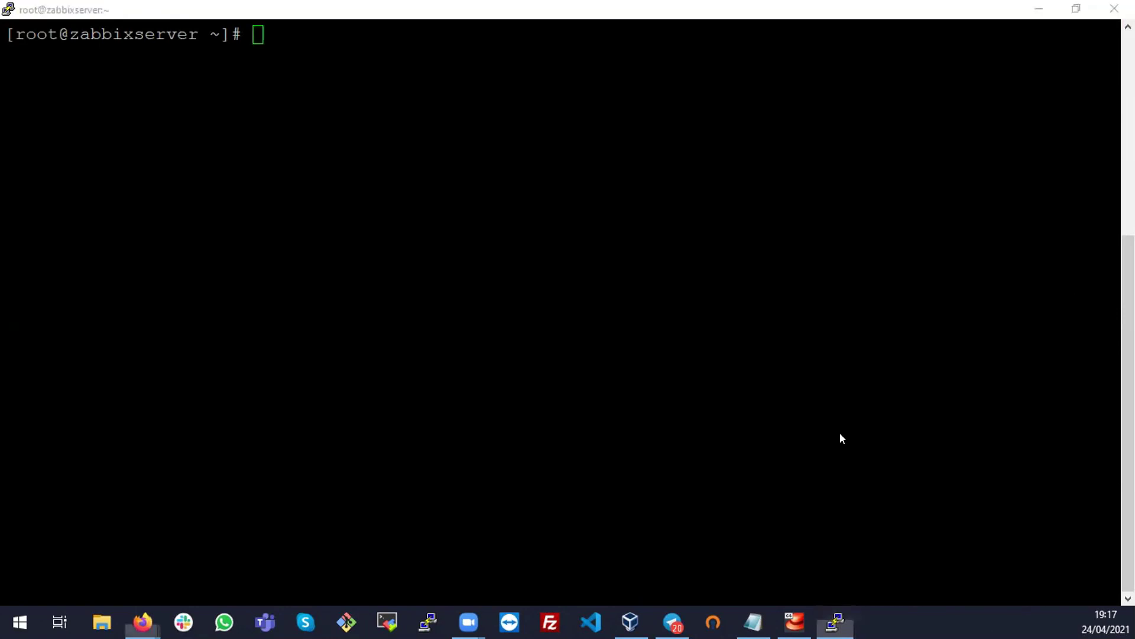
Copy the Zabbix 5.0 repository rpm -Uvh command from section 2 of the download page
{"action": "scroll", "coordinate": [828, 352], "scroll_direction": "up", "scroll_amount": 3}
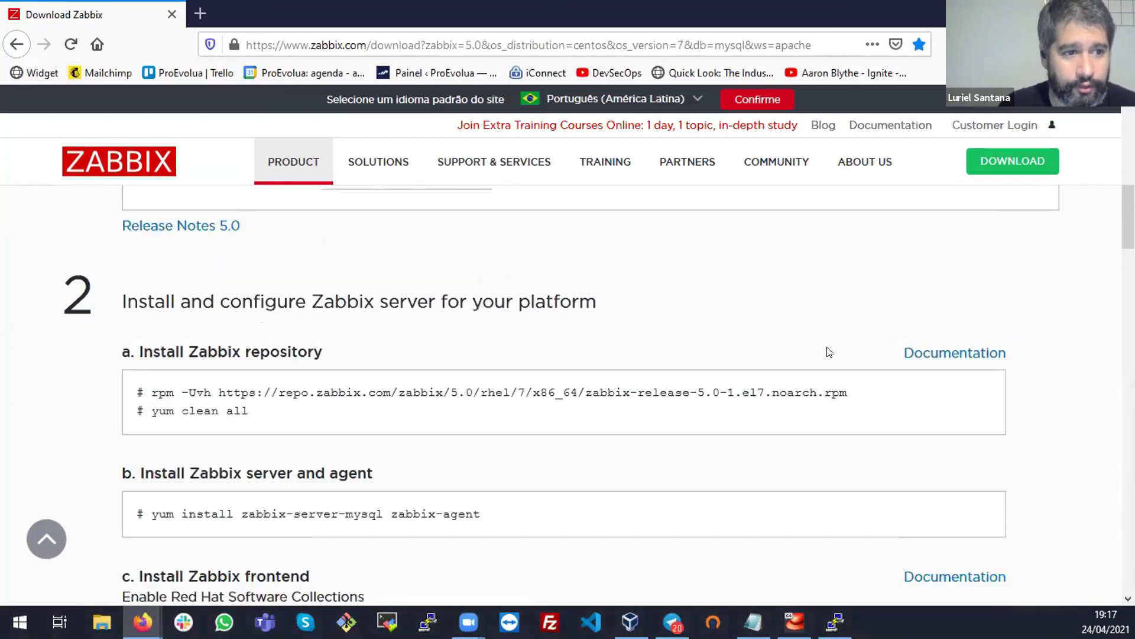
{"action": "scroll", "coordinate": [745, 345], "scroll_direction": "up", "scroll_amount": 4}
{"action": "scroll", "coordinate": [674, 330], "scroll_direction": "up", "scroll_amount": 3}
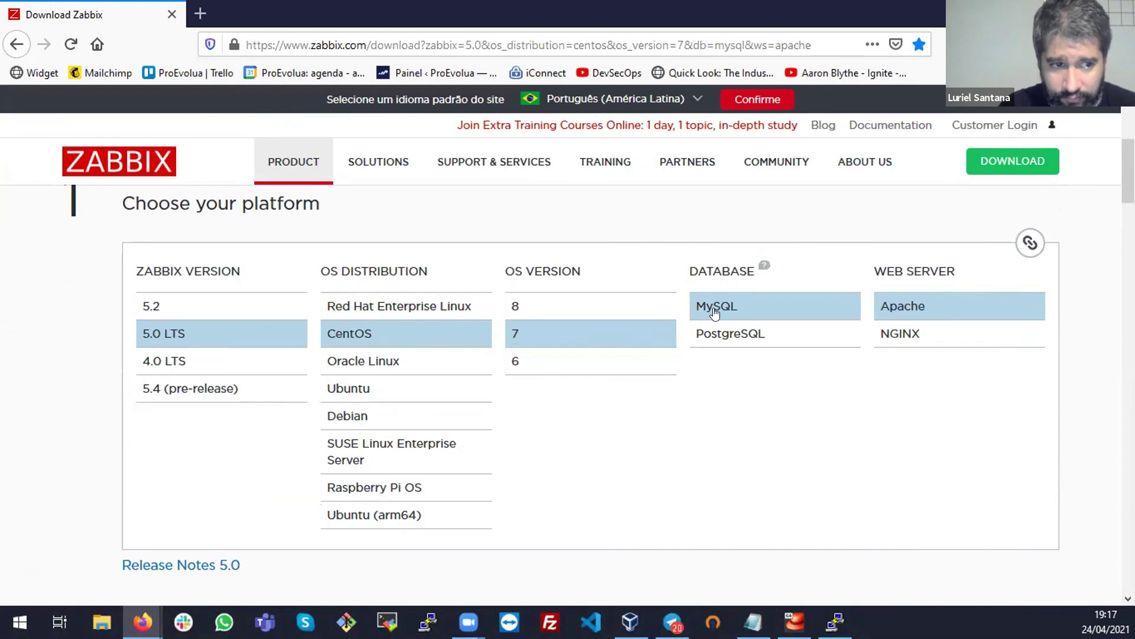
{"action": "scroll", "coordinate": [842, 407], "scroll_direction": "down", "scroll_amount": 6}
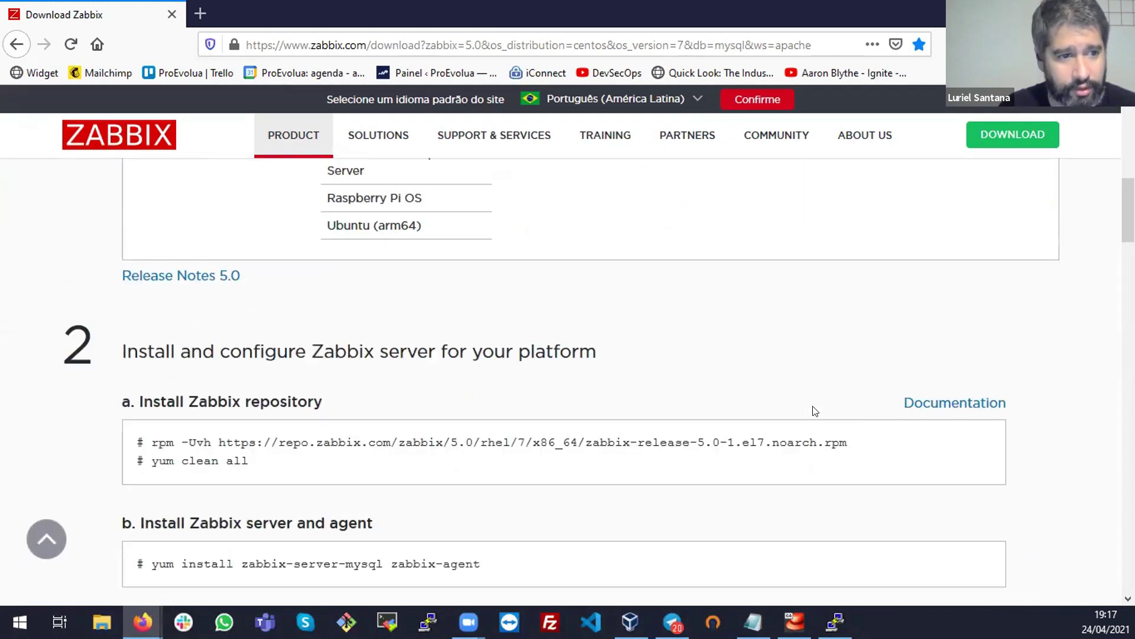
{"action": "left_click_drag", "start_coordinate": [149, 308], "coordinate": [855, 309]}
{"action": "right_click", "coordinate": [855, 309]}
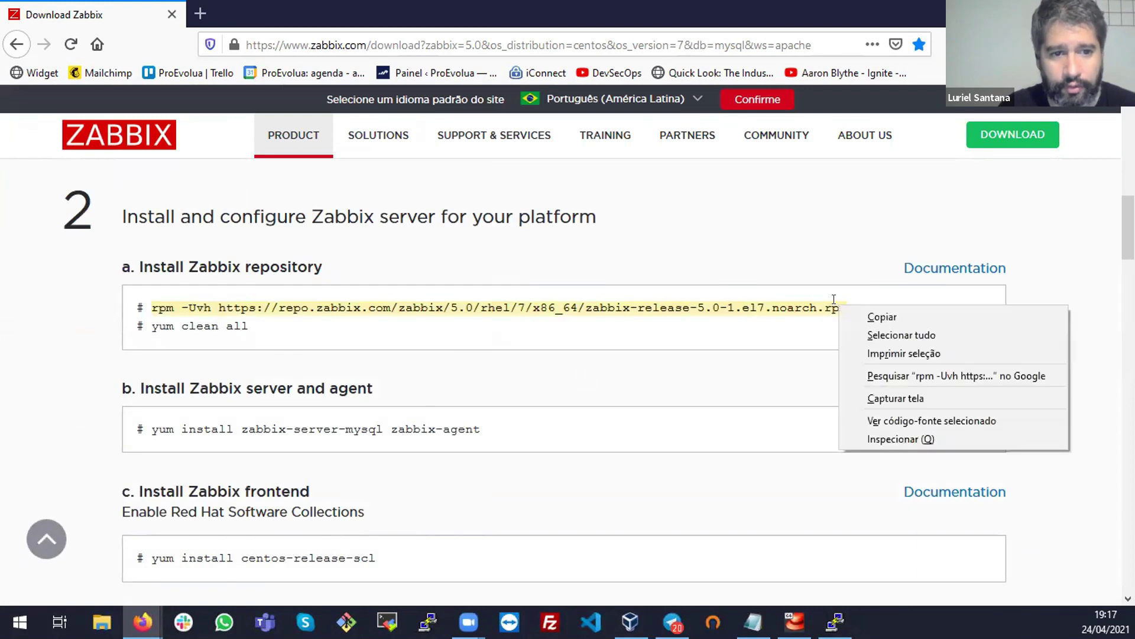
{"action": "left_click", "coordinate": [865, 317]}
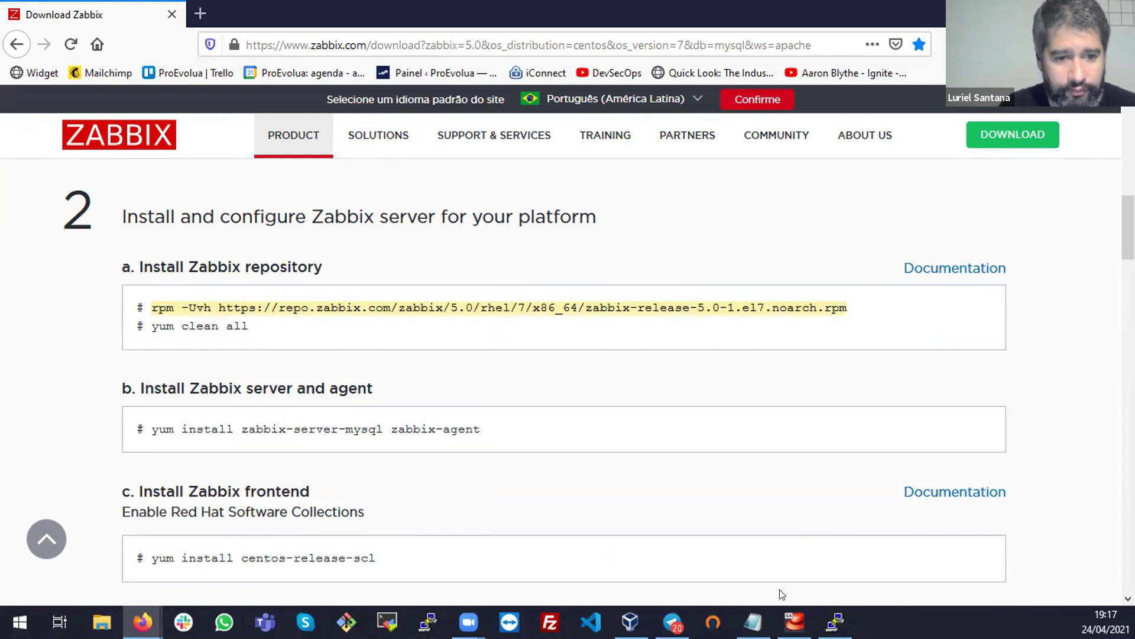
{"action": "left_click", "coordinate": [834, 622]}
Paste and run the rpm -Uvh command, installing zabbix-release-5.0-1.el7
{"action": "right_click", "coordinate": [419, 303]}
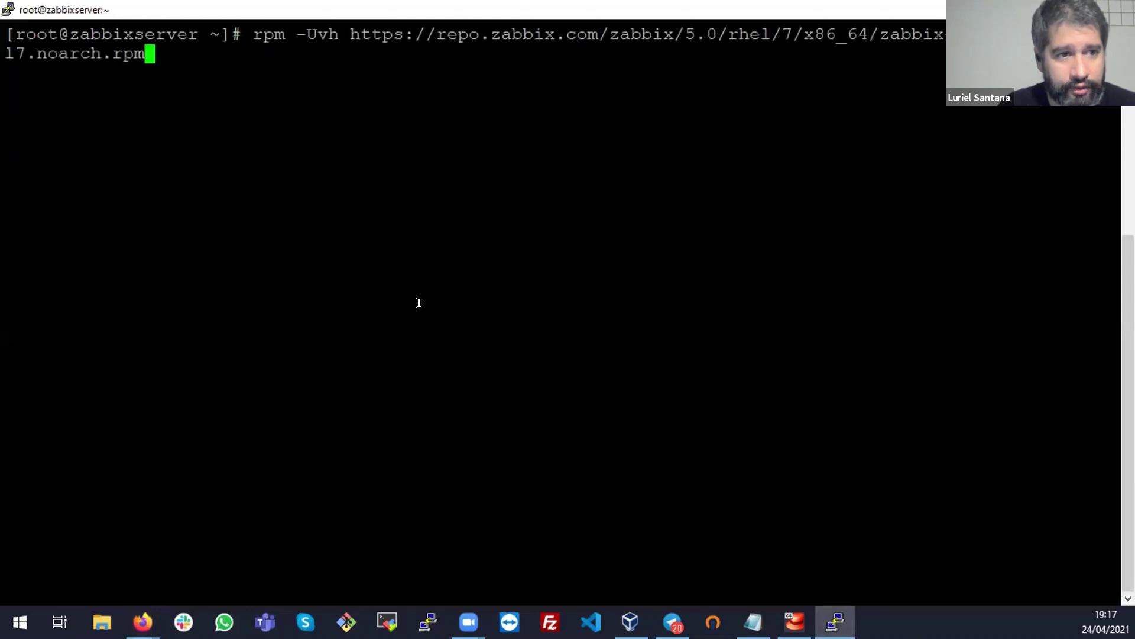
{"action": "left_click_drag", "start_coordinate": [285, 27], "coordinate": [253, 27]}
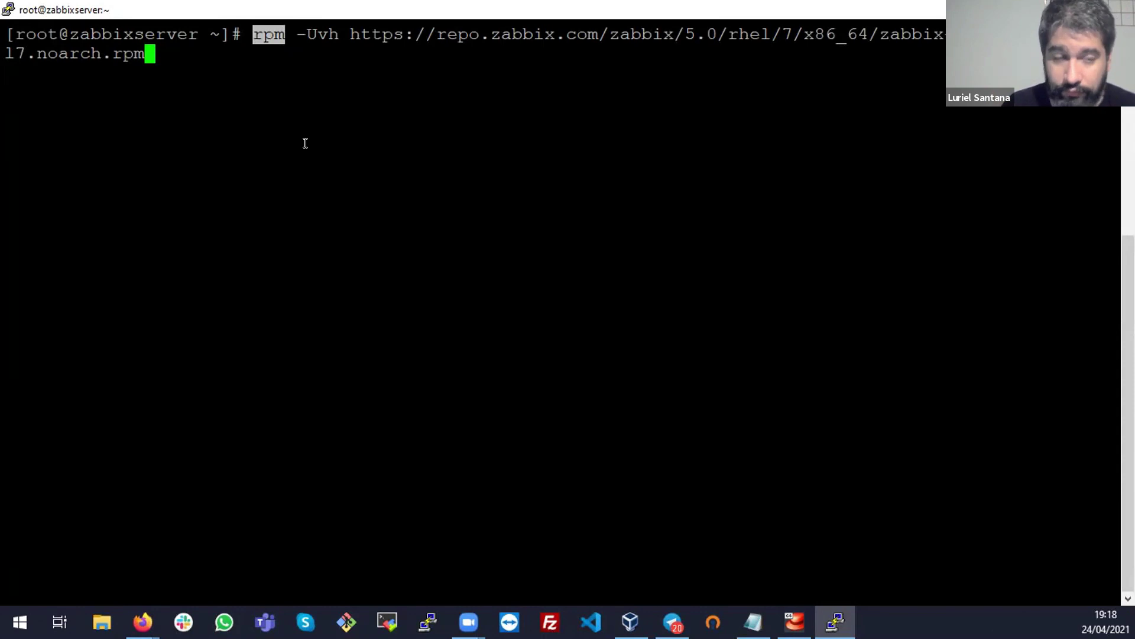
{"action": "key", "text": "Return"}
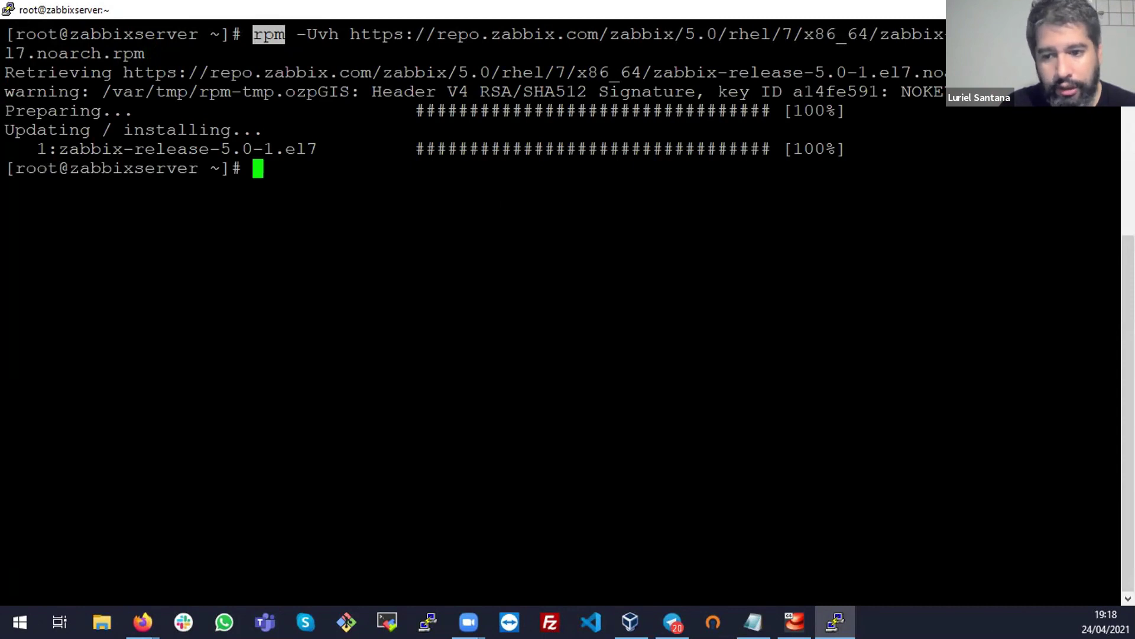
{"action": "key", "text": "alt+Tab"}
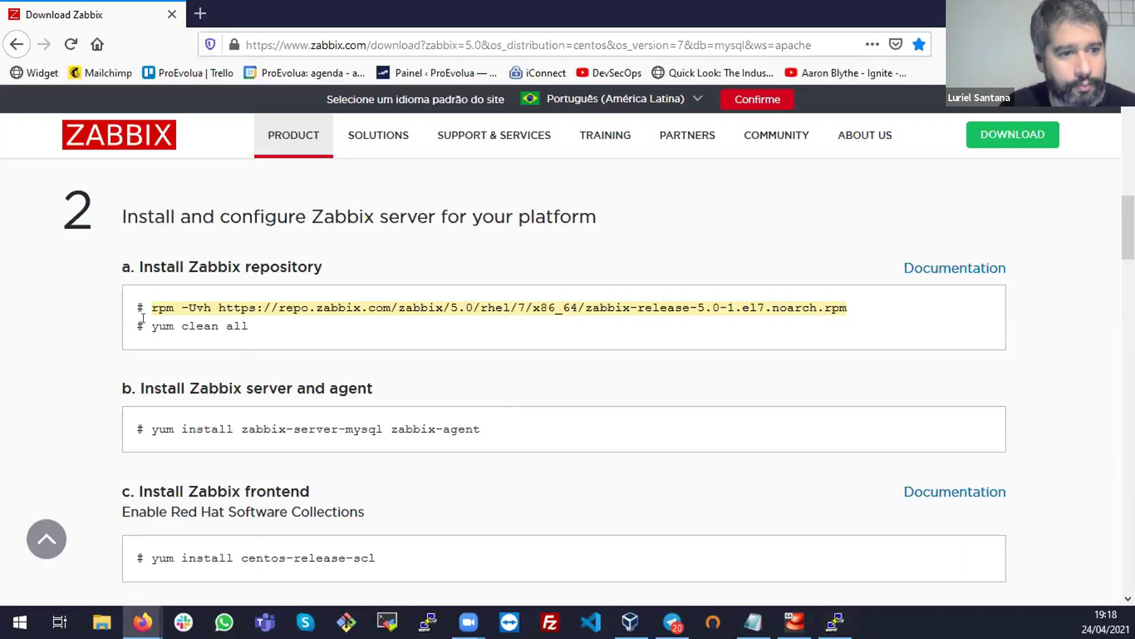
Copy 'yum clean all' from the download page and run it in PuTTY
{"action": "left_click", "coordinate": [239, 326]}
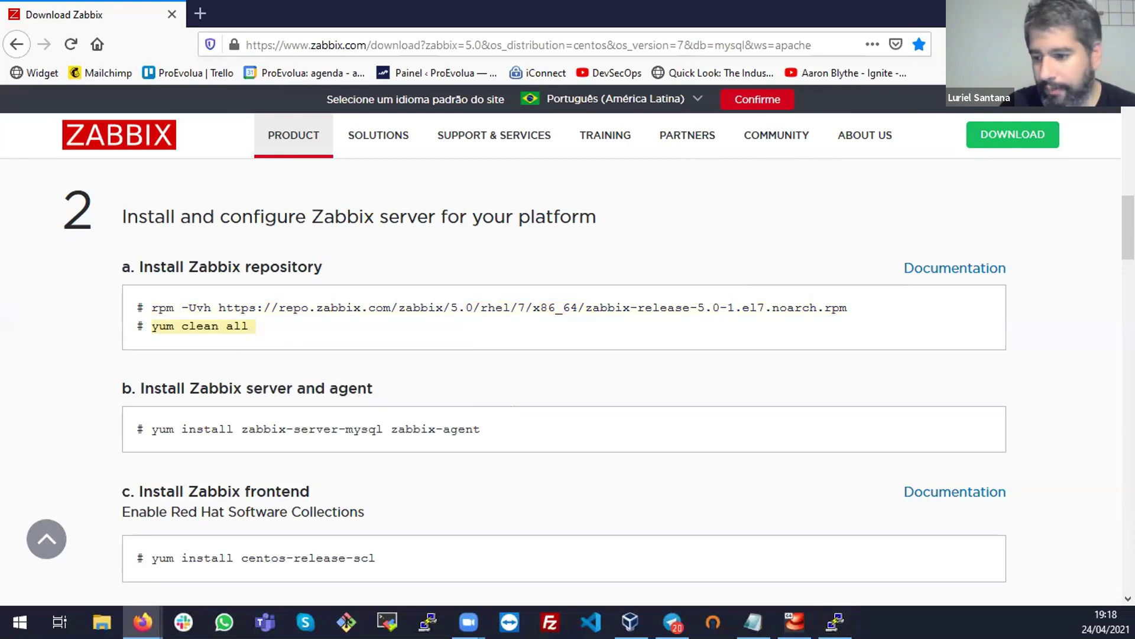
{"action": "key", "text": "alt+Tab"}
{"action": "right_click", "coordinate": [634, 299]}
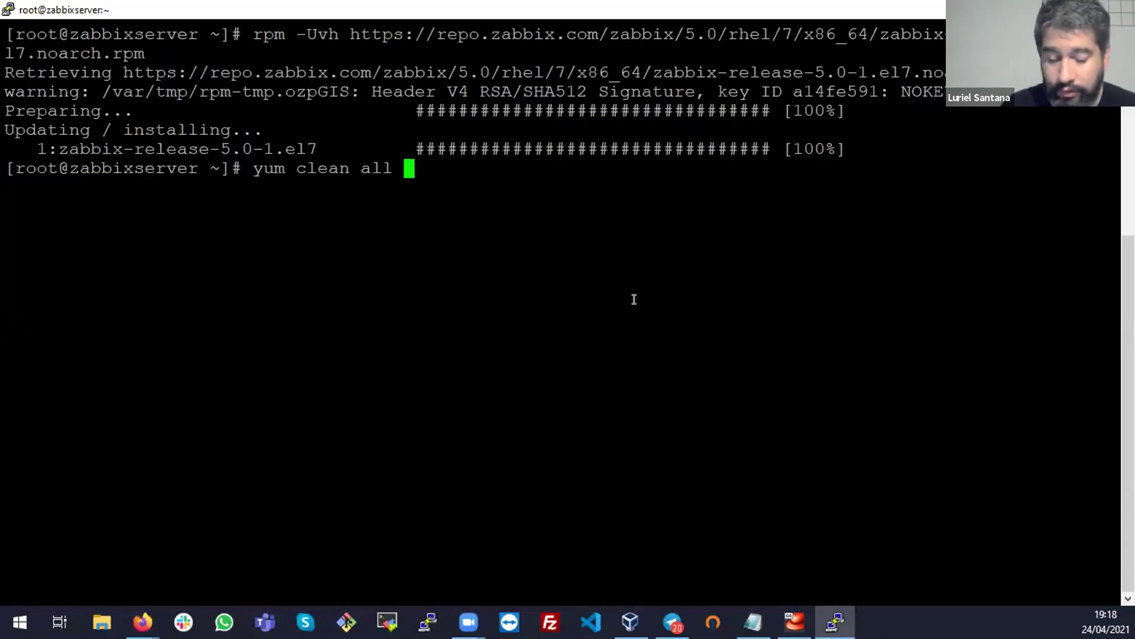
{"action": "key", "text": "Return"}
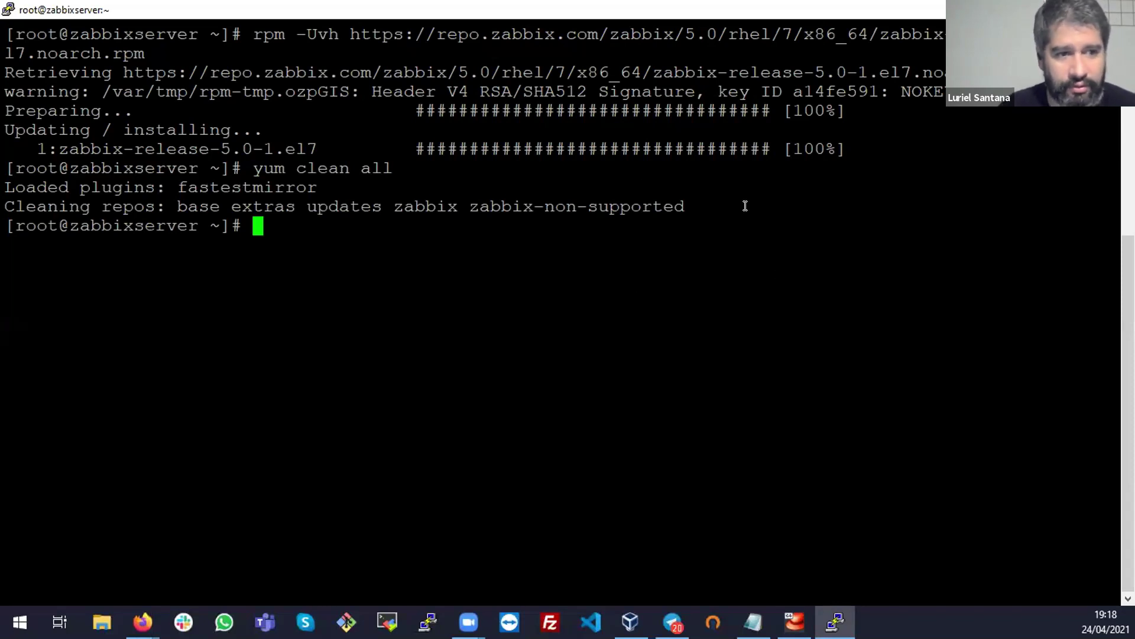
{"action": "left_click_drag", "start_coordinate": [783, 207], "coordinate": [9, 168]}
{"action": "triple_click", "coordinate": [418, 205]}
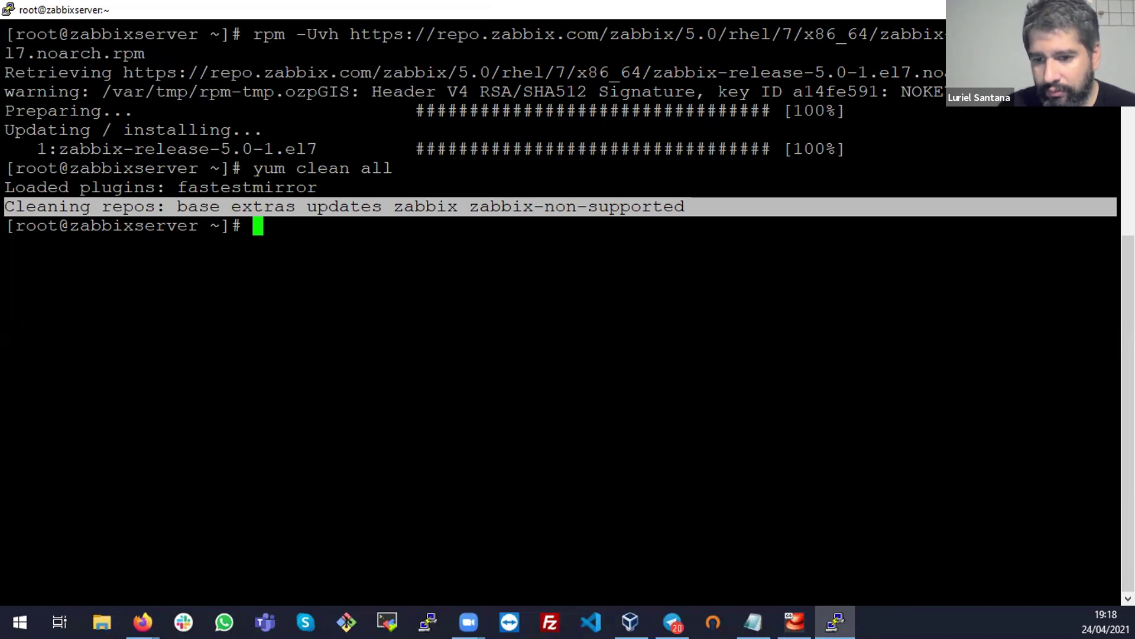
Copy and run 'yum install zabbix-server-mysql zabbix-agent' in PuTTY
{"action": "key", "text": "alt+Tab"}
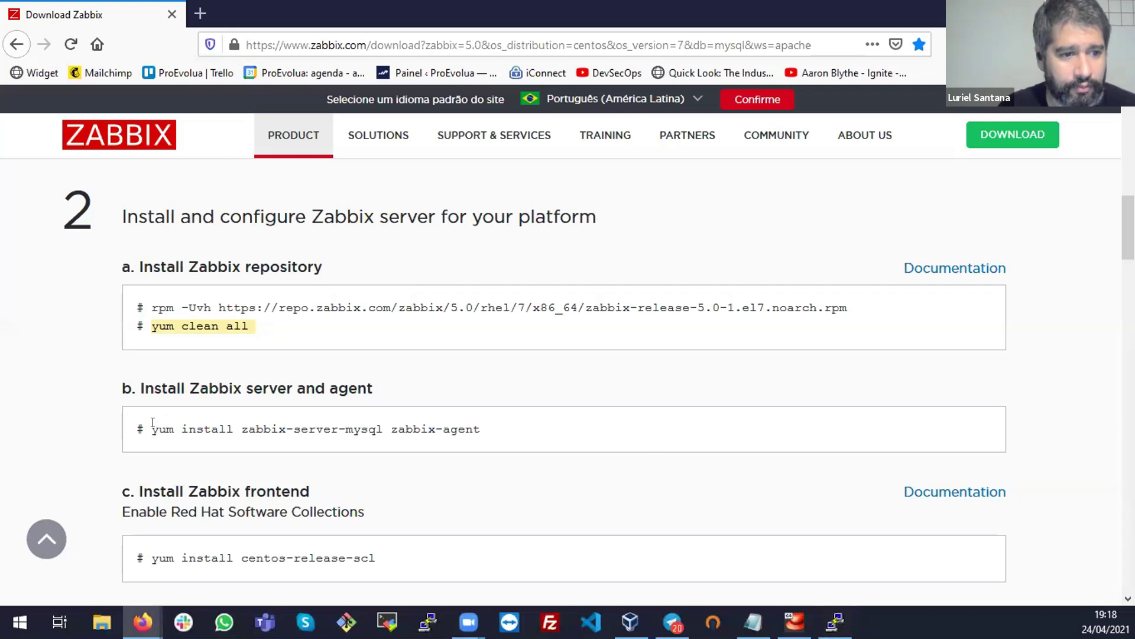
{"action": "double_click", "coordinate": [354, 428]}
{"action": "left_click", "coordinate": [355, 429]}
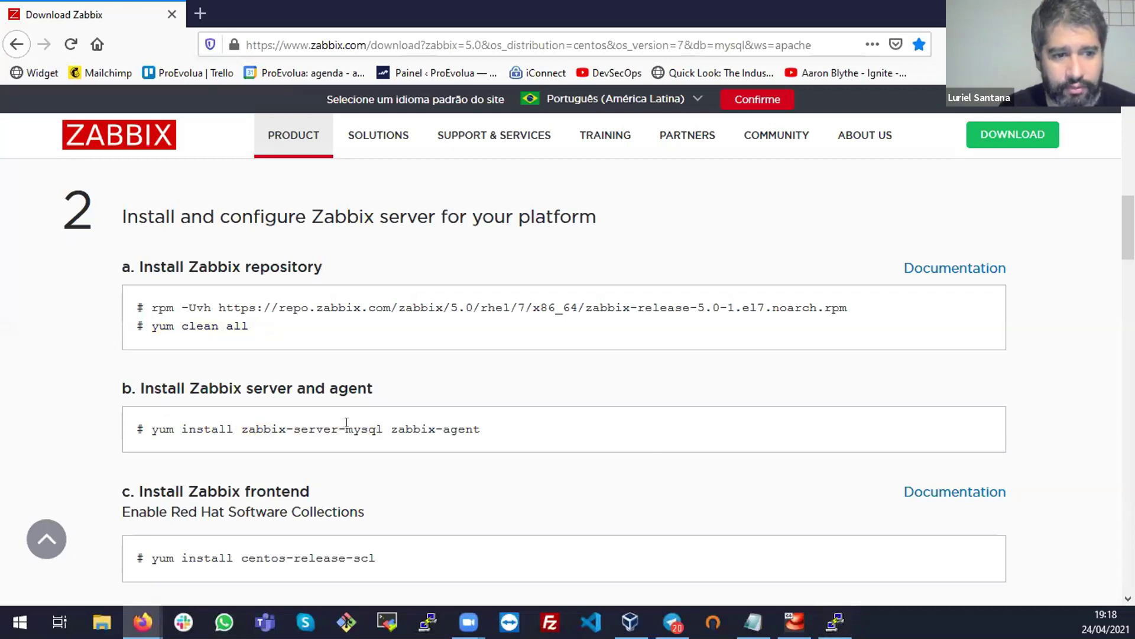
{"action": "left_click_drag", "start_coordinate": [398, 421], "coordinate": [495, 434]}
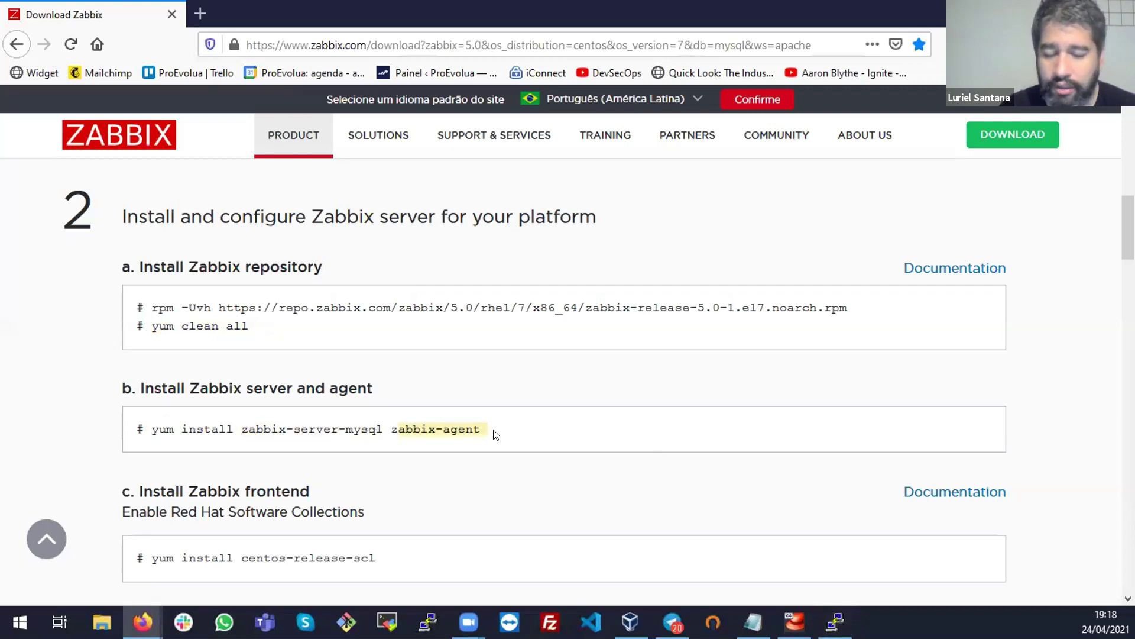
{"action": "left_click", "coordinate": [496, 433]}
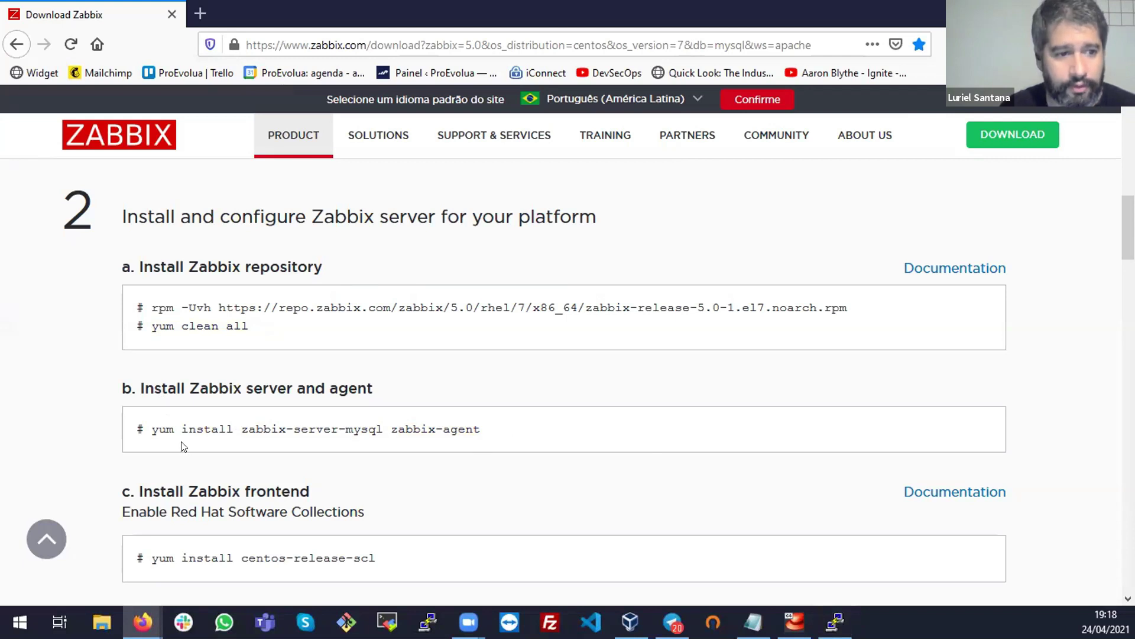
{"action": "left_click_drag", "start_coordinate": [151, 425], "coordinate": [306, 421]}
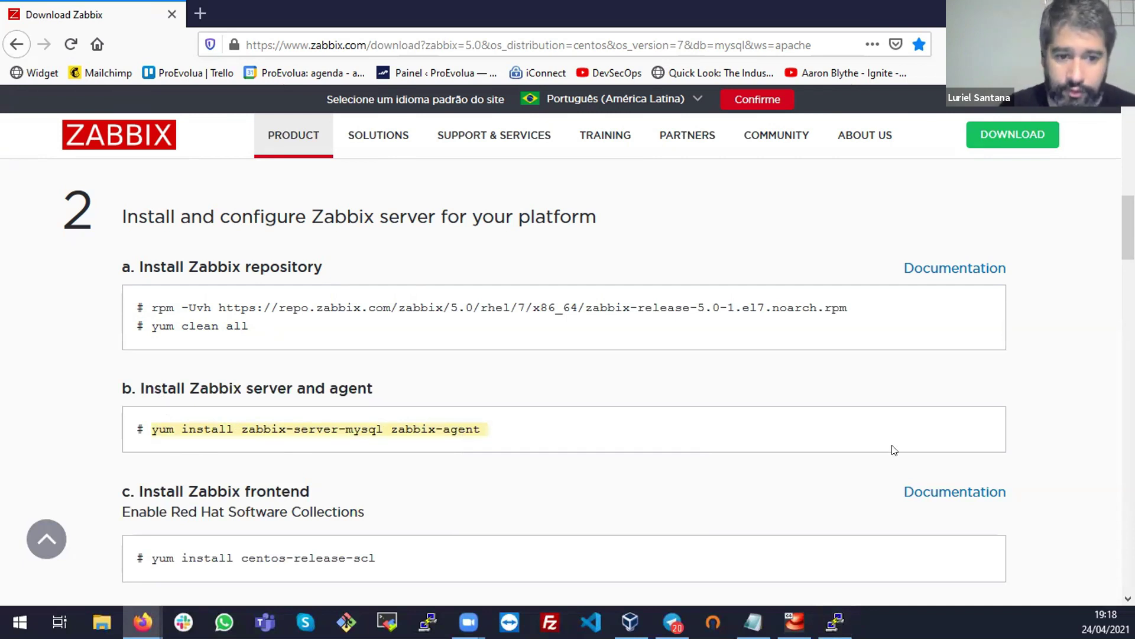
{"action": "left_click", "coordinate": [834, 622]}
{"action": "right_click", "coordinate": [592, 315]}
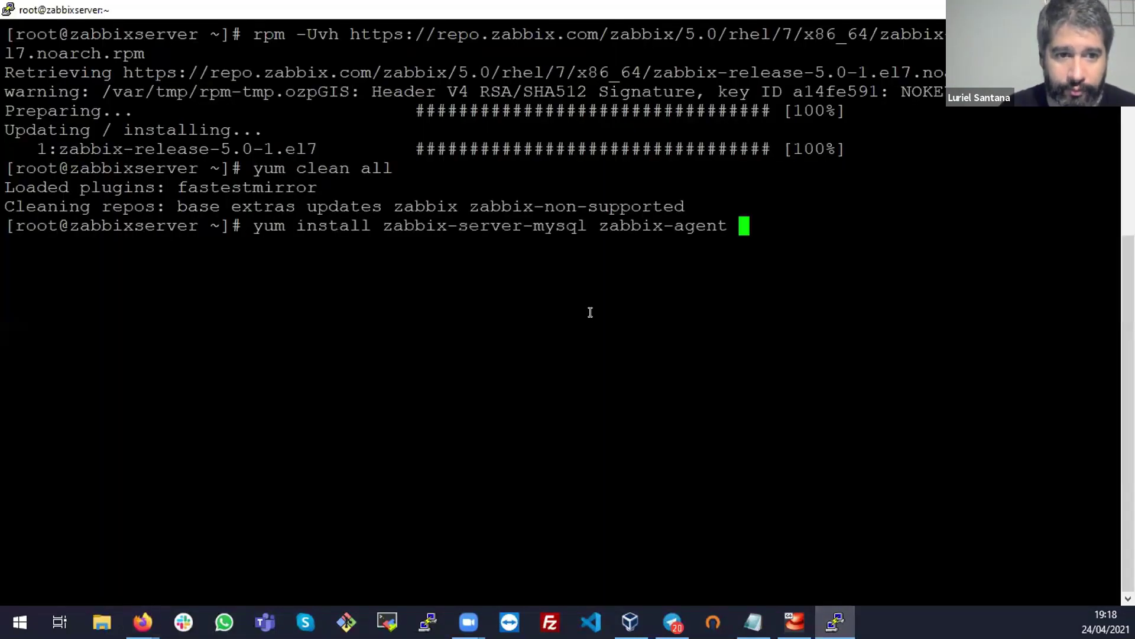
{"action": "key", "text": "BackSpace"}
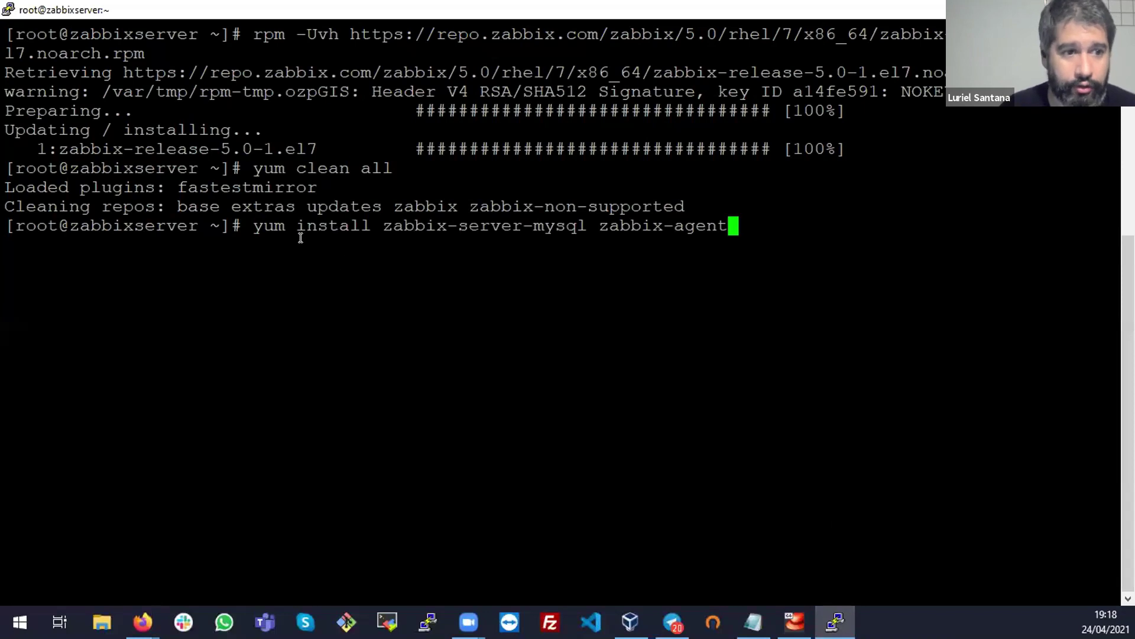
{"action": "double_click", "coordinate": [266, 224]}
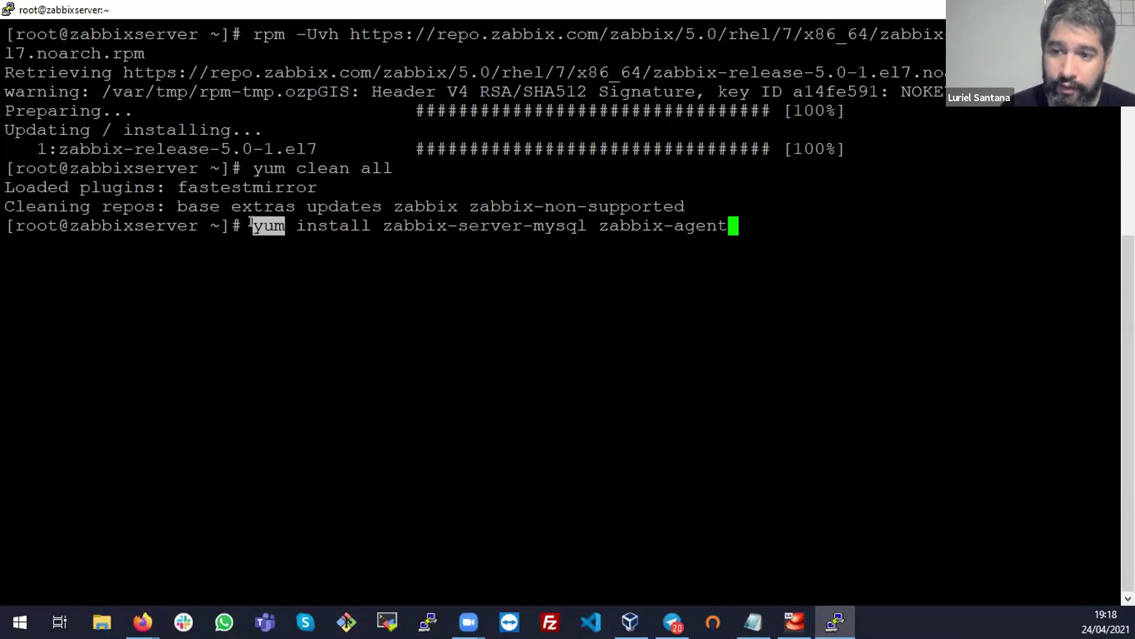
{"action": "left_click", "coordinate": [262, 224]}
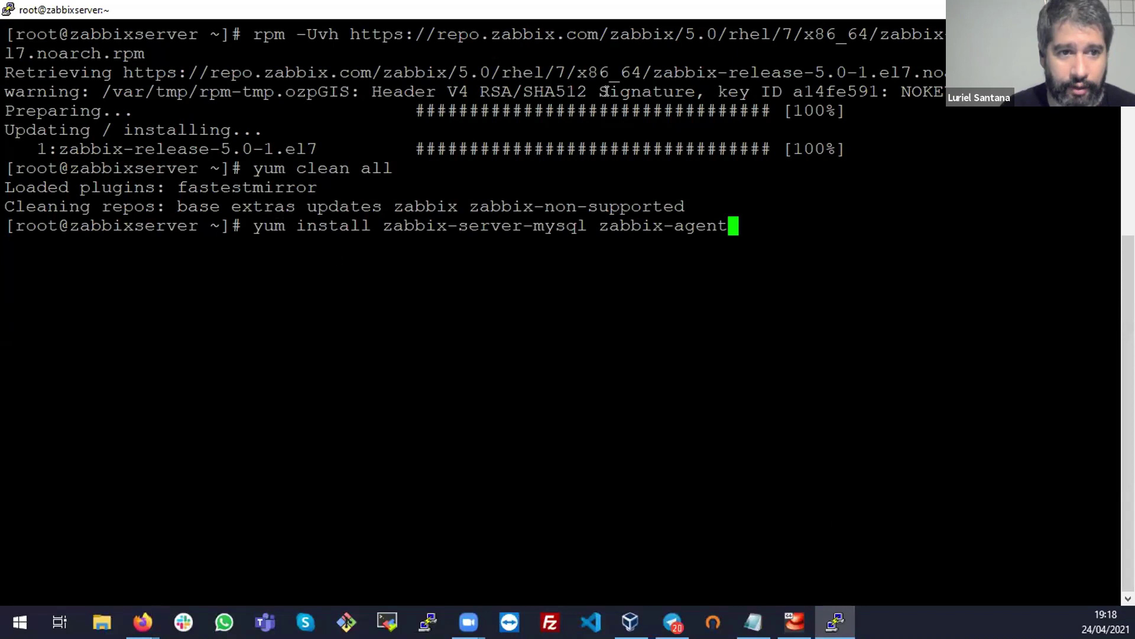
{"action": "key", "text": "Return"}
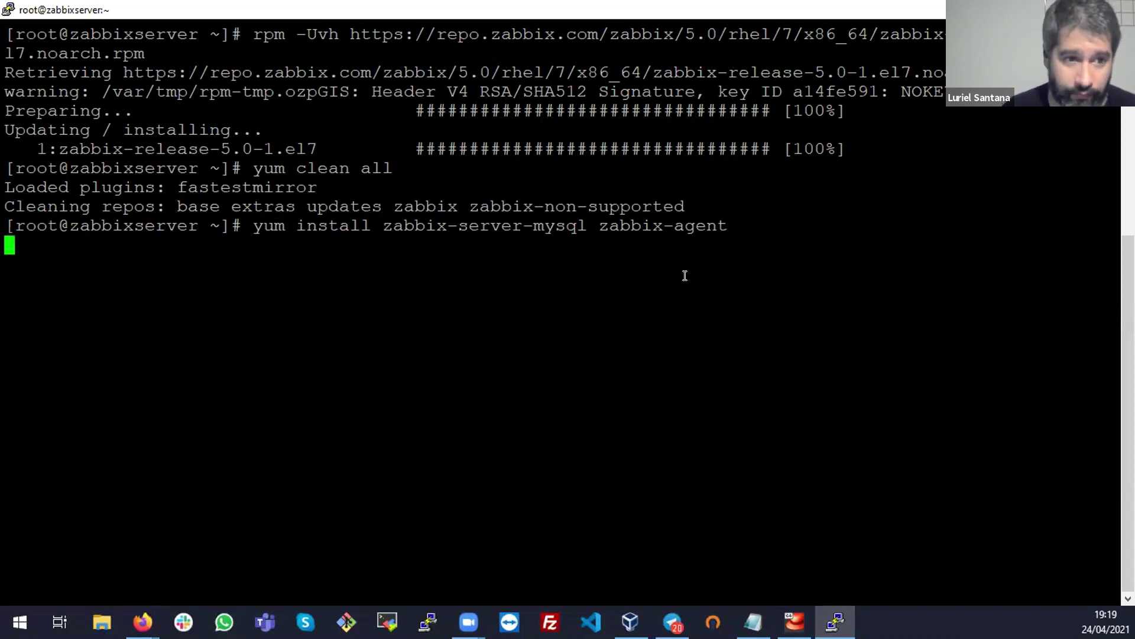
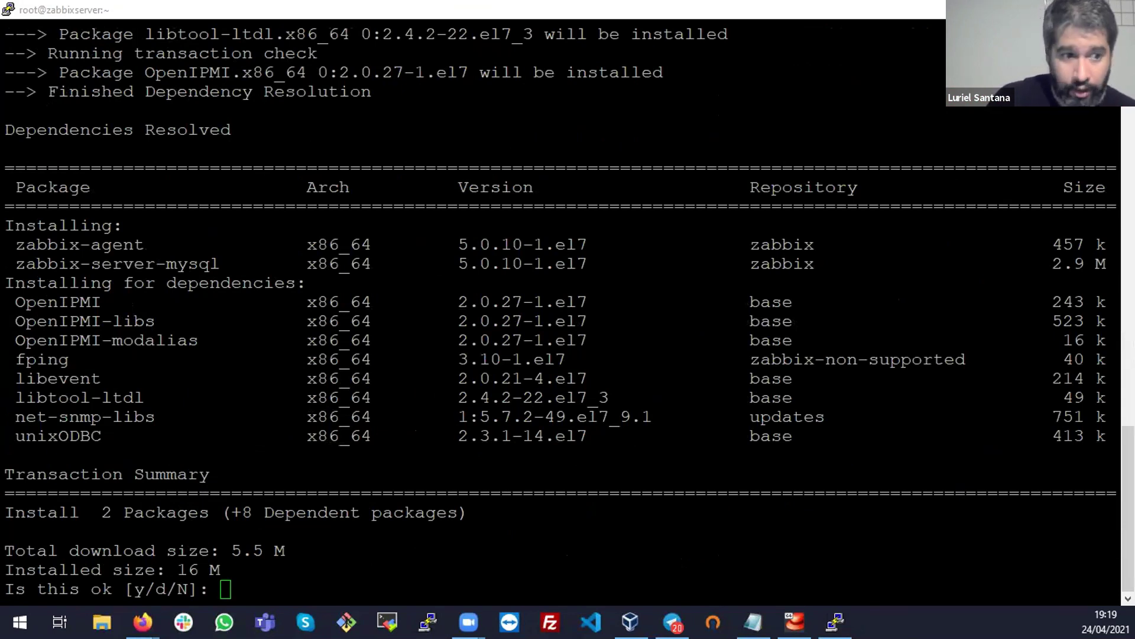
Answer y at the yum prompt and review the Dependencies Resolved summary and zabbix-agent entry
{"action": "left_click", "coordinate": [807, 304]}
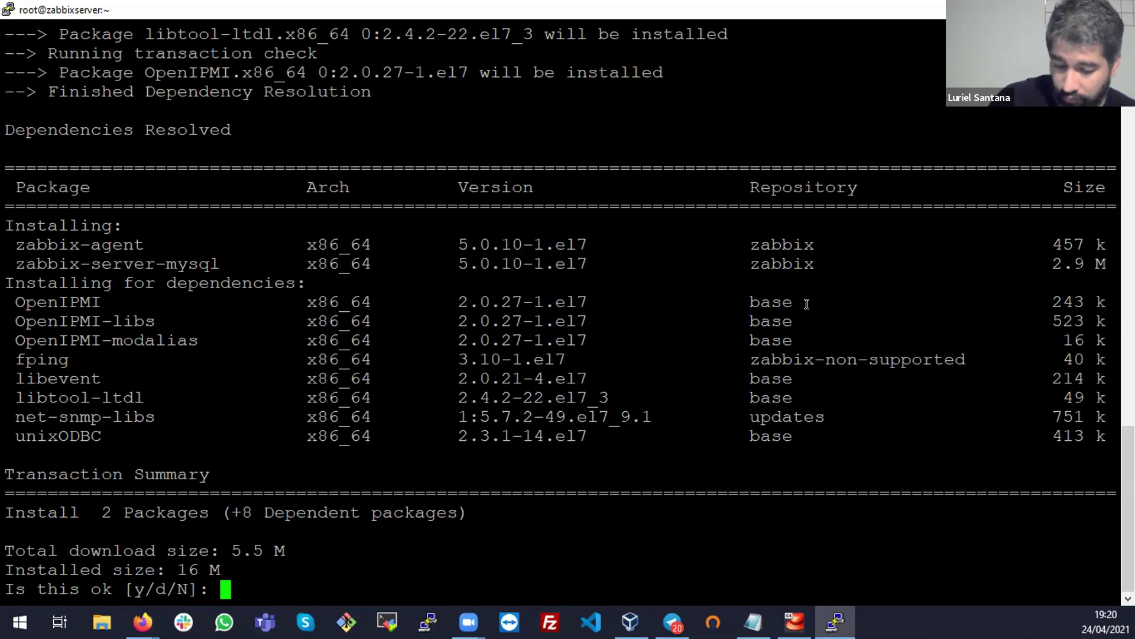
{"action": "type", "text": "y"}
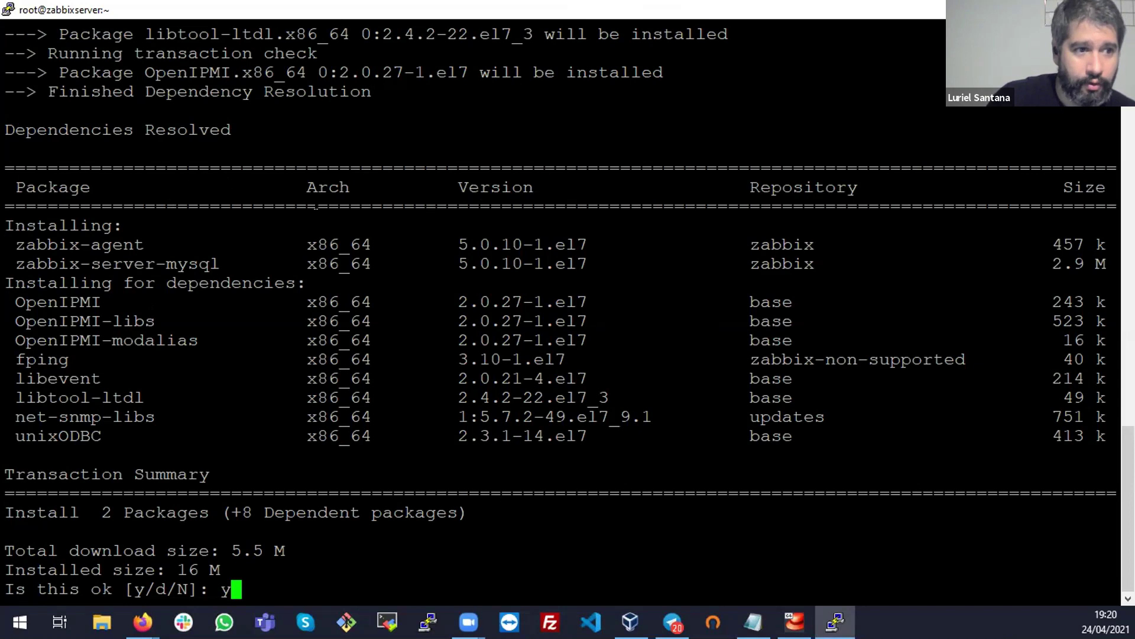
{"action": "triple_click", "coordinate": [165, 130]}
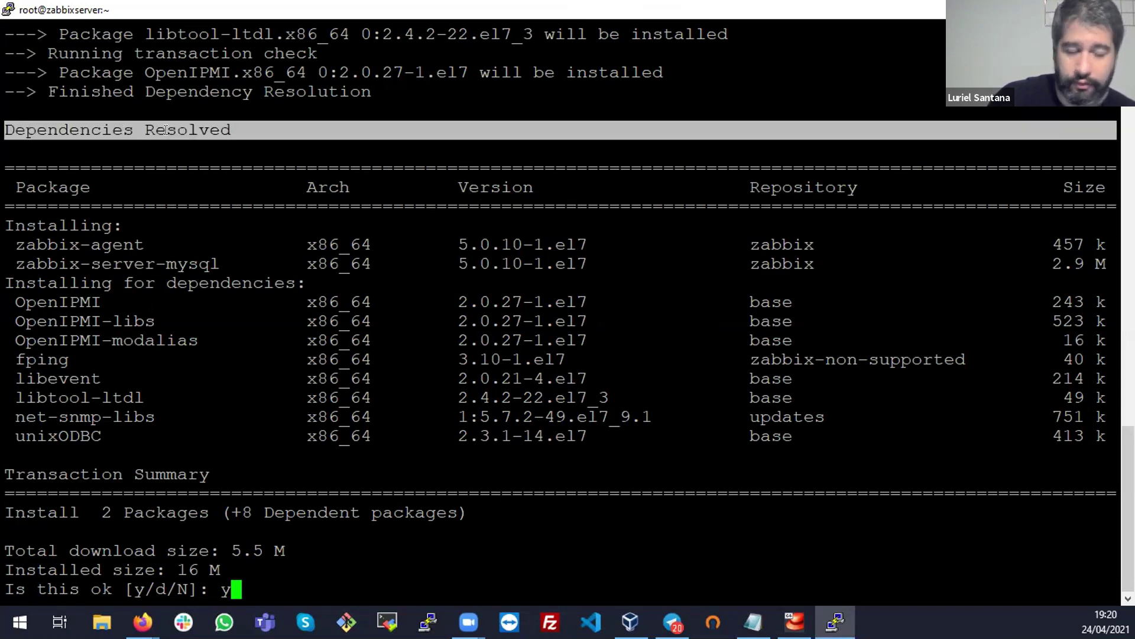
{"action": "left_click", "coordinate": [230, 199]}
{"action": "double_click", "coordinate": [88, 242]}
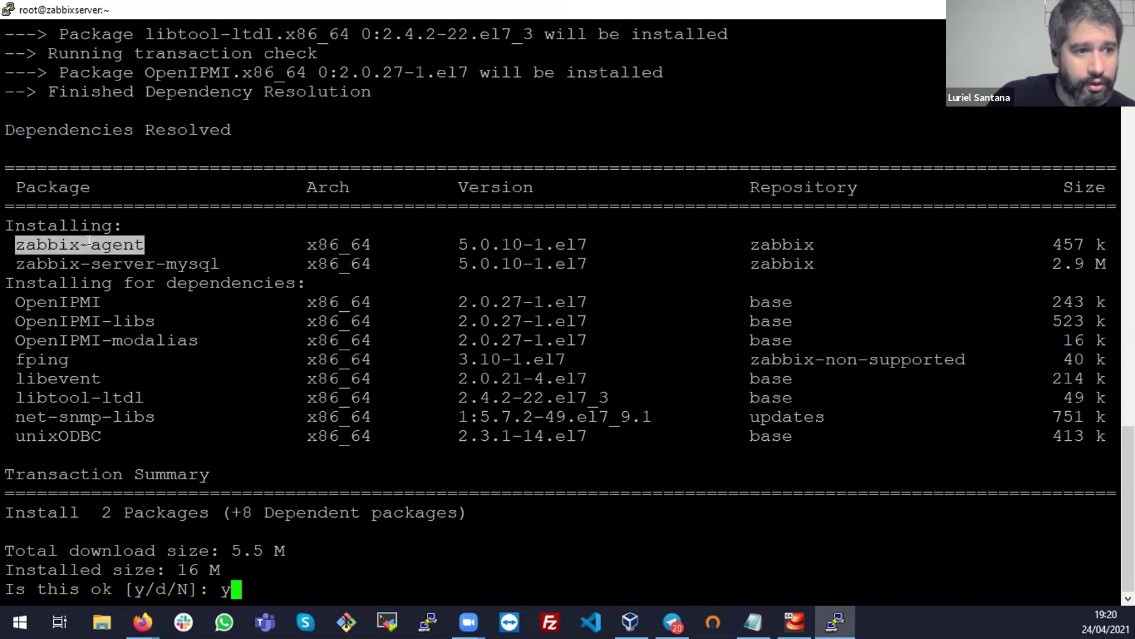
{"action": "left_click", "coordinate": [89, 241]}
{"action": "left_click", "coordinate": [88, 241]}
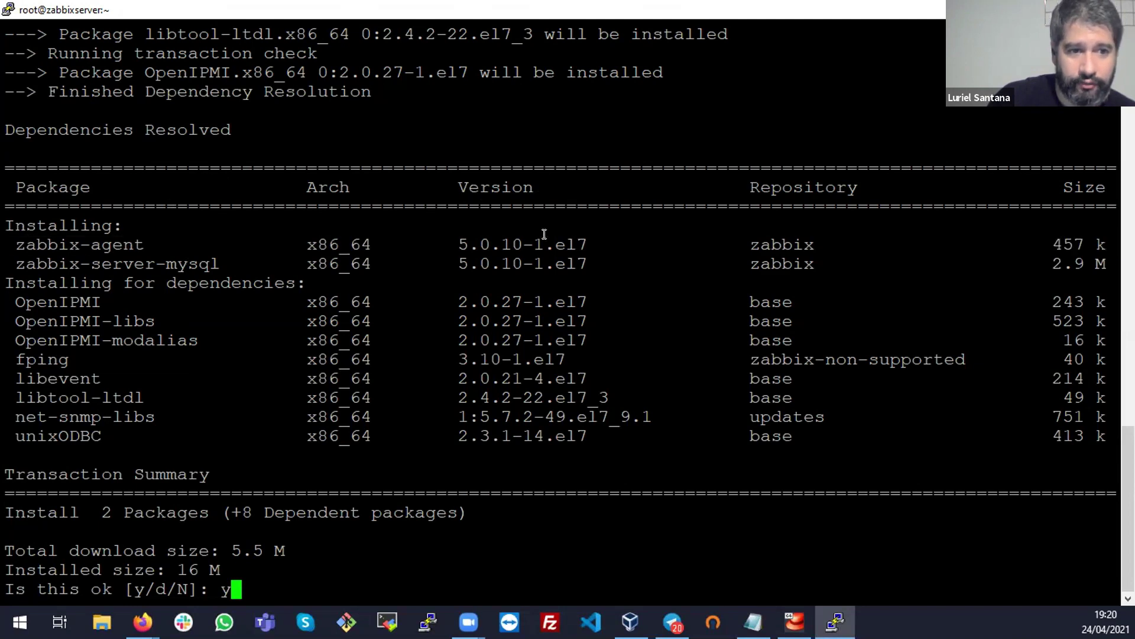
Check the zabbix-agent and zabbix-server-mysql versions and dependency list, then confirm the install
{"action": "left_click_drag", "start_coordinate": [450, 244], "coordinate": [571, 244]}
{"action": "left_click", "coordinate": [155, 248]}
{"action": "double_click", "coordinate": [155, 248]}
{"action": "left_click_drag", "start_coordinate": [458, 263], "coordinate": [578, 260]}
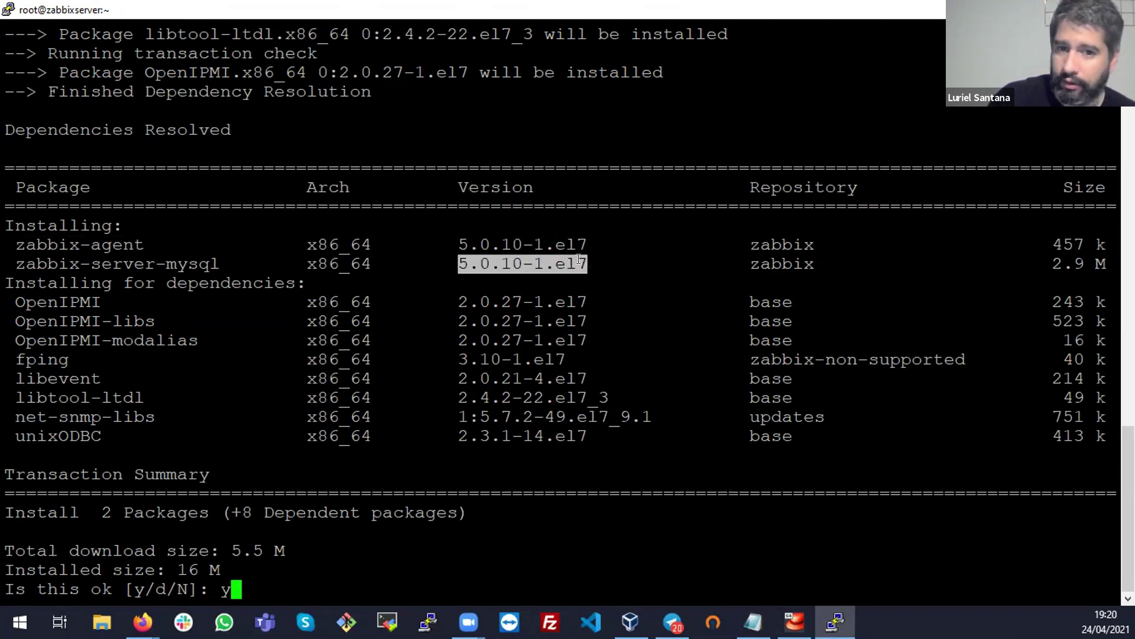
{"action": "left_click", "coordinate": [578, 260]}
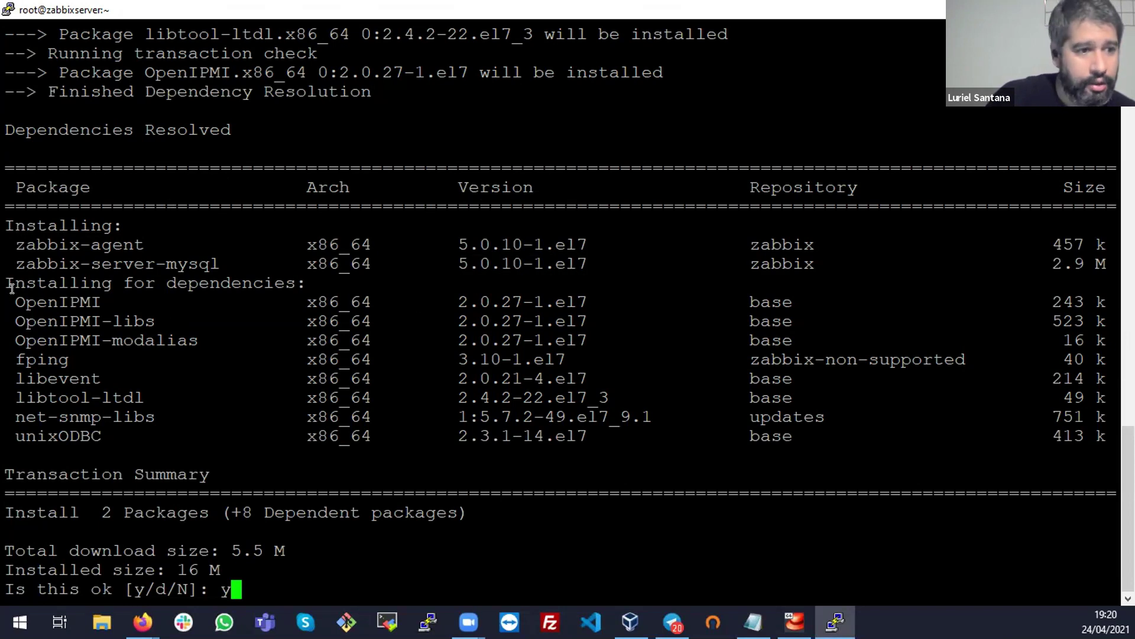
{"action": "left_click_drag", "start_coordinate": [5, 283], "coordinate": [1117, 438]}
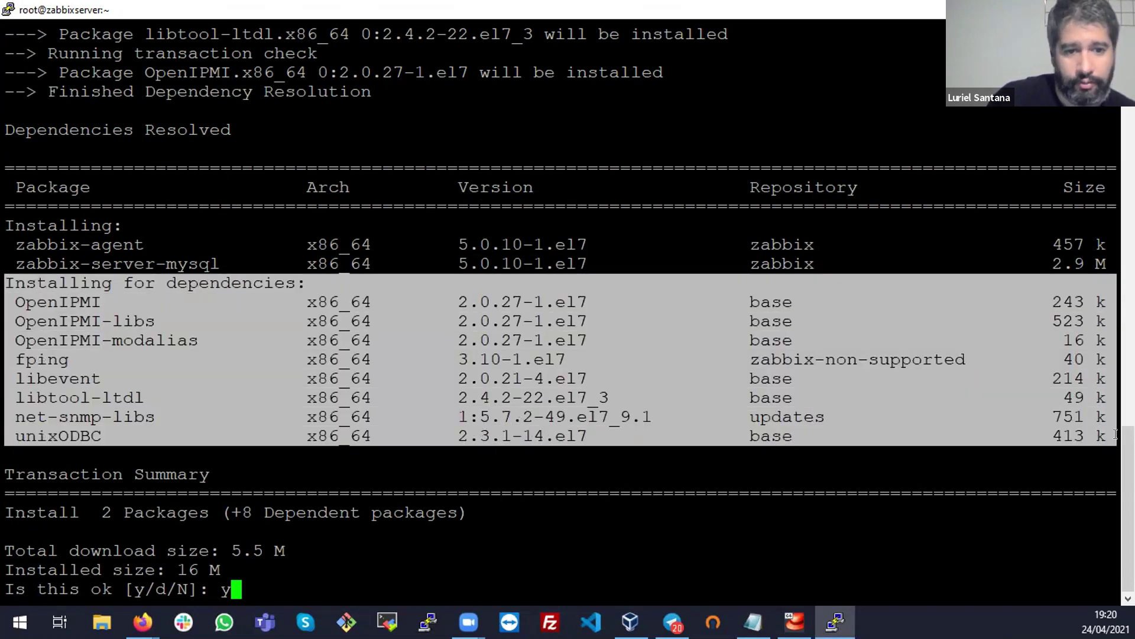
{"action": "left_click", "coordinate": [797, 382]}
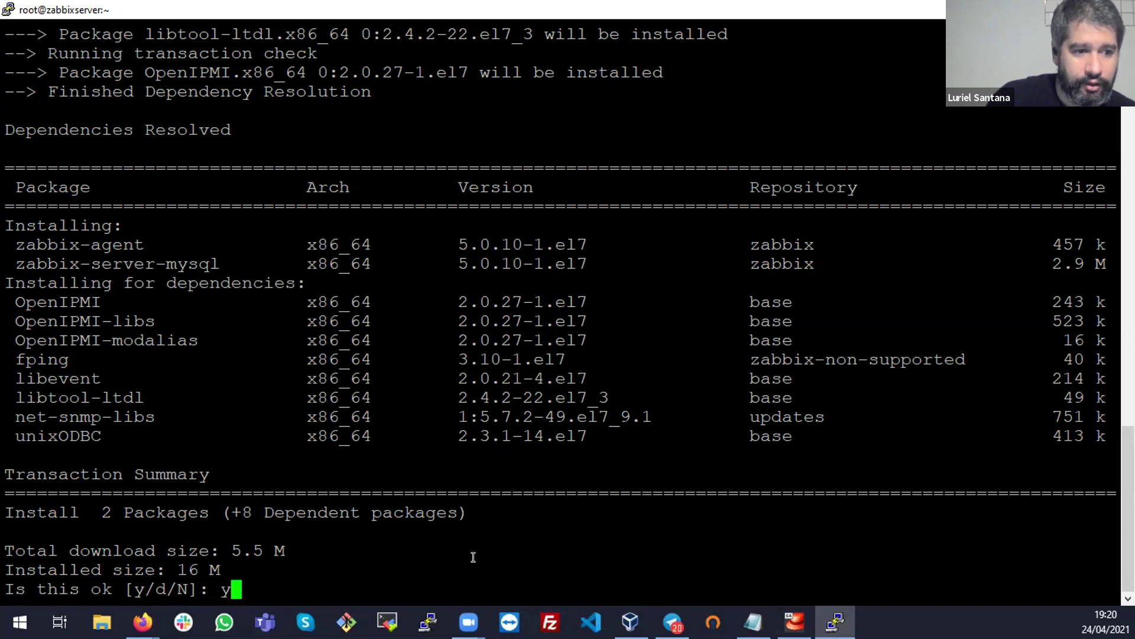
{"action": "key", "text": "Return"}
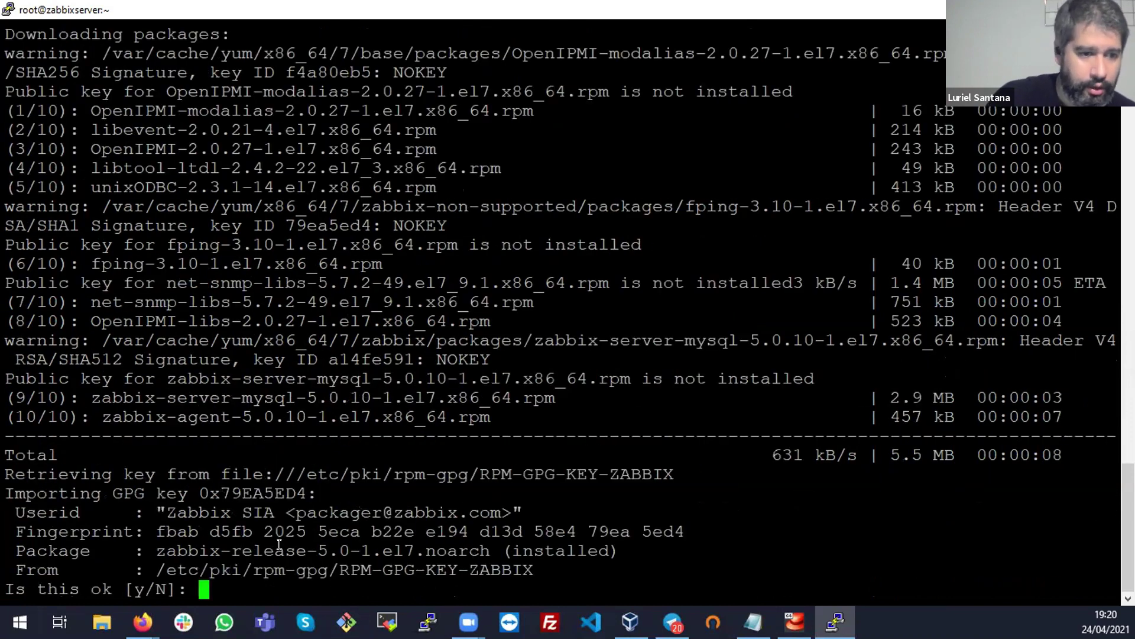
Accept the Zabbix, CentOS-7 and Zabbix A14FE591 GPG key imports and review the installed packages summary
{"action": "left_click_drag", "start_coordinate": [568, 572], "coordinate": [6, 452]}
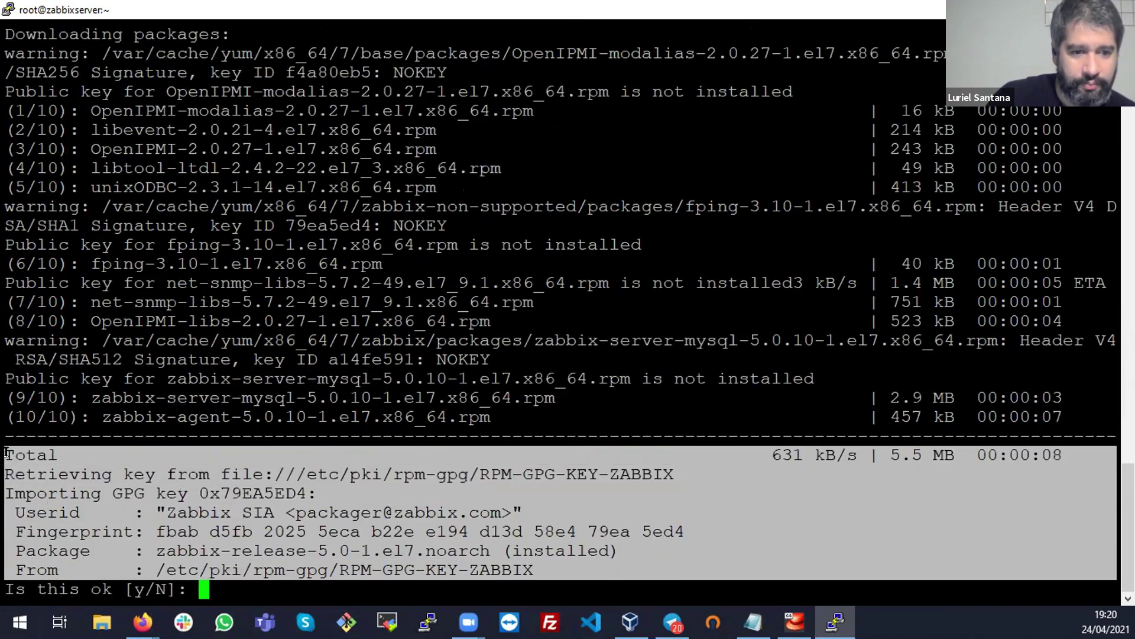
{"action": "left_click", "coordinate": [368, 492]}
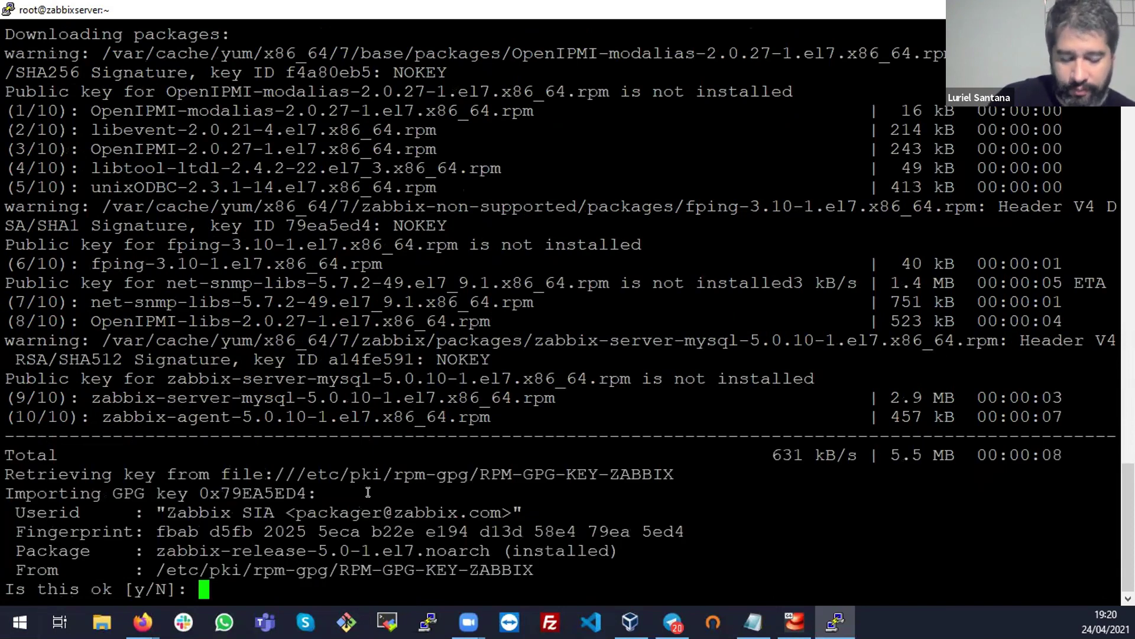
{"action": "type", "text": "y"}
{"action": "key", "text": "Return"}
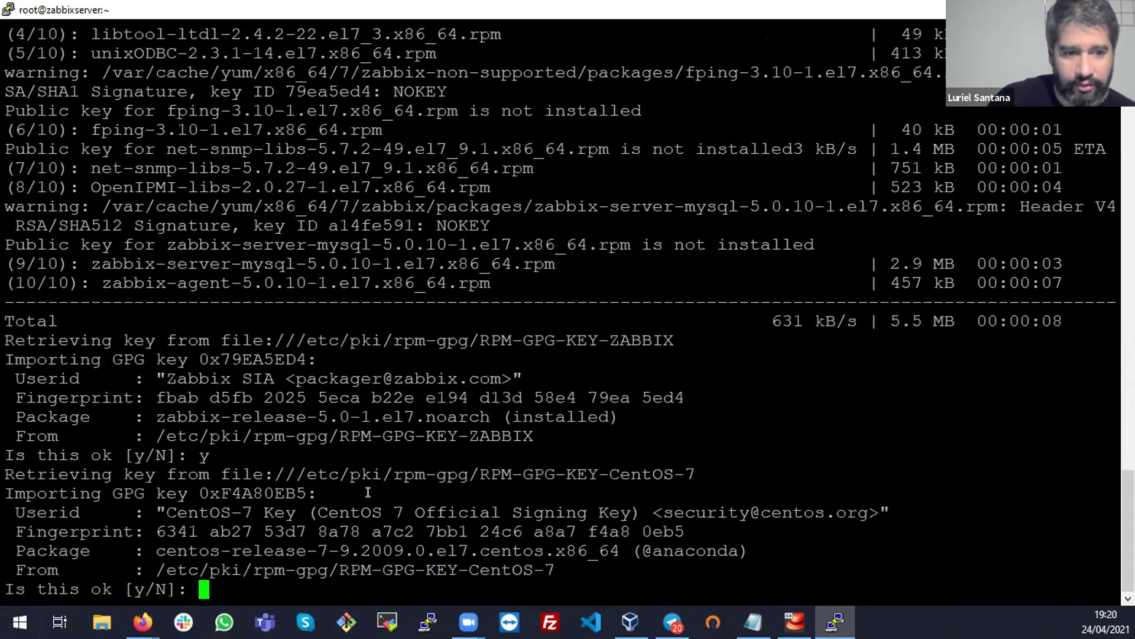
{"action": "left_click_drag", "start_coordinate": [594, 461], "coordinate": [531, 460]}
{"action": "type", "text": "y"}
{"action": "key", "text": "Return"}
{"action": "type", "text": "y"}
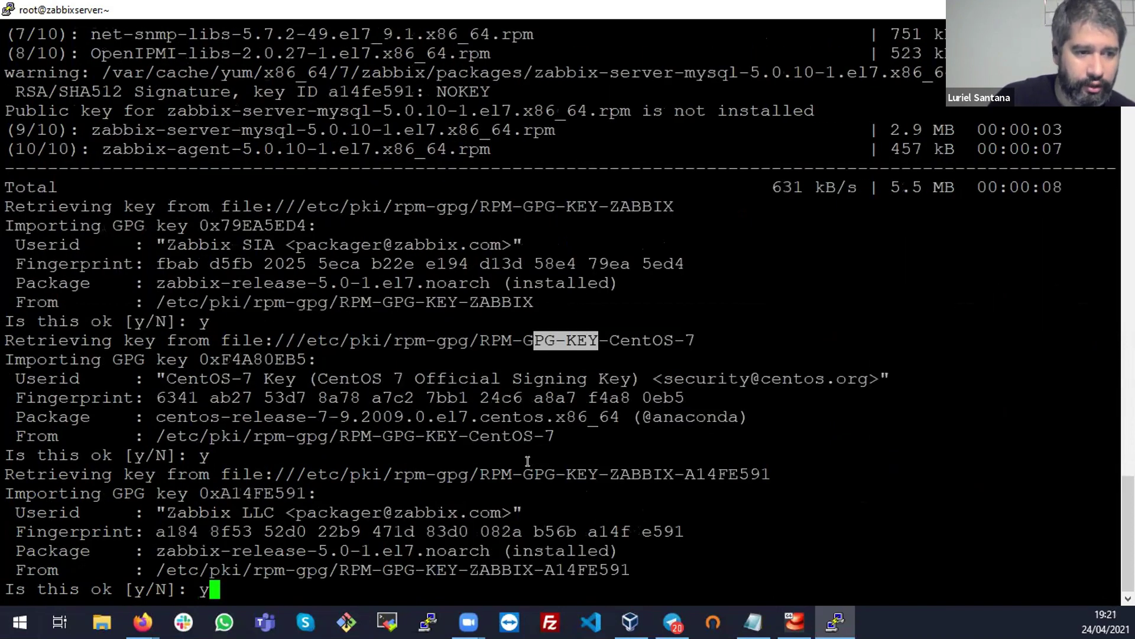
{"action": "key", "text": "Return"}
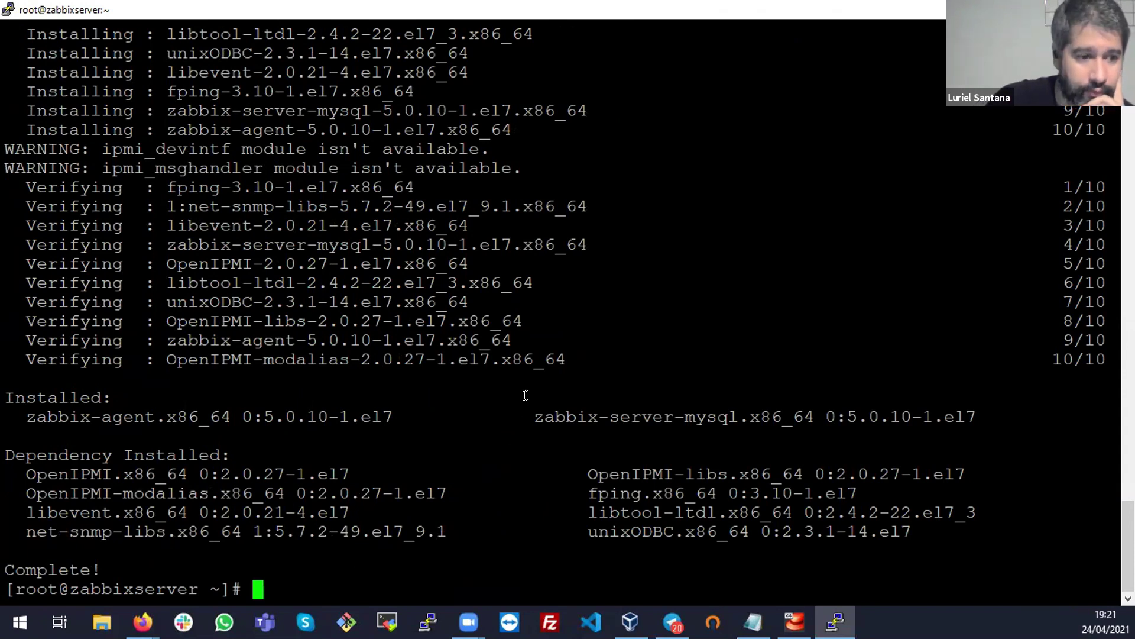
{"action": "left_click_drag", "start_coordinate": [127, 568], "coordinate": [6, 396]}
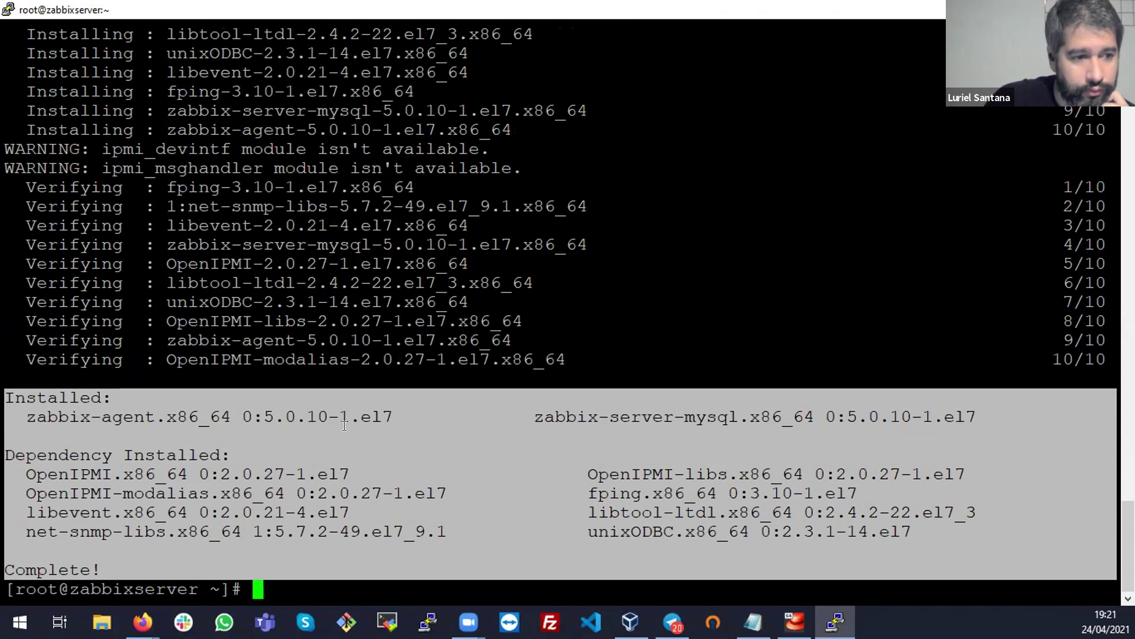
Copy 'yum install centos-release-scl' from the Zabbix download page and run it in PuTTY
{"action": "left_click", "coordinate": [143, 622]}
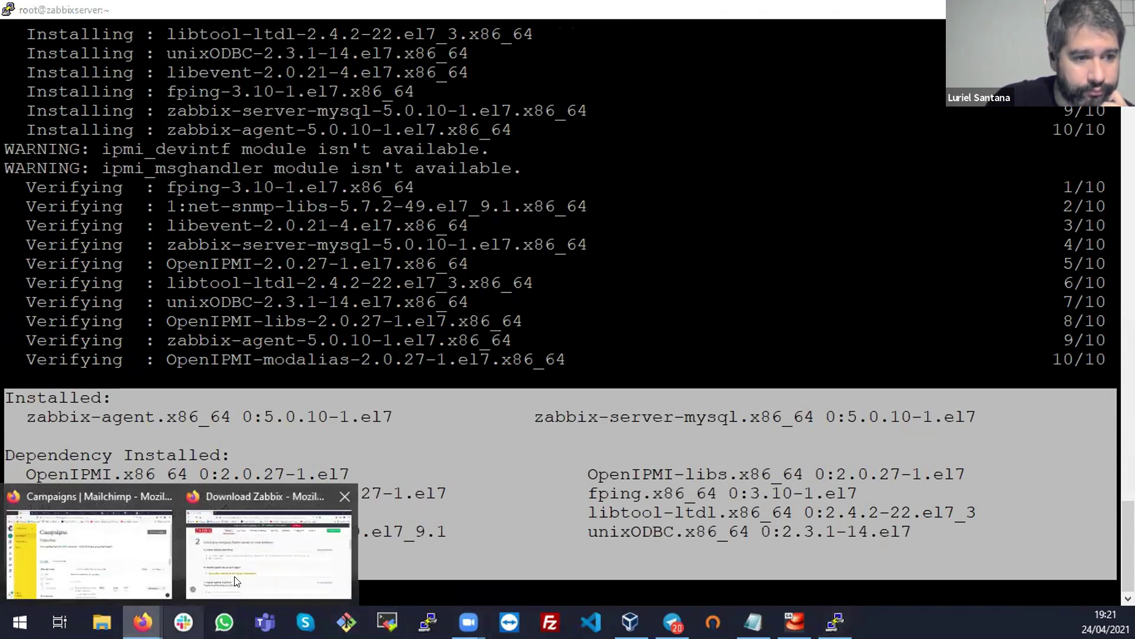
{"action": "left_click", "coordinate": [235, 582]}
{"action": "scroll", "coordinate": [431, 459], "scroll_direction": "down", "scroll_amount": 3}
{"action": "left_click", "coordinate": [237, 387]}
{"action": "left_click_drag", "start_coordinate": [381, 388], "coordinate": [153, 387]}
{"action": "right_click", "coordinate": [191, 401]}
{"action": "left_click", "coordinate": [195, 407]}
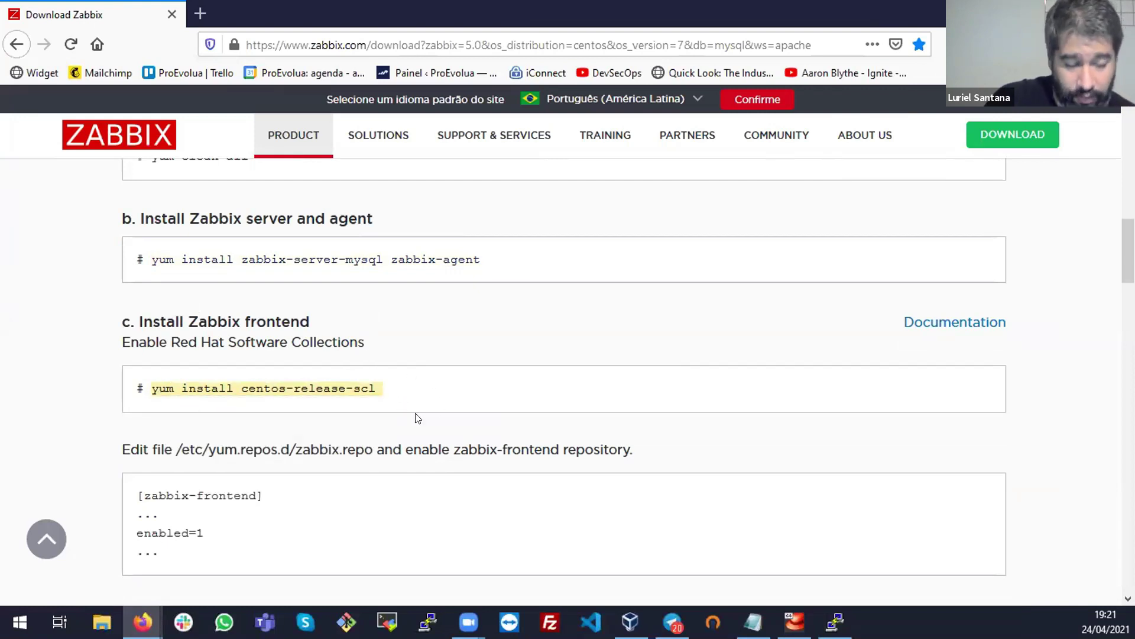
{"action": "key", "text": "alt+Tab"}
{"action": "right_click", "coordinate": [497, 394]}
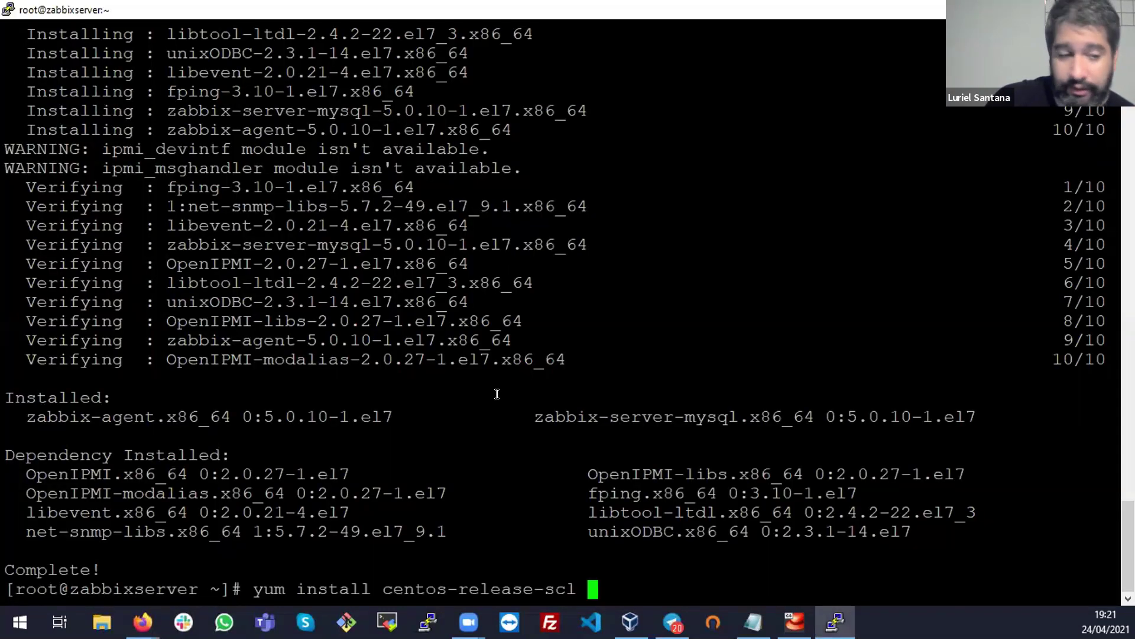
{"action": "key", "text": "BackSpace"}
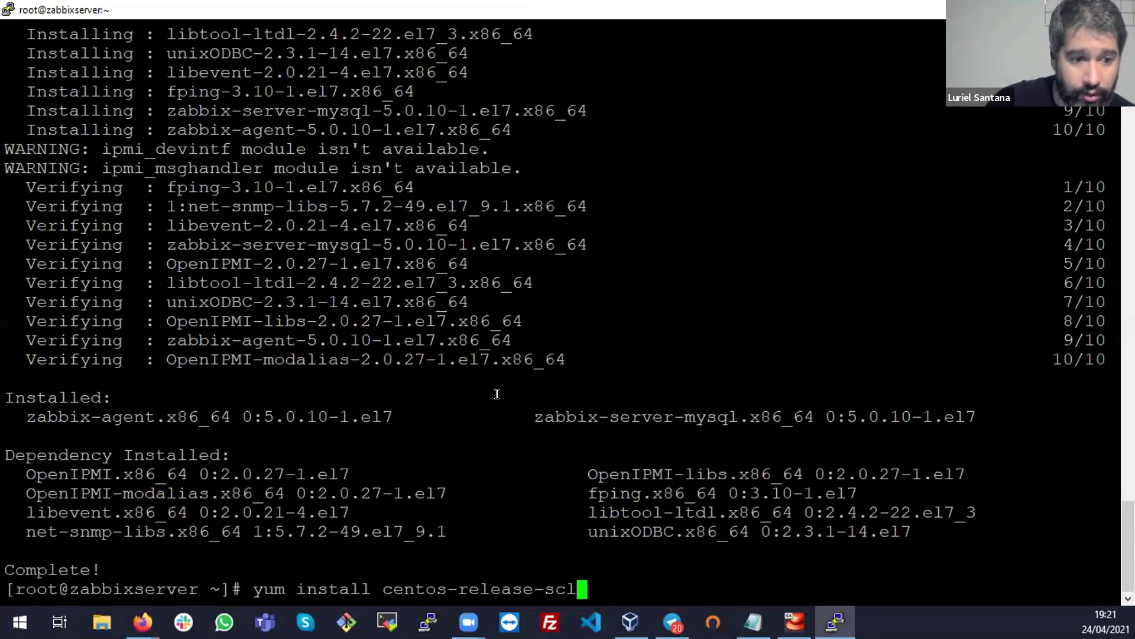
{"action": "key", "text": "Return"}
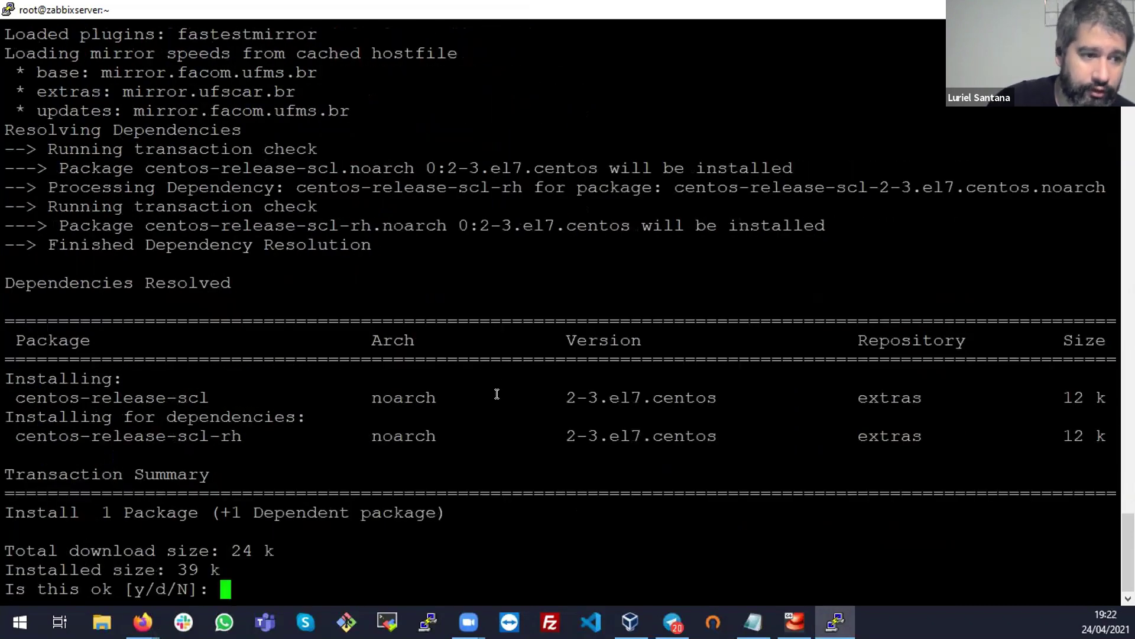
Confirm installing centos-release-scl with y, then go back to the Zabbix download page
{"action": "triple_click", "coordinate": [143, 391]}
{"action": "left_click", "coordinate": [143, 387]}
{"action": "double_click", "coordinate": [143, 385]}
{"action": "type", "text": "y"}
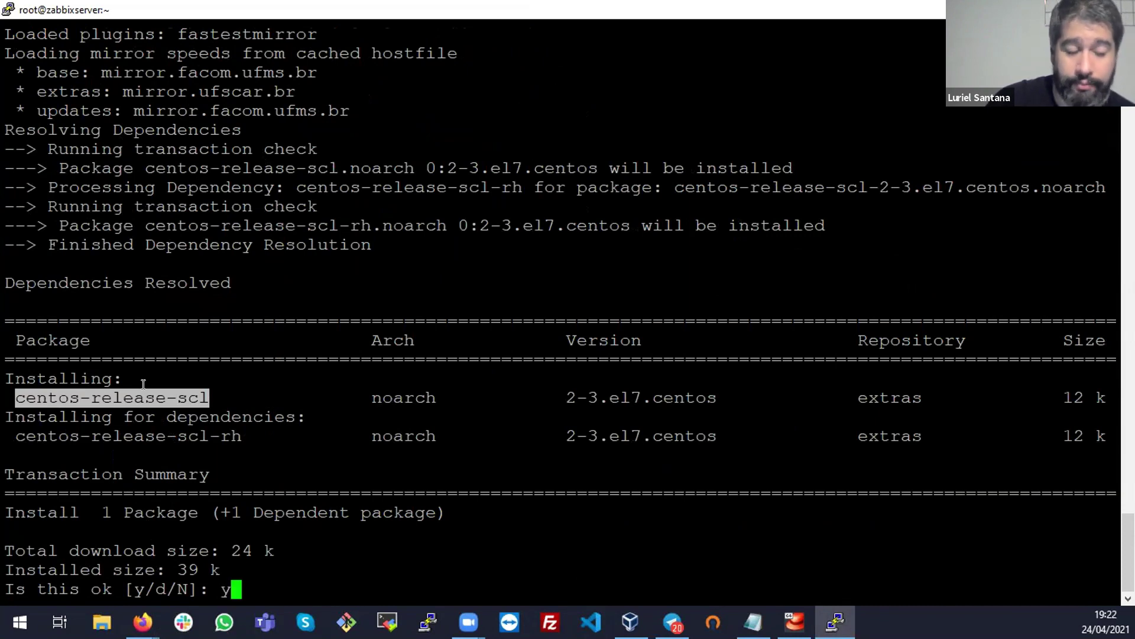
{"action": "key", "text": "Return"}
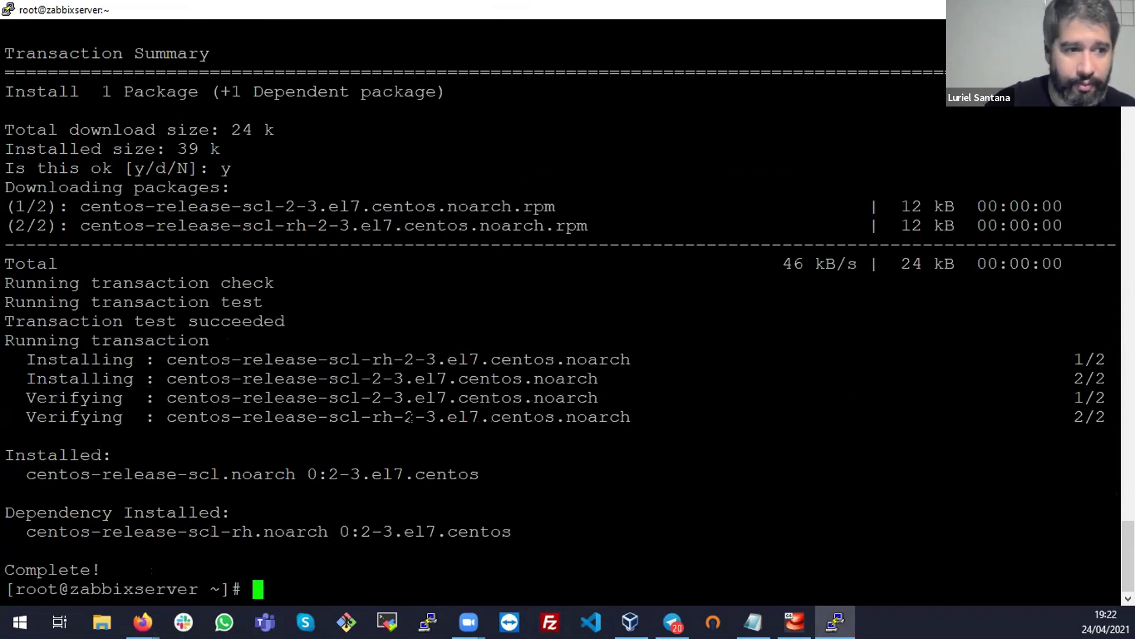
{"action": "key", "text": "alt+Tab"}
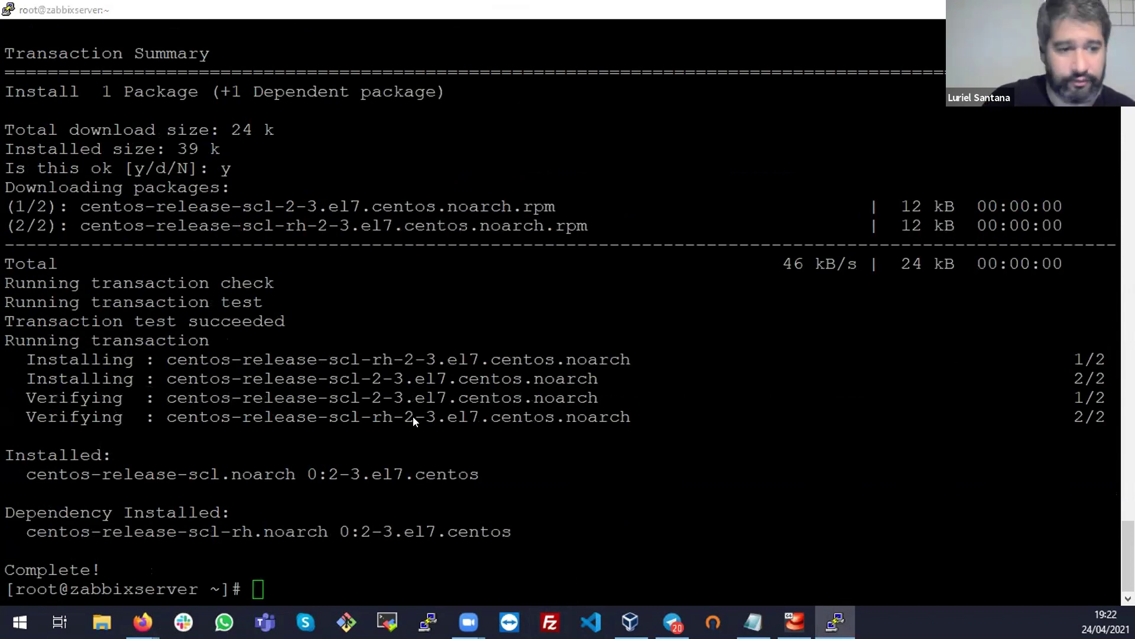
{"action": "scroll", "coordinate": [414, 414], "scroll_direction": "down", "scroll_amount": 3}
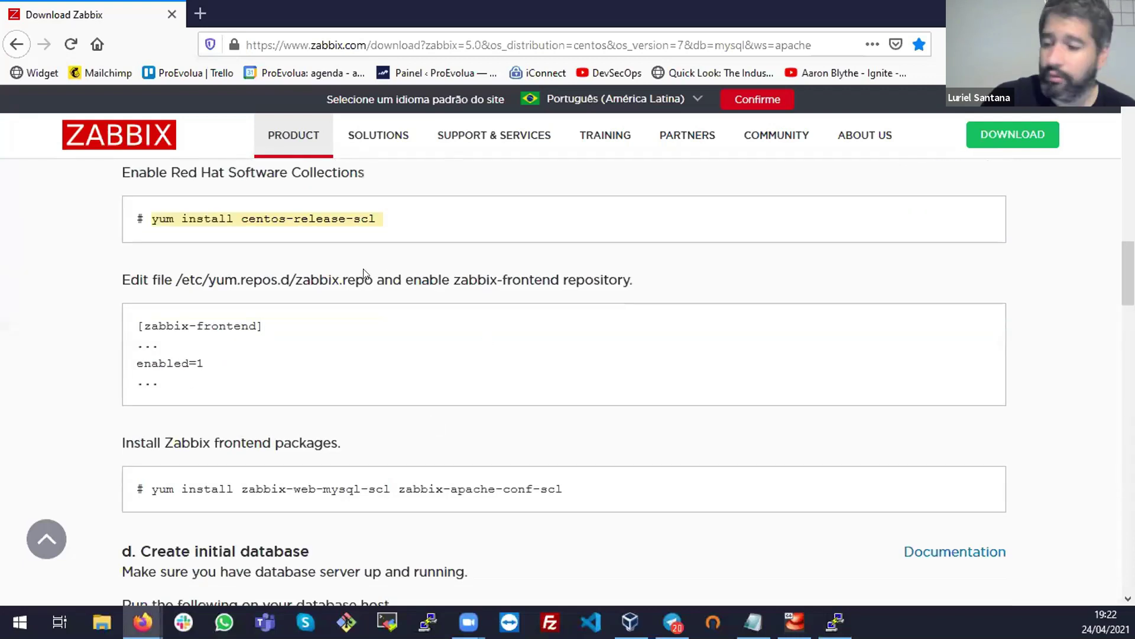
Read the Zabbix instructions for enabling the [zabbix-frontend] repository in zabbix.repo
{"action": "key", "text": "alt+Tab"}
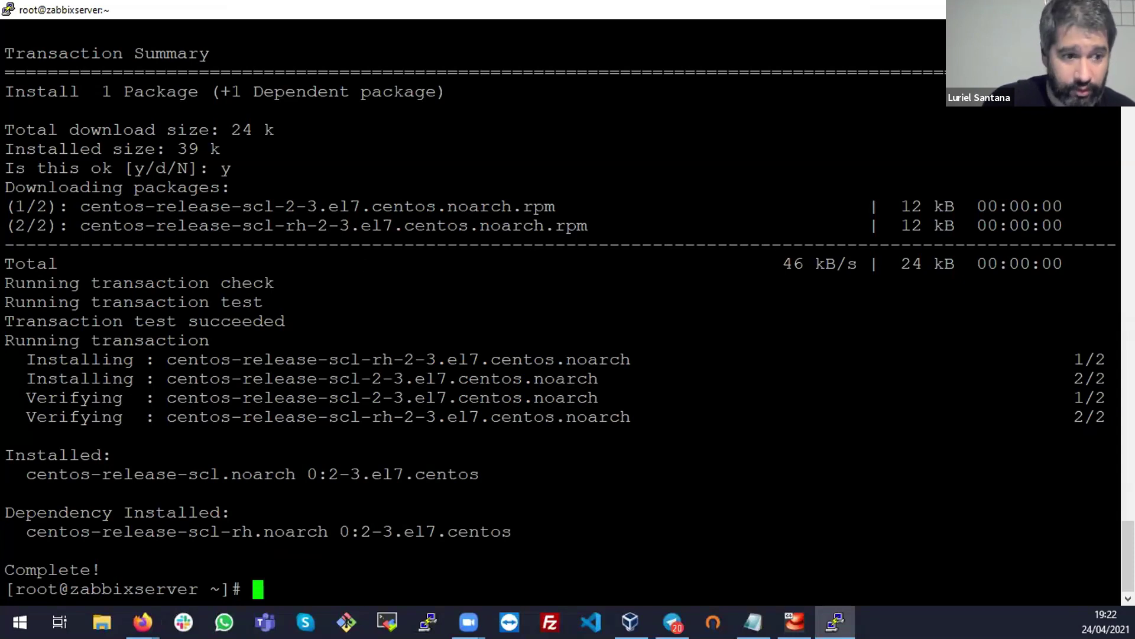
{"action": "key", "text": "alt+Tab"}
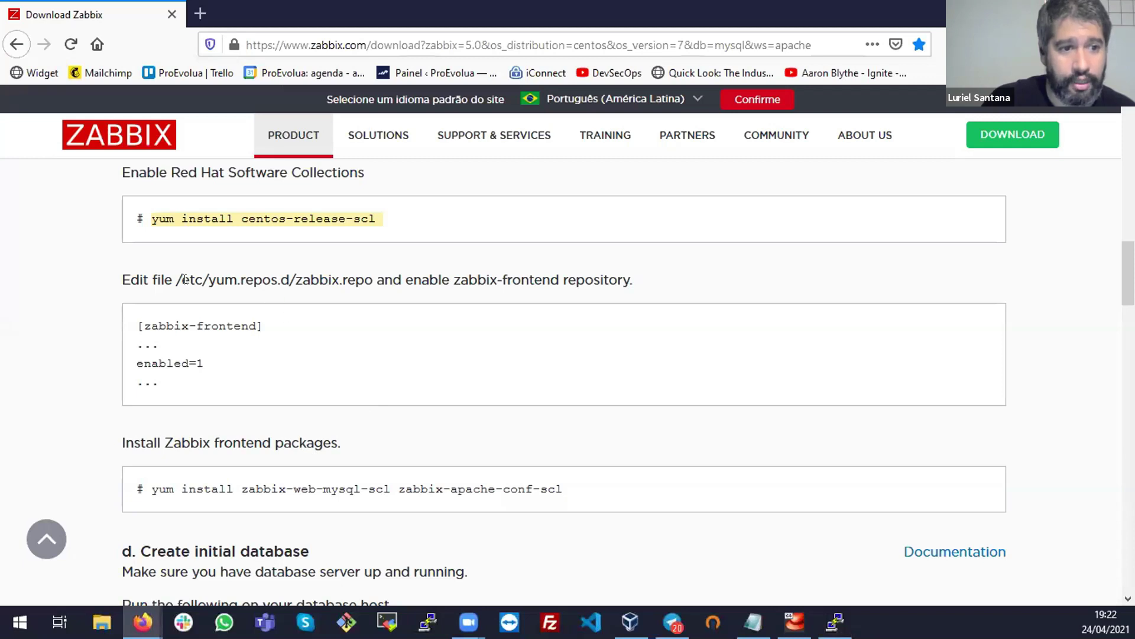
{"action": "triple_click", "coordinate": [201, 313]}
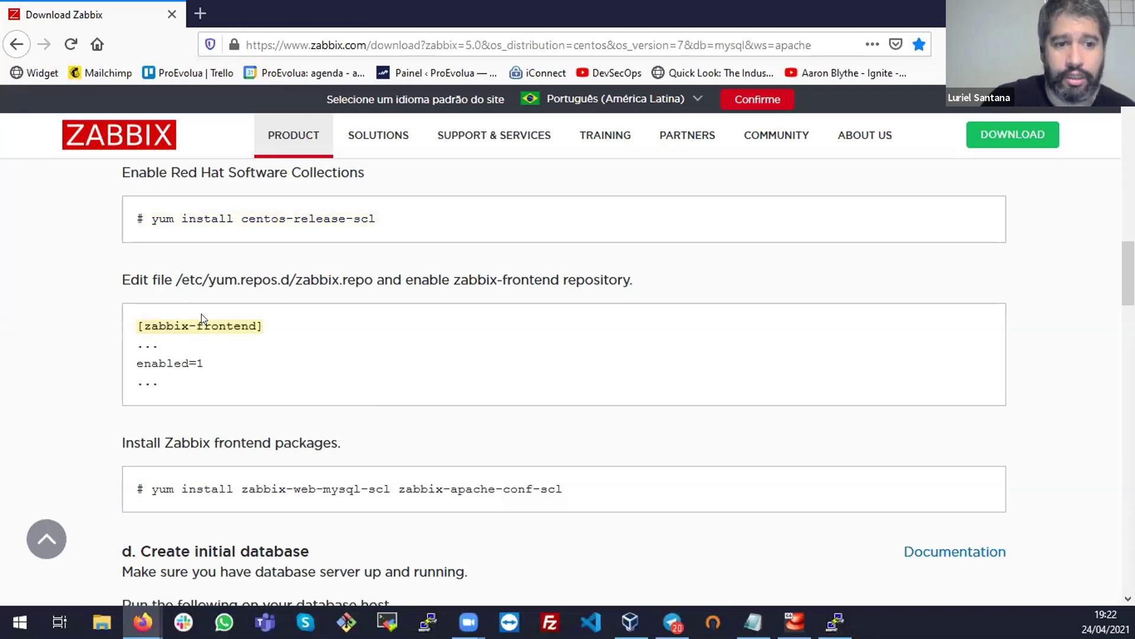
{"action": "double_click", "coordinate": [201, 314]}
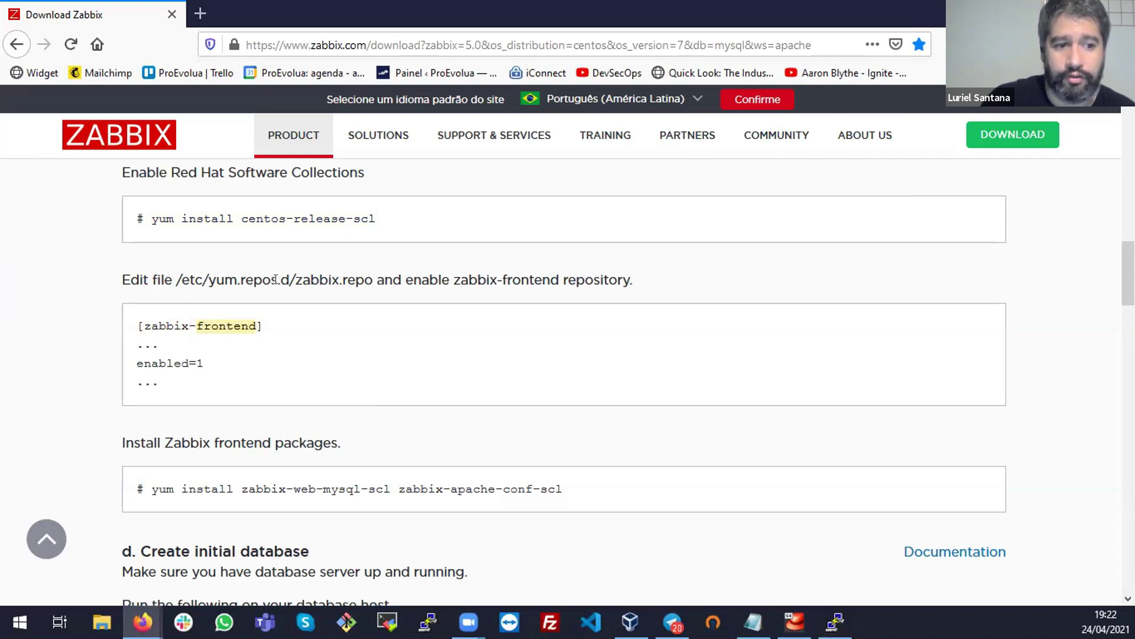
{"action": "triple_click", "coordinate": [305, 273]}
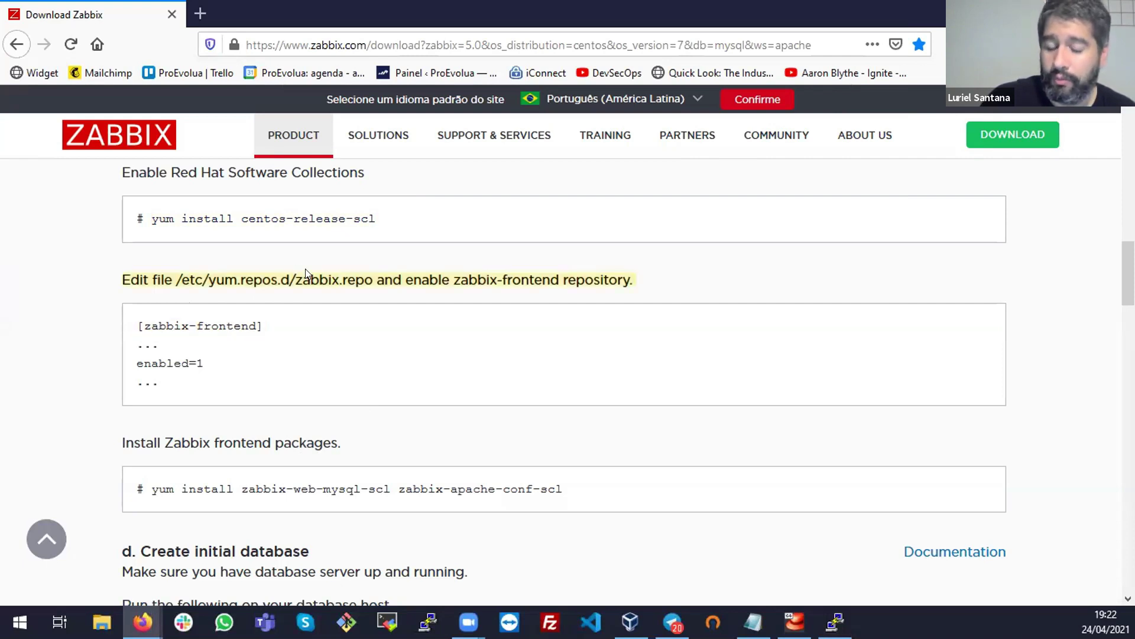
{"action": "triple_click", "coordinate": [237, 322]}
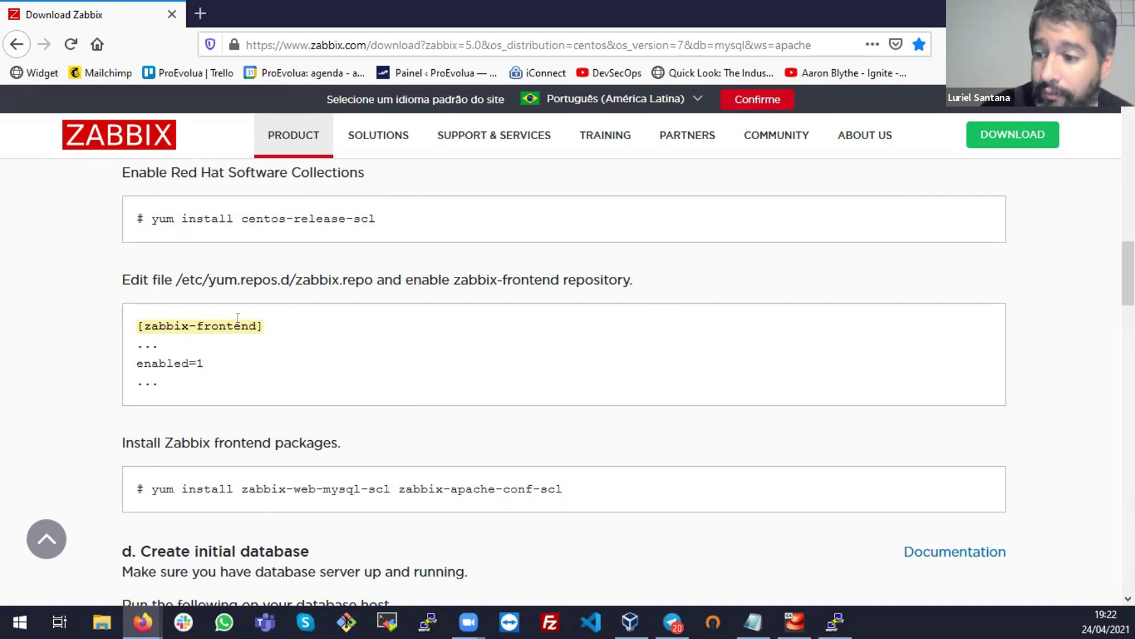
{"action": "left_click_drag", "start_coordinate": [501, 486], "coordinate": [491, 485]}
{"action": "triple_click", "coordinate": [491, 485]}
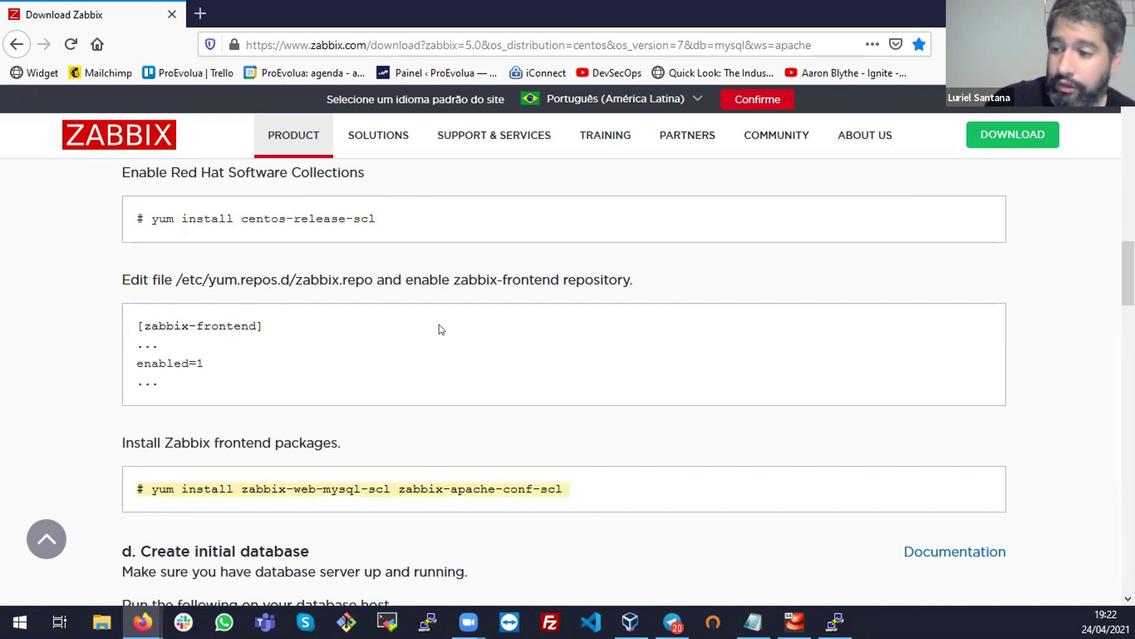
Copy /etc/yum.repos.d/zabbix.repo from the page and paste it at the PuTTY root prompt
{"action": "left_click_drag", "start_coordinate": [372, 280], "coordinate": [171, 275]}
{"action": "right_click", "coordinate": [178, 283]}
{"action": "left_click", "coordinate": [237, 294]}
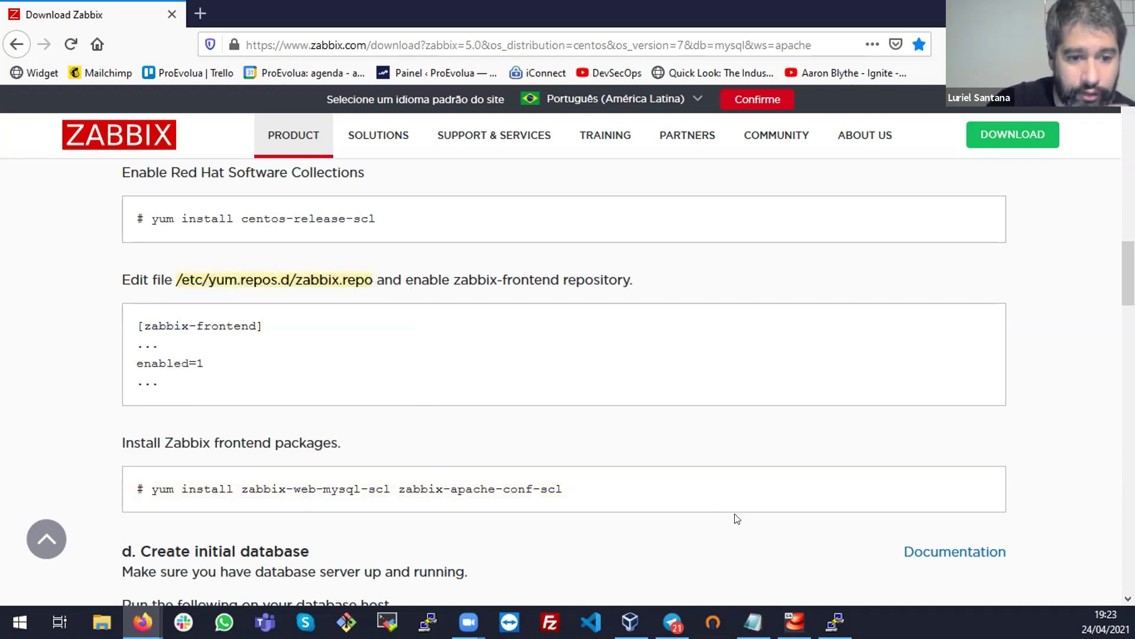
{"action": "left_click", "coordinate": [835, 621]}
{"action": "right_click", "coordinate": [527, 343]}
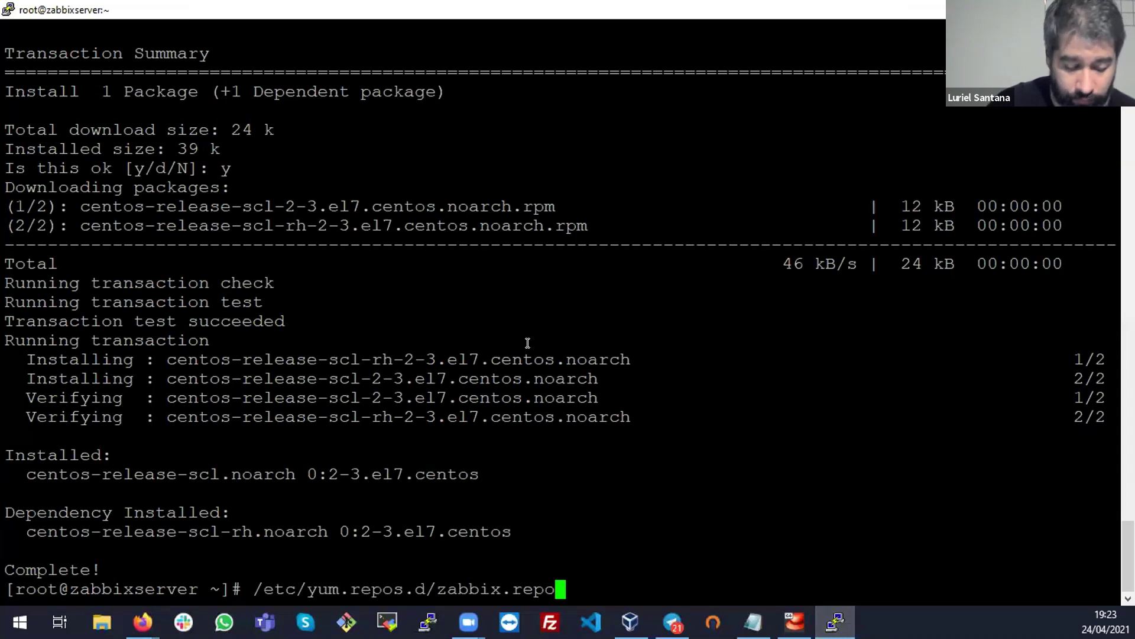
Open zabbix.repo in vi, change the frontend enabled=0 to enabled=1, and save with :wq!
{"action": "key", "text": "Home"}
{"action": "type", "text": "vim"}
{"action": "key", "text": "BackSpace"}
{"action": "key", "text": "BackSpace"}
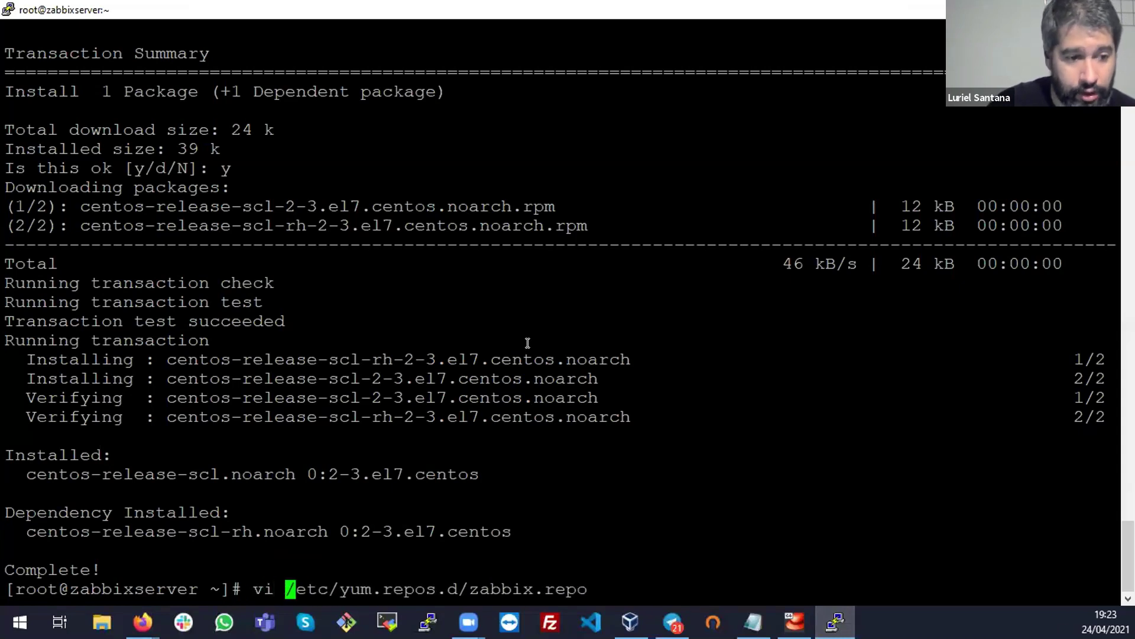
{"action": "key", "text": "Return"}
{"action": "key", "text": "Down"}
{"action": "key", "text": "Down"}
{"action": "key", "text": "Down"}
{"action": "key", "text": "Down"}
{"action": "key", "text": "Down"}
{"action": "key", "text": "Down"}
{"action": "key", "text": "Down"}
{"action": "key", "text": "Down"}
{"action": "key", "text": "Down"}
{"action": "key", "text": "Down"}
{"action": "key", "text": "Right"}
{"action": "key", "text": "End"}
{"action": "key", "text": "a"}
{"action": "key", "text": "BackSpace"}
{"action": "type", "text": "1"}
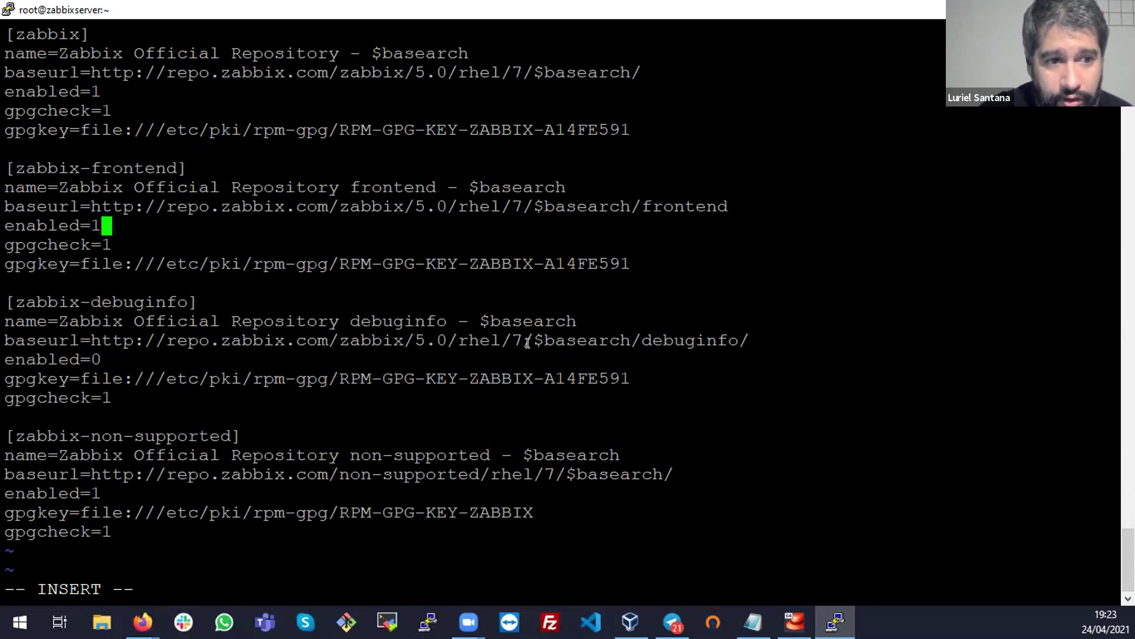
{"action": "key", "text": "Escape"}
{"action": "type", "text": ":wq!"}
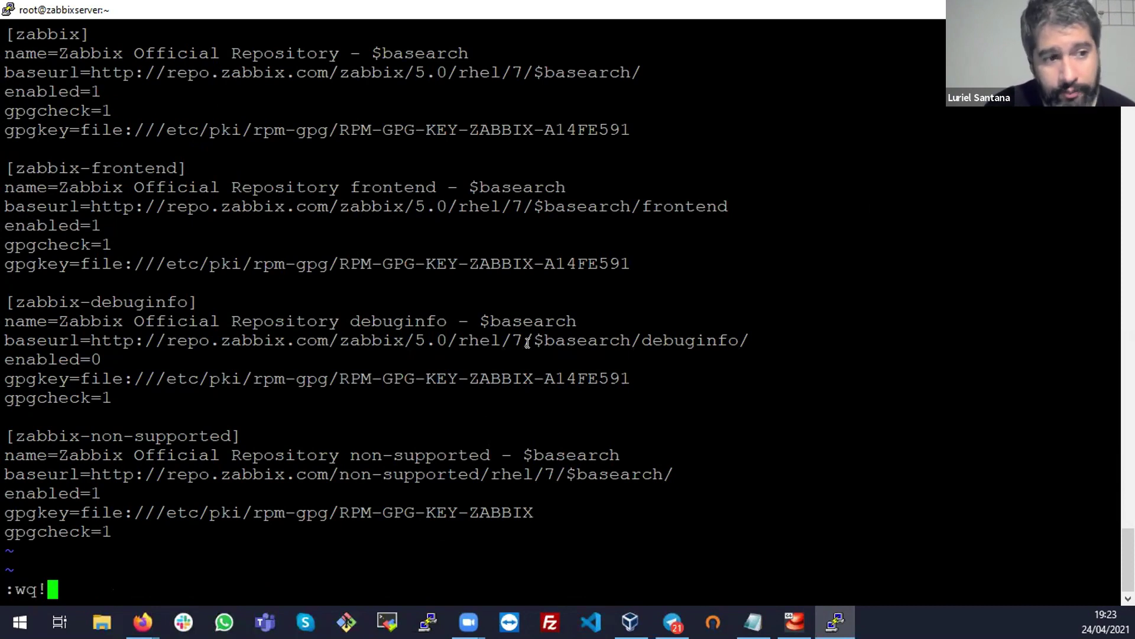
{"action": "key", "text": "Return"}
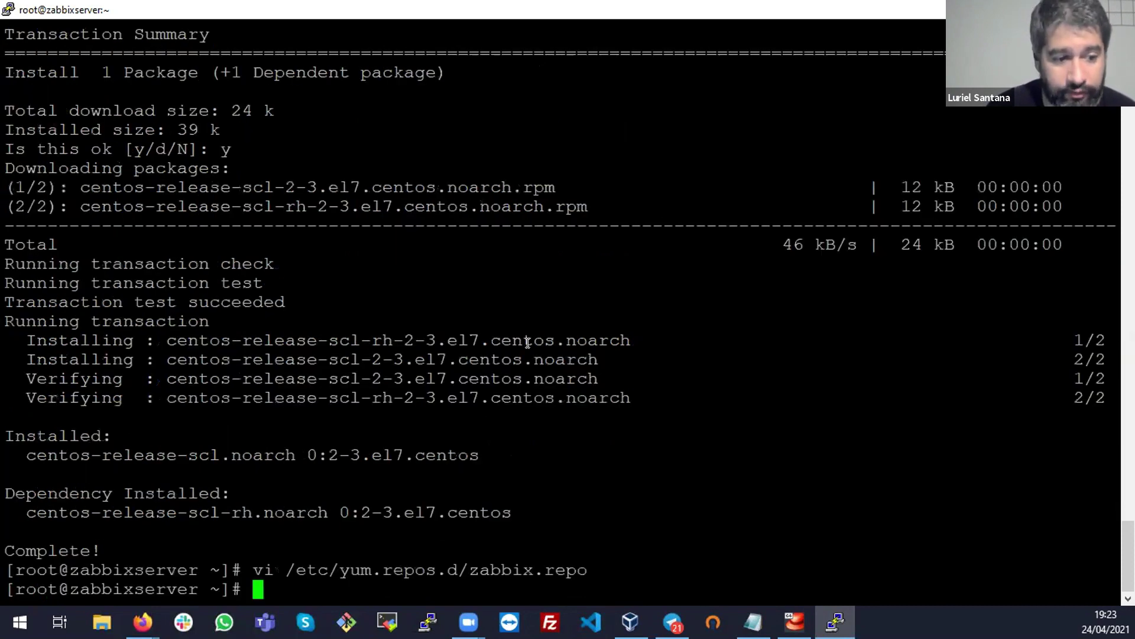
Copy the zabbix-web-mysql-scl and zabbix-apache-conf-scl install command from the page and run it in PuTTY
{"action": "key", "text": "alt+Tab"}
{"action": "left_click_drag", "start_coordinate": [566, 489], "coordinate": [149, 489]}
{"action": "right_click", "coordinate": [154, 493]}
{"action": "left_click", "coordinate": [190, 500]}
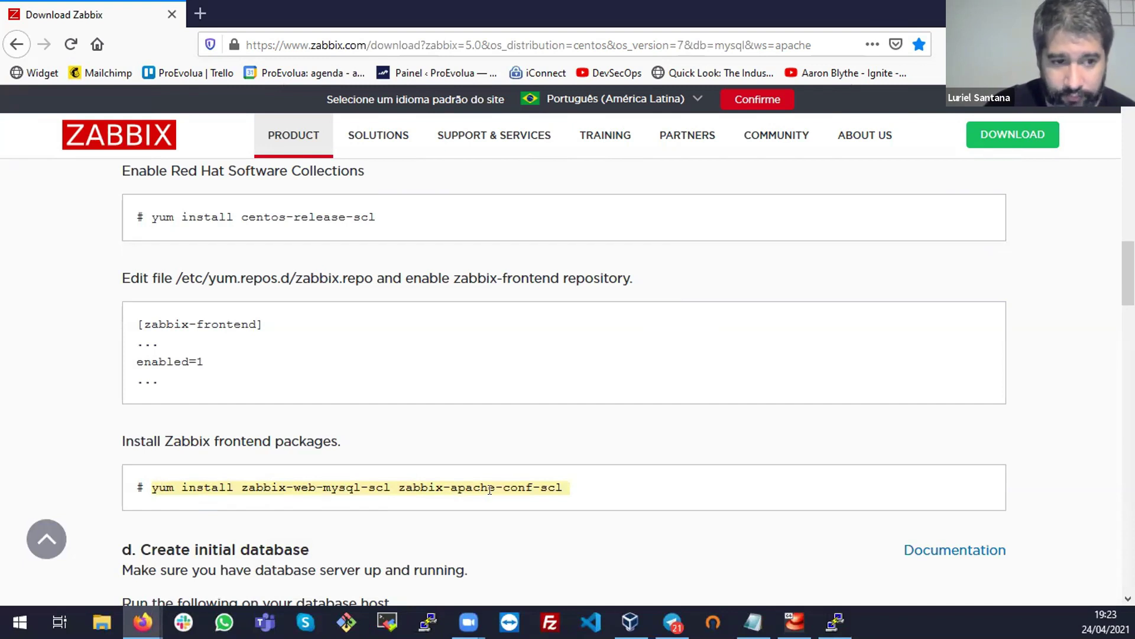
{"action": "key", "text": "alt+Tab"}
{"action": "right_click", "coordinate": [610, 411]}
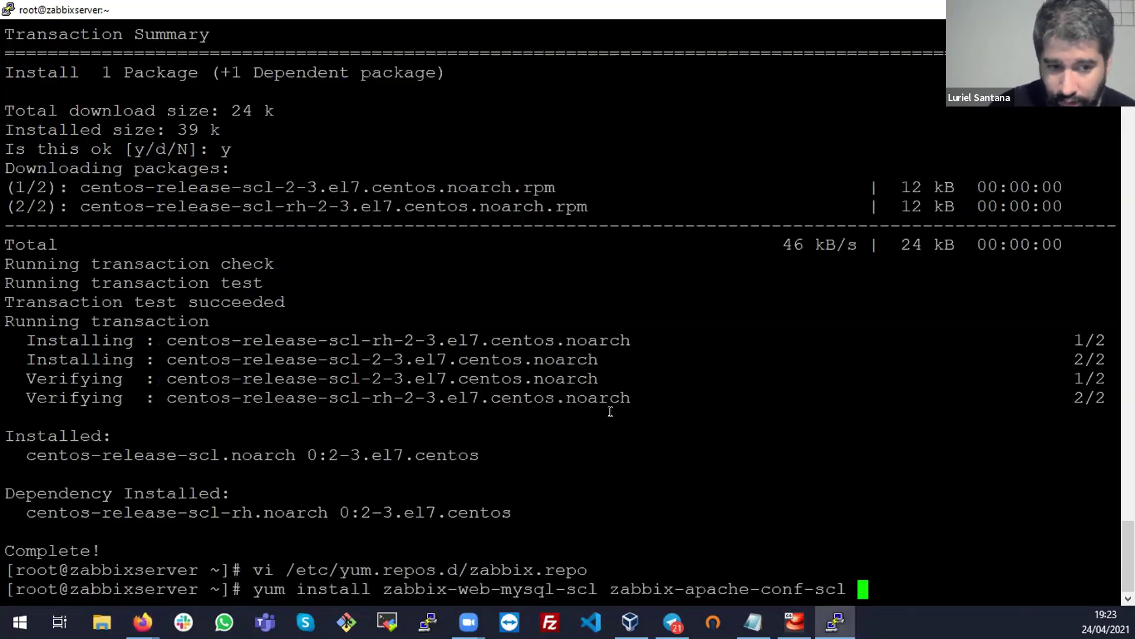
{"action": "key", "text": "Return"}
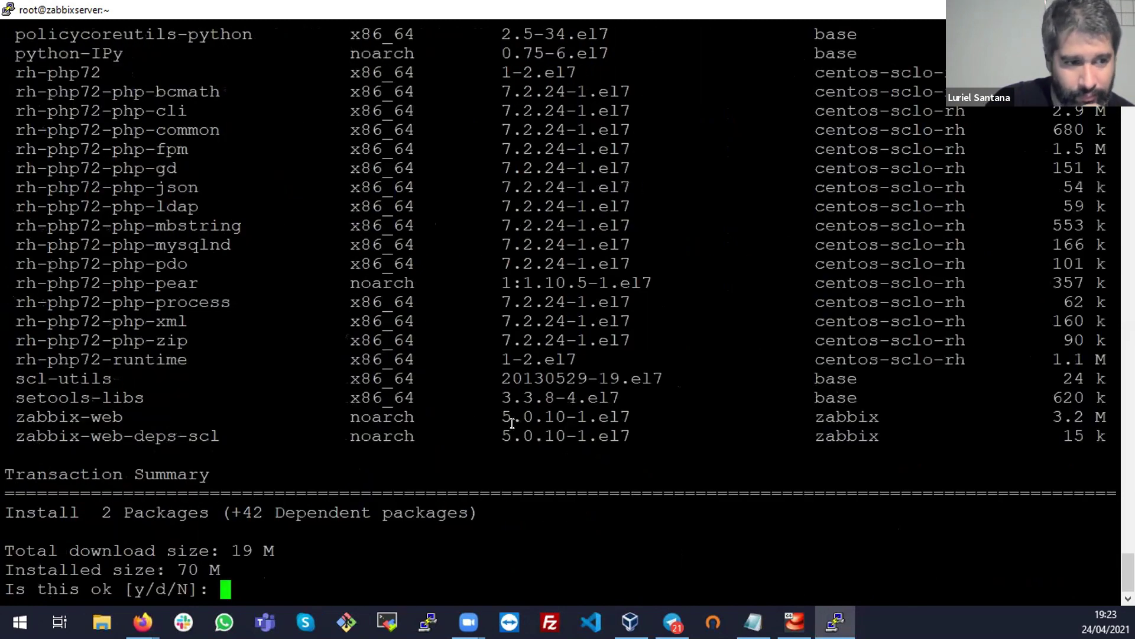
Review the frontend transaction's package list, including the rh-php72 packages and python-IPy
{"action": "scroll", "coordinate": [208, 279], "scroll_direction": "up", "scroll_amount": 10}
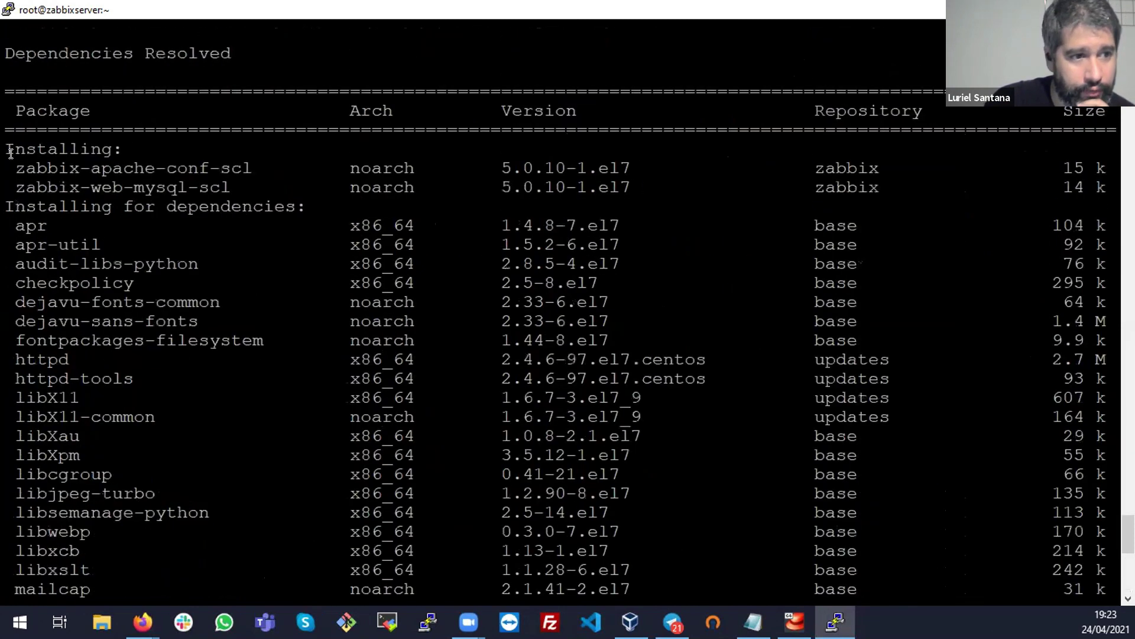
{"action": "left_click_drag", "start_coordinate": [396, 179], "coordinate": [402, 188]}
{"action": "scroll", "coordinate": [443, 334], "scroll_direction": "down", "scroll_amount": 5}
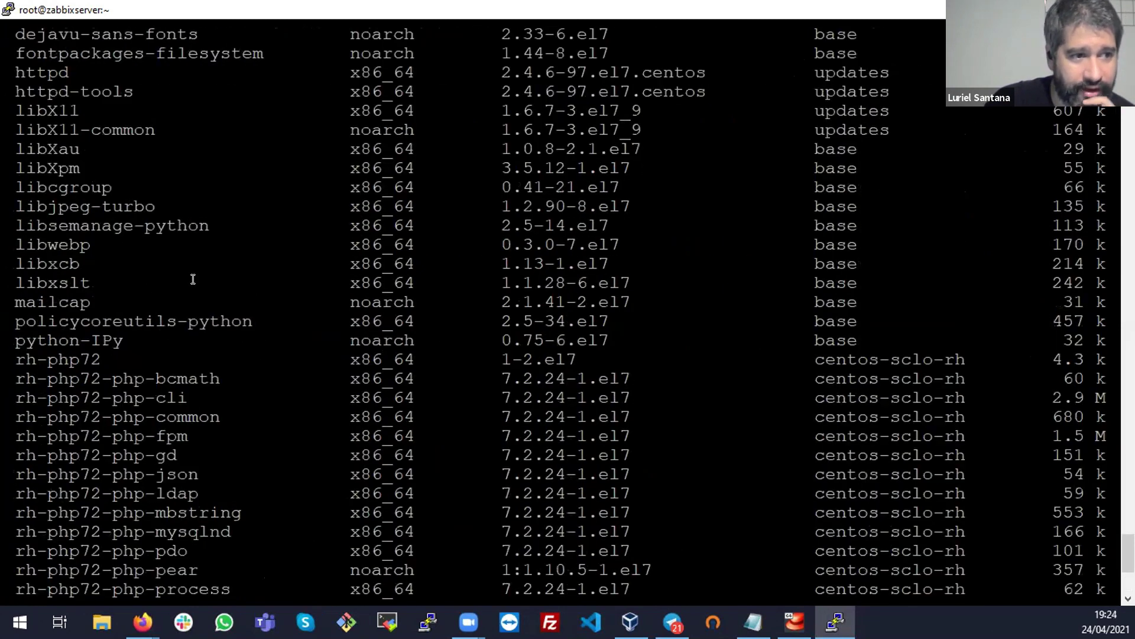
{"action": "scroll", "coordinate": [239, 302], "scroll_direction": "down", "scroll_amount": 5}
{"action": "left_click_drag", "start_coordinate": [445, 322], "coordinate": [5, 67]}
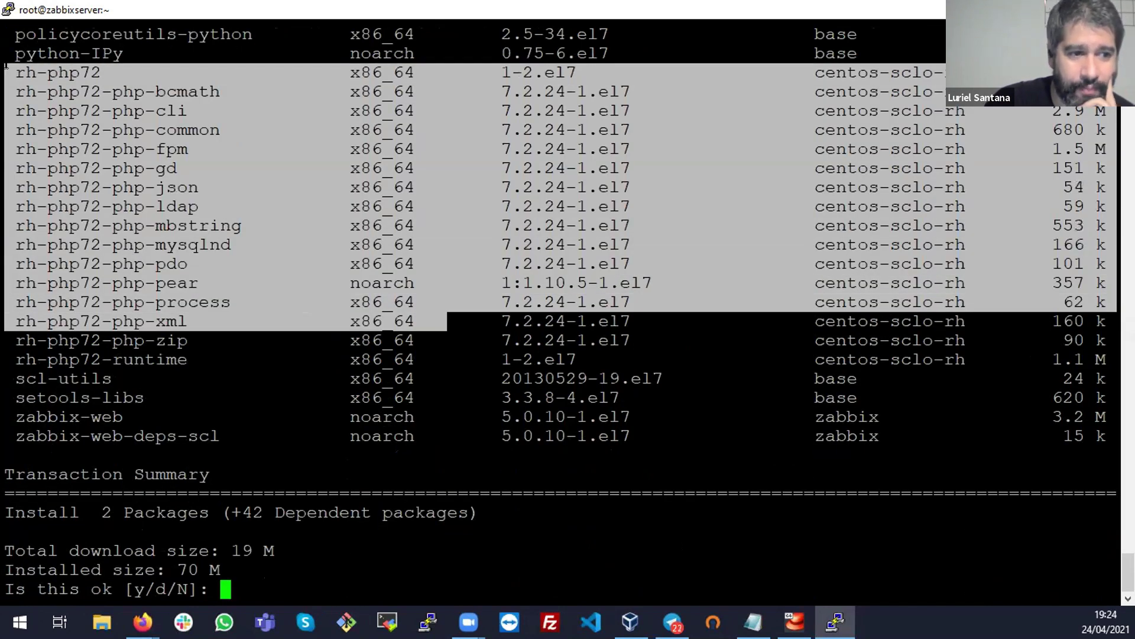
{"action": "left_click", "coordinate": [382, 187]}
{"action": "left_click_drag", "start_coordinate": [1098, 358], "coordinate": [5, 73]}
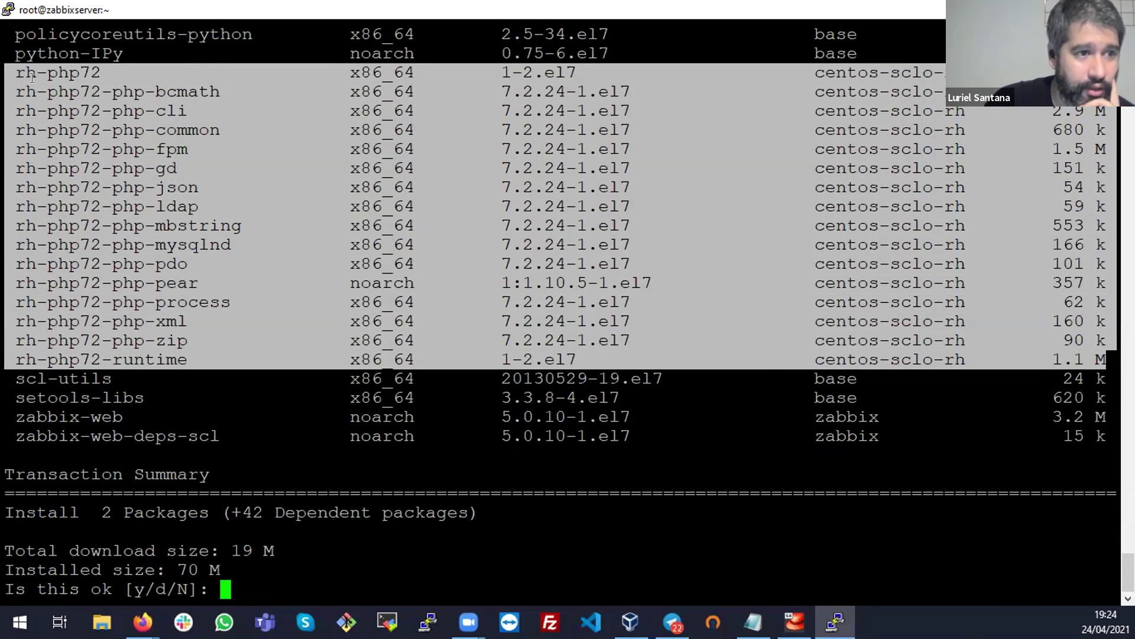
{"action": "left_click", "coordinate": [78, 89]}
{"action": "triple_click", "coordinate": [77, 53]}
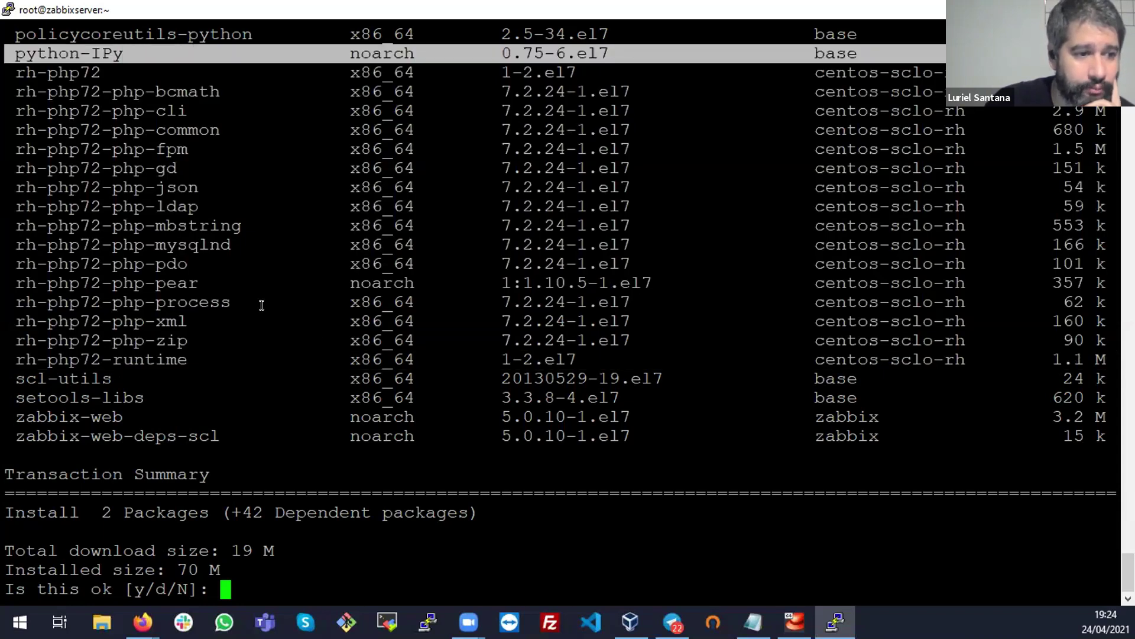
{"action": "left_click_drag", "start_coordinate": [160, 283], "coordinate": [331, 436]}
{"action": "double_click", "coordinate": [381, 225]}
{"action": "left_click", "coordinate": [396, 543]}
Confirm the 44-package frontend install with y and bring the Zabbix download page back
{"action": "type", "text": "y"}
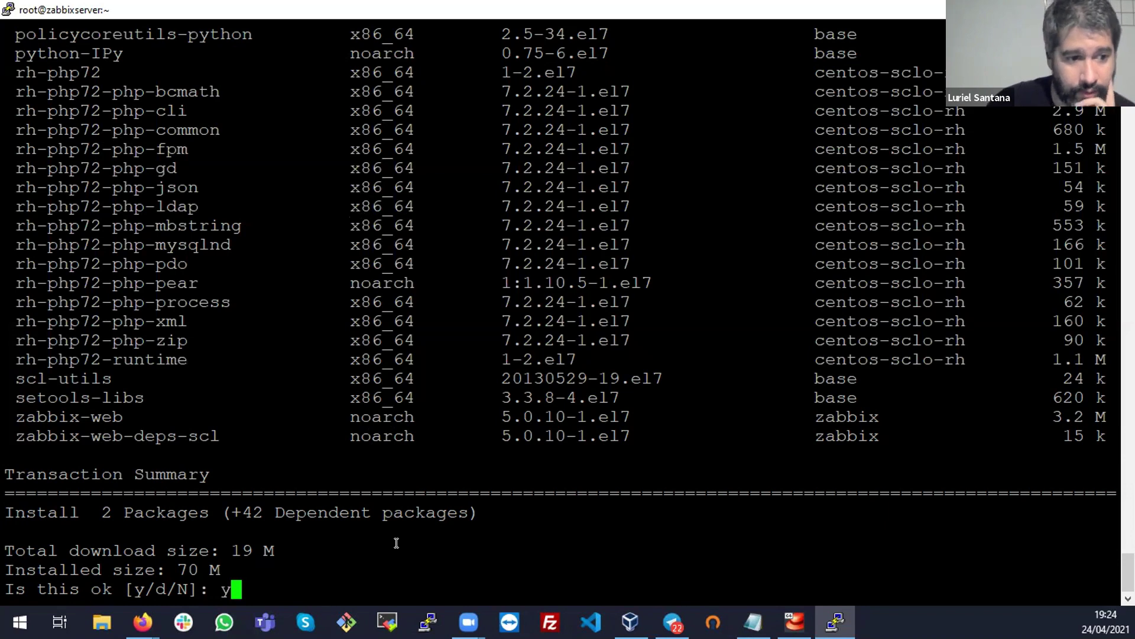
{"action": "key", "text": "Return"}
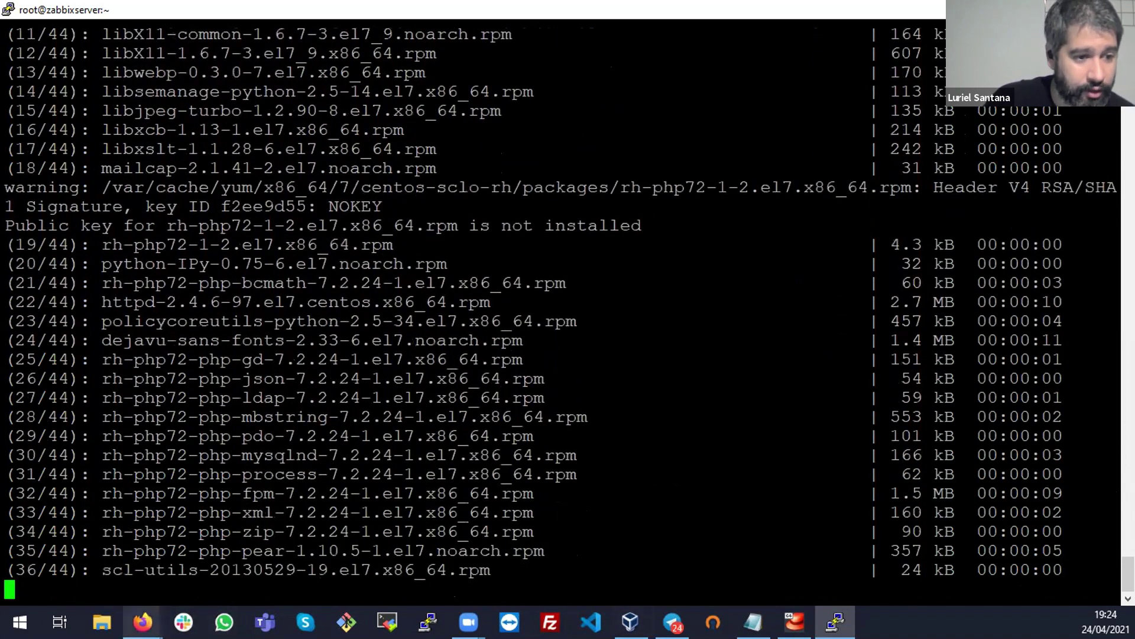
{"action": "mouse_move", "coordinate": [142, 621]}
{"action": "left_click", "coordinate": [269, 544]}
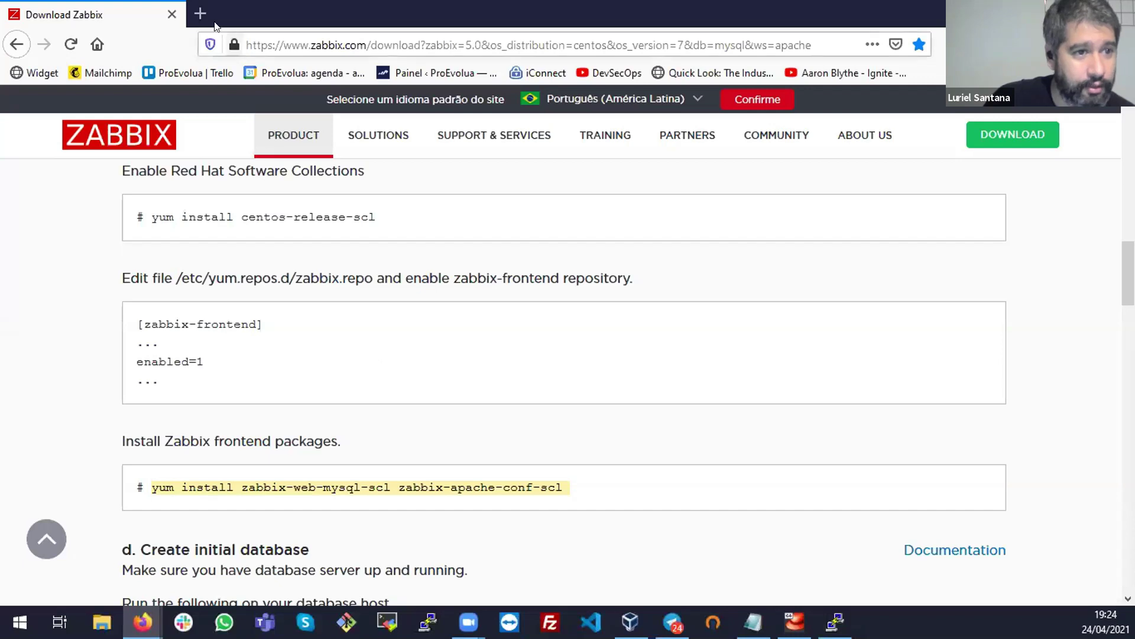
Open the Zabbix download page in a new tab and choose the Ubuntu platform
{"action": "left_click", "coordinate": [272, 33]}
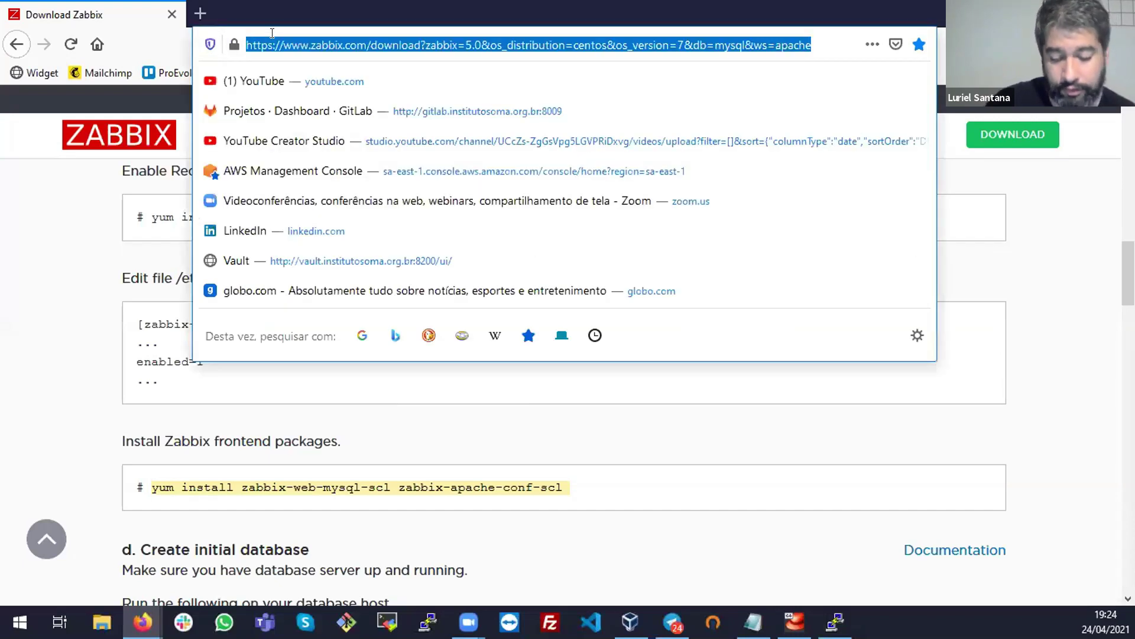
{"action": "key", "text": "ctrl+c"}
{"action": "key", "text": "ctrl+t"}
{"action": "key", "text": "ctrl+v"}
{"action": "key", "text": "Return"}
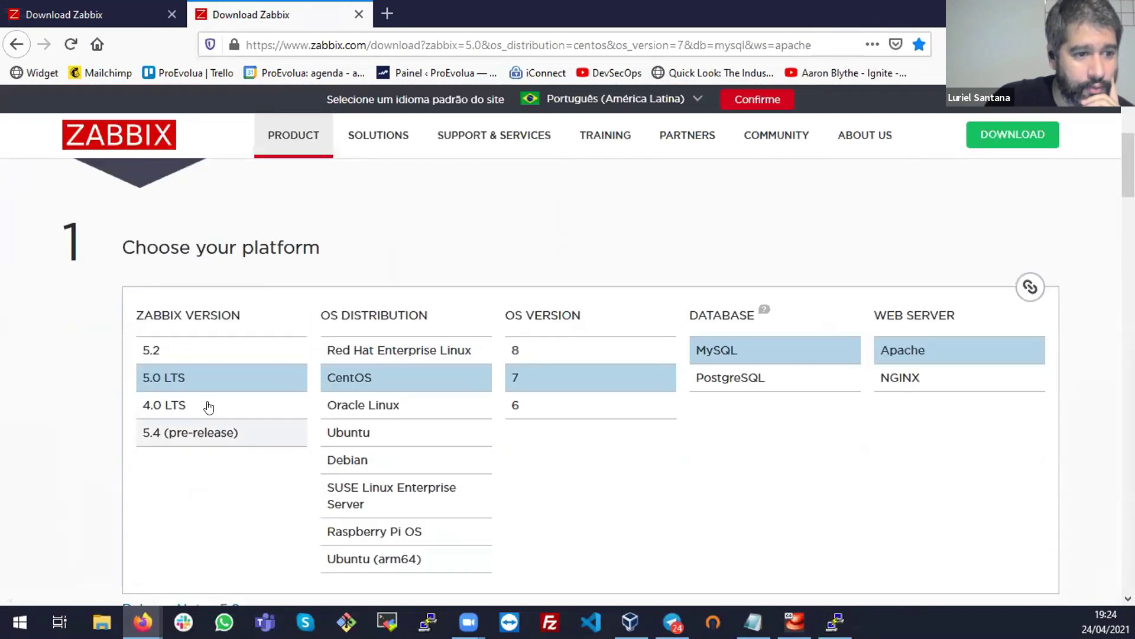
{"action": "left_click", "coordinate": [382, 433]}
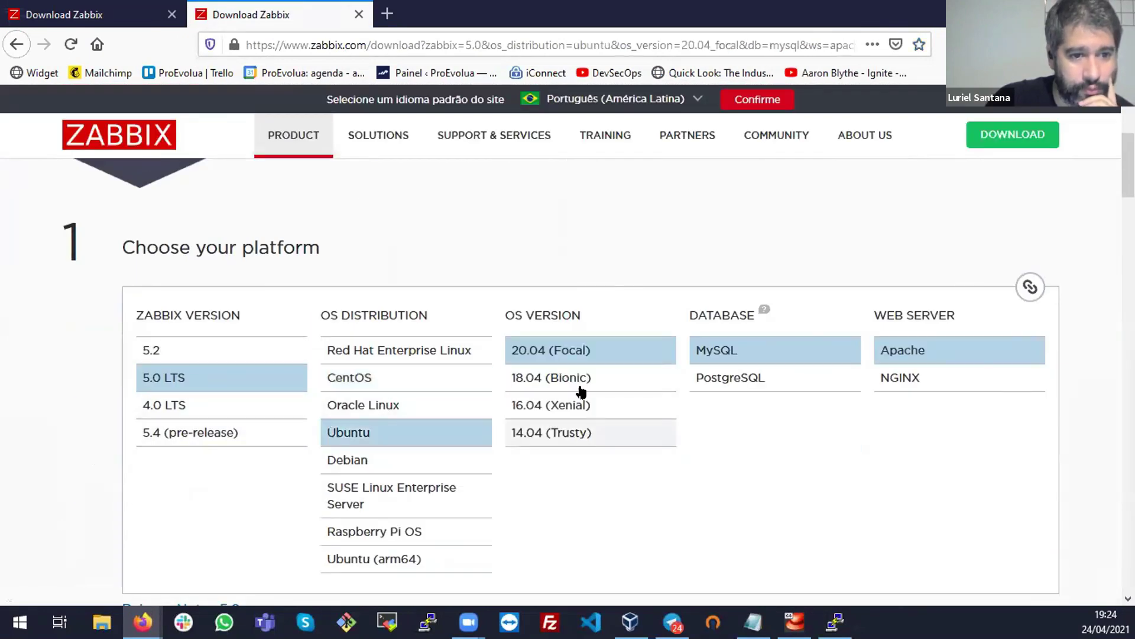
Review the Ubuntu repository installation commands, including the dpkg line
{"action": "scroll", "coordinate": [885, 419], "scroll_direction": "down", "scroll_amount": 4}
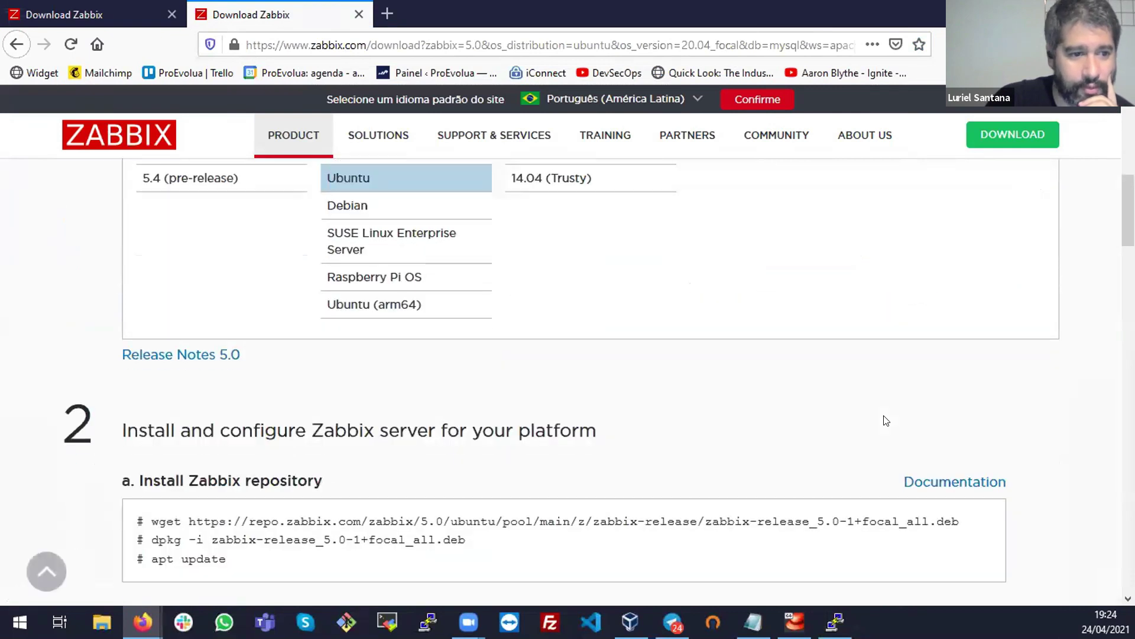
{"action": "scroll", "coordinate": [300, 345], "scroll_direction": "down", "scroll_amount": 3}
{"action": "left_click_drag", "start_coordinate": [236, 345], "coordinate": [946, 352]}
{"action": "double_click", "coordinate": [208, 365]}
{"action": "triple_click", "coordinate": [208, 365]}
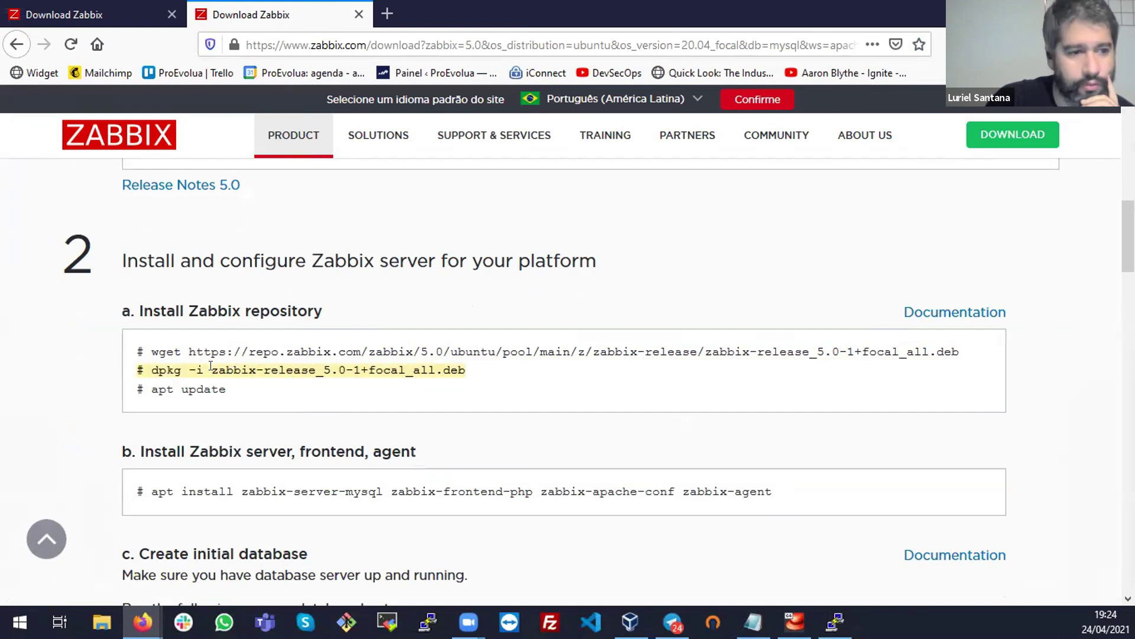
Examine the apt install command for the Zabbix server, frontend, apache and agent packages
{"action": "scroll", "coordinate": [208, 366], "scroll_direction": "down", "scroll_amount": 3}
{"action": "left_click_drag", "start_coordinate": [151, 220], "coordinate": [232, 220]}
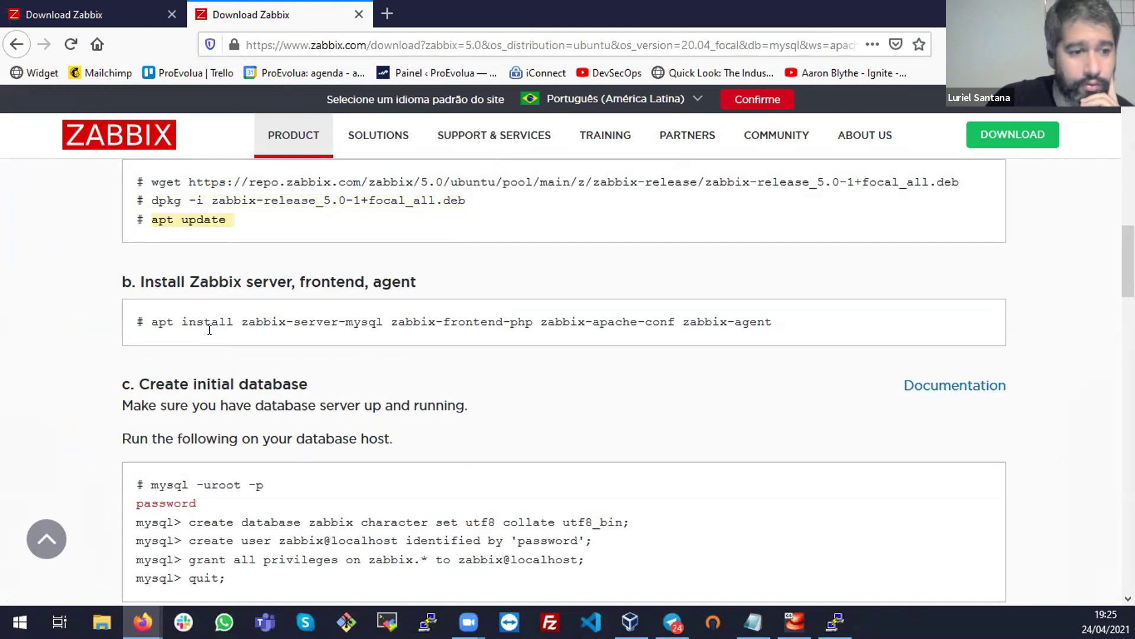
{"action": "left_click_drag", "start_coordinate": [152, 322], "coordinate": [886, 312]}
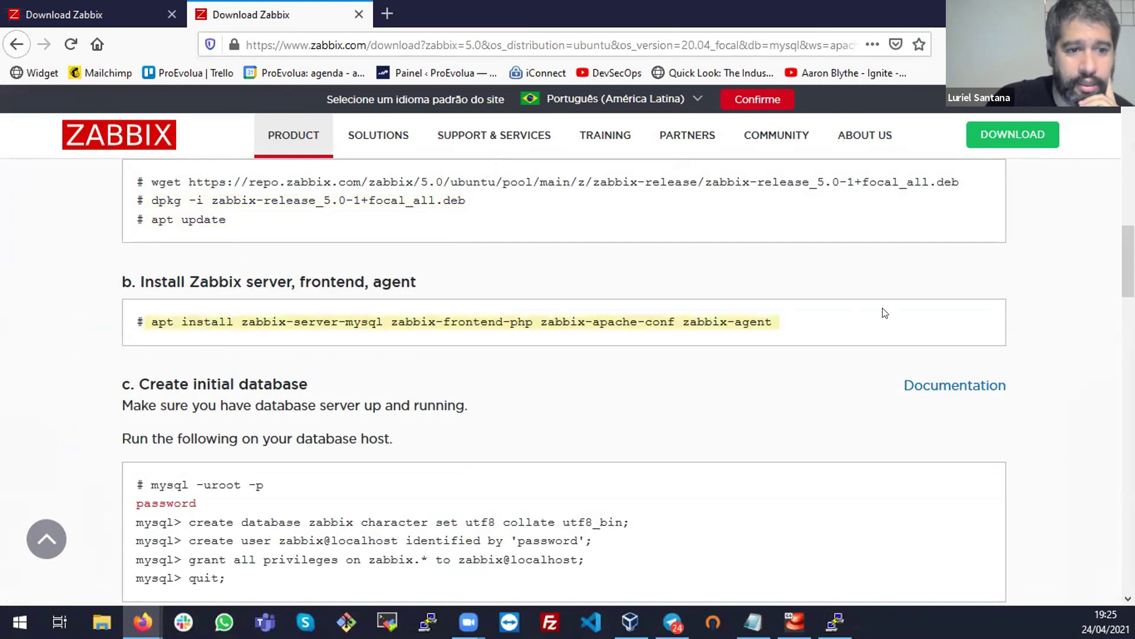
{"action": "left_click", "coordinate": [834, 312]}
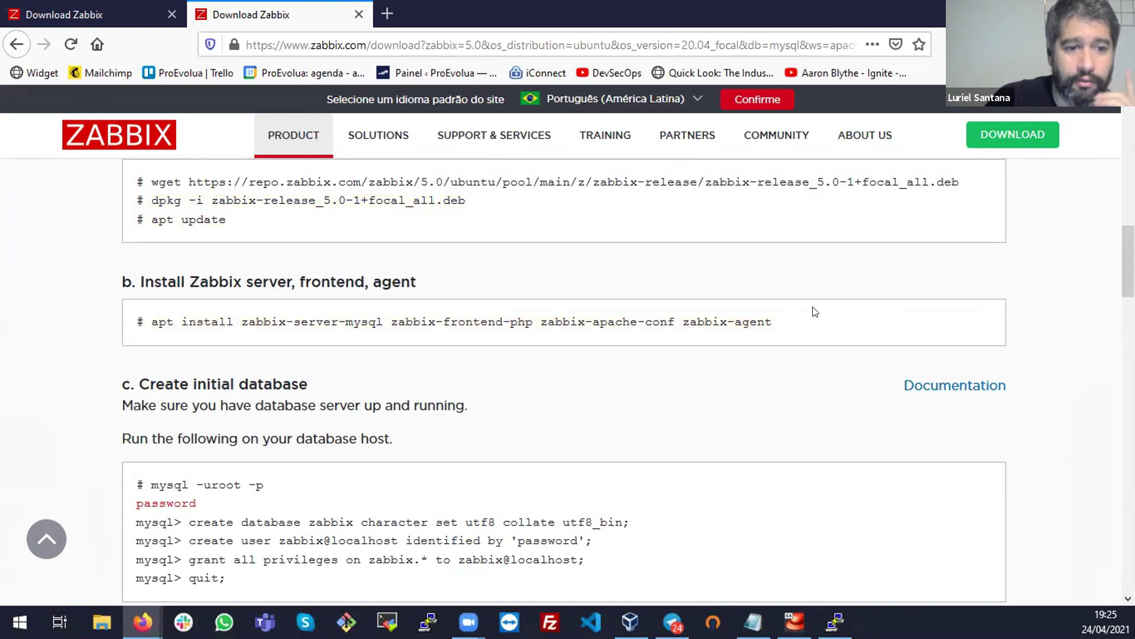
{"action": "triple_click", "coordinate": [324, 314]}
{"action": "triple_click", "coordinate": [466, 315]}
{"action": "left_click", "coordinate": [606, 318]}
{"action": "double_click", "coordinate": [617, 315]}
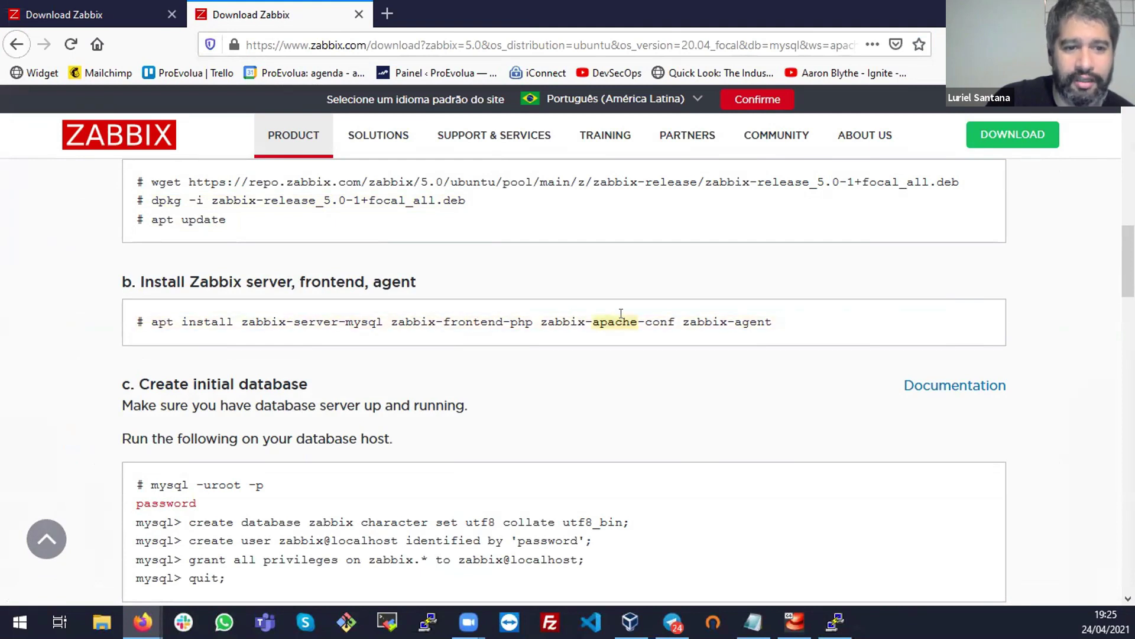
{"action": "left_click", "coordinate": [722, 319]}
{"action": "double_click", "coordinate": [723, 319]}
{"action": "left_click_drag", "start_coordinate": [786, 318], "coordinate": [156, 314]}
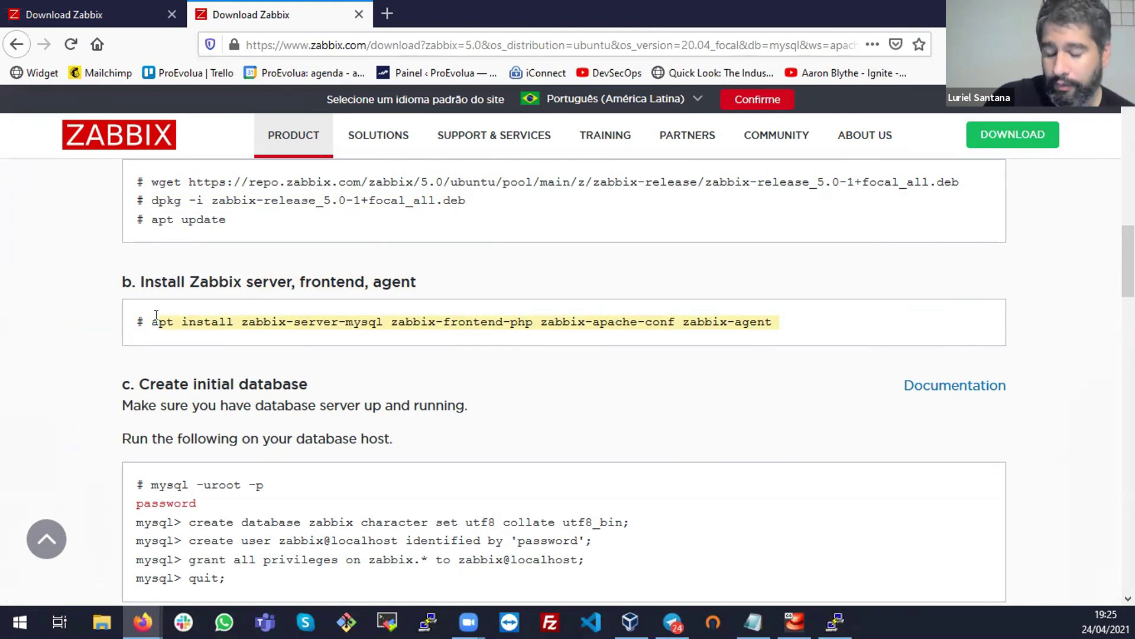
{"action": "double_click", "coordinate": [184, 319]}
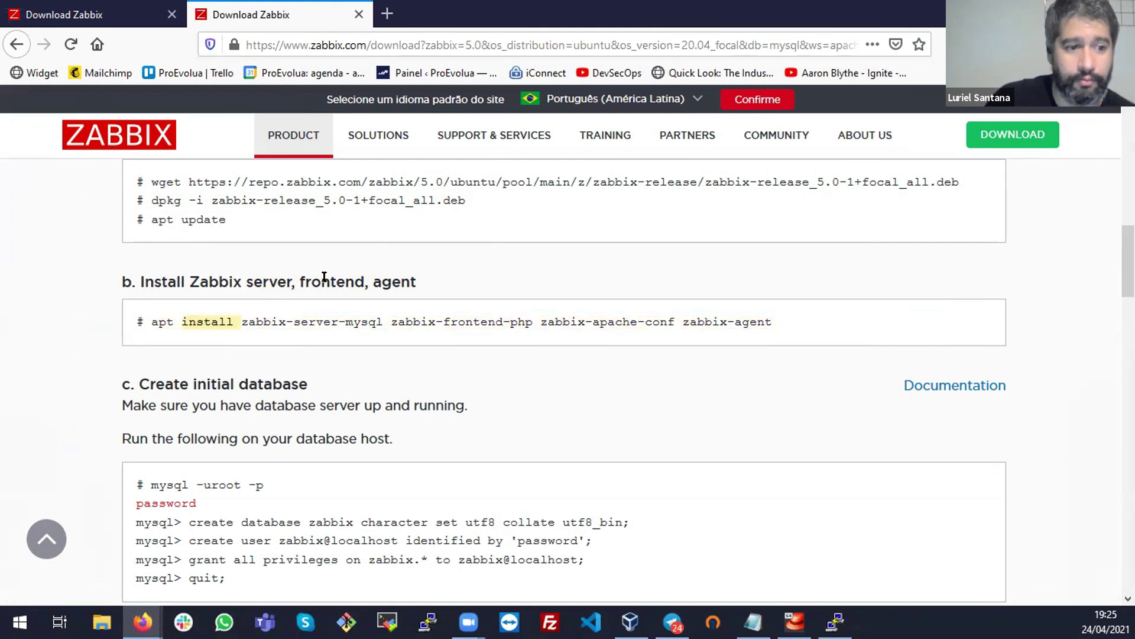
Look over the mysql -uroot -p database commands, then mark mysql in zabbix-server-mysql
{"action": "scroll", "coordinate": [325, 276], "scroll_direction": "down", "scroll_amount": 4}
{"action": "triple_click", "coordinate": [226, 236]}
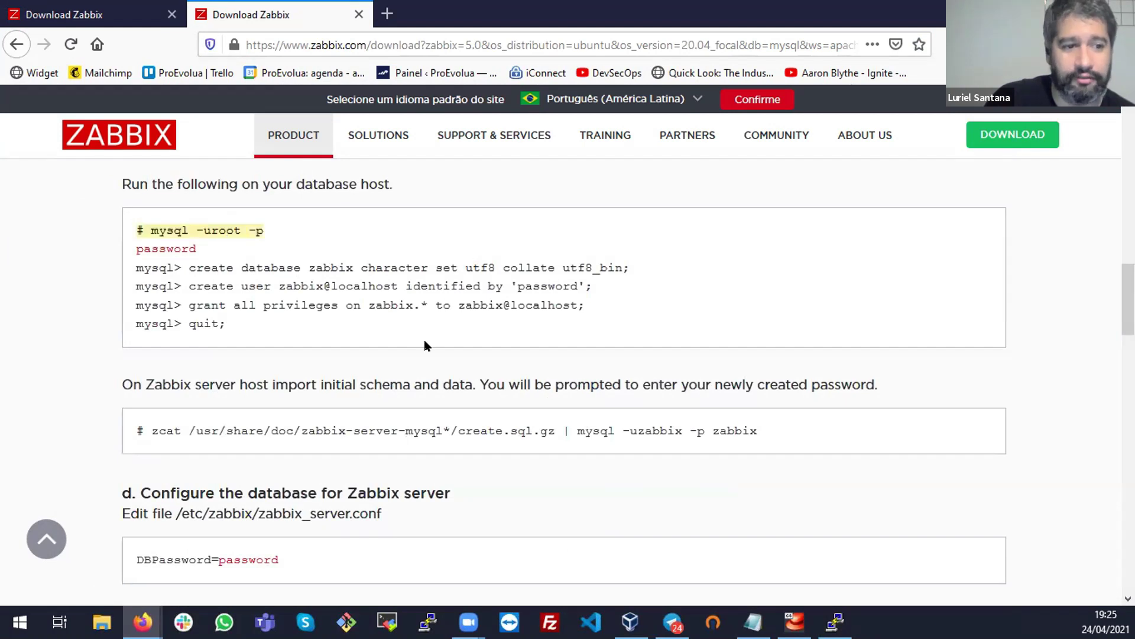
{"action": "scroll", "coordinate": [424, 340], "scroll_direction": "down", "scroll_amount": 1}
{"action": "scroll", "coordinate": [423, 467], "scroll_direction": "down", "scroll_amount": 8}
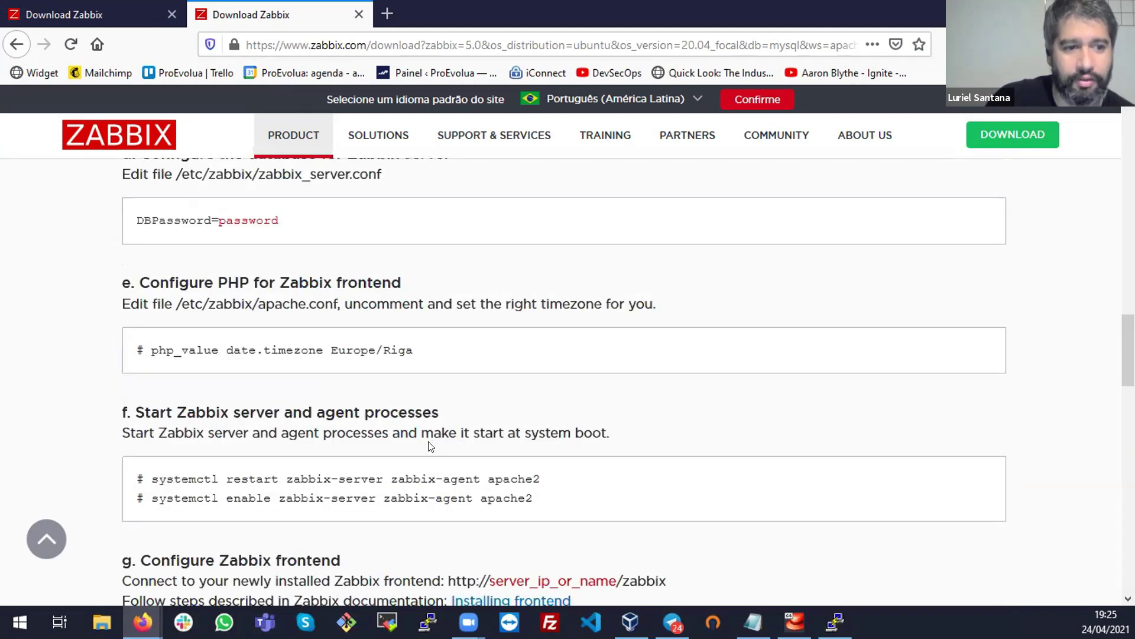
{"action": "scroll", "coordinate": [428, 447], "scroll_direction": "up", "scroll_amount": 2}
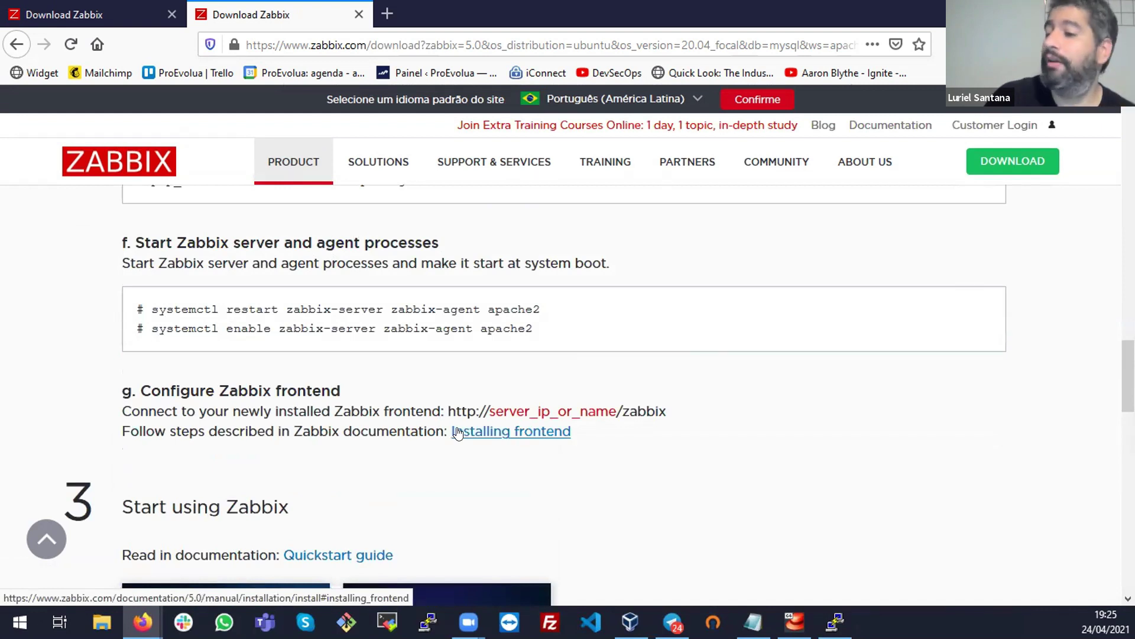
{"action": "scroll", "coordinate": [473, 398], "scroll_direction": "up", "scroll_amount": 1}
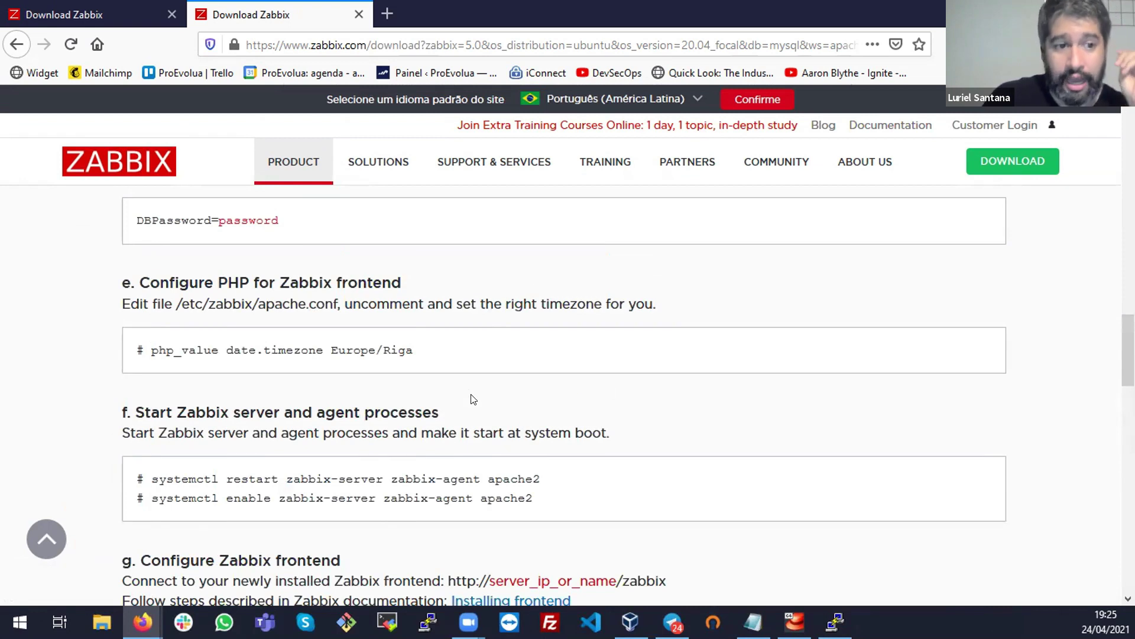
{"action": "scroll", "coordinate": [470, 421], "scroll_direction": "up", "scroll_amount": 8}
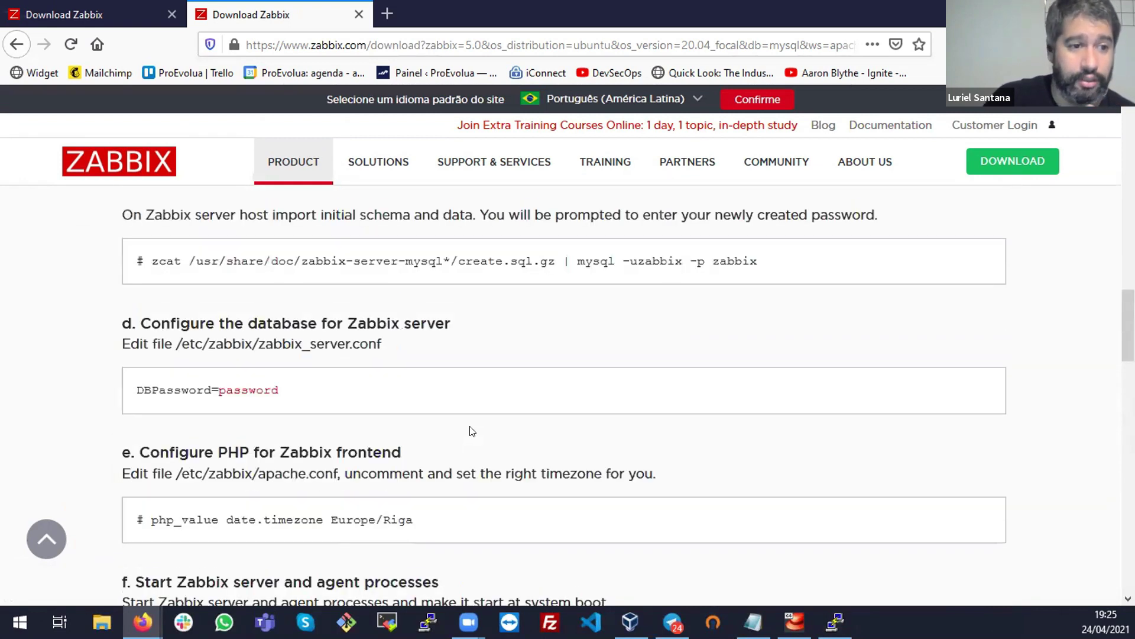
{"action": "scroll", "coordinate": [470, 422], "scroll_direction": "up", "scroll_amount": 6}
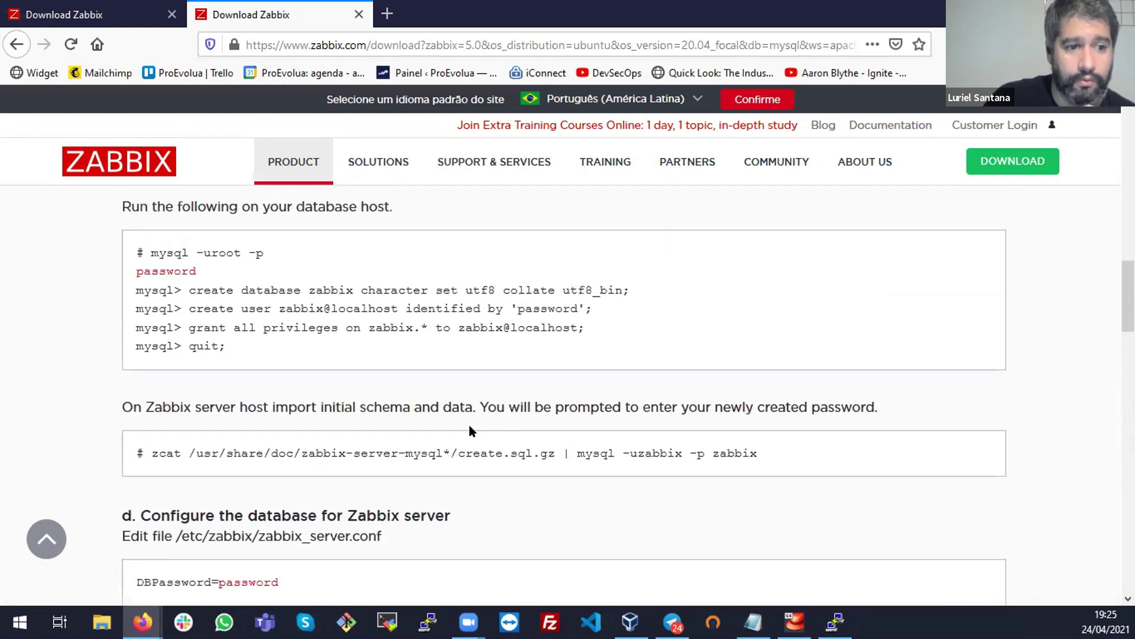
{"action": "double_click", "coordinate": [363, 314]}
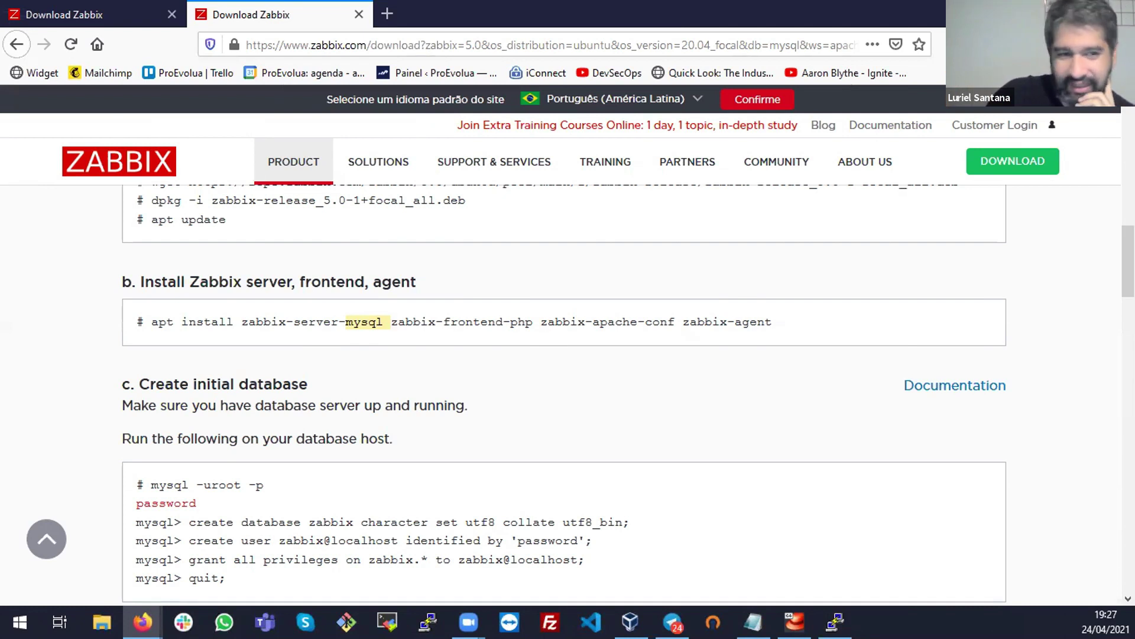
Switch back to the PuTTY session where all 44 frontend packages have downloaded
{"action": "left_click", "coordinate": [835, 621]}
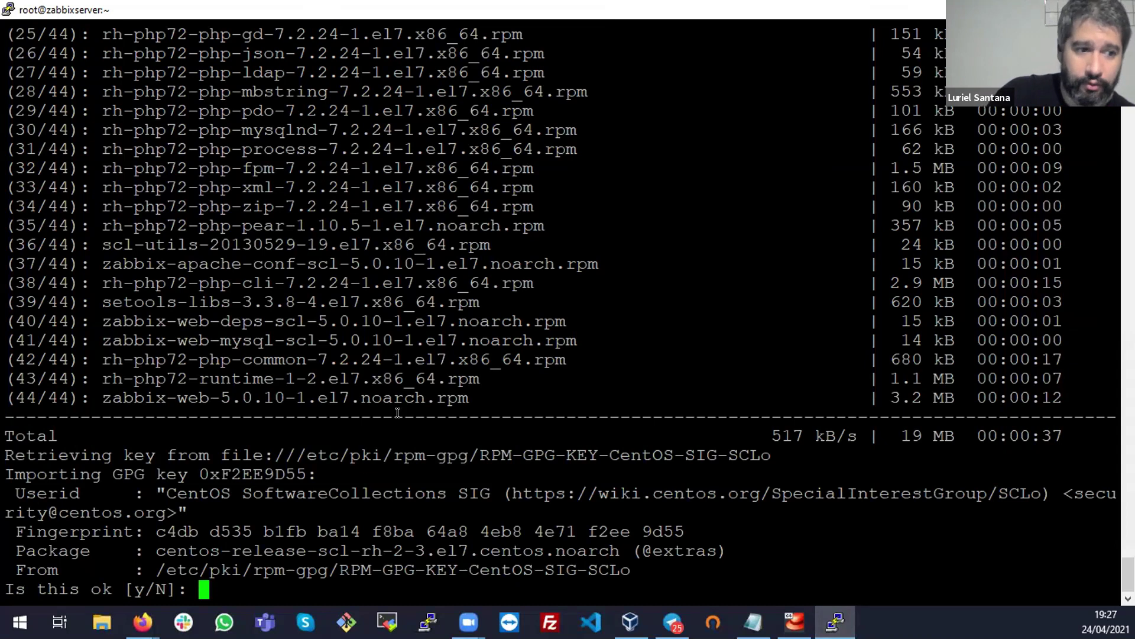
Accept the CentOS SCLo GPG key import with y so yum continues installing
{"action": "triple_click", "coordinate": [505, 491]}
{"action": "double_click", "coordinate": [505, 491]}
{"action": "double_click", "coordinate": [558, 449]}
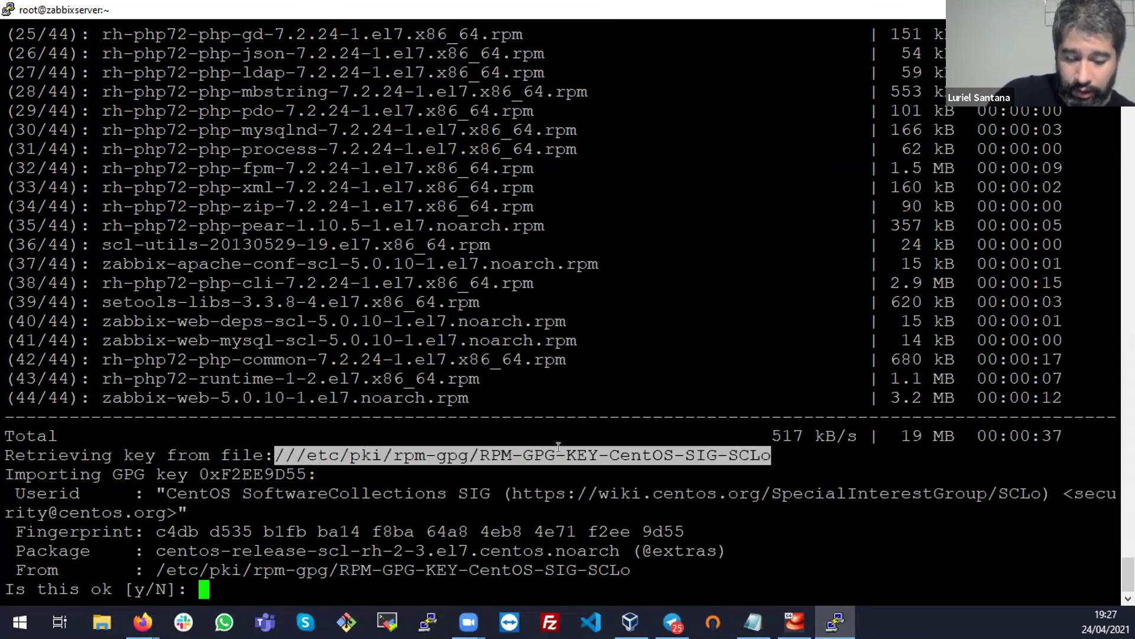
{"action": "type", "text": "y"}
{"action": "key", "text": "Return"}
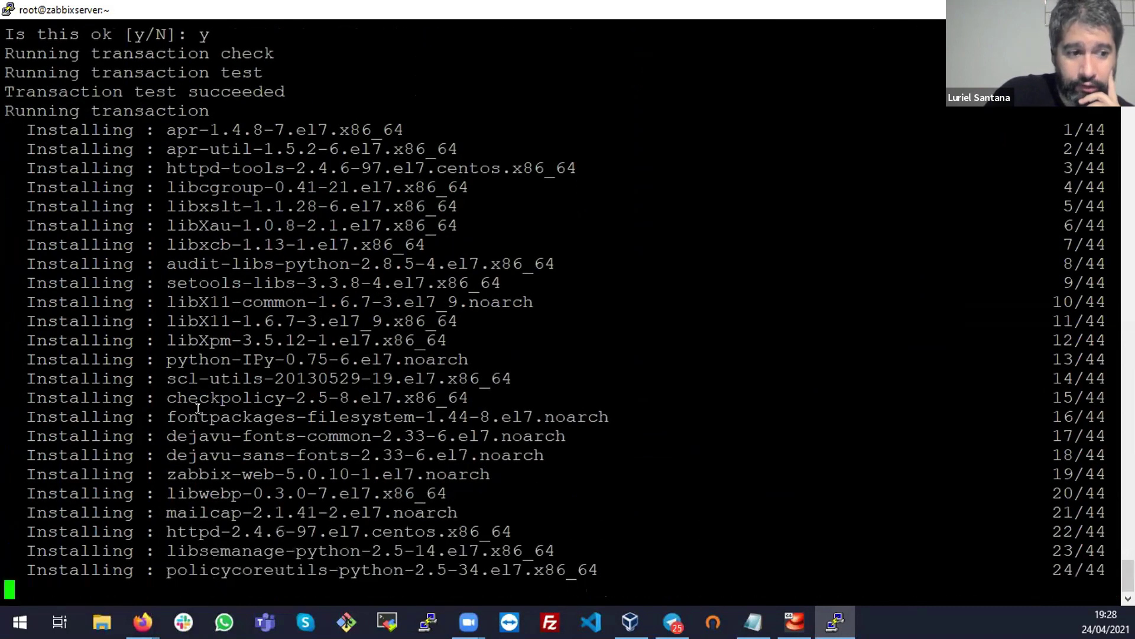
{"action": "double_click", "coordinate": [60, 359]}
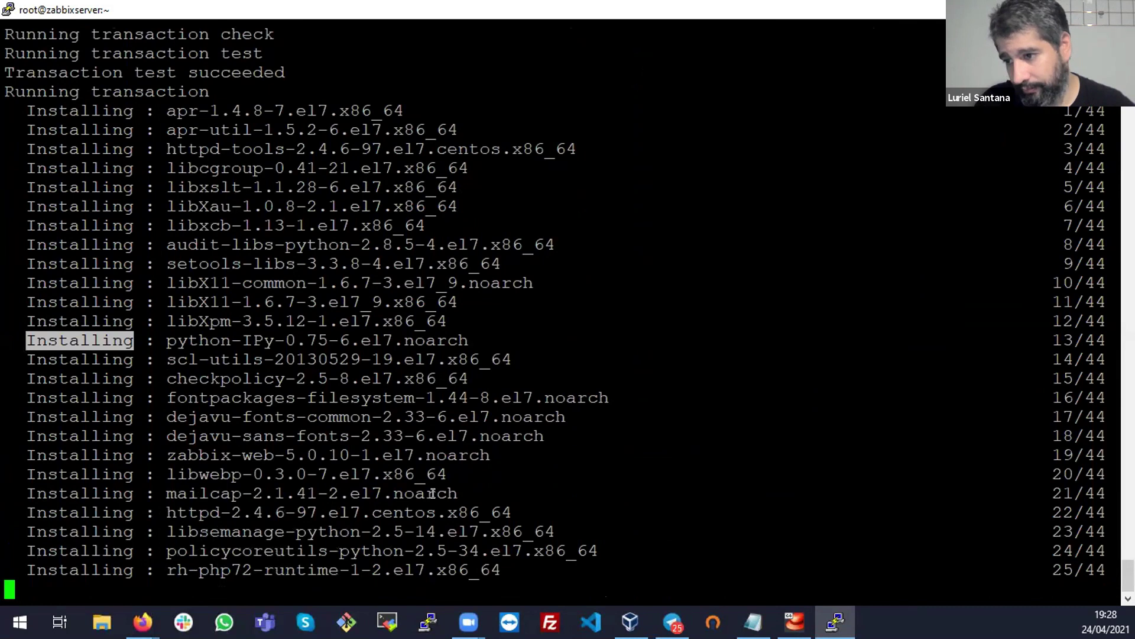
Wait for yum to report Complete!, then bring the Zabbix download page to the front
{"action": "key", "text": "alt+Tab"}
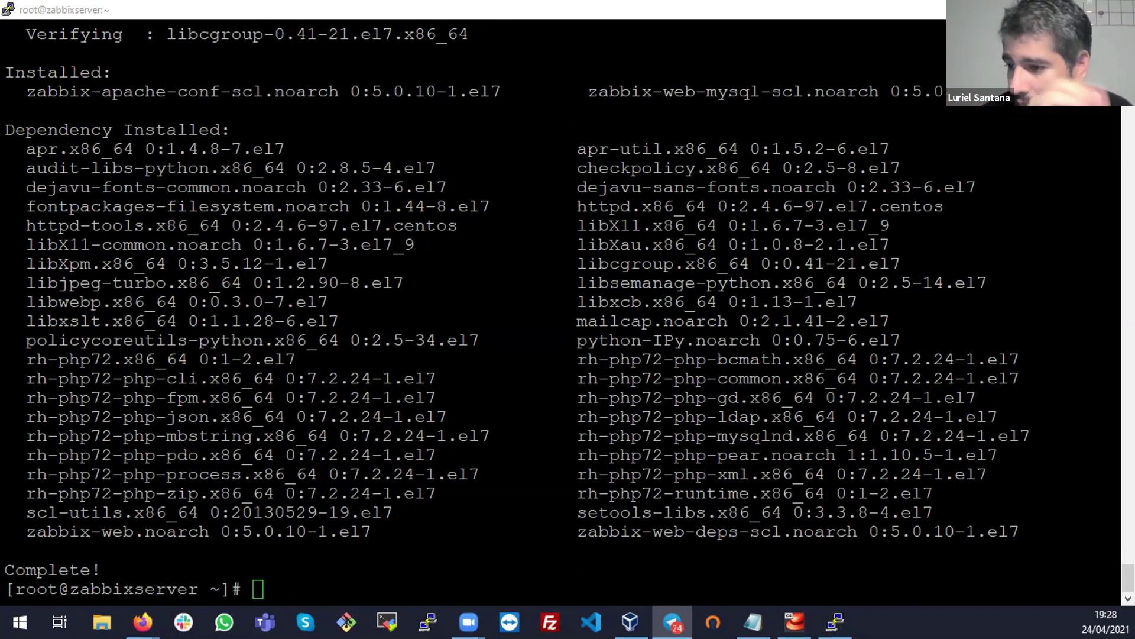
{"action": "left_click", "coordinate": [356, 261]}
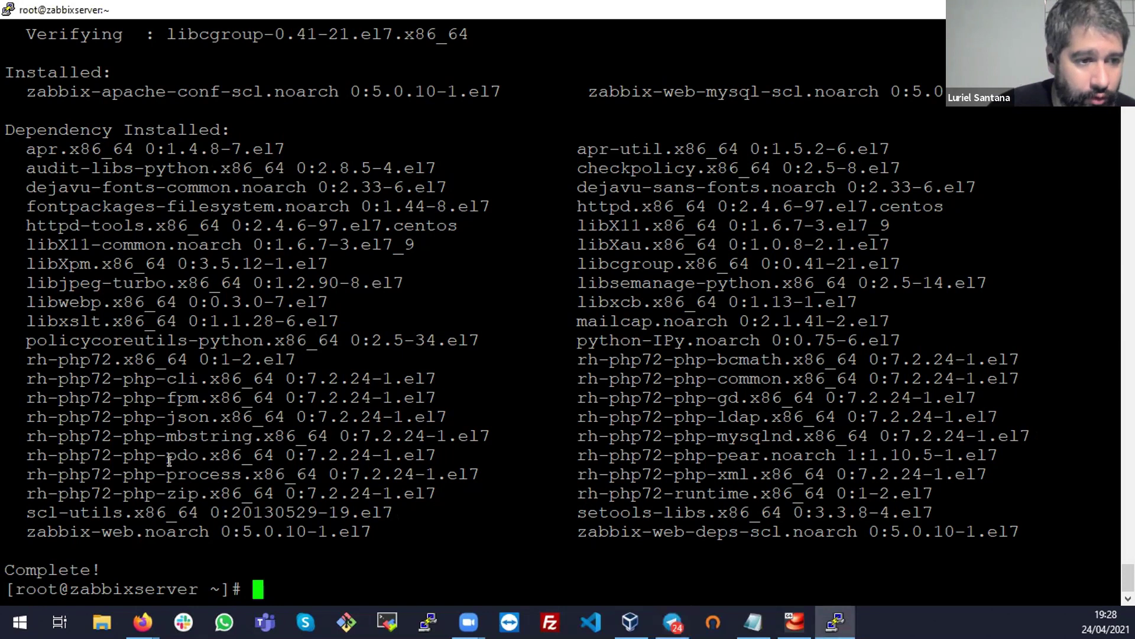
{"action": "double_click", "coordinate": [79, 555]}
{"action": "left_click", "coordinate": [143, 621]}
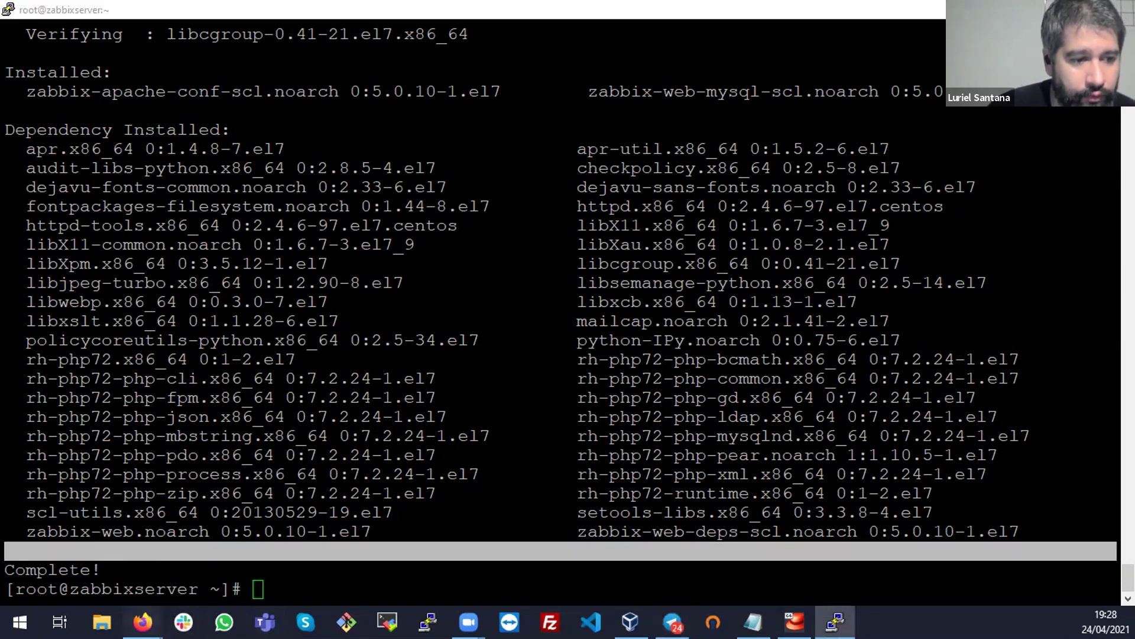
{"action": "left_click", "coordinate": [232, 576]}
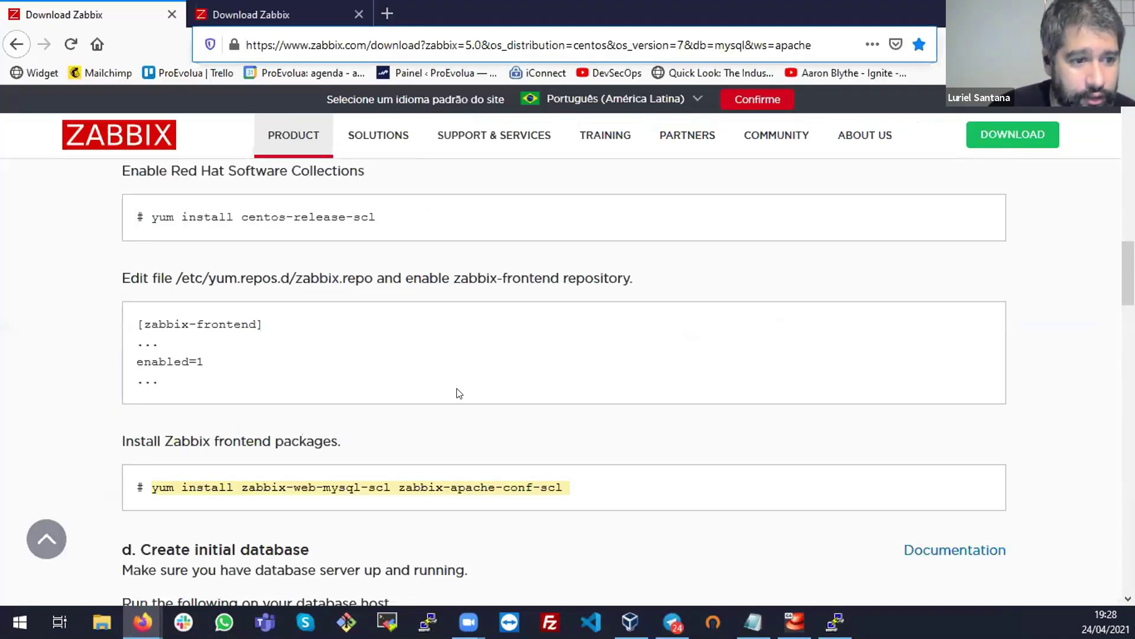
Copy 'mysql -uroot -p' from the Zabbix page and run it in PuTTY
{"action": "scroll", "coordinate": [456, 392], "scroll_direction": "down", "scroll_amount": 5}
{"action": "scroll", "coordinate": [462, 385], "scroll_direction": "down", "scroll_amount": 2}
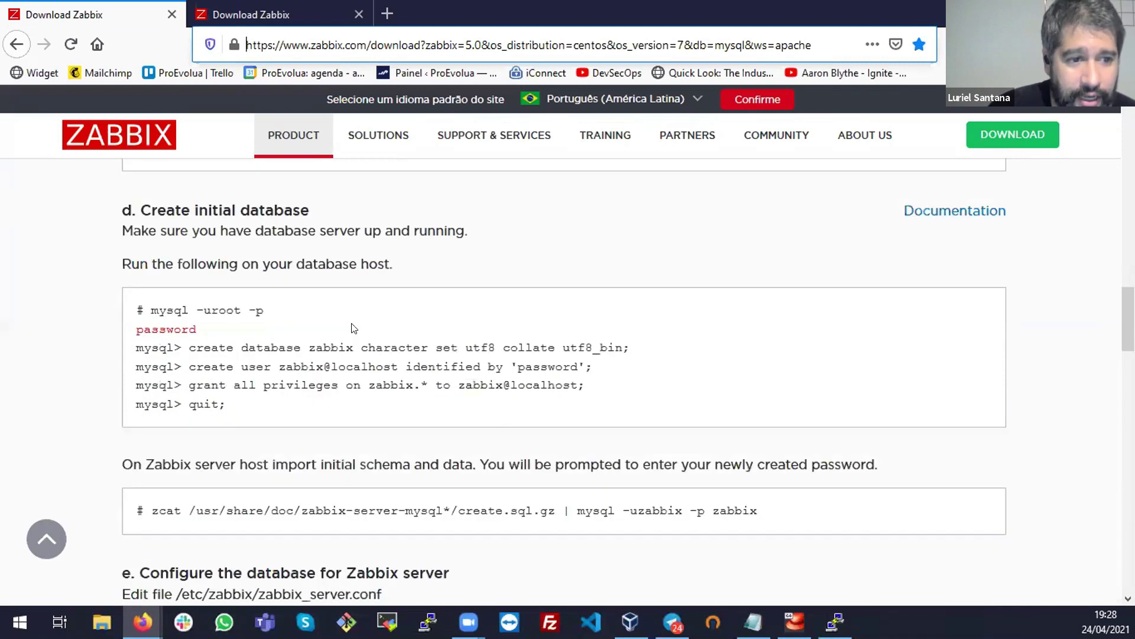
{"action": "triple_click", "coordinate": [253, 311]}
{"action": "right_click", "coordinate": [253, 312]}
{"action": "left_click", "coordinate": [313, 323]}
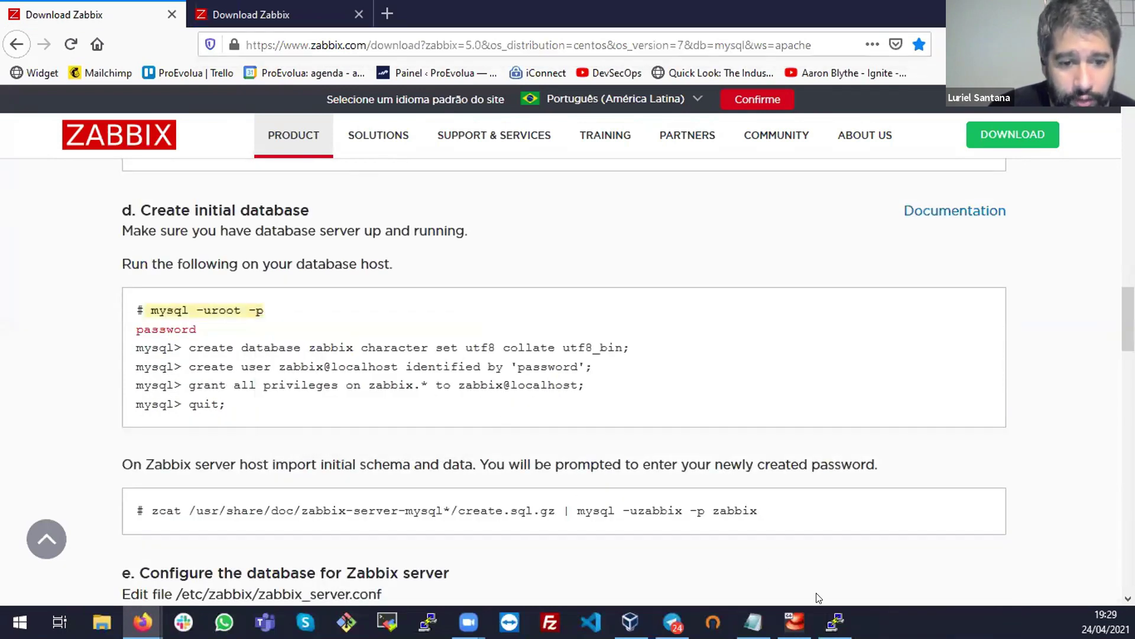
{"action": "left_click", "coordinate": [835, 620]}
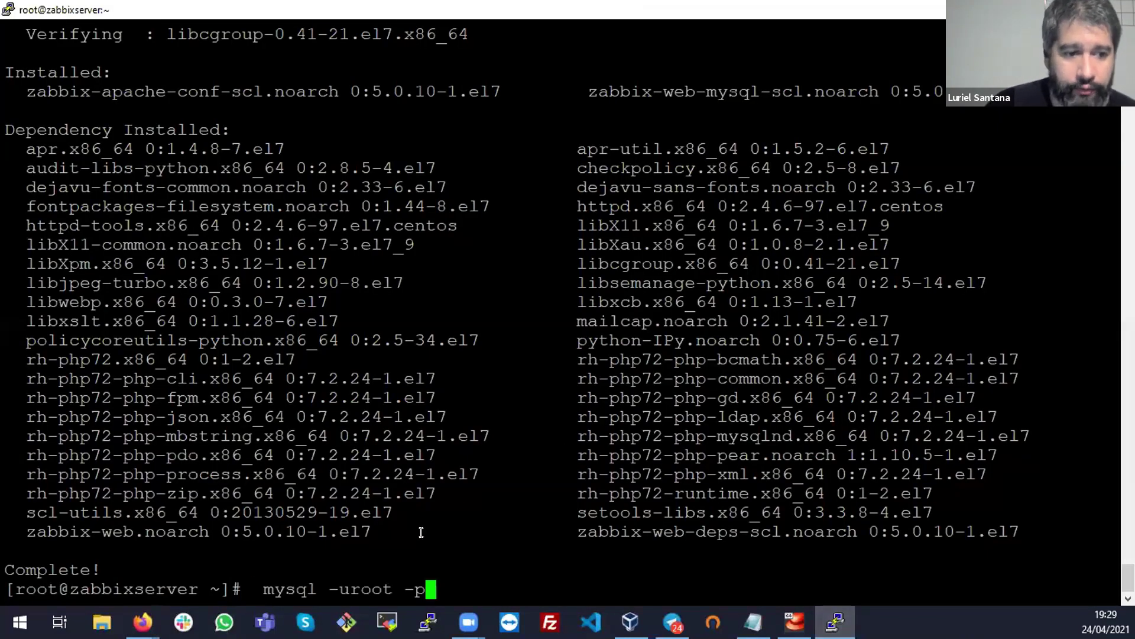
{"action": "triple_click", "coordinate": [345, 588]}
{"action": "double_click", "coordinate": [411, 585]}
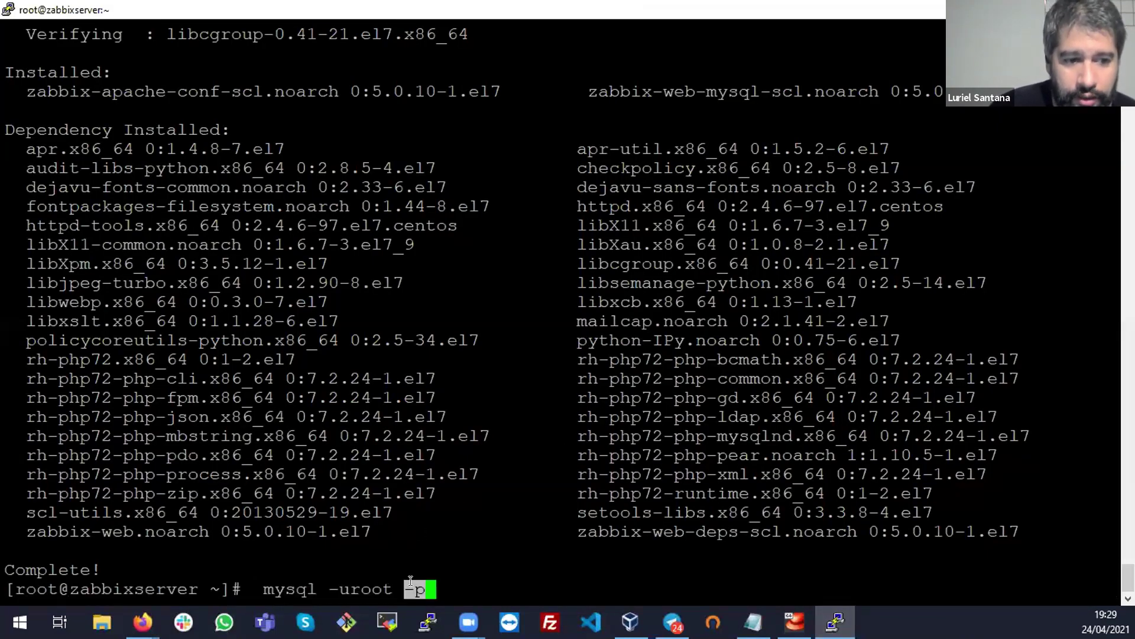
{"action": "key", "text": "Return"}
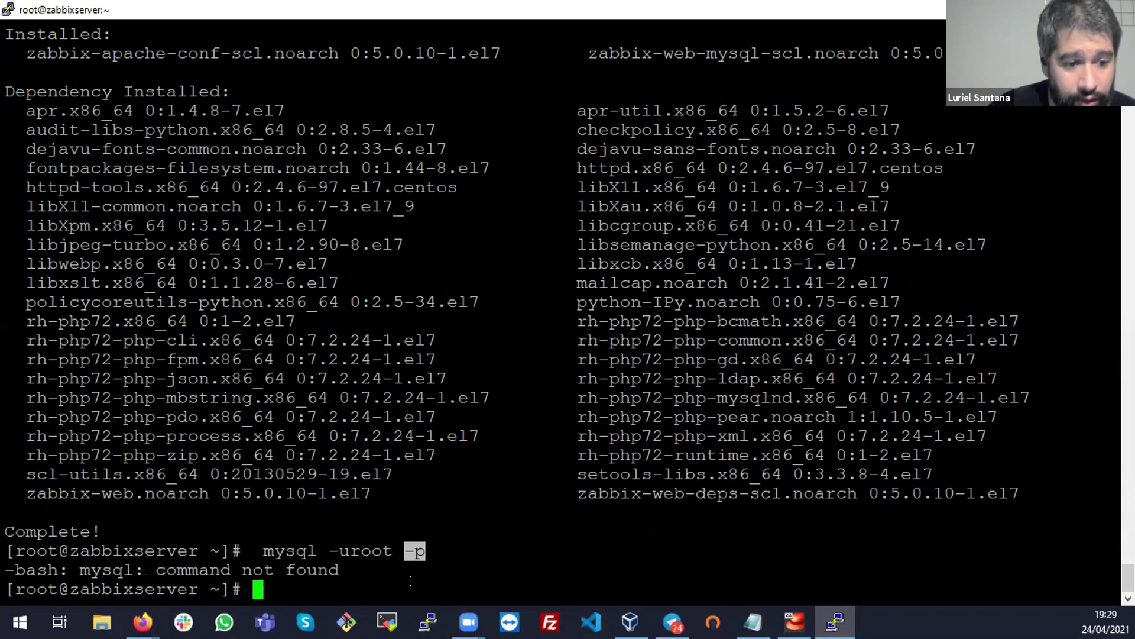
Rerun mysql -uroot -p without the leading space, then list commands starting with 'ma'
{"action": "key", "text": "Up"}
{"action": "key", "text": "Left"}
{"action": "key", "text": "Left"}
{"action": "key", "text": "Left"}
{"action": "key", "text": "Left"}
{"action": "key", "text": "Left"}
{"action": "key", "text": "Left"}
{"action": "key", "text": "Left"}
{"action": "key", "text": "Left"}
{"action": "key", "text": "Left"}
{"action": "key", "text": "Left"}
{"action": "key", "text": "Left"}
{"action": "key", "text": "Left"}
{"action": "key", "text": "Left"}
{"action": "key", "text": "Left"}
{"action": "key", "text": "Left"}
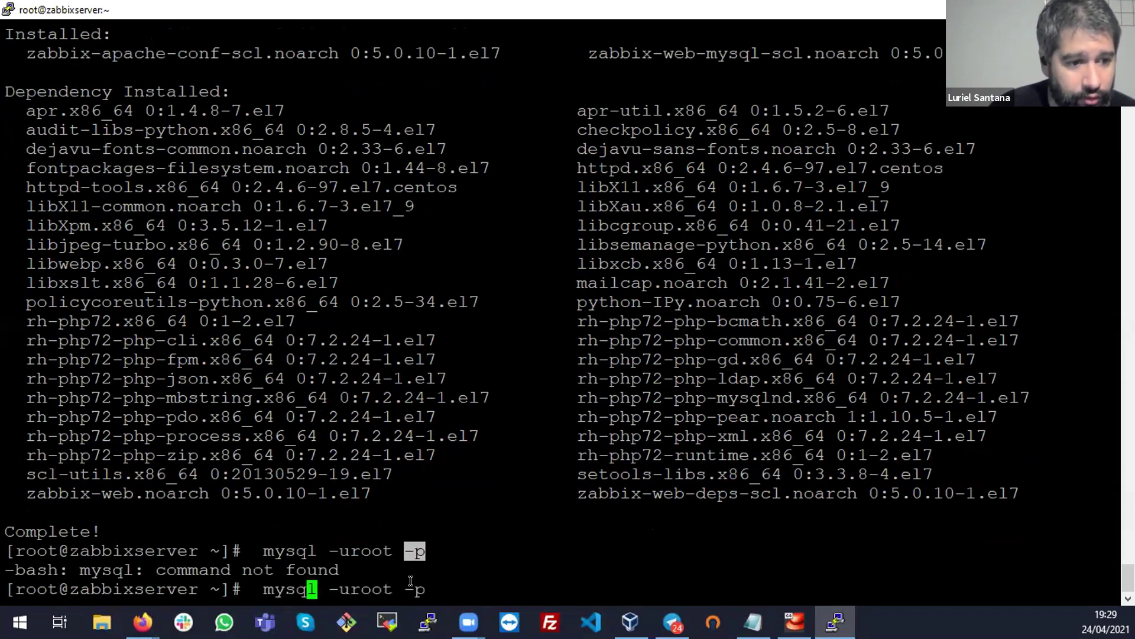
{"action": "key", "text": "BackSpace"}
{"action": "key", "text": "Return"}
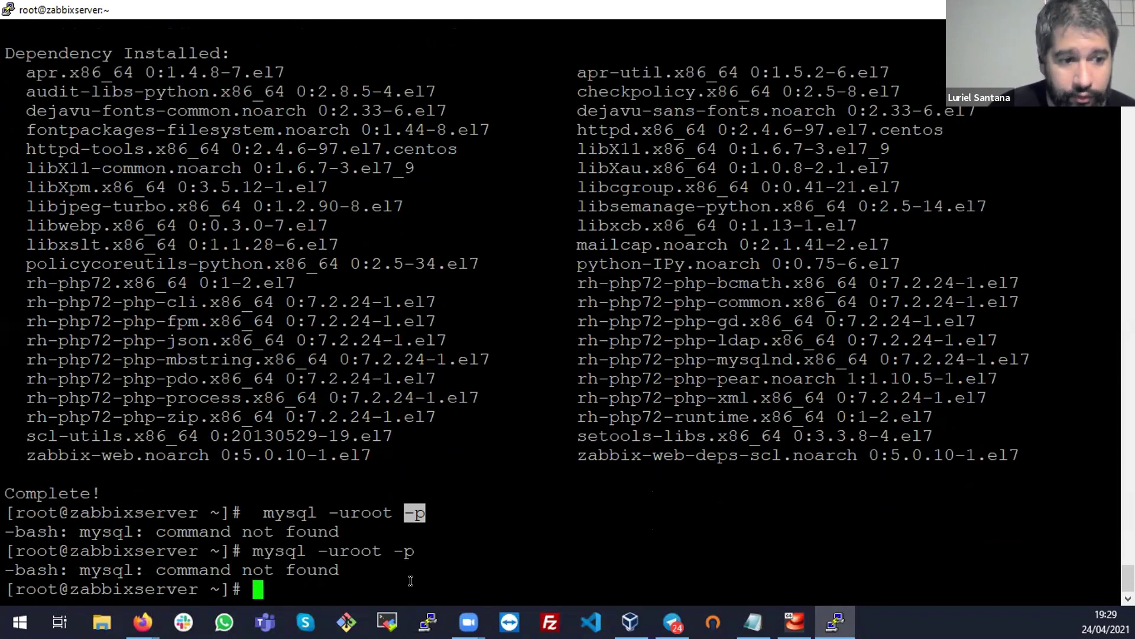
{"action": "type", "text": "ma"}
{"action": "key", "text": "Tab"}
{"action": "key", "text": "Tab"}
{"action": "key", "text": "Tab"}
{"action": "key", "text": "Tab"}
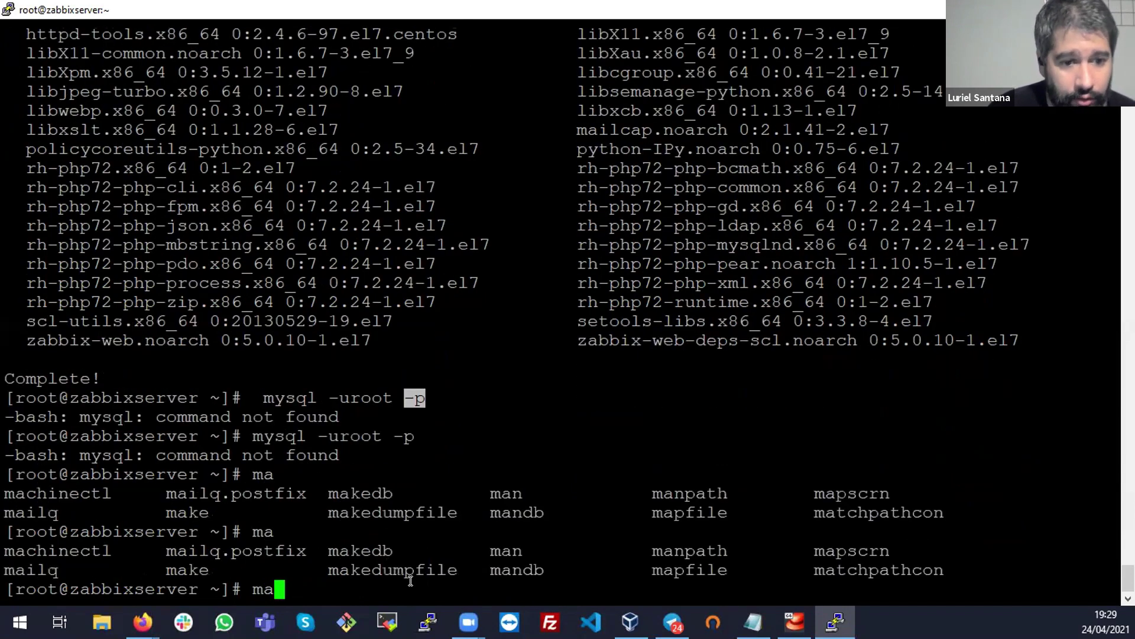
{"action": "key", "text": "BackSpace"}
{"action": "key", "text": "BackSpace"}
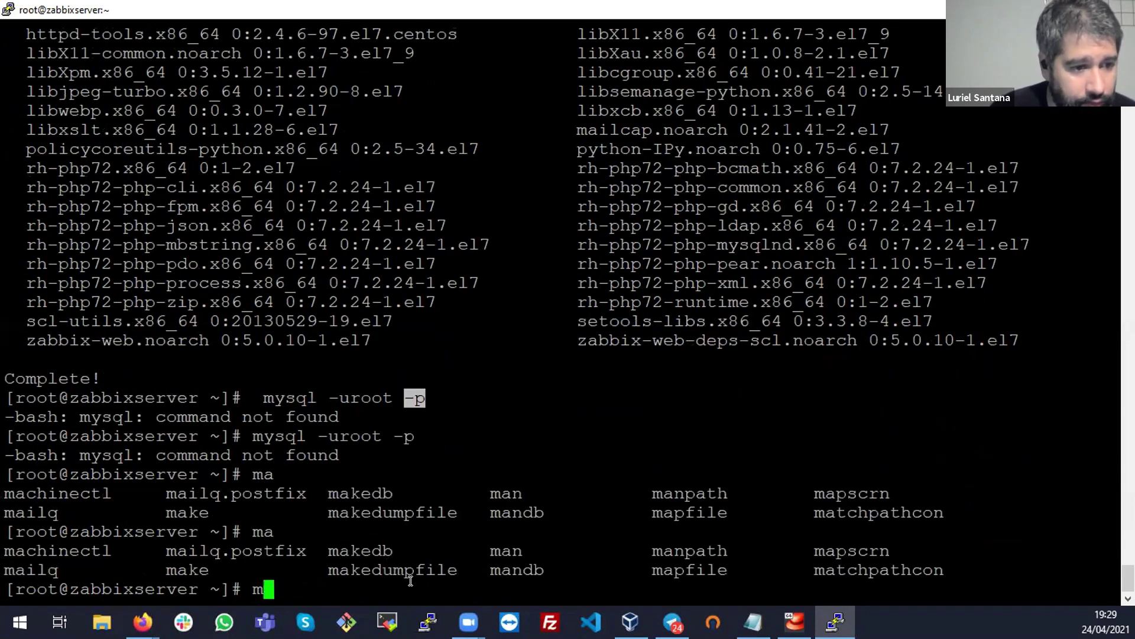
Mark the server and agent install command on the Zabbix download page
{"action": "key", "text": "alt+Tab"}
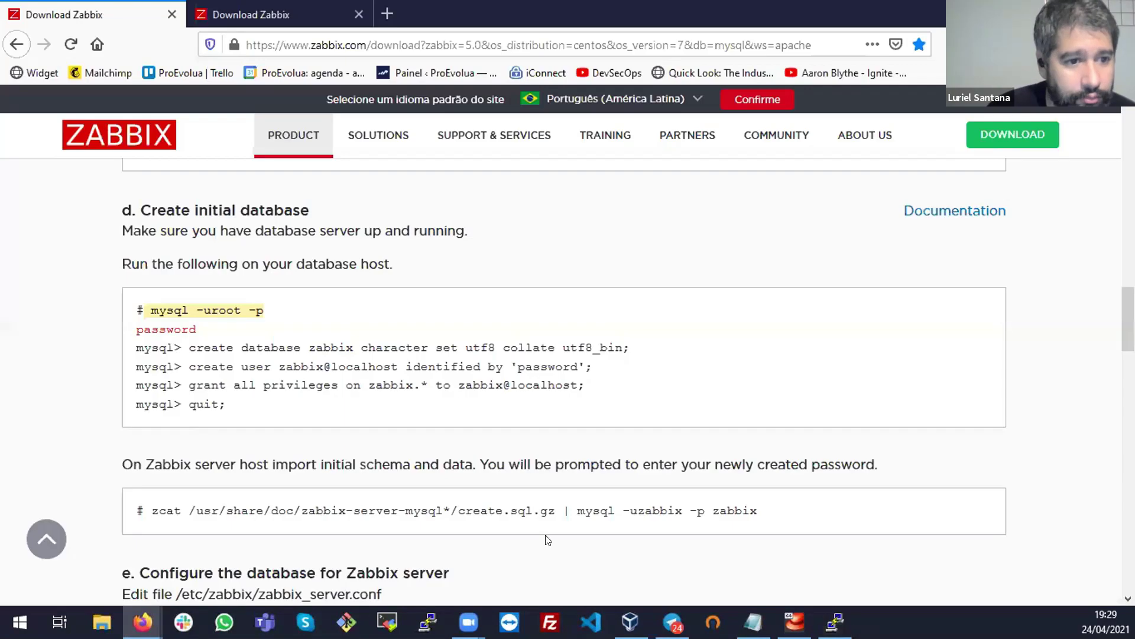
{"action": "scroll", "coordinate": [681, 502], "scroll_direction": "up", "scroll_amount": 5}
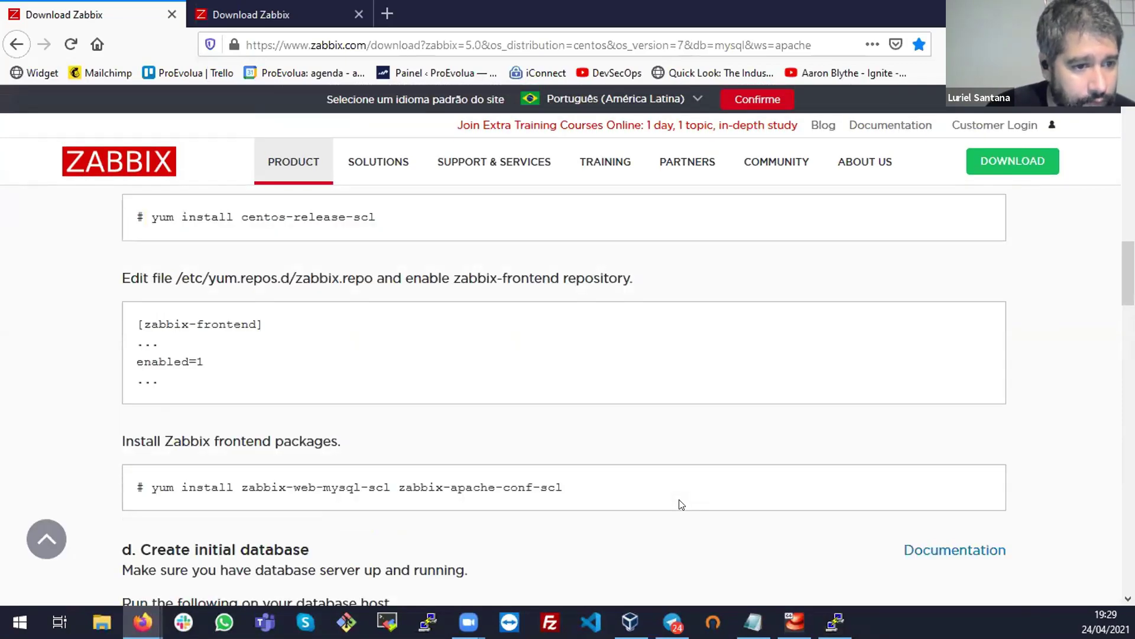
{"action": "scroll", "coordinate": [682, 504], "scroll_direction": "up", "scroll_amount": 4}
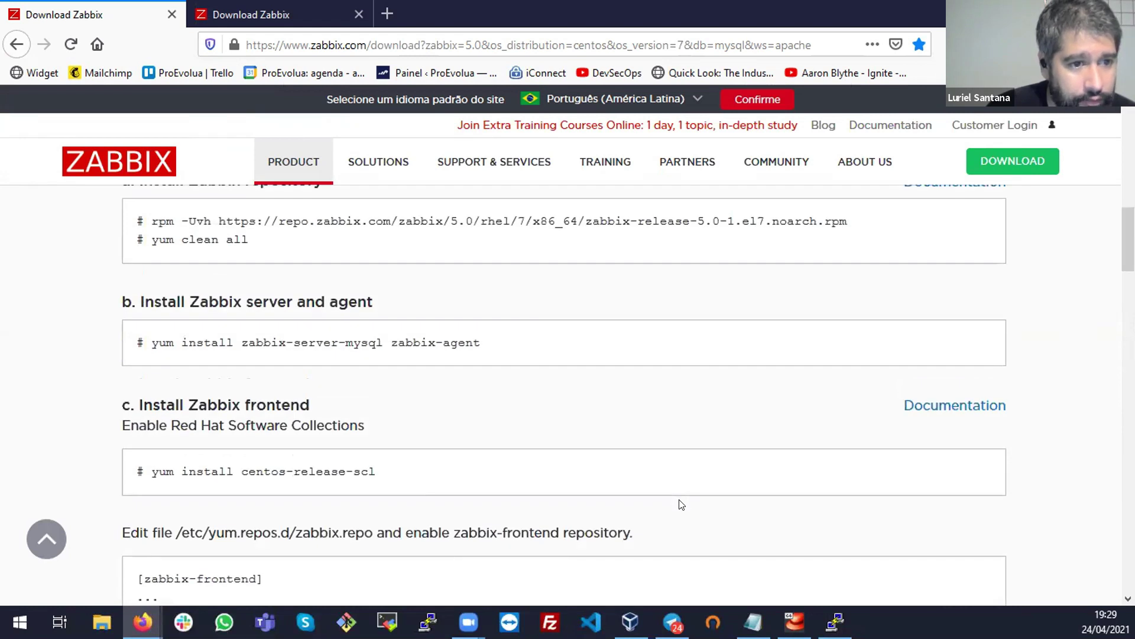
{"action": "left_click", "coordinate": [331, 343]}
{"action": "key", "text": "alt+Tab"}
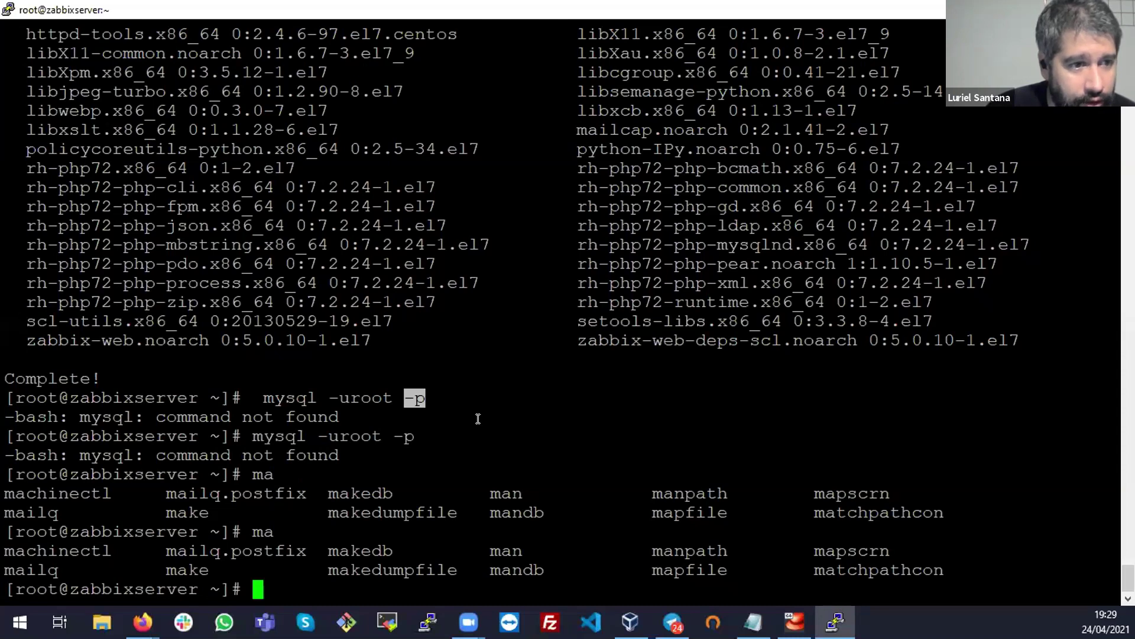
List the server's sockets with ss -nat and inspect the listening rows
{"action": "key", "text": "Return"}
{"action": "key", "text": "Return"}
{"action": "type", "text": "ss -nat"}
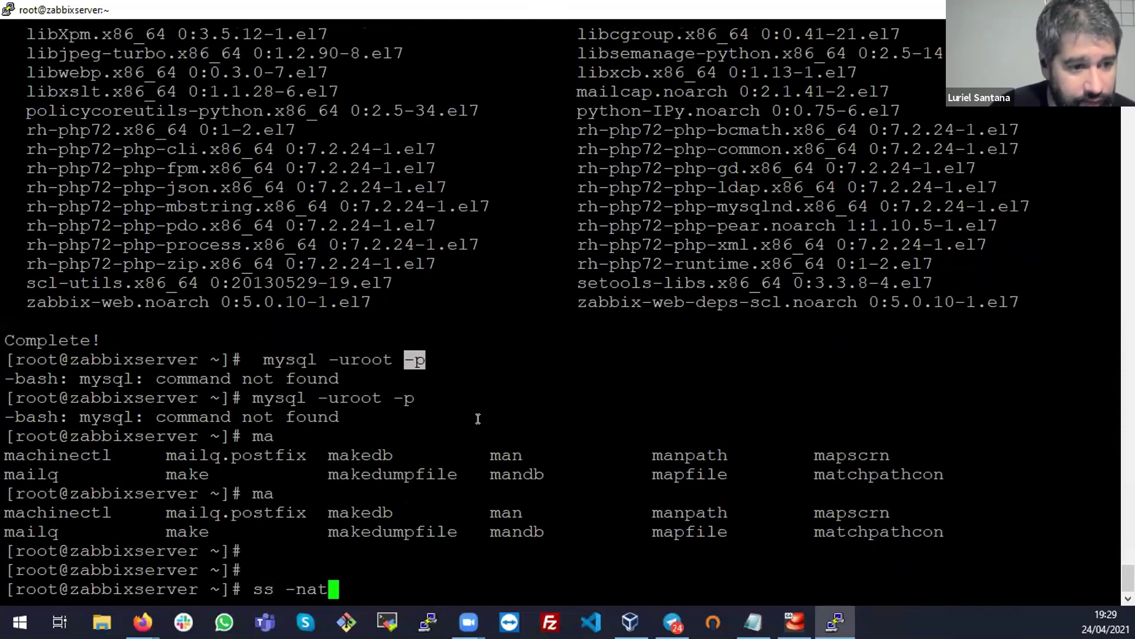
{"action": "key", "text": "Return"}
{"action": "left_click_drag", "start_coordinate": [630, 570], "coordinate": [6, 491]}
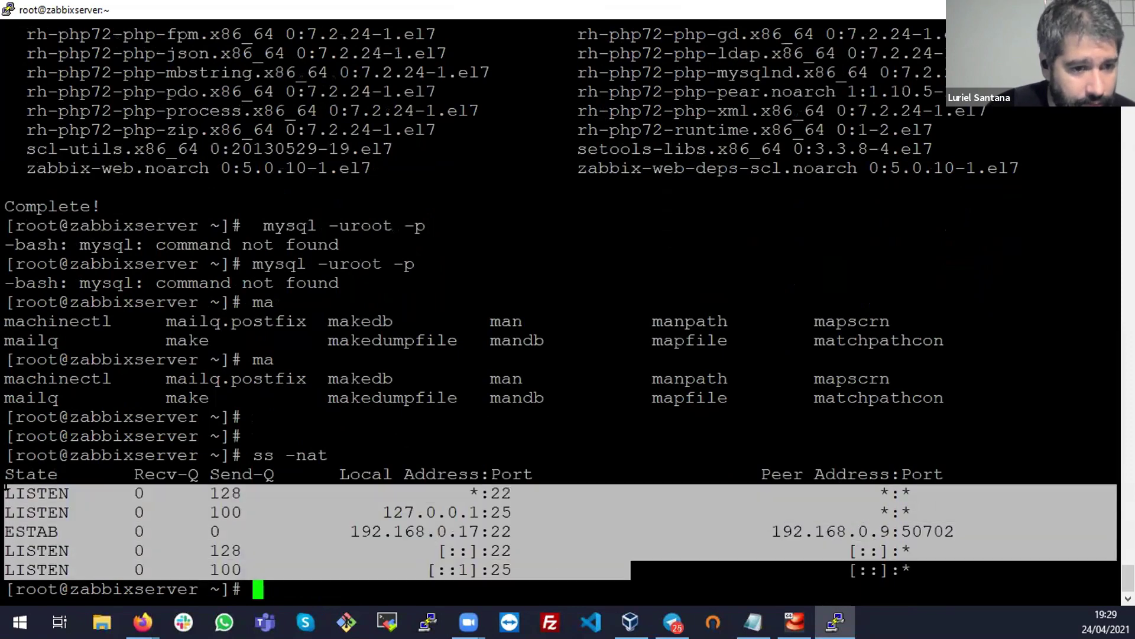
{"action": "left_click", "coordinate": [571, 499]}
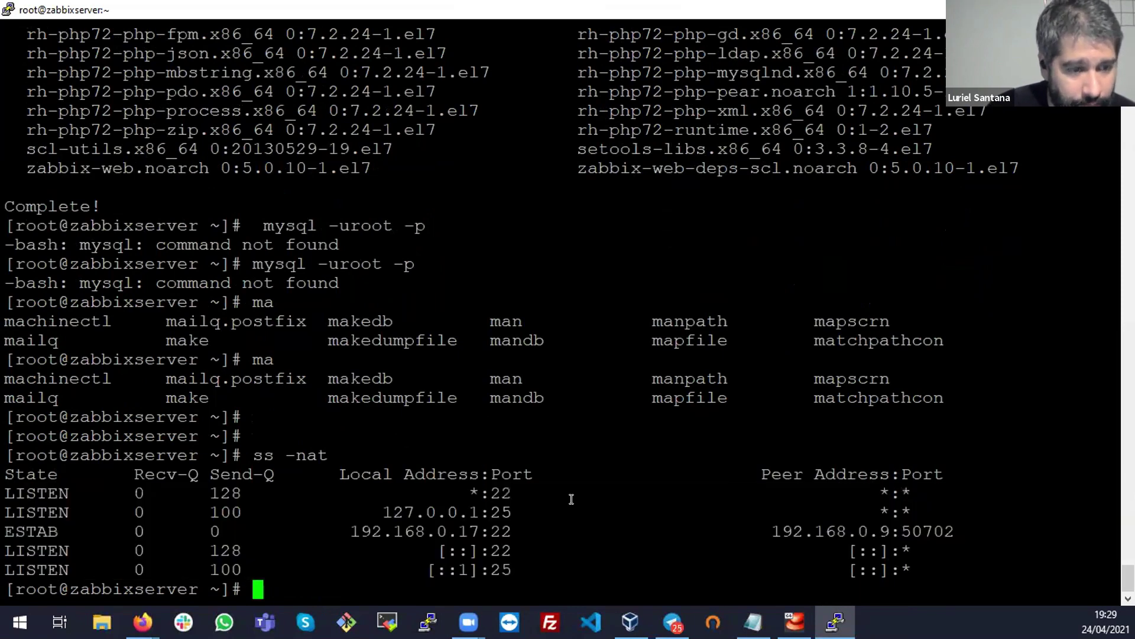
Look up mysql binaries with whereis mysql
{"action": "type", "text": "system"}
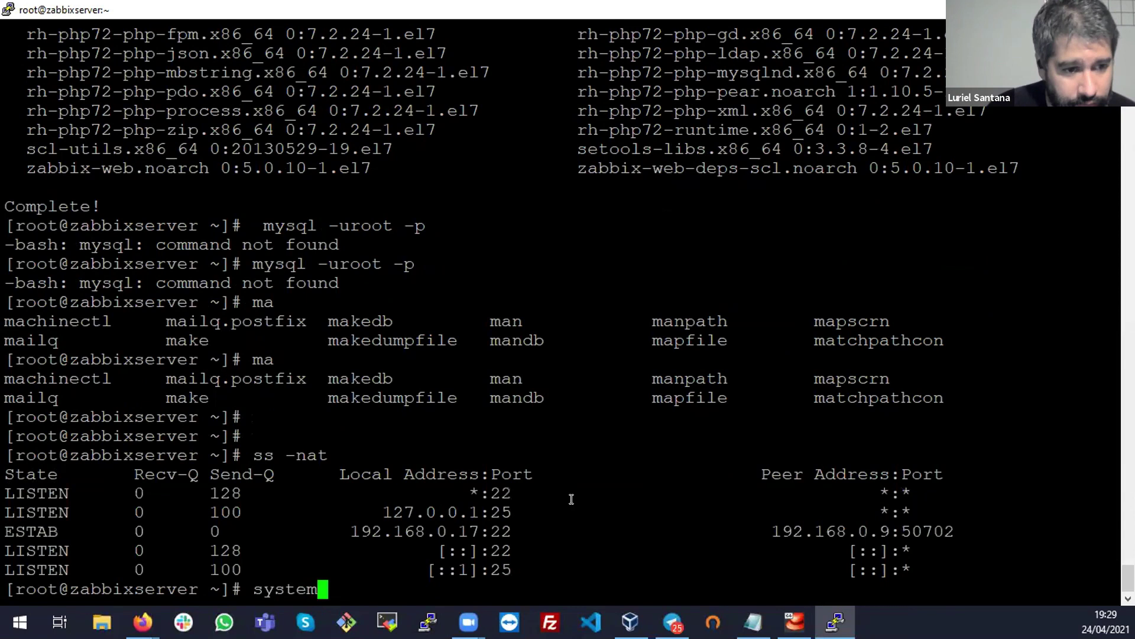
{"action": "key", "text": "BackSpace"}
{"action": "key", "text": "BackSpace"}
{"action": "key", "text": "BackSpace"}
{"action": "key", "text": "BackSpace"}
{"action": "key", "text": "BackSpace"}
{"action": "key", "text": "BackSpace"}
{"action": "key", "text": "BackSpace"}
{"action": "type", "text": "wh"}
{"action": "key", "text": "Tab"}
{"action": "key", "text": "Tab"}
{"action": "key", "text": "Tab"}
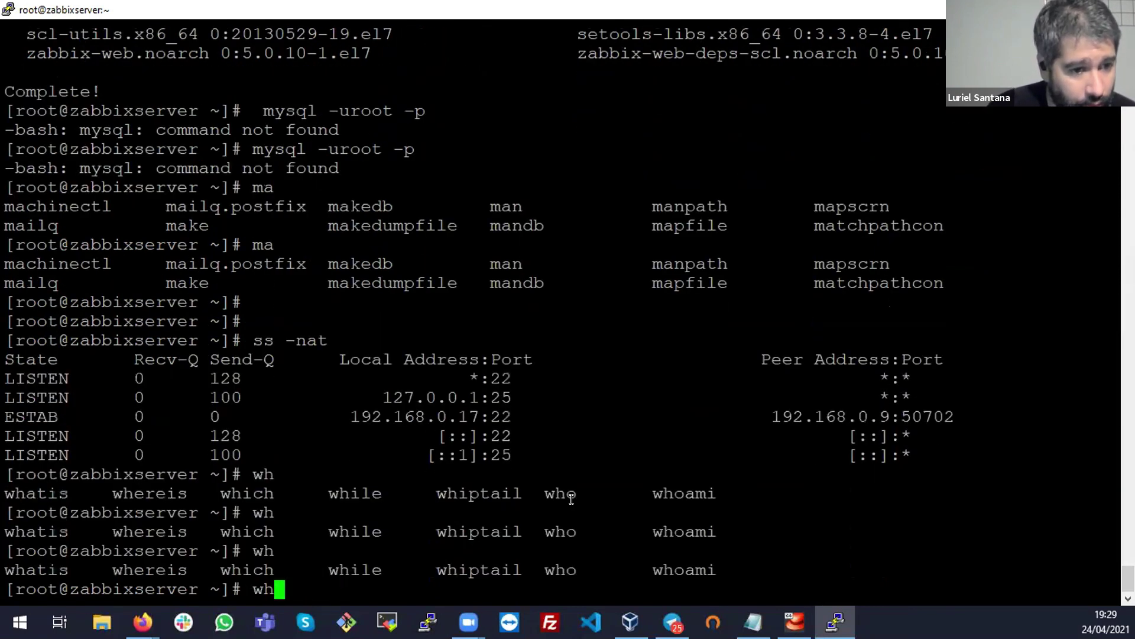
{"action": "key", "text": "Tab"}
{"action": "type", "text": "e"}
{"action": "key", "text": "Tab"}
{"action": "type", "text": "mysql"}
{"action": "key", "text": "Return"}
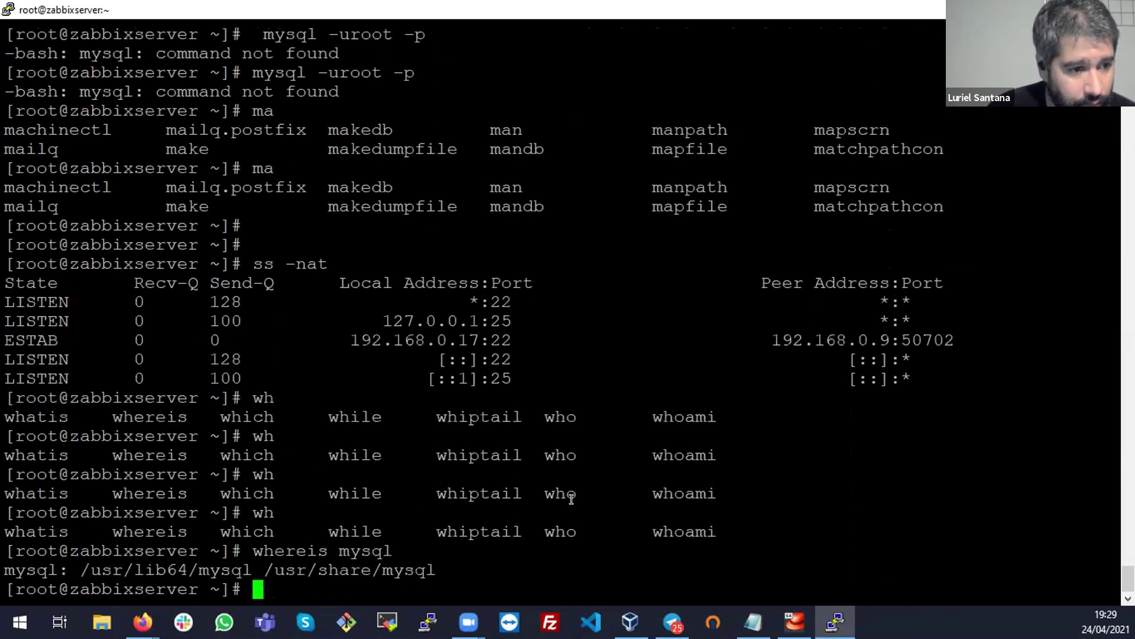
{"action": "key", "text": "Return"}
{"action": "key", "text": "Return"}
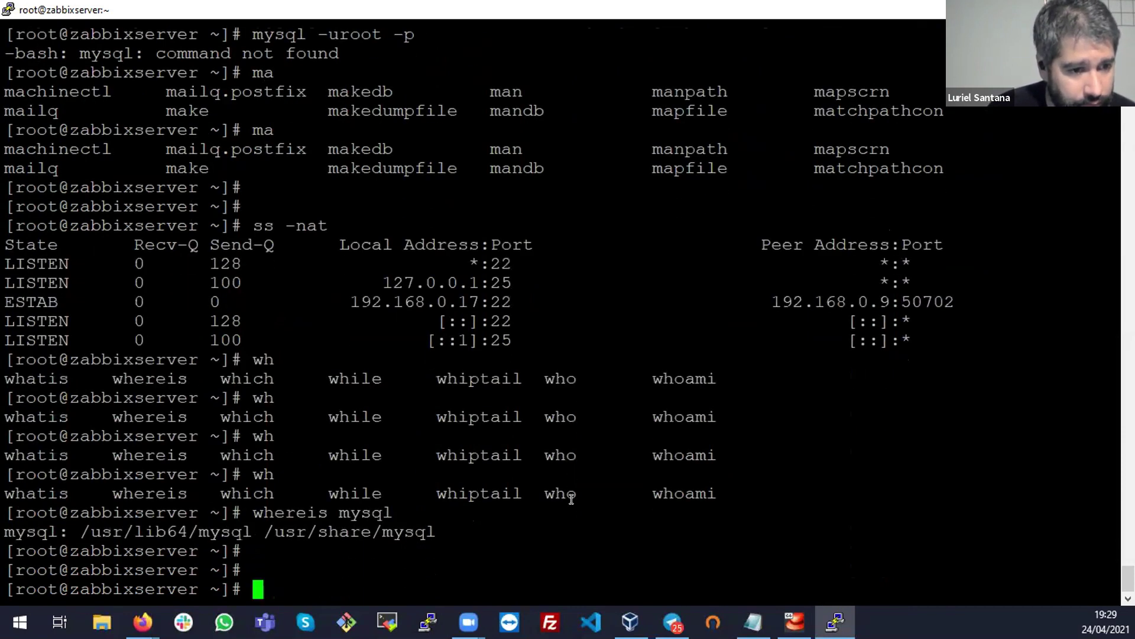
Tab-complete under /usr/bin for m commands and the zabbix_server binary
{"action": "type", "text": "cd"}
{"action": "key", "text": "BackSpace"}
{"action": "key", "text": "BackSpace"}
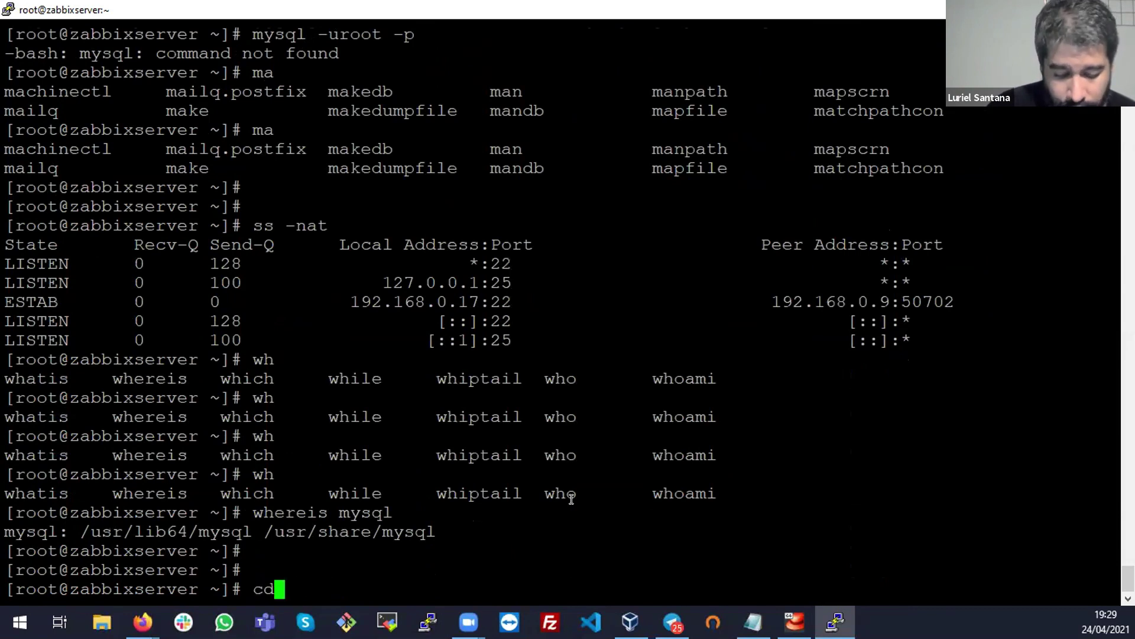
{"action": "type", "text": "/usr/bin/"}
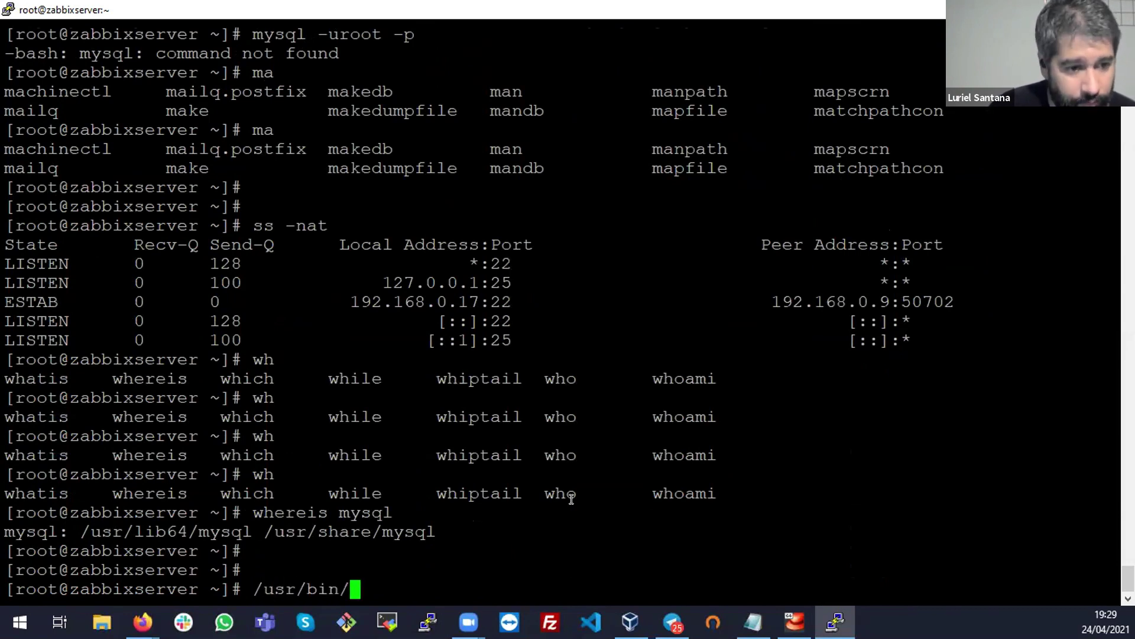
{"action": "key", "text": "Tab"}
{"action": "key", "text": "Tab"}
{"action": "type", "text": "n/"}
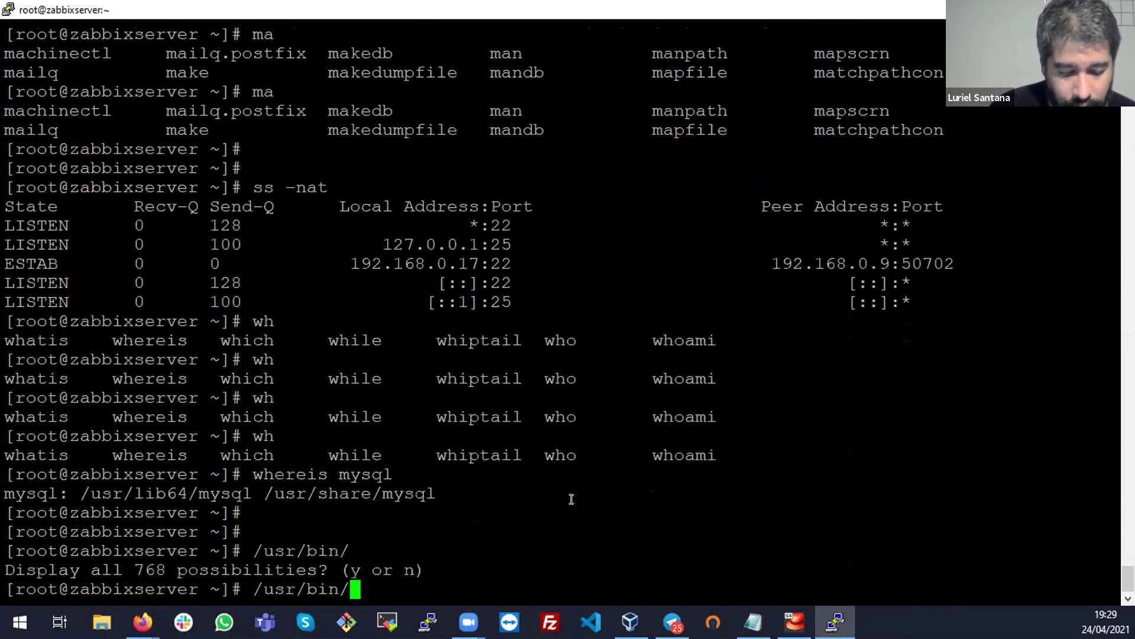
{"action": "type", "text": "m"}
{"action": "key", "text": "Tab"}
{"action": "key", "text": "Tab"}
{"action": "key", "text": "Tab"}
{"action": "type", "text": "y"}
{"action": "key", "text": "BackSpace"}
{"action": "key", "text": "BackSpace"}
{"action": "key", "text": "BackSpace"}
{"action": "key", "text": "BackSpace"}
{"action": "key", "text": "BackSpace"}
{"action": "key", "text": "BackSpace"}
{"action": "key", "text": "BackSpace"}
{"action": "key", "text": "BackSpace"}
{"action": "key", "text": "BackSpace"}
{"action": "key", "text": "BackSpace"}
{"action": "key", "text": "BackSpace"}
{"action": "type", "text": "za"}
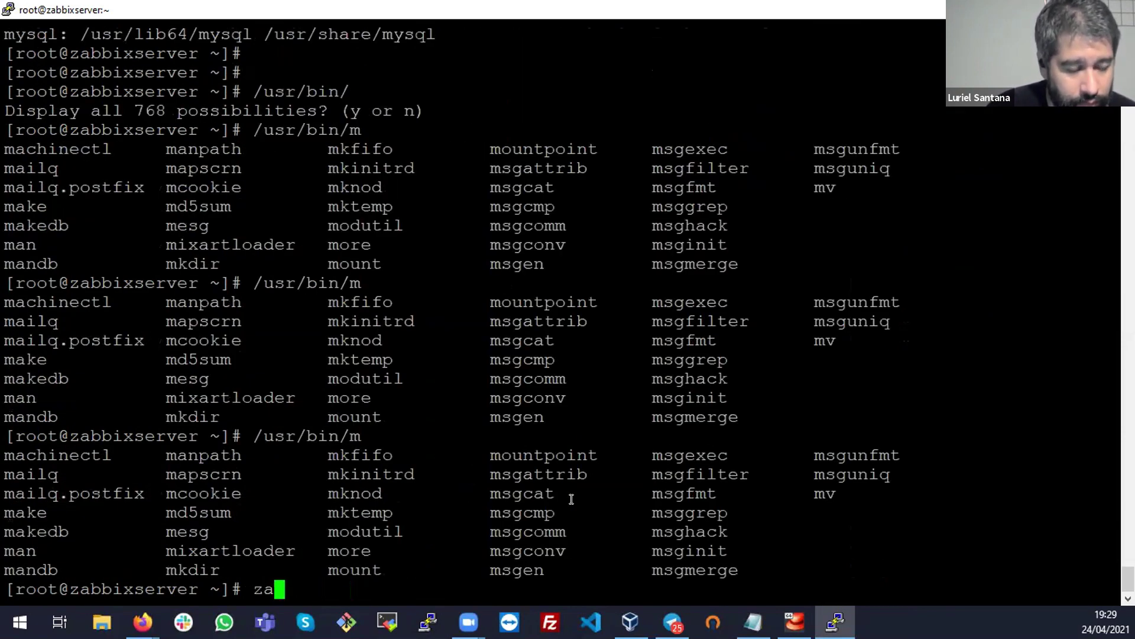
{"action": "key", "text": "Tab"}
{"action": "key", "text": "Tab"}
{"action": "key", "text": "Tab"}
{"action": "key", "text": "Tab"}
{"action": "type", "text": "se"}
{"action": "key", "text": "Tab"}
{"action": "key", "text": "BackSpace"}
{"action": "key", "text": "BackSpace"}
{"action": "key", "text": "BackSpace"}
{"action": "key", "text": "BackSpace"}
{"action": "key", "text": "BackSpace"}
{"action": "key", "text": "BackSpace"}
{"action": "key", "text": "BackSpace"}
{"action": "key", "text": "BackSpace"}
{"action": "key", "text": "BackSpace"}
{"action": "key", "text": "BackSpace"}
{"action": "key", "text": "BackSpace"}
{"action": "key", "text": "BackSpace"}
{"action": "key", "text": "BackSpace"}
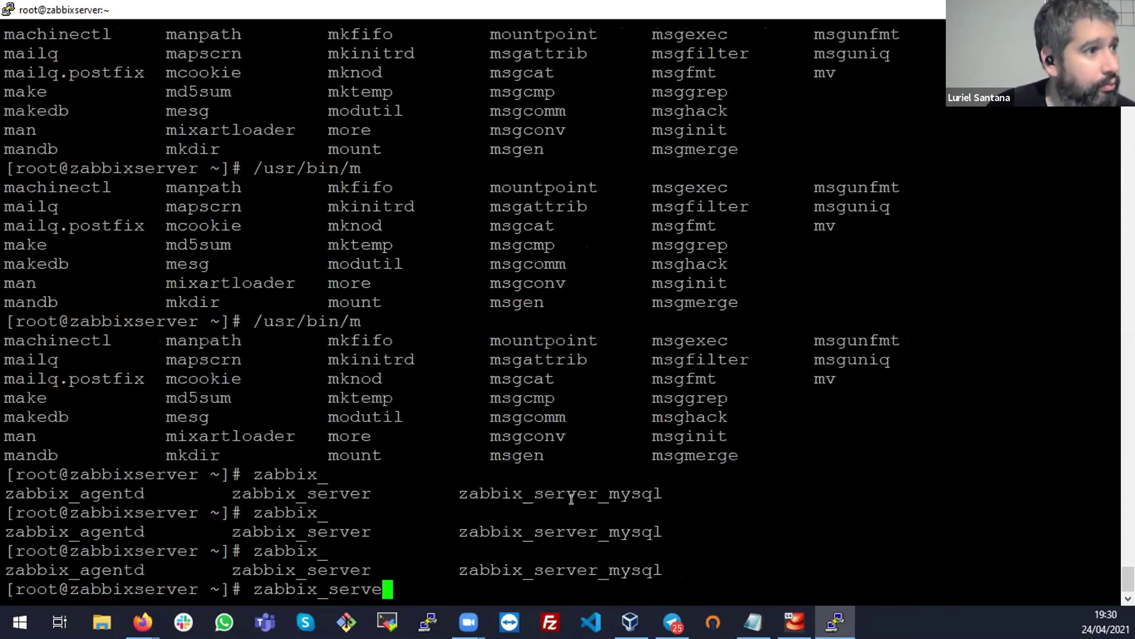
List all running processes with ps -aux to look for a mysql service
{"action": "type", "text": "ps -a"}
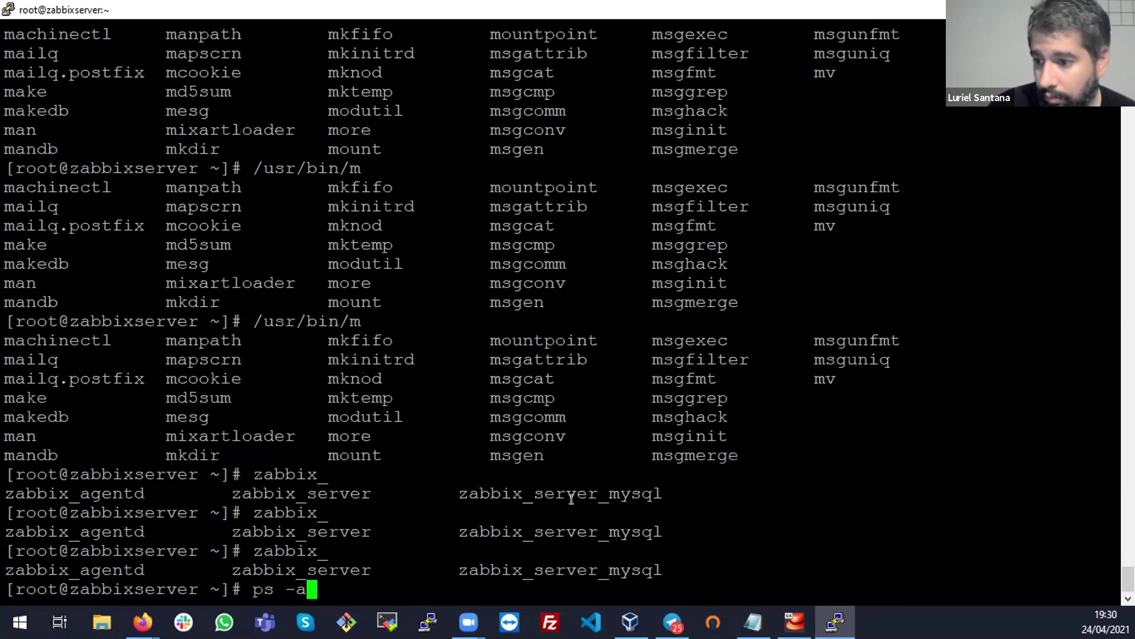
{"action": "type", "text": "ux"}
{"action": "key", "text": "Return"}
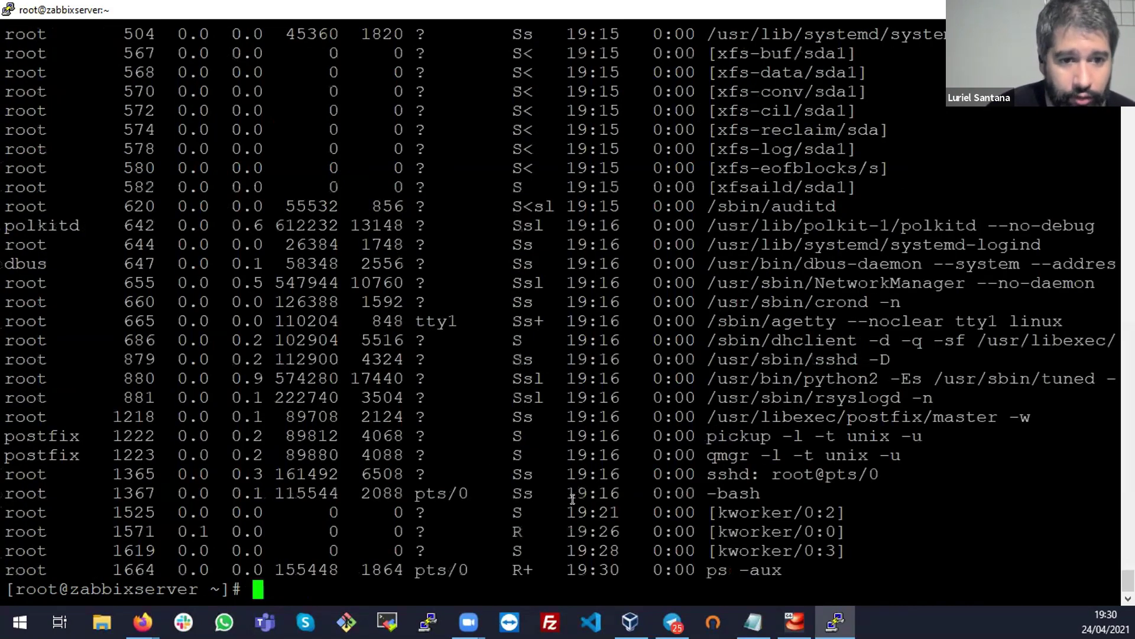
{"action": "scroll", "coordinate": [928, 524], "scroll_direction": "up", "scroll_amount": 15}
{"action": "scroll", "coordinate": [929, 525], "scroll_direction": "down", "scroll_amount": 15}
Clear the terminal and Tab-list shell commands starting with m
{"action": "right_click", "coordinate": [927, 525]}
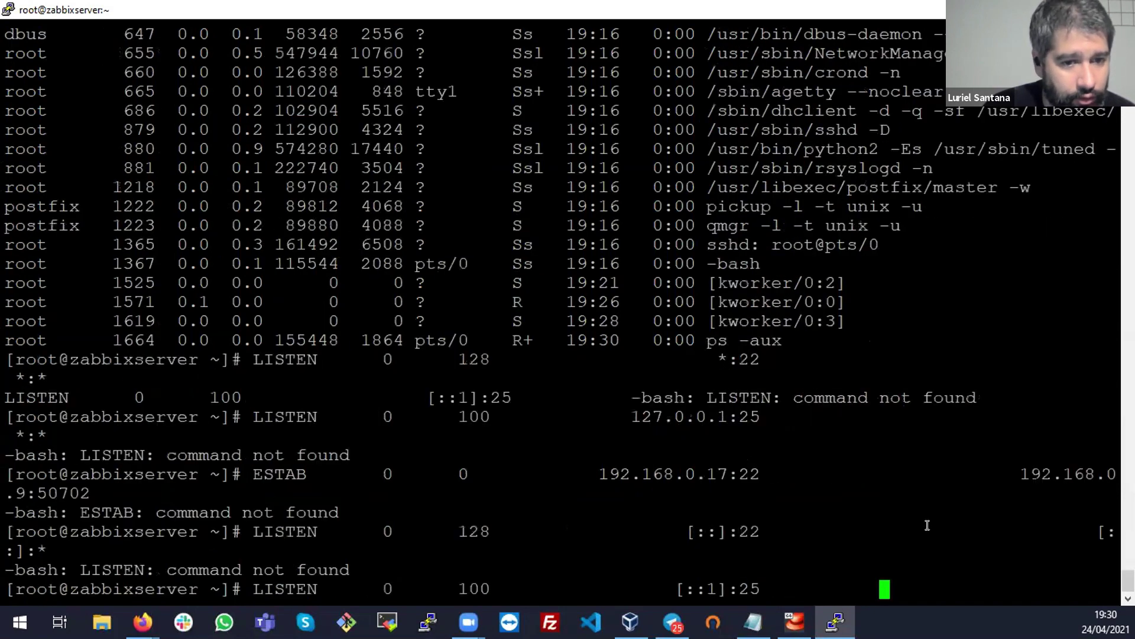
{"action": "key", "text": "ctrl+c"}
{"action": "key", "text": "ctrl+l"}
{"action": "key", "text": "Return"}
{"action": "key", "text": "Return"}
{"action": "key", "text": "Return"}
{"action": "key", "text": "Return"}
{"action": "key", "text": "Return"}
{"action": "key", "text": "Return"}
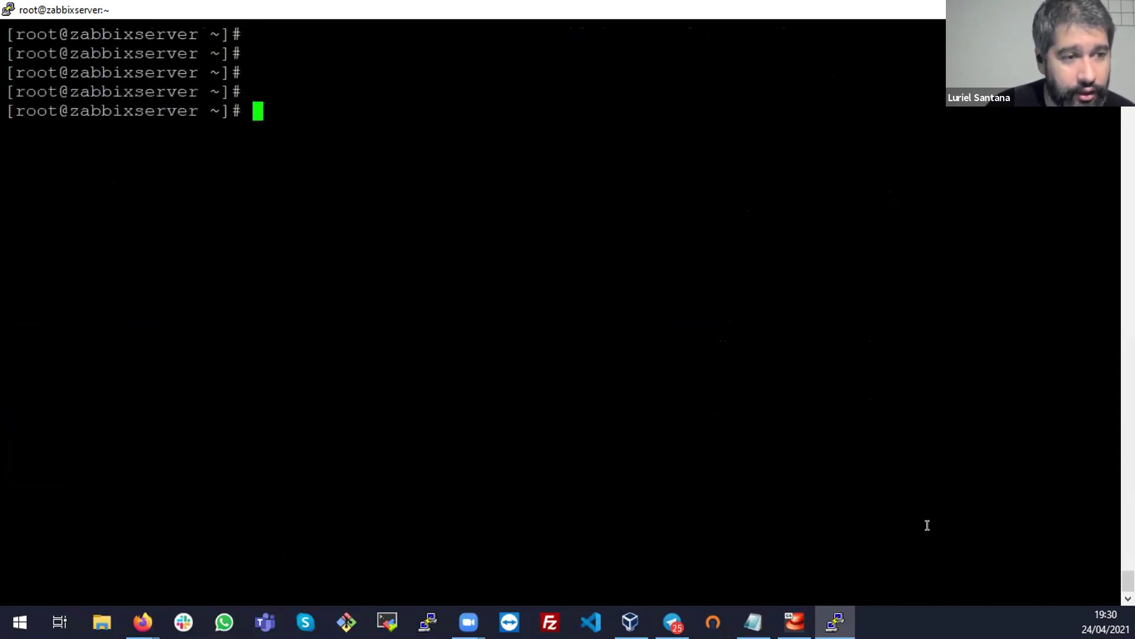
{"action": "type", "text": "mys"}
{"action": "key", "text": "BackSpace"}
{"action": "key", "text": "BackSpace"}
{"action": "key", "text": "Tab"}
{"action": "key", "text": "Tab"}
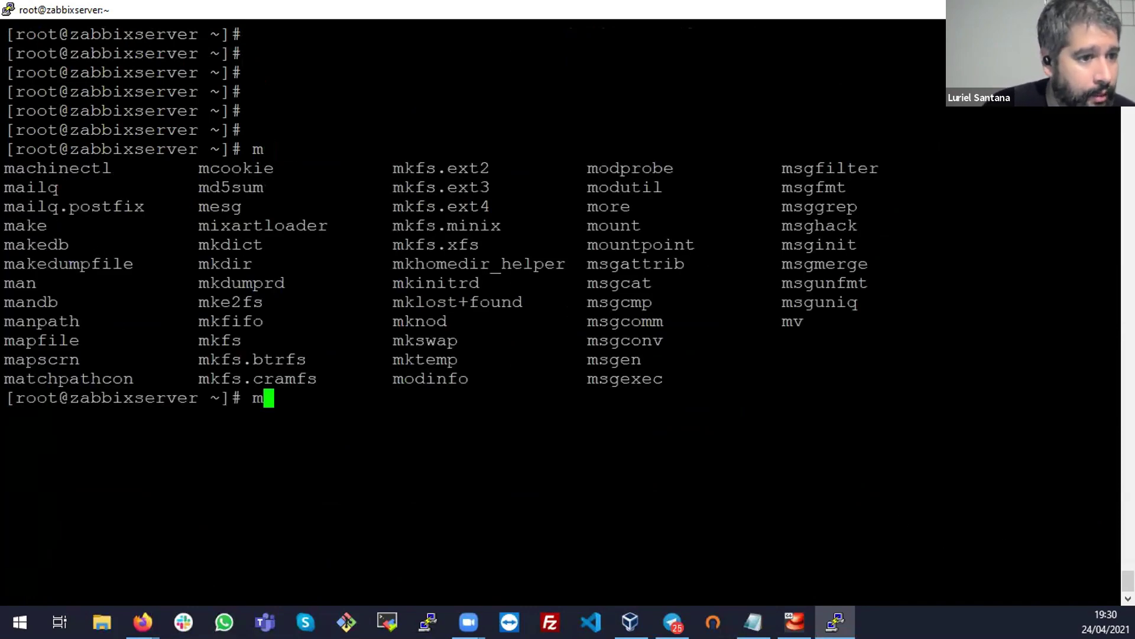
Start a Duplicate Session from PuTTY's system menu and clear its screen
{"action": "left_click", "coordinate": [5, 7]}
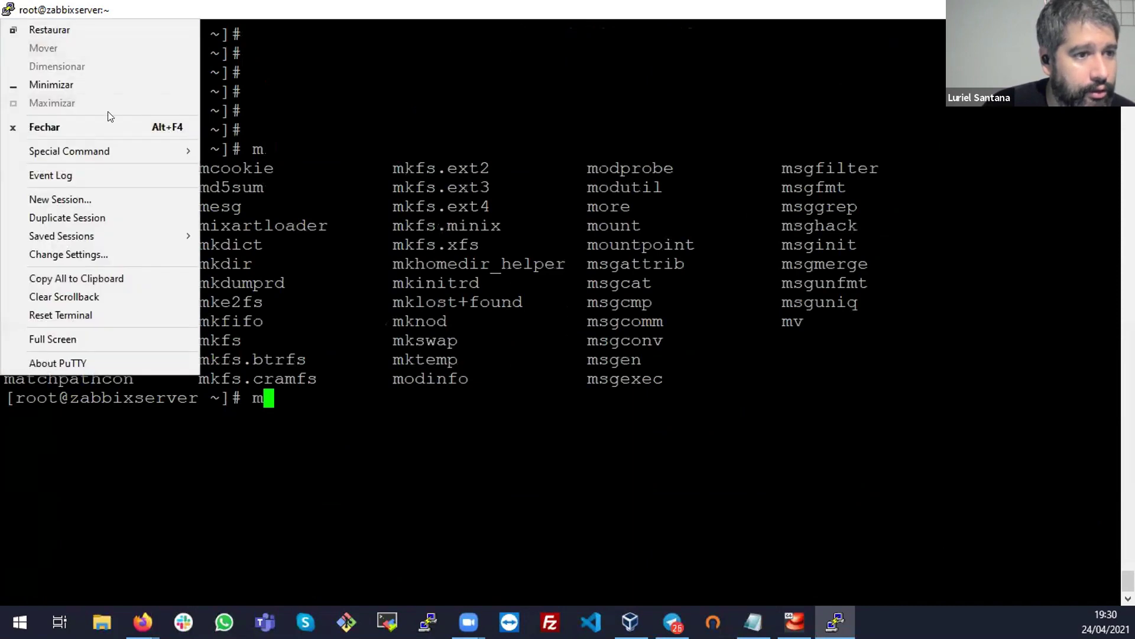
{"action": "left_click", "coordinate": [106, 214]}
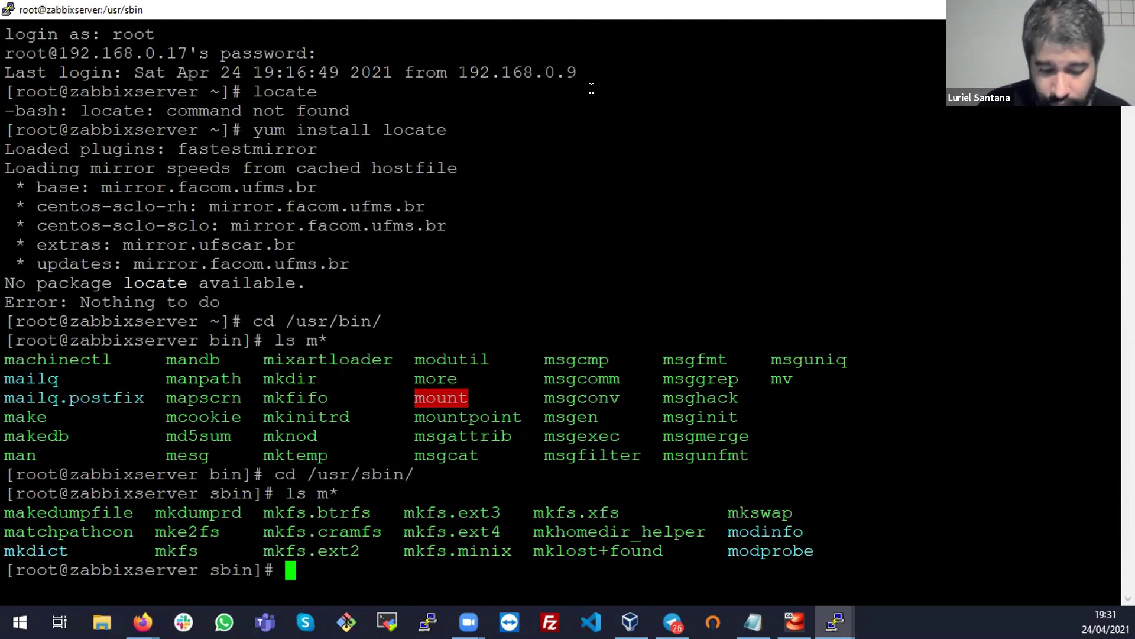
{"action": "key", "text": "ctrl+l"}
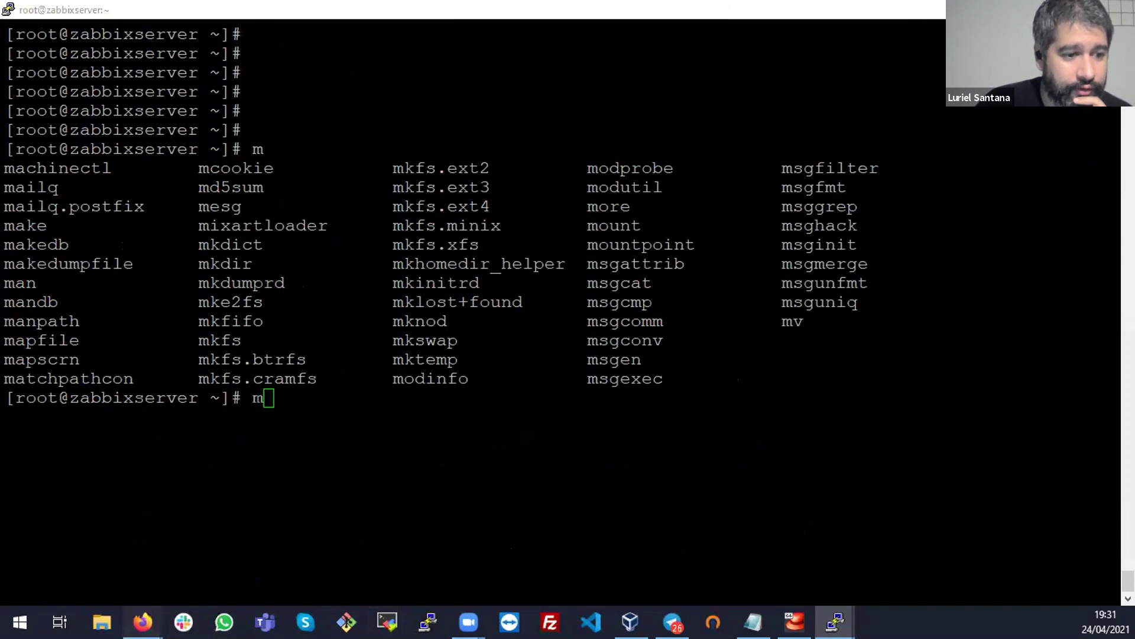
Copy the yum server-and-agent install line and scroll to the create-initial-database step
{"action": "mouse_move", "coordinate": [142, 622]}
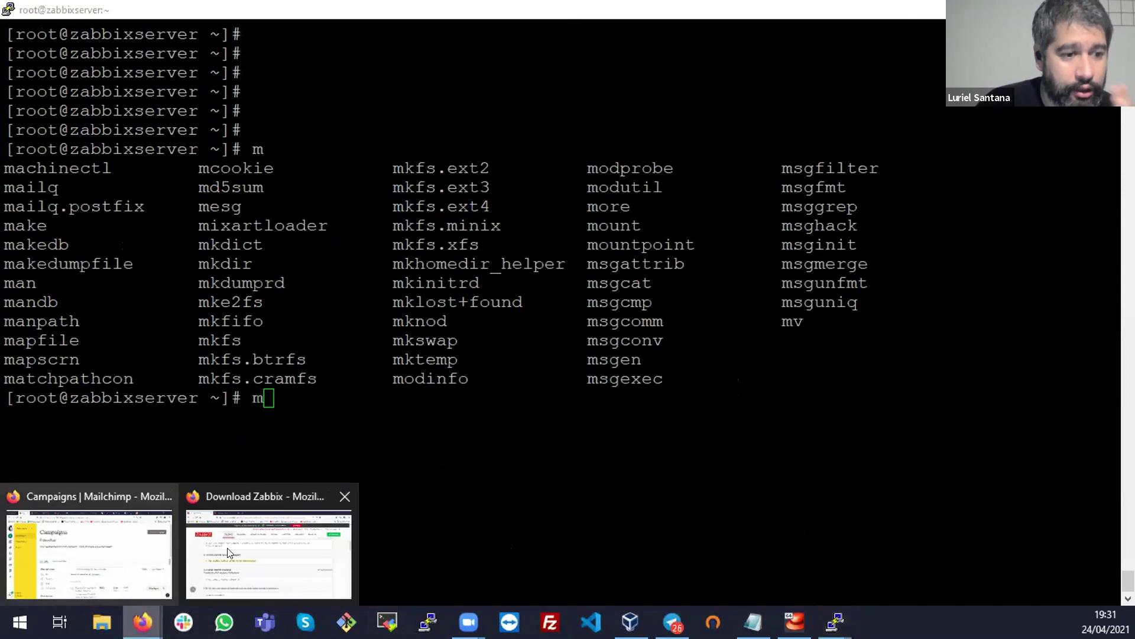
{"action": "left_click", "coordinate": [239, 544]}
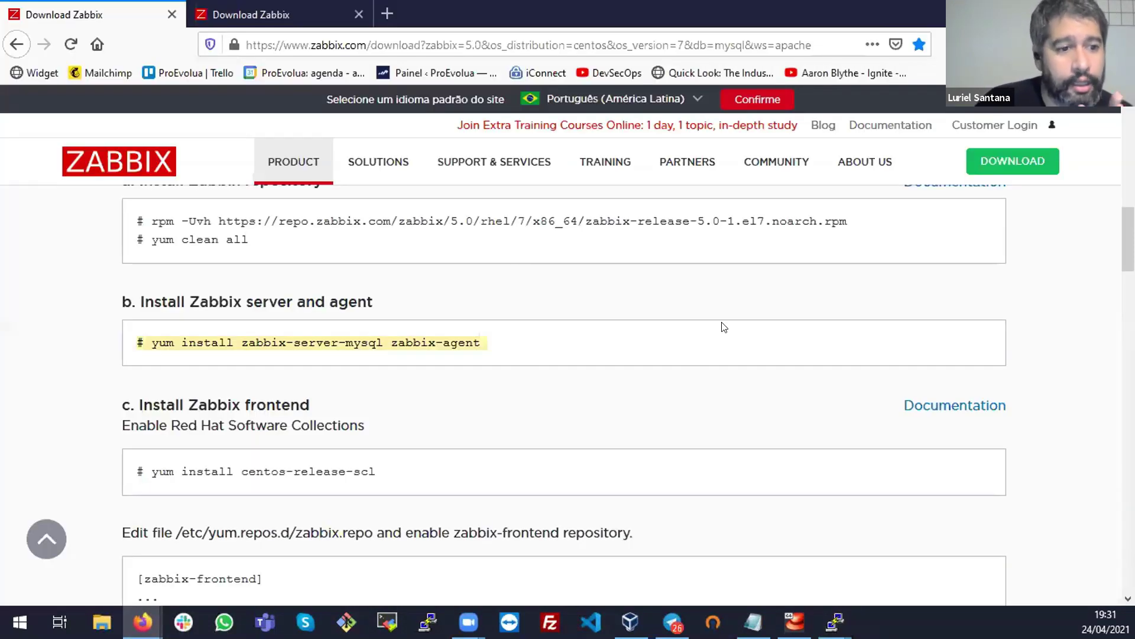
{"action": "left_click", "coordinate": [341, 343]}
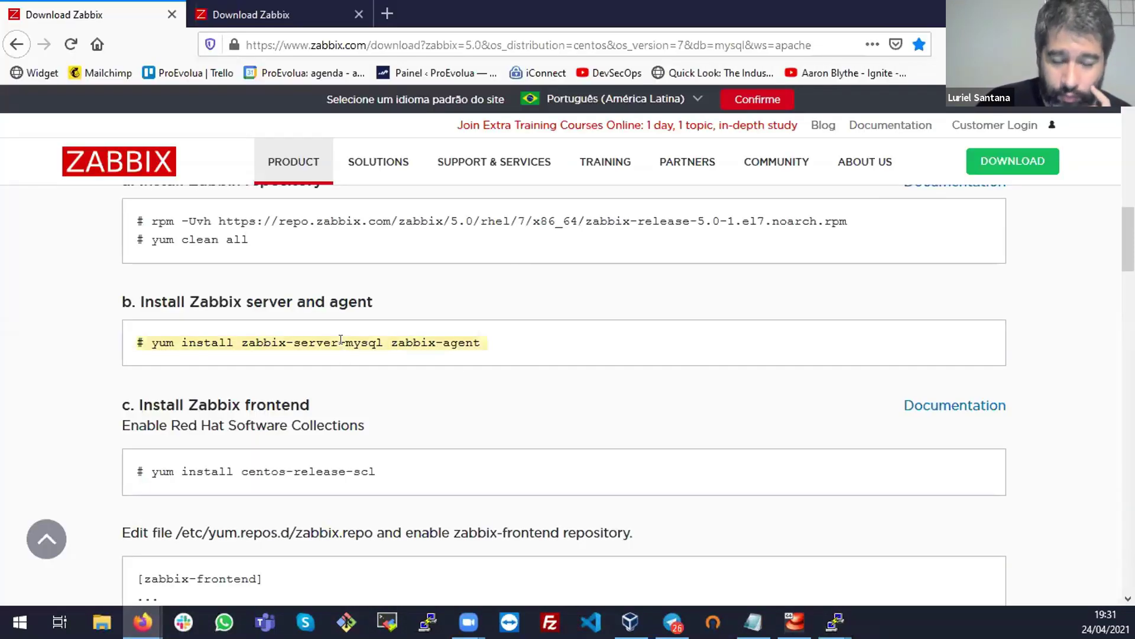
{"action": "scroll", "coordinate": [459, 342], "scroll_direction": "down", "scroll_amount": 5}
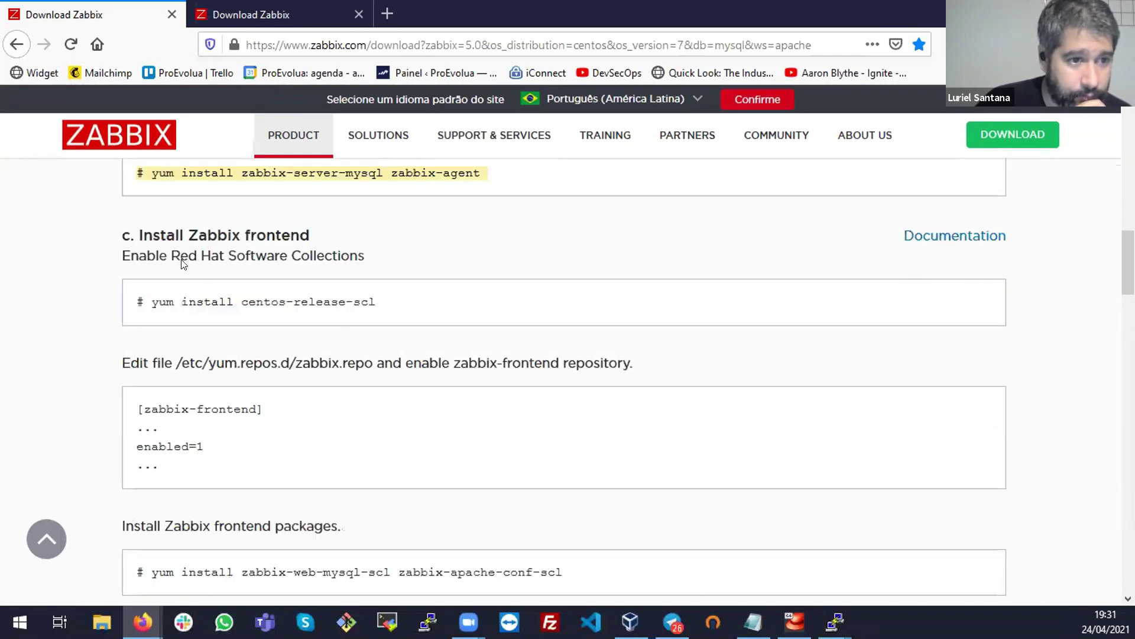
{"action": "scroll", "coordinate": [406, 345], "scroll_direction": "down", "scroll_amount": 3}
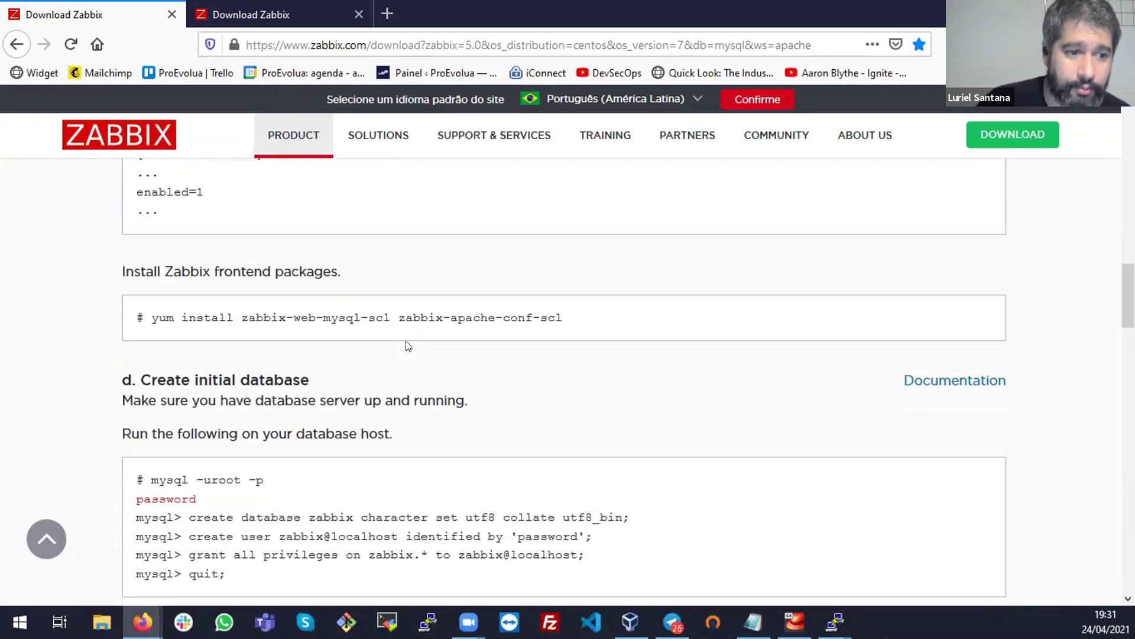
{"action": "key", "text": "alt+Tab"}
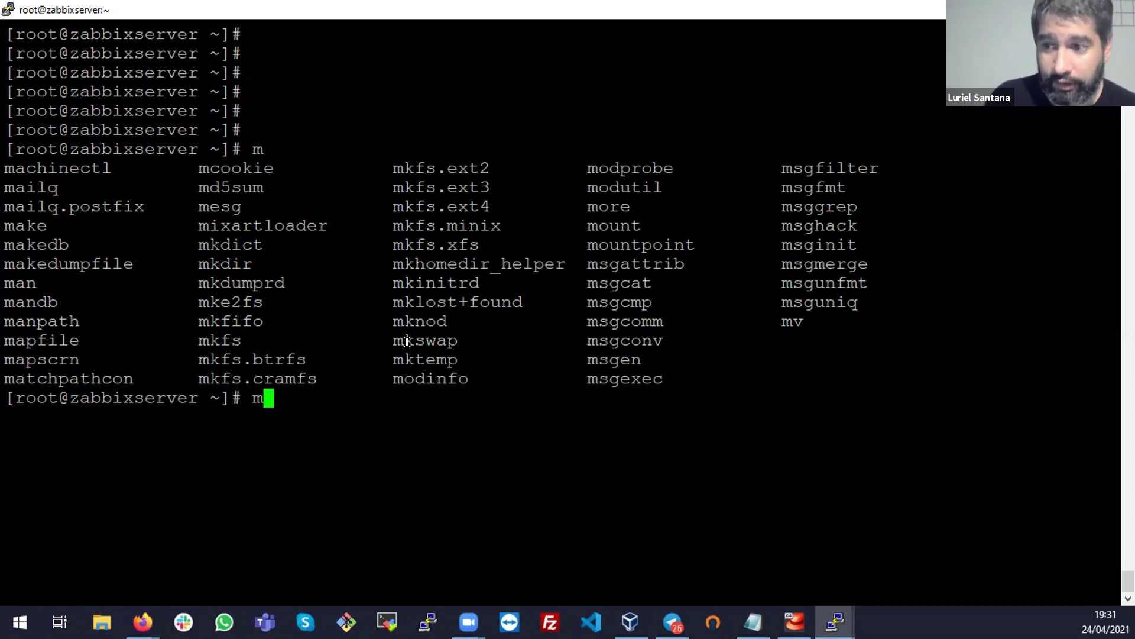
Try installing with yum install mysql-server, which reports no package available
{"action": "key", "text": "BackSpace"}
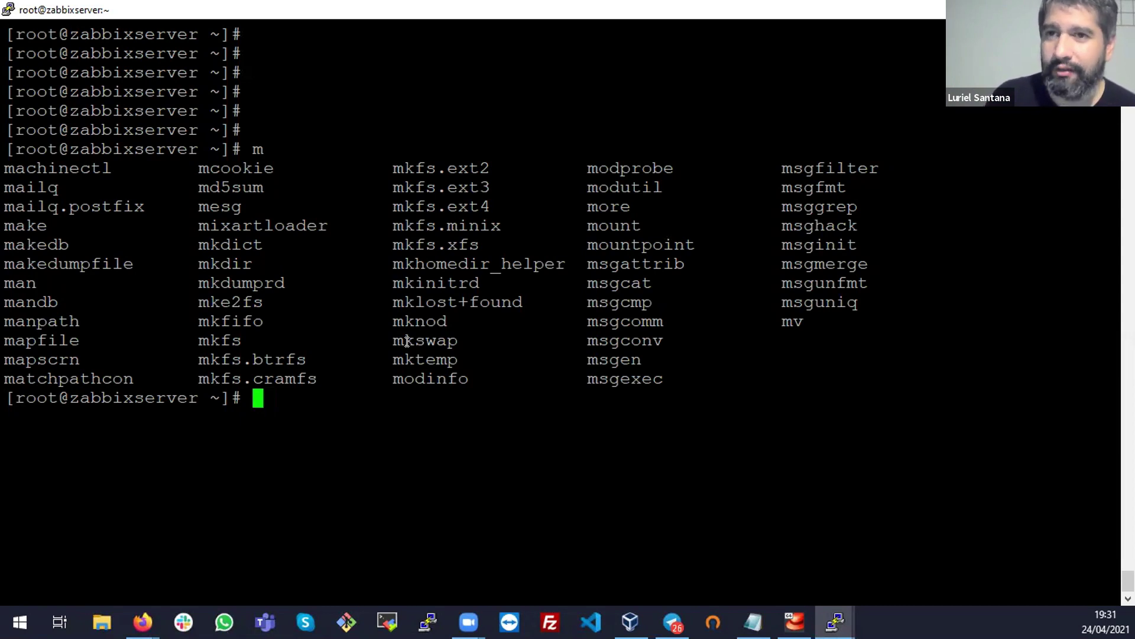
{"action": "type", "text": "yum install mysql-server"}
{"action": "key", "text": "Return"}
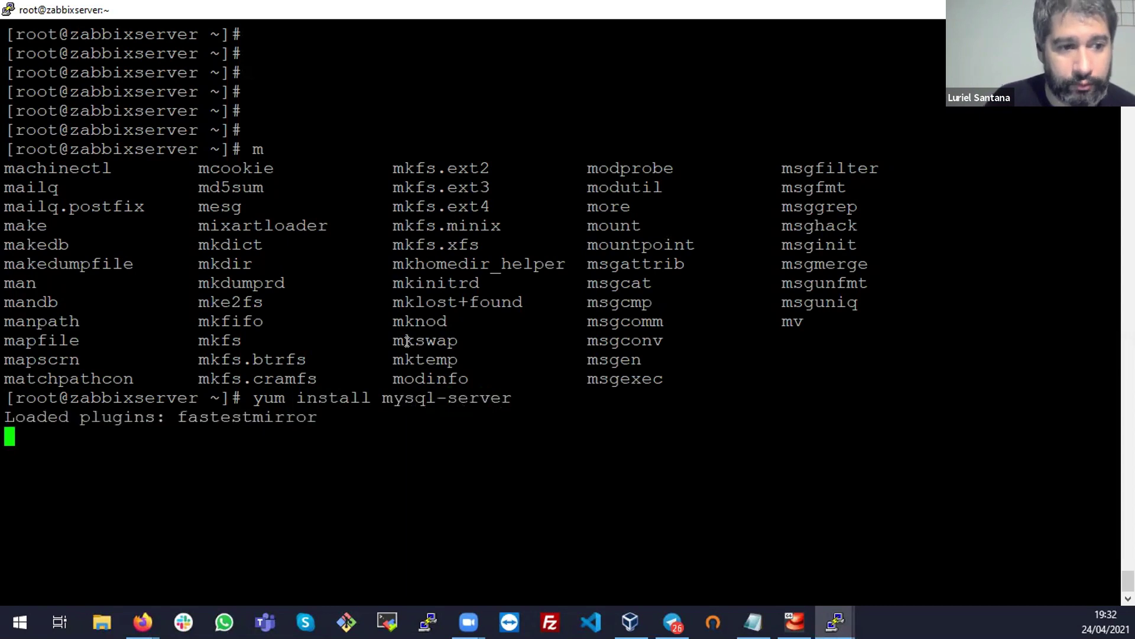
Edit the command to yum install mariadb-server and run it
{"action": "key", "text": "Up"}
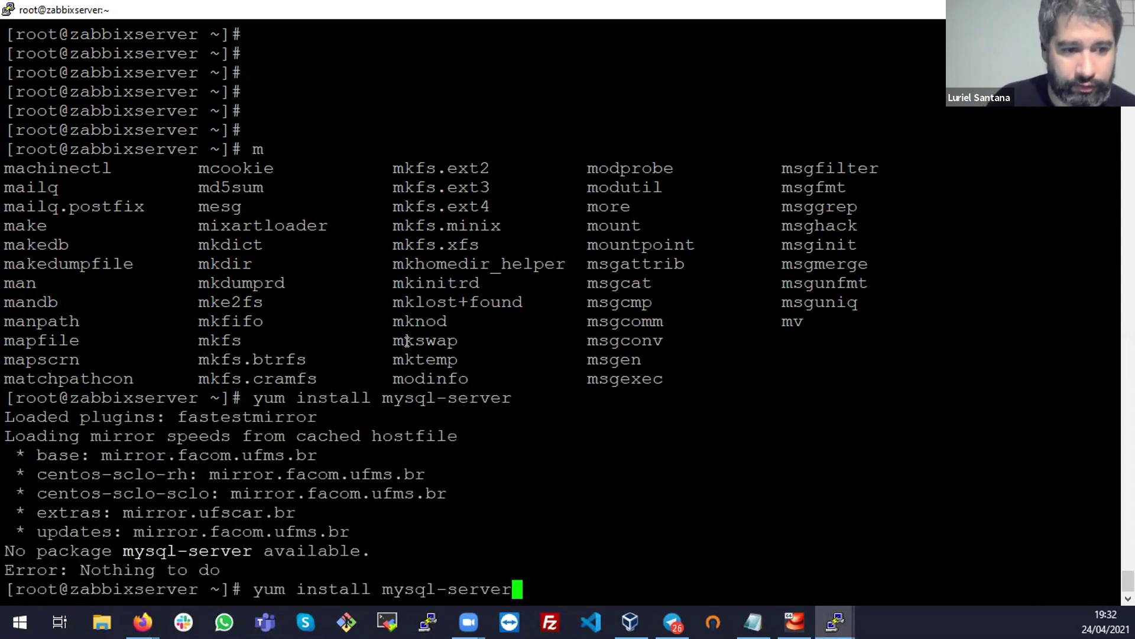
{"action": "key", "text": "Left"}
{"action": "key", "text": "Left"}
{"action": "key", "text": "Left"}
{"action": "key", "text": "BackSpace"}
{"action": "key", "text": "BackSpace"}
{"action": "key", "text": "BackSpace"}
{"action": "key", "text": "BackSpace"}
{"action": "type", "text": "ariadb"}
{"action": "key", "text": "BackSpace"}
{"action": "key", "text": "BackSpace"}
{"action": "key", "text": "BackSpace"}
{"action": "key", "text": "BackSpace"}
{"action": "type", "text": "iadb"}
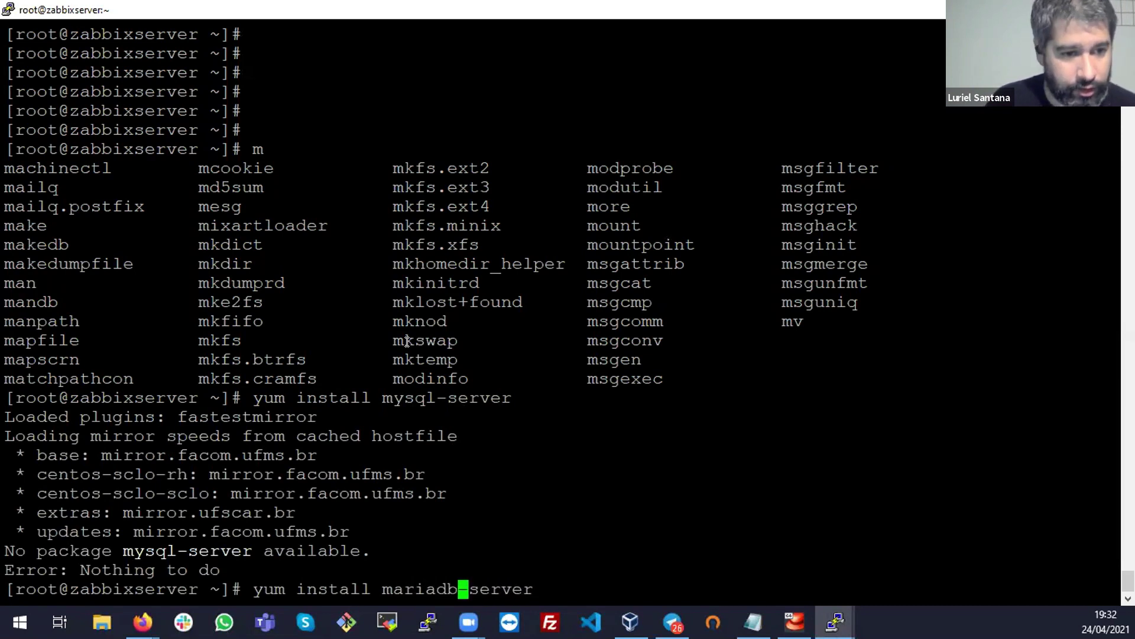
{"action": "key", "text": "Return"}
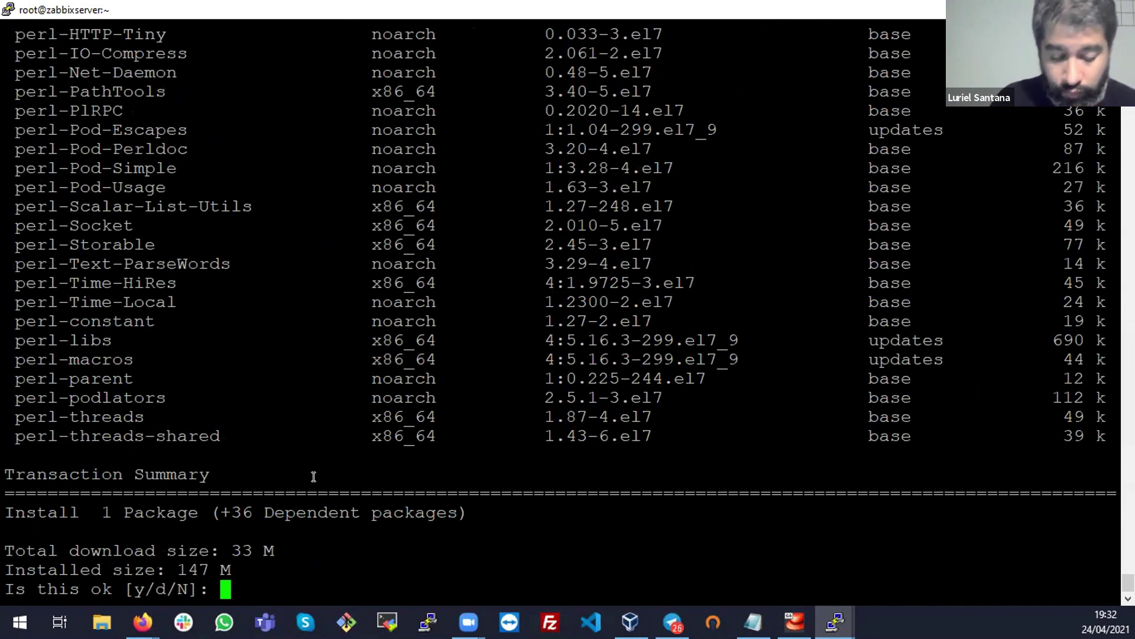
Confirm the mariadb-server install with y and let the 37 packages download and install
{"action": "type", "text": "y"}
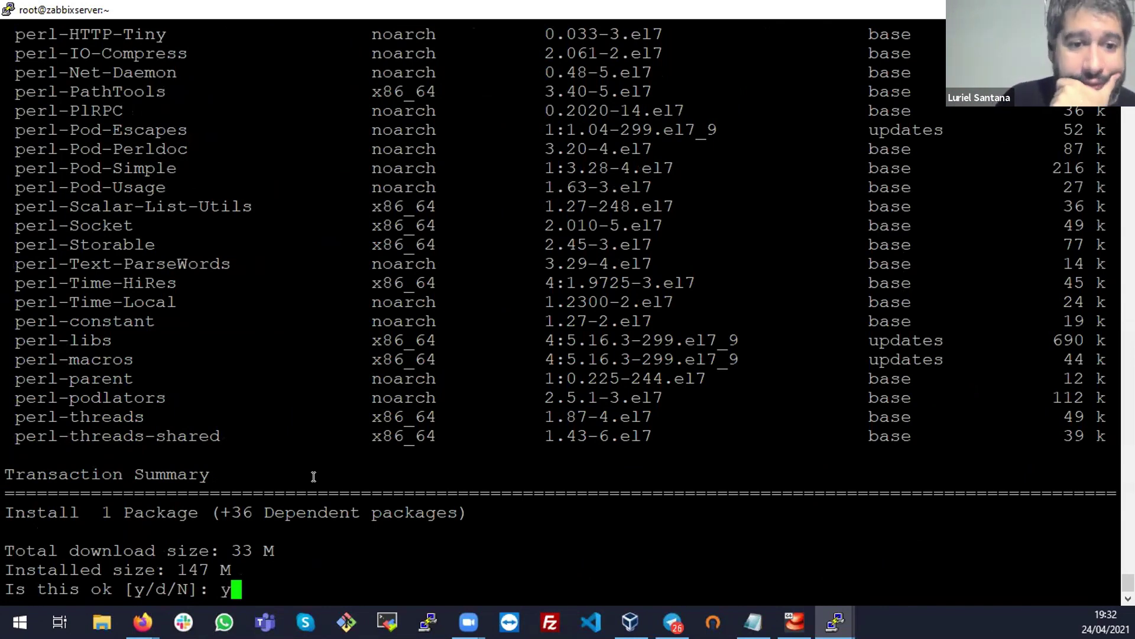
{"action": "key", "text": "Return"}
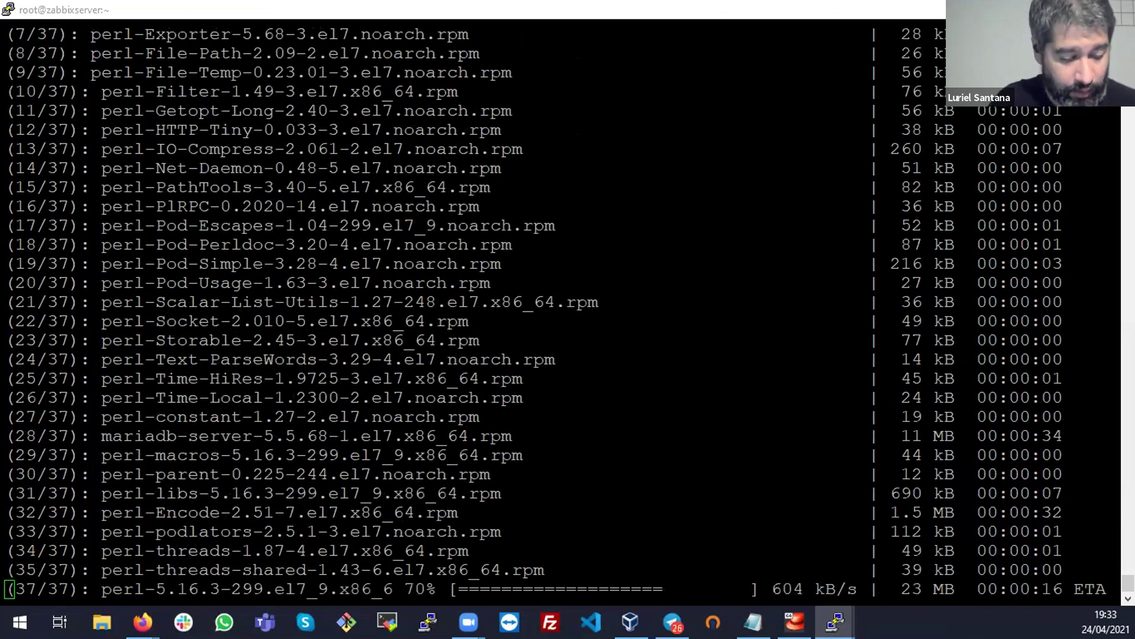
{"action": "scroll", "coordinate": [527, 294], "scroll_direction": "up", "scroll_amount": 10}
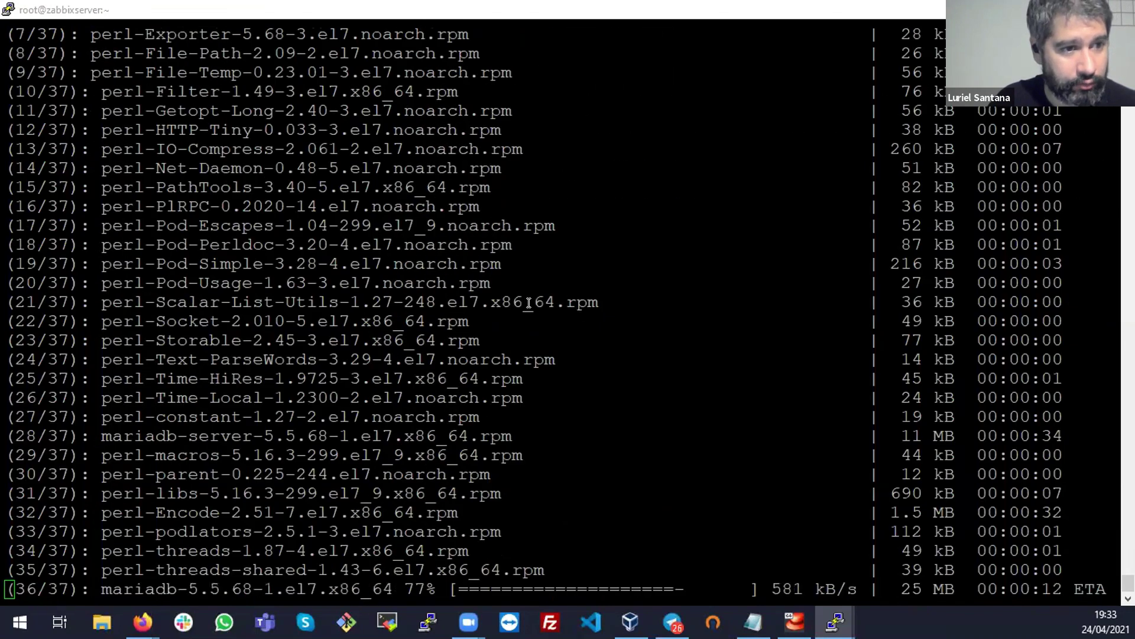
{"action": "scroll", "coordinate": [639, 339], "scroll_direction": "up", "scroll_amount": 5}
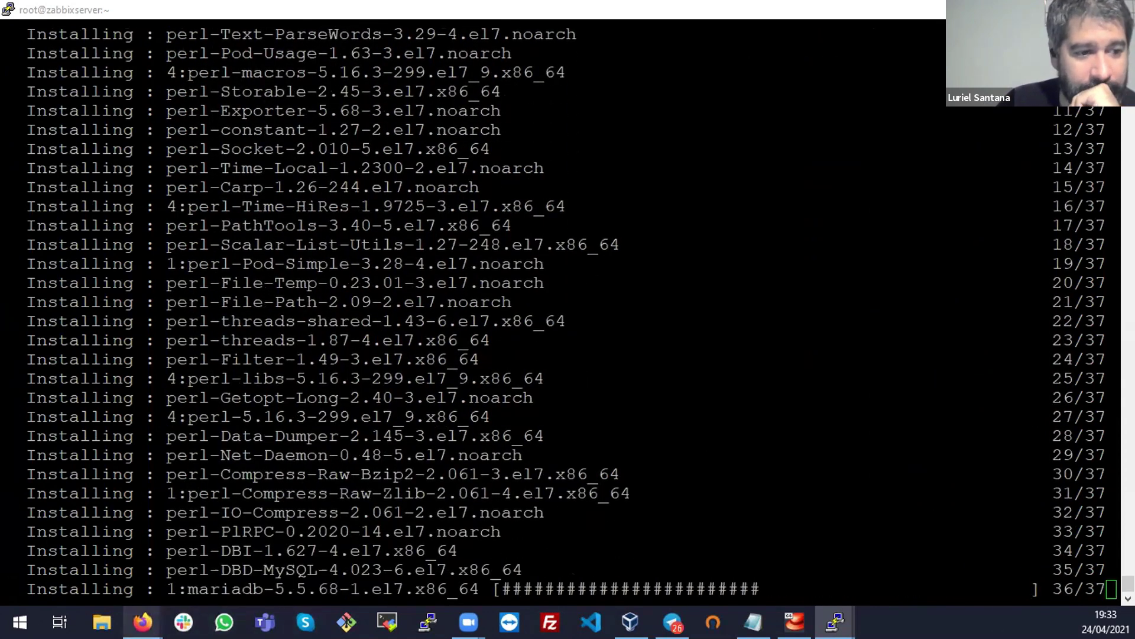
Return to the Zabbix download page in Firefox and select the mysql -uroot -p command
{"action": "left_click", "coordinate": [143, 622]}
{"action": "left_click", "coordinate": [232, 551]}
{"action": "left_click_drag", "start_coordinate": [156, 395], "coordinate": [308, 396]}
{"action": "left_click", "coordinate": [308, 396]}
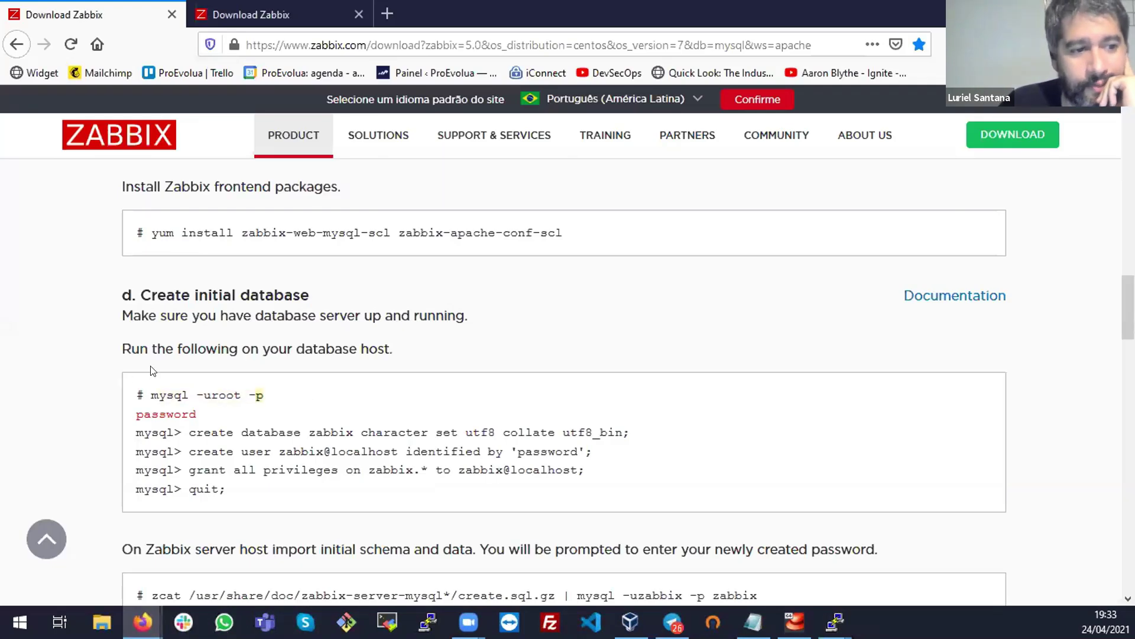
{"action": "triple_click", "coordinate": [164, 394]}
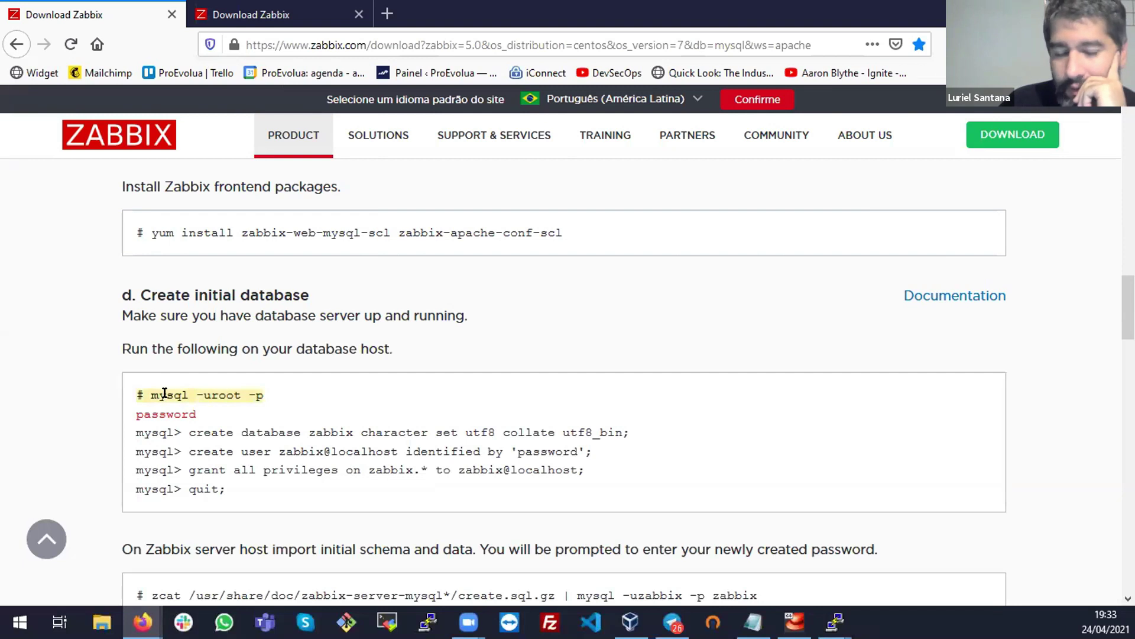
{"action": "left_click", "coordinate": [154, 395]}
{"action": "left_click_drag", "start_coordinate": [152, 392], "coordinate": [306, 396]}
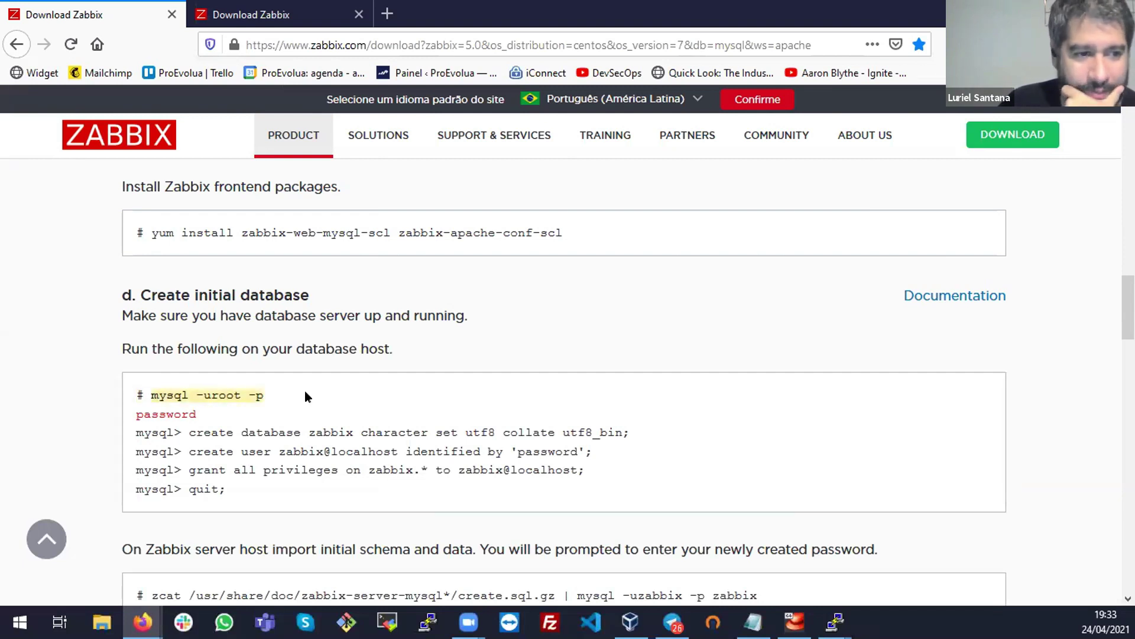
Select the zcat schema-import command and point out the word schema
{"action": "scroll", "coordinate": [481, 357], "scroll_direction": "down", "scroll_amount": 3}
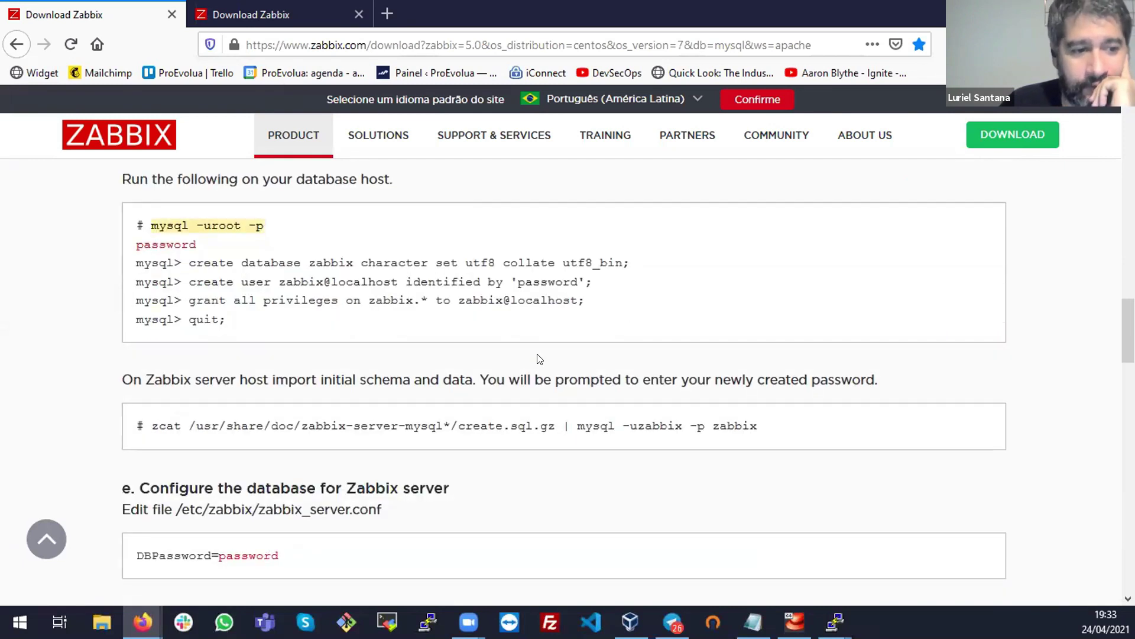
{"action": "triple_click", "coordinate": [434, 423]}
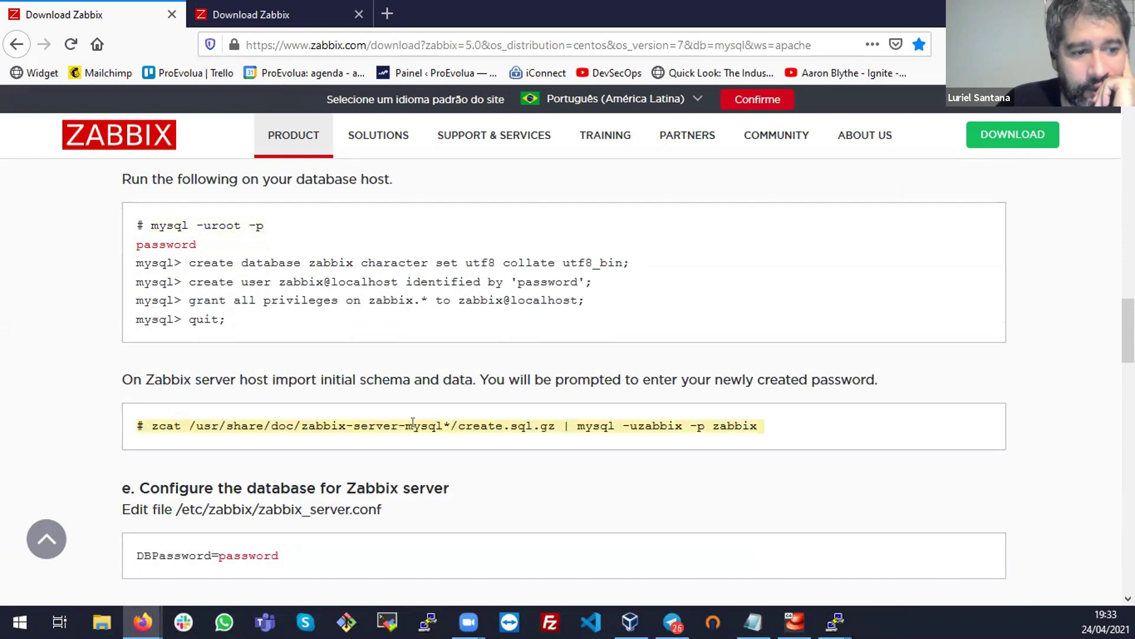
{"action": "left_click_drag", "start_coordinate": [296, 424], "coordinate": [515, 422]}
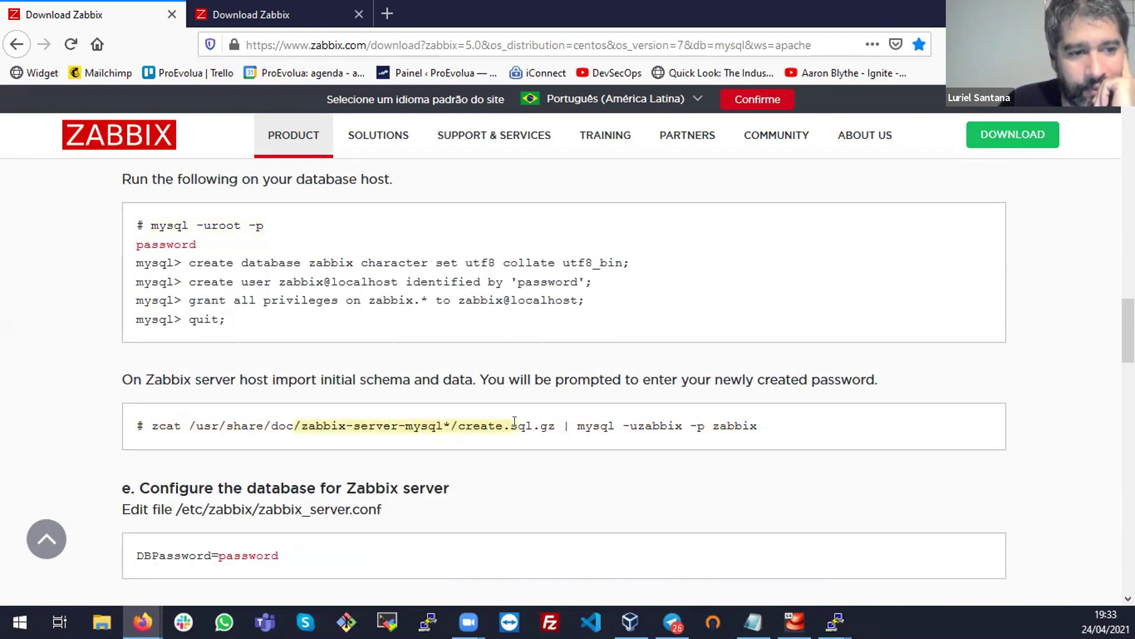
{"action": "double_click", "coordinate": [385, 379]}
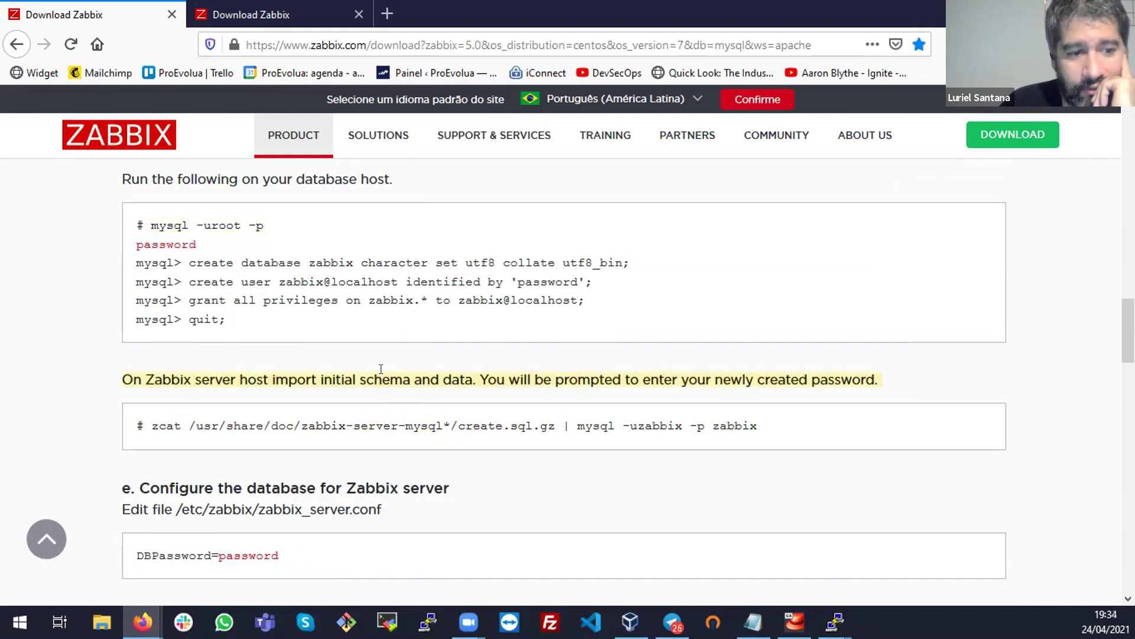
{"action": "triple_click", "coordinate": [605, 423]}
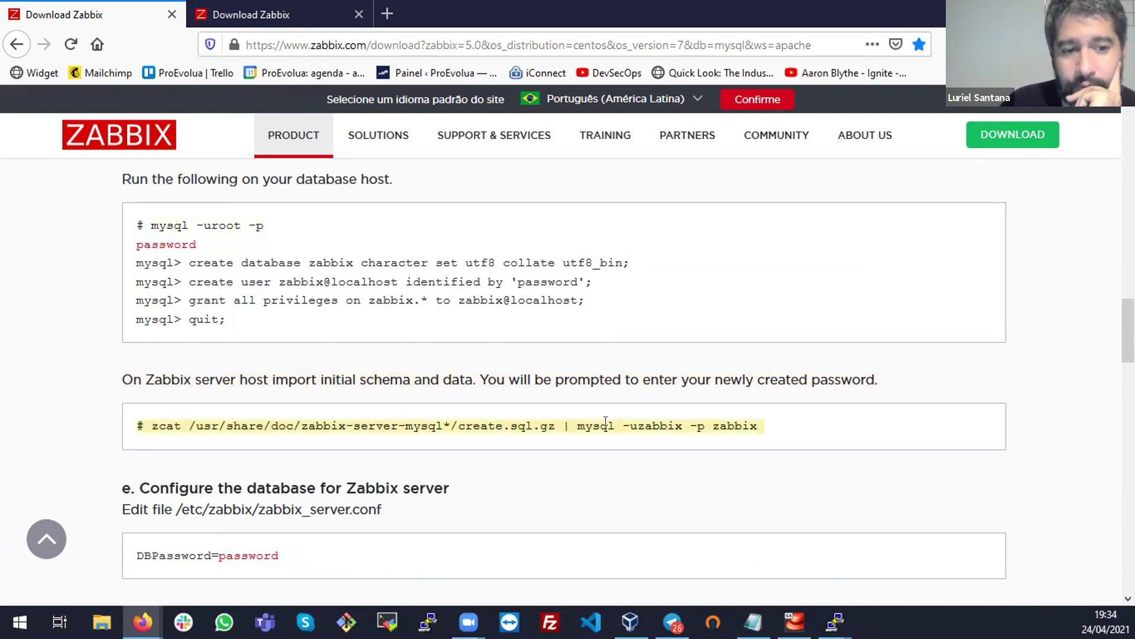
{"action": "left_click", "coordinate": [514, 422]}
Highlight the zabbix-server-mysql directory in the path, then reselect the whole zcat command
{"action": "mouse_move", "coordinate": [372, 422]}
{"action": "left_mouse_down"}
{"action": "mouse_move", "coordinate": [453, 422]}
{"action": "mouse_move", "coordinate": [354, 421]}
{"action": "left_mouse_up"}
{"action": "left_click", "coordinate": [448, 421]}
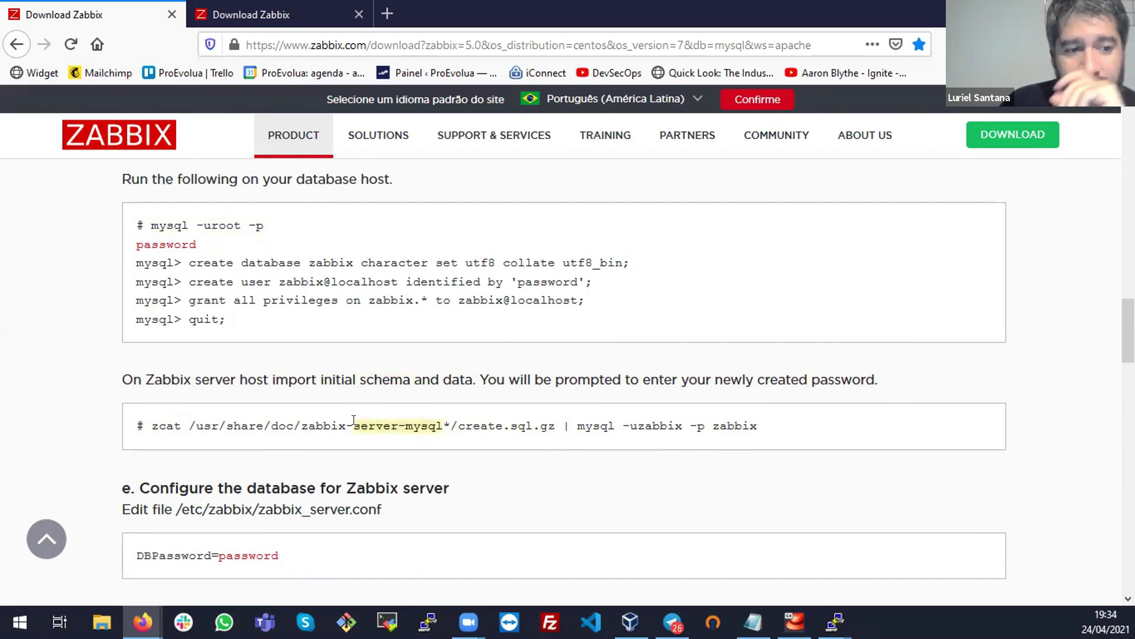
{"action": "left_click", "coordinate": [515, 421]}
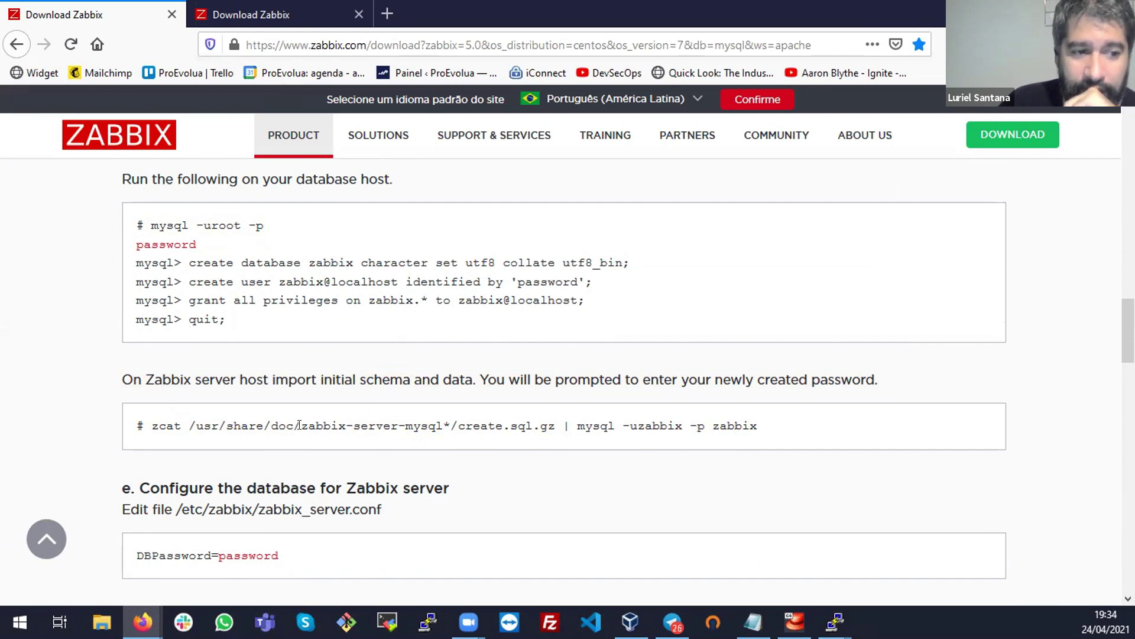
{"action": "left_click_drag", "start_coordinate": [302, 421], "coordinate": [482, 421]}
{"action": "left_click", "coordinate": [274, 420]}
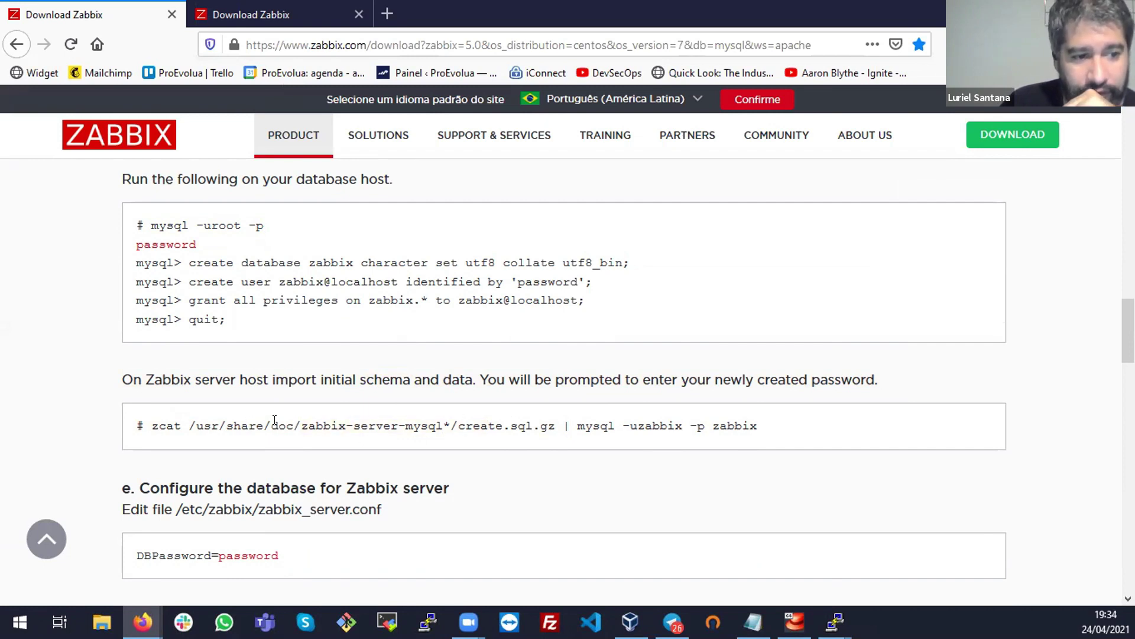
{"action": "double_click", "coordinate": [359, 422]}
{"action": "triple_click", "coordinate": [409, 422]}
{"action": "triple_click", "coordinate": [409, 424]}
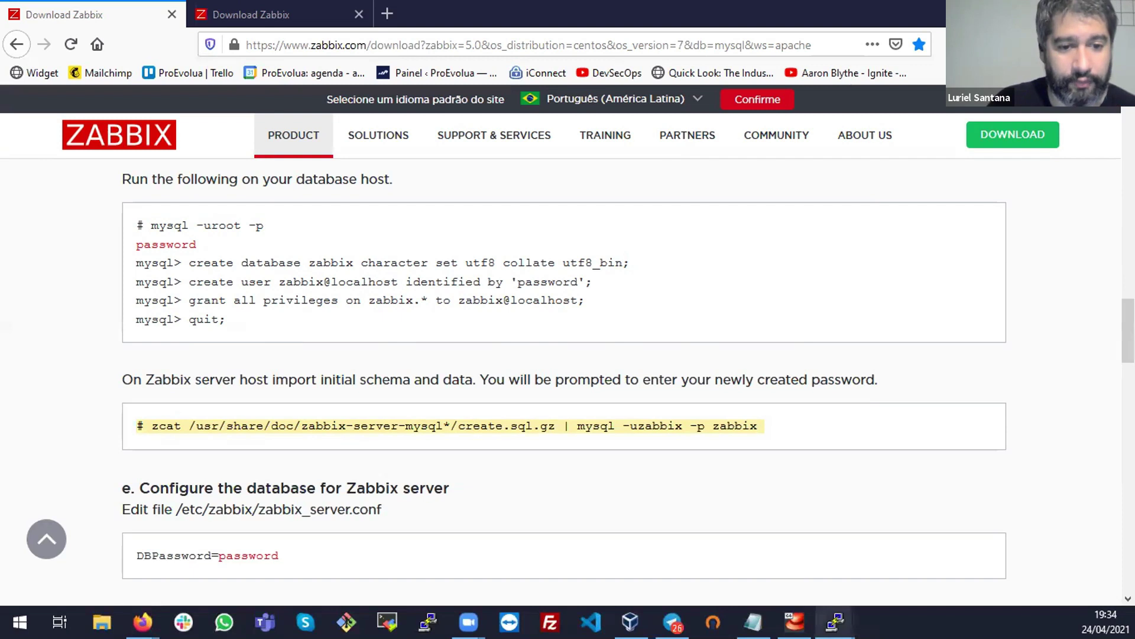
Run ss -nat in PuTTY, showing only ports 22 and 25 listening
{"action": "mouse_move", "coordinate": [834, 621]}
{"action": "left_click", "coordinate": [745, 553]}
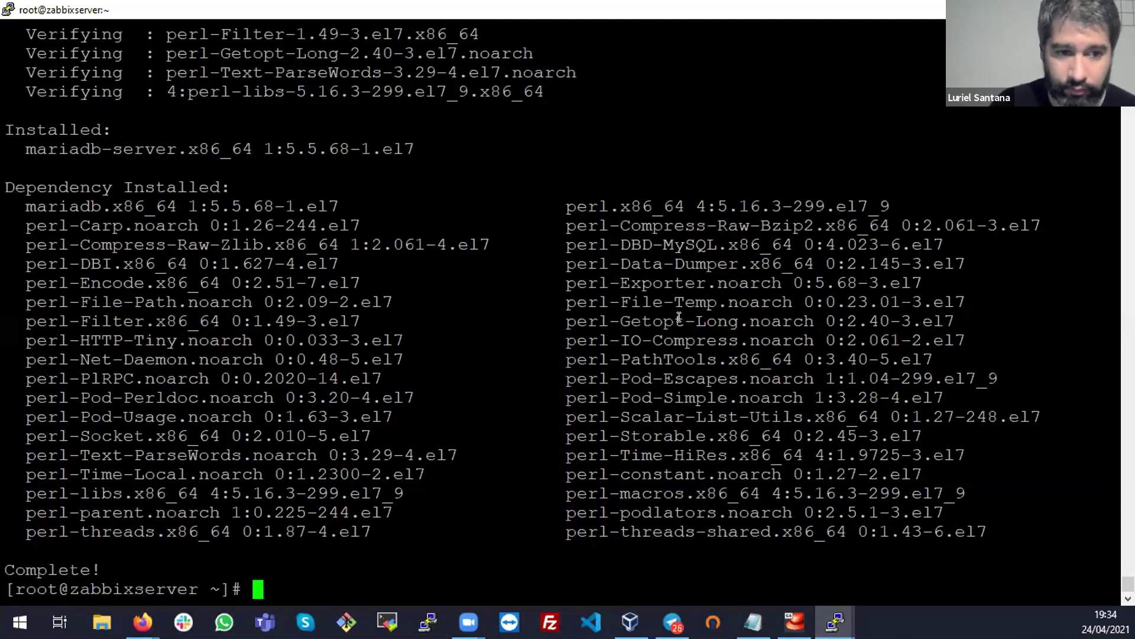
{"action": "type", "text": "ss -nat"}
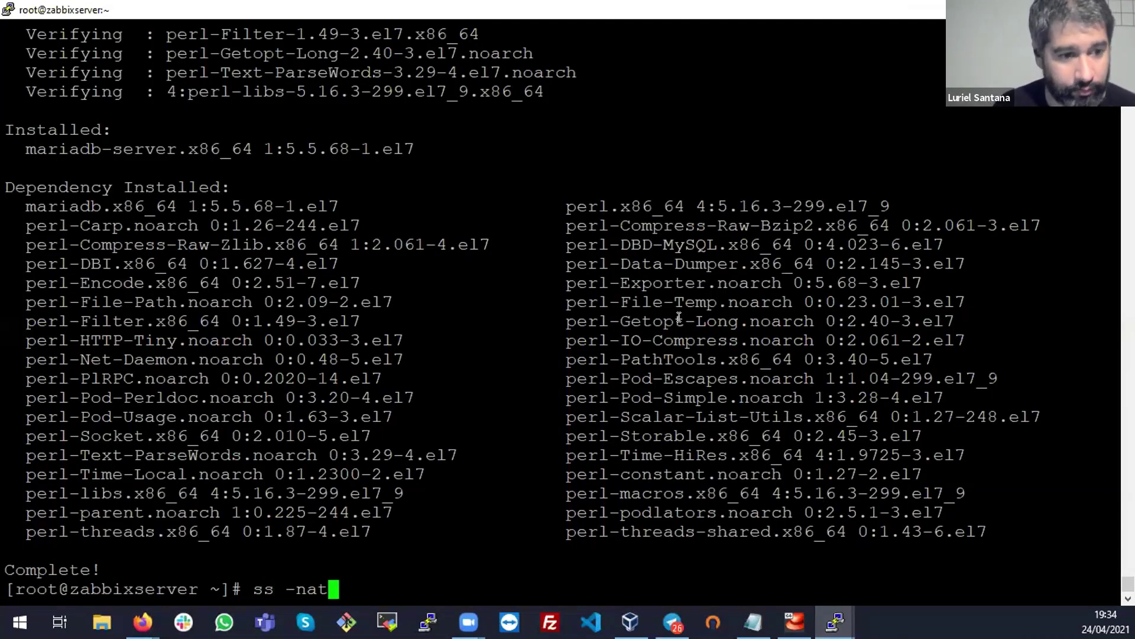
{"action": "key", "text": "Return"}
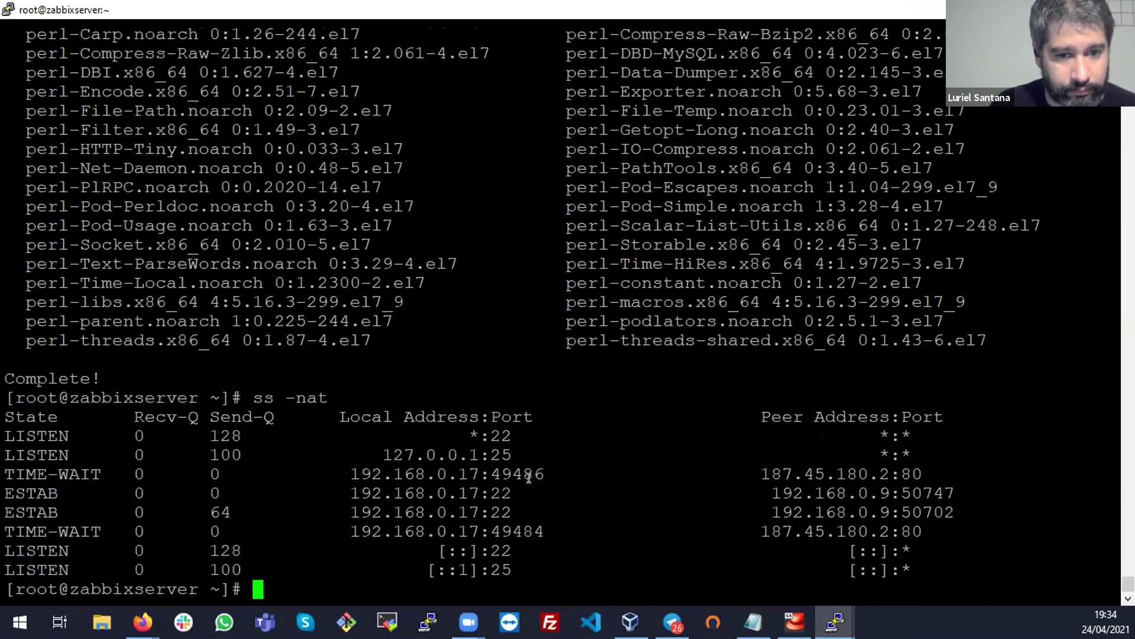
{"action": "double_click", "coordinate": [513, 487]}
{"action": "left_click", "coordinate": [514, 487]}
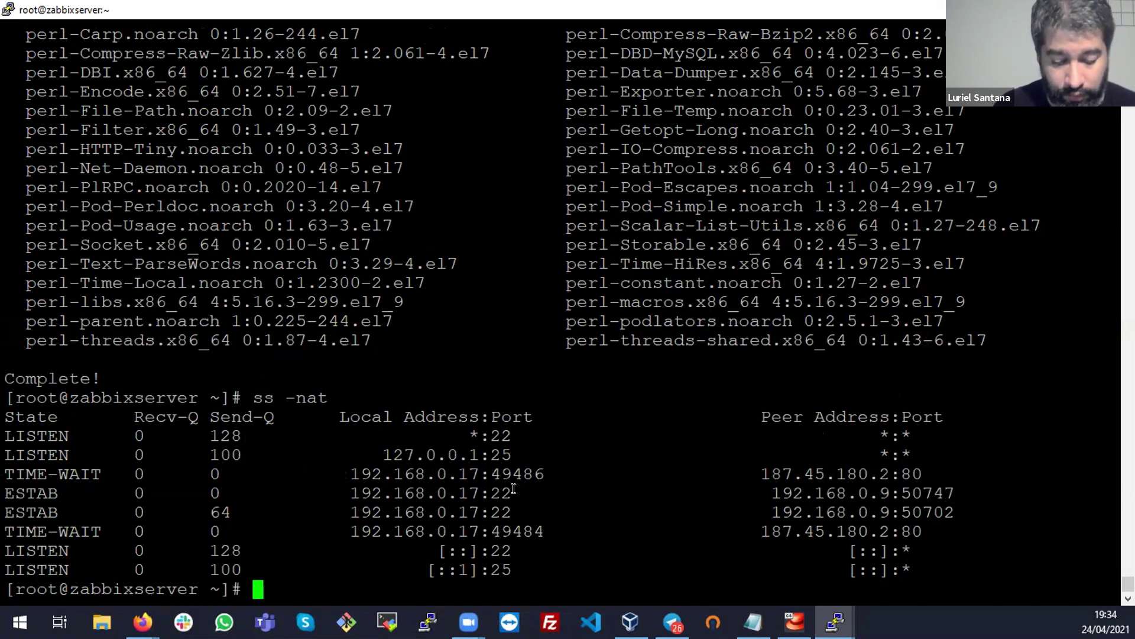
Check the MariaDB service with systemctl status mariadb
{"action": "type", "text": "systemc"}
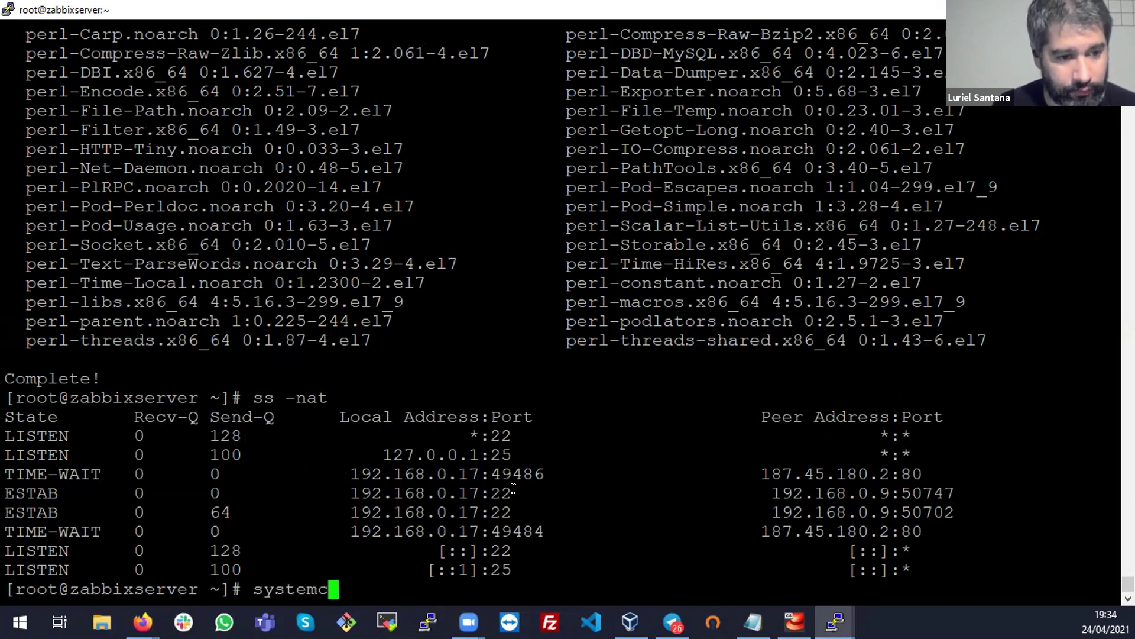
{"action": "type", "text": "tl status ma"}
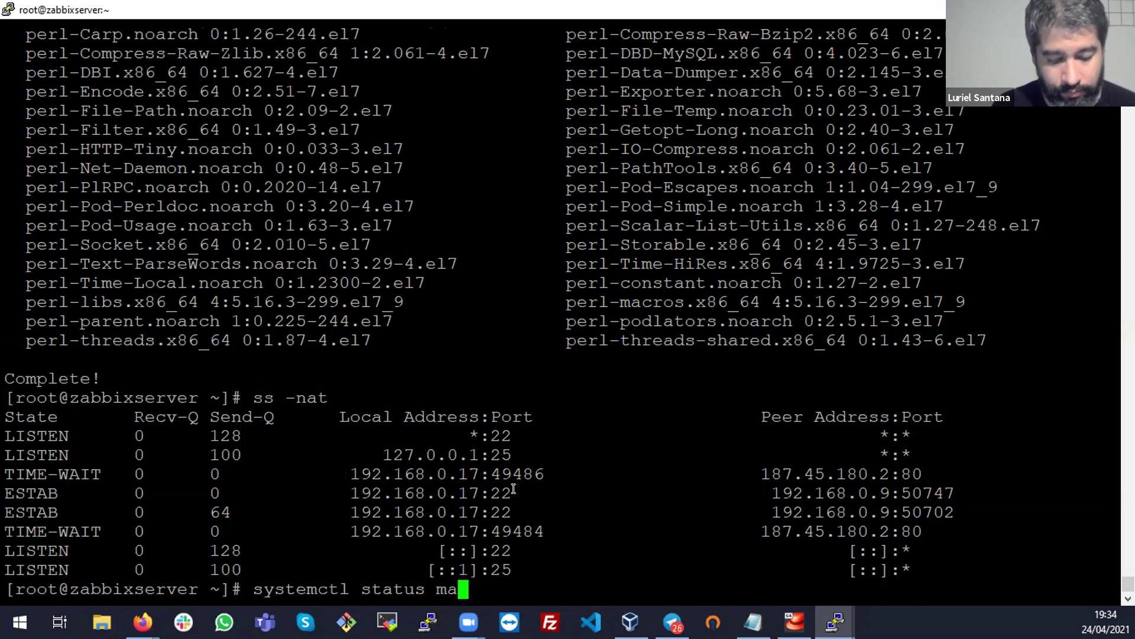
{"action": "type", "text": "ria"}
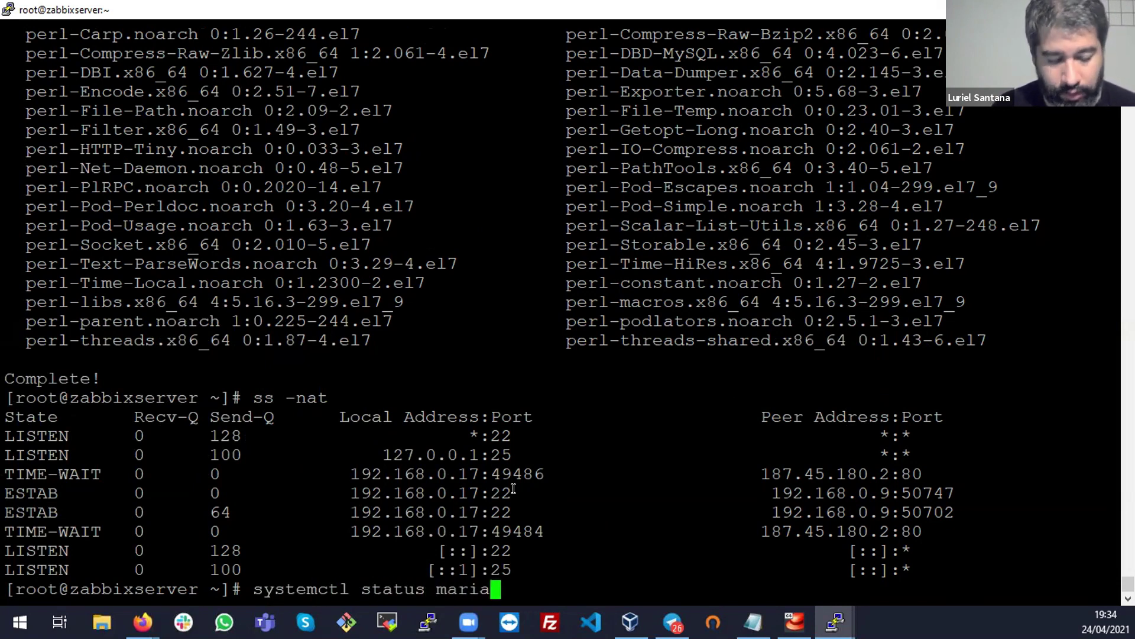
{"action": "key", "text": "BackSpace"}
{"action": "type", "text": "db"}
{"action": "key", "text": "BackSpace"}
{"action": "key", "text": "BackSpace"}
{"action": "type", "text": "adb"}
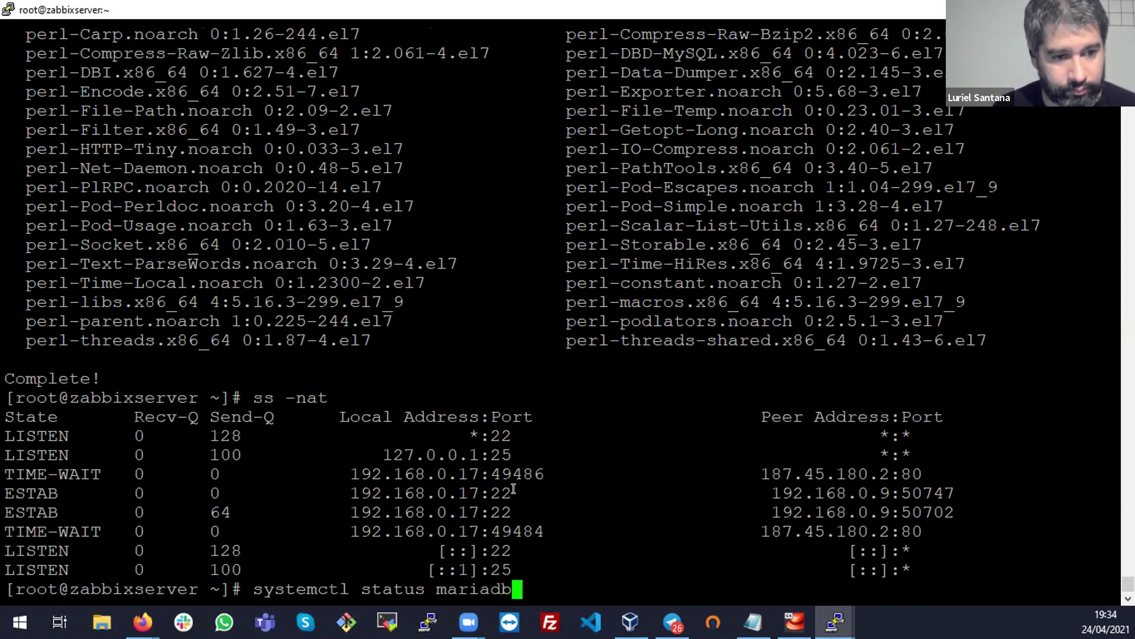
{"action": "key", "text": "Return"}
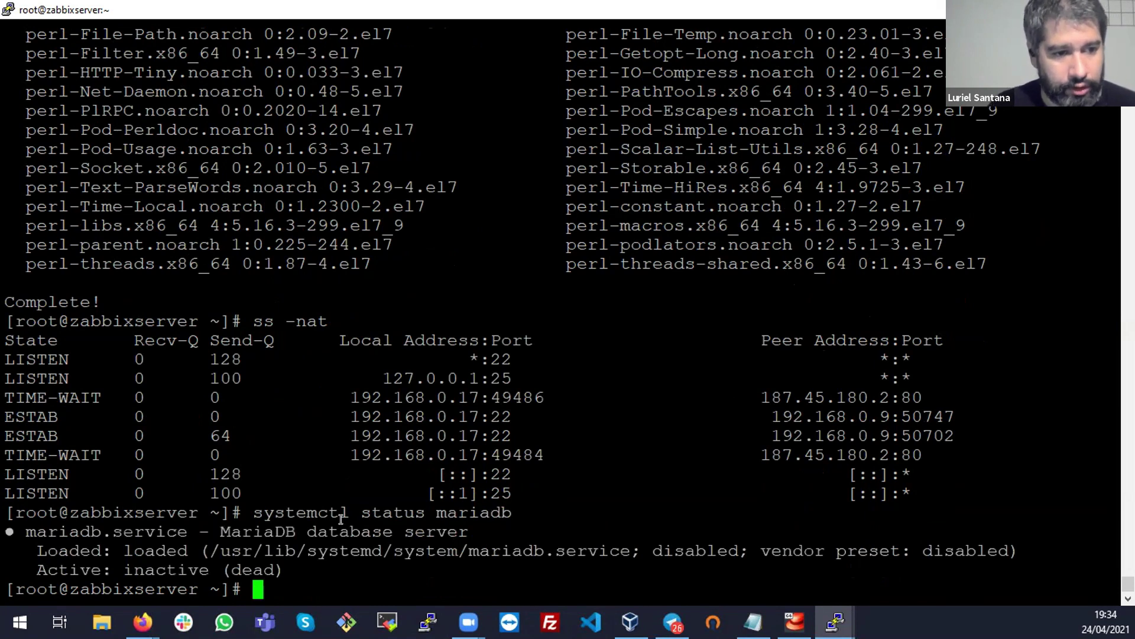
Start the MariaDB service after its status shows inactive (dead)
{"action": "double_click", "coordinate": [253, 569]}
{"action": "left_click", "coordinate": [252, 569]}
{"action": "left_click", "coordinate": [253, 569]}
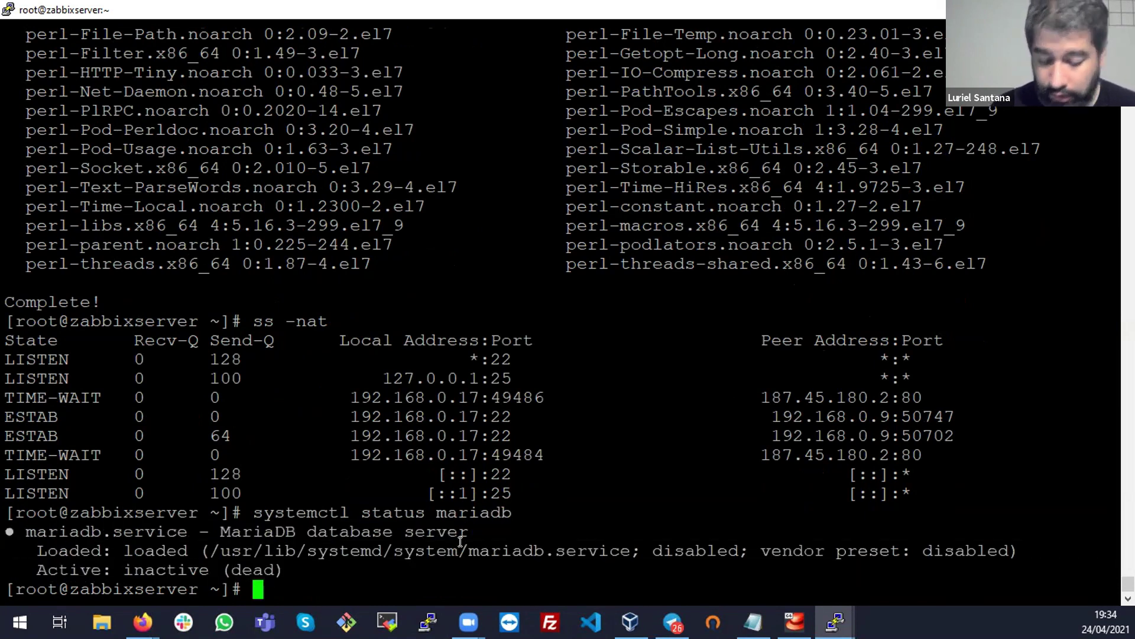
{"action": "key", "text": "Up"}
{"action": "key", "text": "Left"}
{"action": "key", "text": "Left"}
{"action": "key", "text": "Left"}
{"action": "key", "text": "Left"}
{"action": "key", "text": "Left"}
{"action": "key", "text": "Left"}
{"action": "key", "text": "Left"}
{"action": "key", "text": "Left"}
{"action": "key", "text": "BackSpace"}
{"action": "key", "text": "BackSpace"}
{"action": "key", "text": "BackSpace"}
{"action": "type", "text": "rt"}
{"action": "key", "text": "Return"}
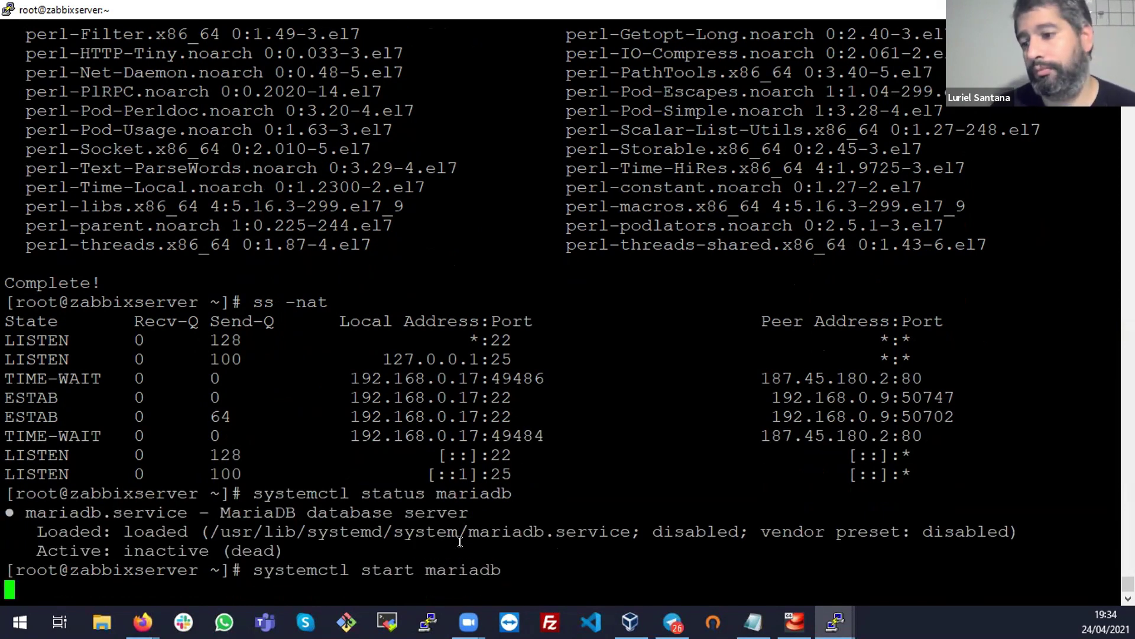
Recheck the MariaDB status and review its startup log and mysqld process lines
{"action": "key", "text": "Up"}
{"action": "key", "text": "Up"}
{"action": "key", "text": "Return"}
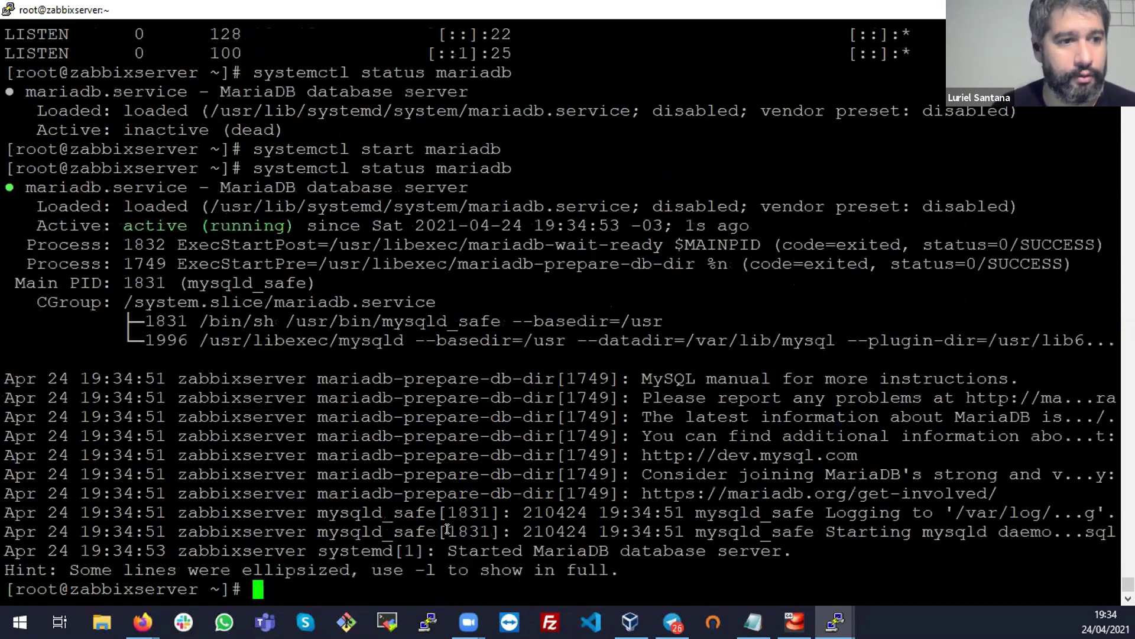
{"action": "left_click_drag", "start_coordinate": [15, 185], "coordinate": [864, 558]}
{"action": "left_click", "coordinate": [864, 560]}
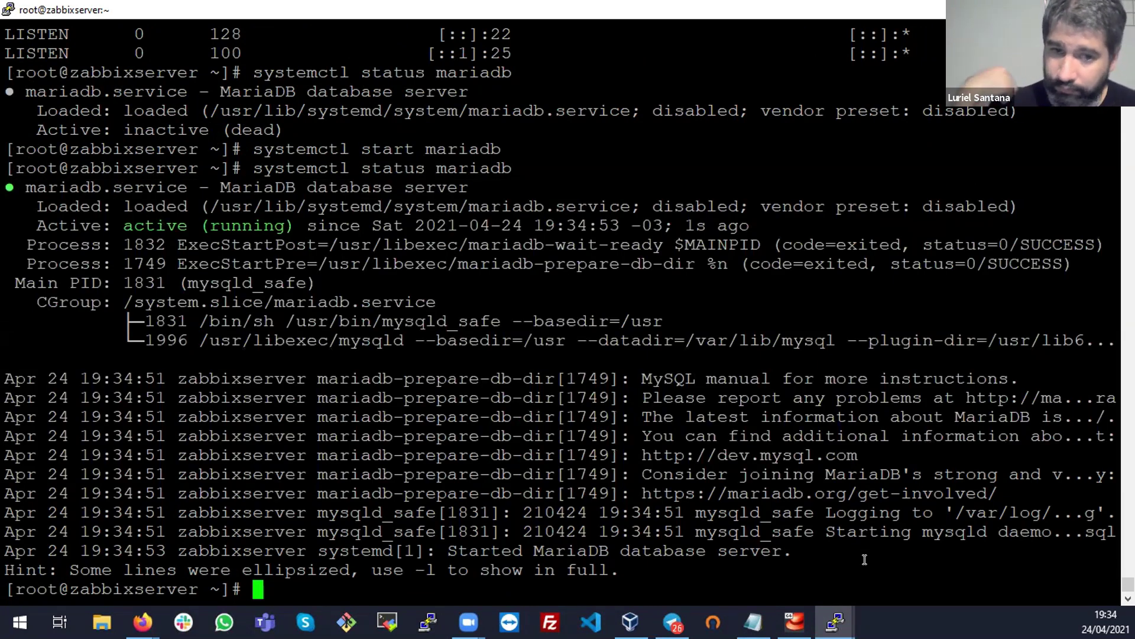
{"action": "triple_click", "coordinate": [784, 512]}
{"action": "double_click", "coordinate": [784, 512]}
{"action": "triple_click", "coordinate": [724, 378]}
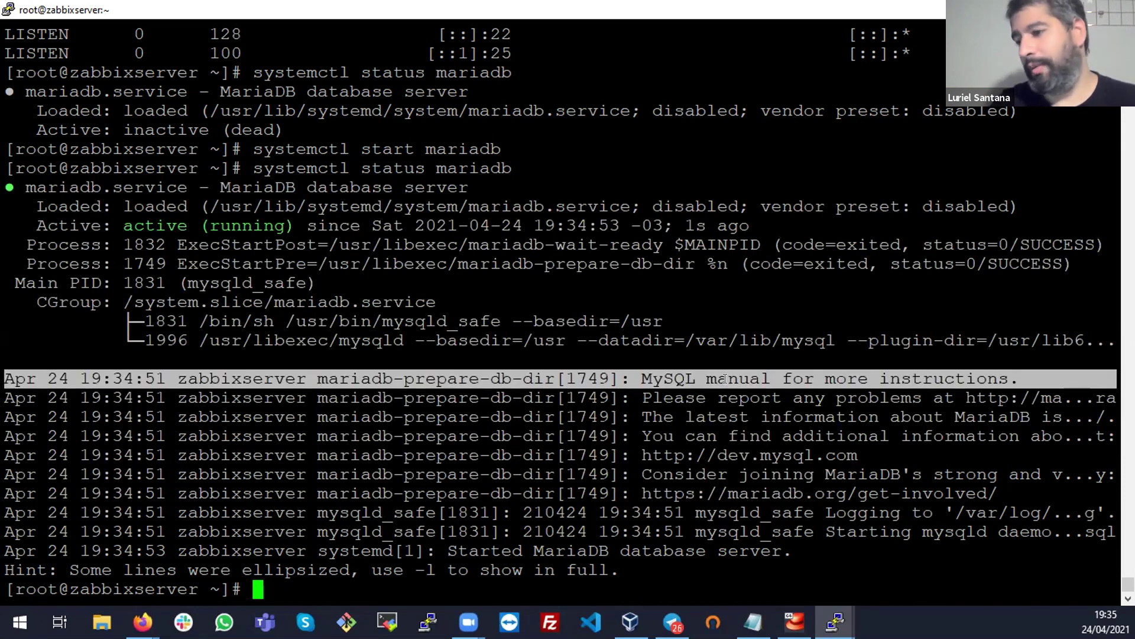
{"action": "left_click", "coordinate": [724, 379]}
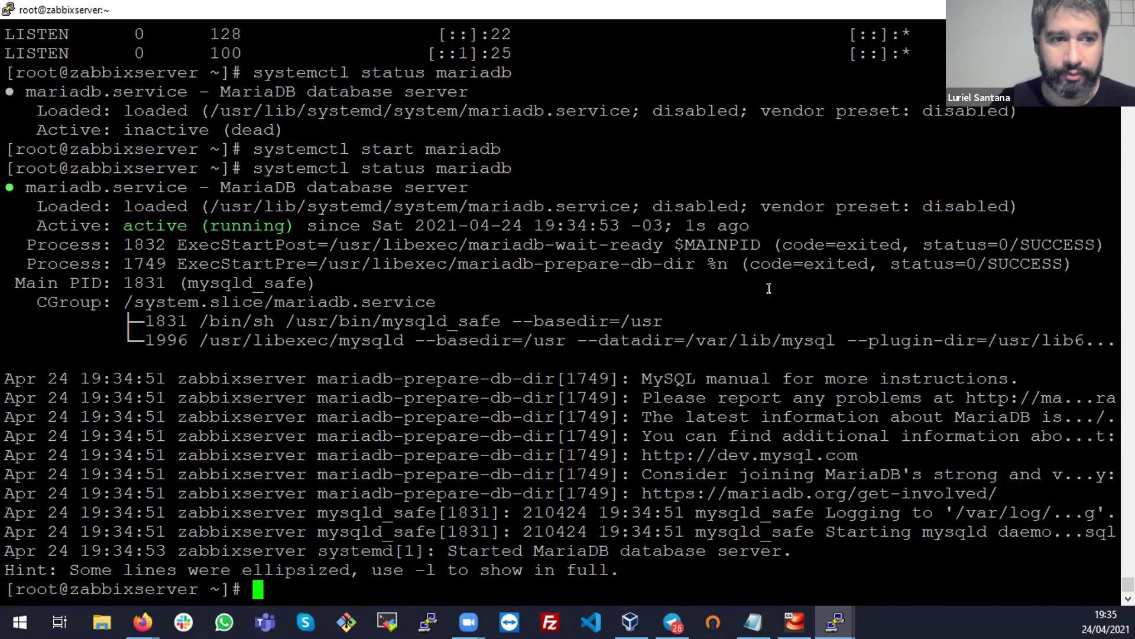
{"action": "triple_click", "coordinate": [806, 335]}
{"action": "left_click", "coordinate": [805, 335]}
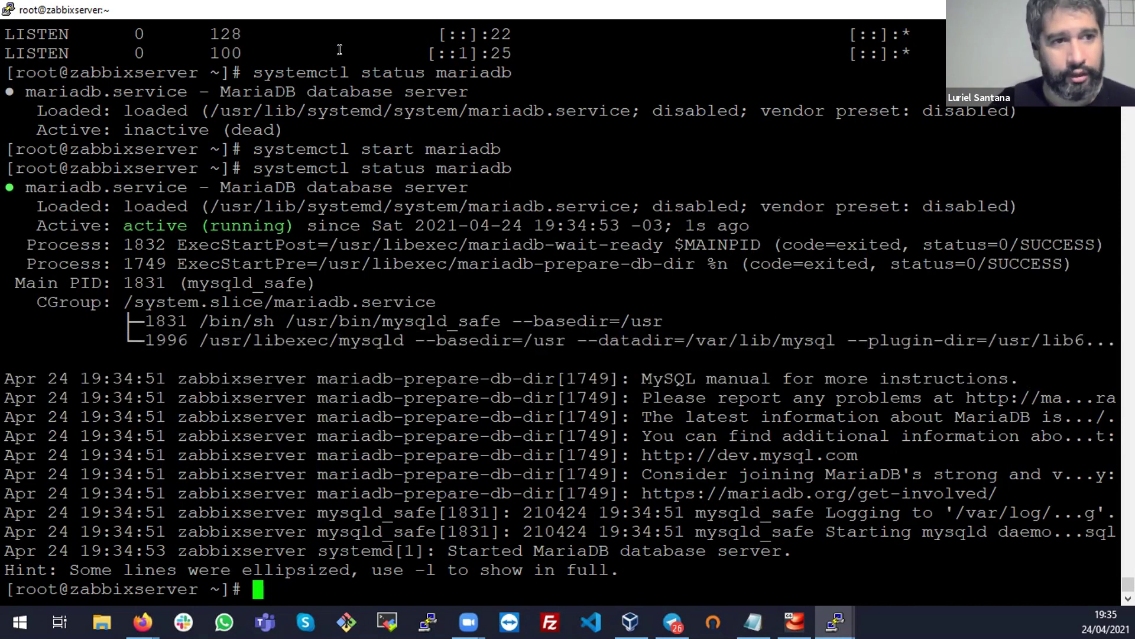
Review the earlier ss -nat socket listing and its port 22 LISTEN row
{"action": "scroll", "coordinate": [460, 147], "scroll_direction": "up", "scroll_amount": 5}
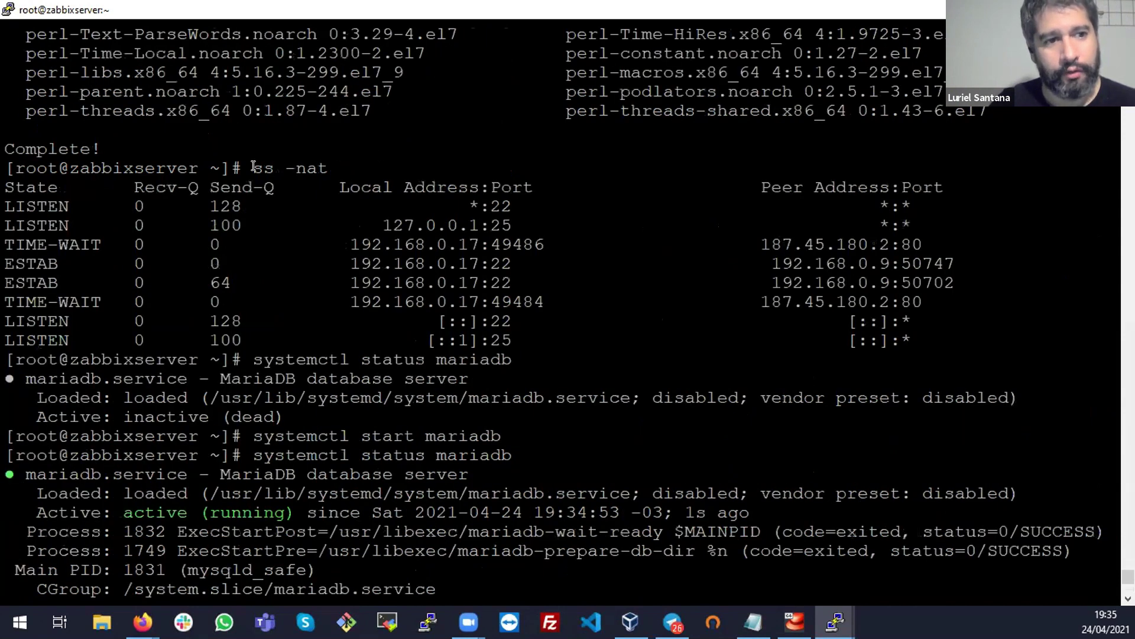
{"action": "left_click_drag", "start_coordinate": [254, 168], "coordinate": [339, 166]}
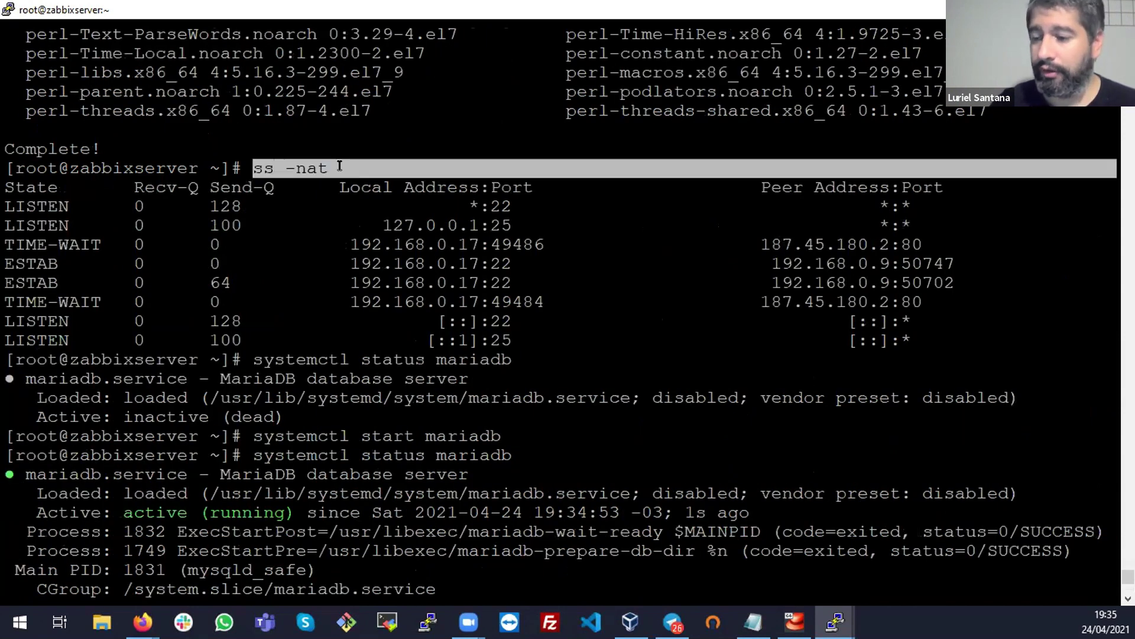
{"action": "left_click_drag", "start_coordinate": [6, 207], "coordinate": [1010, 343]}
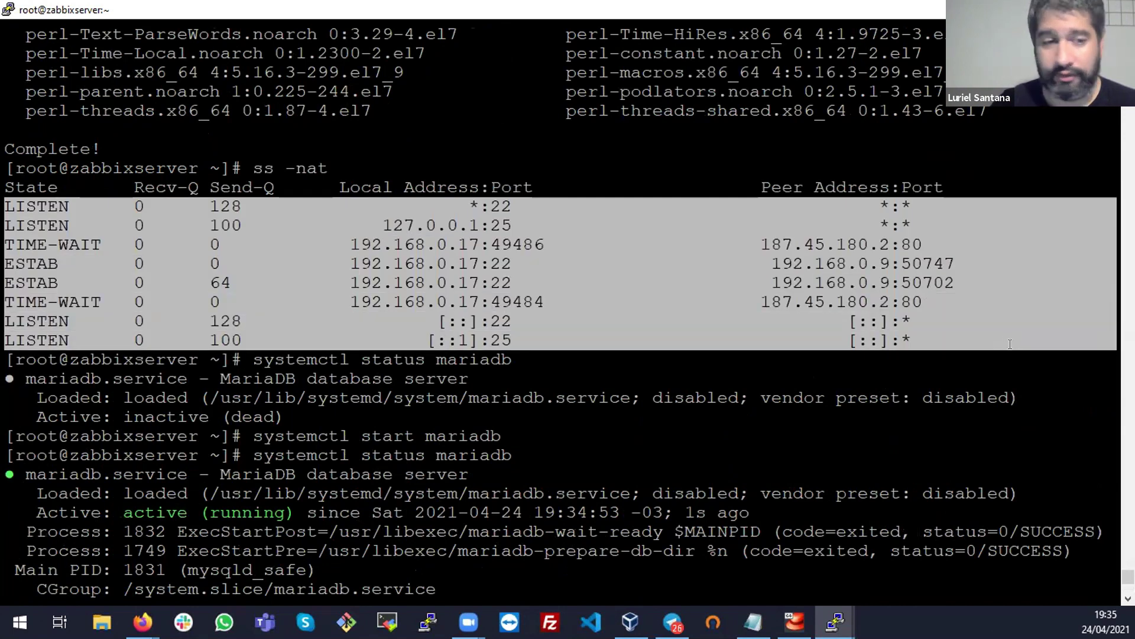
{"action": "left_click", "coordinate": [922, 340]}
{"action": "double_click", "coordinate": [435, 244]}
{"action": "triple_click", "coordinate": [506, 208]}
{"action": "left_click", "coordinate": [502, 247]}
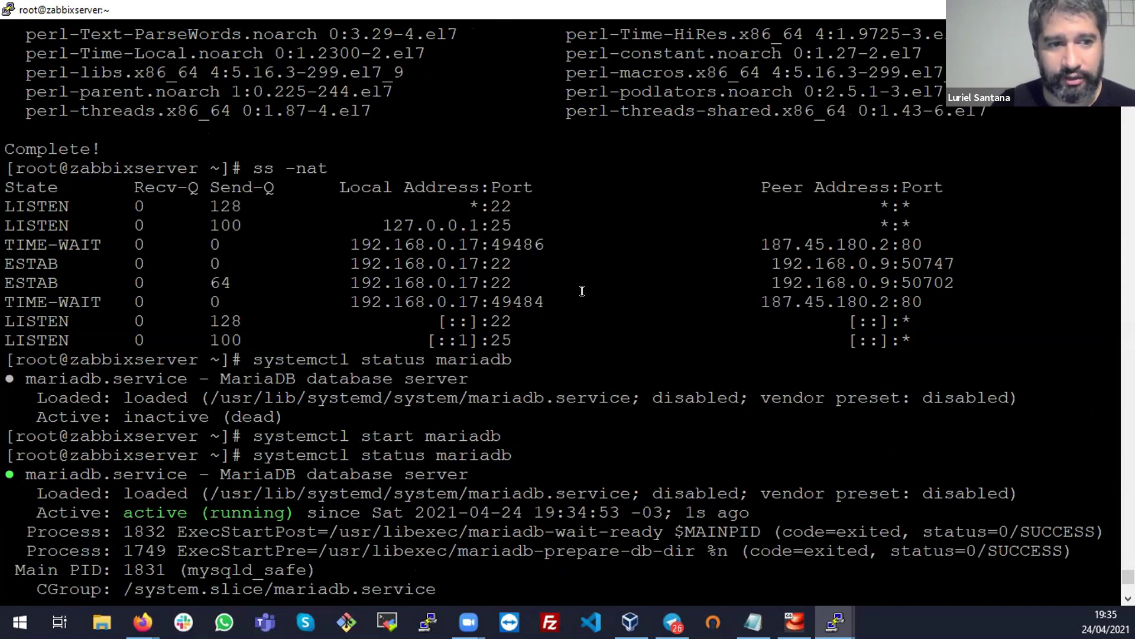
Review the systemctl start and status mariadb commands and the active (running) result
{"action": "left_click", "coordinate": [311, 151]}
{"action": "left_click_drag", "start_coordinate": [245, 149], "coordinate": [590, 147]}
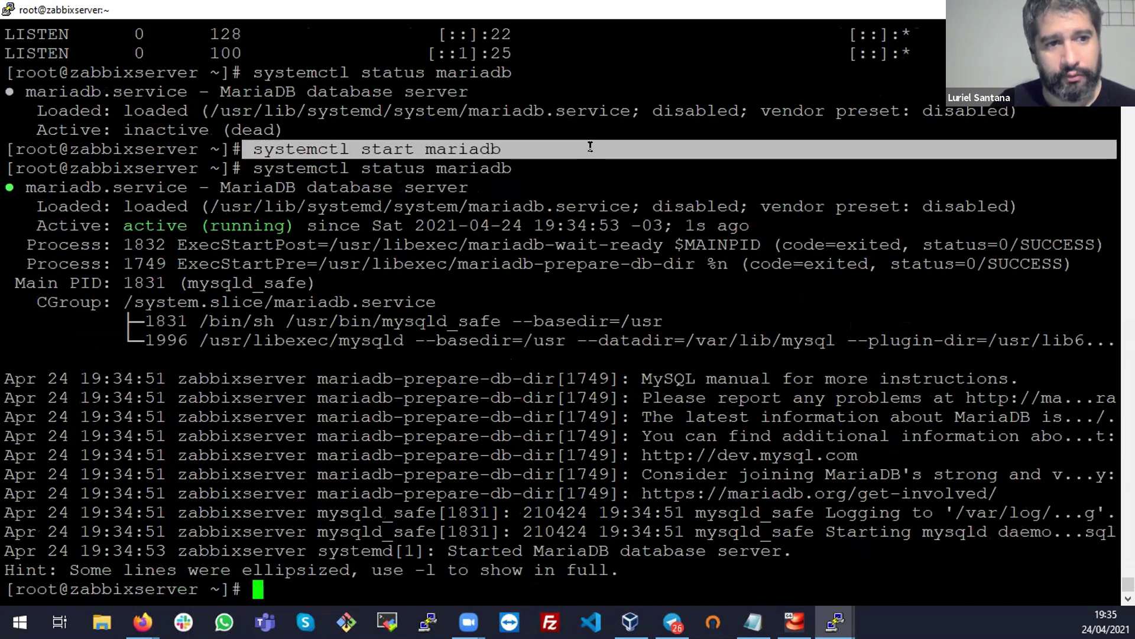
{"action": "left_click", "coordinate": [517, 152]}
{"action": "double_click", "coordinate": [388, 149]}
{"action": "double_click", "coordinate": [489, 147]}
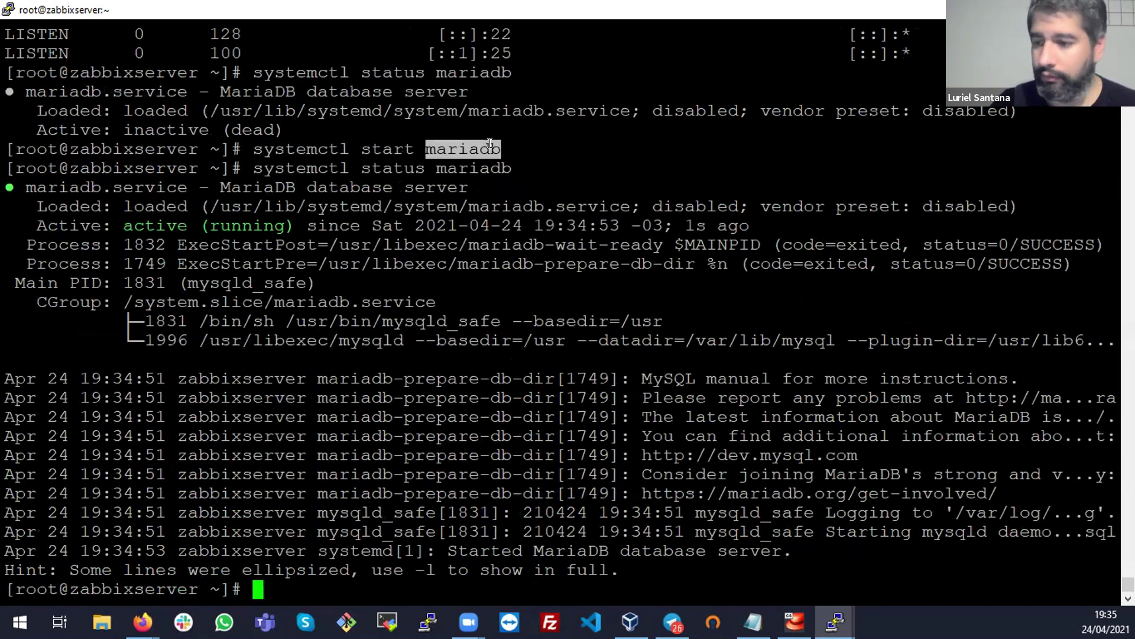
{"action": "left_click", "coordinate": [490, 145]}
{"action": "left_click_drag", "start_coordinate": [274, 168], "coordinate": [580, 170]}
{"action": "left_click", "coordinate": [580, 169]}
{"action": "left_click_drag", "start_coordinate": [6, 180], "coordinate": [473, 285]}
Rerun ss -nat and confirm MariaDB is now listening on port 3306
{"action": "type", "text": "ss -nat"}
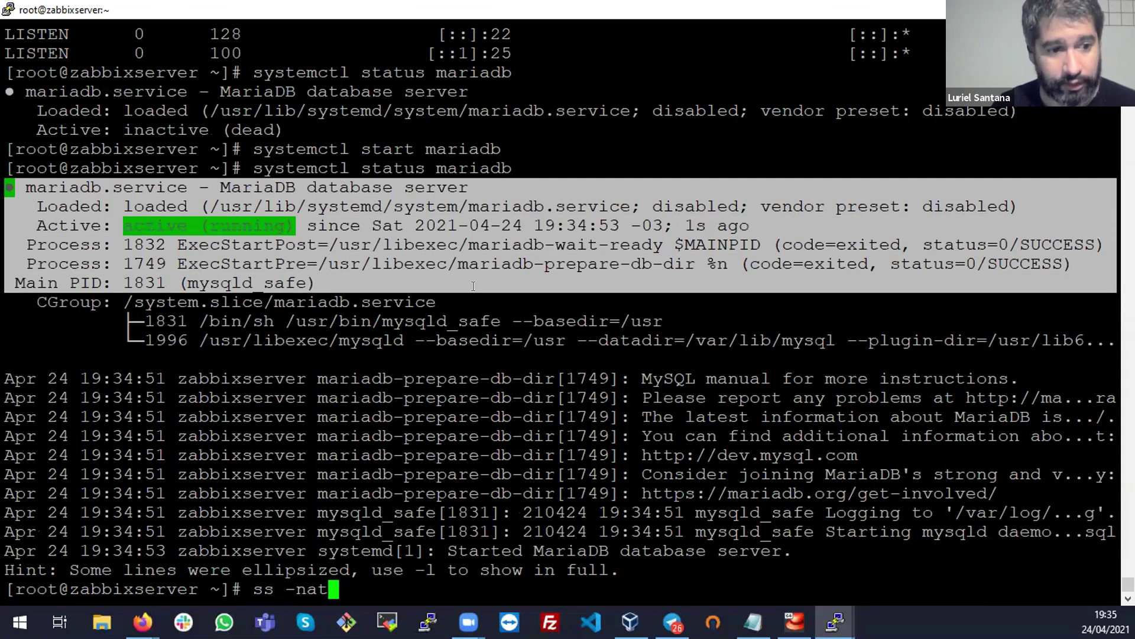
{"action": "key", "text": "Return"}
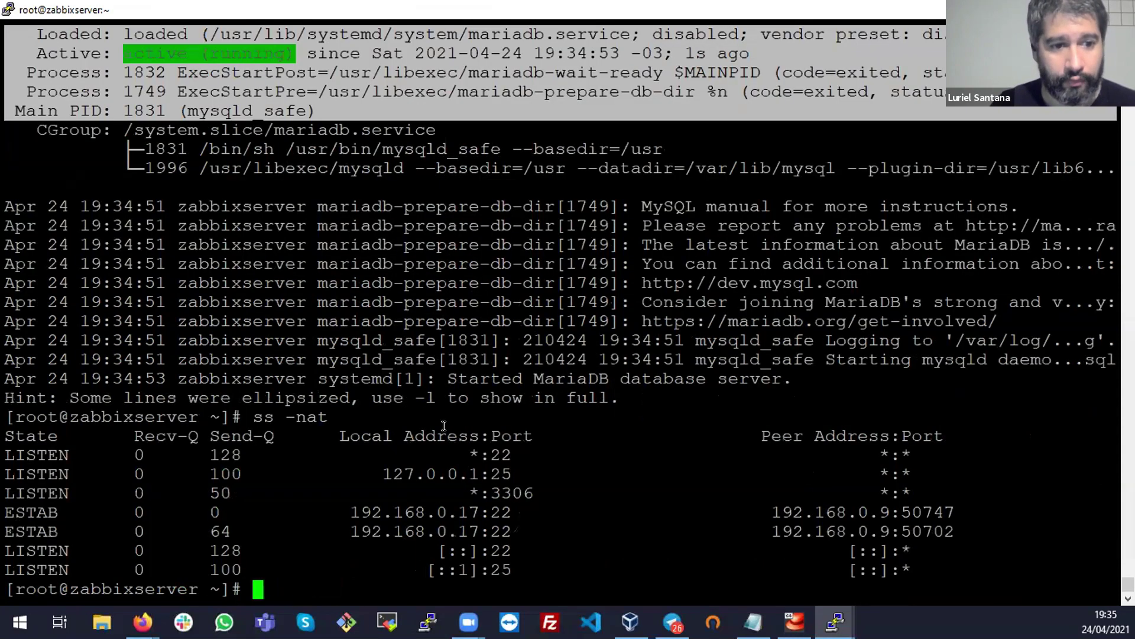
{"action": "triple_click", "coordinate": [512, 492]}
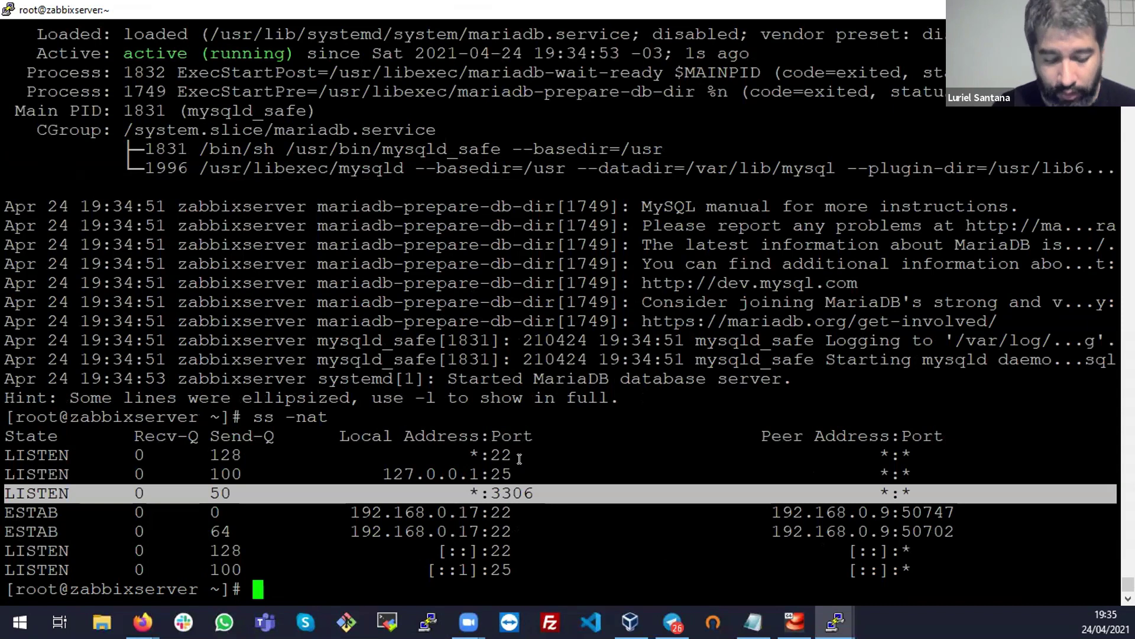
Tab-complete my and ma commands at the prompt, ending on mysql, then return to Firefox
{"action": "type", "text": "my"}
{"action": "key", "text": "Tab"}
{"action": "key", "text": "Tab"}
{"action": "key", "text": "Tab"}
{"action": "key", "text": "Tab"}
{"action": "type", "text": "s"}
{"action": "key", "text": "Tab"}
{"action": "key", "text": "Tab"}
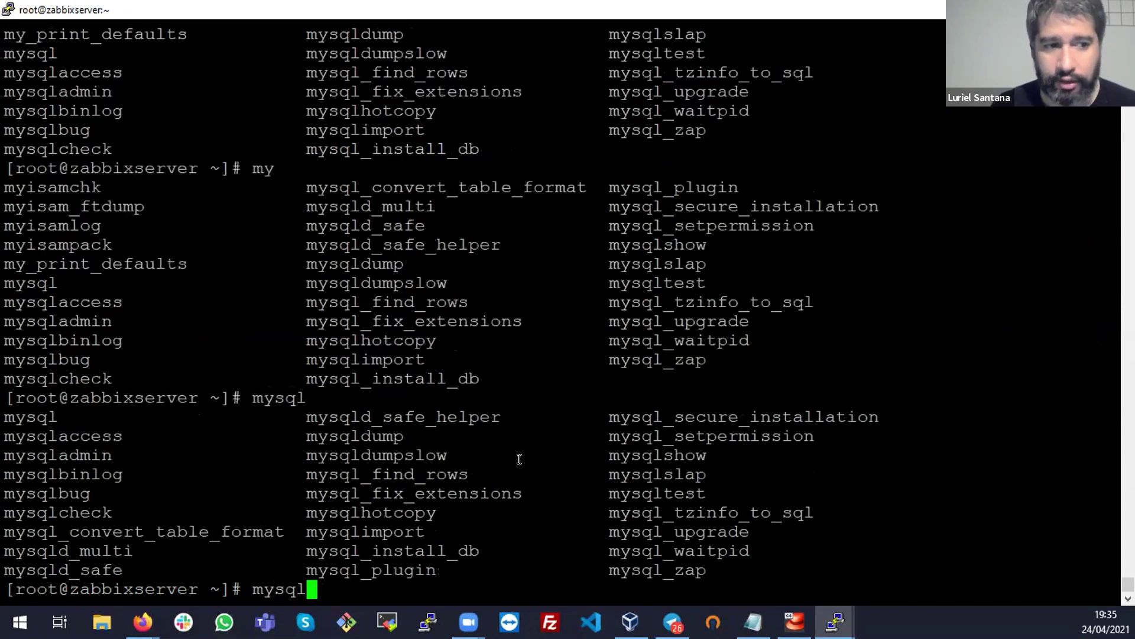
{"action": "key", "text": "BackSpace"}
{"action": "key", "text": "BackSpace"}
{"action": "key", "text": "BackSpace"}
{"action": "key", "text": "BackSpace"}
{"action": "type", "text": "a"}
{"action": "key", "text": "Tab"}
{"action": "key", "text": "Tab"}
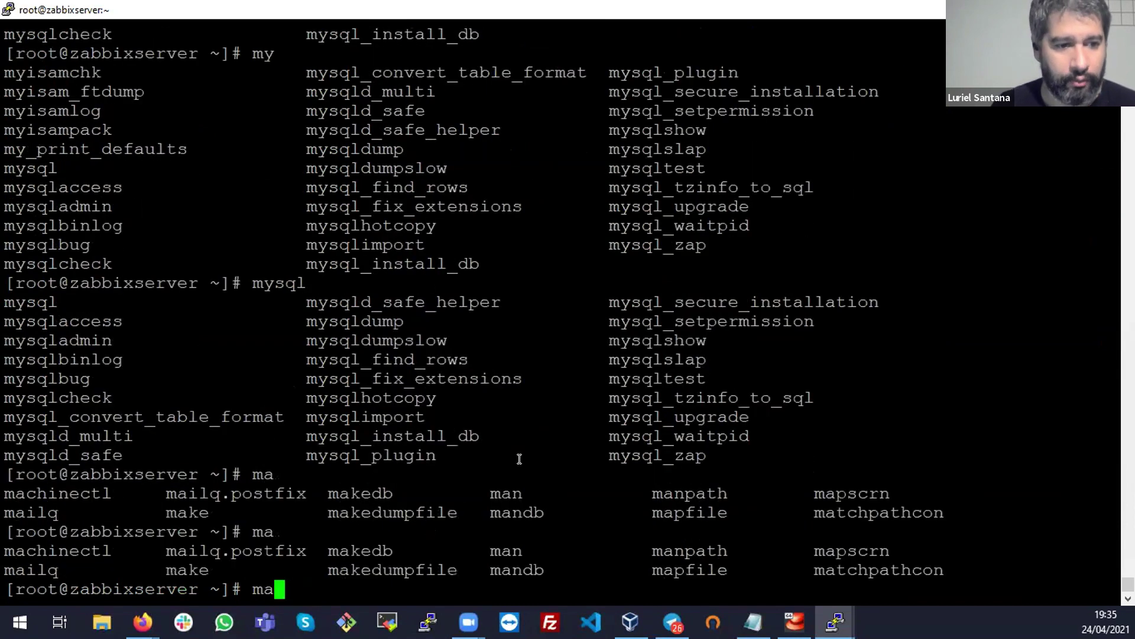
{"action": "key", "text": "BackSpace"}
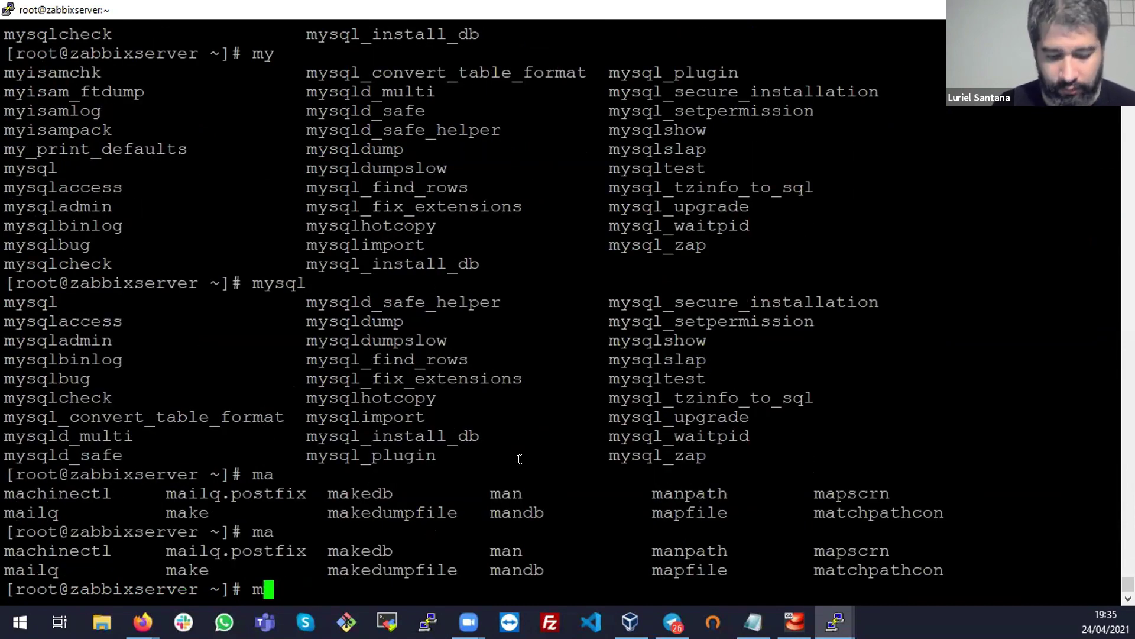
{"action": "type", "text": "y"}
{"action": "key", "text": "Tab"}
{"action": "key", "text": "Tab"}
{"action": "key", "text": "Tab"}
{"action": "type", "text": "s"}
{"action": "key", "text": "Tab"}
{"action": "key", "text": "Tab"}
{"action": "key", "text": "Tab"}
{"action": "key", "text": "Tab"}
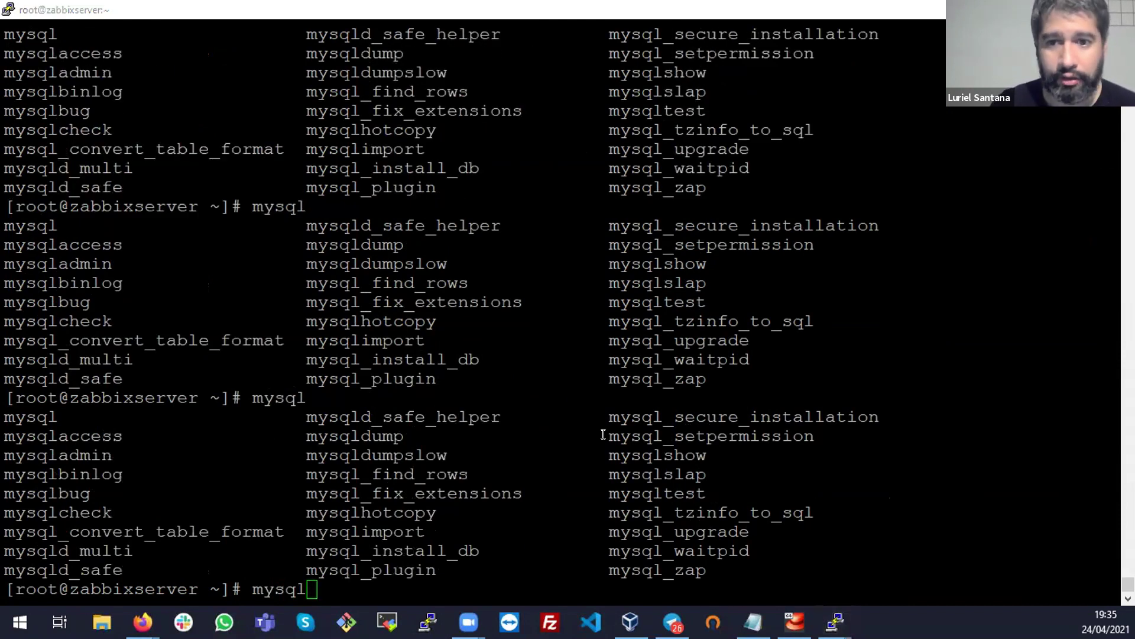
{"action": "key", "text": "alt+Tab"}
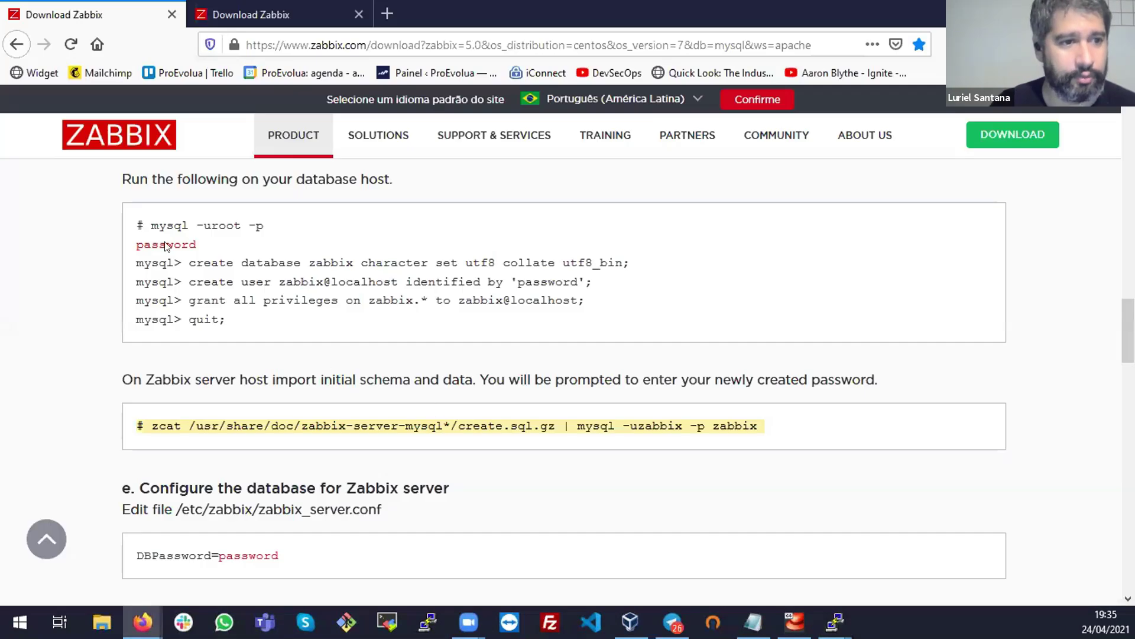
Log into MariaDB as root using the copied mysql -uroot -p command and the root password
{"action": "left_click_drag", "start_coordinate": [151, 223], "coordinate": [264, 225]}
{"action": "right_click", "coordinate": [245, 218]}
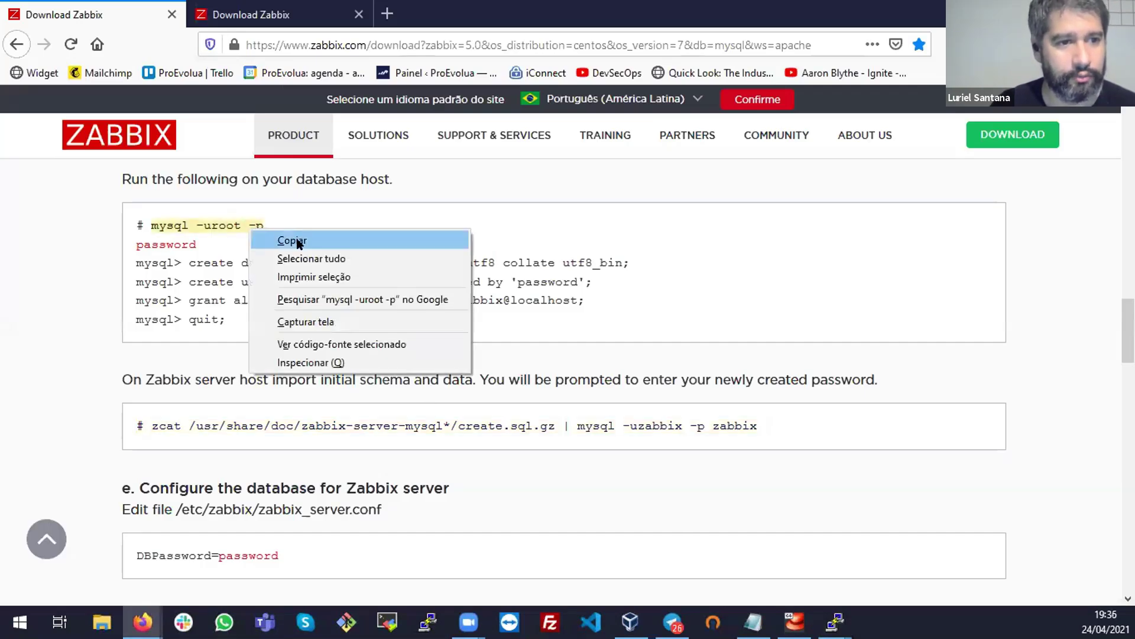
{"action": "left_click", "coordinate": [328, 241]}
{"action": "key", "text": "alt+Tab"}
{"action": "key", "text": "BackSpace"}
{"action": "key", "text": "BackSpace"}
{"action": "key", "text": "BackSpace"}
{"action": "key", "text": "BackSpace"}
{"action": "key", "text": "BackSpace"}
{"action": "key", "text": "ctrl+l"}
{"action": "right_click", "coordinate": [516, 354]}
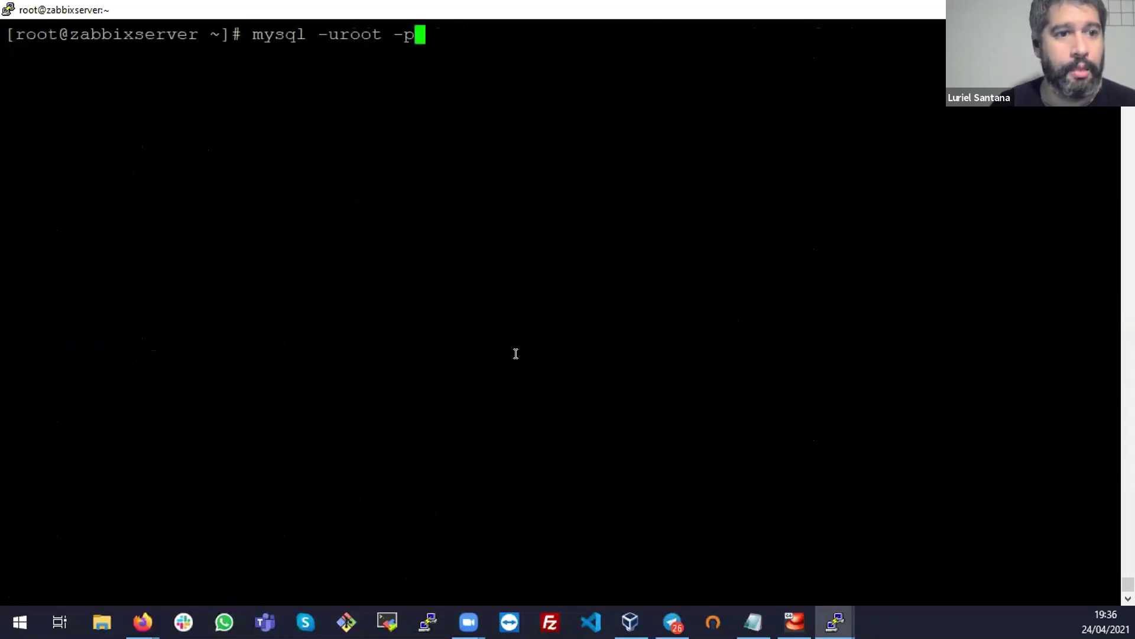
{"action": "key", "text": "Return"}
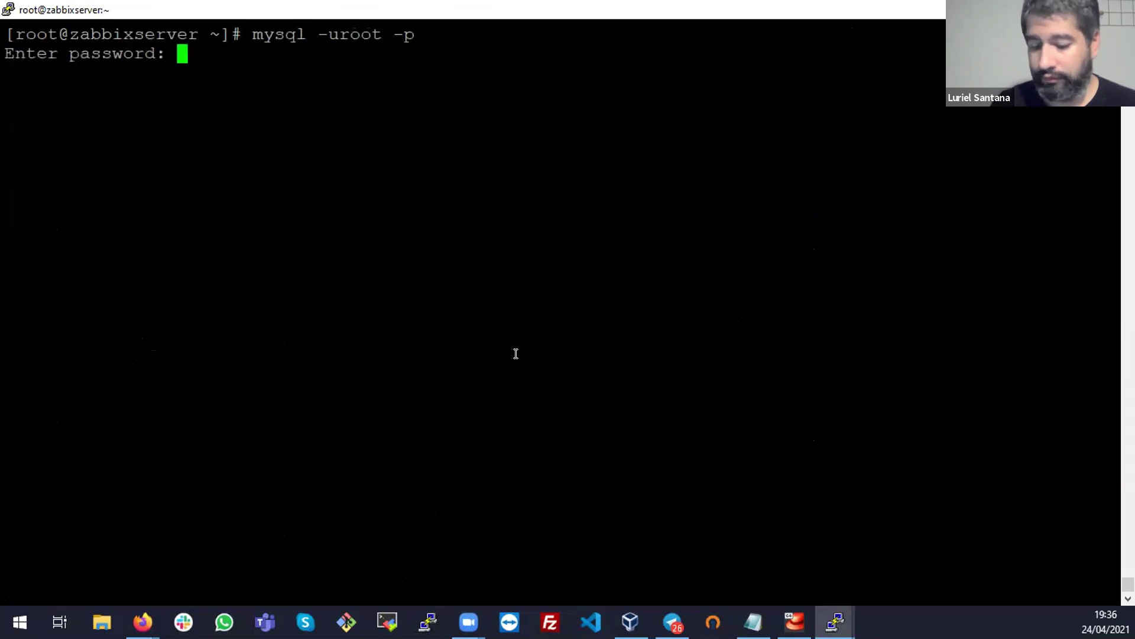
{"action": "key", "text": "Return"}
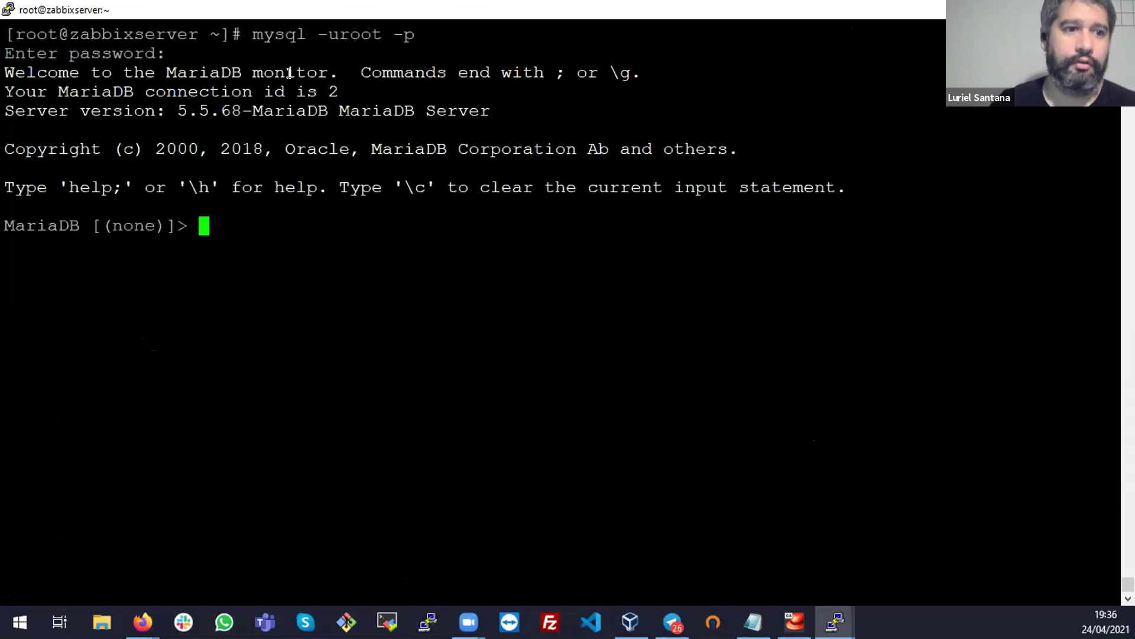
Review the MariaDB monitor welcome, connection id and server version lines
{"action": "triple_click", "coordinate": [290, 73]}
{"action": "double_click", "coordinate": [289, 72]}
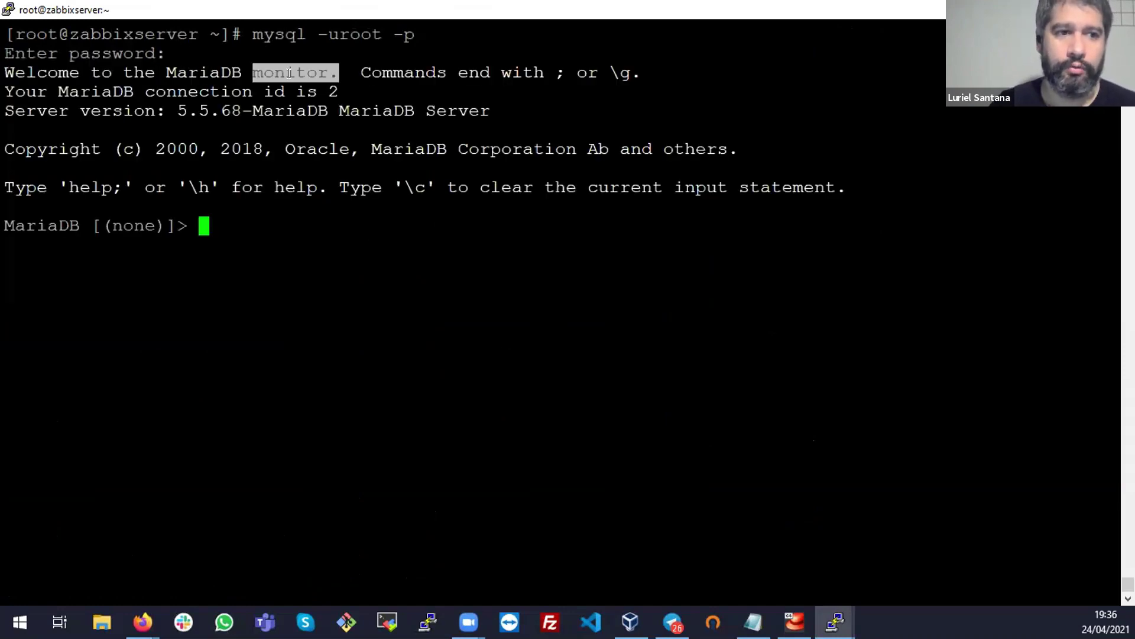
{"action": "triple_click", "coordinate": [307, 91]}
{"action": "triple_click", "coordinate": [325, 106]}
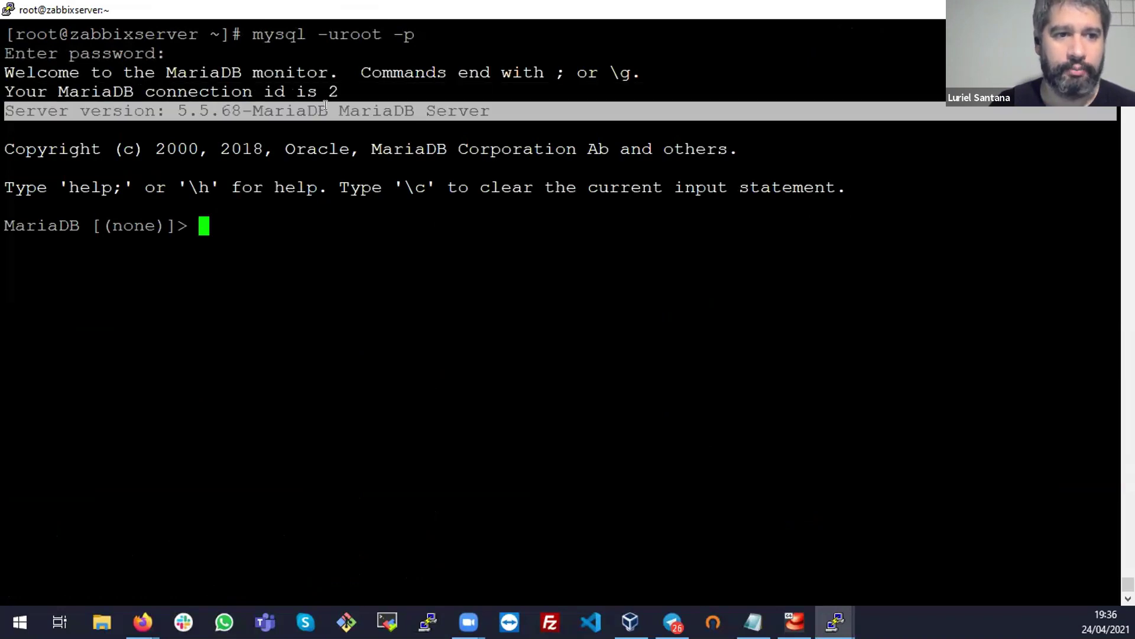
{"action": "triple_click", "coordinate": [152, 220]}
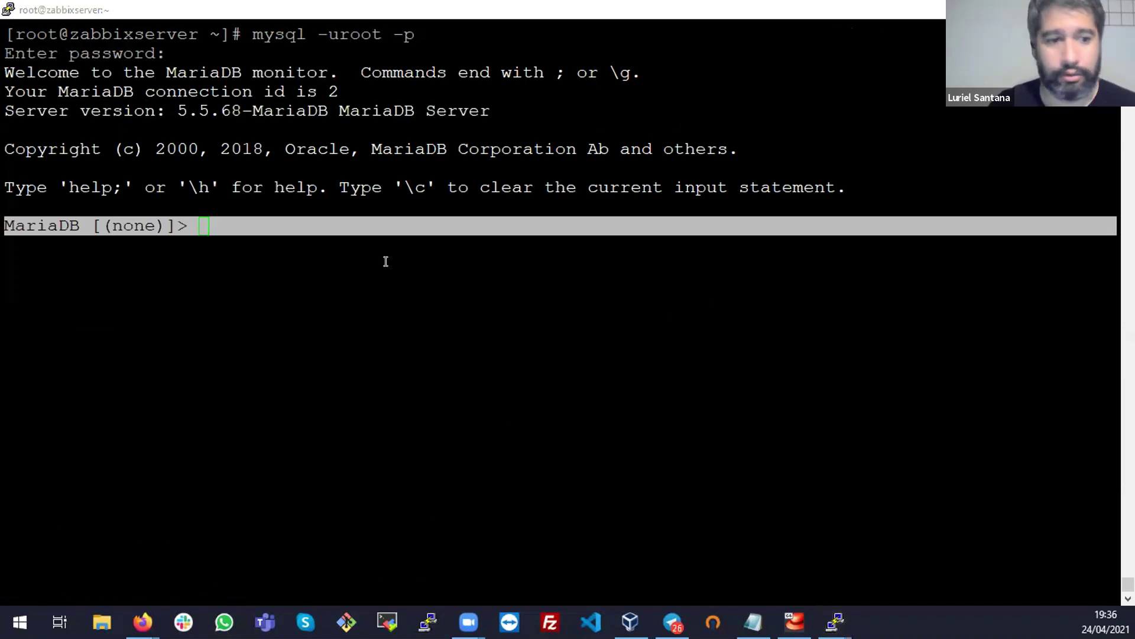
Copy the create database command from the Zabbix download page
{"action": "key", "text": "alt+Tab"}
{"action": "left_click_drag", "start_coordinate": [184, 261], "coordinate": [648, 265]}
{"action": "right_click", "coordinate": [609, 261]}
{"action": "left_click", "coordinate": [659, 271]}
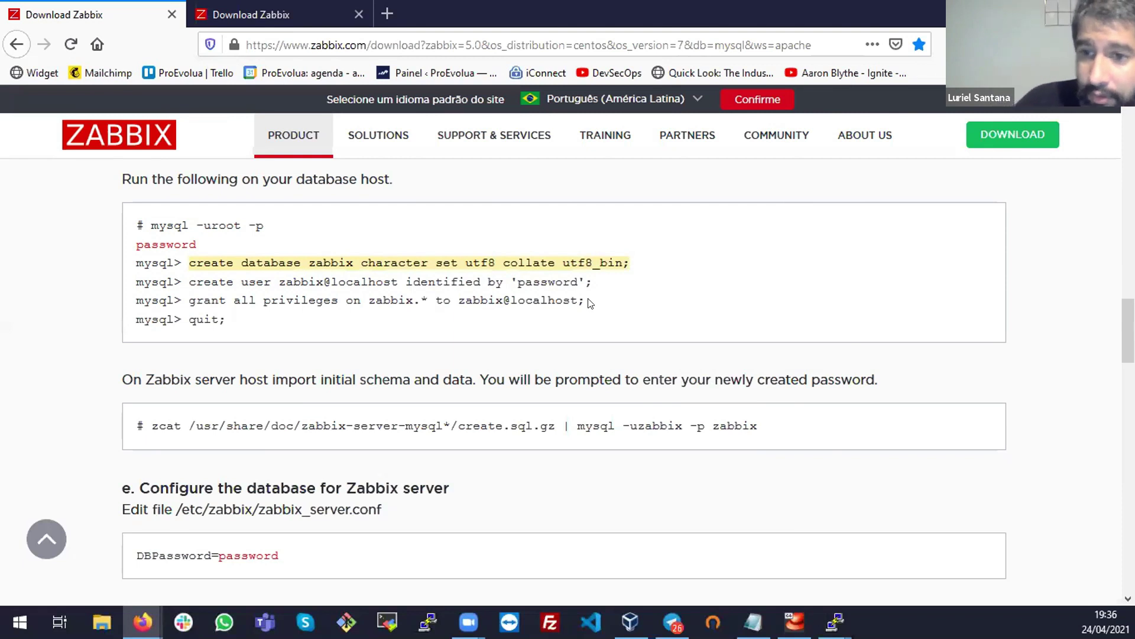
Review the Zabbix page's mysql command block and the matching MariaDB prompt
{"action": "left_click", "coordinate": [113, 219]}
{"action": "left_click_drag", "start_coordinate": [112, 219], "coordinate": [231, 322]}
{"action": "left_click", "coordinate": [171, 221]}
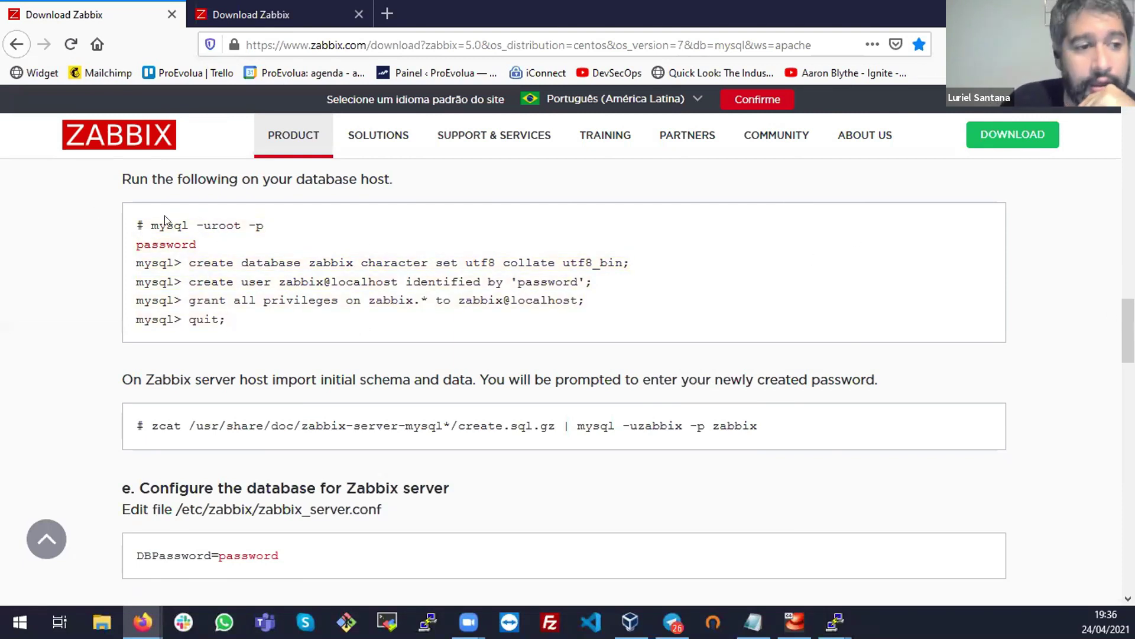
{"action": "left_click_drag", "start_coordinate": [145, 220], "coordinate": [264, 226]}
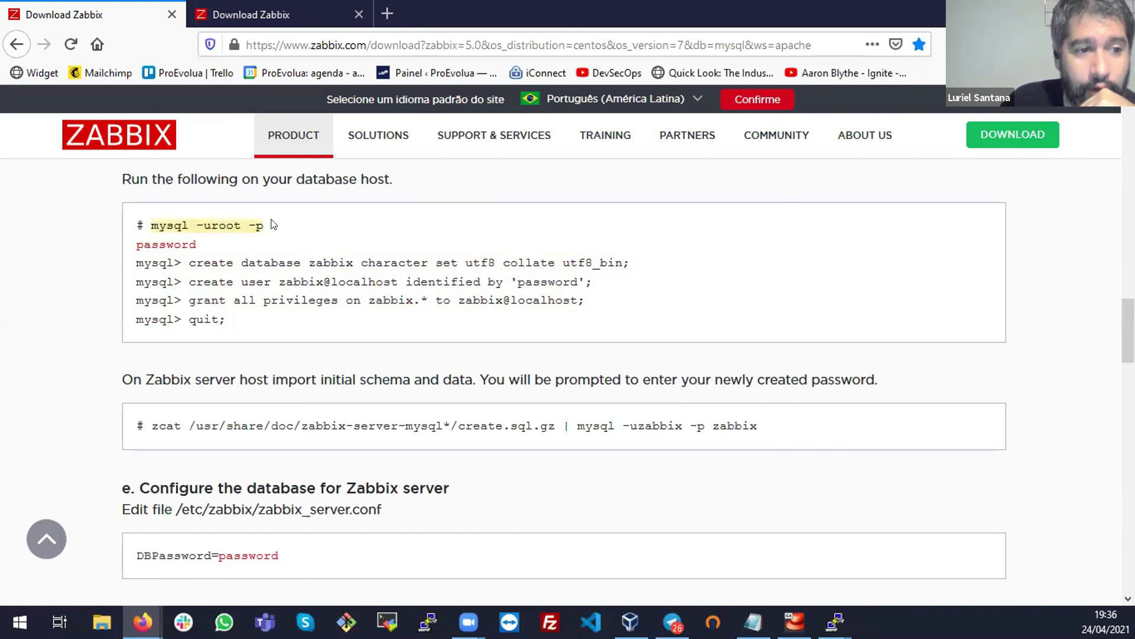
{"action": "double_click", "coordinate": [187, 242]}
{"action": "left_click", "coordinate": [187, 239]}
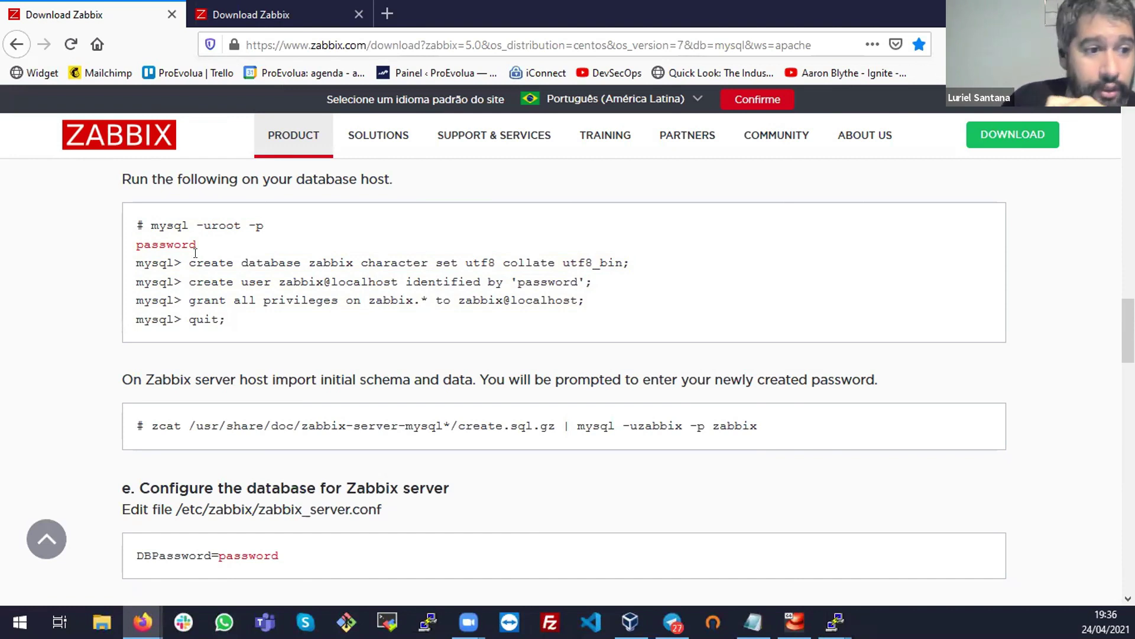
{"action": "left_click_drag", "start_coordinate": [181, 263], "coordinate": [132, 264]}
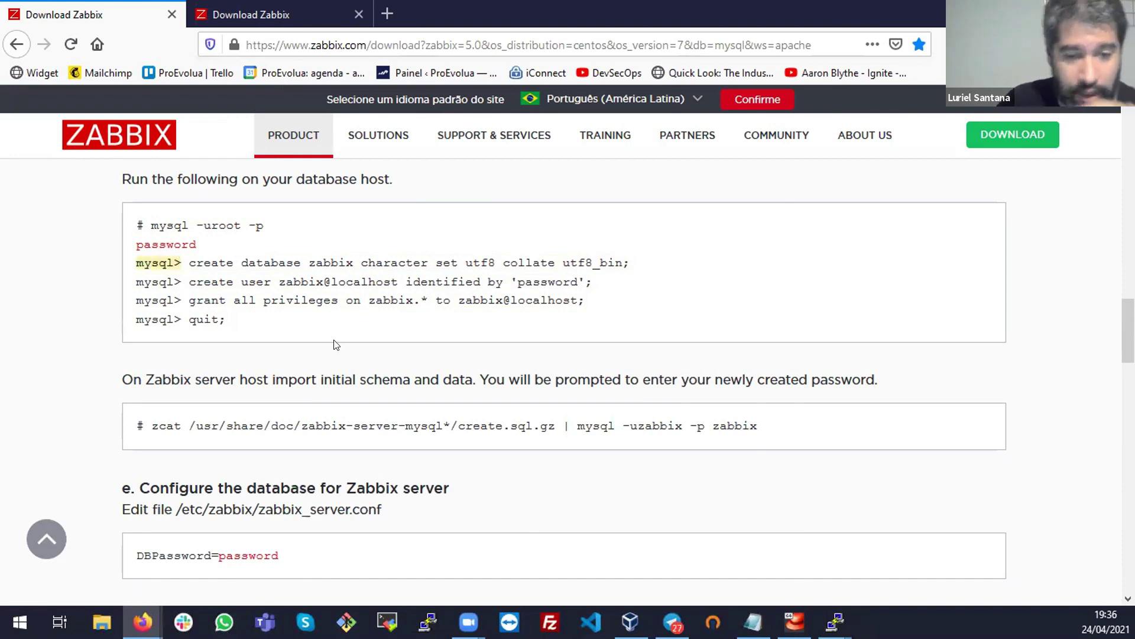
{"action": "mouse_move", "coordinate": [829, 606]}
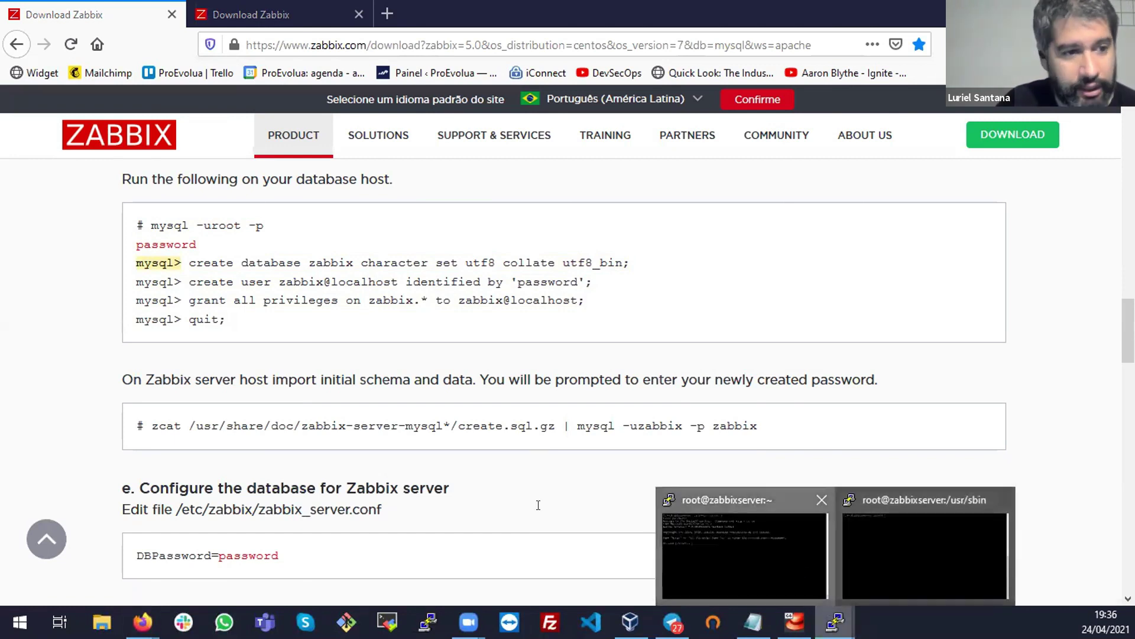
{"action": "left_click", "coordinate": [802, 562]}
{"action": "mouse_move", "coordinate": [184, 221]}
{"action": "left_mouse_down"}
{"action": "mouse_move", "coordinate": [5, 223]}
{"action": "mouse_move", "coordinate": [180, 222]}
{"action": "left_mouse_up"}
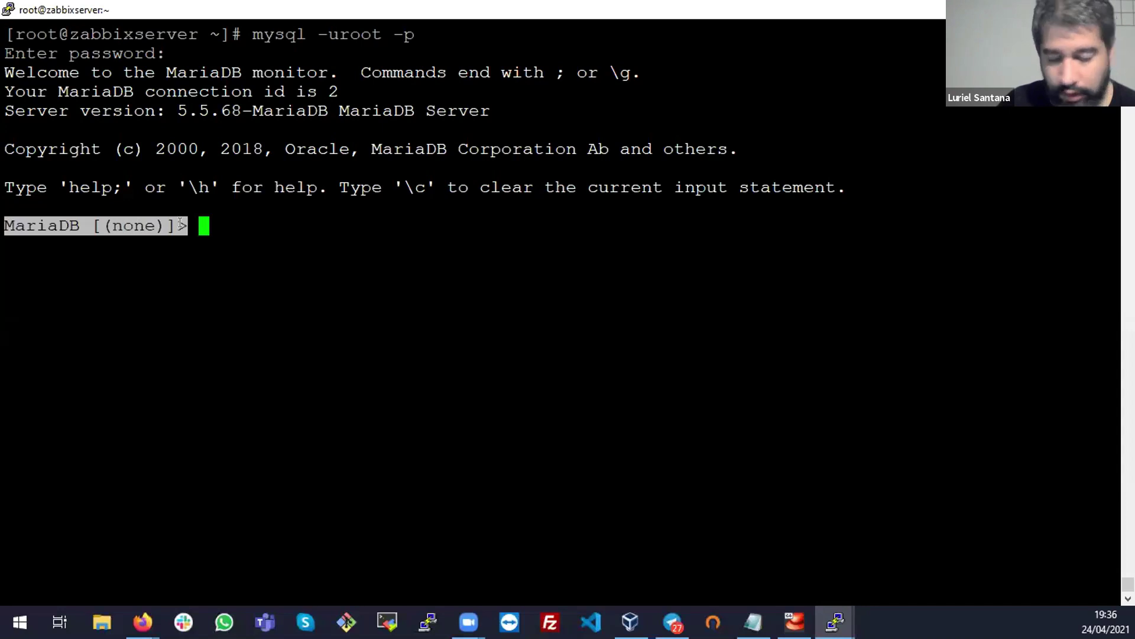
Paste the create database zabbix command from the Zabbix page into MariaDB
{"action": "key", "text": "alt+Tab"}
{"action": "left_click_drag", "start_coordinate": [188, 263], "coordinate": [630, 263]}
{"action": "key", "text": "super+c"}
{"action": "right_click", "coordinate": [642, 267]}
{"action": "left_click", "coordinate": [642, 275]}
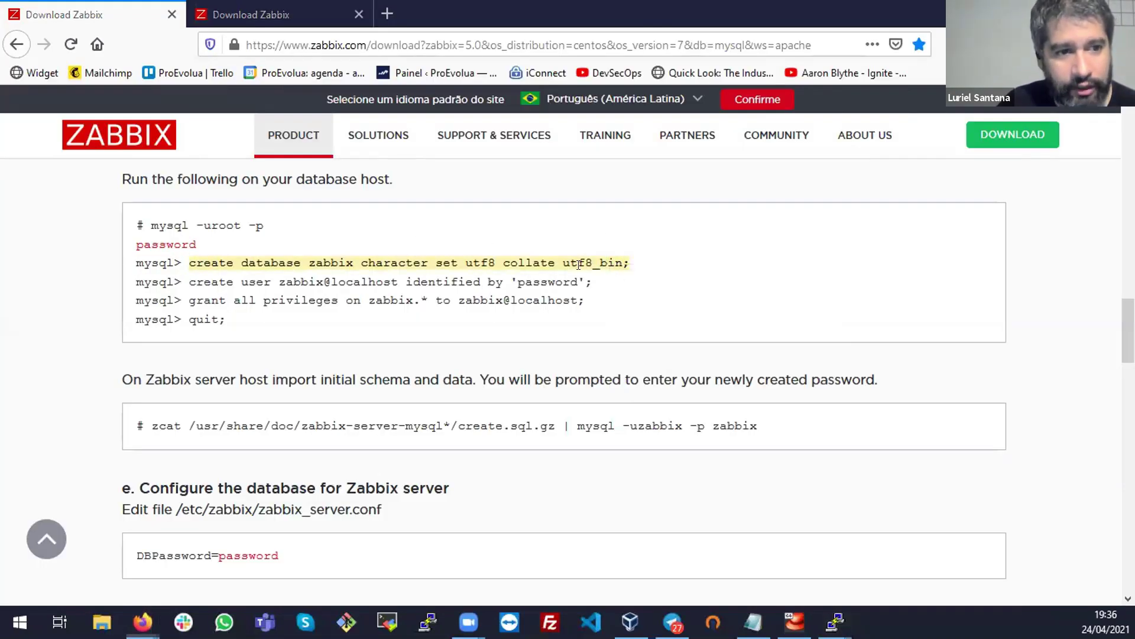
{"action": "key", "text": "alt+Tab"}
{"action": "right_click", "coordinate": [555, 258]}
{"action": "double_click", "coordinate": [237, 226]}
{"action": "double_click", "coordinate": [319, 226]}
{"action": "double_click", "coordinate": [374, 223]}
Review the utf8 character set and utf8_bin collation, then run it for Query OK
{"action": "left_click", "coordinate": [512, 227]}
{"action": "double_click", "coordinate": [512, 226]}
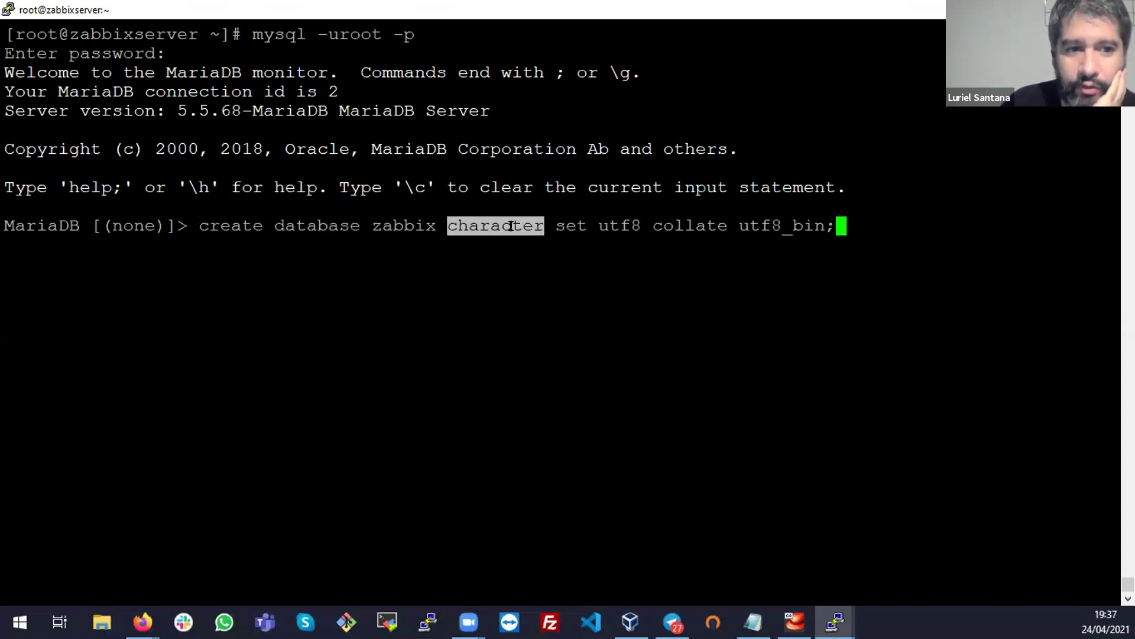
{"action": "double_click", "coordinate": [619, 225]}
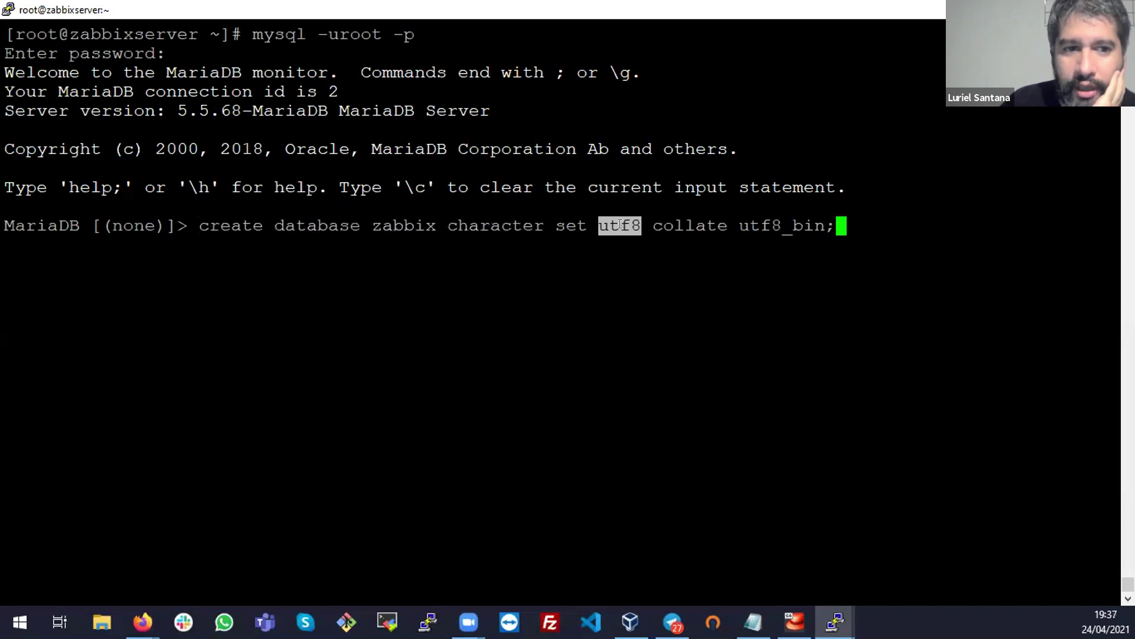
{"action": "double_click", "coordinate": [704, 226]}
{"action": "left_click", "coordinate": [793, 224]}
{"action": "double_click", "coordinate": [793, 223]}
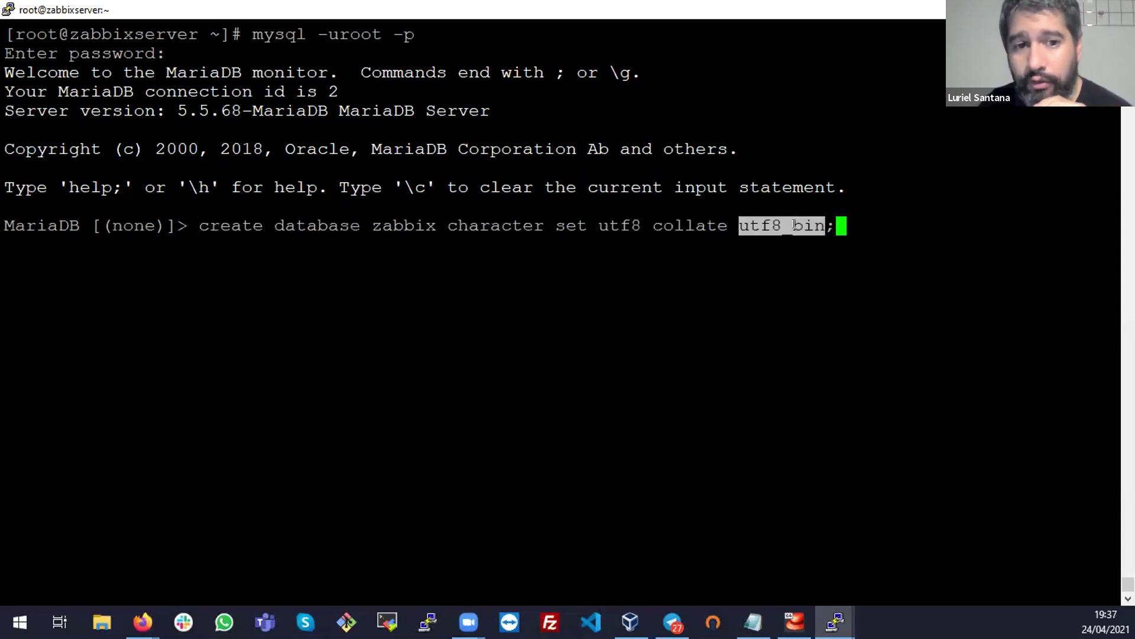
{"action": "left_click_drag", "start_coordinate": [839, 220], "coordinate": [407, 225]}
{"action": "left_click", "coordinate": [658, 273]}
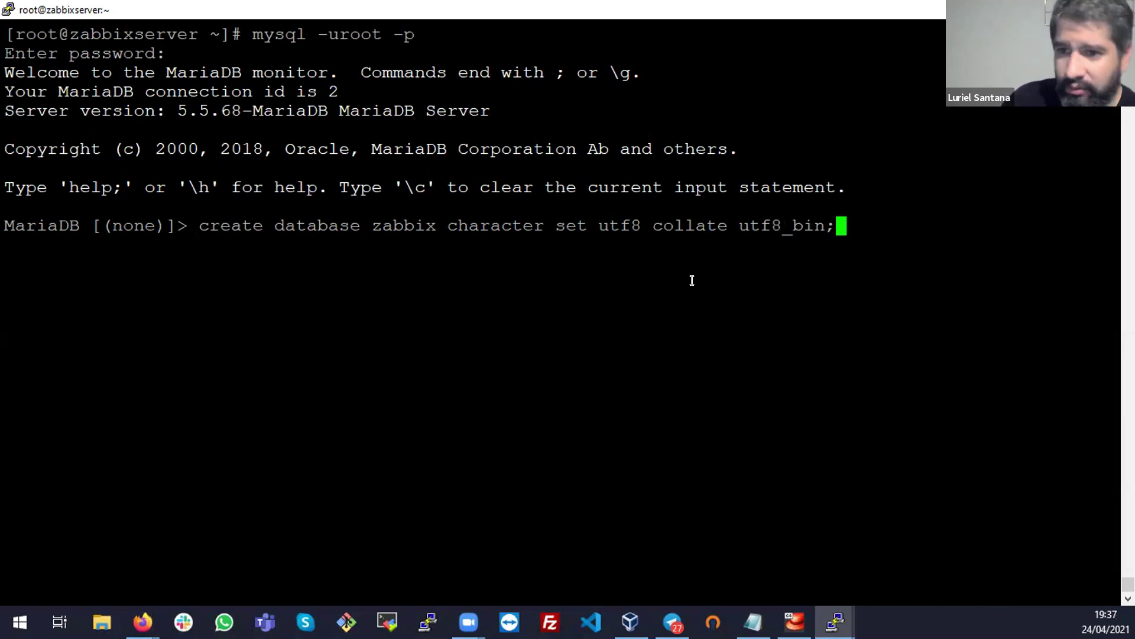
{"action": "key", "text": "Return"}
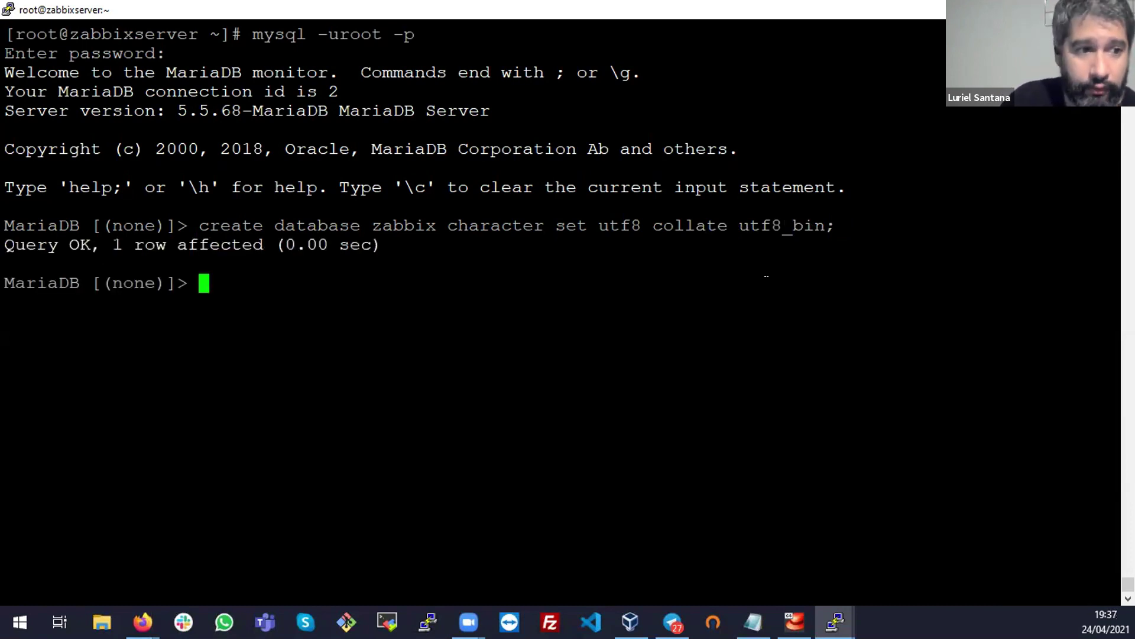
{"action": "triple_click", "coordinate": [33, 247]}
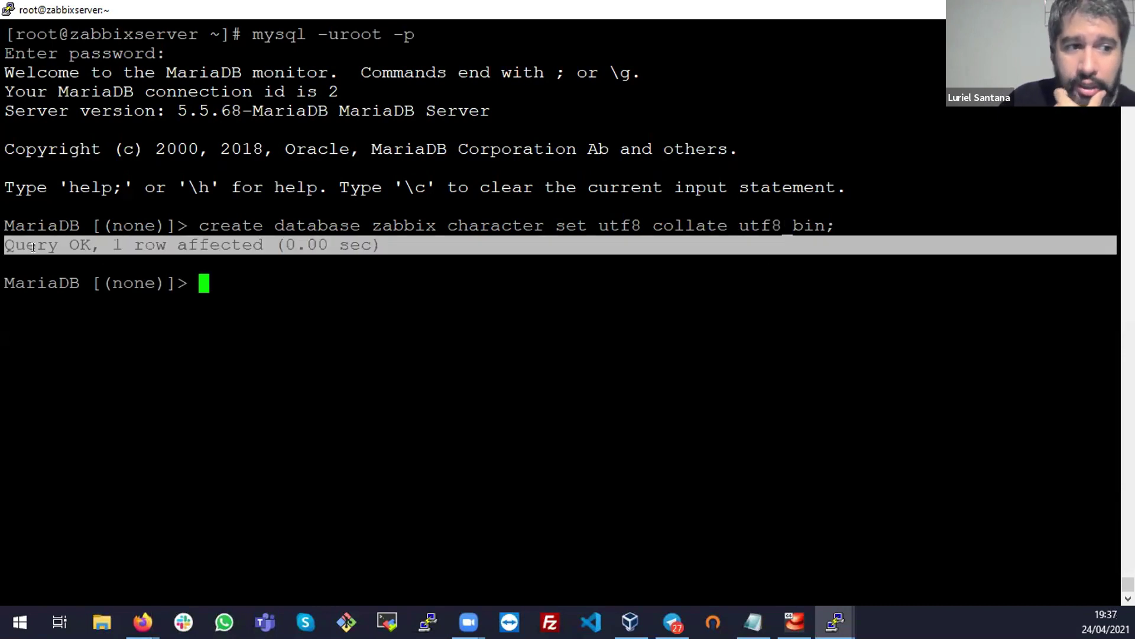
Paste the create user zabbix@localhost identified by command into MariaDB
{"action": "key", "text": "alt+Tab"}
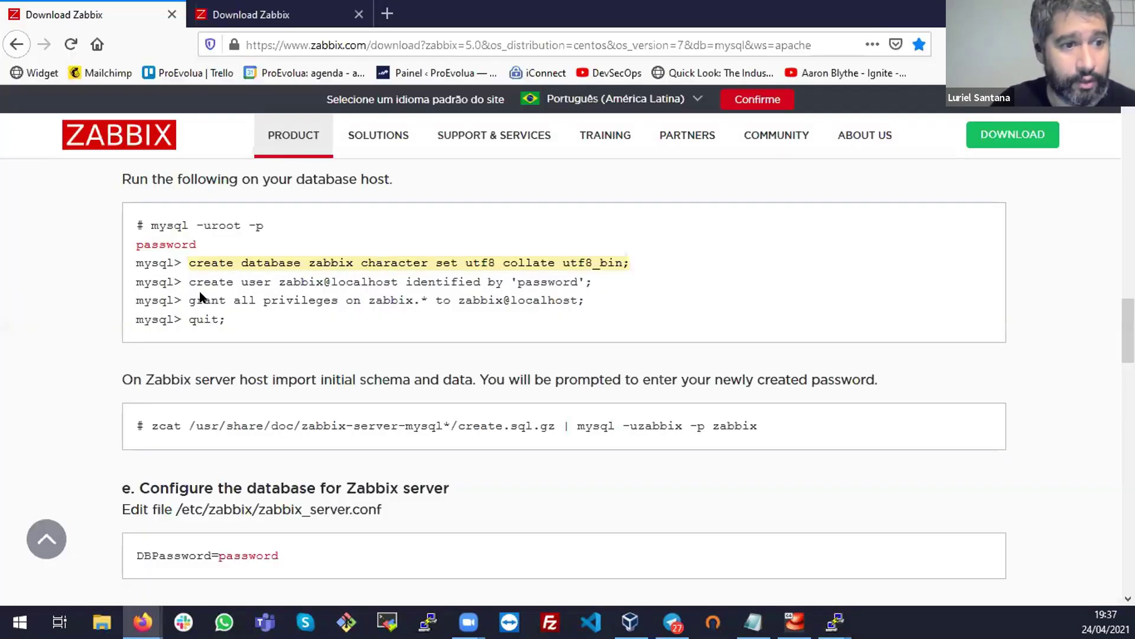
{"action": "left_click_drag", "start_coordinate": [190, 282], "coordinate": [629, 277]}
{"action": "right_click", "coordinate": [593, 275]}
{"action": "left_click", "coordinate": [626, 288]}
{"action": "key", "text": "alt+Tab"}
{"action": "right_click", "coordinate": [596, 267]}
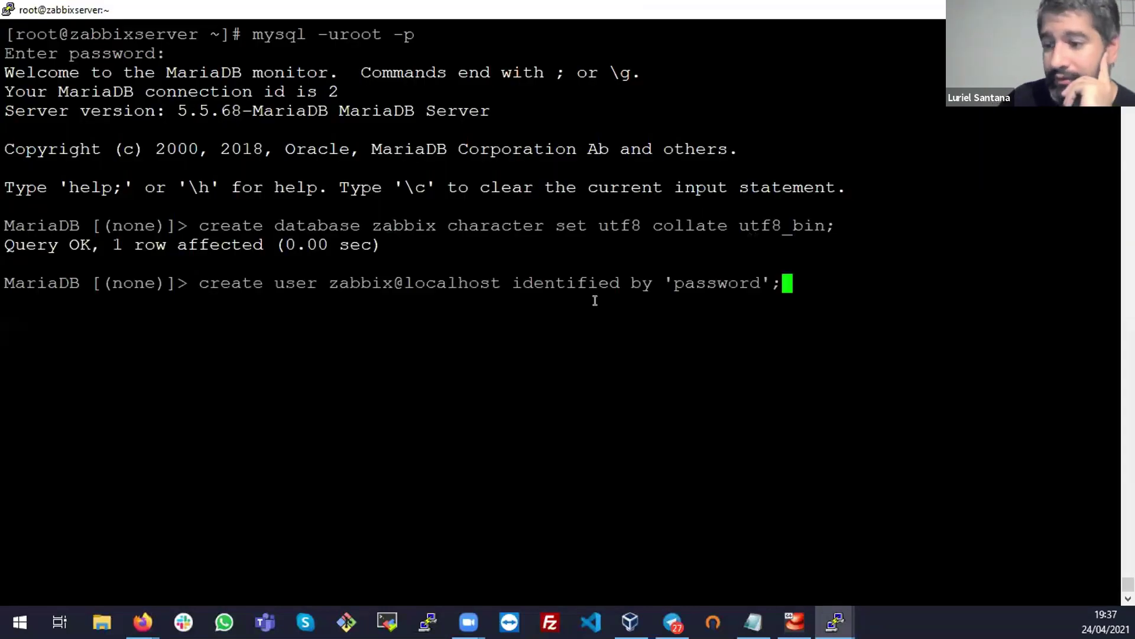
{"action": "double_click", "coordinate": [246, 285]}
{"action": "double_click", "coordinate": [340, 283]}
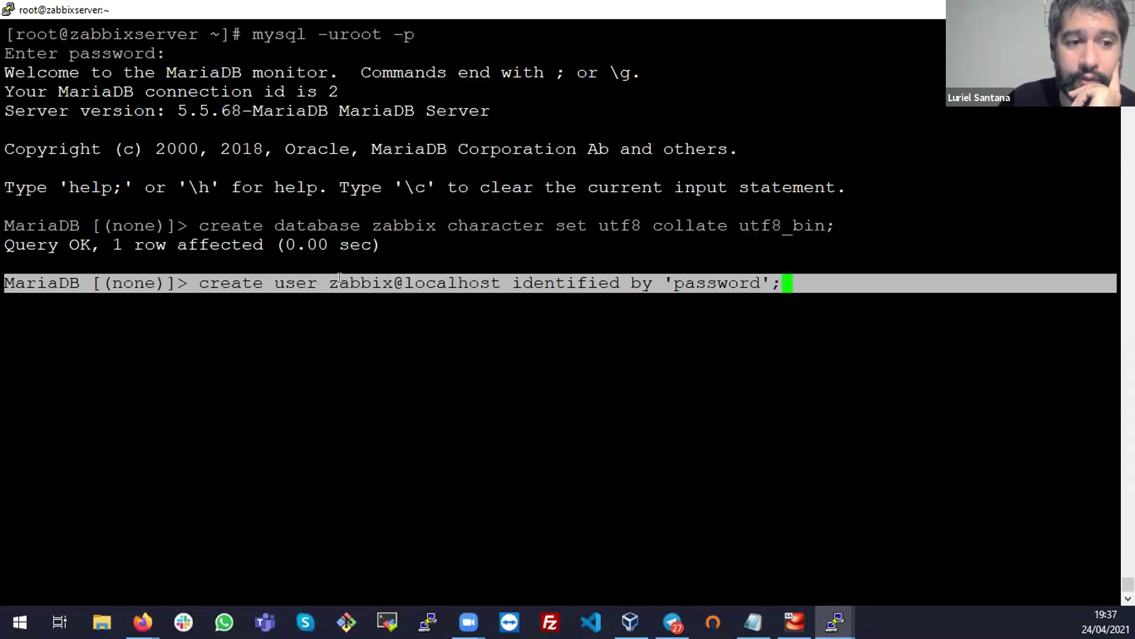
{"action": "left_click", "coordinate": [392, 282]}
{"action": "left_click_drag", "start_coordinate": [394, 283], "coordinate": [500, 282]}
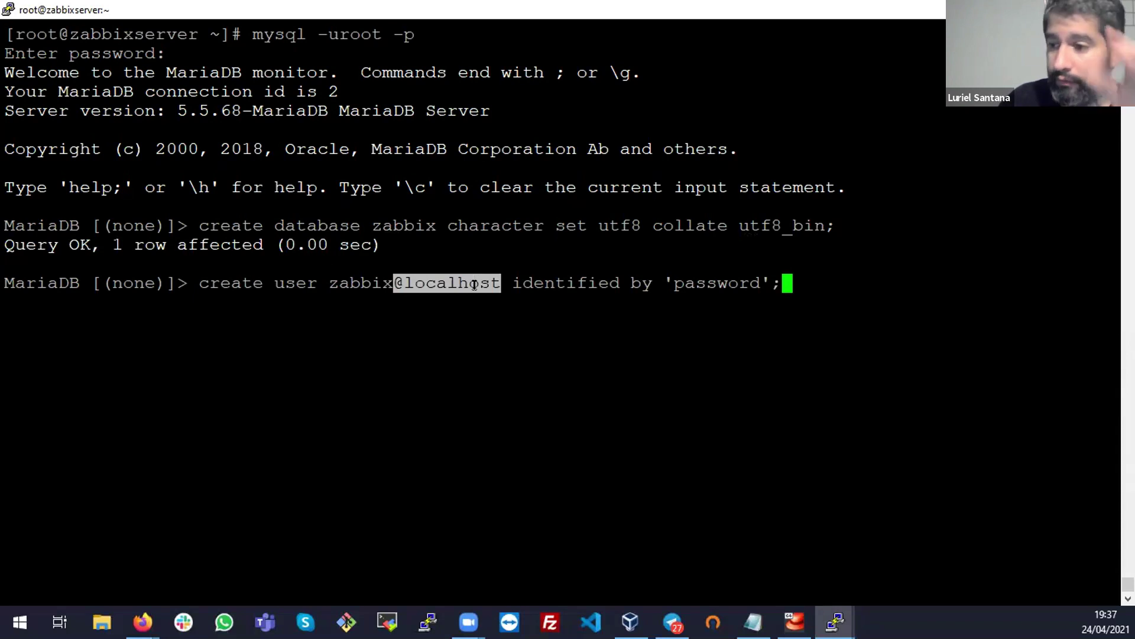
{"action": "left_click", "coordinate": [505, 285]}
{"action": "double_click", "coordinate": [553, 283]}
{"action": "left_click", "coordinate": [607, 283]}
Set the zabbix user's password, run create user (Query OK), and select the grant command
{"action": "key", "text": "alt+Tab"}
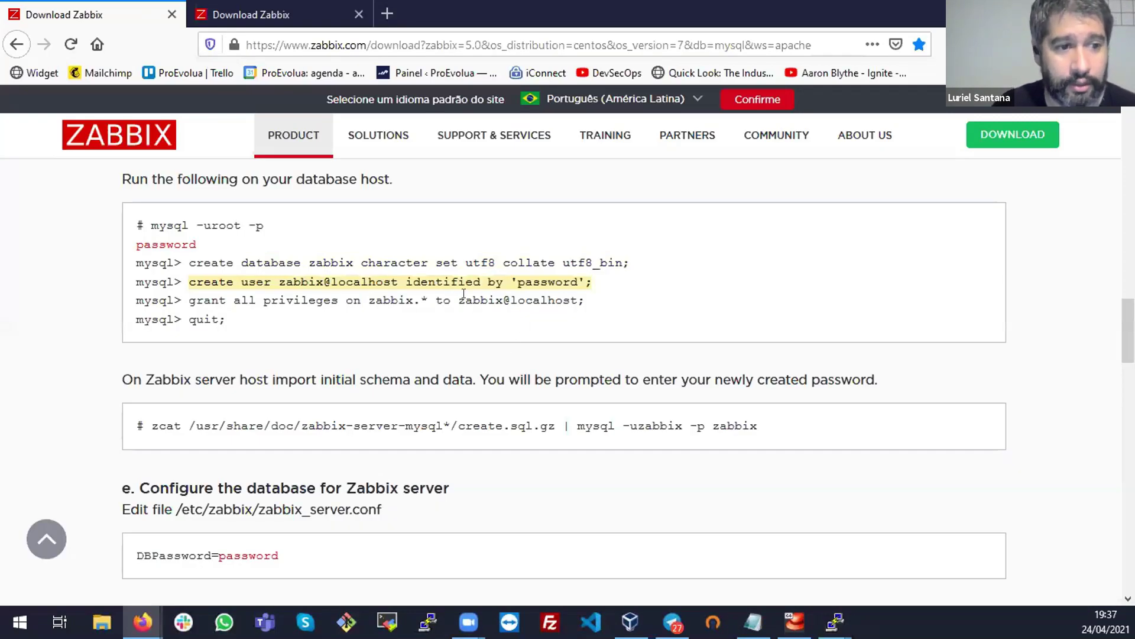
{"action": "key", "text": "alt+Tab"}
{"action": "key", "text": "Left"}
{"action": "key", "text": "BackSpace"}
{"action": "key", "text": "BackSpace"}
{"action": "key", "text": "BackSpace"}
{"action": "key", "text": "BackSpace"}
{"action": "key", "text": "BackSpace"}
{"action": "key", "text": "BackSpace"}
{"action": "key", "text": "BackSpace"}
{"action": "key", "text": "BackSpace"}
{"action": "key", "text": "BackSpace"}
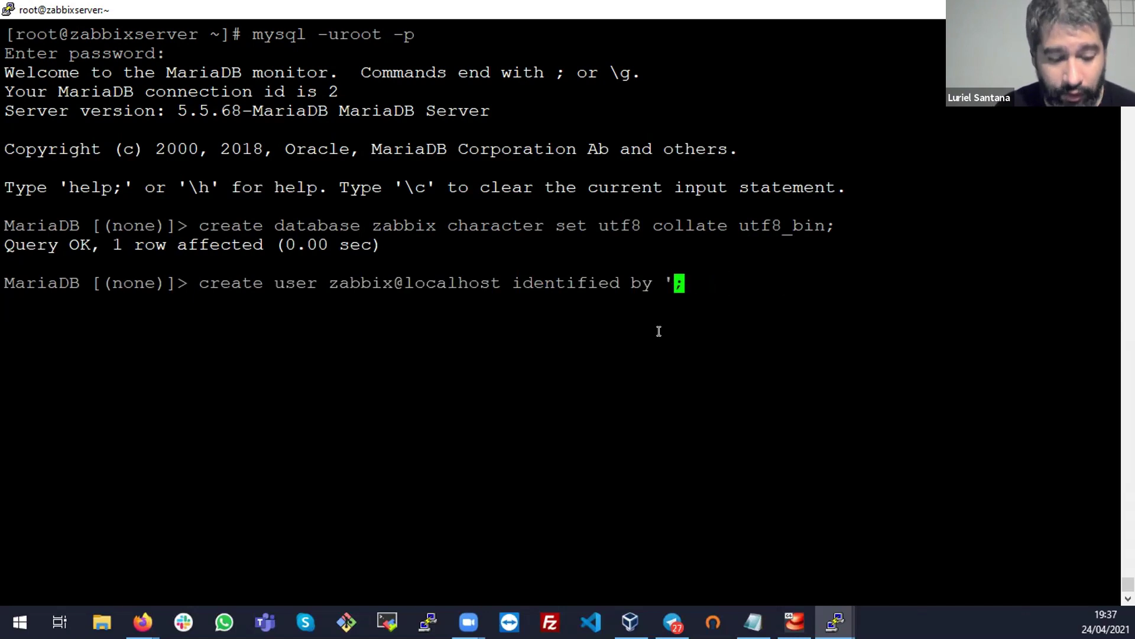
{"action": "key", "text": "Left"}
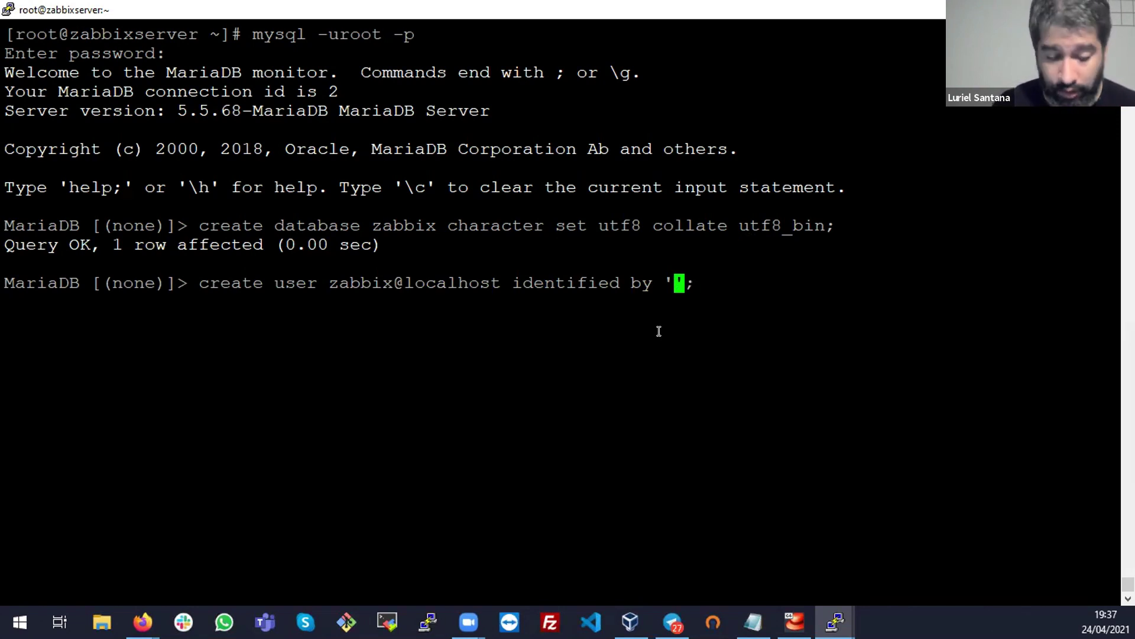
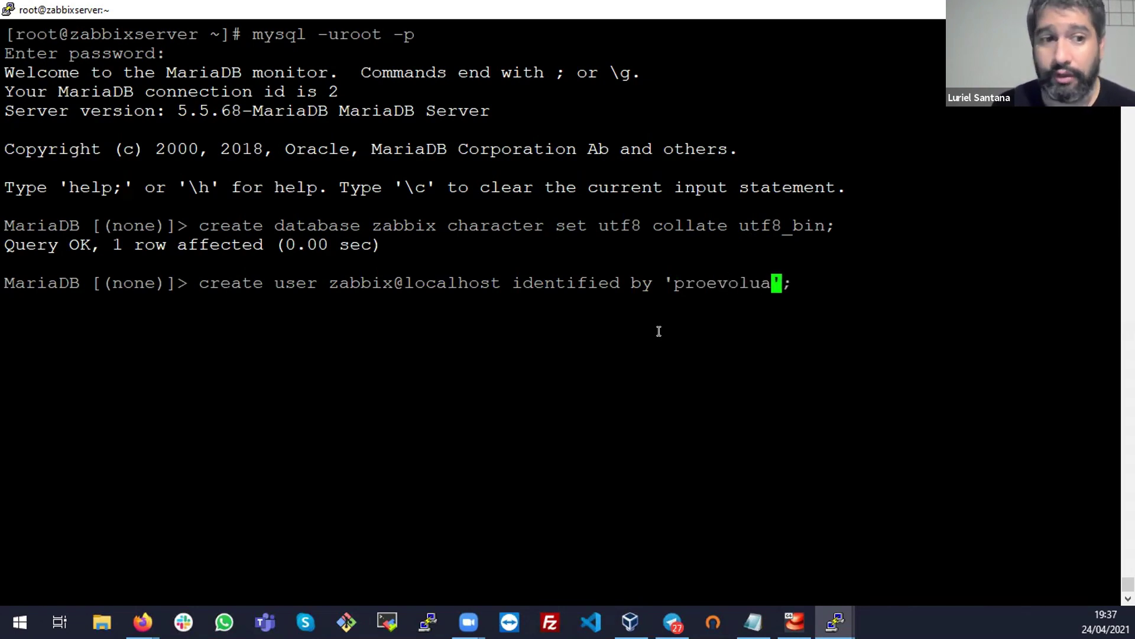
{"action": "double_click", "coordinate": [332, 282]}
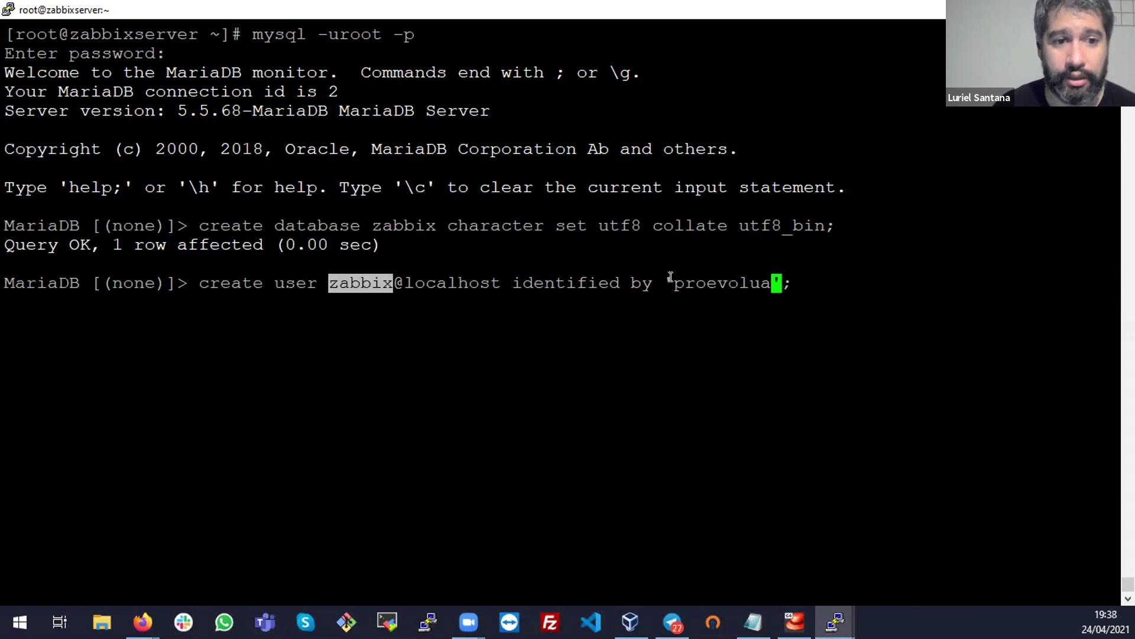
{"action": "triple_click", "coordinate": [671, 277]}
{"action": "key", "text": "Return"}
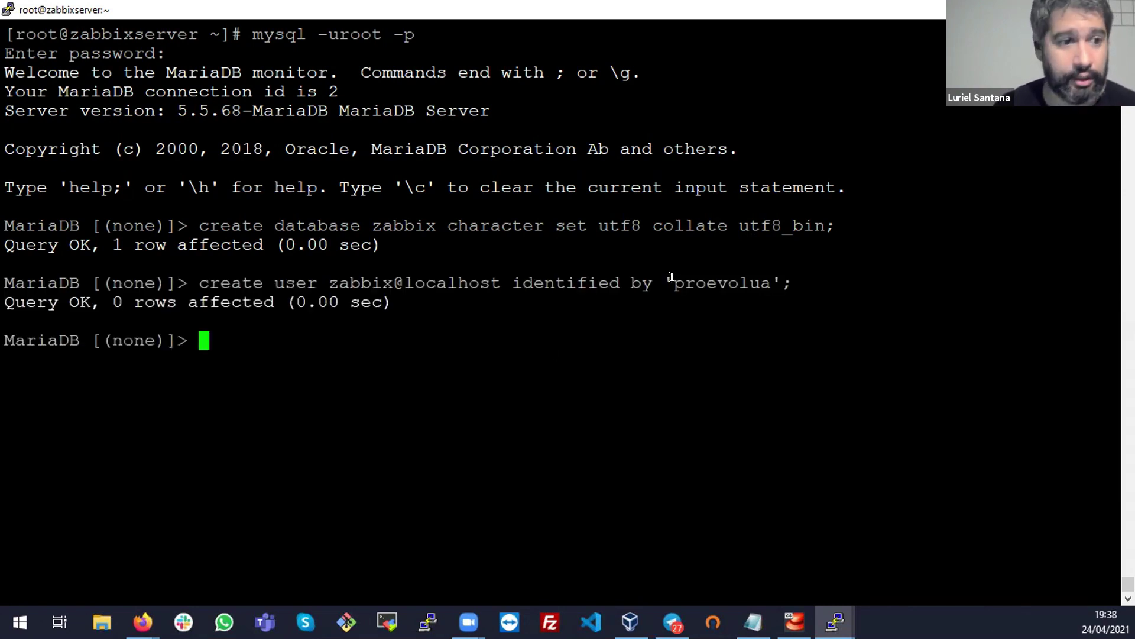
{"action": "triple_click", "coordinate": [86, 293]}
{"action": "left_click", "coordinate": [86, 293]}
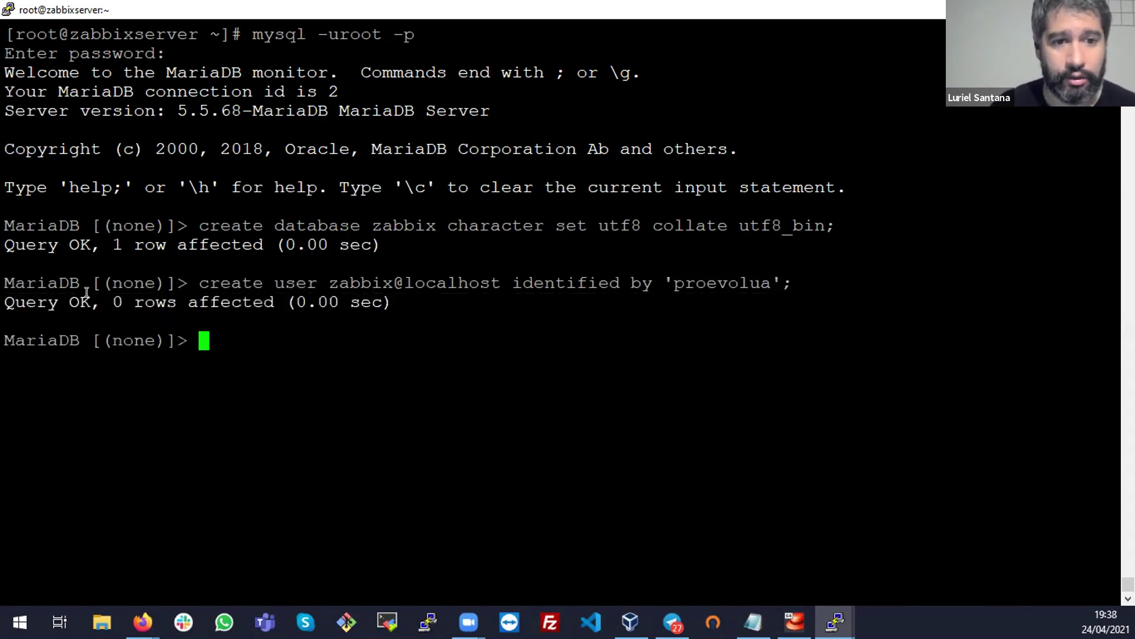
{"action": "key", "text": "alt+Tab"}
{"action": "left_click_drag", "start_coordinate": [191, 300], "coordinate": [588, 301]}
Paste and run the GRANT ALL PRIVILEGES on zabbix.* to zabbix@localhost command in MariaDB
{"action": "right_click", "coordinate": [568, 301]}
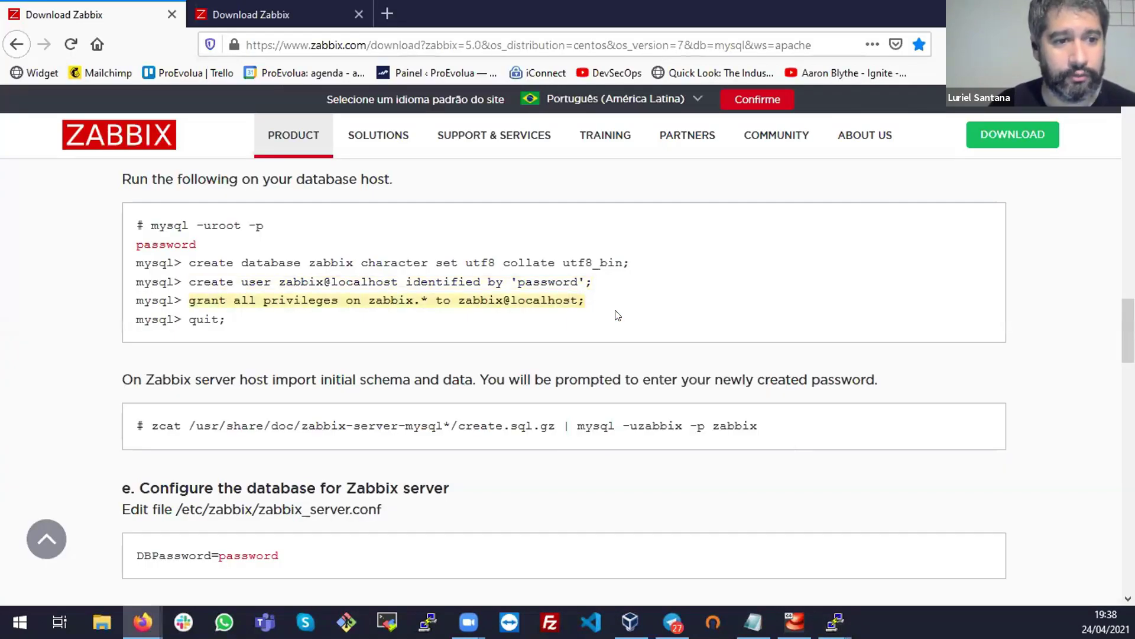
{"action": "left_click", "coordinate": [597, 314]}
{"action": "key", "text": "alt+Tab"}
{"action": "right_click", "coordinate": [592, 307]}
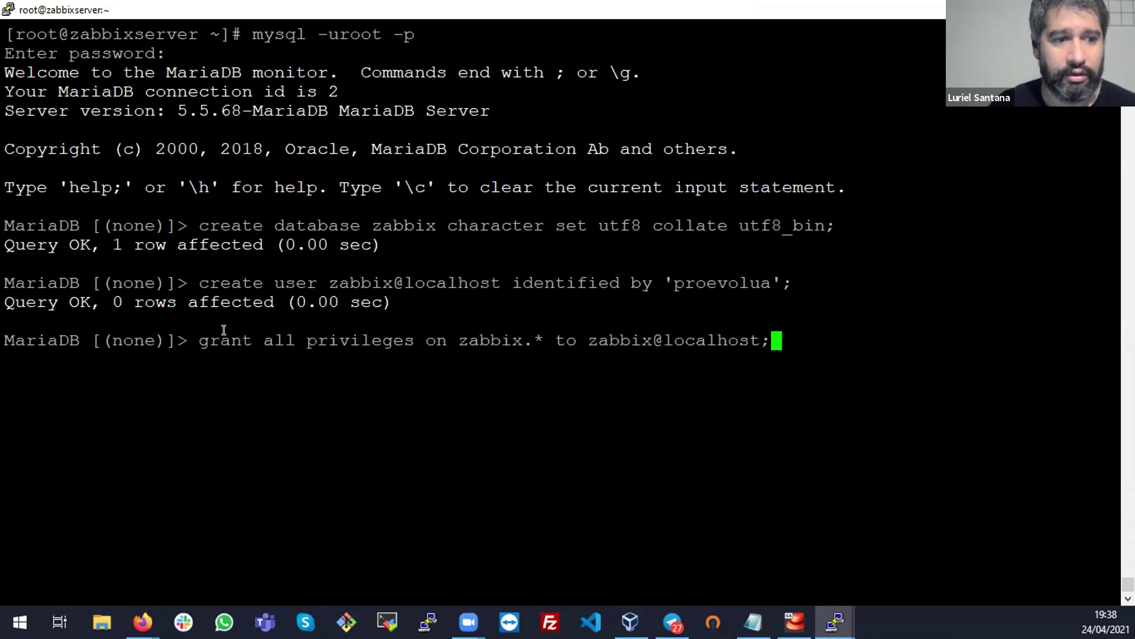
{"action": "triple_click", "coordinate": [290, 327]}
{"action": "triple_click", "coordinate": [307, 340]}
{"action": "left_click", "coordinate": [353, 330]}
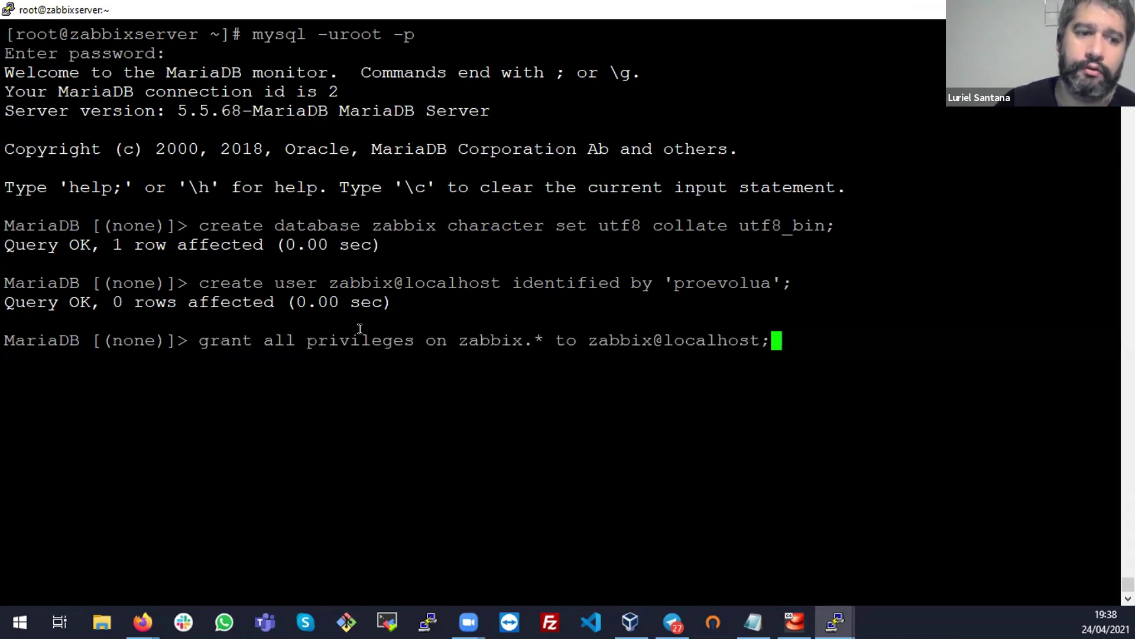
{"action": "left_click_drag", "start_coordinate": [462, 340], "coordinate": [532, 340]}
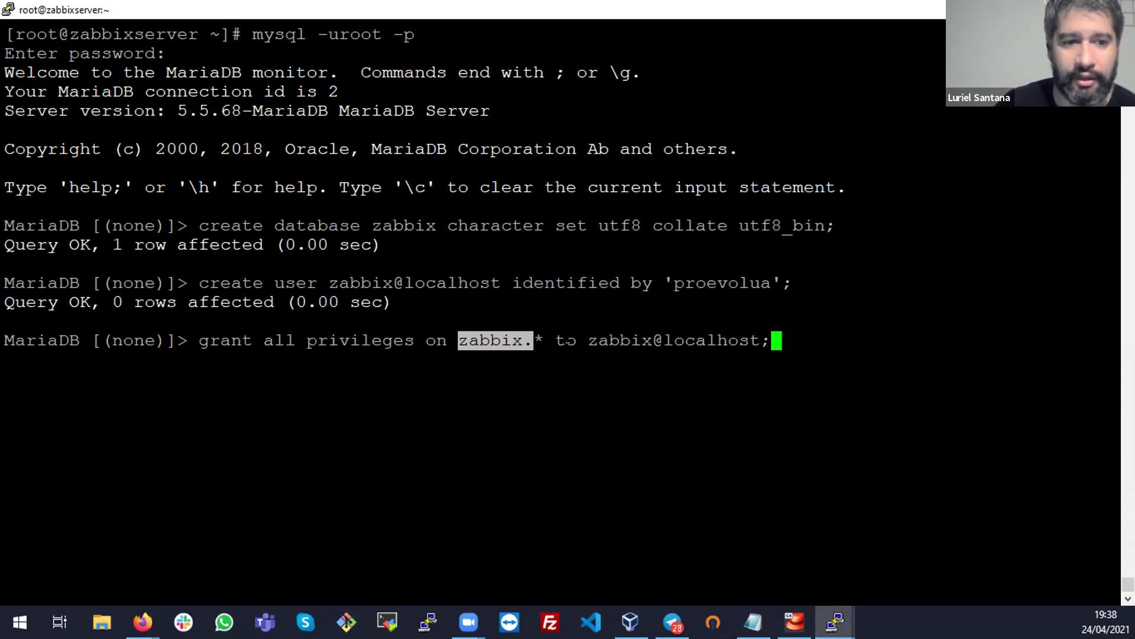
{"action": "left_click_drag", "start_coordinate": [567, 338], "coordinate": [764, 334]}
{"action": "triple_click", "coordinate": [744, 365]}
{"action": "key", "text": "Return"}
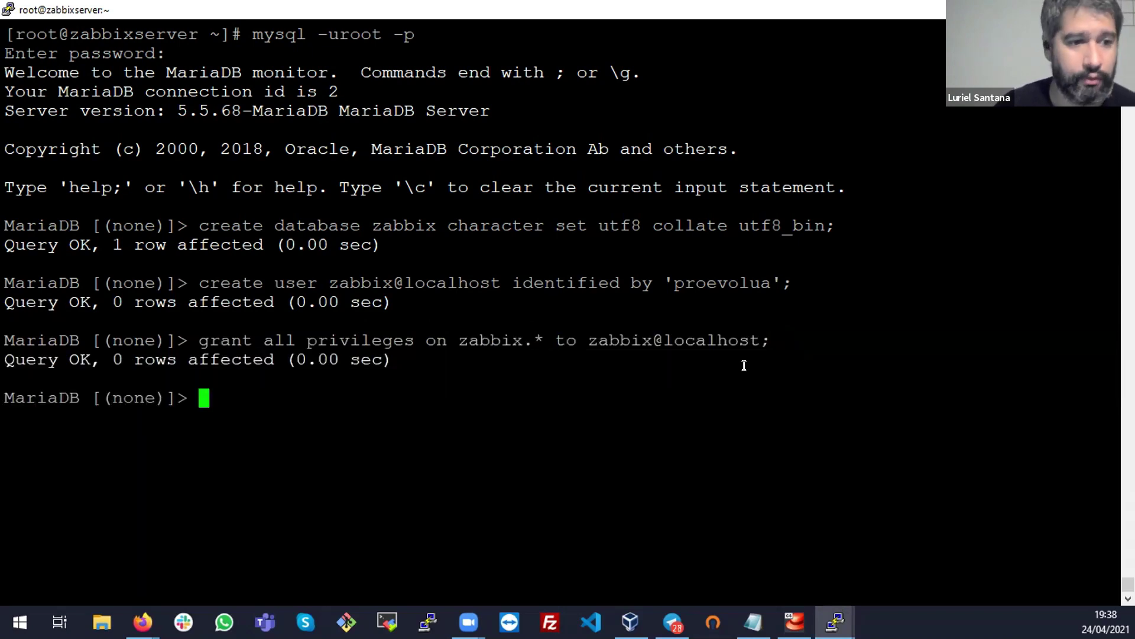
{"action": "double_click", "coordinate": [81, 353]}
Copy quit; from the Zabbix download page and run it to leave MariaDB
{"action": "key", "text": "alt+Tab"}
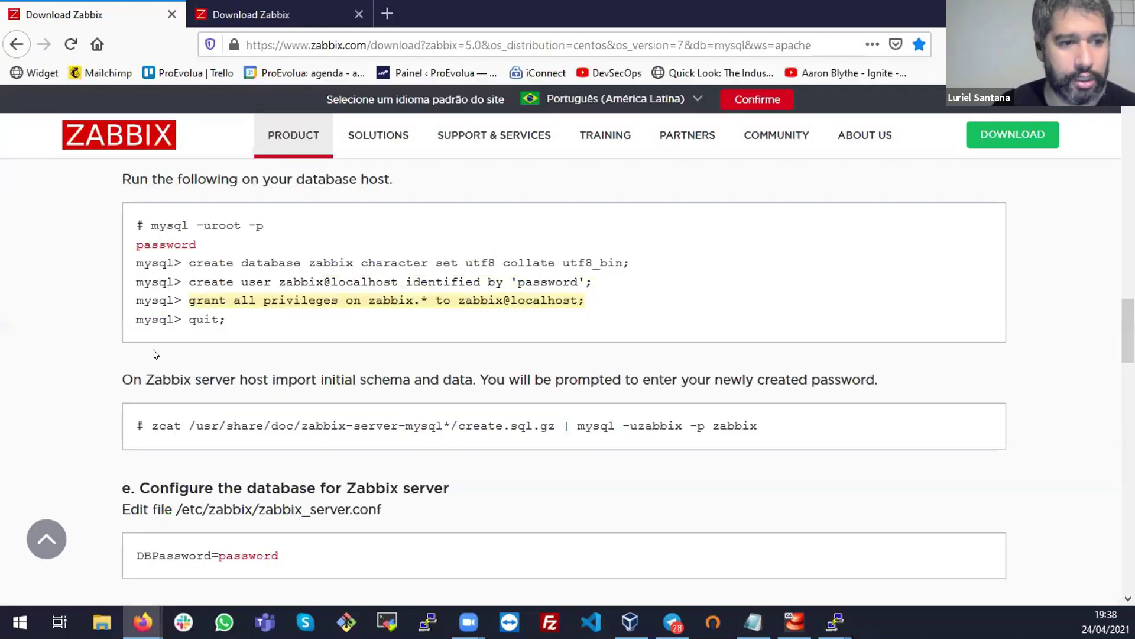
{"action": "left_click", "coordinate": [209, 315]}
{"action": "triple_click", "coordinate": [209, 315]}
{"action": "right_click", "coordinate": [202, 325]}
{"action": "left_click", "coordinate": [255, 333]}
{"action": "key", "text": "alt+Tab"}
{"action": "right_click", "coordinate": [338, 315]}
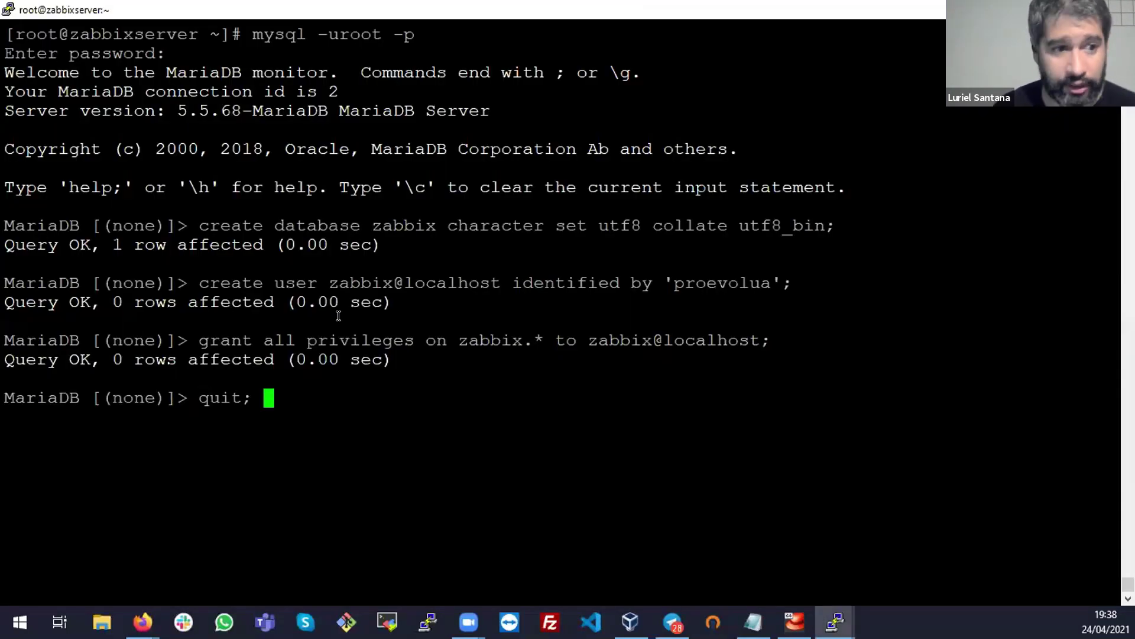
{"action": "key", "text": "Return"}
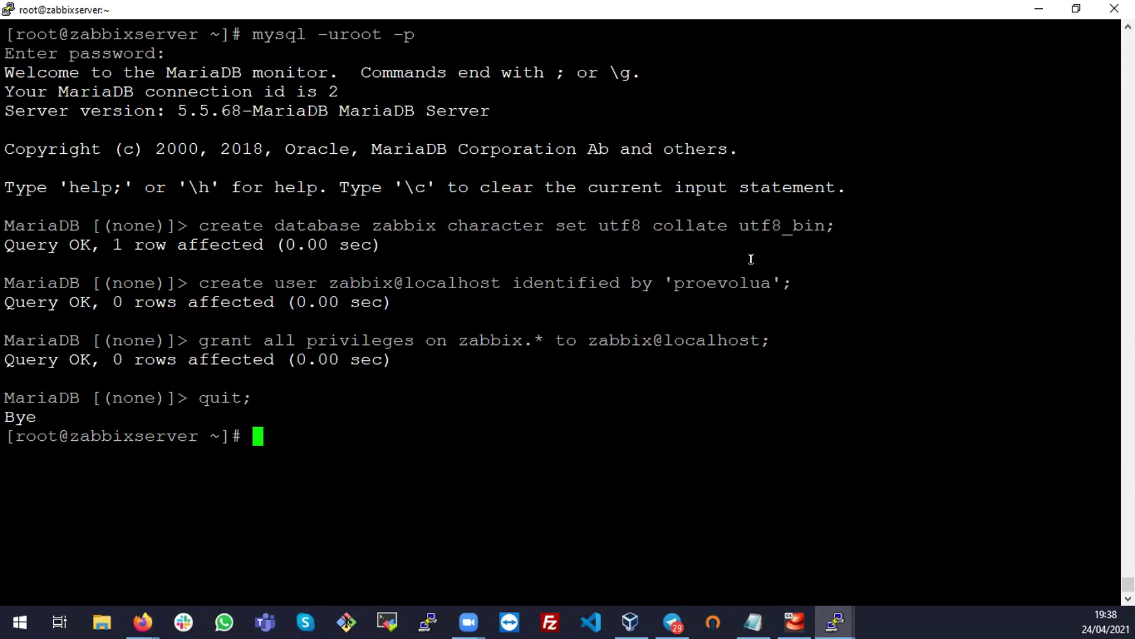
Highlight the placeholder password in the create user command on the Zabbix download page
{"action": "key", "text": "alt+Tab"}
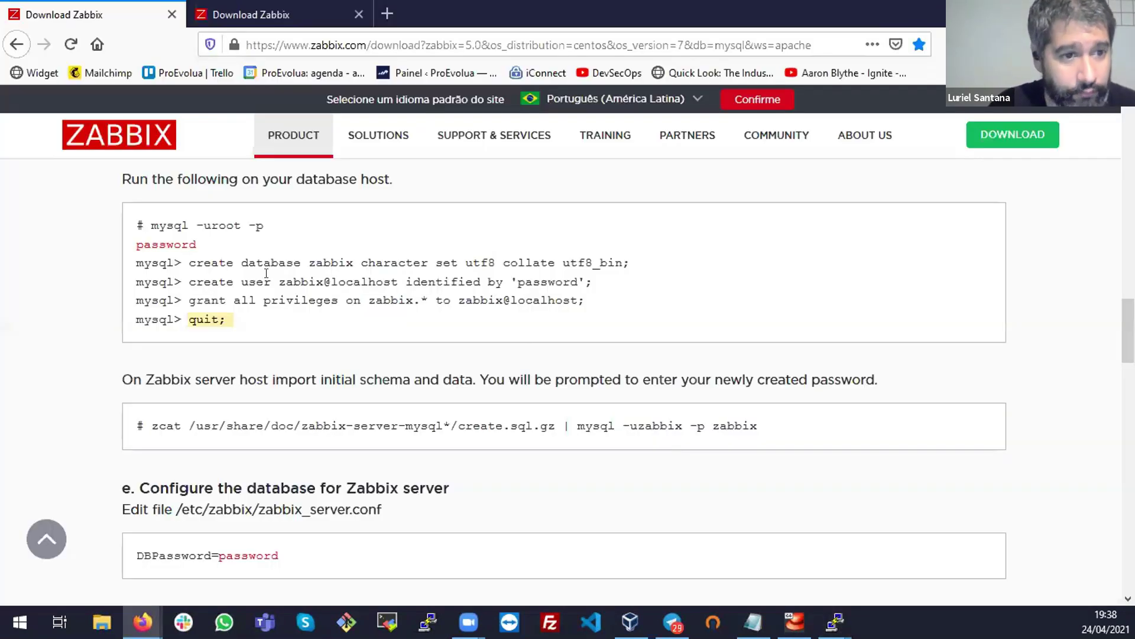
{"action": "left_click_drag", "start_coordinate": [199, 277], "coordinate": [528, 276]}
{"action": "left_click", "coordinate": [504, 278]}
{"action": "left_click", "coordinate": [528, 276]}
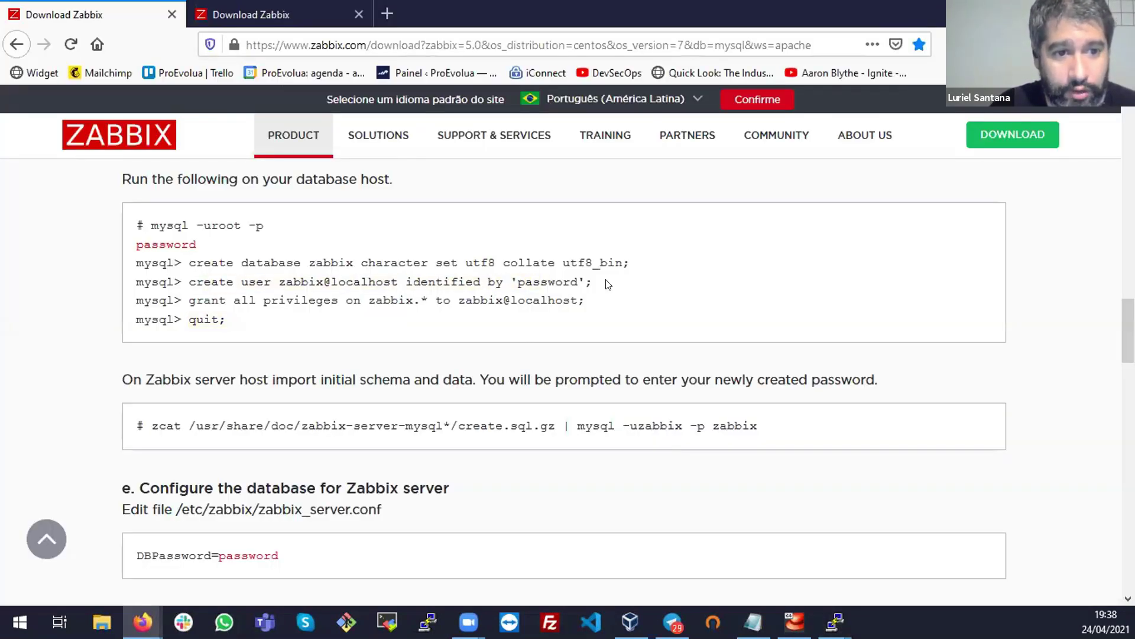
{"action": "triple_click", "coordinate": [559, 276]}
{"action": "double_click", "coordinate": [558, 276]}
{"action": "left_click", "coordinate": [538, 276]}
{"action": "left_click_drag", "start_coordinate": [516, 277], "coordinate": [579, 276]}
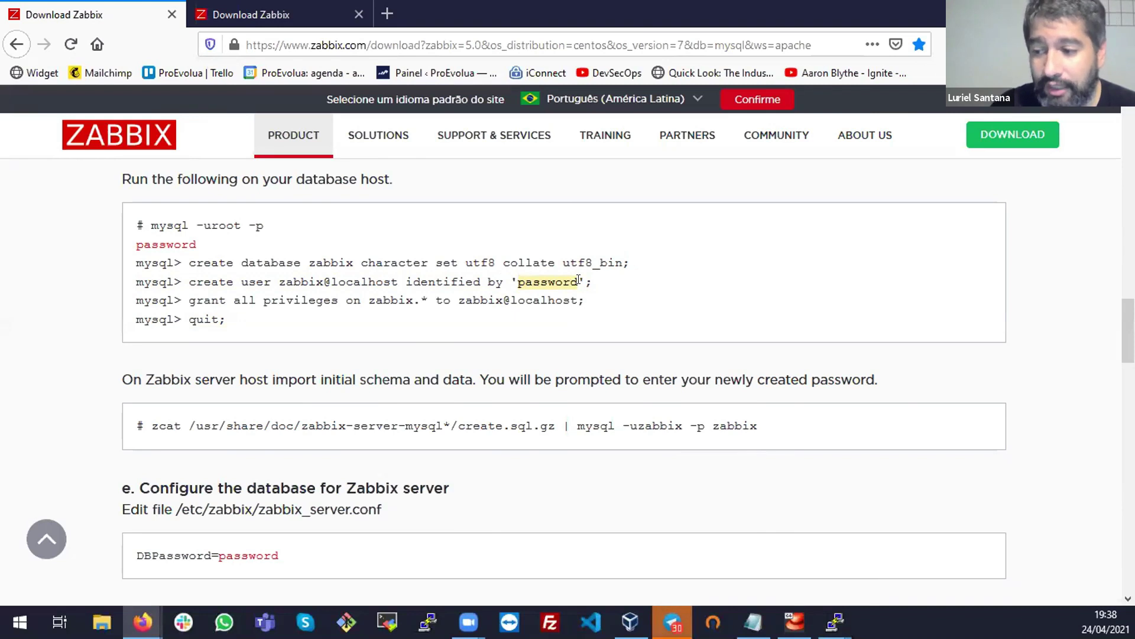
{"action": "left_click", "coordinate": [578, 280]}
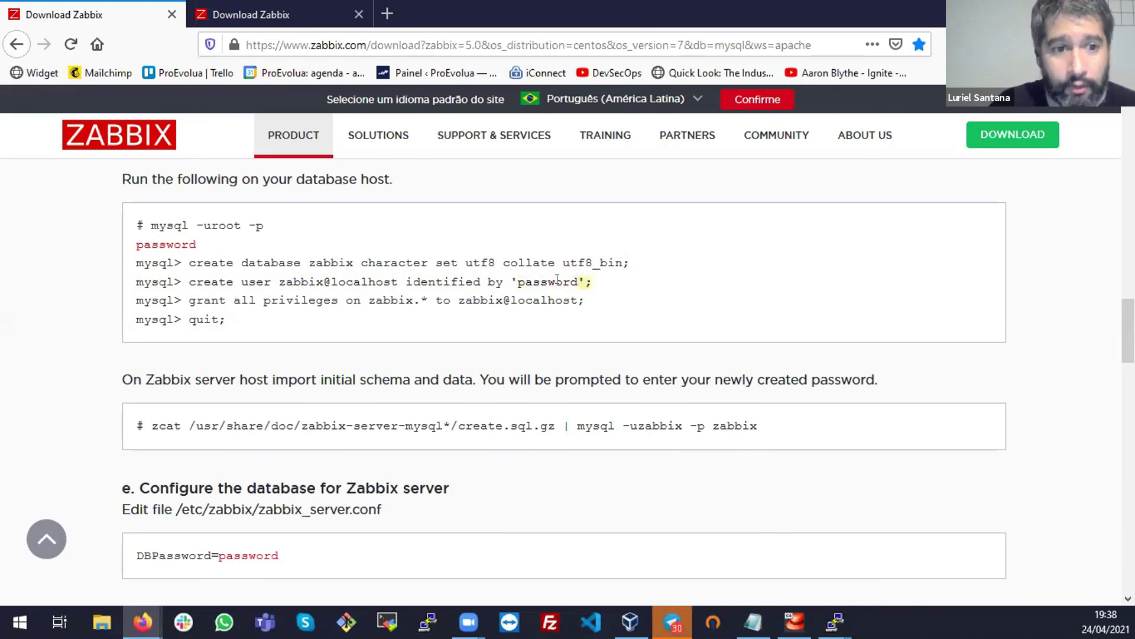
{"action": "left_click_drag", "start_coordinate": [577, 278], "coordinate": [513, 275]}
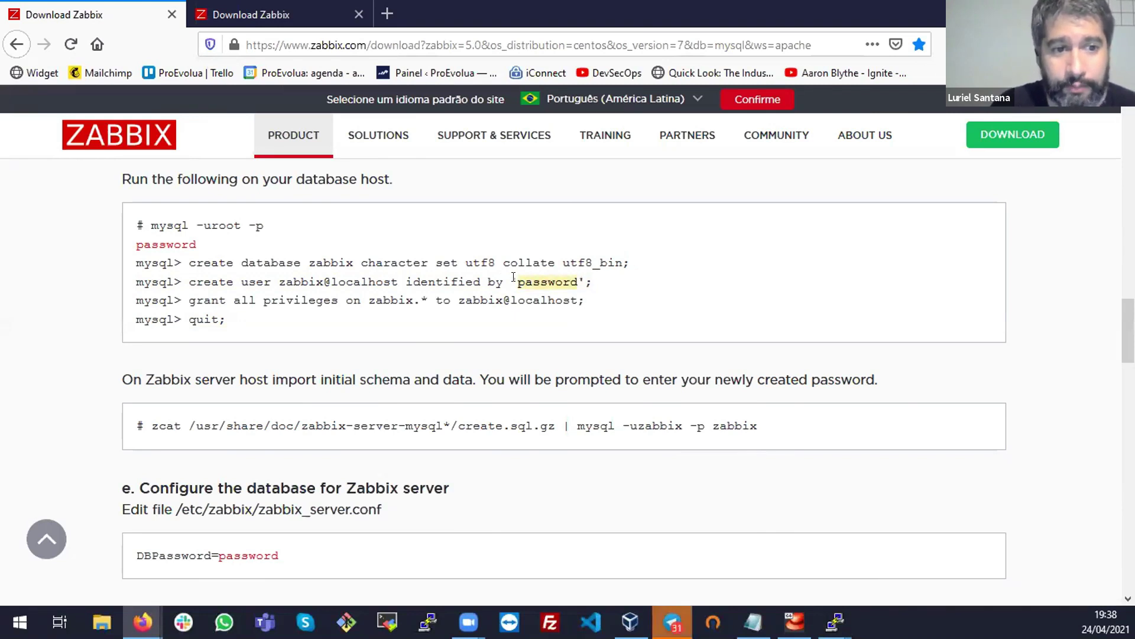
{"action": "double_click", "coordinate": [514, 277]}
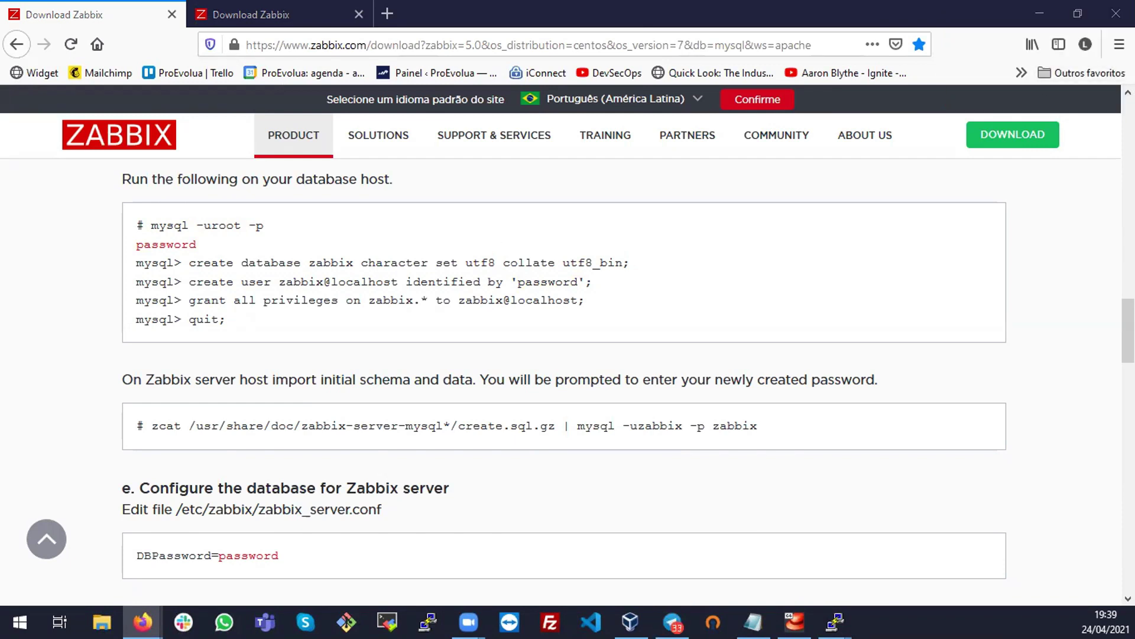
{"action": "key", "text": "alt+Tab"}
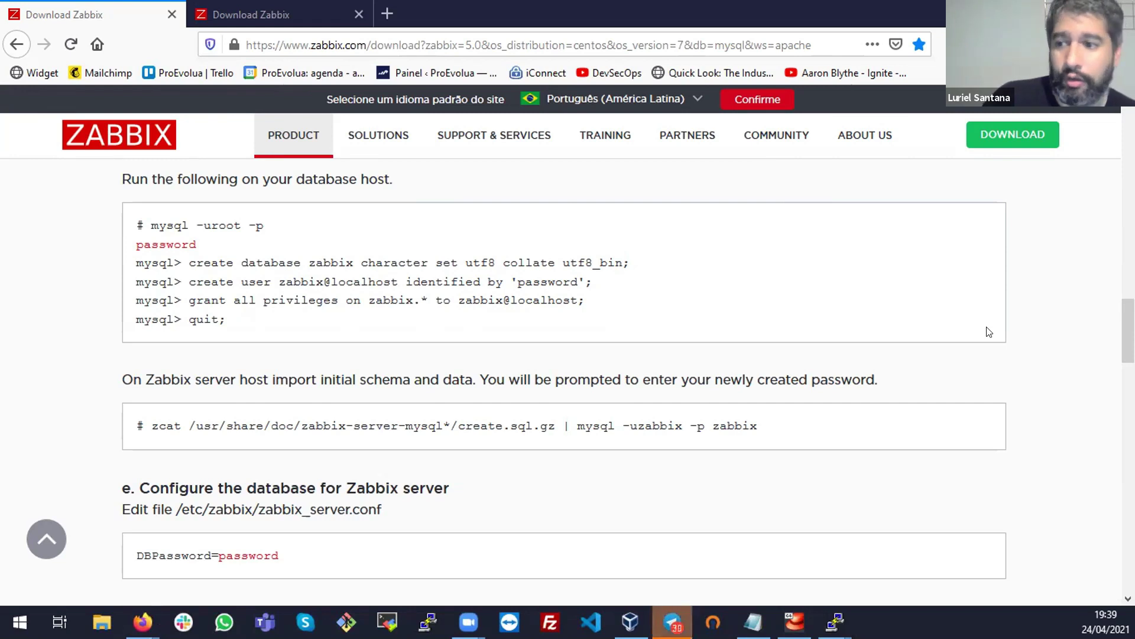
{"action": "key", "text": "alt+Tab"}
Edit the recalled mysql -uroot -p command into mysql -uzabbix -p and run it
{"action": "key", "text": "Up"}
{"action": "key", "text": "Up"}
{"action": "key", "text": "Up"}
{"action": "key", "text": "Up"}
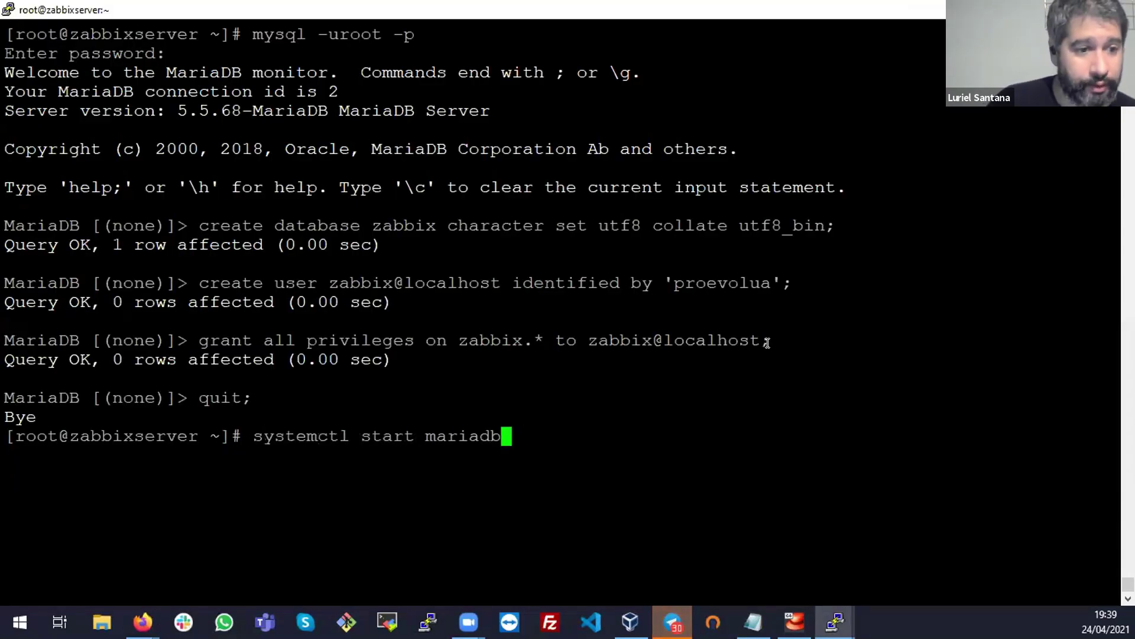
{"action": "key", "text": "Up"}
{"action": "key", "text": "Left"}
{"action": "key", "text": "Left"}
{"action": "key", "text": "Left"}
{"action": "key", "text": "Left"}
{"action": "key", "text": "Left"}
{"action": "key", "text": "Right"}
{"action": "key", "text": "Right"}
{"action": "key", "text": "Right"}
{"action": "key", "text": "Right"}
{"action": "key", "text": "Left"}
{"action": "key", "text": "Left"}
{"action": "key", "text": "BackSpace"}
{"action": "key", "text": "BackSpace"}
{"action": "key", "text": "BackSpace"}
{"action": "key", "text": "BackSpace"}
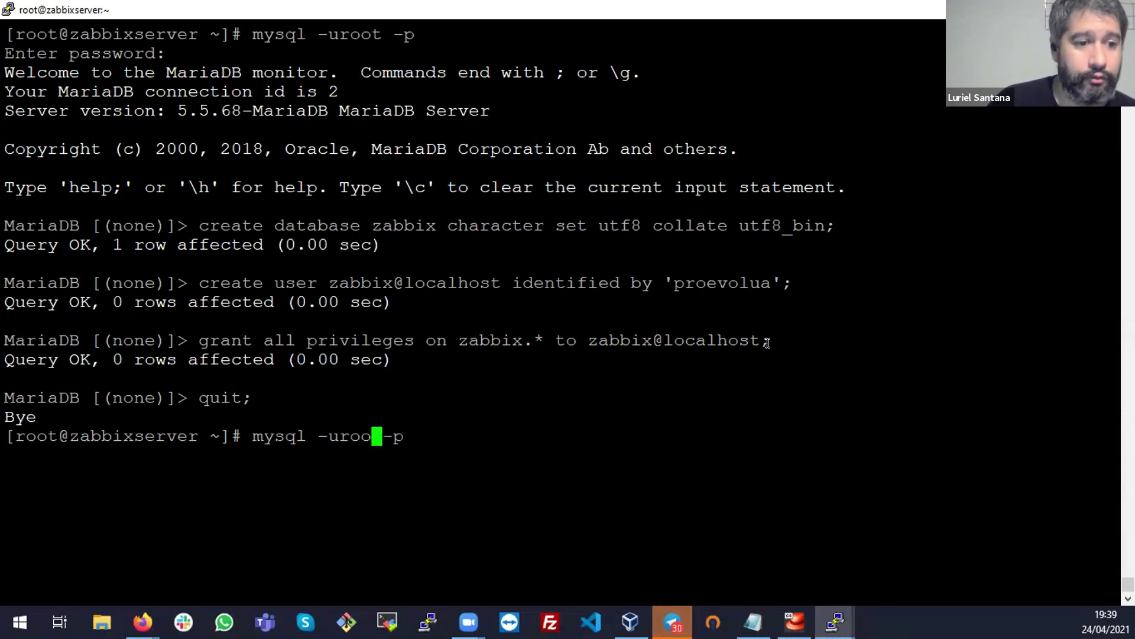
{"action": "type", "text": "zabbix"}
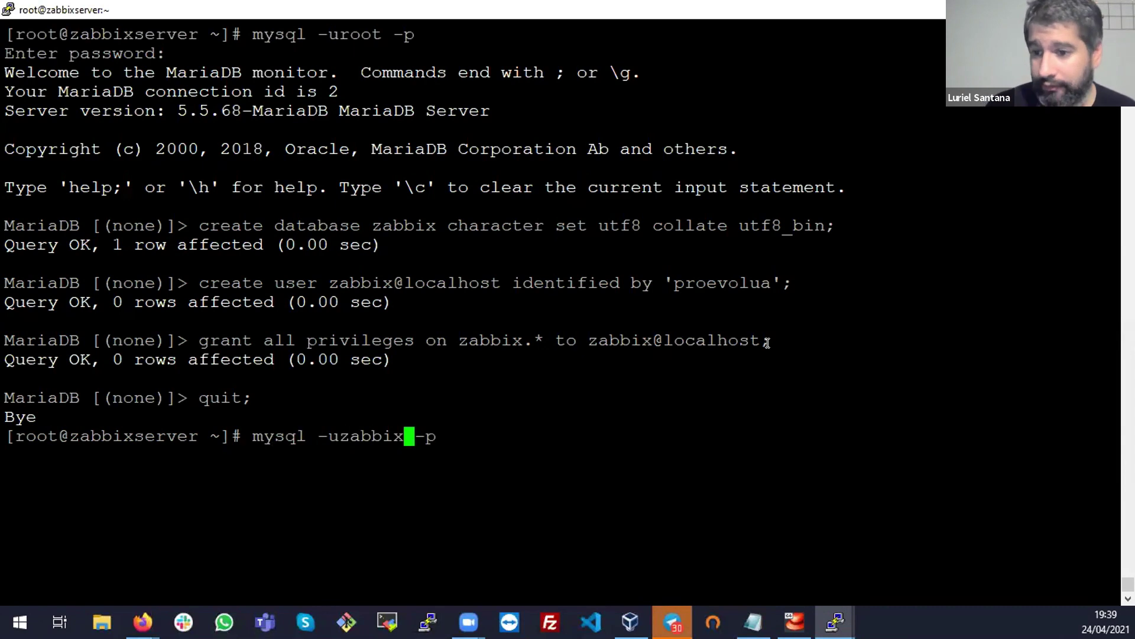
{"action": "key", "text": "Return"}
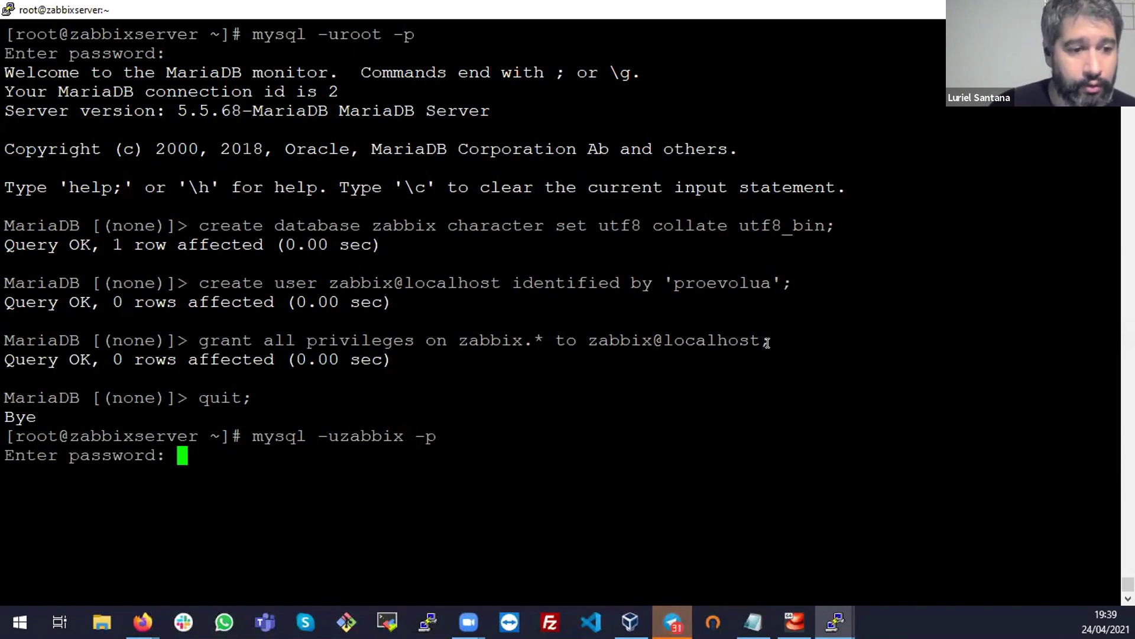
Log in using the zabbix user's password copied from the terminal history
{"action": "double_click", "coordinate": [393, 425]}
{"action": "left_click", "coordinate": [393, 425]}
{"action": "double_click", "coordinate": [426, 426]}
{"action": "left_click", "coordinate": [426, 426]}
{"action": "left_click", "coordinate": [426, 426]}
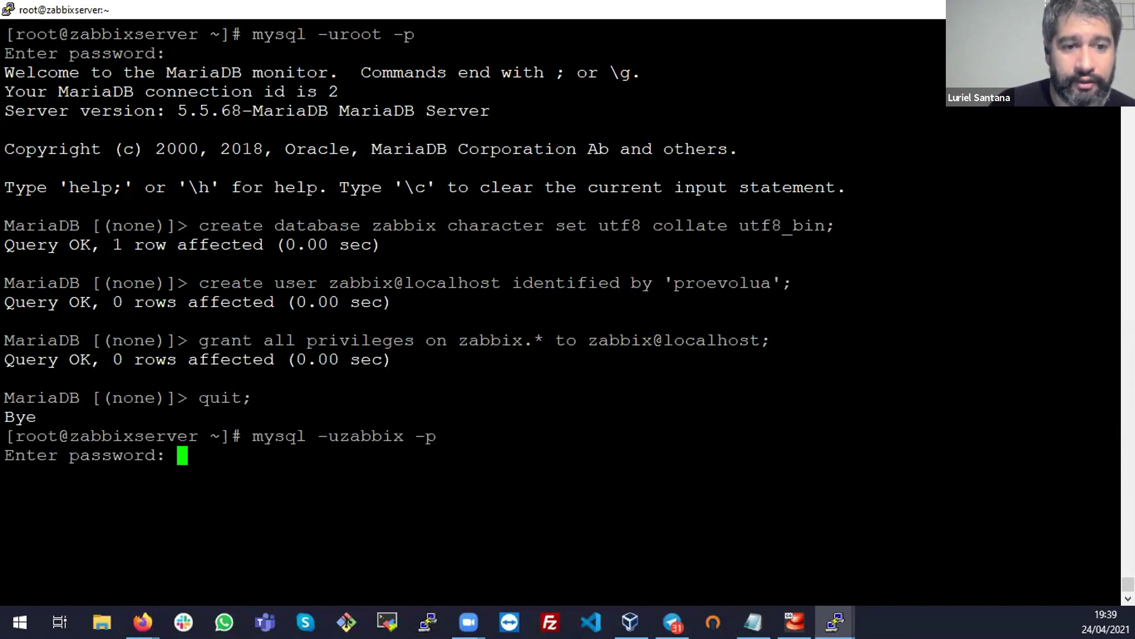
{"action": "left_click_drag", "start_coordinate": [673, 286], "coordinate": [763, 273]}
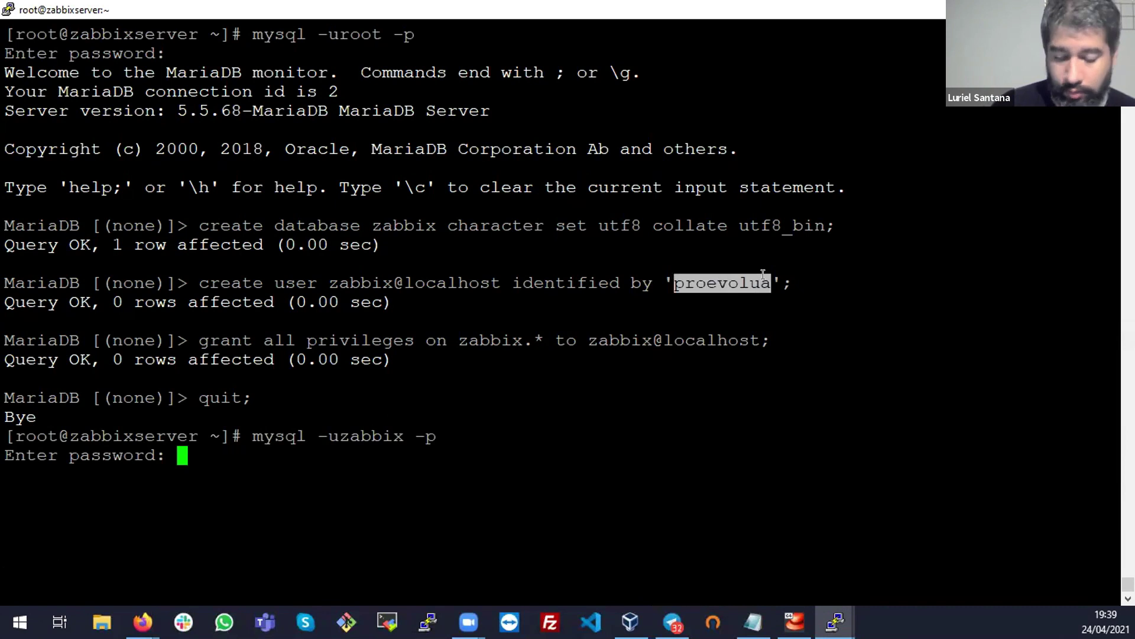
{"action": "right_click", "coordinate": [763, 274]}
{"action": "key", "text": "Return"}
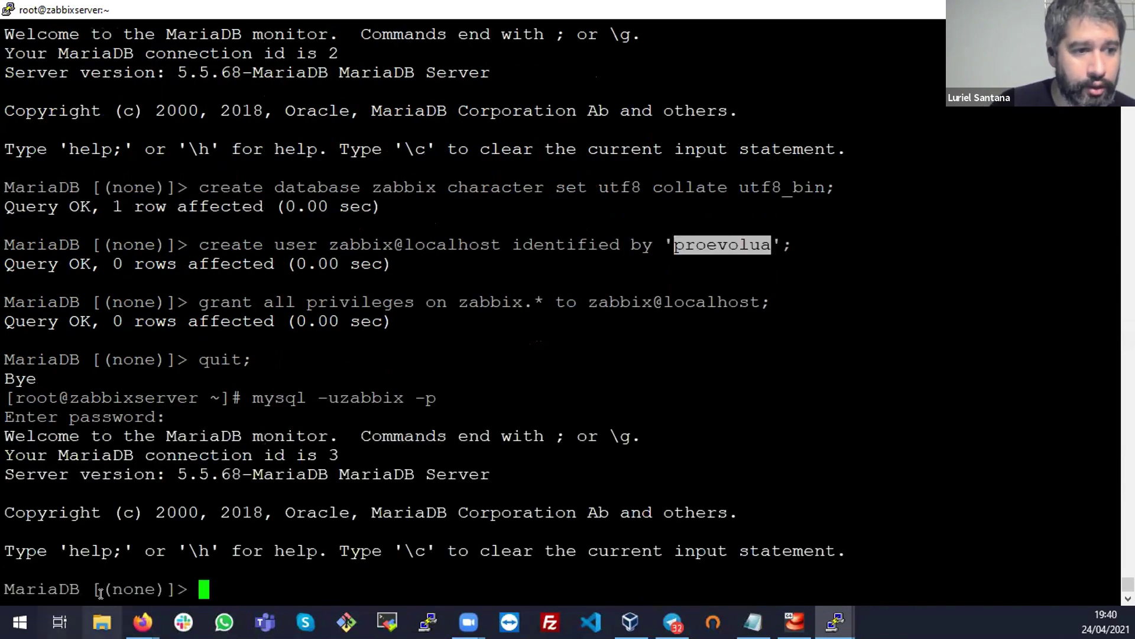
Run show databases; as the zabbix user
{"action": "triple_click", "coordinate": [100, 593]}
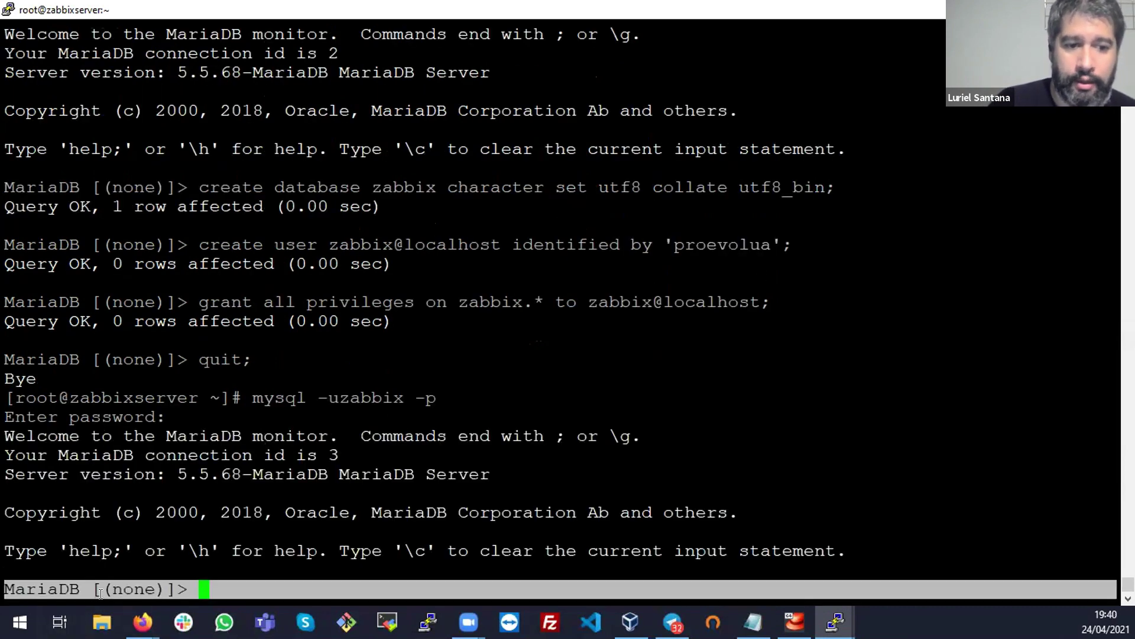
{"action": "type", "text": "show"}
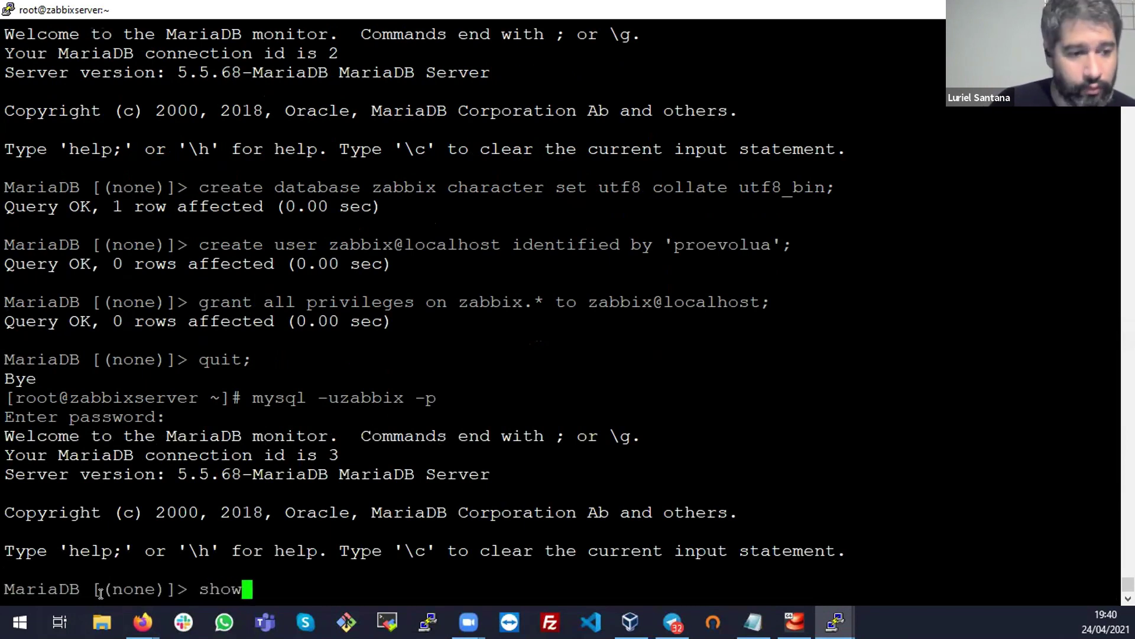
{"action": "type", "text": " databases;"}
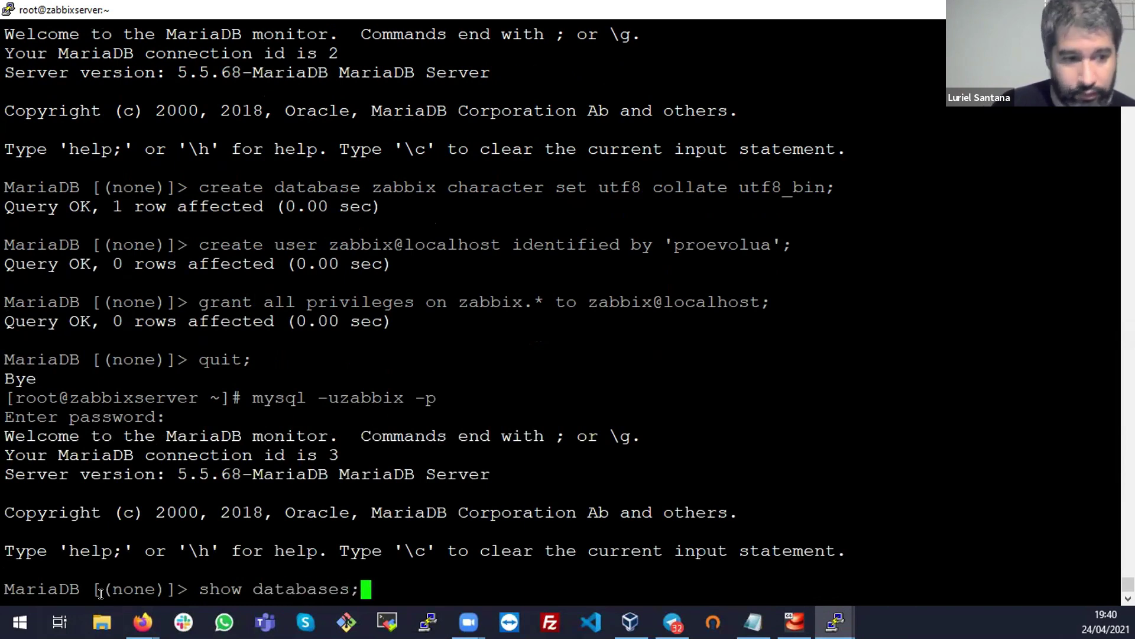
{"action": "key", "text": "Return"}
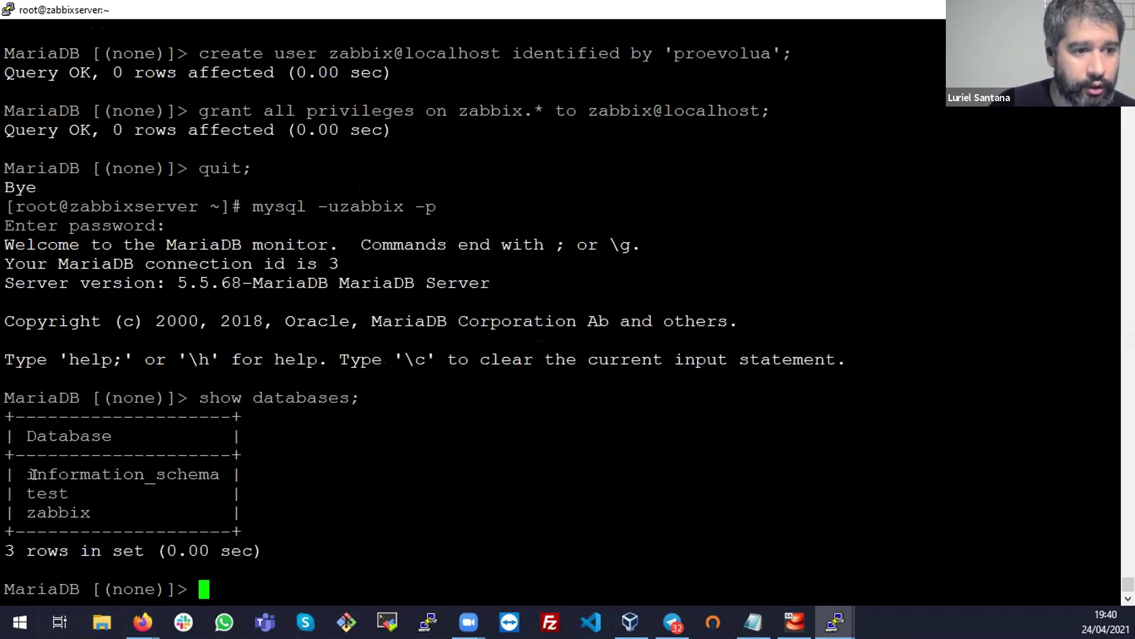
Highlight the information_schema, test and zabbix rows and the mysql -uzabbix -p line
{"action": "triple_click", "coordinate": [34, 474]}
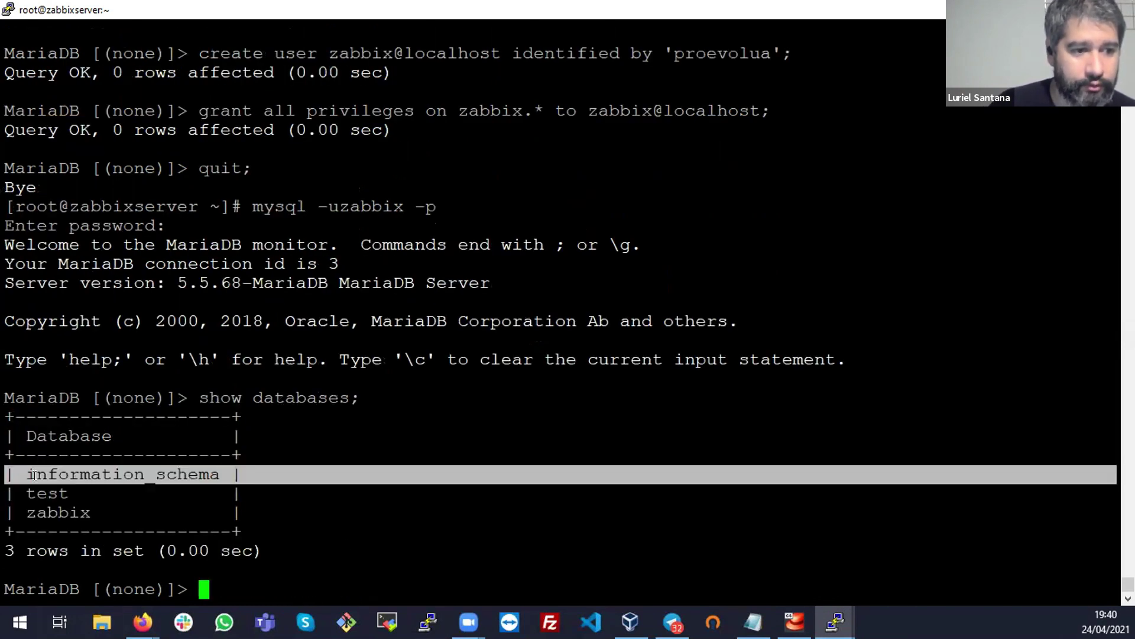
{"action": "triple_click", "coordinate": [35, 512]}
{"action": "triple_click", "coordinate": [52, 493]}
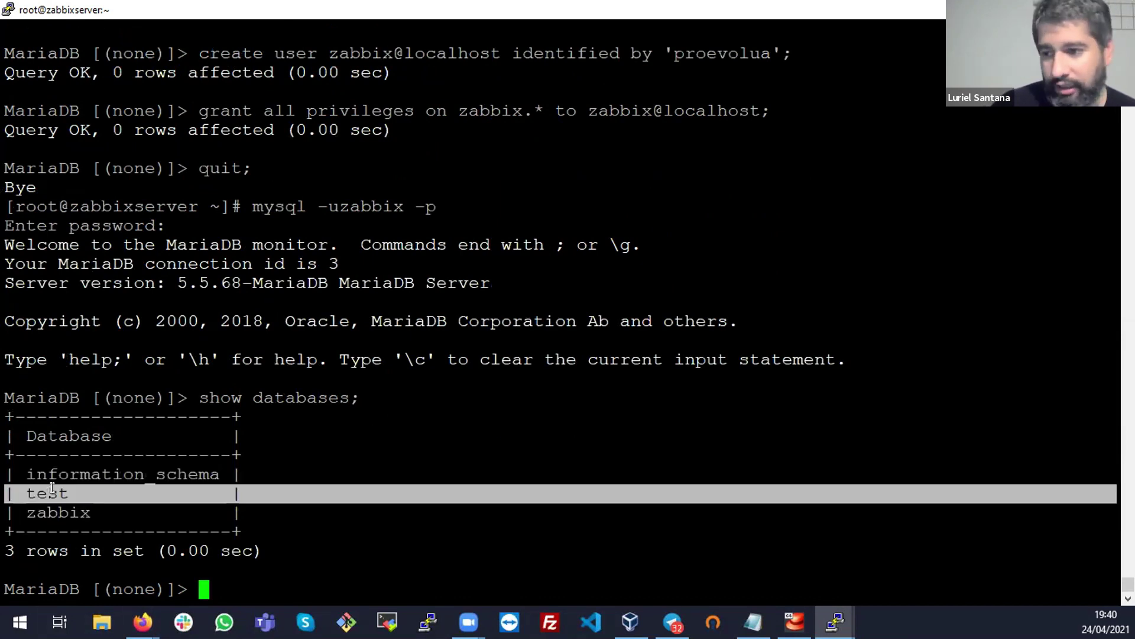
{"action": "double_click", "coordinate": [58, 512]}
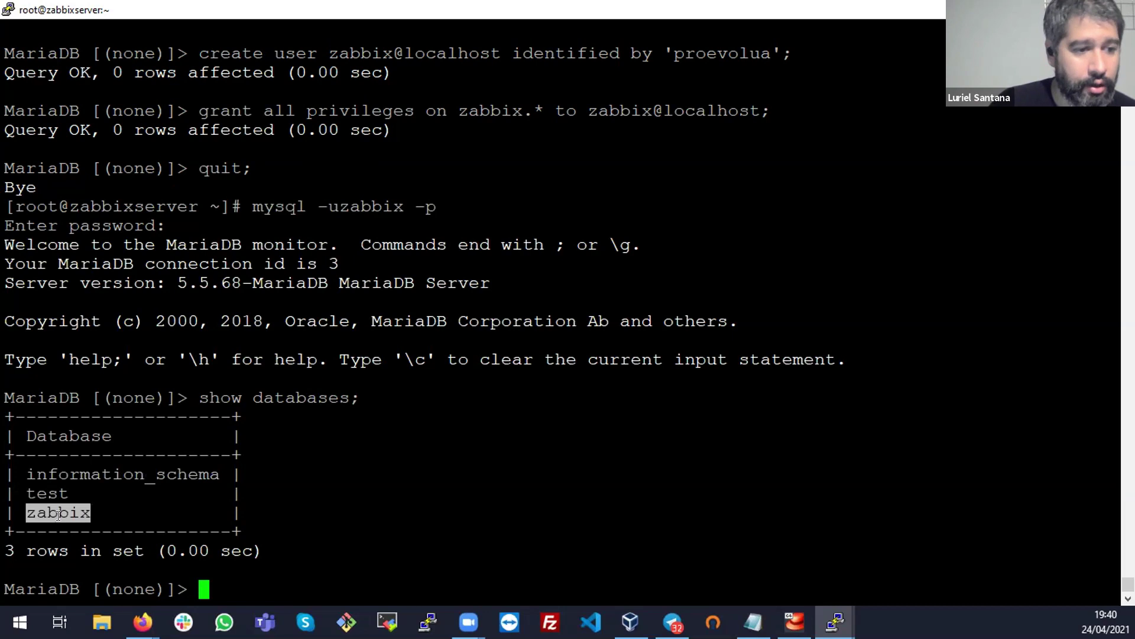
{"action": "triple_click", "coordinate": [58, 513]}
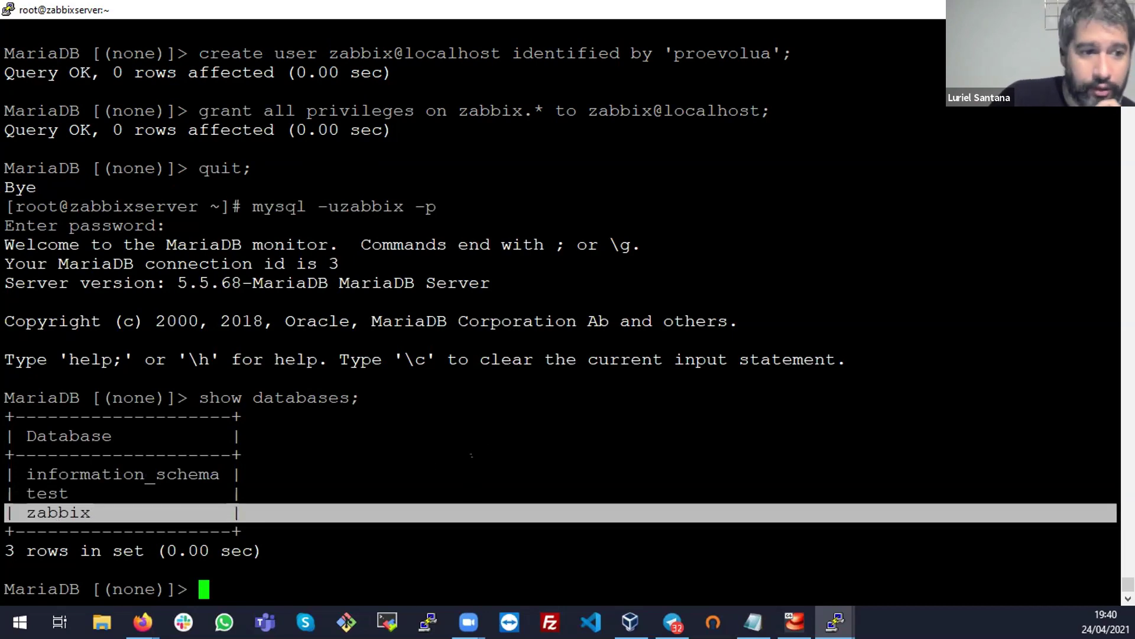
{"action": "triple_click", "coordinate": [329, 206]}
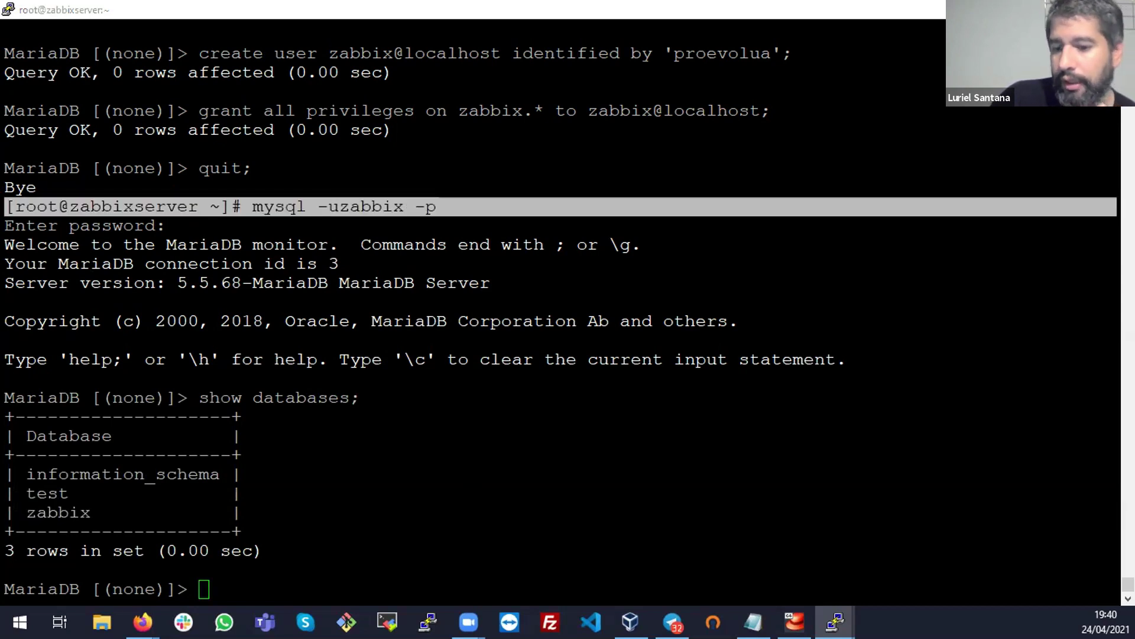
{"action": "key", "text": "alt+Tab"}
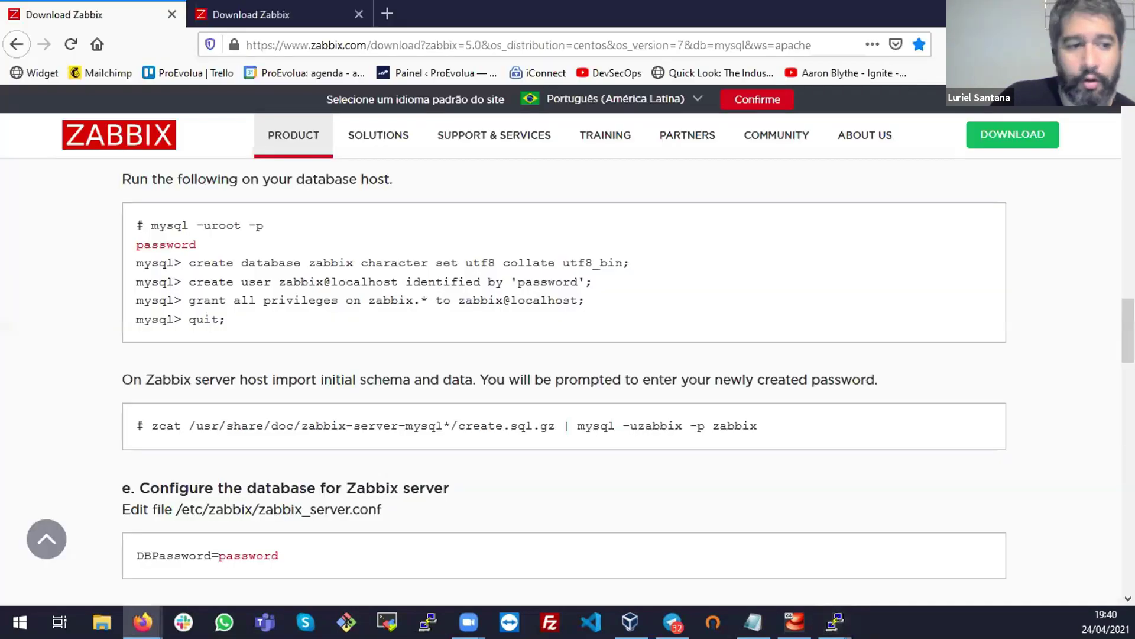
Point out the mysql -uroot -p and create database zabbix commands on the download page
{"action": "double_click", "coordinate": [167, 225]}
{"action": "left_click_drag", "start_coordinate": [204, 225], "coordinate": [136, 249]}
{"action": "left_click", "coordinate": [250, 223]}
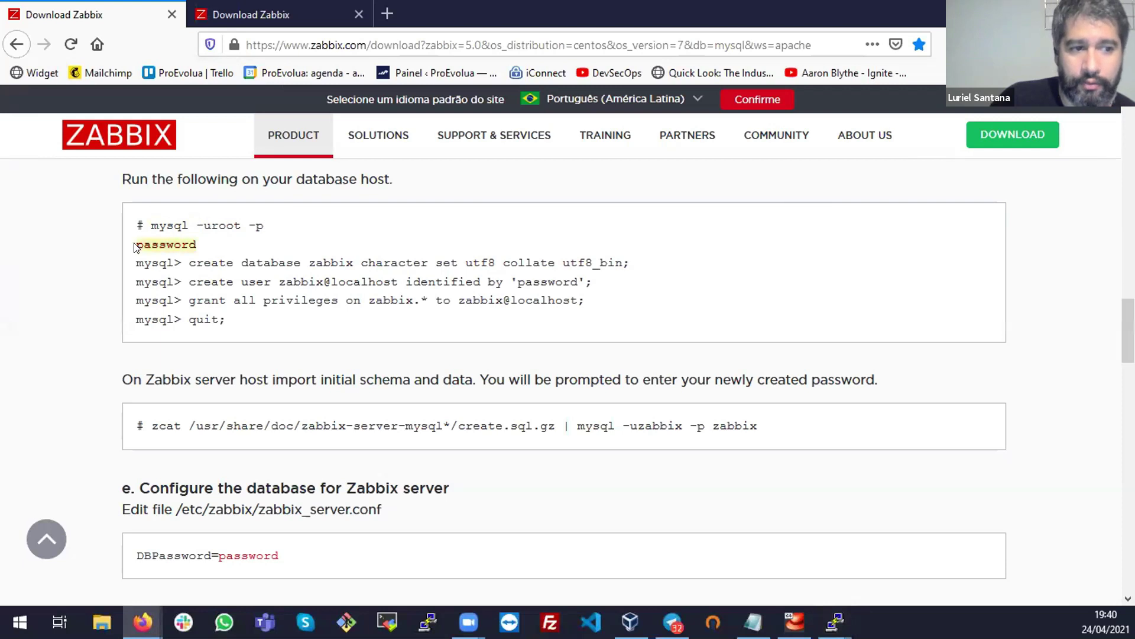
{"action": "left_click", "coordinate": [136, 249]}
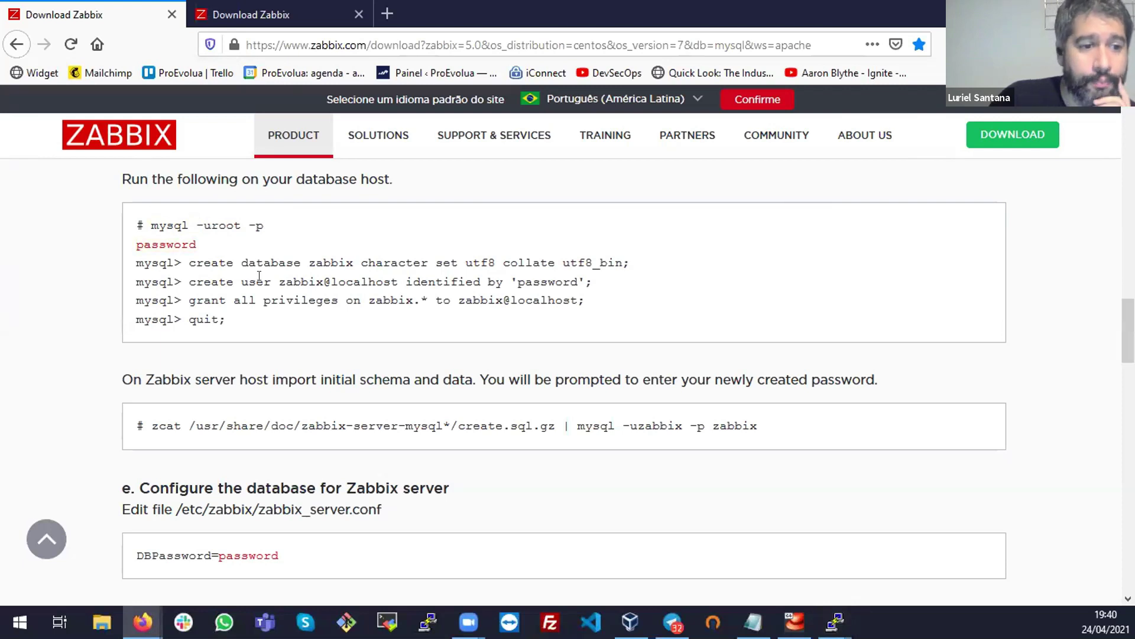
{"action": "left_click_drag", "start_coordinate": [216, 263], "coordinate": [360, 264]}
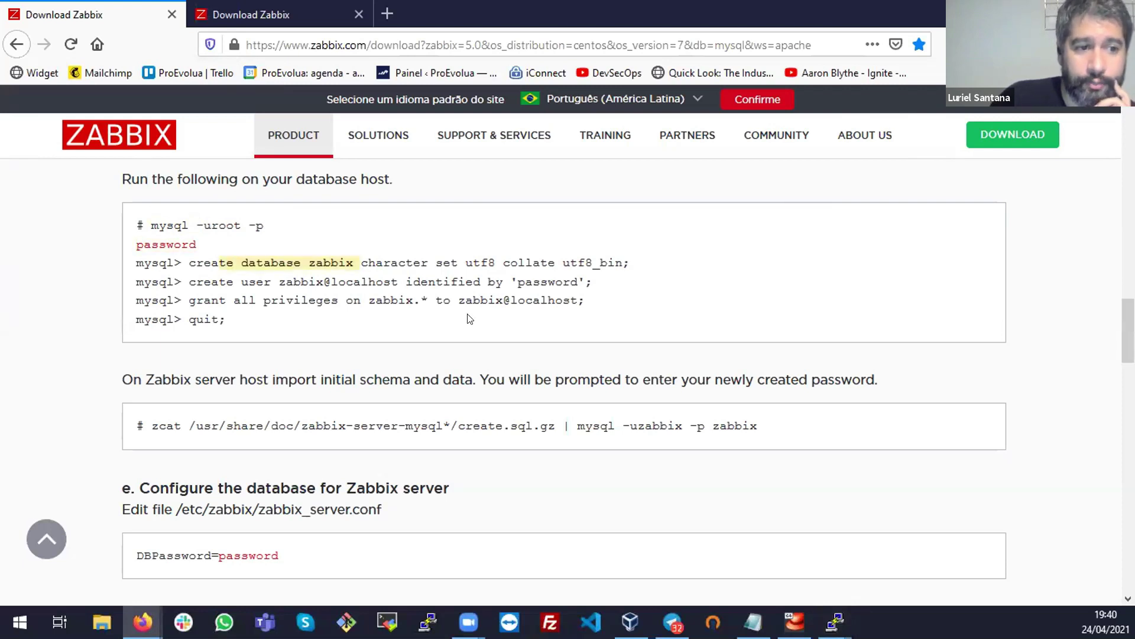
{"action": "left_click", "coordinate": [383, 261]}
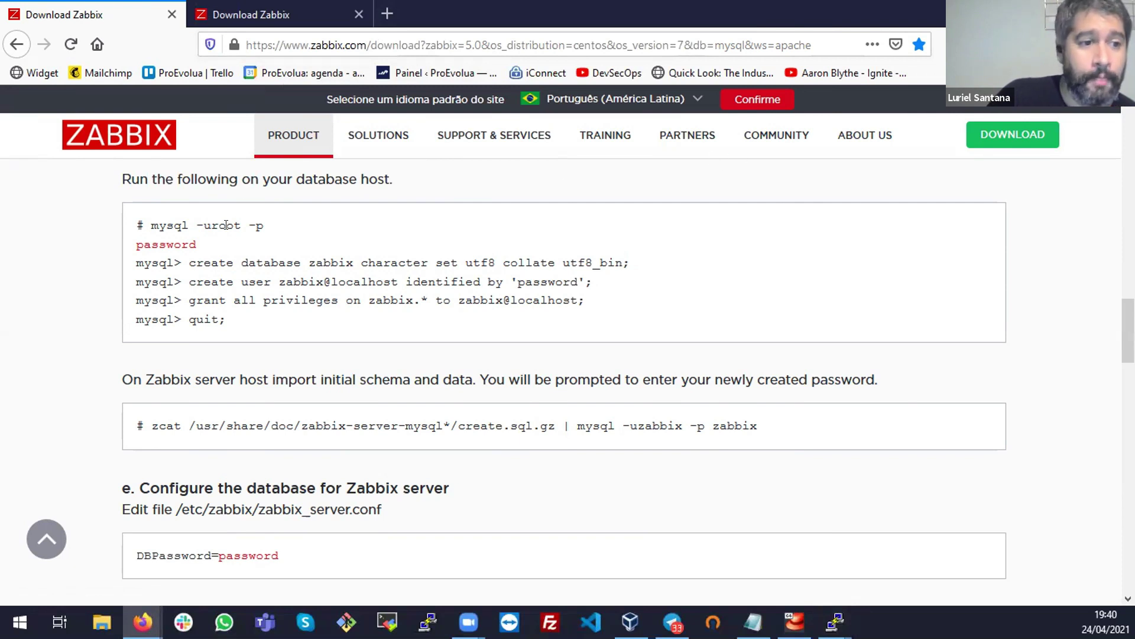
{"action": "double_click", "coordinate": [237, 263]}
{"action": "triple_click", "coordinate": [225, 221]}
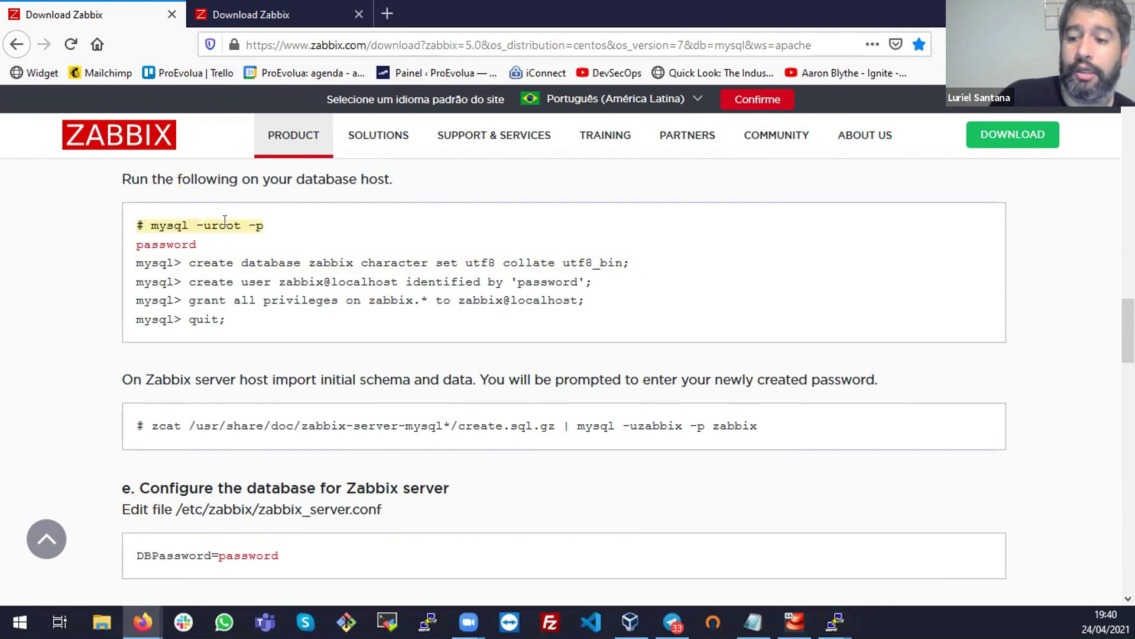
{"action": "left_click", "coordinate": [225, 221]}
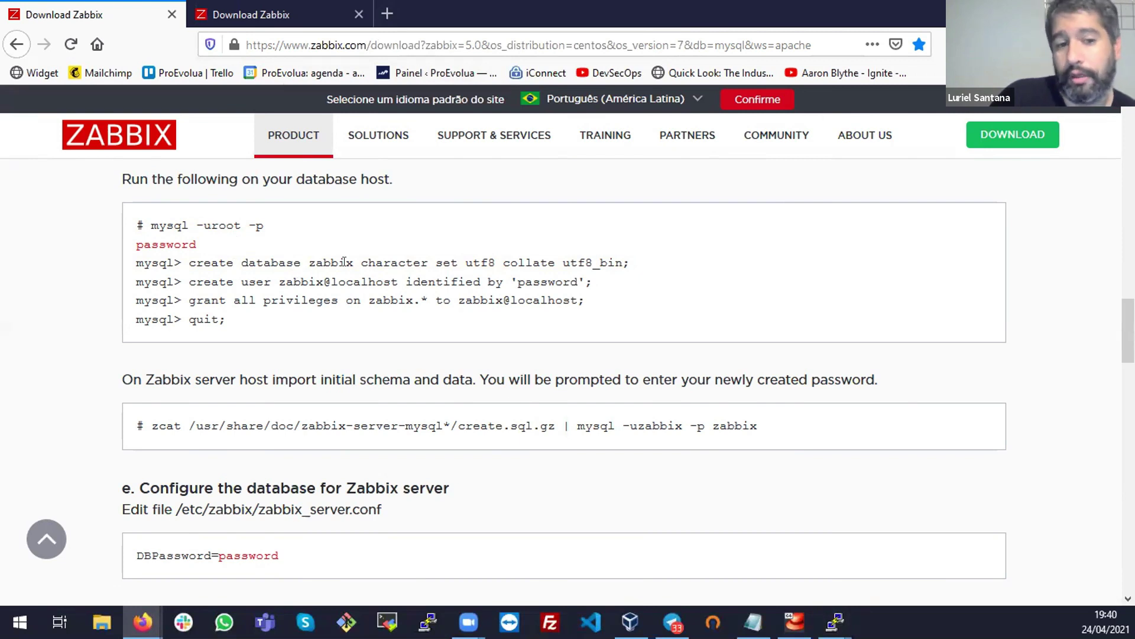
Back in PuTTY, quit the zabbix user's MariaDB session
{"action": "mouse_move", "coordinate": [834, 621]}
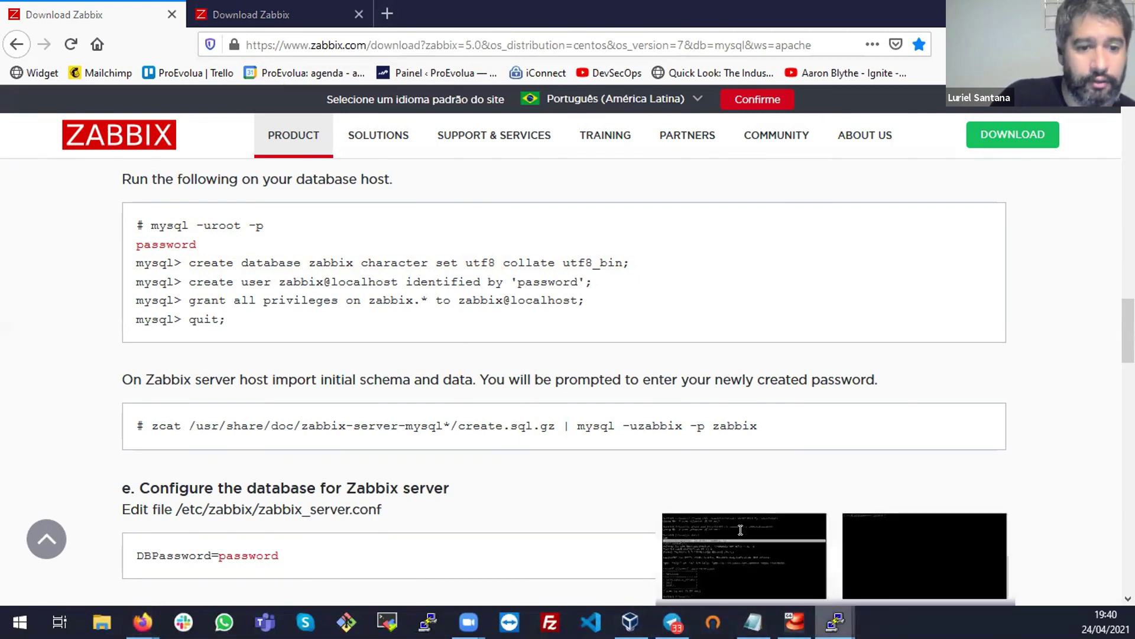
{"action": "left_click", "coordinate": [740, 529]}
{"action": "type", "text": "ex"}
{"action": "key", "text": "BackSpace"}
{"action": "key", "text": "BackSpace"}
{"action": "type", "text": "quiot"}
{"action": "key", "text": "BackSpace"}
{"action": "key", "text": "BackSpace"}
{"action": "type", "text": "t;"}
{"action": "key", "text": "Return"}
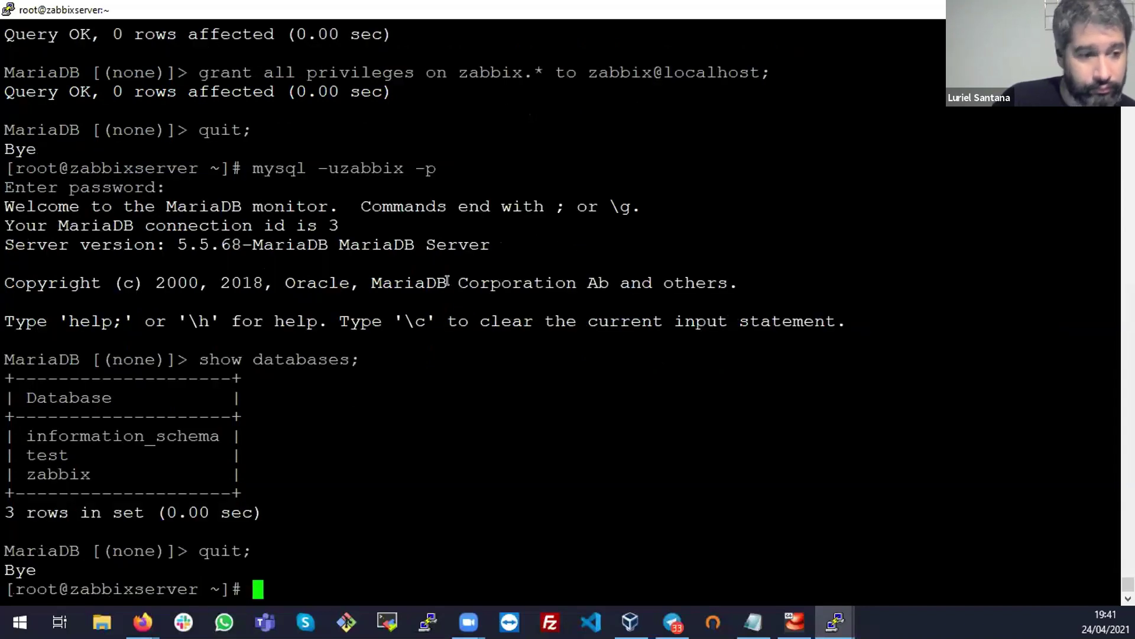
Clear the screen, log in to MariaDB as root again, then quit;
{"action": "key", "text": "ctrl+l"}
{"action": "key", "text": "Up"}
{"action": "key", "text": "Up"}
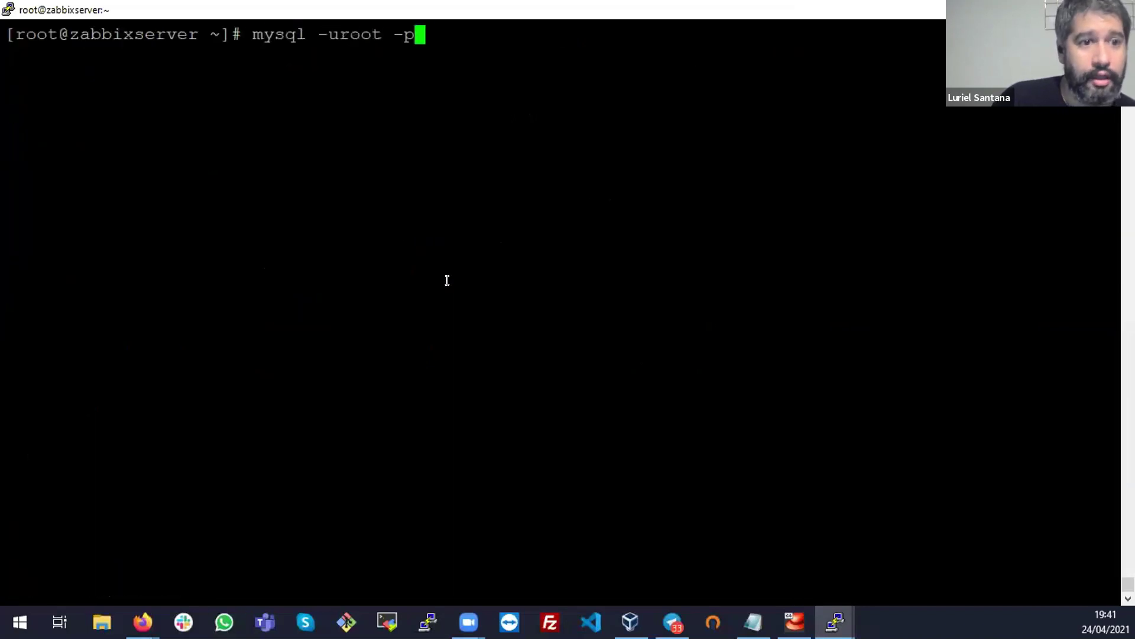
{"action": "key", "text": "Return"}
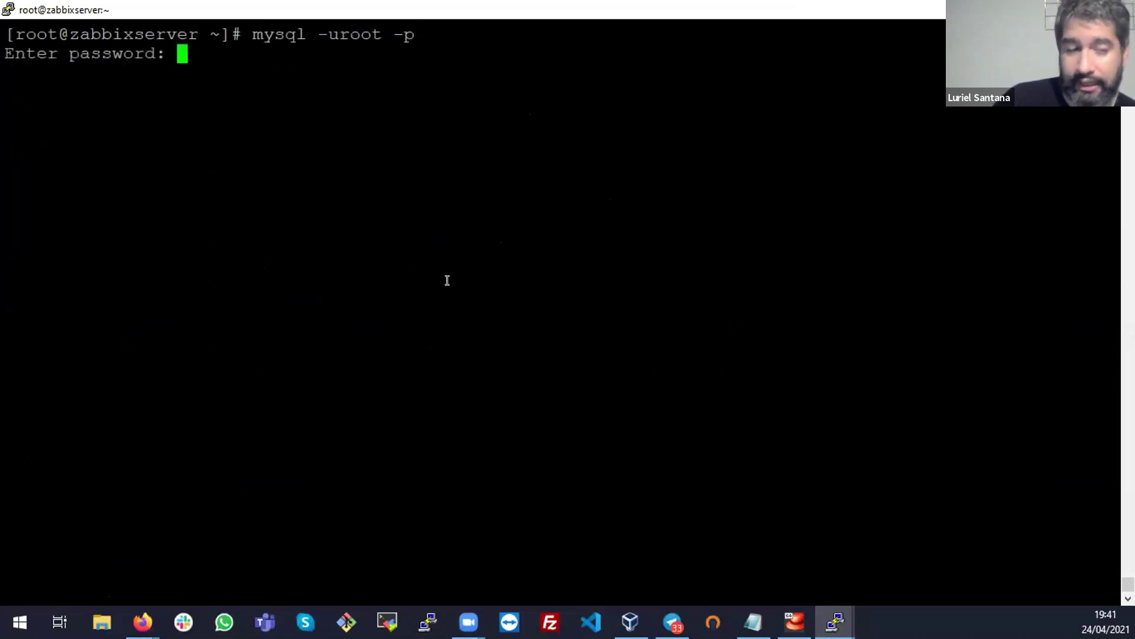
{"action": "key", "text": "Return"}
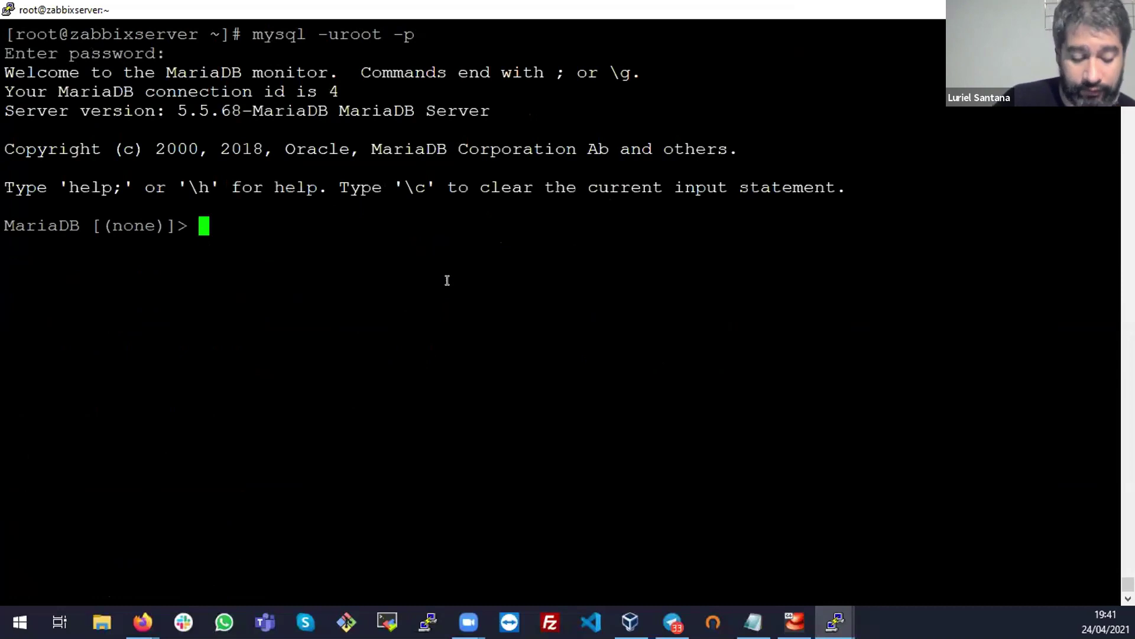
{"action": "type", "text": "quit;"}
{"action": "key", "text": "Return"}
{"action": "key", "text": "alt+Tab"}
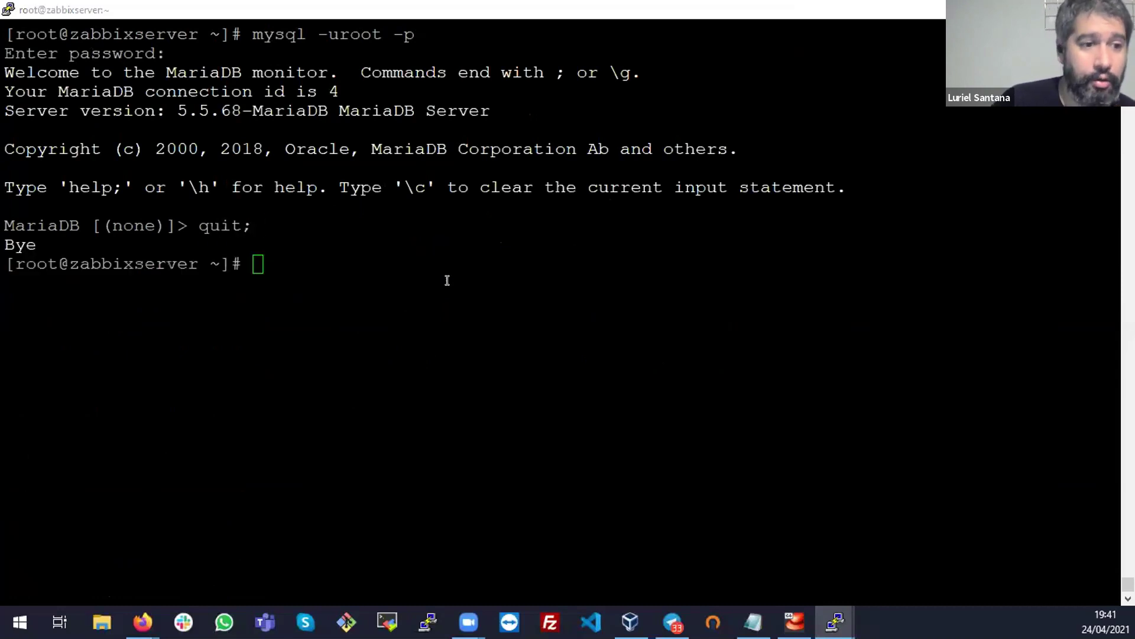
Search Google in a new tab for 'update password mysql security'
{"action": "left_click", "coordinate": [387, 12]}
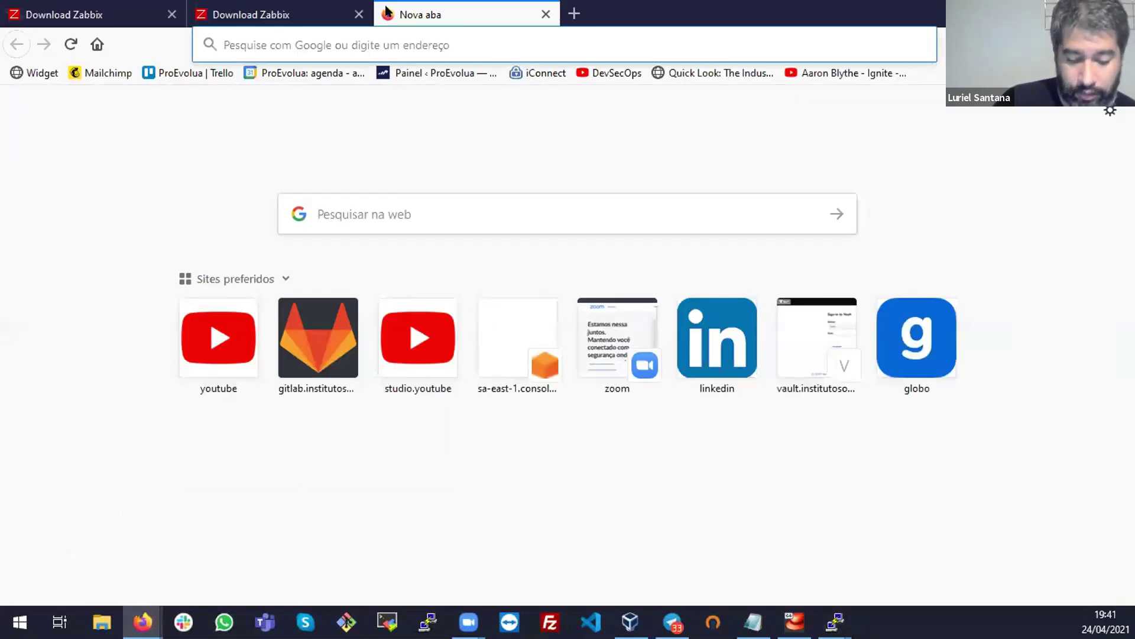
{"action": "type", "text": "c"}
{"action": "key", "text": "BackSpace"}
{"action": "key", "text": "BackSpace"}
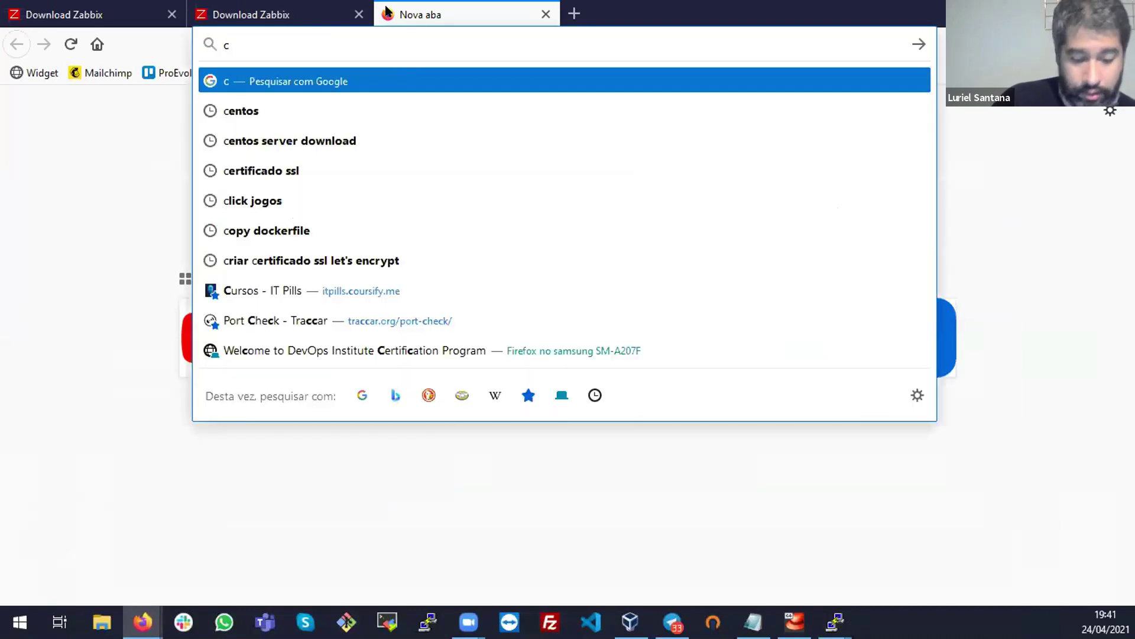
{"action": "type", "text": "update pa"}
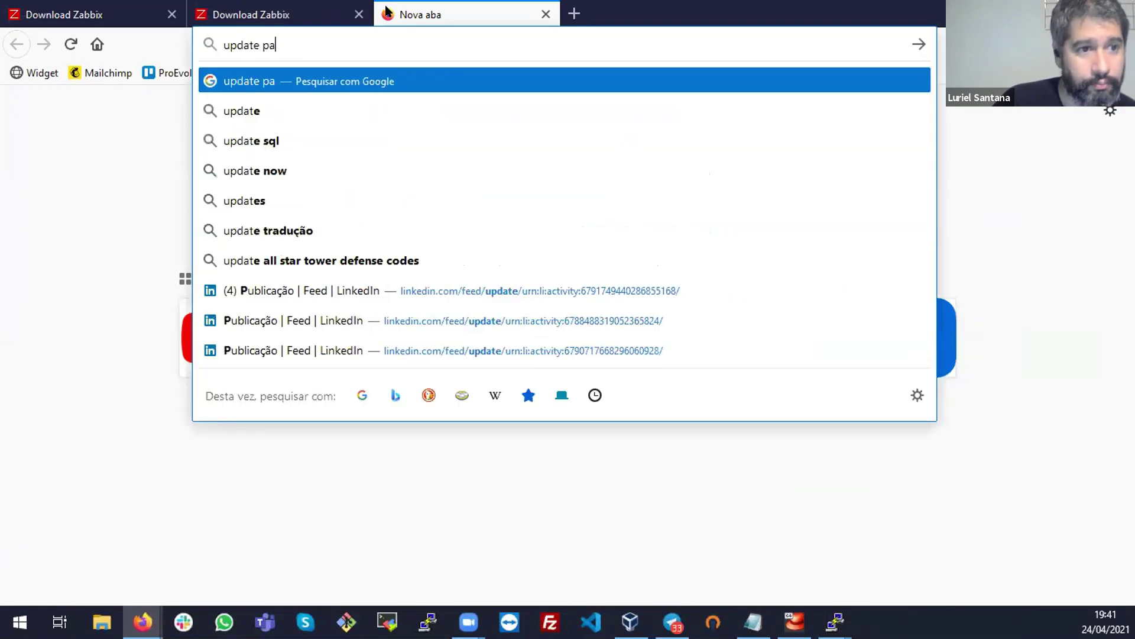
{"action": "type", "text": "ssword mysql"}
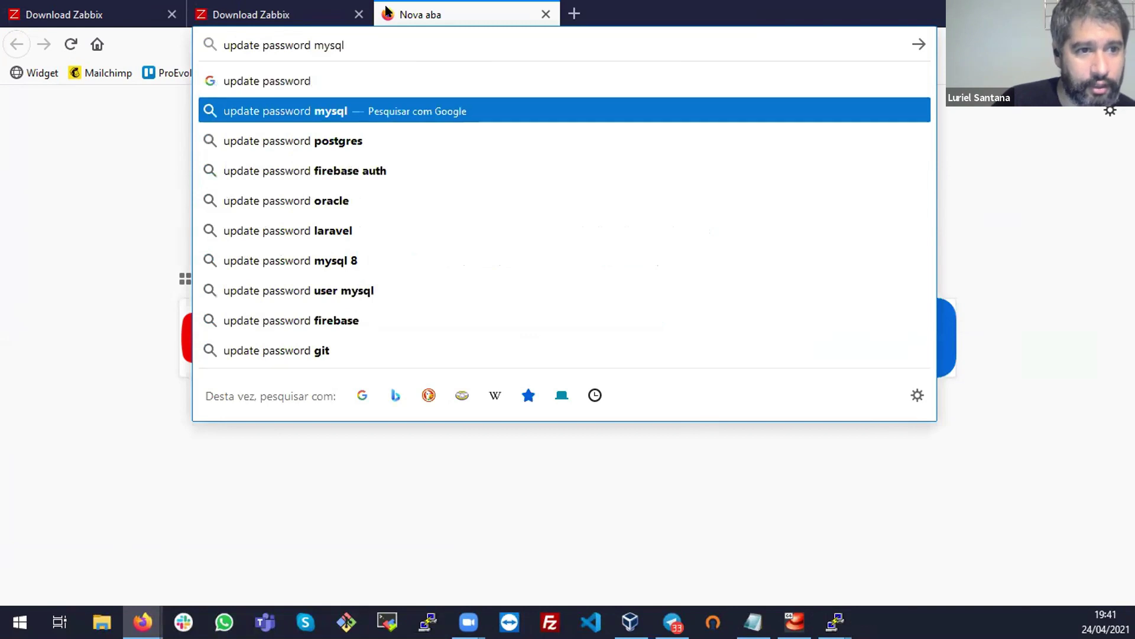
{"action": "type", "text": " secury"}
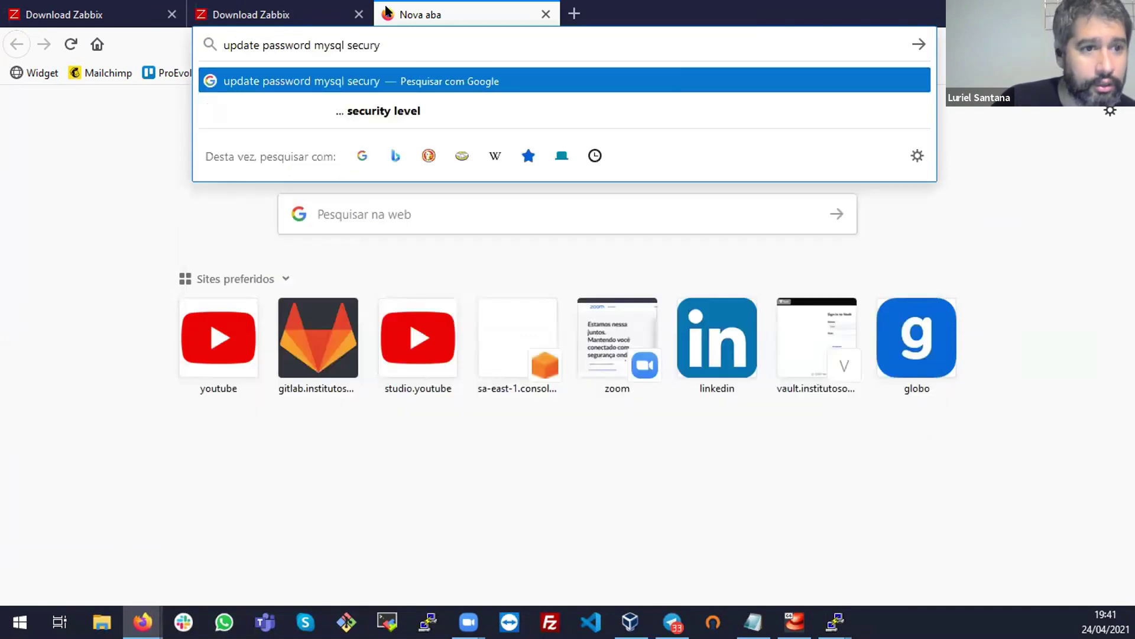
{"action": "key", "text": "BackSpace"}
{"action": "type", "text": "ity"}
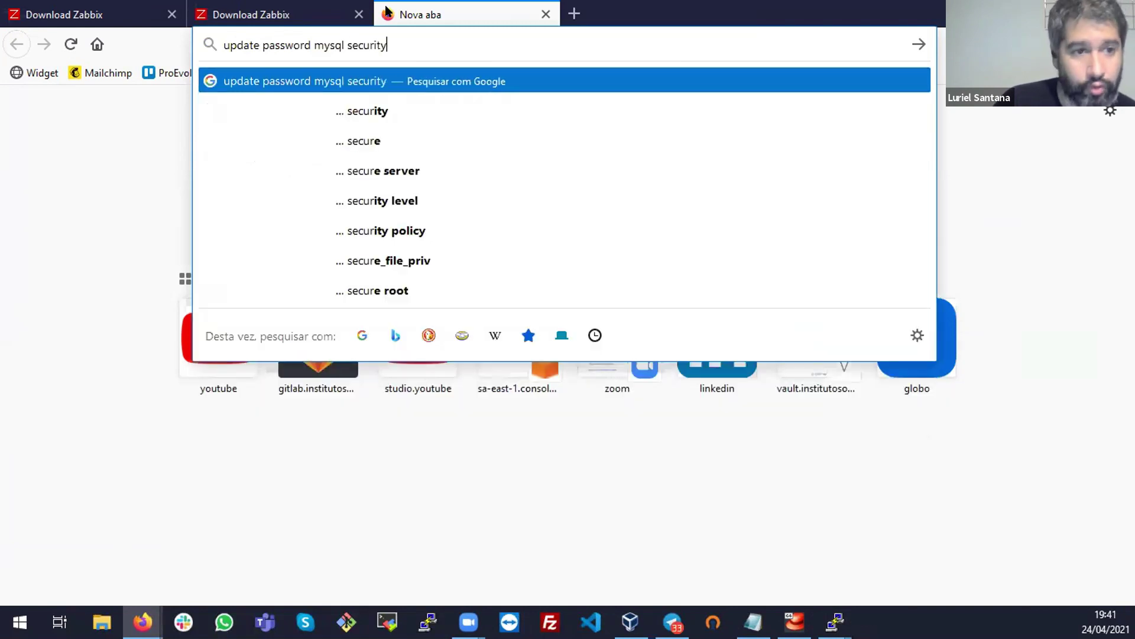
{"action": "key", "text": "Return"}
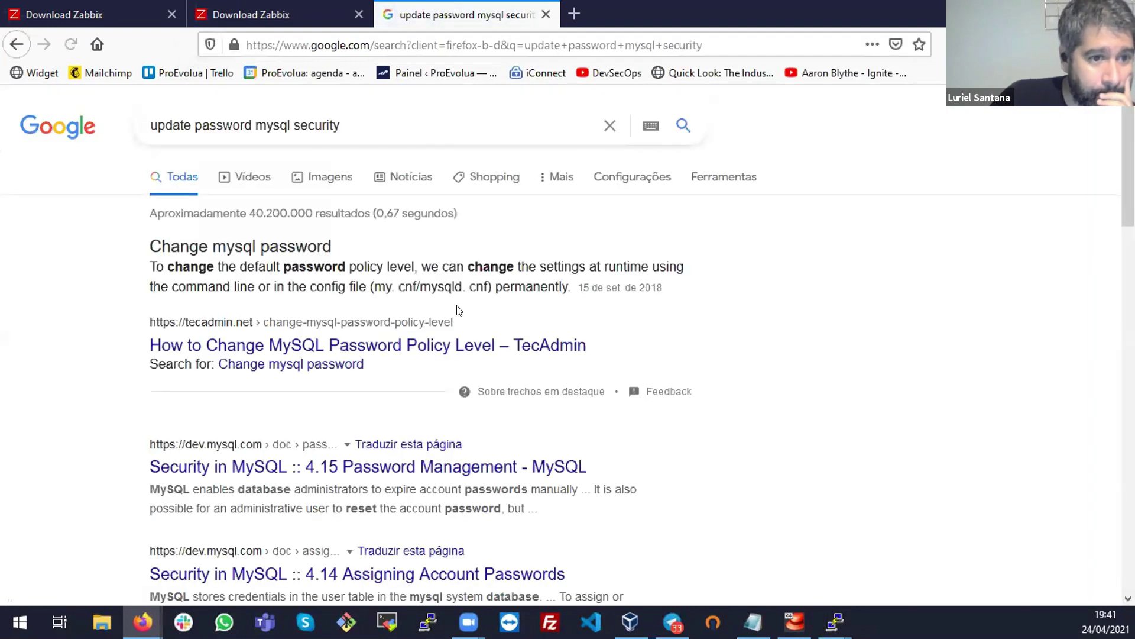
Read through the TecAdmin password policy article, then return to the search results
{"action": "left_click", "coordinate": [421, 346]}
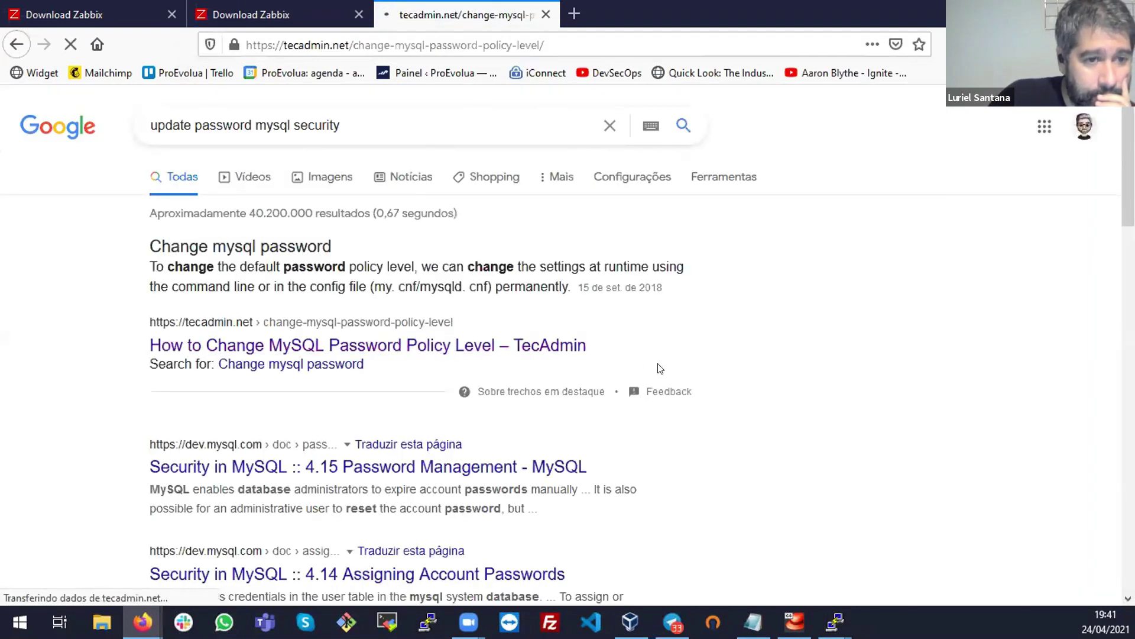
{"action": "scroll", "coordinate": [484, 349], "scroll_direction": "down", "scroll_amount": 5}
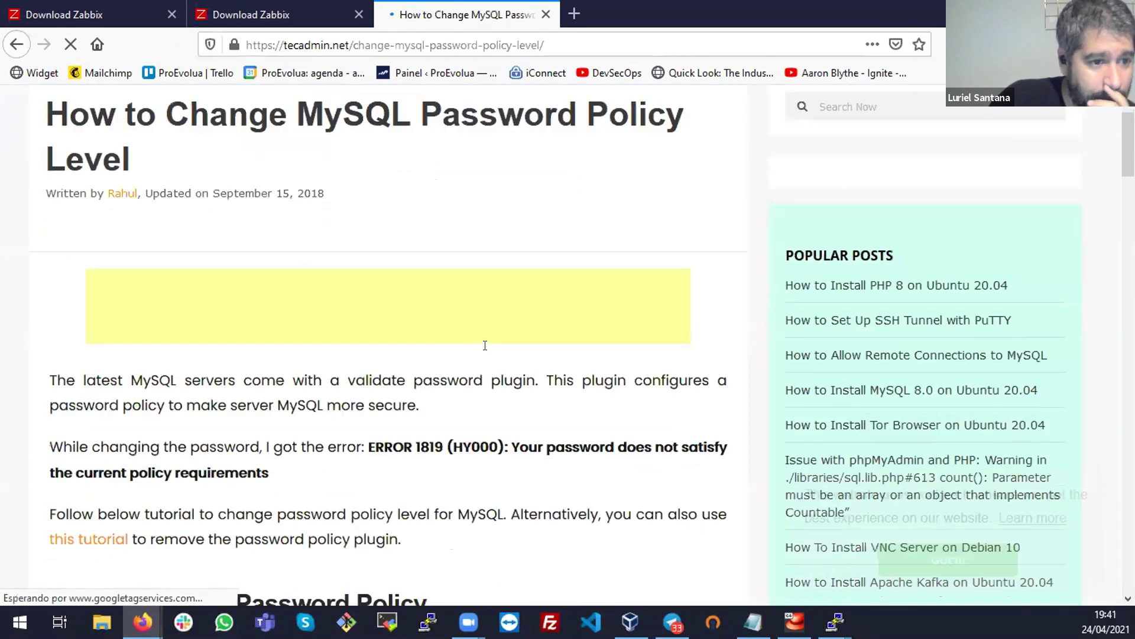
{"action": "scroll", "coordinate": [485, 346], "scroll_direction": "down", "scroll_amount": 4}
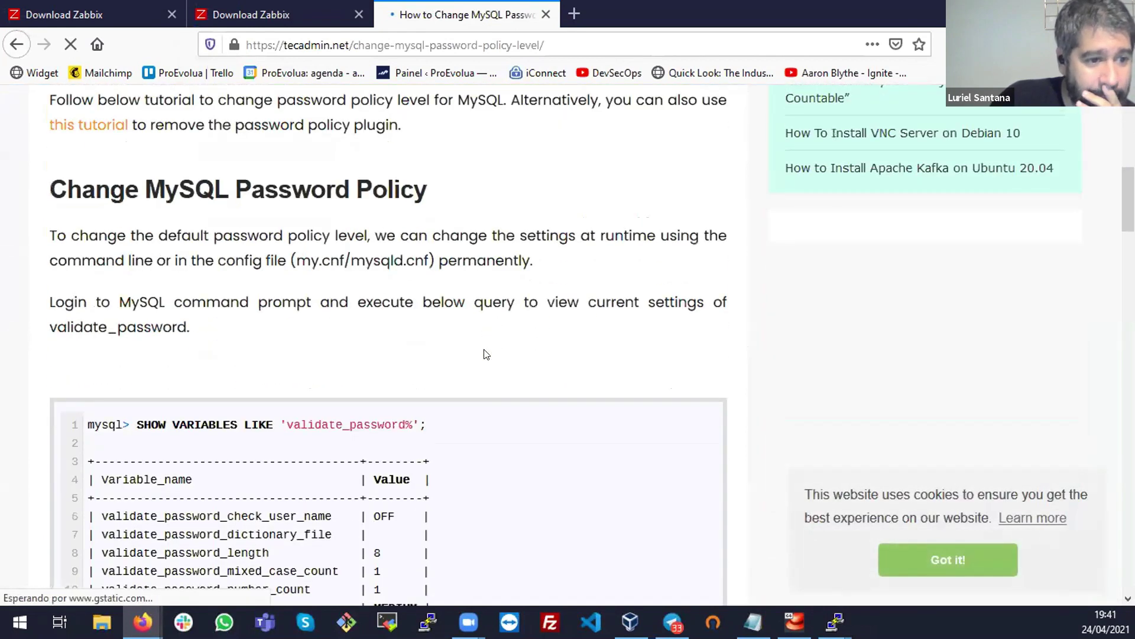
{"action": "scroll", "coordinate": [484, 356], "scroll_direction": "down", "scroll_amount": 11}
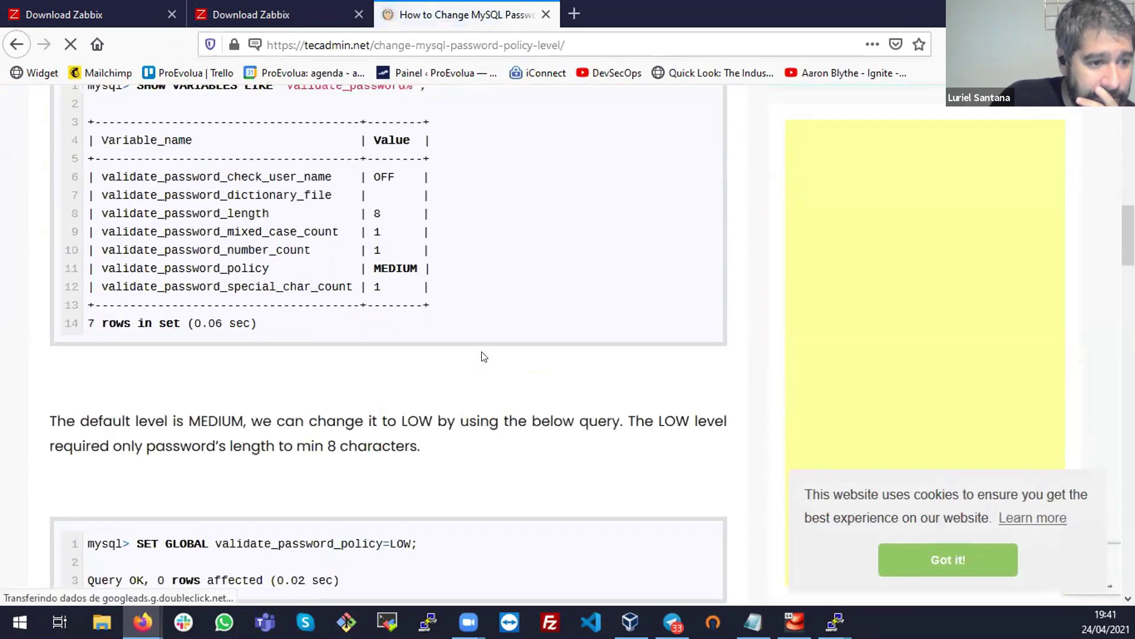
{"action": "scroll", "coordinate": [483, 357], "scroll_direction": "down", "scroll_amount": 9}
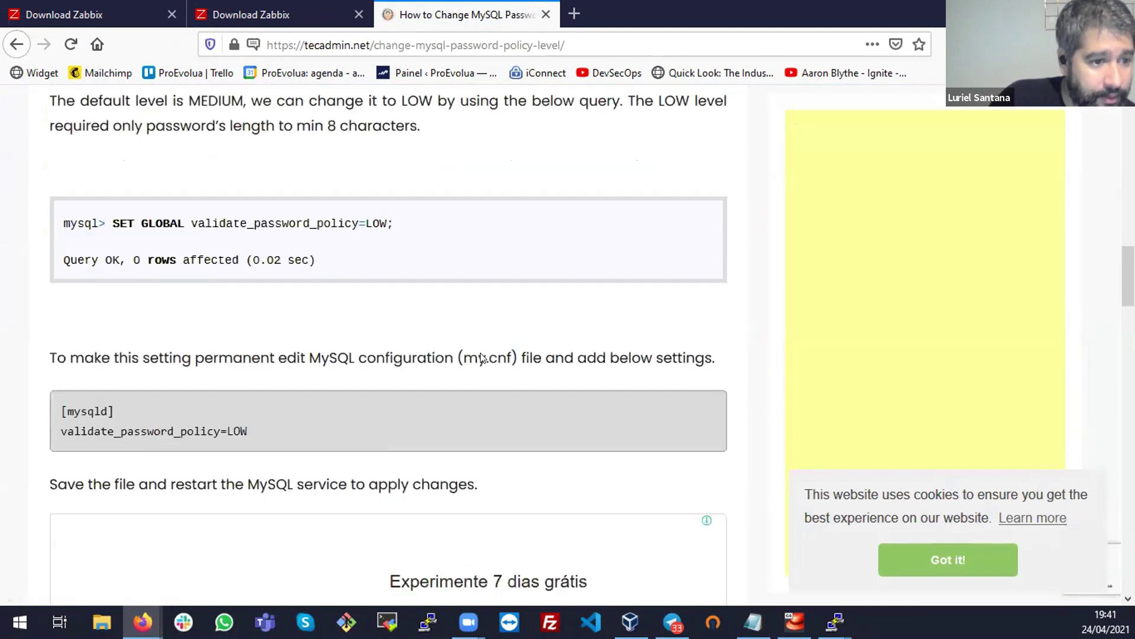
{"action": "left_click", "coordinate": [17, 44]}
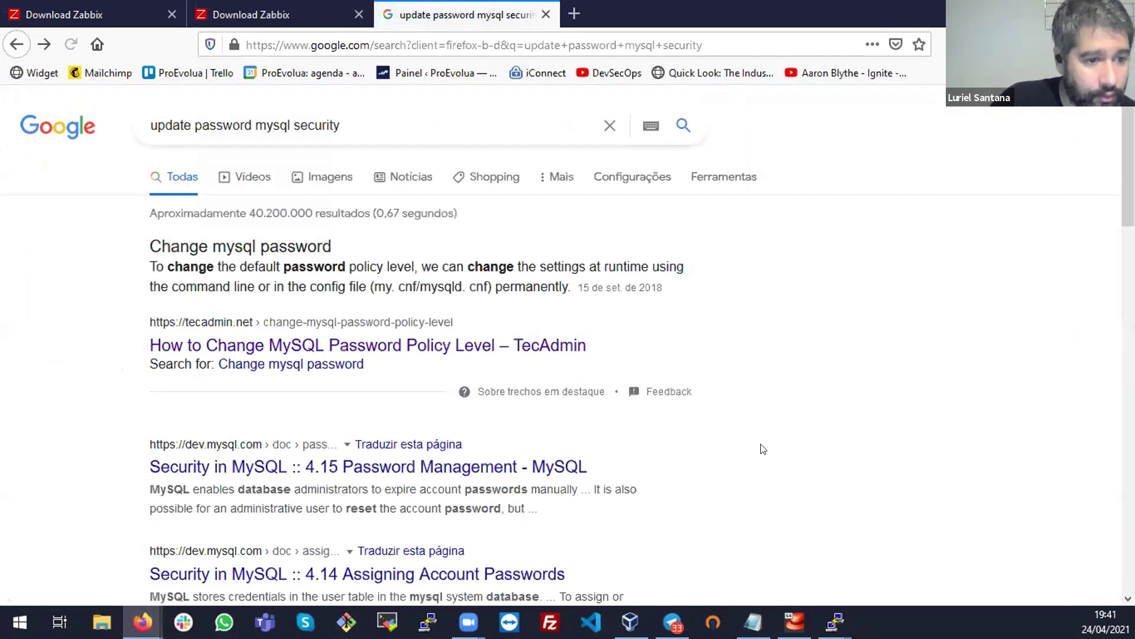
{"action": "scroll", "coordinate": [763, 473], "scroll_direction": "down", "scroll_amount": 4}
{"action": "scroll", "coordinate": [763, 473], "scroll_direction": "down", "scroll_amount": 1}
List the mysql command completions and paste mysql_secure_installation at the root prompt
{"action": "key", "text": "alt+Tab"}
{"action": "type", "text": "mysql"}
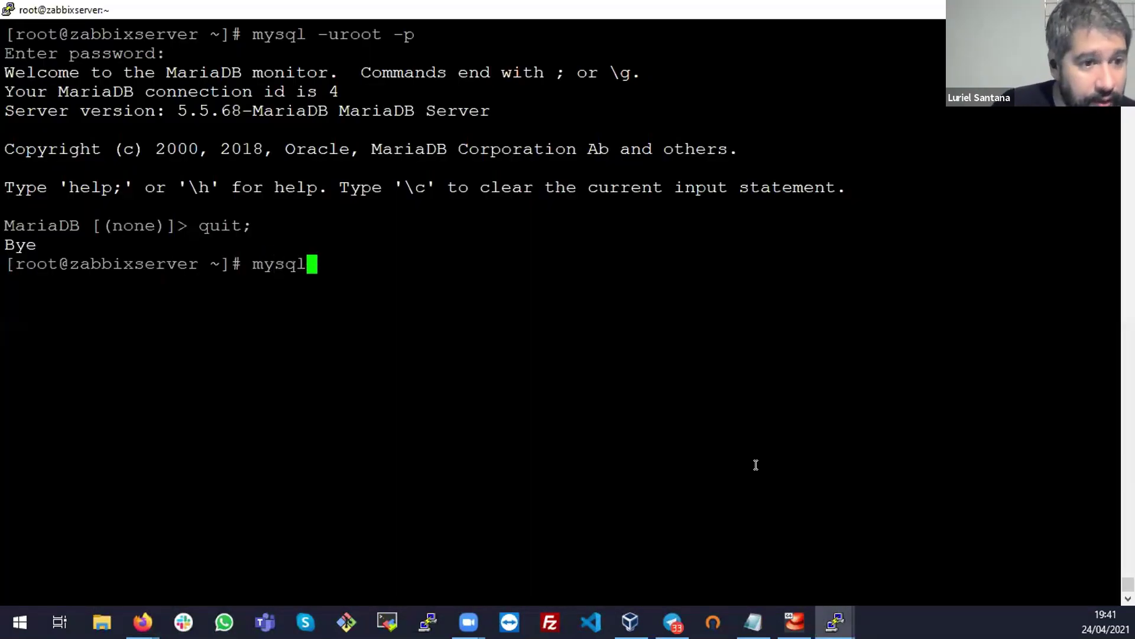
{"action": "key", "text": "Tab"}
{"action": "key", "text": "Tab"}
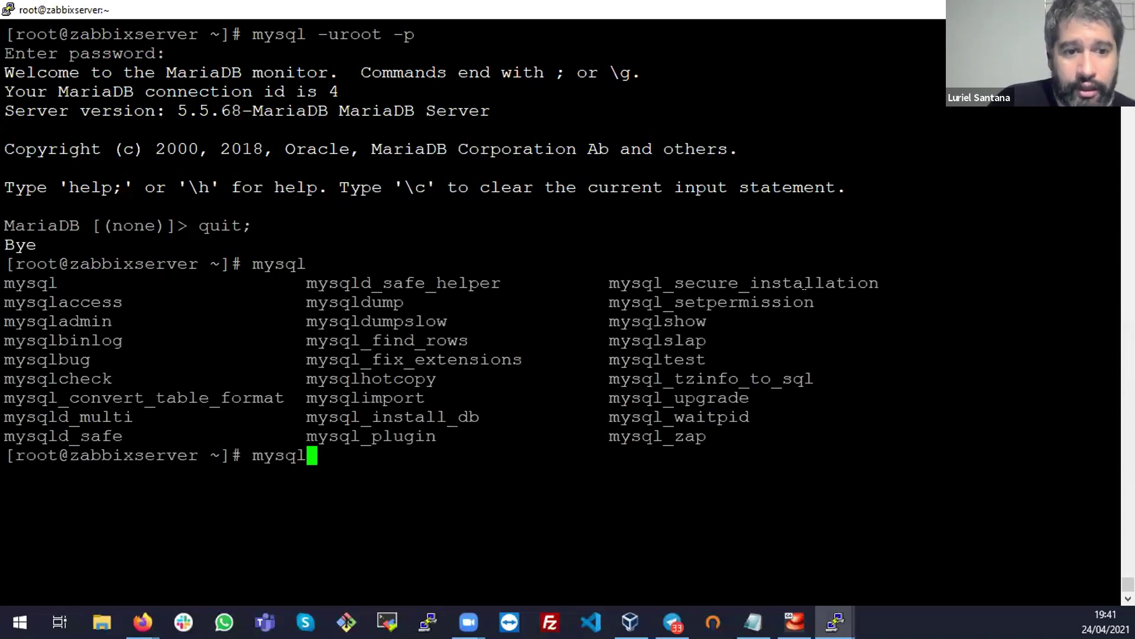
{"action": "double_click", "coordinate": [805, 290]}
{"action": "key", "text": "super+c"}
{"action": "key", "text": "BackSpace"}
{"action": "key", "text": "BackSpace"}
{"action": "key", "text": "BackSpace"}
{"action": "key", "text": "BackSpace"}
{"action": "key", "text": "BackSpace"}
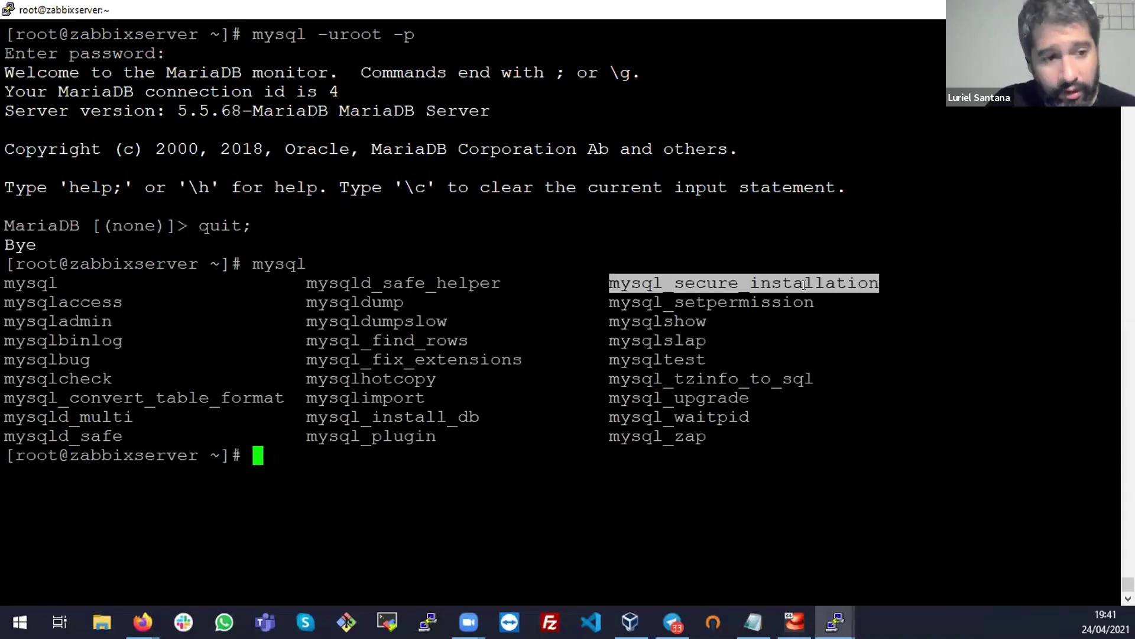
{"action": "right_click", "coordinate": [803, 285]}
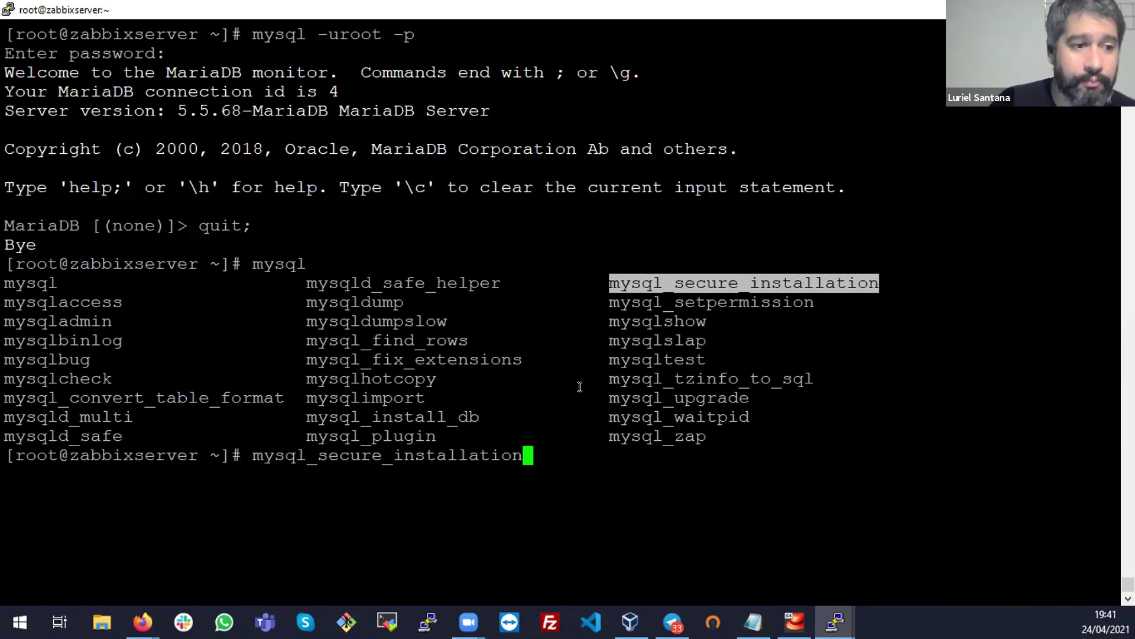
Erase the unrun mysql_secure_installation command and clear the terminal screen
{"action": "left_click", "coordinate": [510, 480]}
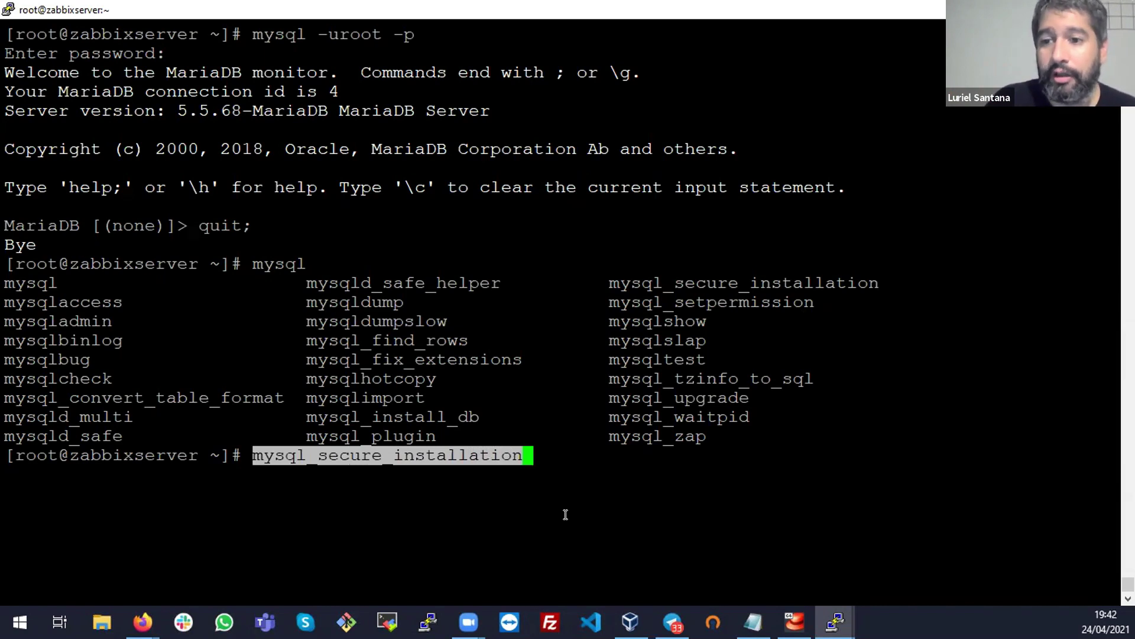
{"action": "left_click", "coordinate": [513, 485]}
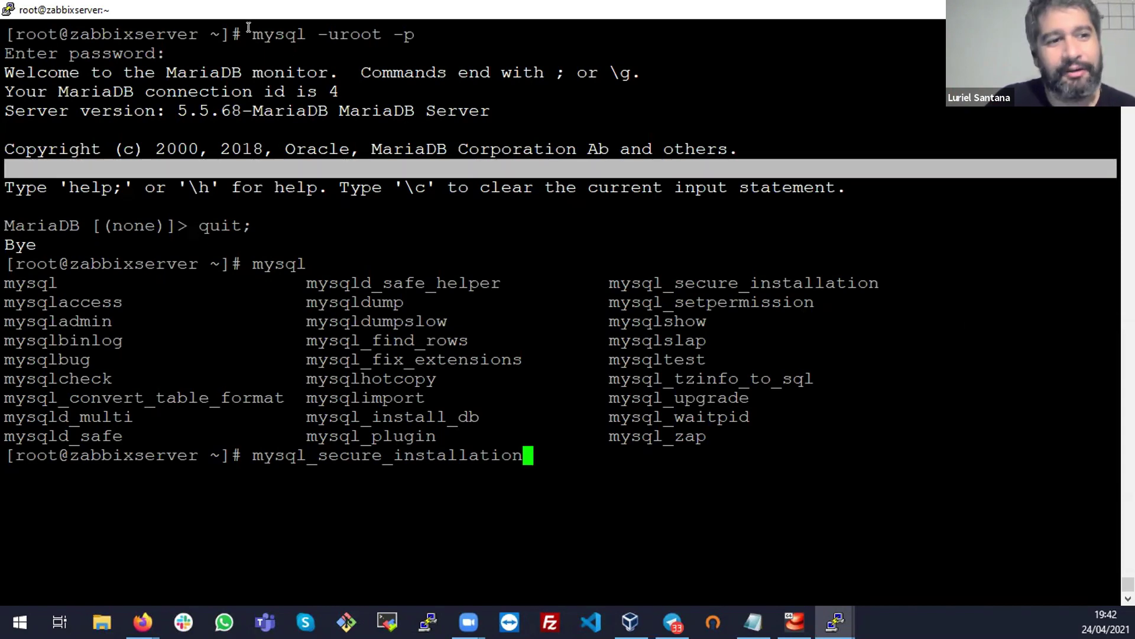
{"action": "left_click_drag", "start_coordinate": [260, 25], "coordinate": [450, 24]}
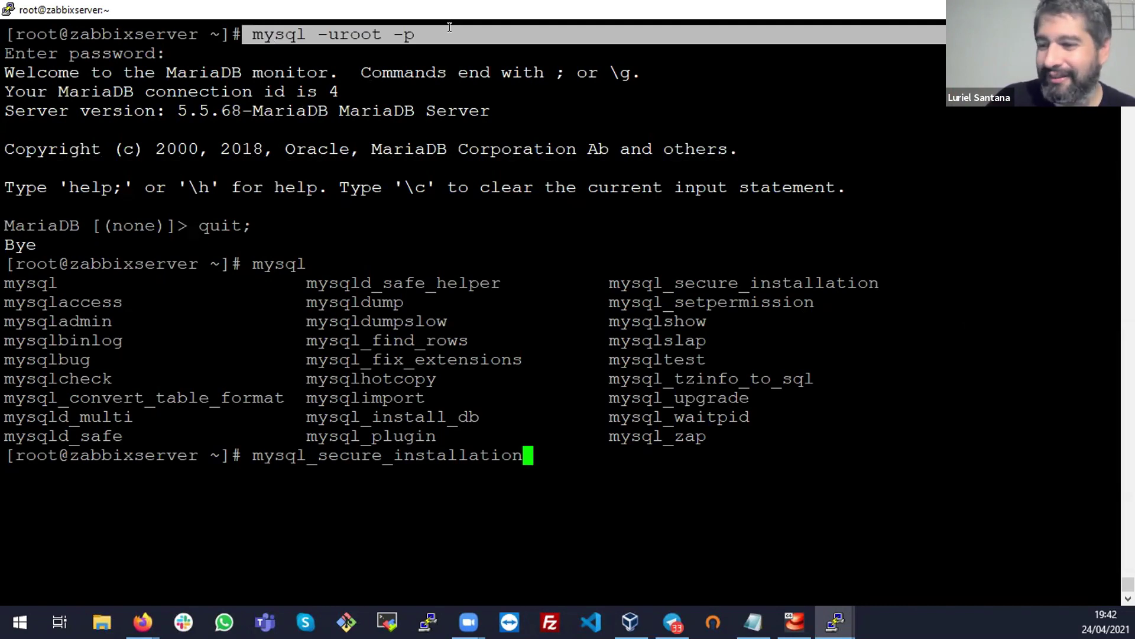
{"action": "left_click", "coordinate": [595, 140]}
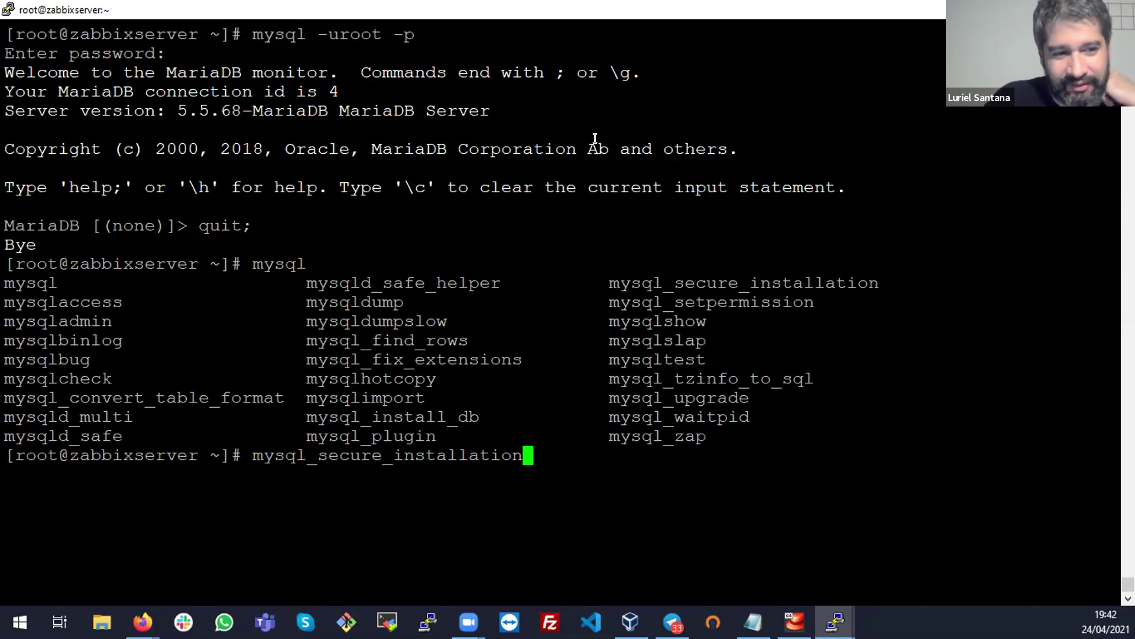
{"action": "key", "text": "BackSpace"}
{"action": "key", "text": "BackSpace"}
{"action": "key", "text": "BackSpace"}
{"action": "key", "text": "BackSpace"}
{"action": "key", "text": "BackSpace"}
{"action": "key", "text": "BackSpace"}
{"action": "key", "text": "BackSpace"}
{"action": "key", "text": "BackSpace"}
{"action": "key", "text": "BackSpace"}
{"action": "key", "text": "BackSpace"}
{"action": "key", "text": "BackSpace"}
{"action": "key", "text": "BackSpace"}
{"action": "key", "text": "BackSpace"}
{"action": "key", "text": "BackSpace"}
{"action": "key", "text": "BackSpace"}
{"action": "key", "text": "BackSpace"}
{"action": "key", "text": "BackSpace"}
{"action": "key", "text": "BackSpace"}
{"action": "key", "text": "BackSpace"}
{"action": "key", "text": "BackSpace"}
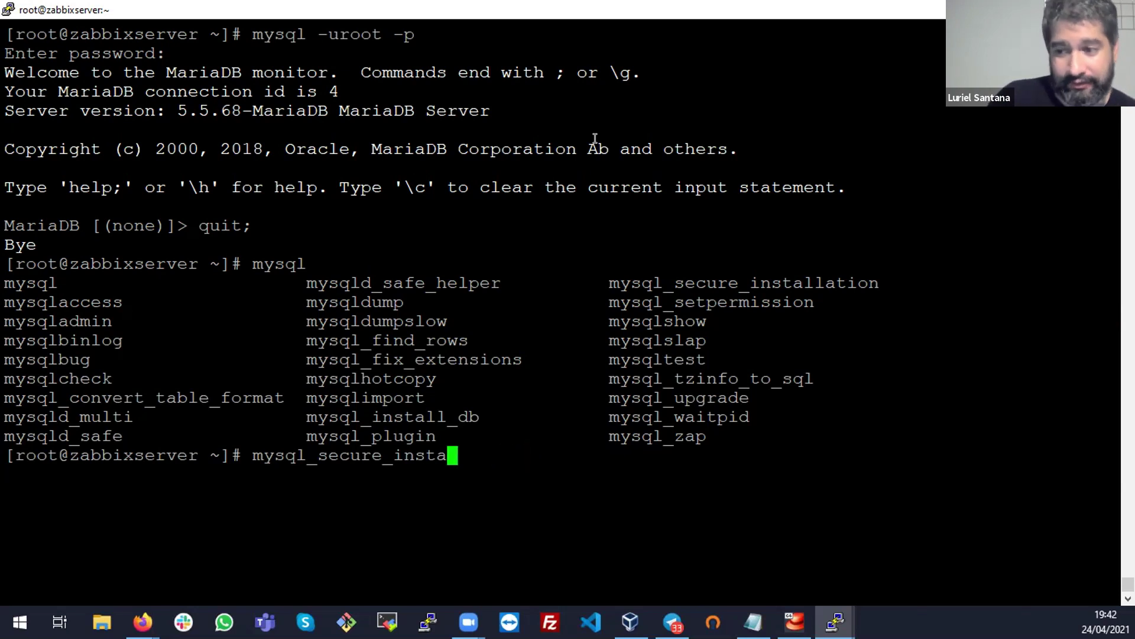
{"action": "key", "text": "ctrl+l"}
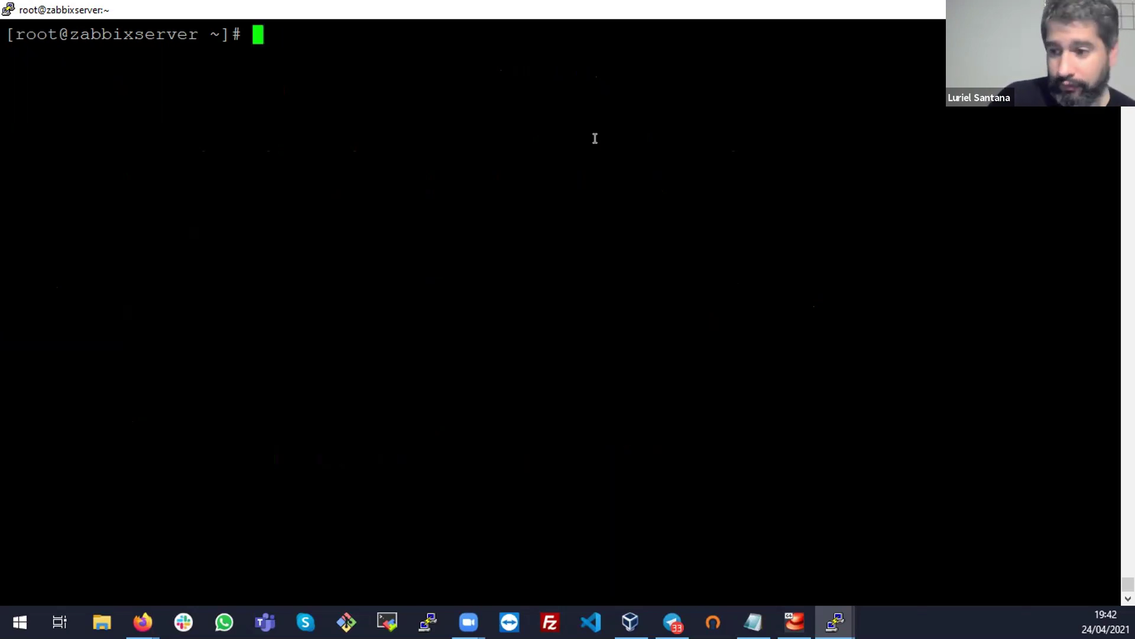
Recall the mysql -uroot -p command at the root prompt, then erase it
{"action": "key", "text": "alt+Tab"}
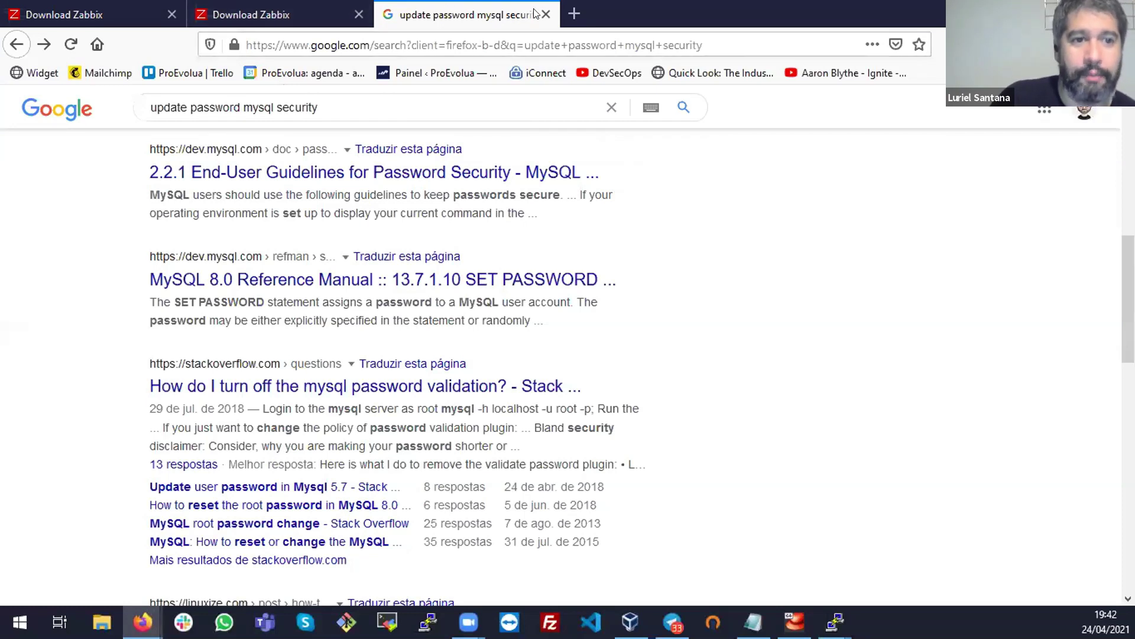
{"action": "key", "text": "alt+Tab"}
{"action": "key", "text": "Up"}
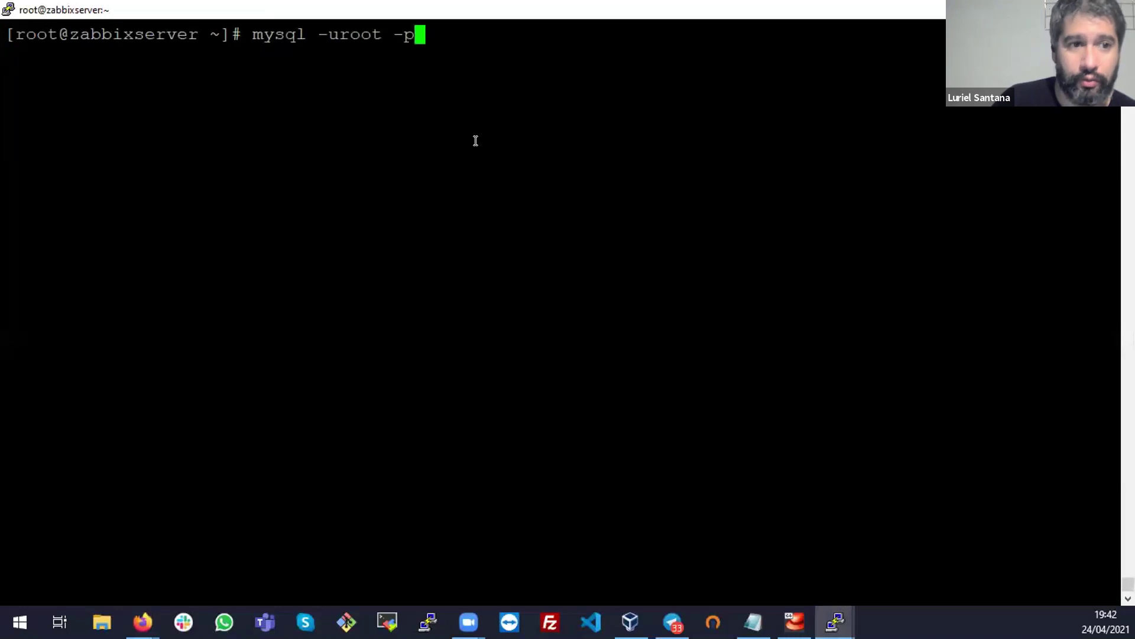
{"action": "key", "text": "BackSpace"}
{"action": "key", "text": "BackSpace"}
{"action": "key", "text": "BackSpace"}
{"action": "key", "text": "BackSpace"}
{"action": "key", "text": "BackSpace"}
{"action": "key", "text": "BackSpace"}
{"action": "key", "text": "BackSpace"}
{"action": "key", "text": "BackSpace"}
{"action": "key", "text": "BackSpace"}
{"action": "key", "text": "BackSpace"}
{"action": "key", "text": "BackSpace"}
{"action": "key", "text": "BackSpace"}
{"action": "key", "text": "BackSpace"}
{"action": "key", "text": "BackSpace"}
{"action": "key", "text": "BackSpace"}
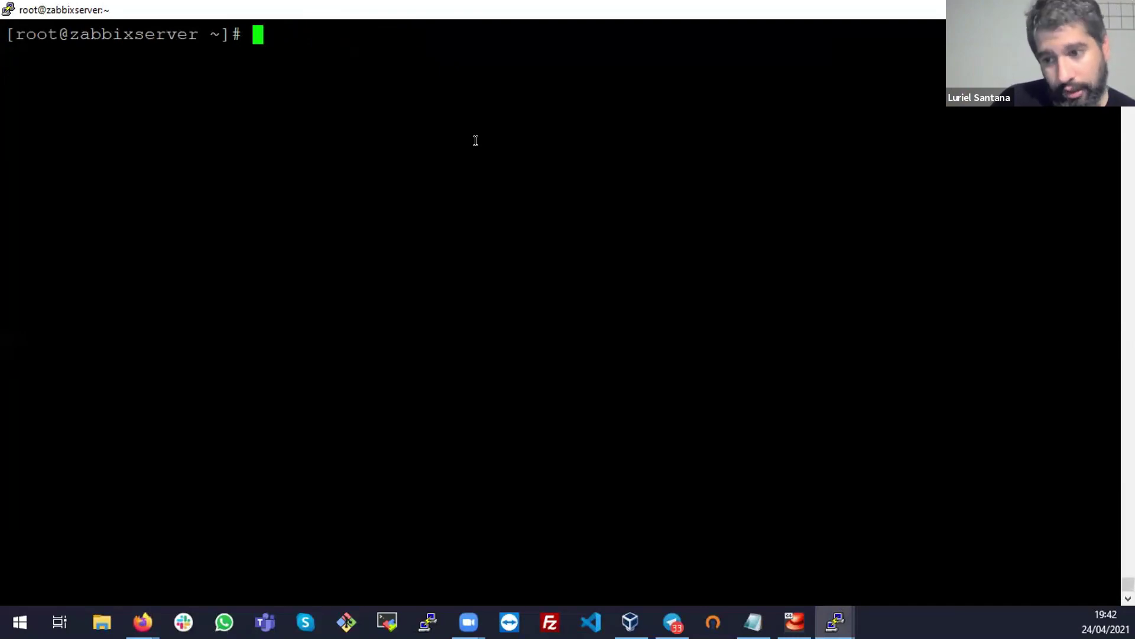
Close the Google tab and paste the zcat create.sql.gz | mysql import command into PuTTY
{"action": "key", "text": "alt+Tab"}
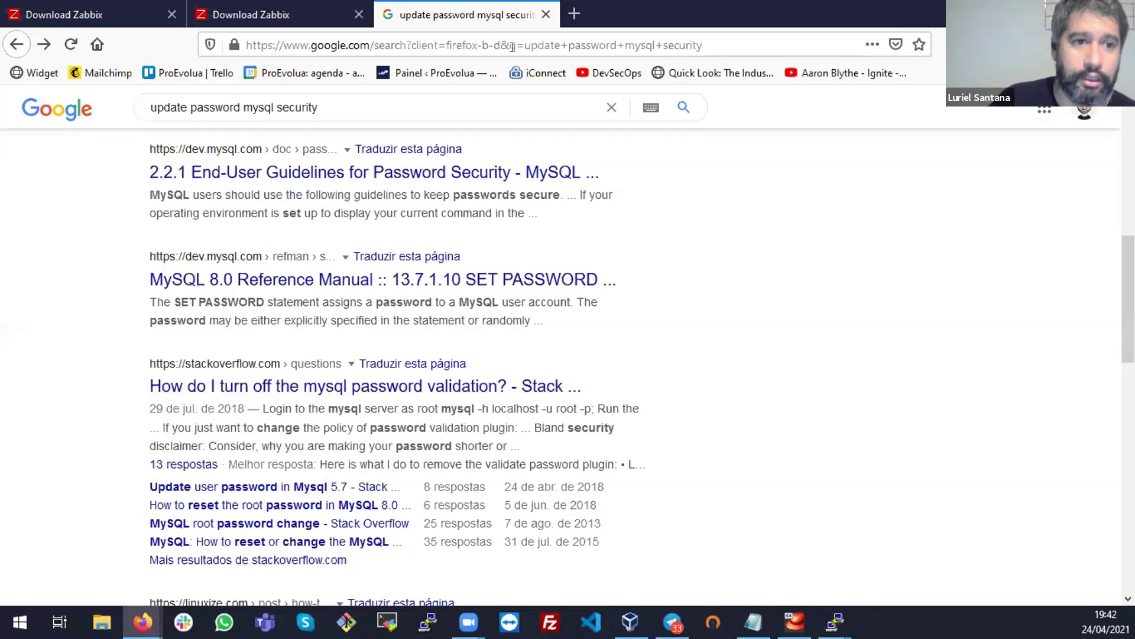
{"action": "left_click", "coordinate": [545, 16]}
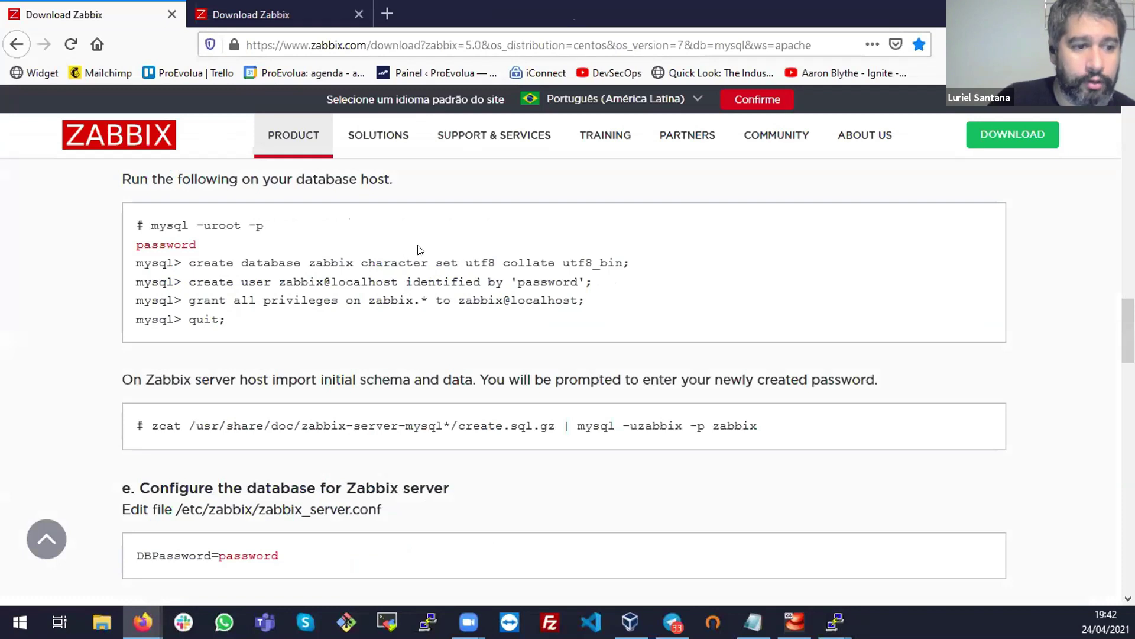
{"action": "scroll", "coordinate": [420, 250], "scroll_direction": "down", "scroll_amount": 3}
{"action": "left_click_drag", "start_coordinate": [150, 253], "coordinate": [879, 245]}
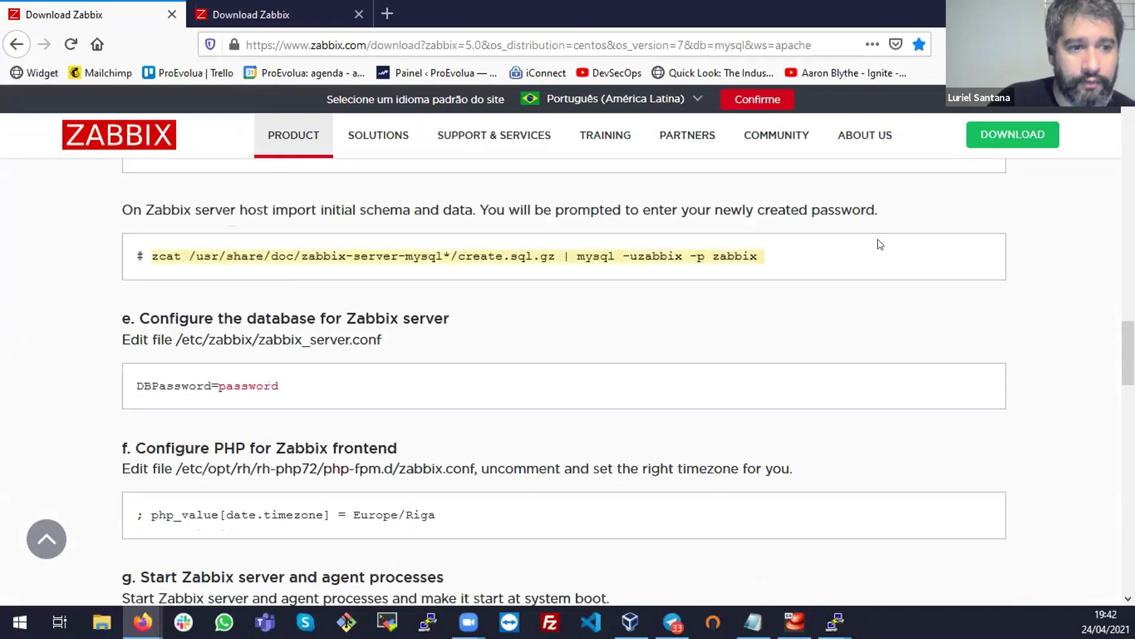
{"action": "right_click", "coordinate": [757, 248]}
{"action": "left_click", "coordinate": [776, 257]}
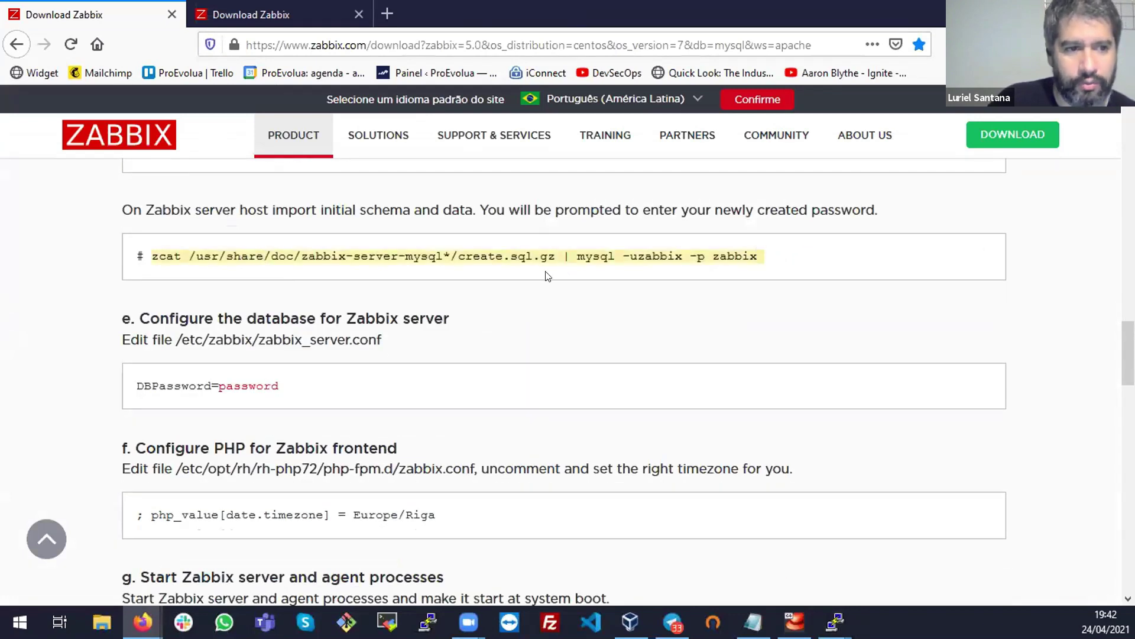
{"action": "key", "text": "alt+Tab"}
{"action": "right_click", "coordinate": [542, 266]}
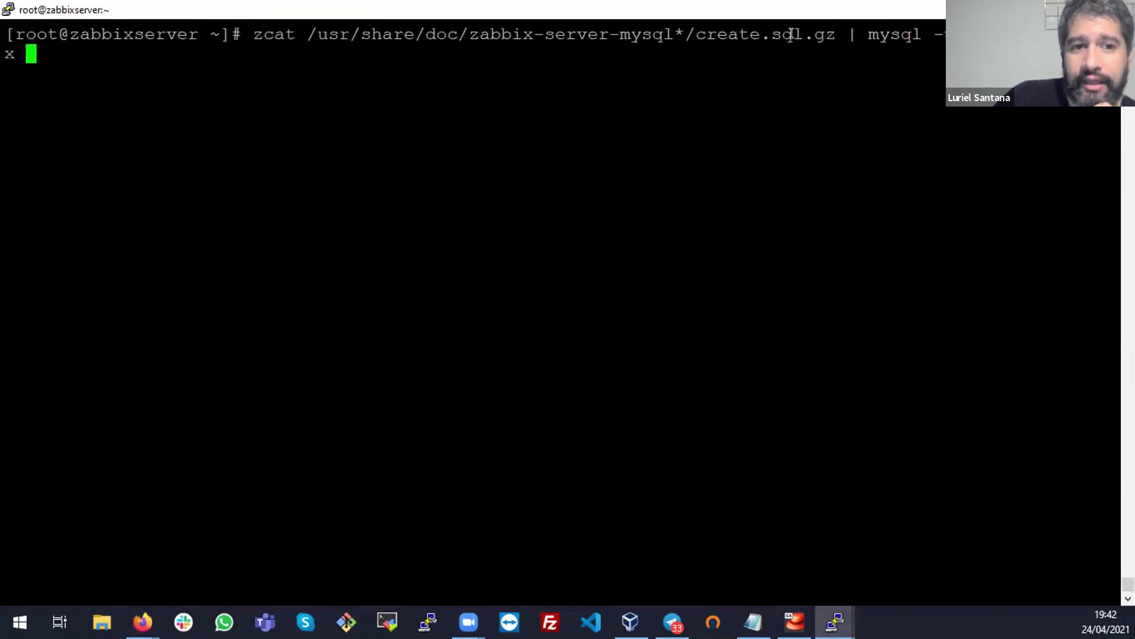
Highlight parts of the zcat command: the create.sql.gz file, zcat, and the /usr/share/doc schema path
{"action": "left_click_drag", "start_coordinate": [804, 35], "coordinate": [836, 35]}
{"action": "left_click", "coordinate": [819, 37]}
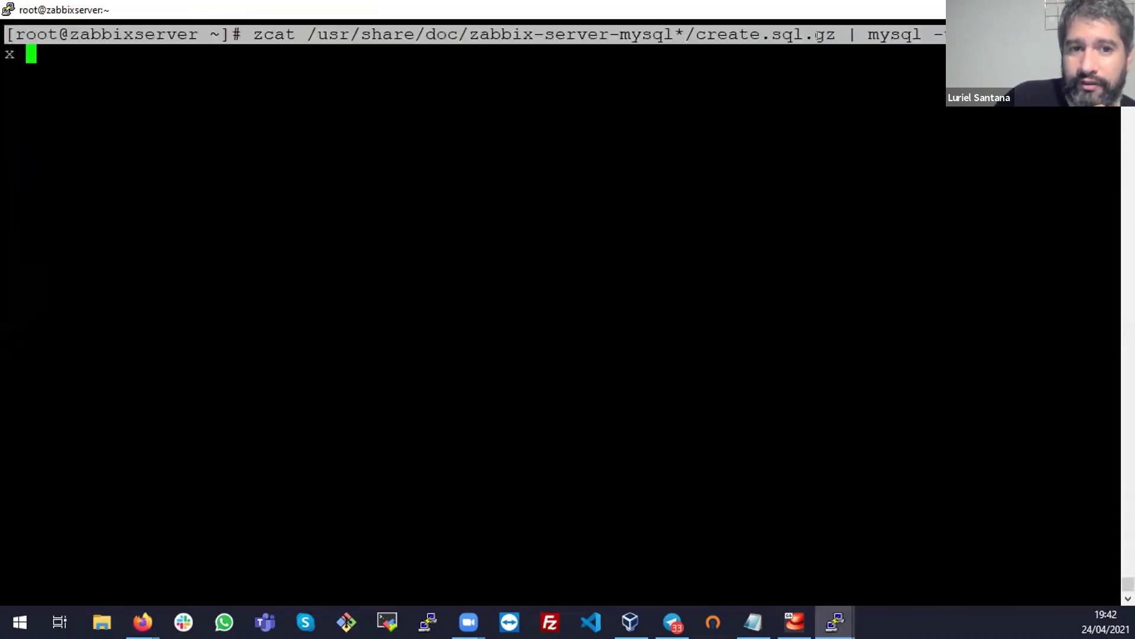
{"action": "double_click", "coordinate": [819, 36]}
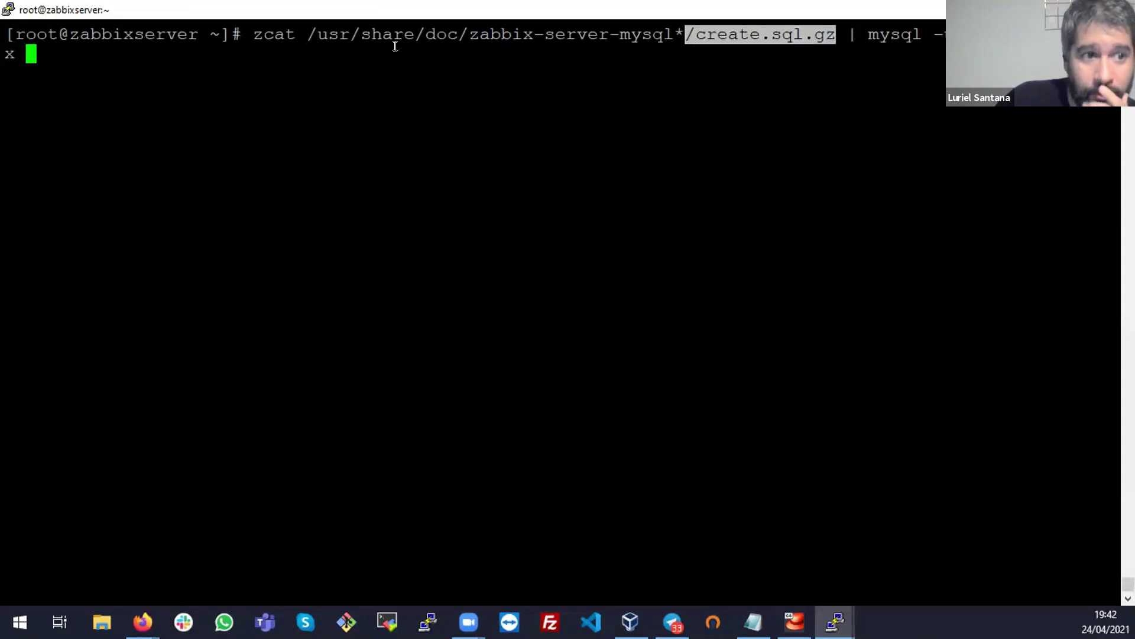
{"action": "double_click", "coordinate": [273, 35]}
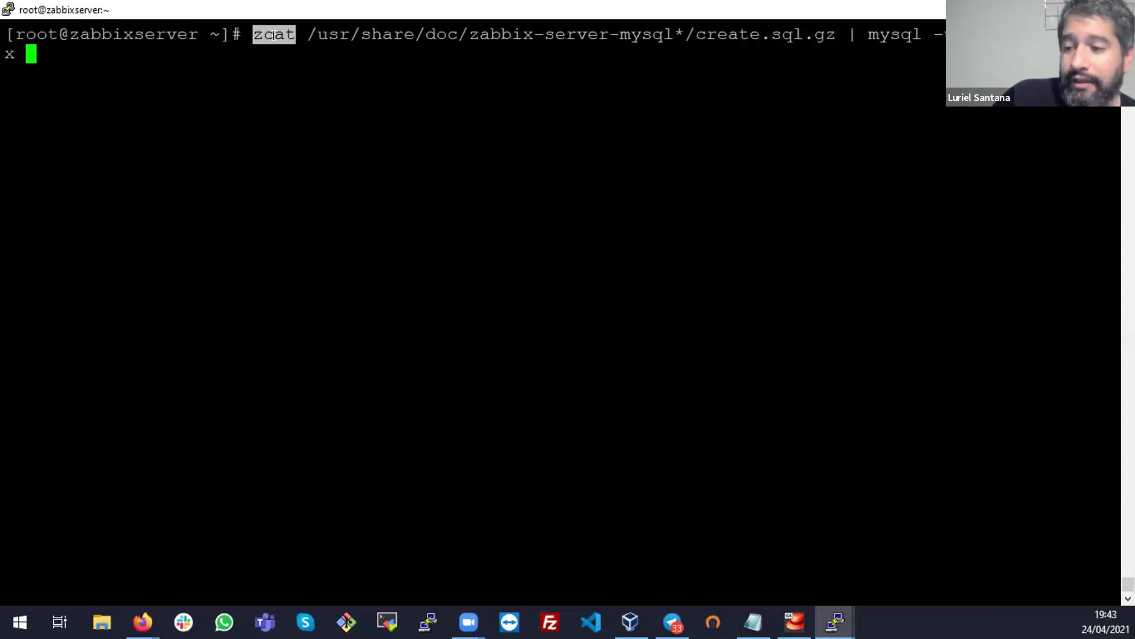
{"action": "left_click", "coordinate": [332, 35]}
{"action": "left_click_drag", "start_coordinate": [310, 34], "coordinate": [458, 36]}
{"action": "left_click_drag", "start_coordinate": [550, 21], "coordinate": [824, 13]}
{"action": "left_click", "coordinate": [793, 45]}
Highlight create.sql, the mysql part with its option, and the wrapped command ending
{"action": "left_click_drag", "start_coordinate": [693, 26], "coordinate": [812, 31]}
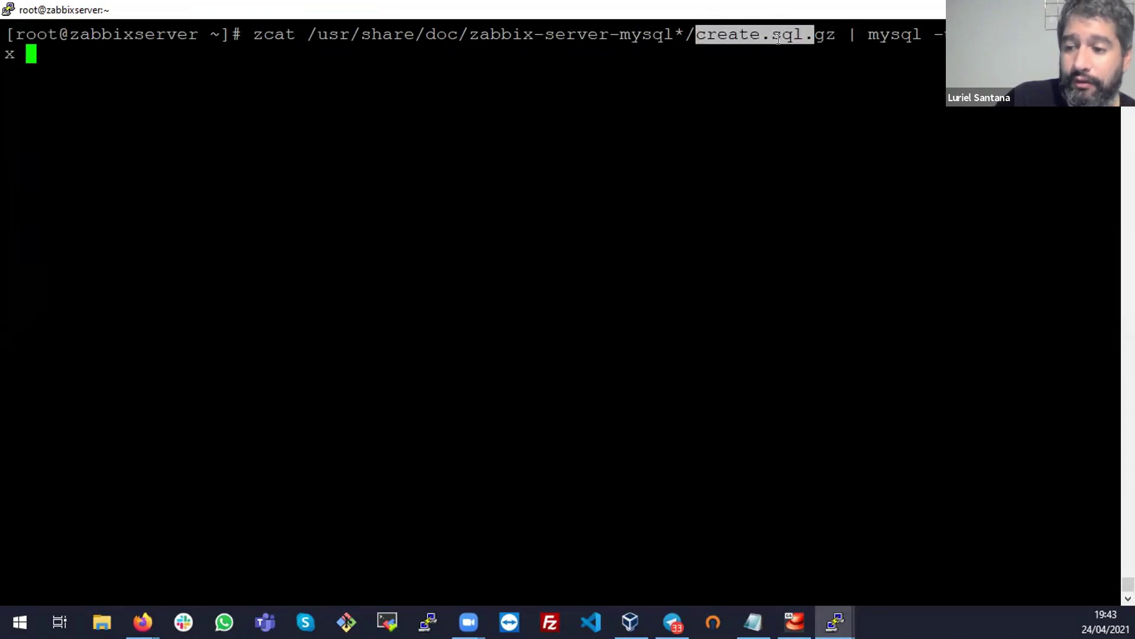
{"action": "left_click", "coordinate": [765, 36]}
{"action": "left_click_drag", "start_coordinate": [698, 25], "coordinate": [958, 35]}
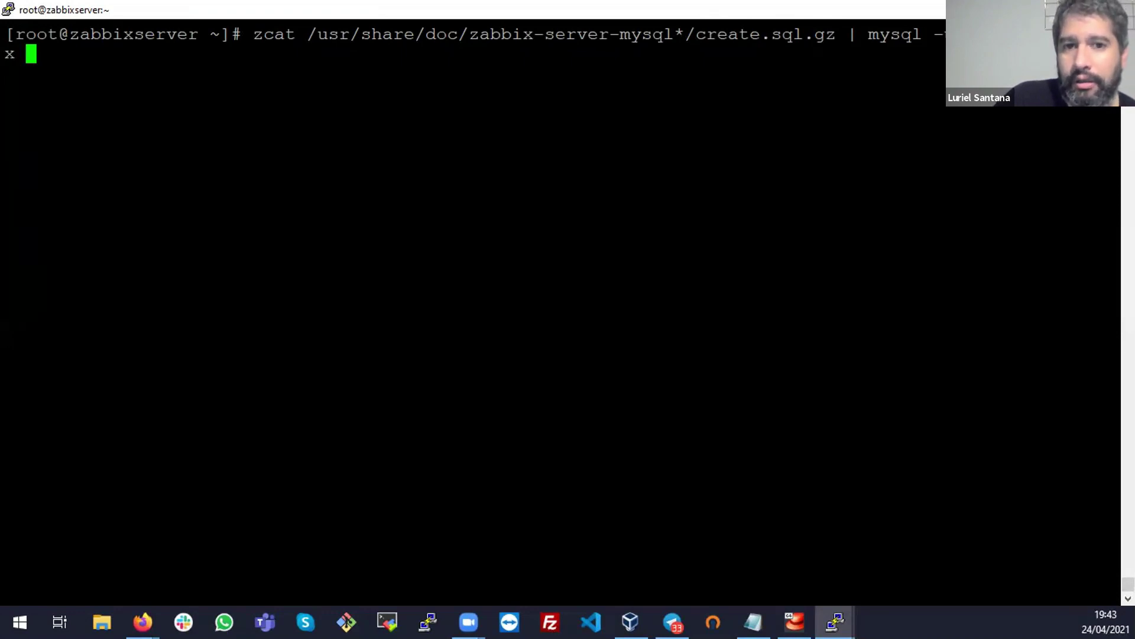
{"action": "left_click_drag", "start_coordinate": [10, 54], "coordinate": [873, 74]}
{"action": "left_click_drag", "start_coordinate": [263, 61], "coordinate": [740, 89]}
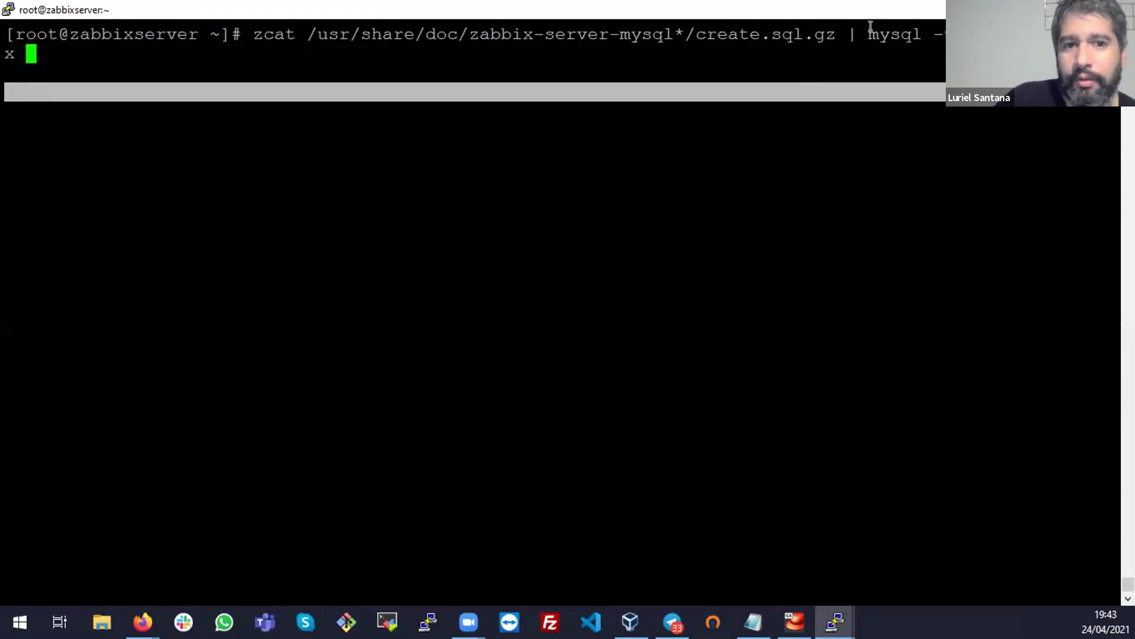
{"action": "double_click", "coordinate": [881, 35]}
{"action": "double_click", "coordinate": [940, 33]}
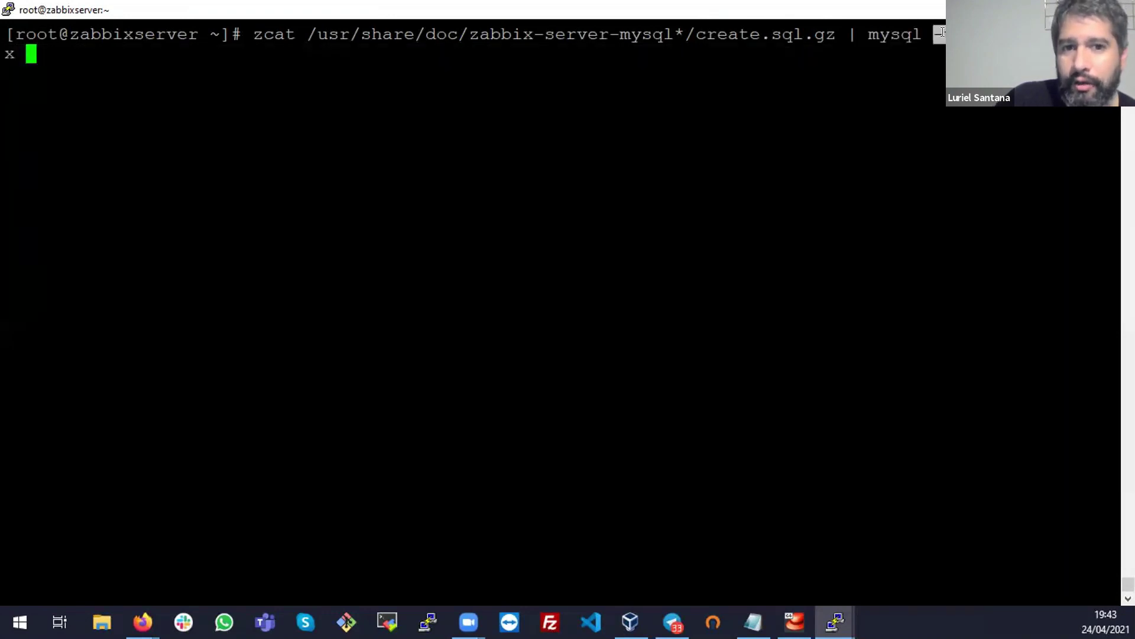
{"action": "left_click", "coordinate": [940, 34]}
{"action": "double_click", "coordinate": [10, 54]}
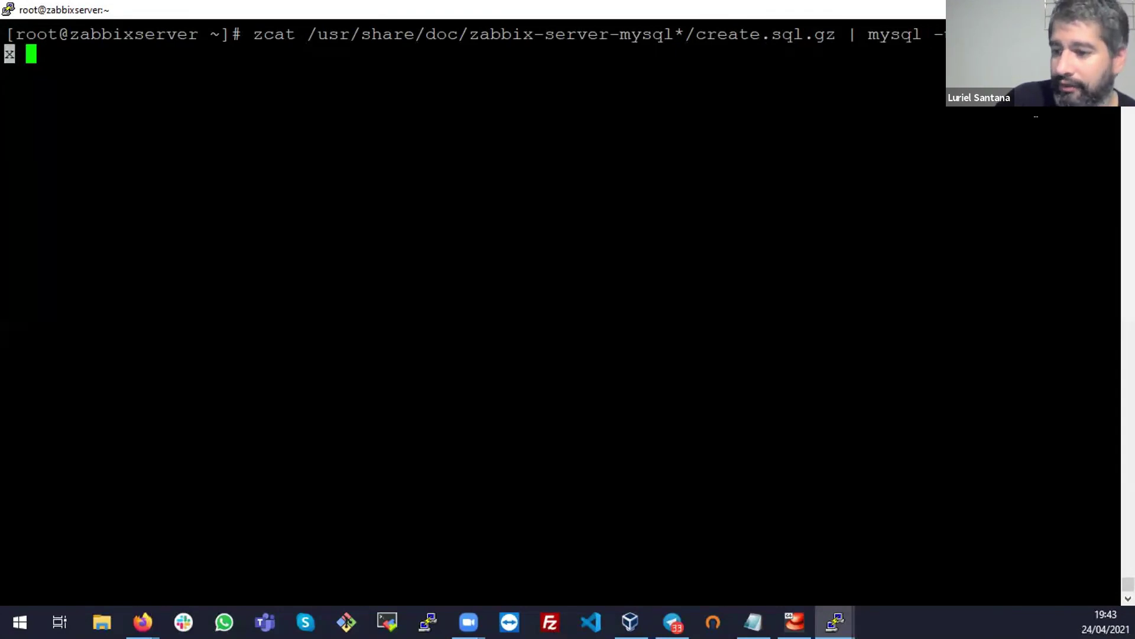
Run the create.sql.gz schema import and enter the zabbix database user's password at the prompt
{"action": "key", "text": "Return"}
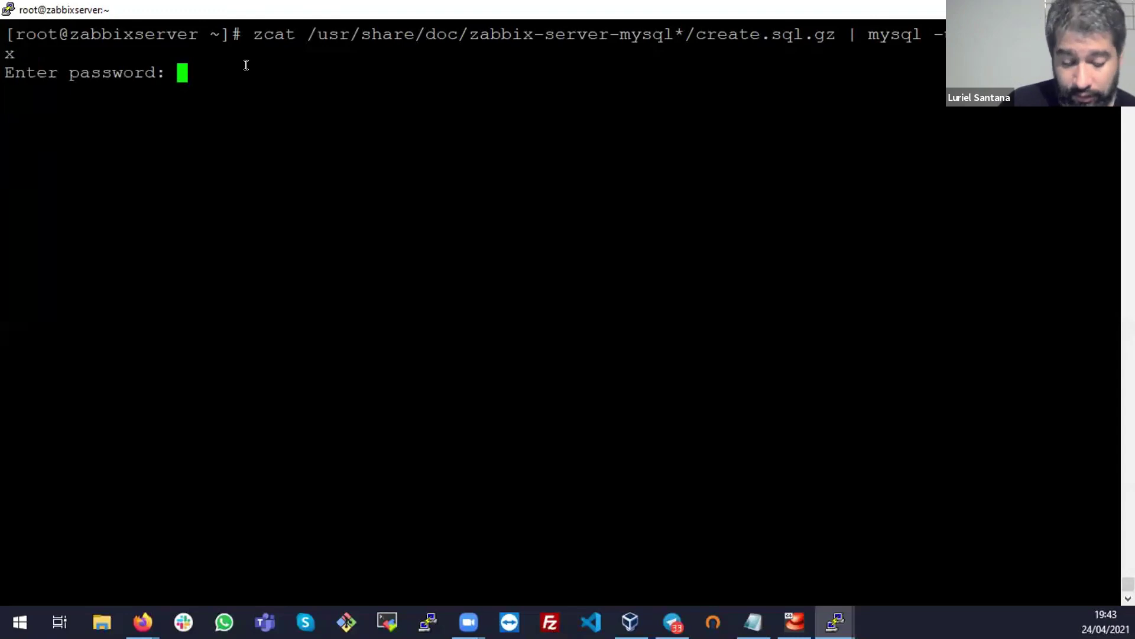
{"action": "key", "text": "Return"}
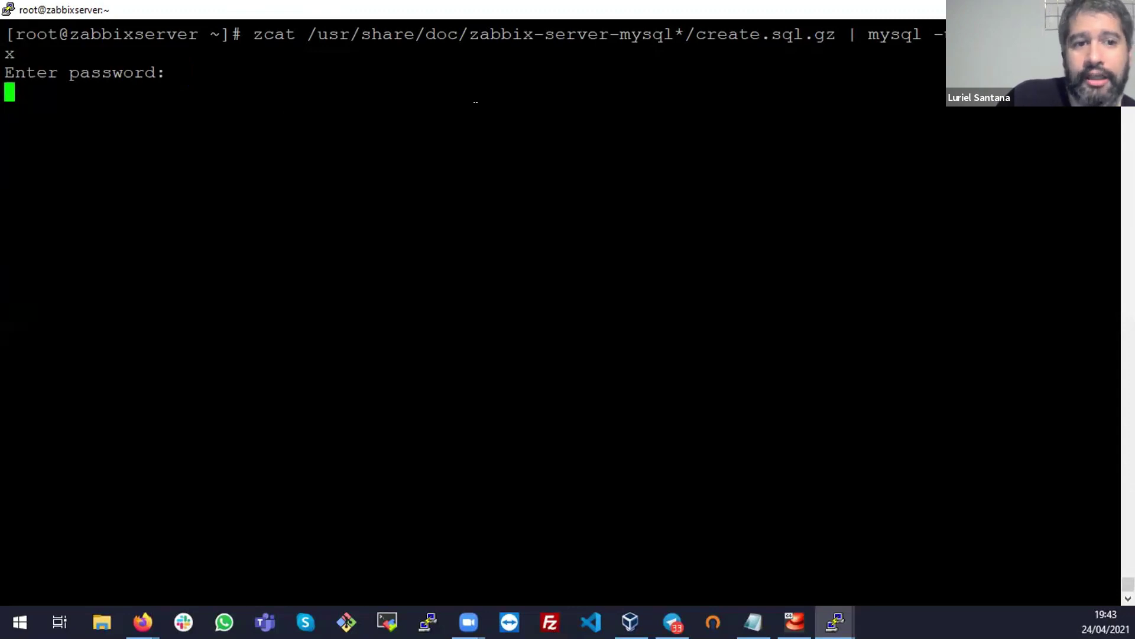
{"action": "triple_click", "coordinate": [605, 33]}
{"action": "left_click", "coordinate": [620, 119]}
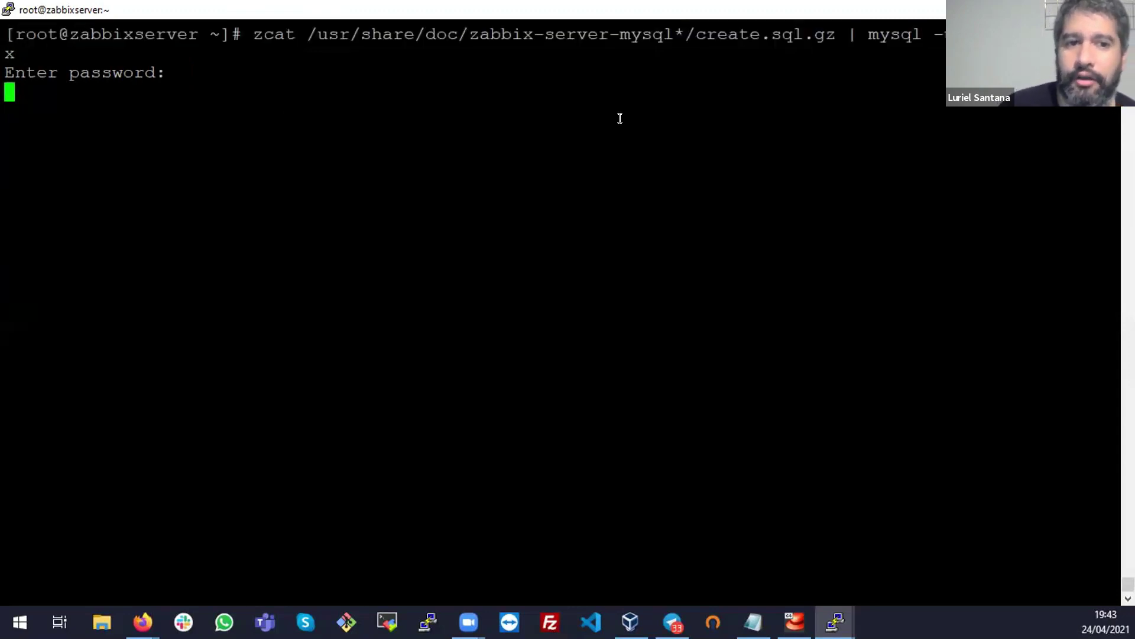
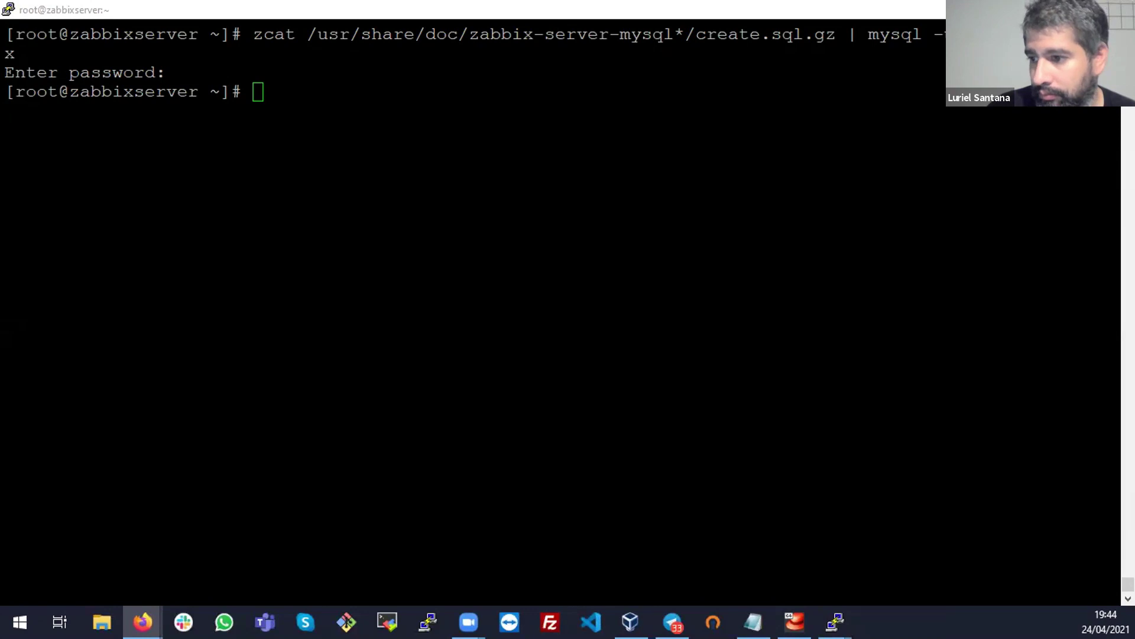
Log in to MariaDB as root with the recalled mysql command and run show databases;
{"action": "key", "text": "alt+Tab"}
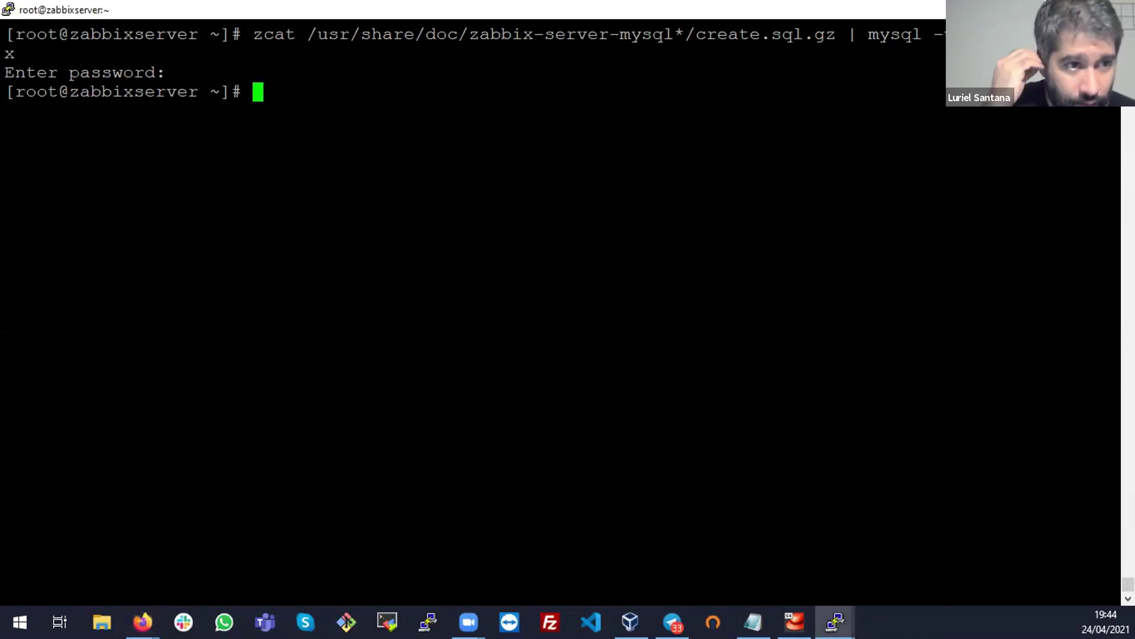
{"action": "triple_click", "coordinate": [114, 72]}
{"action": "left_click", "coordinate": [315, 197]}
{"action": "key", "text": "Up"}
{"action": "key", "text": "Up"}
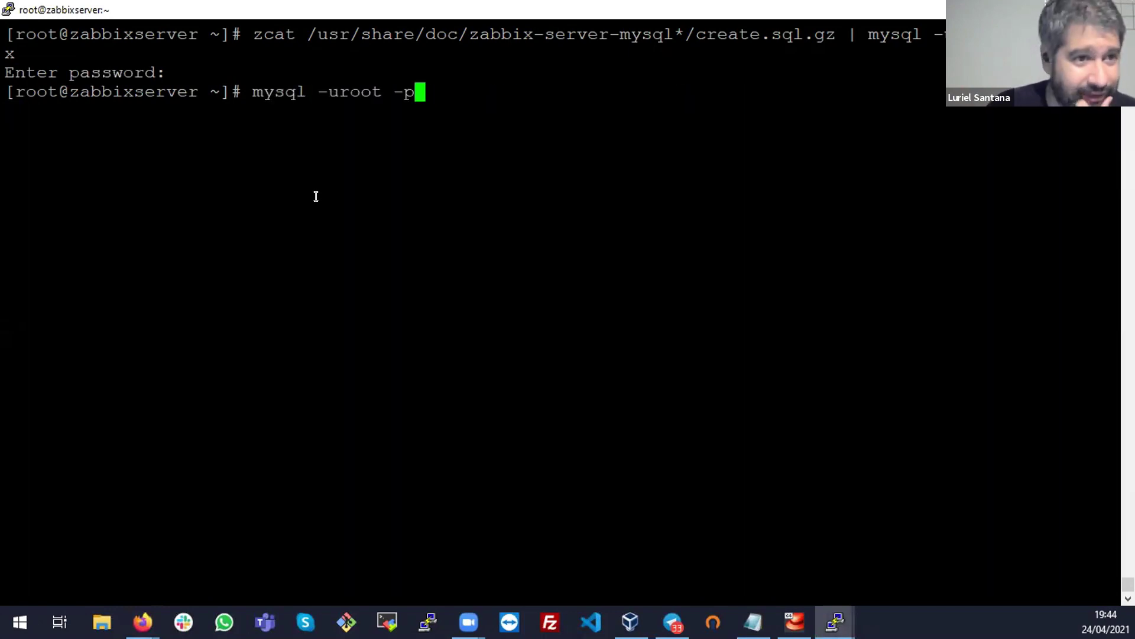
{"action": "key", "text": "Return"}
{"action": "key", "text": "Return"}
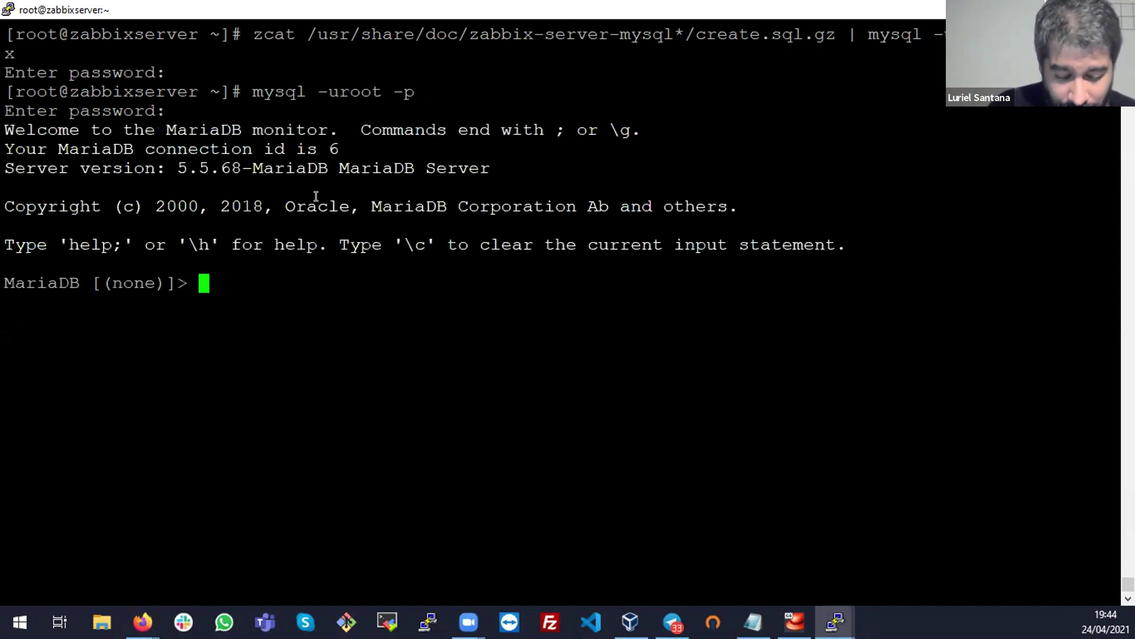
{"action": "type", "text": "show"}
{"action": "type", "text": "daat"}
{"action": "key", "text": "BackSpace"}
{"action": "key", "text": "BackSpace"}
{"action": "type", "text": "tabases;"}
{"action": "key", "text": "Return"}
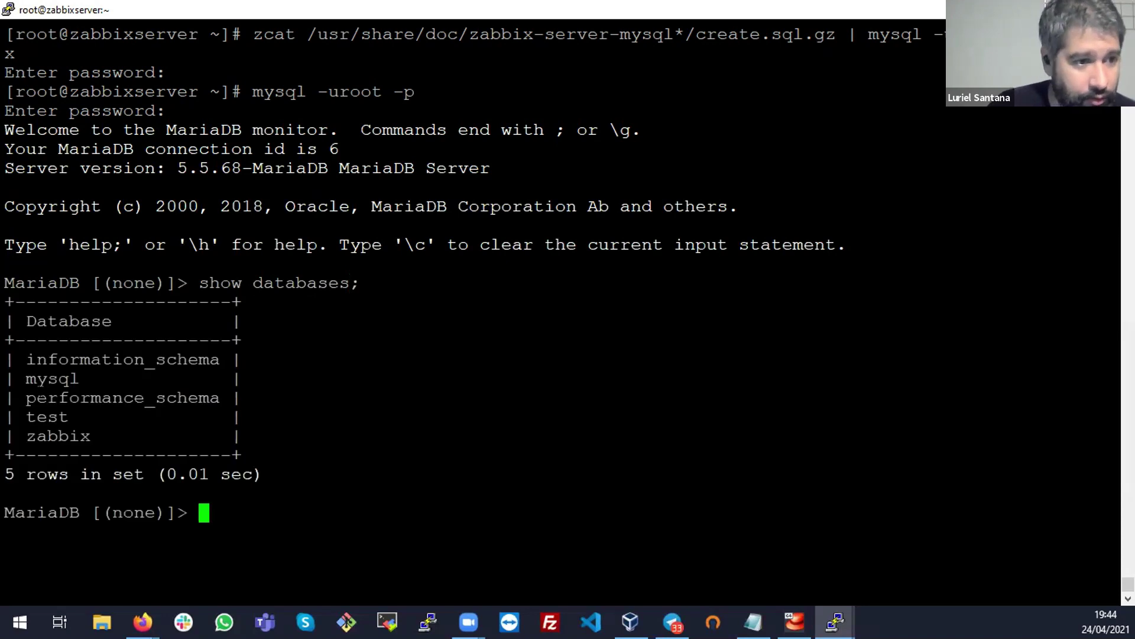
Point out the mysql, performance_schema and zabbix databases in the listing
{"action": "double_click", "coordinate": [52, 378]}
{"action": "left_click", "coordinate": [70, 385]}
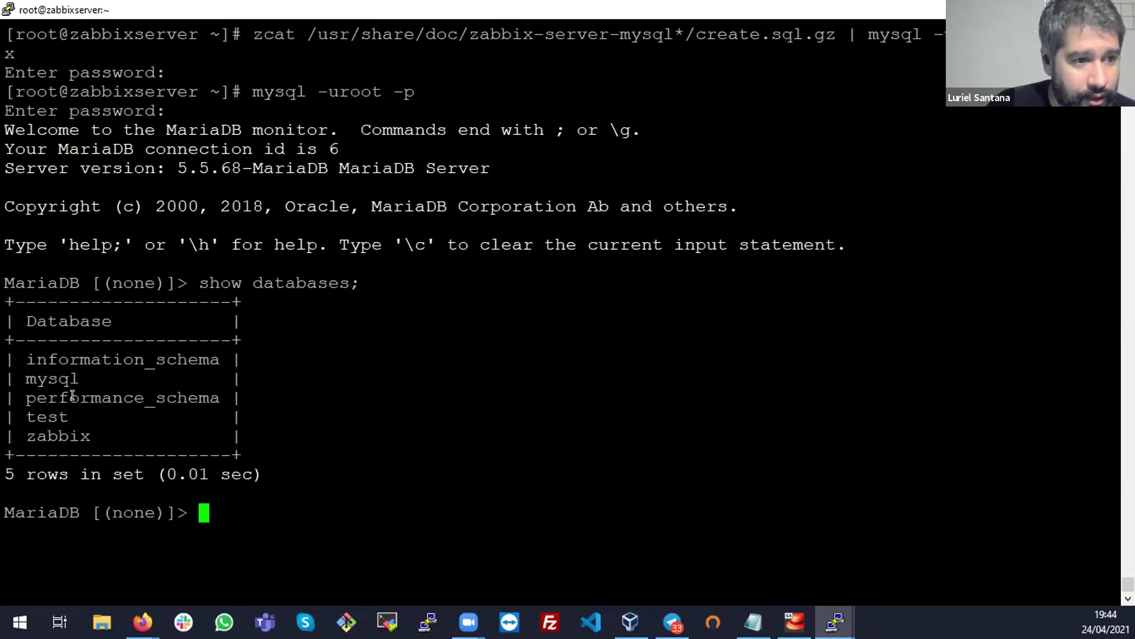
{"action": "triple_click", "coordinate": [72, 395]}
{"action": "double_click", "coordinate": [72, 395]}
{"action": "double_click", "coordinate": [59, 435]}
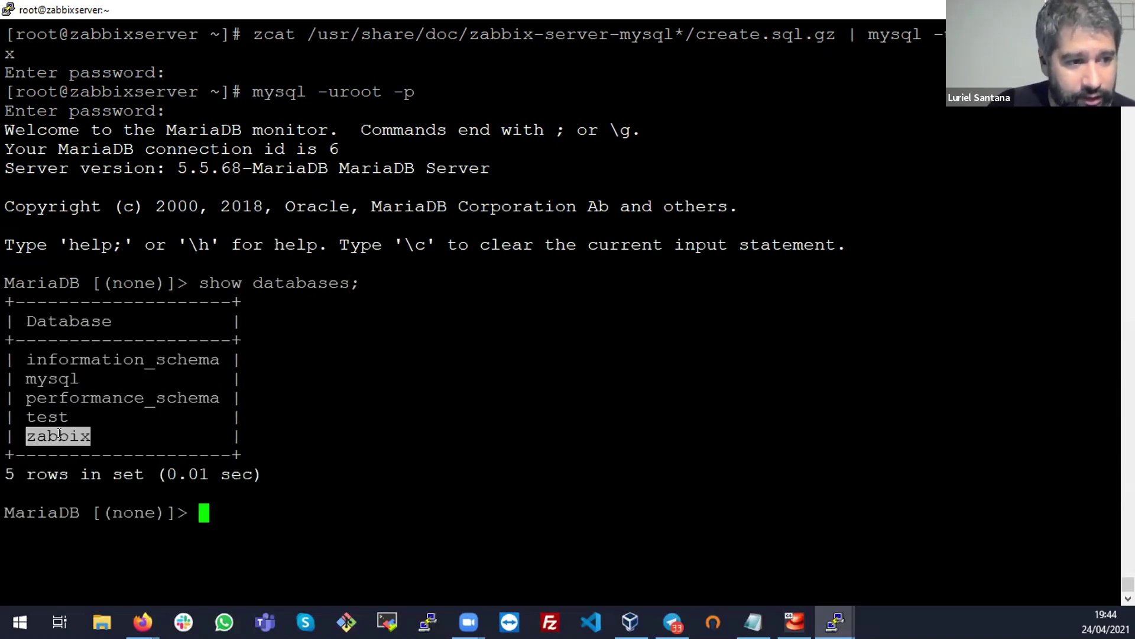
Switch to the zabbix database with use zabbix; and confirm the Database changed message
{"action": "type", "text": "use zabbix;"}
{"action": "key", "text": "Return"}
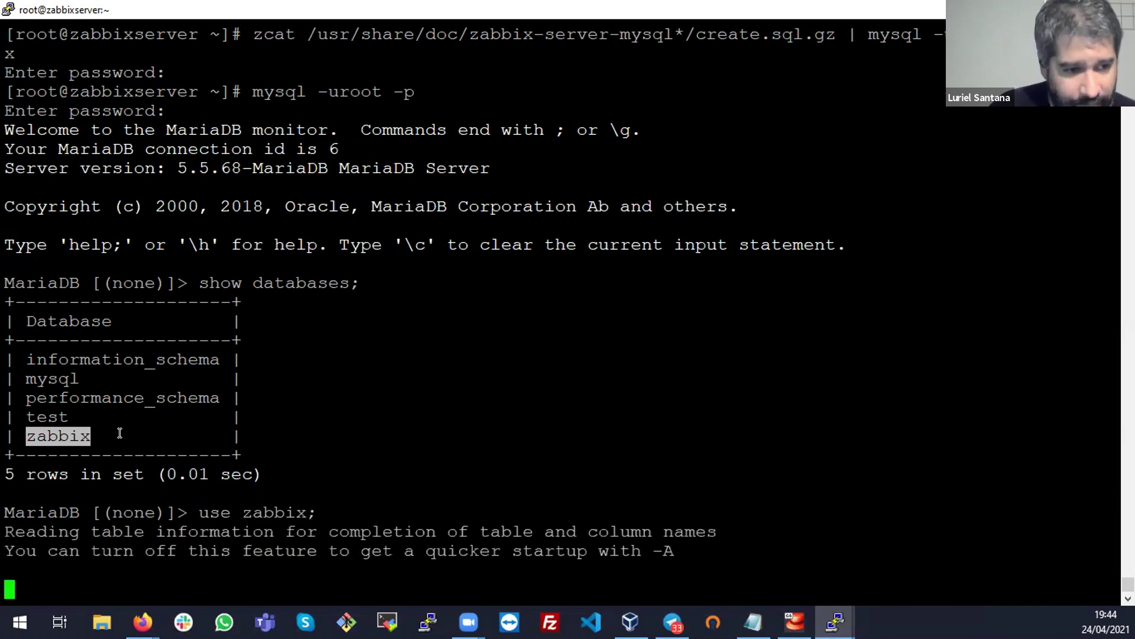
{"action": "double_click", "coordinate": [125, 565]}
{"action": "triple_click", "coordinate": [131, 585]}
{"action": "left_click", "coordinate": [131, 585]}
{"action": "triple_click", "coordinate": [97, 570]}
{"action": "double_click", "coordinate": [120, 582]}
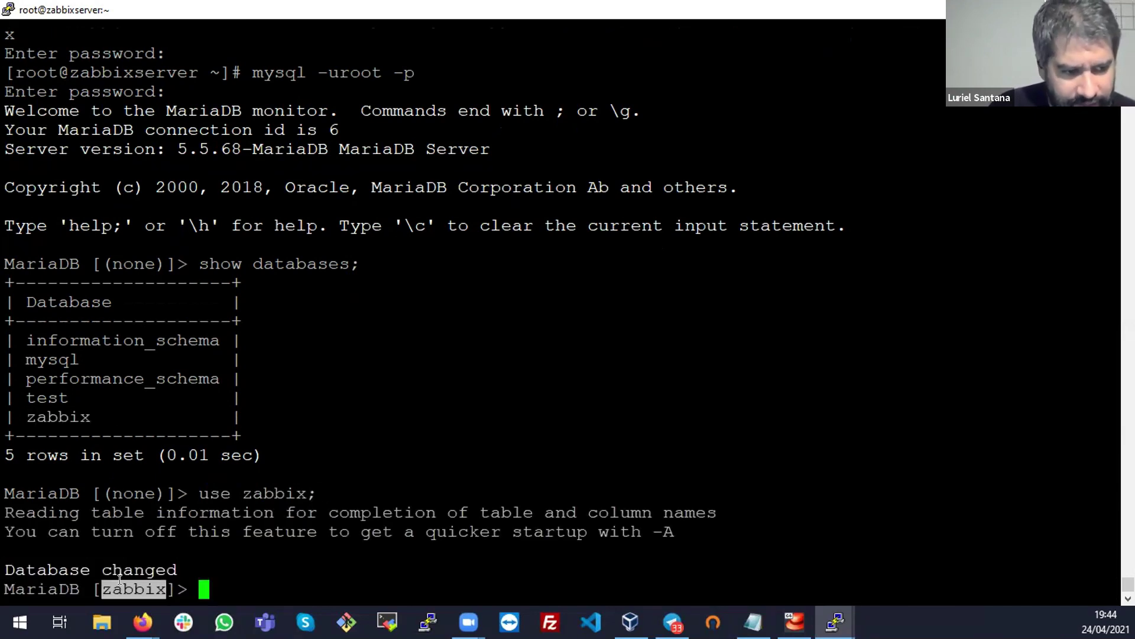
{"action": "left_click", "coordinate": [345, 540]}
List the zabbix tables with show tables; and point out the acknowledges and alerts tables
{"action": "type", "text": "show tables;"}
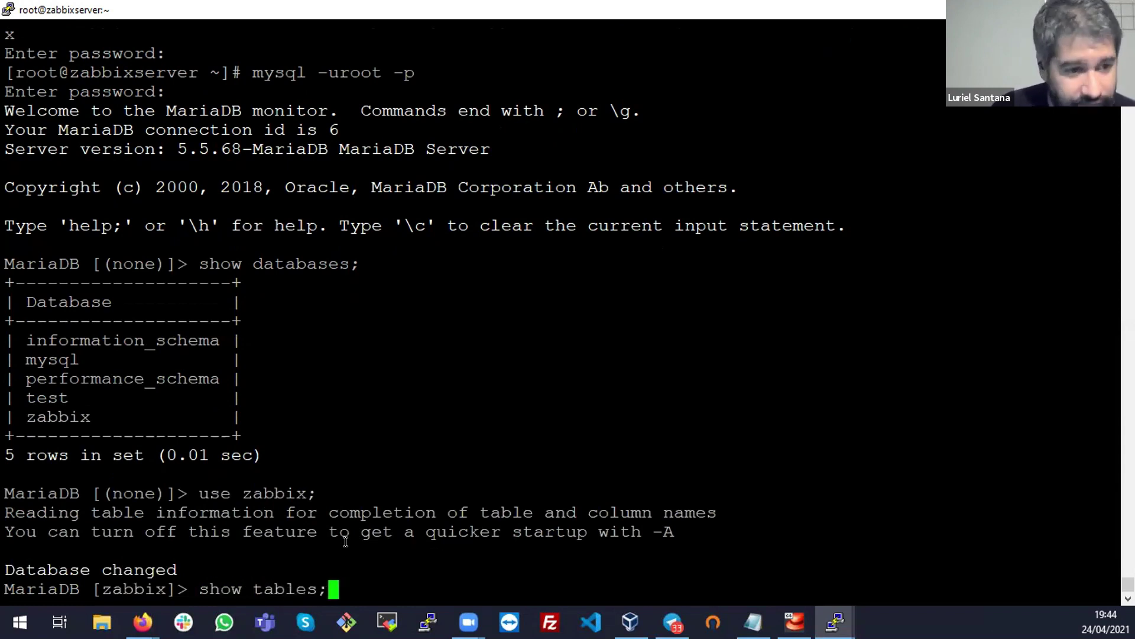
{"action": "key", "text": "Return"}
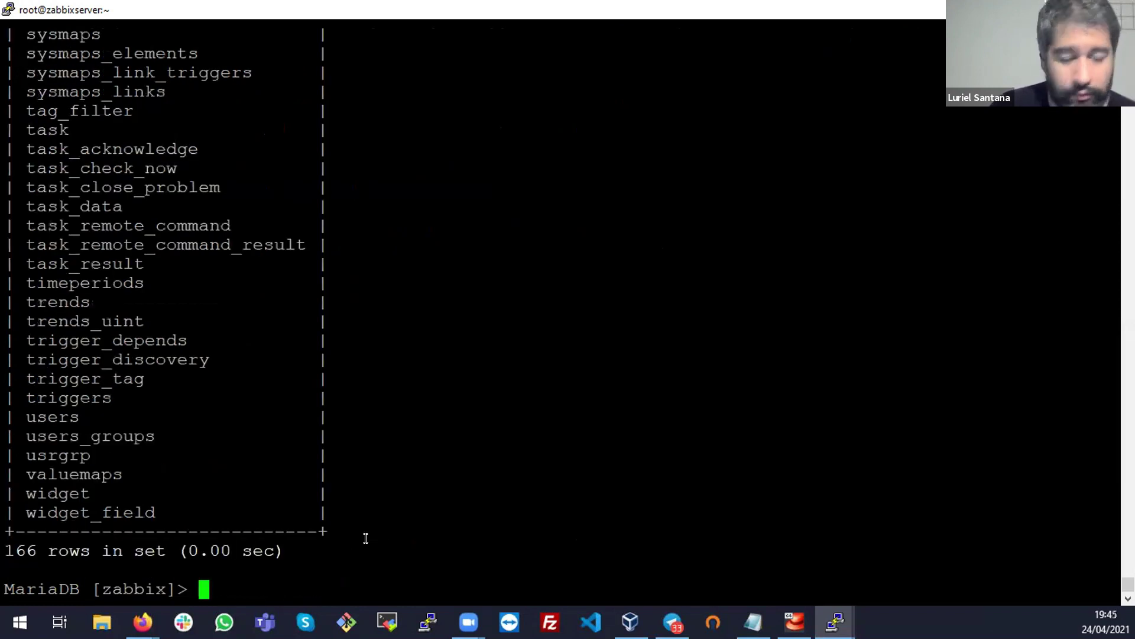
{"action": "scroll", "coordinate": [93, 340], "scroll_direction": "up", "scroll_amount": 12}
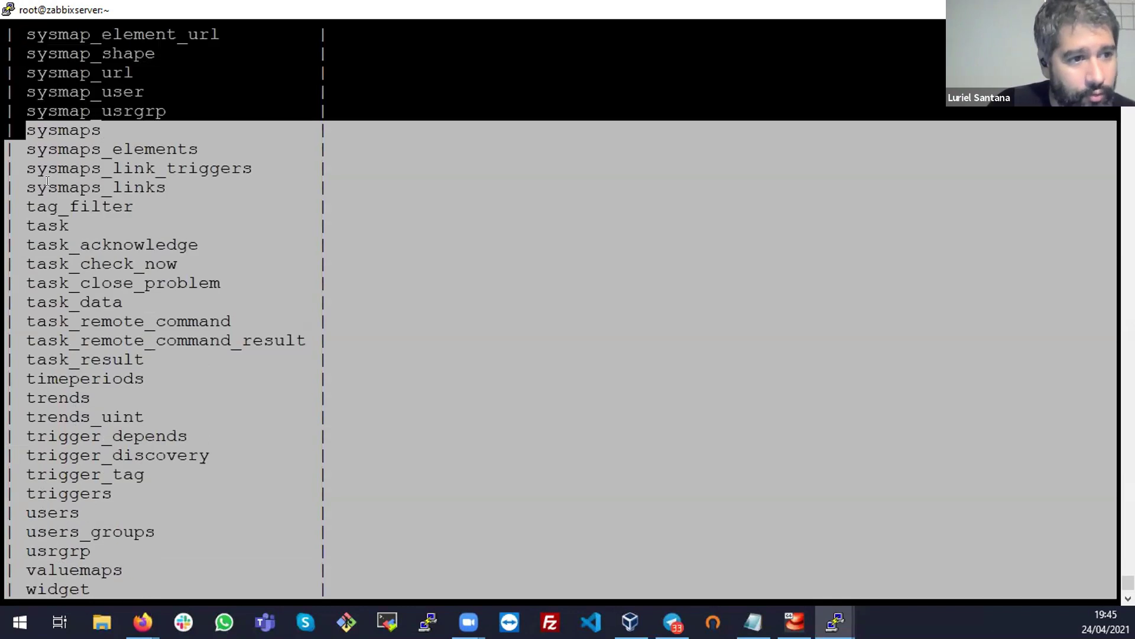
{"action": "scroll", "coordinate": [47, 184], "scroll_direction": "up", "scroll_amount": 20}
{"action": "scroll", "coordinate": [50, 195], "scroll_direction": "down", "scroll_amount": 5}
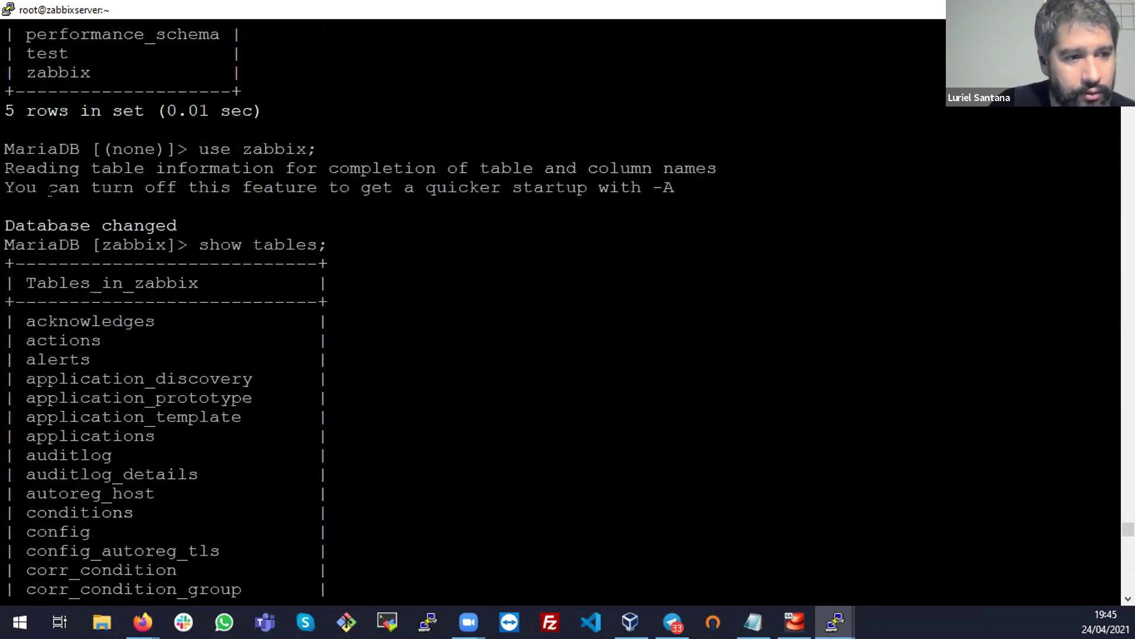
{"action": "left_click_drag", "start_coordinate": [88, 321], "coordinate": [291, 438]}
{"action": "left_click", "coordinate": [36, 341]}
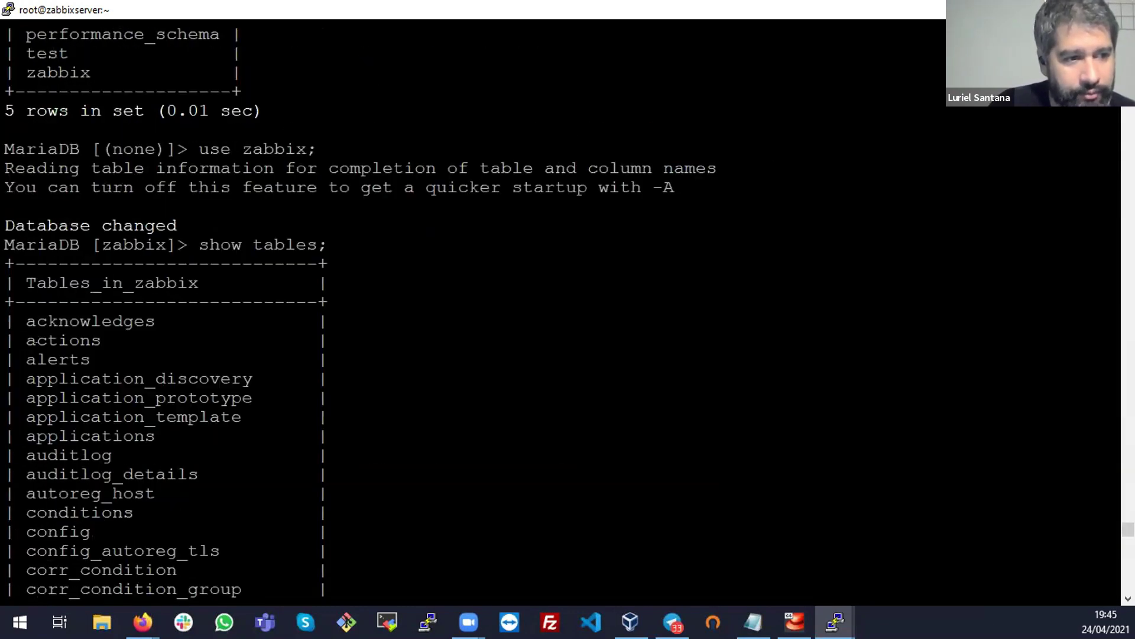
{"action": "triple_click", "coordinate": [60, 324]}
{"action": "left_click", "coordinate": [59, 332]}
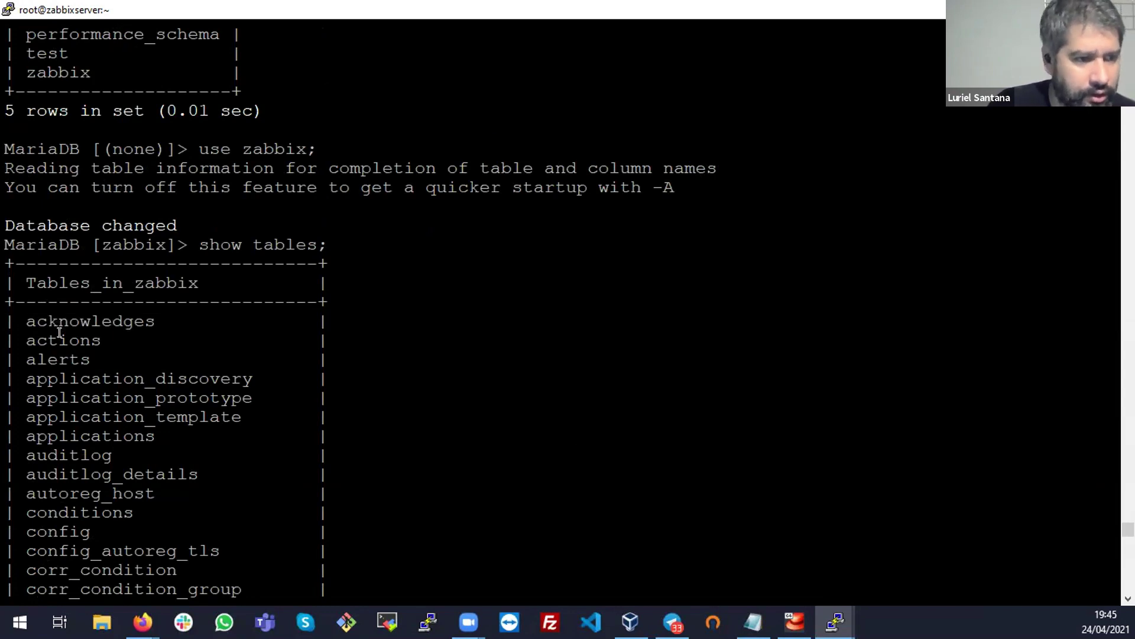
{"action": "double_click", "coordinate": [77, 359]}
Scroll down the table list to review the task and trigger tables
{"action": "scroll", "coordinate": [65, 275], "scroll_direction": "down", "scroll_amount": 10}
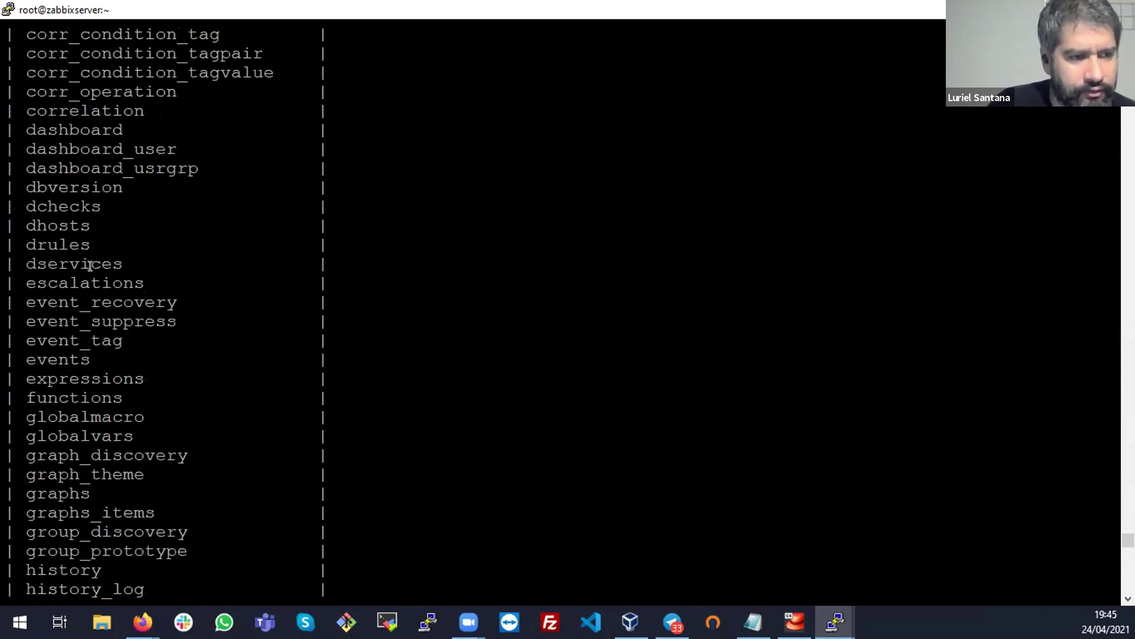
{"action": "scroll", "coordinate": [197, 245], "scroll_direction": "down", "scroll_amount": 15}
{"action": "scroll", "coordinate": [197, 245], "scroll_direction": "down", "scroll_amount": 20}
{"action": "left_click_drag", "start_coordinate": [252, 187], "coordinate": [492, 359]}
{"action": "left_click", "coordinate": [492, 359]}
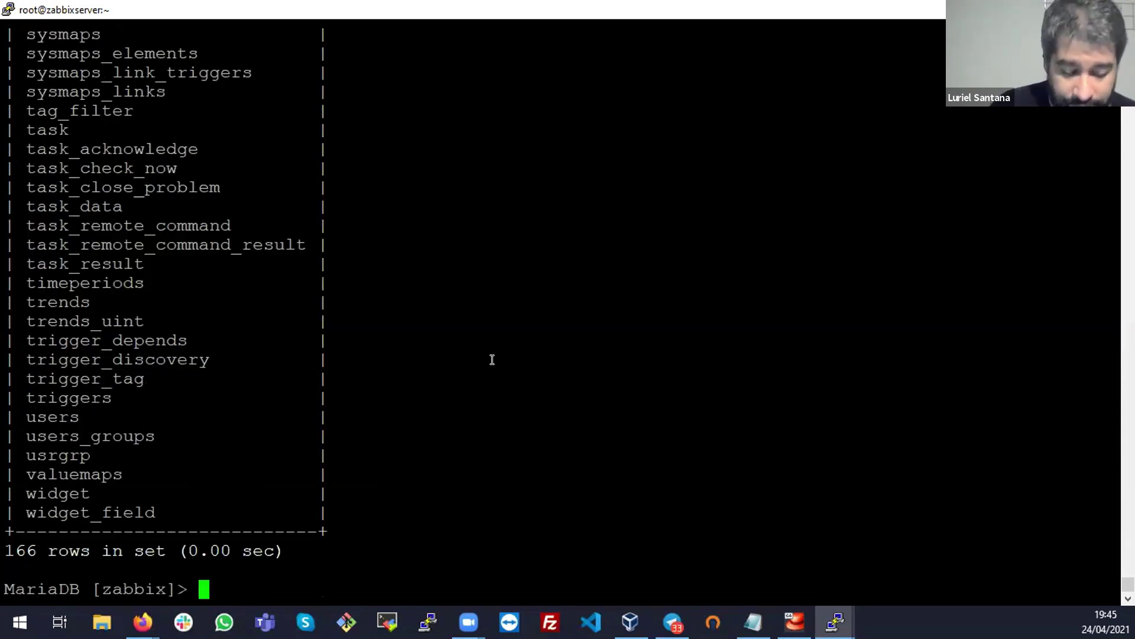
Quit MariaDB with quit; and clear the terminal screen
{"action": "type", "text": "quit;"}
{"action": "key", "text": "Return"}
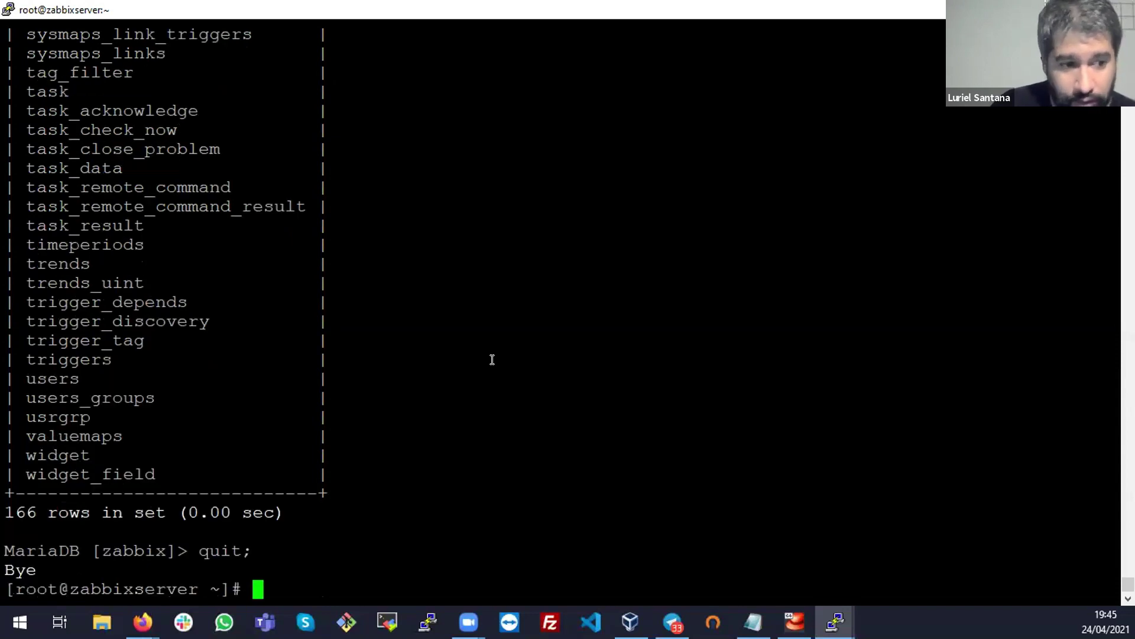
{"action": "key", "text": "ctrl+l"}
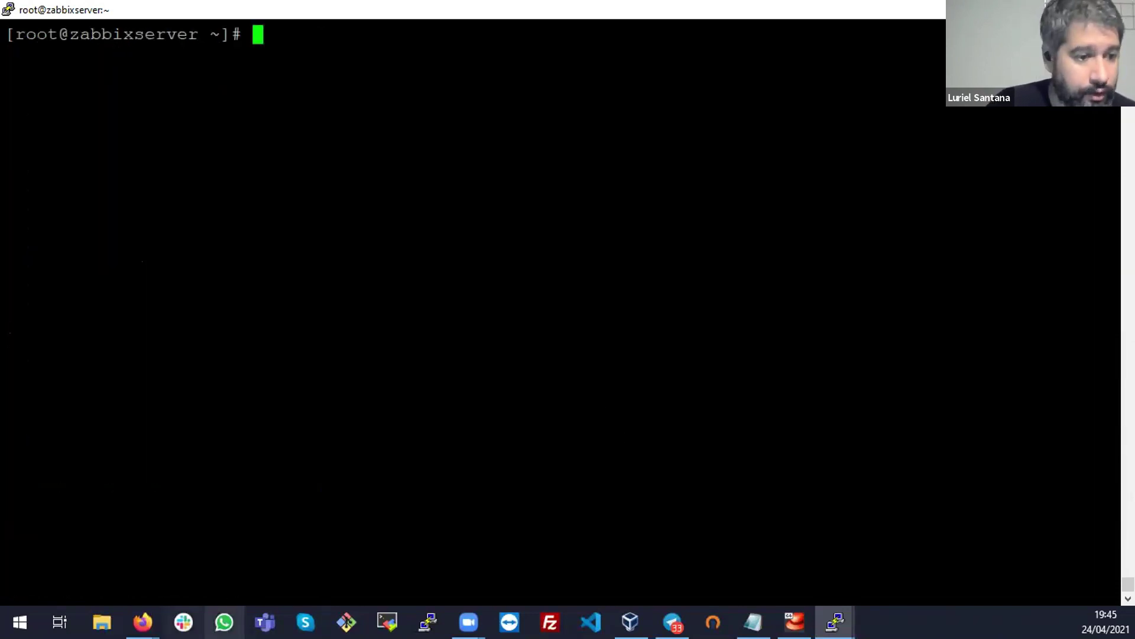
Copy the zabbix_server.conf path from the Zabbix download page in Firefox
{"action": "left_click", "coordinate": [142, 622]}
{"action": "left_click", "coordinate": [242, 567]}
{"action": "scroll", "coordinate": [399, 416], "scroll_direction": "down", "scroll_amount": 3}
{"action": "scroll", "coordinate": [349, 314], "scroll_direction": "up", "scroll_amount": 1}
{"action": "left_click_drag", "start_coordinate": [175, 253], "coordinate": [416, 267]}
{"action": "key", "text": "super+c"}
{"action": "left_click", "coordinate": [427, 275]}
Open /etc/zabbix/zabbix_server.conf in vi after the vim command turns out unavailable
{"action": "key", "text": "alt+Tab"}
{"action": "right_click", "coordinate": [432, 264]}
{"action": "key", "text": "Home"}
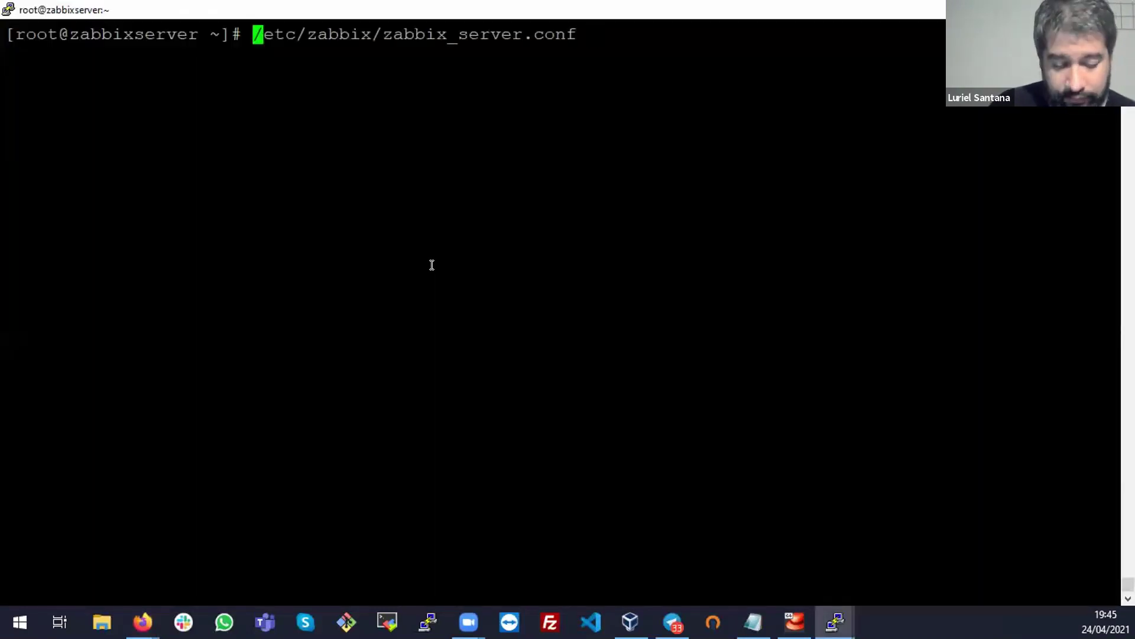
{"action": "type", "text": "vim"}
{"action": "key", "text": "Return"}
{"action": "key", "text": "Up"}
{"action": "key", "text": "Down"}
{"action": "type", "text": "yum install vim"}
{"action": "key", "text": "Up"}
{"action": "key", "text": "Left"}
{"action": "key", "text": "Left"}
{"action": "key", "text": "Left"}
{"action": "key", "text": "Left"}
{"action": "key", "text": "Left"}
{"action": "key", "text": "Left"}
{"action": "key", "text": "Left"}
{"action": "key", "text": "Left"}
{"action": "key", "text": "Left"}
{"action": "key", "text": "Left"}
{"action": "key", "text": "Left"}
{"action": "key", "text": "Left"}
{"action": "key", "text": "Left"}
{"action": "key", "text": "Left"}
{"action": "key", "text": "Left"}
{"action": "key", "text": "Left"}
{"action": "key", "text": "Left"}
{"action": "key", "text": "Left"}
{"action": "key", "text": "Left"}
{"action": "key", "text": "Left"}
{"action": "key", "text": "BackSpace"}
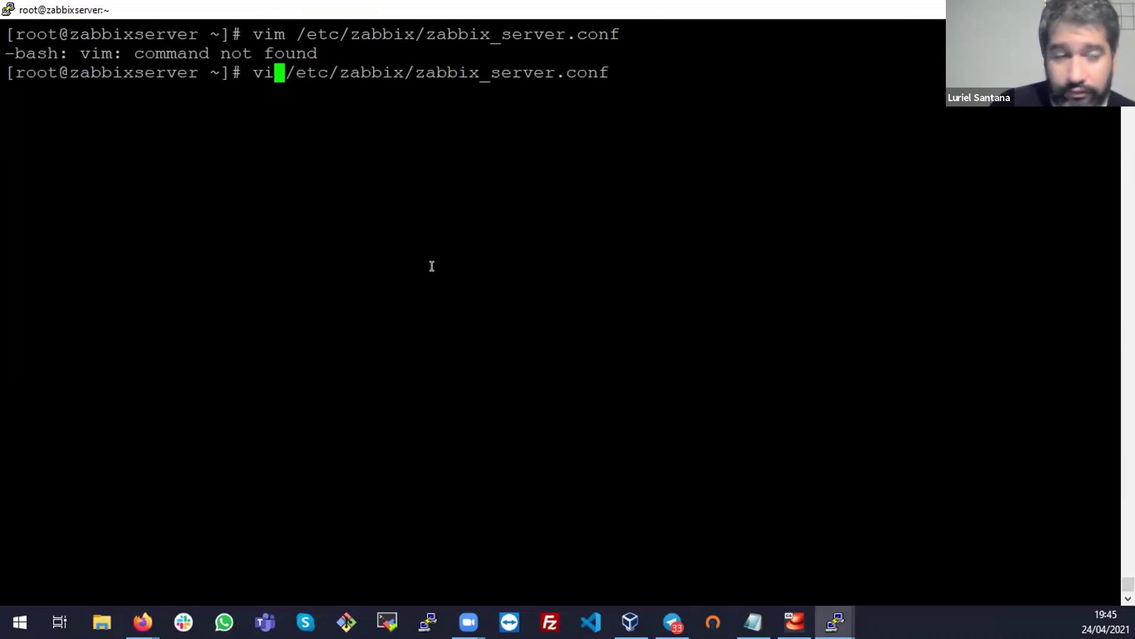
{"action": "key", "text": "Return"}
Page down to the DBName and DBUser settings and begin a search for DBpassword
{"action": "key", "text": "Down"}
{"action": "key", "text": "Down"}
{"action": "key", "text": "Down"}
{"action": "key", "text": "Down"}
{"action": "key", "text": "Down"}
{"action": "key", "text": "Down"}
{"action": "key", "text": "Down"}
{"action": "key", "text": "Down"}
{"action": "key", "text": "Down"}
{"action": "key", "text": "Down"}
{"action": "key", "text": "Down"}
{"action": "key", "text": "Down"}
{"action": "key", "text": "Down"}
{"action": "key", "text": "Down"}
{"action": "key", "text": "Down"}
{"action": "key", "text": "Down"}
{"action": "key", "text": "Down"}
{"action": "key", "text": "Down"}
{"action": "key", "text": "Down"}
{"action": "key", "text": "Down"}
{"action": "key", "text": "Down"}
{"action": "key", "text": "Down"}
{"action": "key", "text": "Down"}
{"action": "key", "text": "Down"}
{"action": "key", "text": "Down"}
{"action": "key", "text": "Down"}
{"action": "key", "text": "Down"}
{"action": "key", "text": "Down"}
{"action": "key", "text": "Down"}
{"action": "key", "text": "Down"}
{"action": "key", "text": "Down"}
{"action": "key", "text": "Down"}
{"action": "key", "text": "Down"}
{"action": "key", "text": "Down"}
{"action": "key", "text": "Down"}
{"action": "key", "text": "Down"}
{"action": "key", "text": "Down"}
{"action": "key", "text": "Down"}
{"action": "key", "text": "Down"}
{"action": "key", "text": "Down"}
{"action": "key", "text": "Down"}
{"action": "key", "text": "Down"}
{"action": "key", "text": "Down"}
{"action": "key", "text": "Down"}
{"action": "key", "text": "Down"}
{"action": "key", "text": "Down"}
{"action": "key", "text": "Down"}
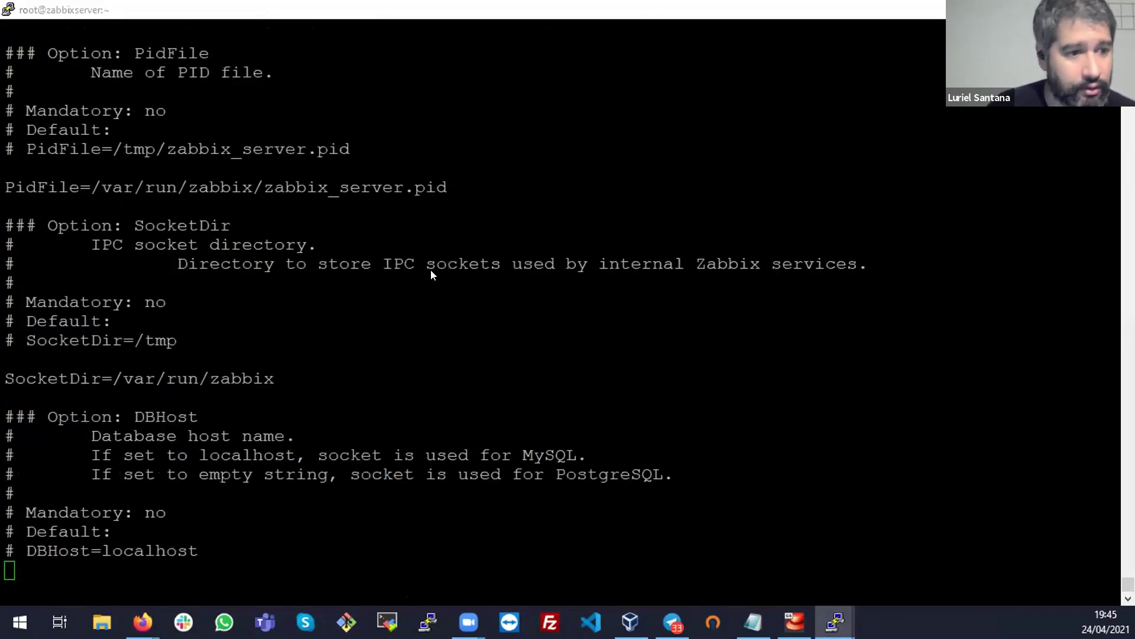
{"action": "key", "text": "alt+Tab"}
{"action": "double_click", "coordinate": [248, 300]}
{"action": "left_click", "coordinate": [156, 303]}
{"action": "key", "text": "alt+Tab"}
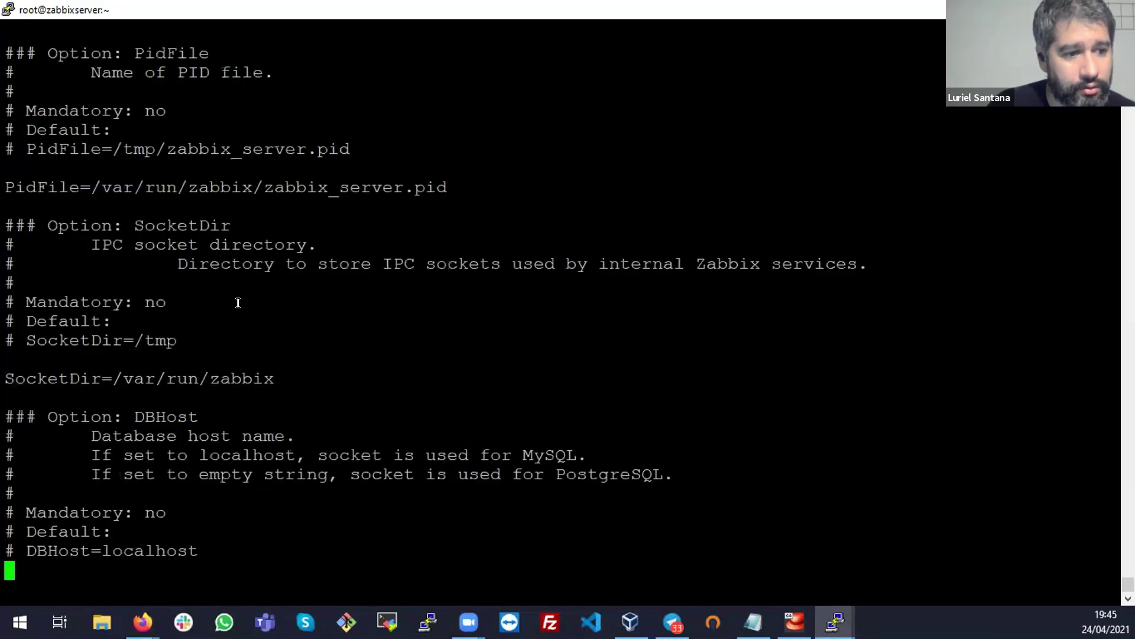
{"action": "key", "text": "Down"}
{"action": "key", "text": "Down"}
{"action": "key", "text": "Down"}
{"action": "key", "text": "Down"}
{"action": "key", "text": "Down"}
{"action": "key", "text": "Down"}
{"action": "key", "text": "Down"}
{"action": "key", "text": "Down"}
{"action": "key", "text": "Down"}
{"action": "key", "text": "Down"}
{"action": "key", "text": "Down"}
{"action": "key", "text": "Down"}
{"action": "key", "text": "Down"}
{"action": "key", "text": "Down"}
{"action": "key", "text": "Down"}
{"action": "key", "text": "Down"}
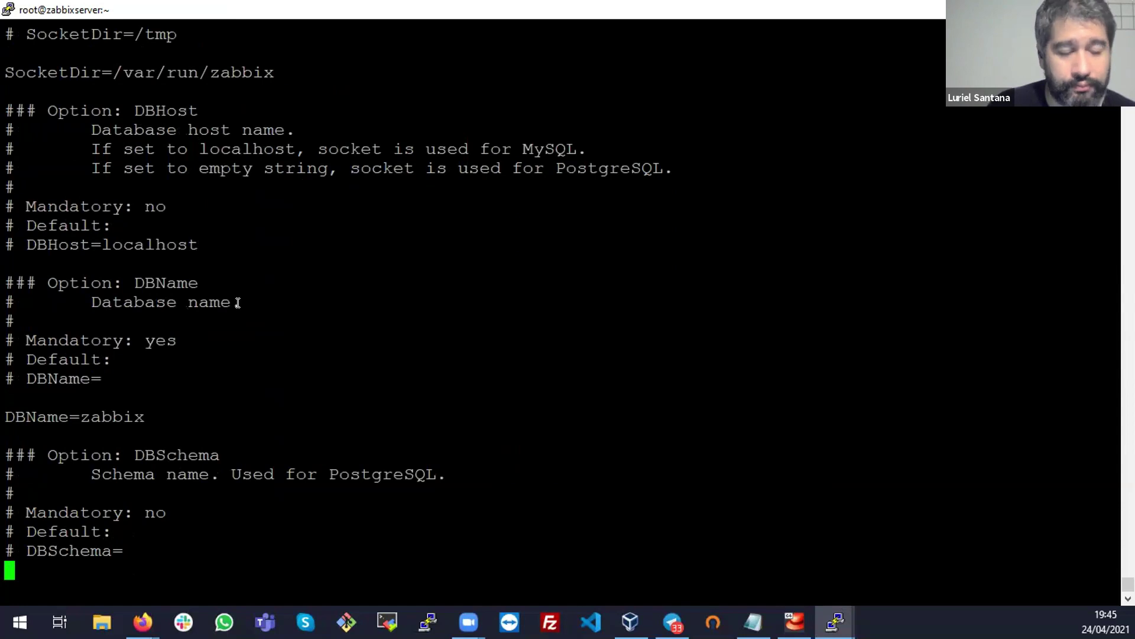
{"action": "key", "text": "Down"}
{"action": "key", "text": "Down"}
{"action": "key", "text": "Down"}
{"action": "key", "text": "Down"}
{"action": "key", "text": "Down"}
{"action": "key", "text": "Down"}
{"action": "key", "text": "Down"}
{"action": "key", "text": "Down"}
{"action": "key", "text": "Down"}
{"action": "key", "text": "Down"}
{"action": "key", "text": "Down"}
{"action": "key", "text": "Down"}
{"action": "key", "text": "Down"}
{"action": "key", "text": "Down"}
{"action": "key", "text": "Down"}
{"action": "key", "text": "Down"}
{"action": "key", "text": "Down"}
{"action": "key", "text": "Down"}
{"action": "key", "text": "Down"}
{"action": "key", "text": "Down"}
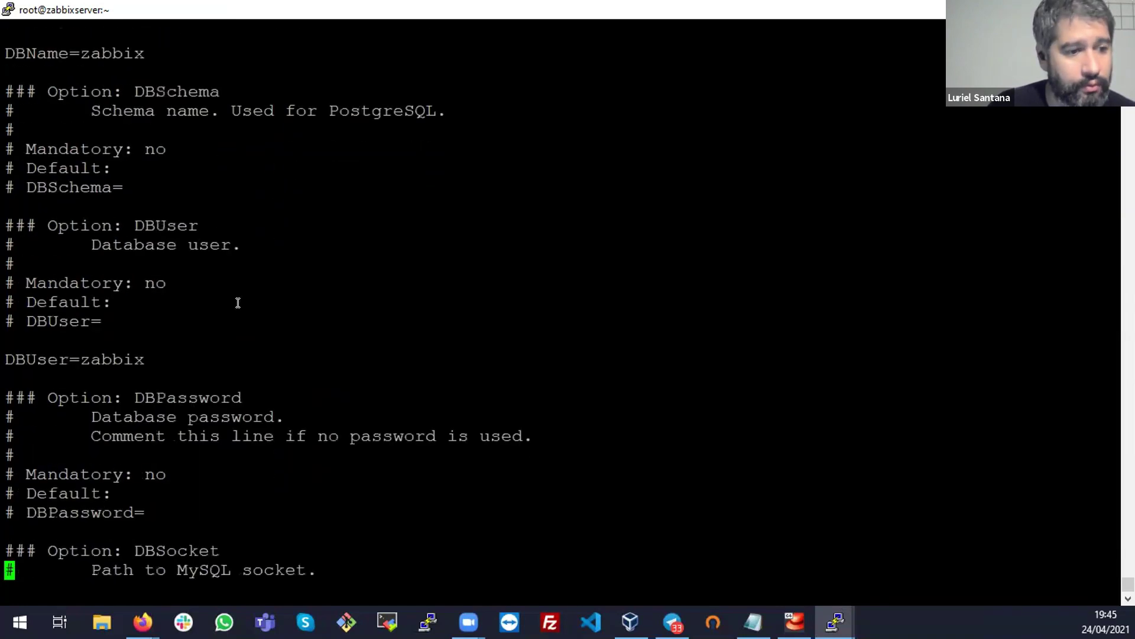
{"action": "key", "text": "Down"}
{"action": "key", "text": "Down"}
{"action": "key", "text": "Down"}
{"action": "key", "text": "Down"}
{"action": "key", "text": "Down"}
{"action": "key", "text": "Down"}
{"action": "key", "text": "Down"}
{"action": "key", "text": "Down"}
{"action": "key", "text": "Down"}
{"action": "key", "text": "Down"}
{"action": "key", "text": "Down"}
{"action": "key", "text": "Down"}
{"action": "key", "text": "Down"}
{"action": "key", "text": "Down"}
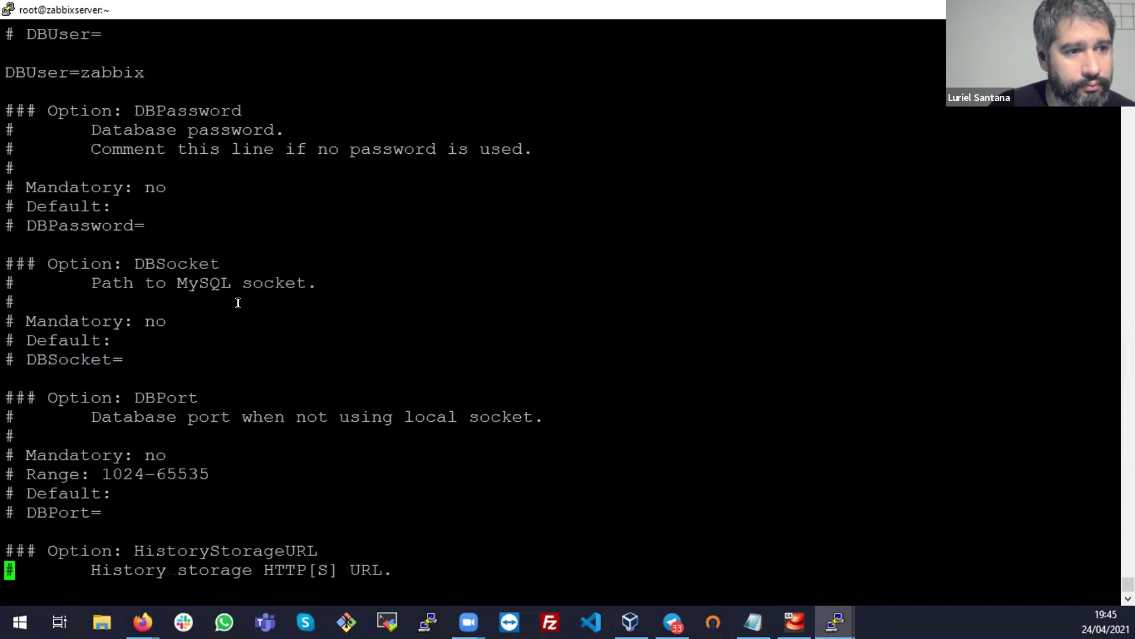
{"action": "key", "text": "Down"}
{"action": "key", "text": "Down"}
{"action": "key", "text": "Down"}
{"action": "key", "text": "Down"}
{"action": "key", "text": "Down"}
{"action": "key", "text": "Down"}
{"action": "key", "text": "Down"}
{"action": "key", "text": "Down"}
{"action": "key", "text": "Down"}
{"action": "key", "text": "Down"}
{"action": "key", "text": "Down"}
{"action": "key", "text": "Down"}
{"action": "key", "text": "Down"}
{"action": "key", "text": "Down"}
{"action": "key", "text": "Down"}
{"action": "key", "text": "Down"}
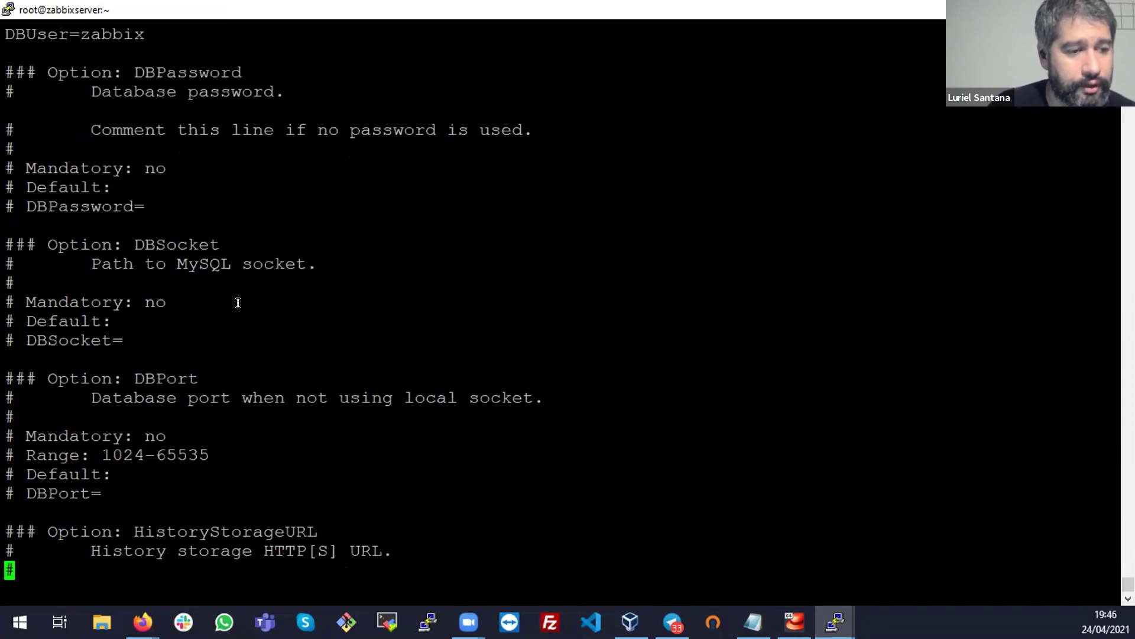
{"action": "type", "text": "/DBpassword"}
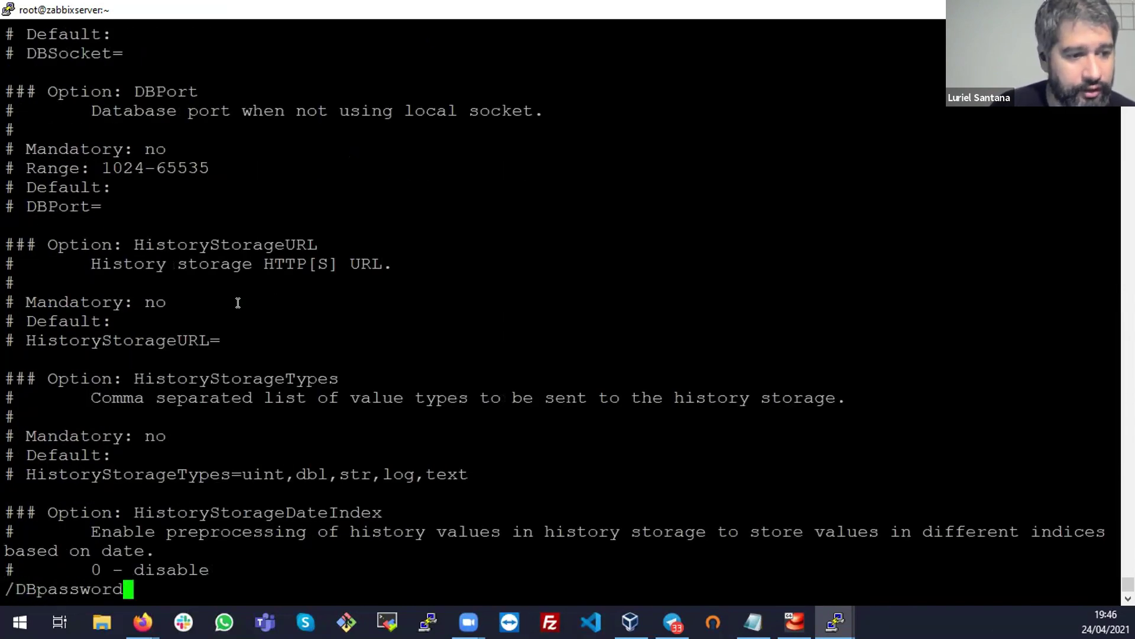
Search the config for DBPassword and move to the commented DBPassword= line
{"action": "key", "text": "Return"}
{"action": "key", "text": "BackSpace"}
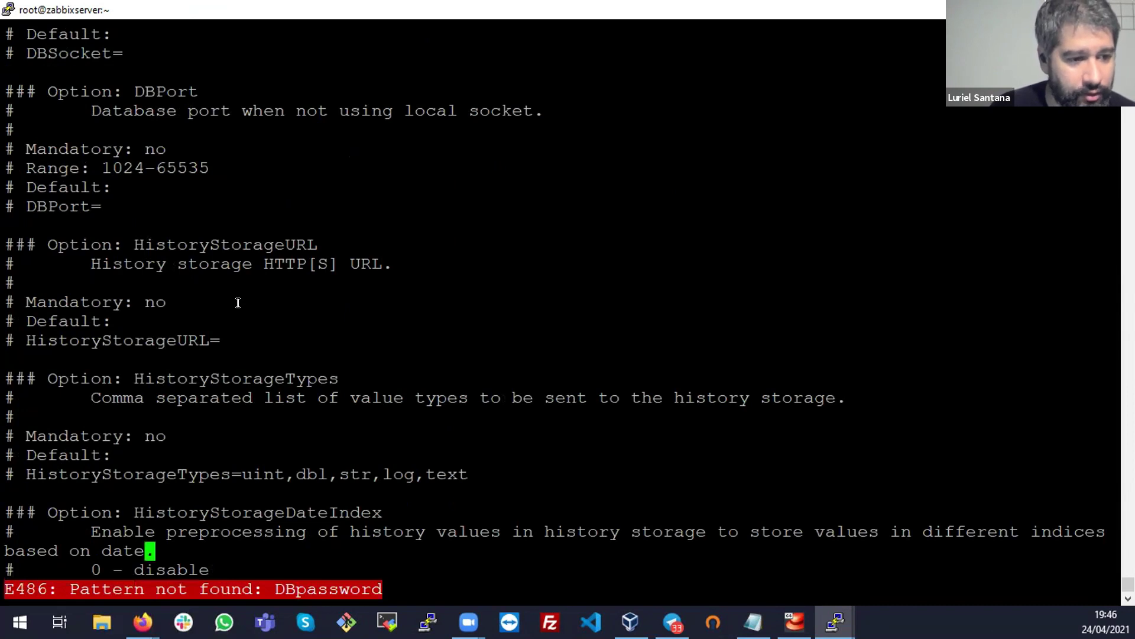
{"action": "key", "text": "alt+Tab"}
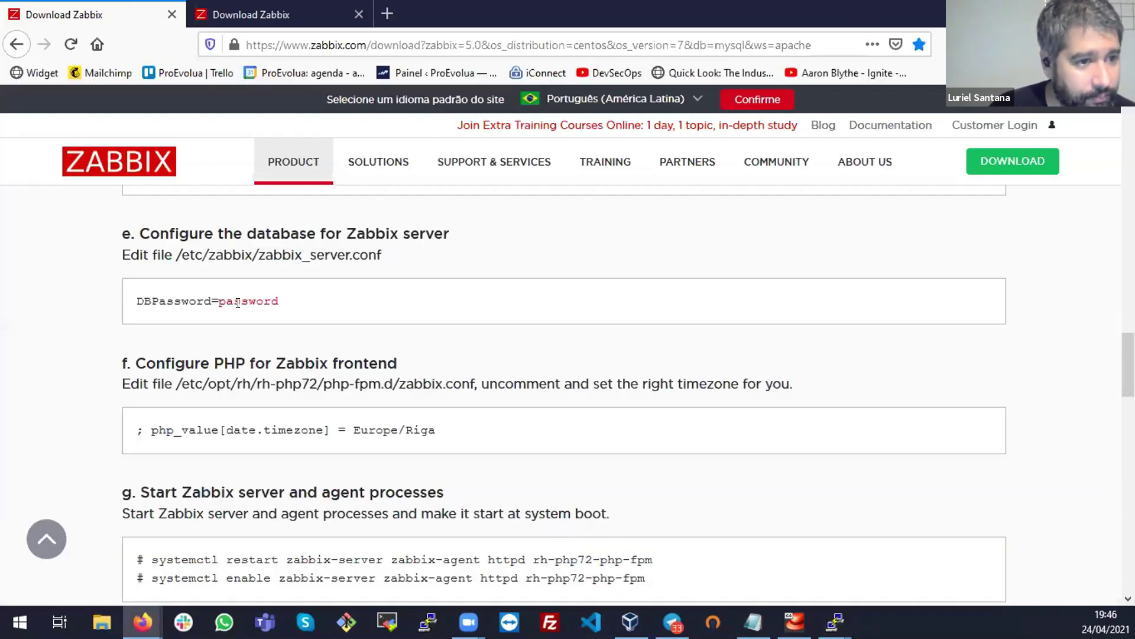
{"action": "key", "text": "alt+Tab"}
{"action": "type", "text": "/DBP"}
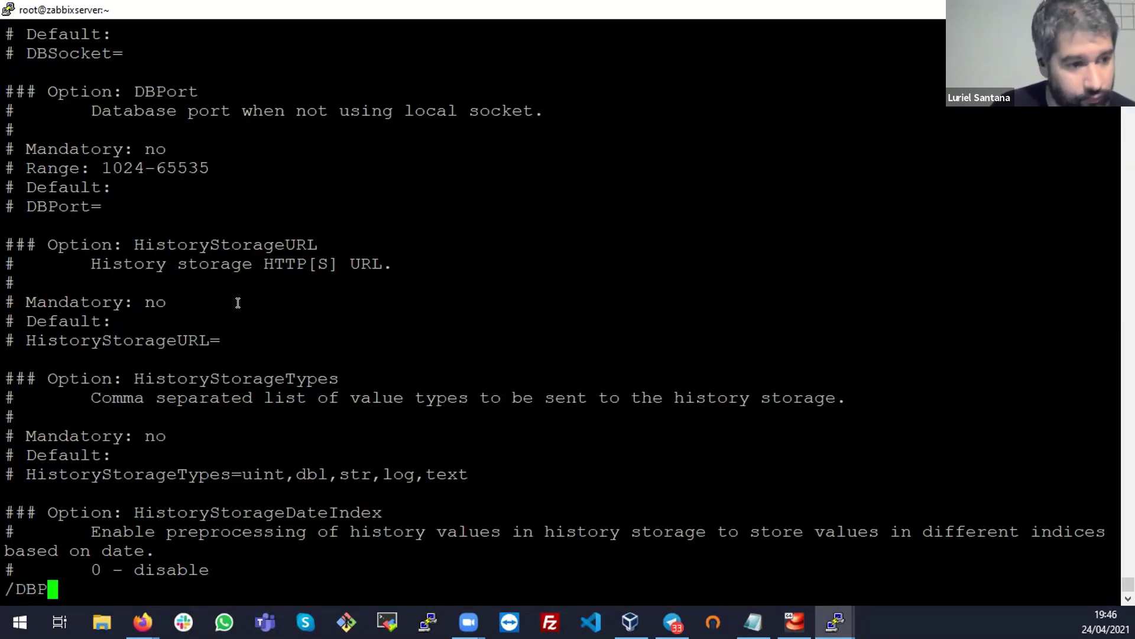
{"action": "type", "text": "assword"}
{"action": "key", "text": "Return"}
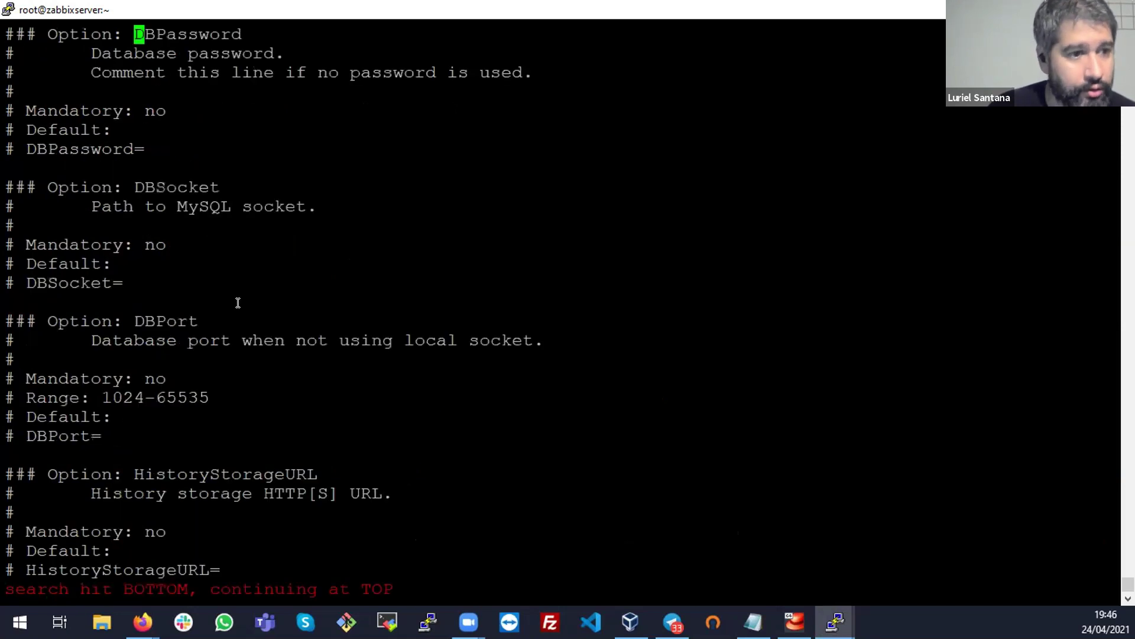
{"action": "key", "text": "Down"}
{"action": "key", "text": "Down"}
{"action": "key", "text": "Down"}
{"action": "key", "text": "Down"}
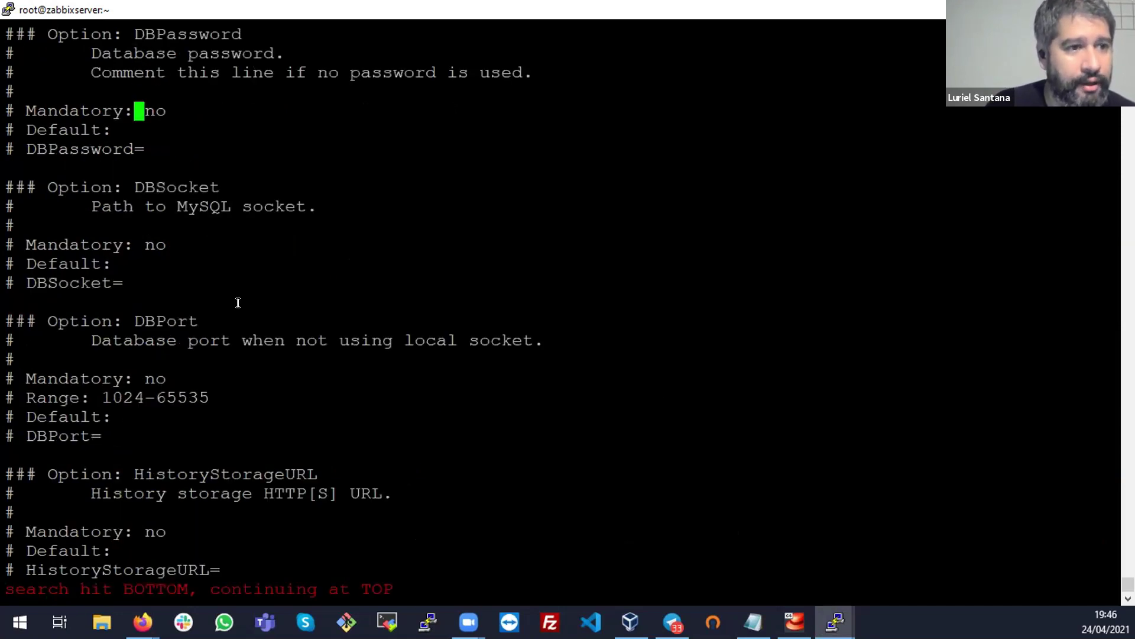
{"action": "key", "text": "Down"}
{"action": "key", "text": "Down"}
{"action": "key", "text": "Left"}
{"action": "key", "text": "Left"}
{"action": "key", "text": "Left"}
{"action": "key", "text": "Left"}
{"action": "key", "text": "Left"}
{"action": "key", "text": "Left"}
{"action": "key", "text": "Left"}
{"action": "key", "text": "Left"}
{"action": "key", "text": "Left"}
{"action": "key", "text": "Left"}
{"action": "key", "text": "Left"}
{"action": "key", "text": "Left"}
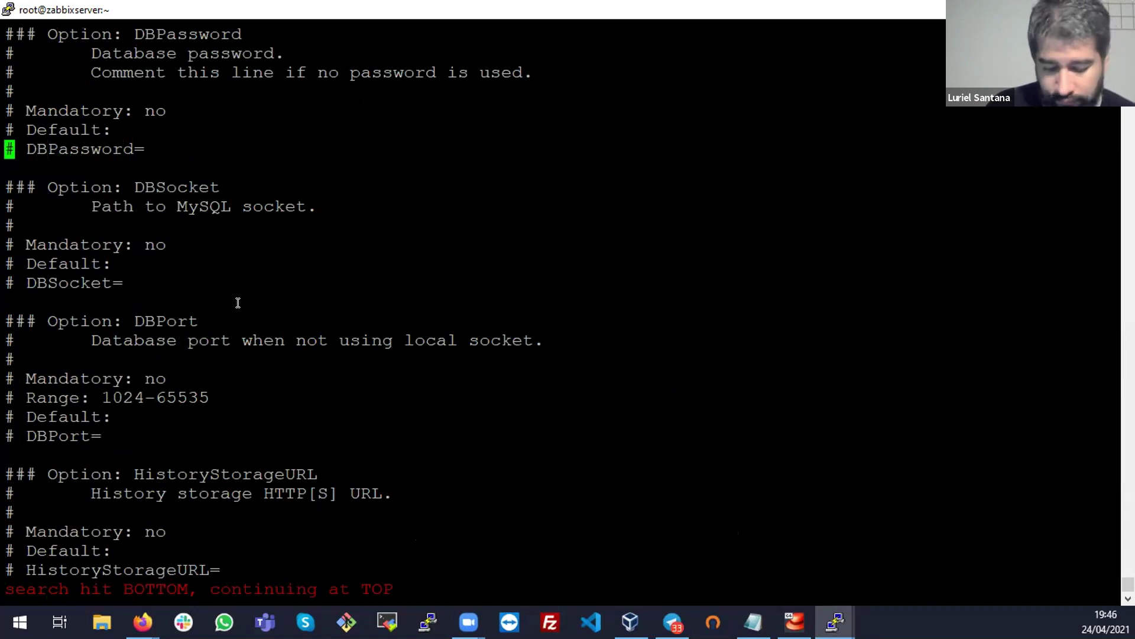
{"action": "type", "text": ":"}
{"action": "key", "text": "Escape"}
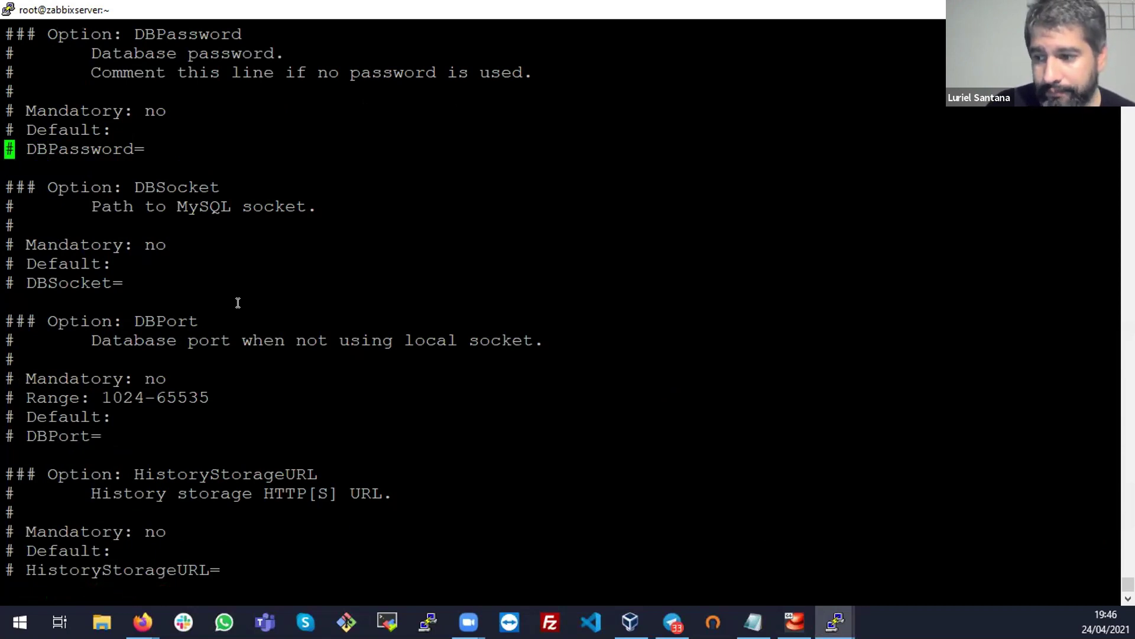
Browse through the database options, then quit vi with :q! without saving
{"action": "key", "text": "Up"}
{"action": "key", "text": "Up"}
{"action": "key", "text": "Up"}
{"action": "key", "text": "Up"}
{"action": "key", "text": "Up"}
{"action": "key", "text": "Up"}
{"action": "key", "text": "Up"}
{"action": "key", "text": "Up"}
{"action": "key", "text": "Up"}
{"action": "key", "text": "Up"}
{"action": "key", "text": "Up"}
{"action": "key", "text": "Up"}
{"action": "key", "text": "Up"}
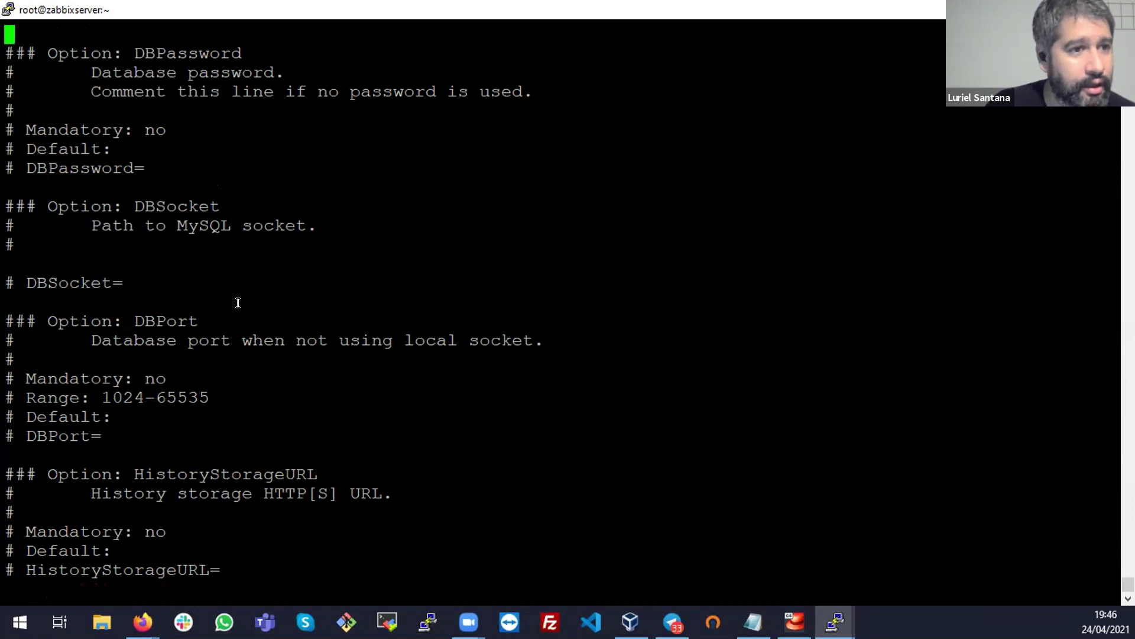
{"action": "key", "text": "Up"}
{"action": "key", "text": "Up"}
{"action": "key", "text": "Up"}
{"action": "key", "text": "Up"}
{"action": "key", "text": "Up"}
{"action": "key", "text": "Up"}
{"action": "key", "text": "Up"}
{"action": "key", "text": "Up"}
{"action": "key", "text": "Up"}
{"action": "key", "text": "Up"}
{"action": "key", "text": "Up"}
{"action": "key", "text": "Up"}
{"action": "key", "text": "Up"}
{"action": "key", "text": "Up"}
{"action": "key", "text": "Up"}
{"action": "key", "text": "Up"}
{"action": "key", "text": "Up"}
{"action": "key", "text": "Up"}
{"action": "key", "text": "Up"}
{"action": "key", "text": "Up"}
{"action": "key", "text": "Up"}
{"action": "key", "text": "Up"}
{"action": "key", "text": "Up"}
{"action": "key", "text": "Up"}
{"action": "key", "text": "Up"}
{"action": "key", "text": "Up"}
{"action": "key", "text": "Up"}
{"action": "key", "text": "Up"}
{"action": "key", "text": "Up"}
{"action": "key", "text": "Up"}
{"action": "key", "text": "Up"}
{"action": "key", "text": "Up"}
{"action": "key", "text": "Up"}
{"action": "key", "text": "Up"}
{"action": "key", "text": "Up"}
{"action": "key", "text": "Up"}
{"action": "key", "text": "Up"}
{"action": "key", "text": "Up"}
{"action": "key", "text": "Up"}
{"action": "key", "text": "Up"}
{"action": "key", "text": "Up"}
{"action": "key", "text": "Up"}
{"action": "key", "text": "Up"}
{"action": "key", "text": "Up"}
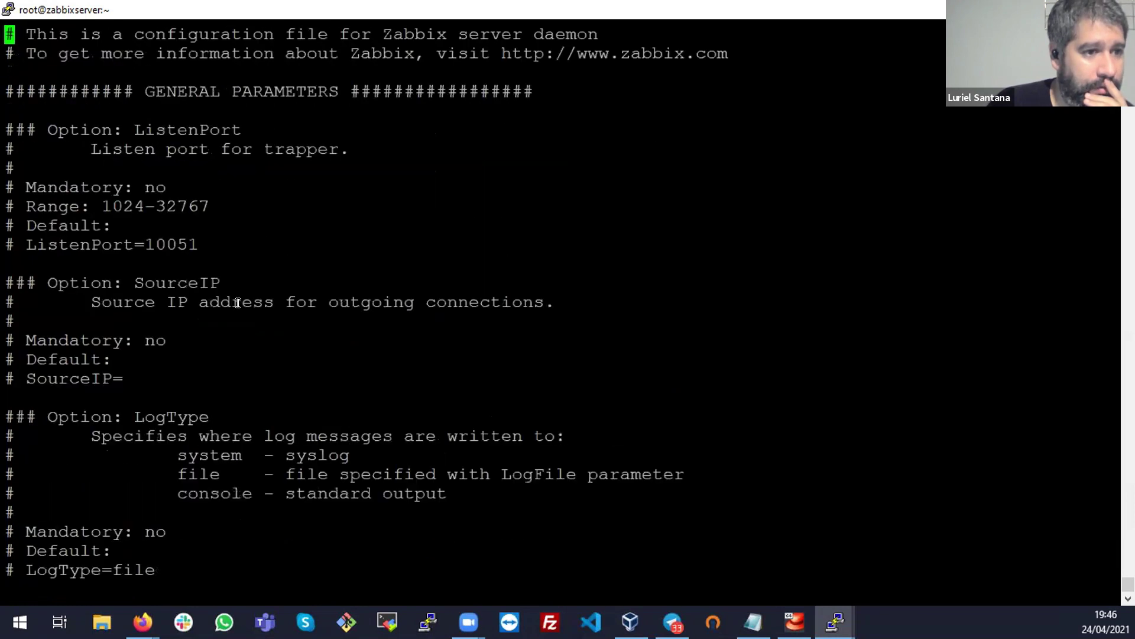
{"action": "key", "text": "Down"}
{"action": "key", "text": "Down"}
{"action": "key", "text": "Down"}
{"action": "key", "text": "Down"}
{"action": "key", "text": "Down"}
{"action": "key", "text": "Down"}
{"action": "key", "text": "Down"}
{"action": "key", "text": "Down"}
{"action": "key", "text": "Down"}
{"action": "key", "text": "Down"}
{"action": "key", "text": "Down"}
{"action": "key", "text": "Down"}
{"action": "key", "text": "Down"}
{"action": "key", "text": "Down"}
{"action": "key", "text": "Down"}
{"action": "key", "text": "Down"}
{"action": "key", "text": "Down"}
{"action": "key", "text": "Down"}
{"action": "key", "text": "Down"}
{"action": "key", "text": "Down"}
{"action": "key", "text": "Down"}
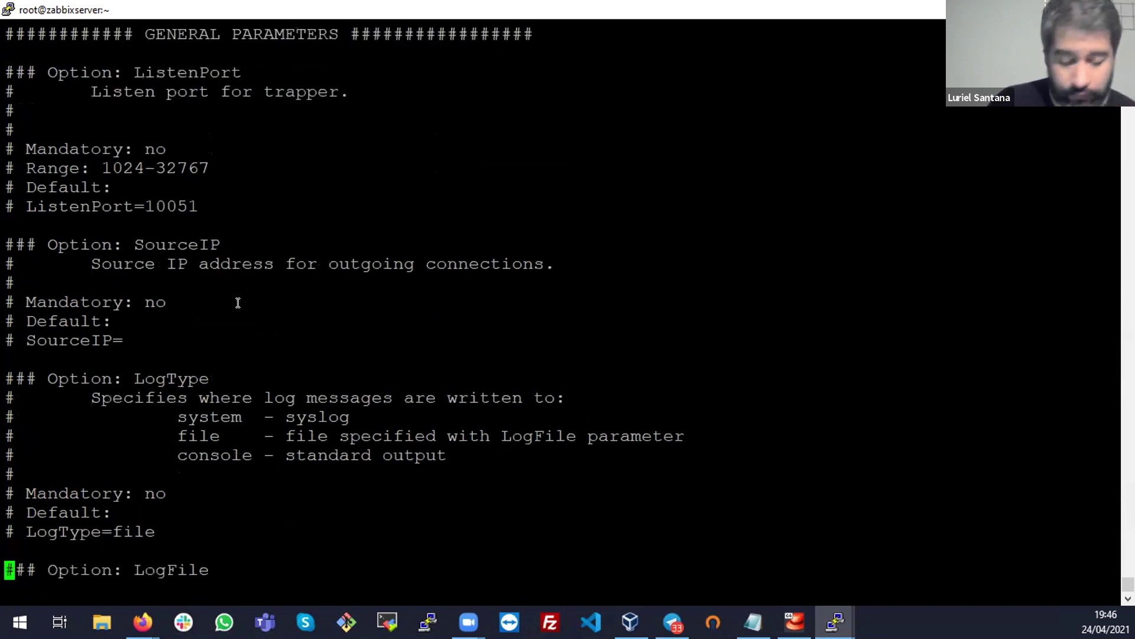
{"action": "key", "text": "Down"}
{"action": "key", "text": "Down"}
{"action": "key", "text": "Down"}
{"action": "key", "text": "Down"}
{"action": "key", "text": "Down"}
{"action": "key", "text": "Down"}
{"action": "key", "text": "Down"}
{"action": "key", "text": "Down"}
{"action": "key", "text": "Down"}
{"action": "key", "text": "Down"}
{"action": "key", "text": "Down"}
{"action": "key", "text": "Down"}
{"action": "key", "text": "Down"}
{"action": "key", "text": "Down"}
{"action": "key", "text": "Down"}
{"action": "key", "text": "Down"}
{"action": "key", "text": "Down"}
{"action": "key", "text": "Down"}
{"action": "key", "text": "Down"}
{"action": "key", "text": "Down"}
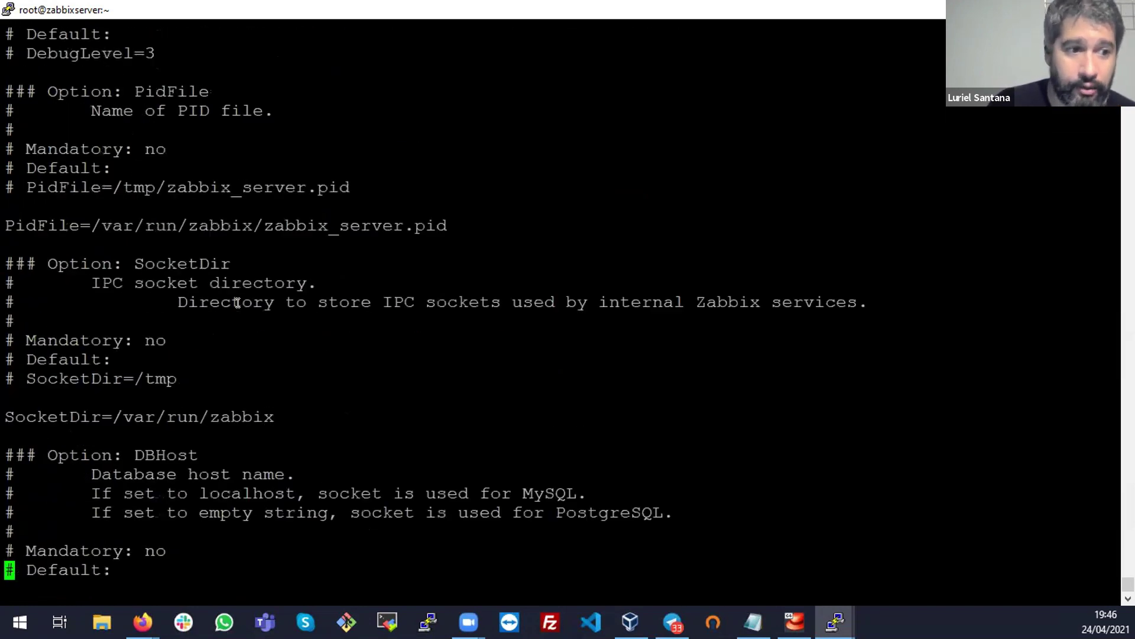
{"action": "key", "text": "Down"}
{"action": "key", "text": "Down"}
{"action": "key", "text": "Down"}
{"action": "key", "text": "Down"}
{"action": "key", "text": "Down"}
{"action": "key", "text": "Down"}
{"action": "key", "text": "Down"}
{"action": "key", "text": "Down"}
{"action": "key", "text": "Down"}
{"action": "key", "text": "Down"}
{"action": "key", "text": "Down"}
{"action": "key", "text": "Down"}
{"action": "key", "text": "Down"}
{"action": "key", "text": "Down"}
{"action": "key", "text": "Down"}
{"action": "key", "text": "Down"}
{"action": "key", "text": "Down"}
{"action": "key", "text": "Down"}
{"action": "key", "text": "Down"}
{"action": "key", "text": "Down"}
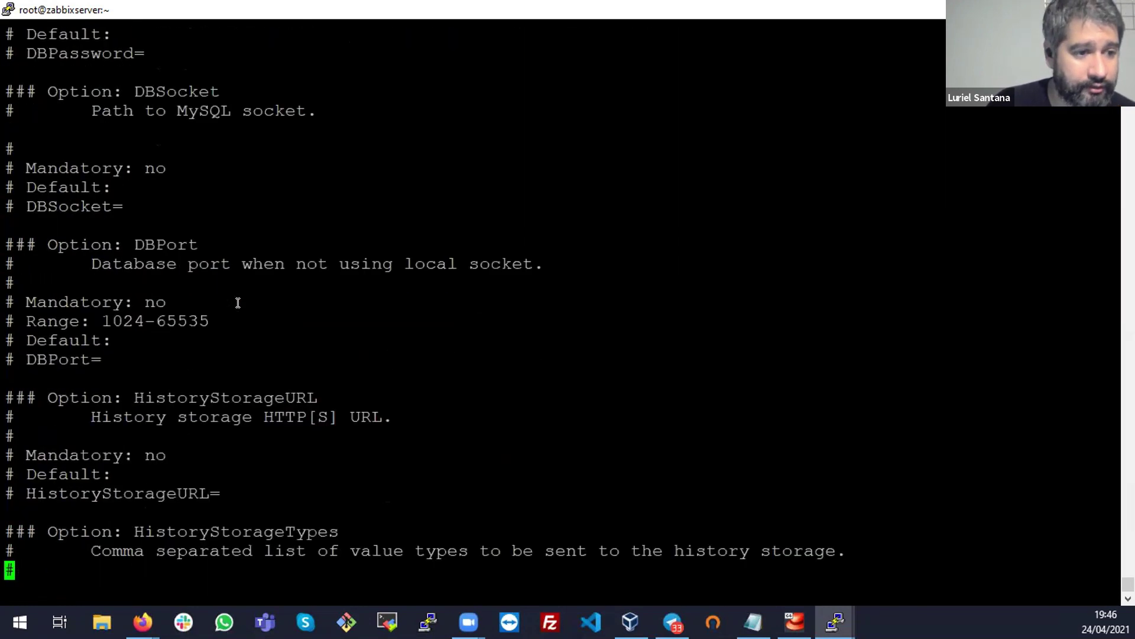
{"action": "key", "text": "Down"}
{"action": "key", "text": "Down"}
{"action": "key", "text": "Down"}
{"action": "key", "text": "Down"}
{"action": "key", "text": "Down"}
{"action": "key", "text": "Down"}
{"action": "key", "text": "Down"}
{"action": "key", "text": "Down"}
{"action": "key", "text": "Down"}
{"action": "key", "text": "Down"}
{"action": "key", "text": "Down"}
{"action": "key", "text": "Down"}
{"action": "key", "text": "Down"}
{"action": "key", "text": "Down"}
{"action": "key", "text": "Down"}
{"action": "key", "text": "Down"}
{"action": "key", "text": "Down"}
{"action": "key", "text": "Down"}
{"action": "key", "text": "Down"}
{"action": "key", "text": "Down"}
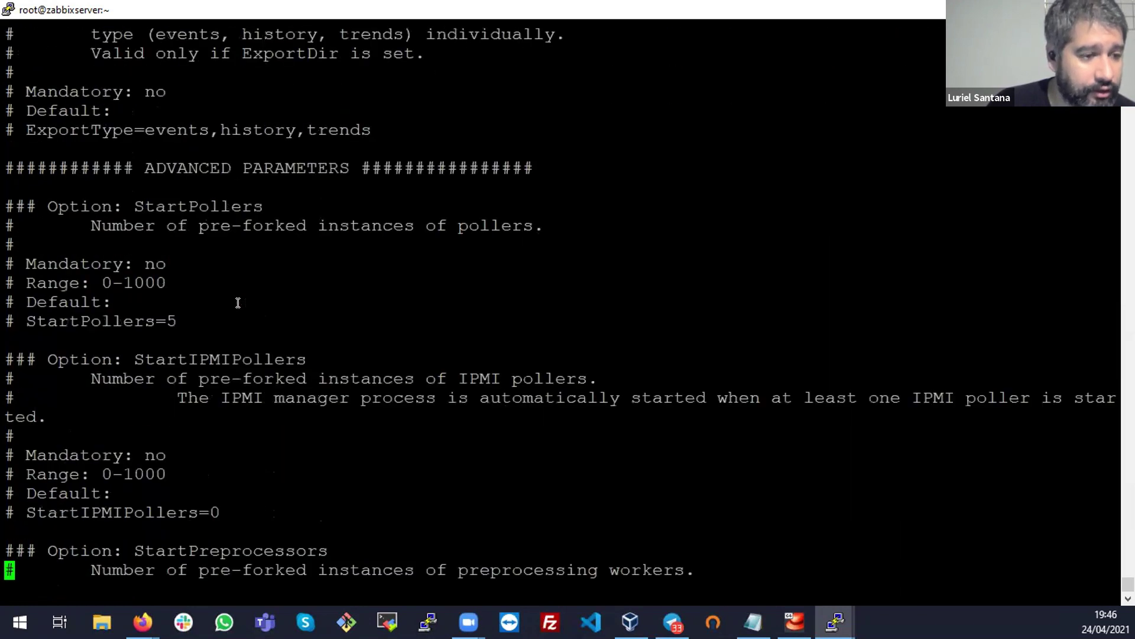
{"action": "key", "text": "Down"}
{"action": "key", "text": "Down"}
{"action": "key", "text": "Down"}
{"action": "key", "text": "Down"}
{"action": "key", "text": "Down"}
{"action": "key", "text": "Down"}
{"action": "key", "text": "Down"}
{"action": "key", "text": "Down"}
{"action": "key", "text": "Down"}
{"action": "key", "text": "Down"}
{"action": "key", "text": "Down"}
{"action": "key", "text": "Down"}
{"action": "key", "text": "Down"}
{"action": "key", "text": "Down"}
{"action": "key", "text": "Down"}
{"action": "key", "text": "Down"}
{"action": "key", "text": "Down"}
{"action": "key", "text": "Down"}
{"action": "key", "text": "Down"}
{"action": "key", "text": "Down"}
{"action": "type", "text": ":q!"}
{"action": "key", "text": "Return"}
Change into /etc/zabbix and list its files, spotting zabbix_server.conf
{"action": "key", "text": "alt+Tab"}
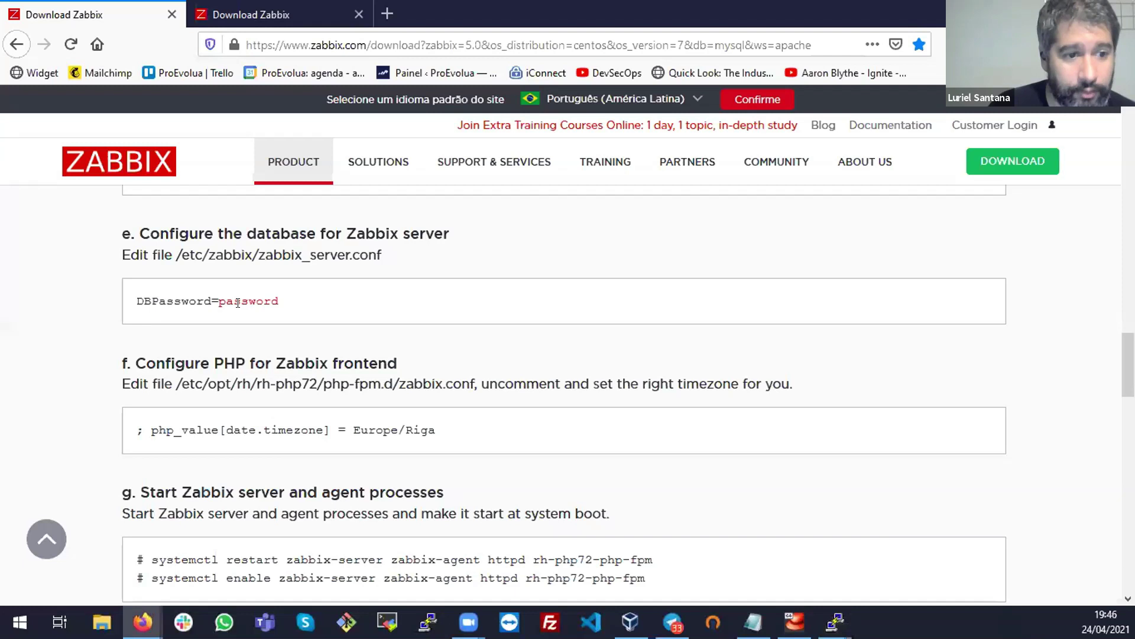
{"action": "double_click", "coordinate": [299, 256]}
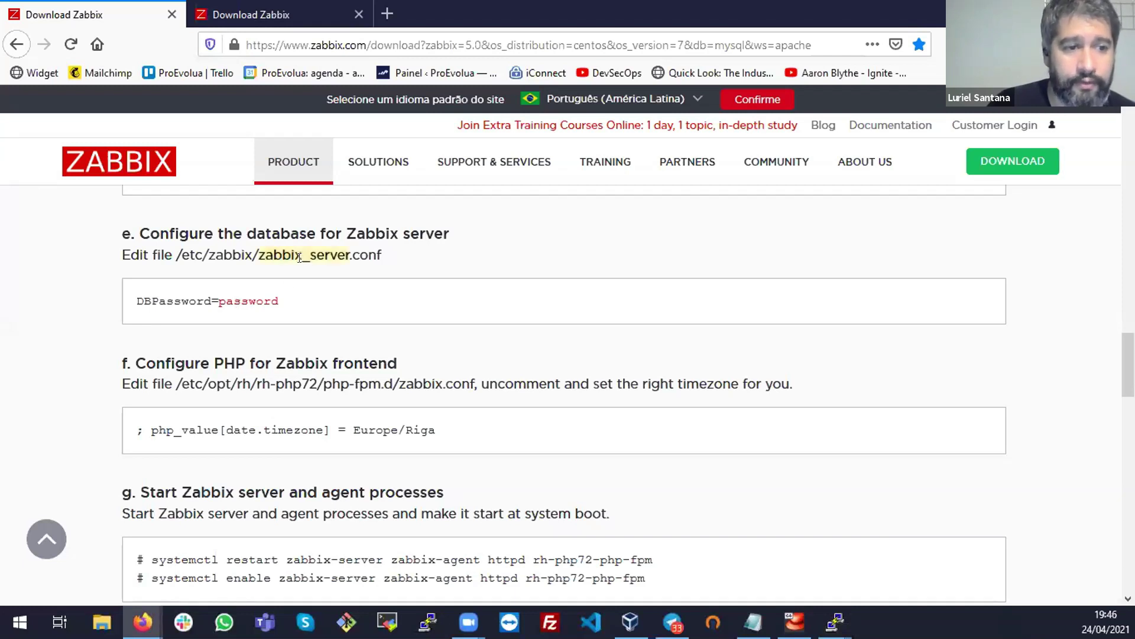
{"action": "key", "text": "alt+Tab"}
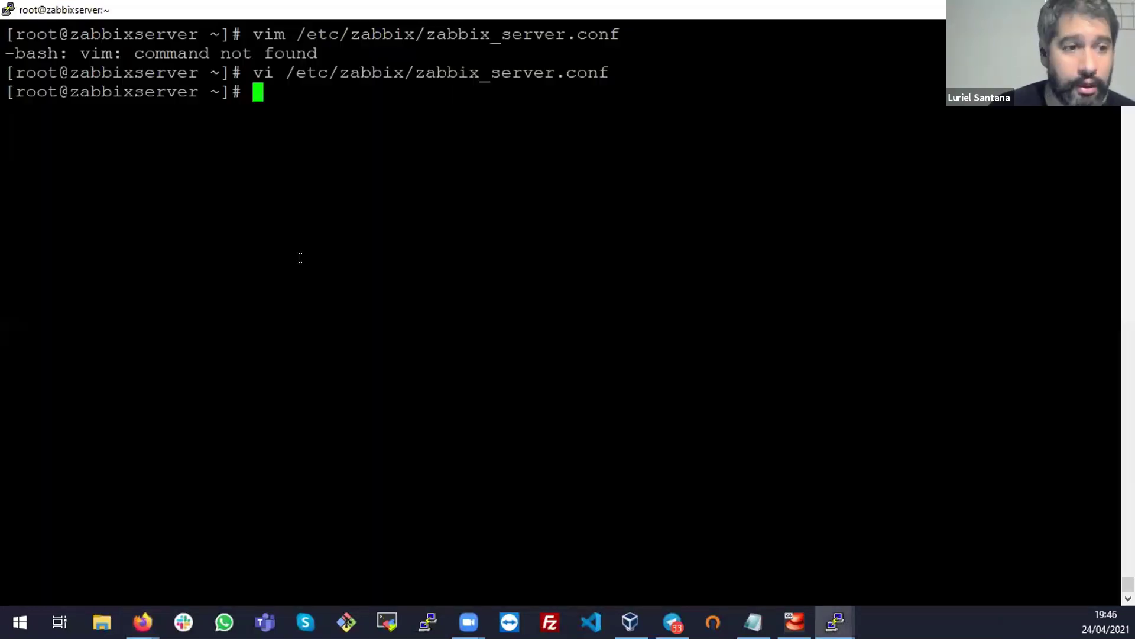
{"action": "type", "text": "cd /etc/za"}
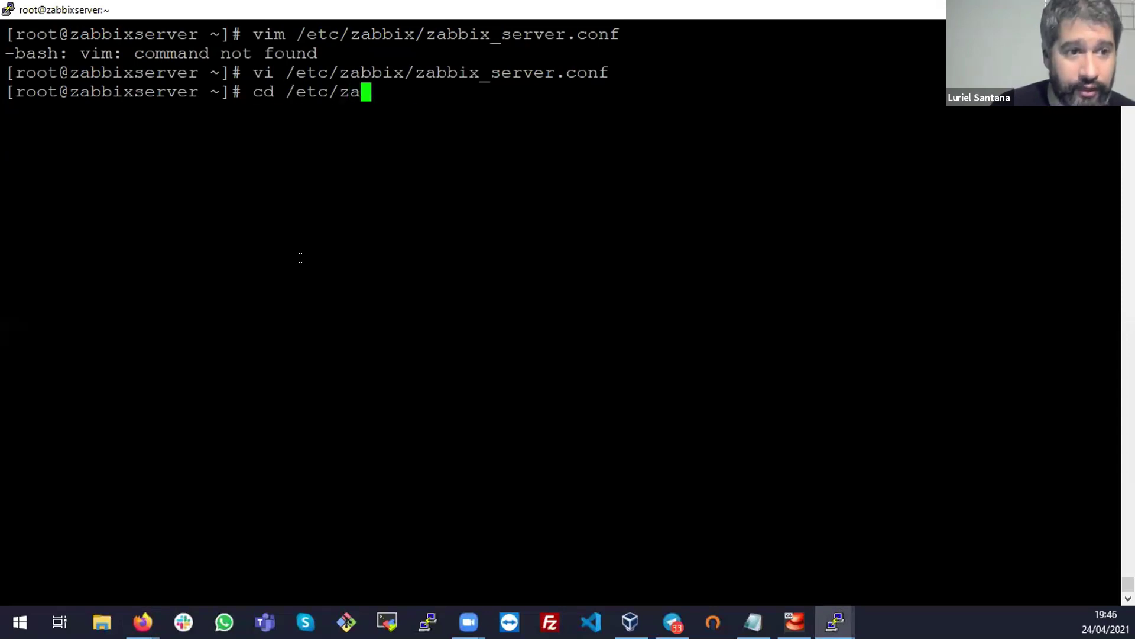
{"action": "key", "text": "Tab"}
{"action": "key", "text": "Return"}
{"action": "type", "text": "ls"}
{"action": "key", "text": "Return"}
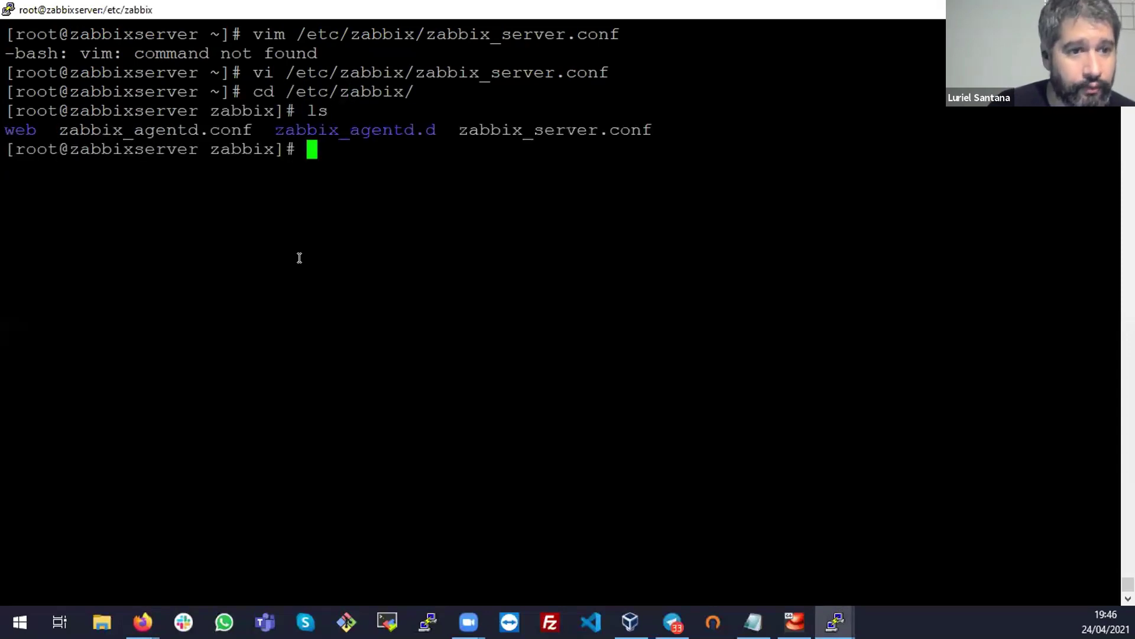
{"action": "double_click", "coordinate": [553, 128]}
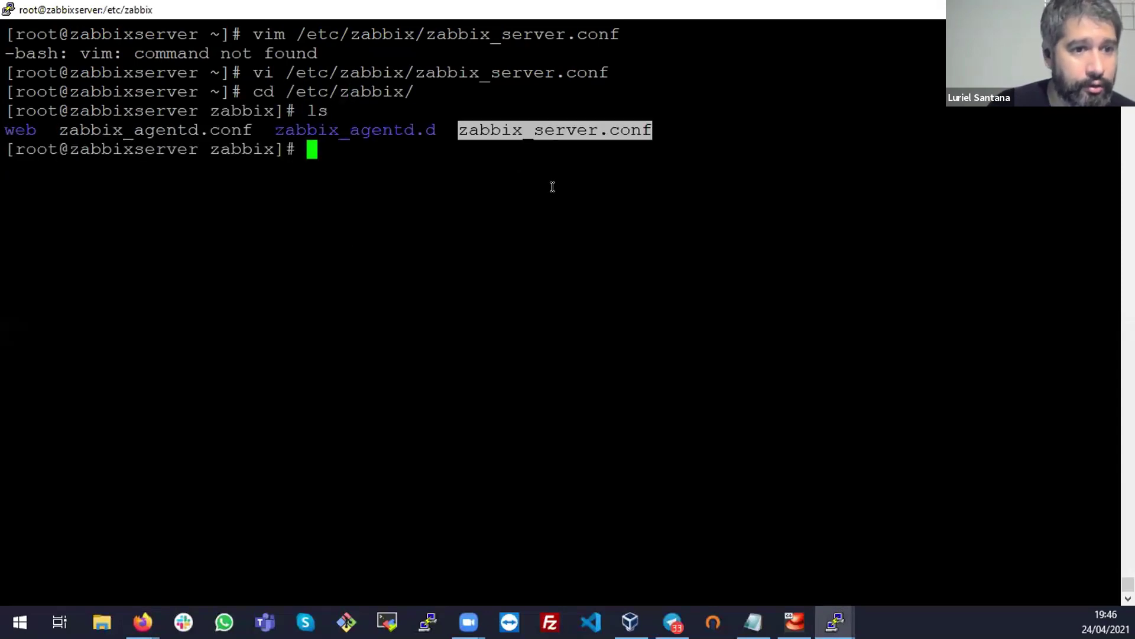
{"action": "left_click", "coordinate": [552, 186]}
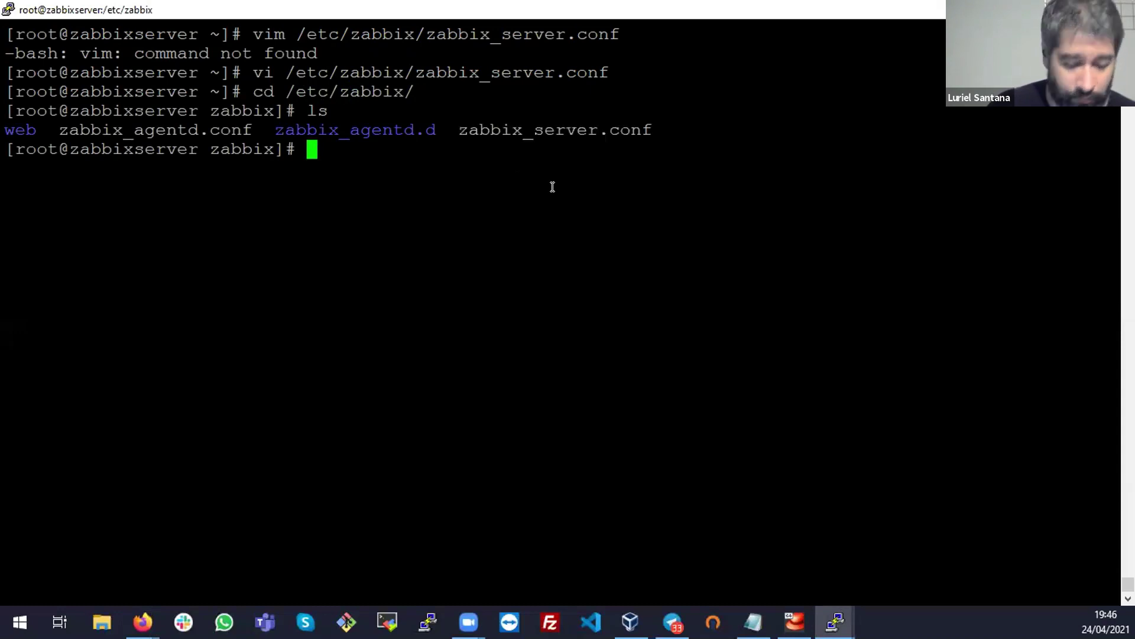
Reopen zabbix_server.conf in vi and jump to the DBPassword option
{"action": "type", "text": "vim"}
{"action": "key", "text": "BackSpace"}
{"action": "type", "text": "zabbix_"}
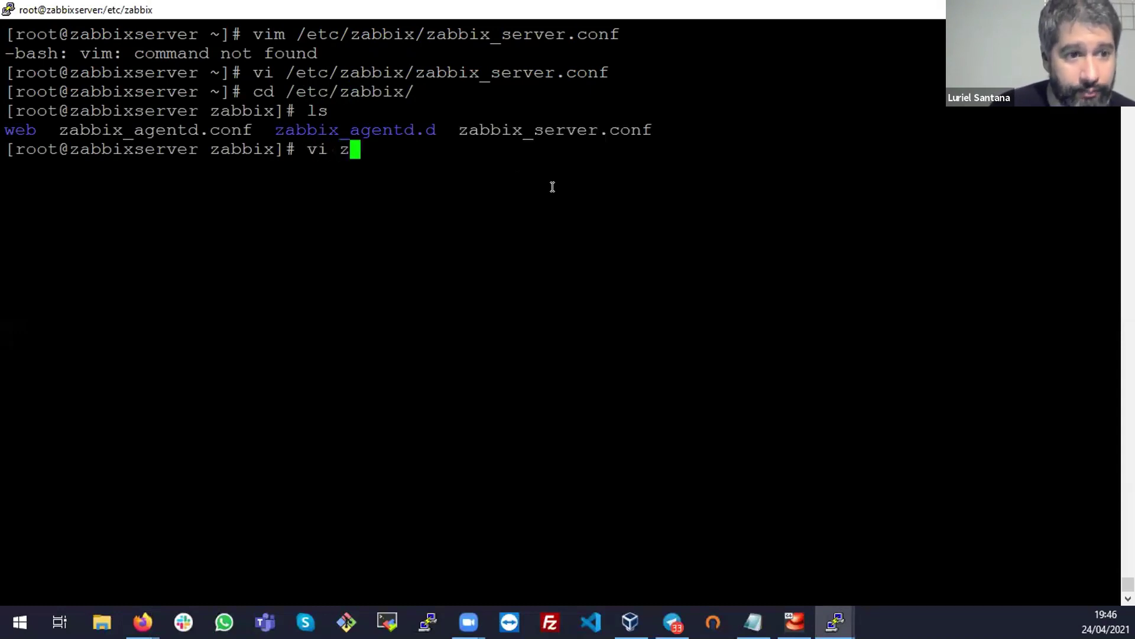
{"action": "type", "text": "s"}
{"action": "key", "text": "Tab"}
{"action": "key", "text": "Return"}
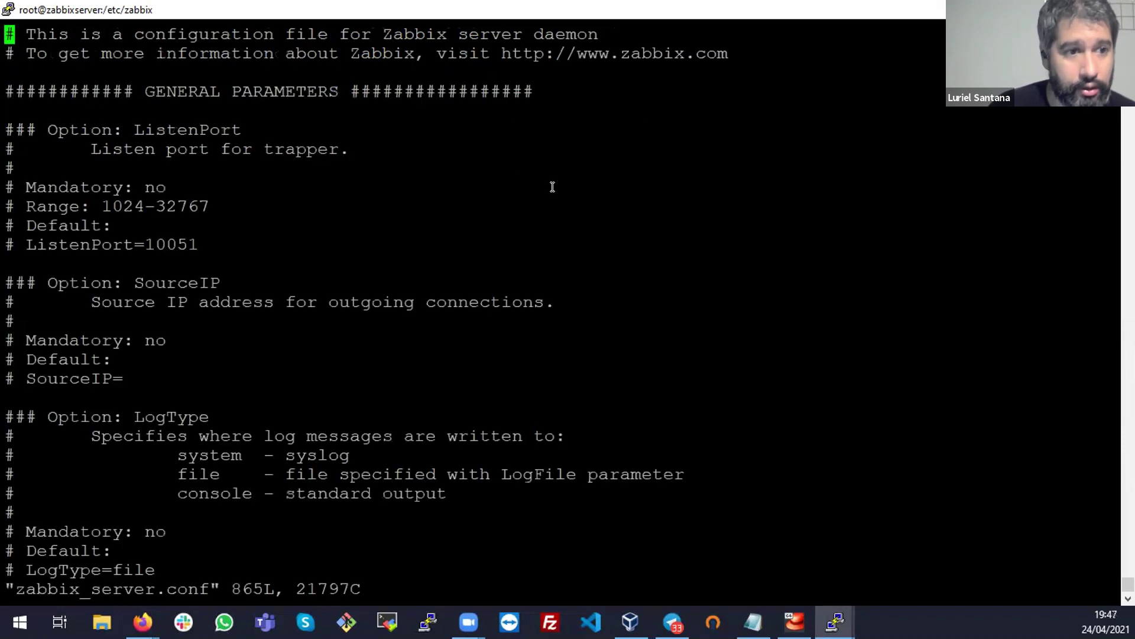
{"action": "type", "text": "/D"}
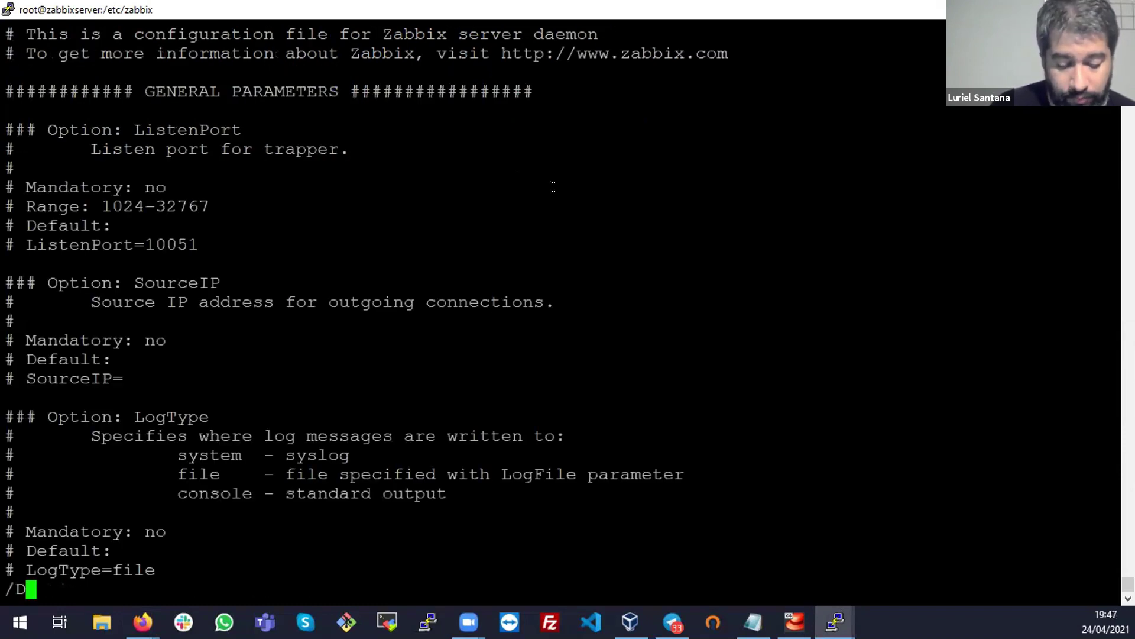
{"action": "type", "text": "BPassword"}
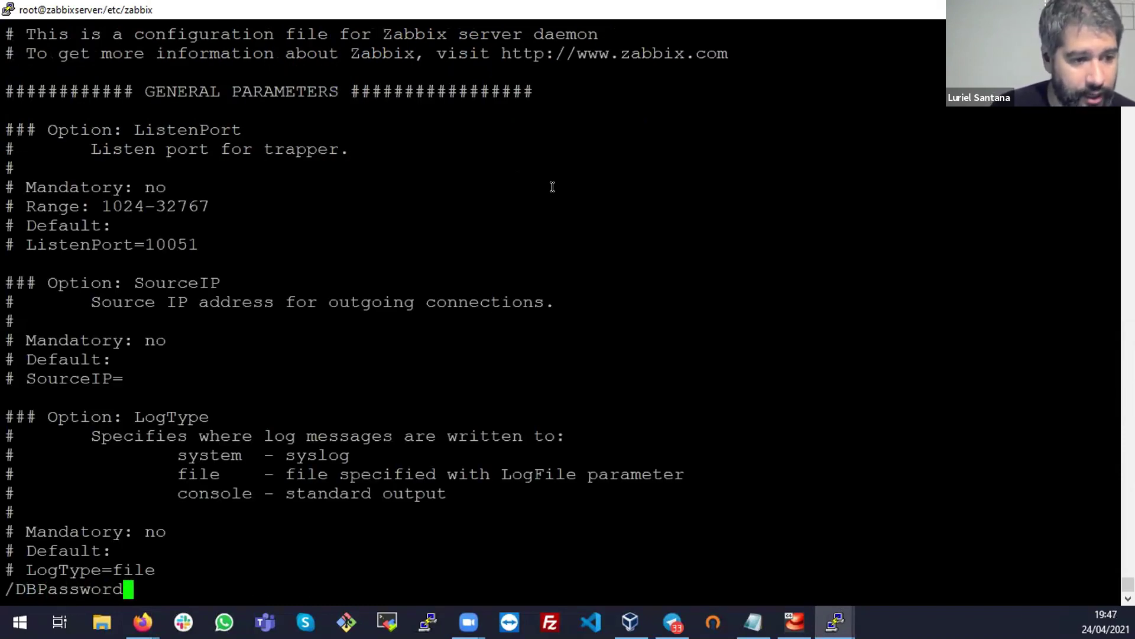
{"action": "key", "text": "Return"}
Uncomment DBPassword, enter the database password after =, and save with :wq
{"action": "key", "text": "Down"}
{"action": "key", "text": "Down"}
{"action": "key", "text": "Down"}
{"action": "key", "text": "Down"}
{"action": "key", "text": "Down"}
{"action": "key", "text": "Down"}
{"action": "key", "text": "Left"}
{"action": "key", "text": "Left"}
{"action": "key", "text": "Left"}
{"action": "key", "text": "Left"}
{"action": "key", "text": "Left"}
{"action": "key", "text": "Left"}
{"action": "key", "text": "Left"}
{"action": "key", "text": "Left"}
{"action": "key", "text": "Left"}
{"action": "key", "text": "Left"}
{"action": "key", "text": "Left"}
{"action": "key", "text": "Left"}
{"action": "key", "text": "x"}
{"action": "key", "text": "x"}
{"action": "key", "text": "Right"}
{"action": "key", "text": "Right"}
{"action": "key", "text": "Right"}
{"action": "key", "text": "Right"}
{"action": "key", "text": "Right"}
{"action": "key", "text": "Right"}
{"action": "key", "text": "Right"}
{"action": "key", "text": "Right"}
{"action": "key", "text": "Right"}
{"action": "key", "text": "Right"}
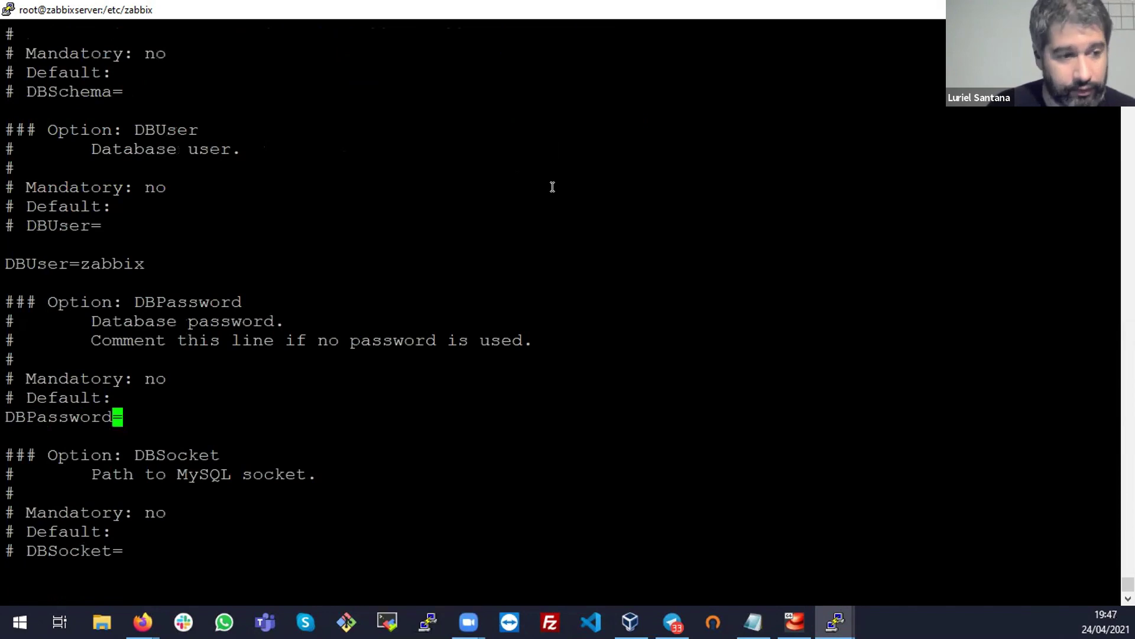
{"action": "key", "text": "Escape"}
{"action": "type", "text": ":wq!"}
{"action": "key", "text": "Return"}
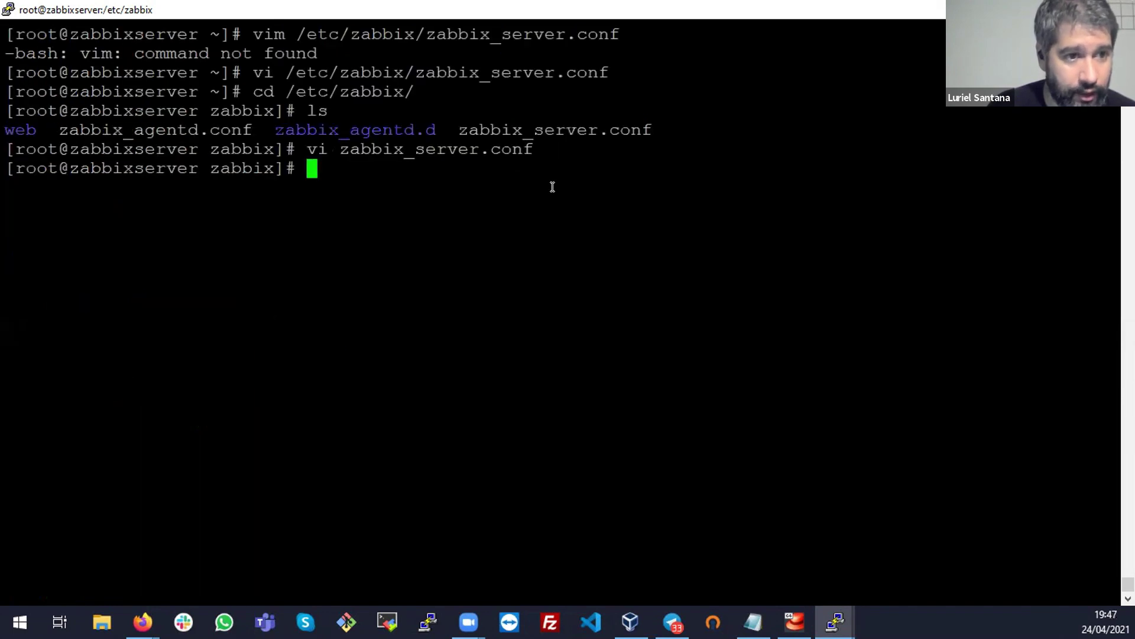
{"action": "key", "text": "alt+Tab"}
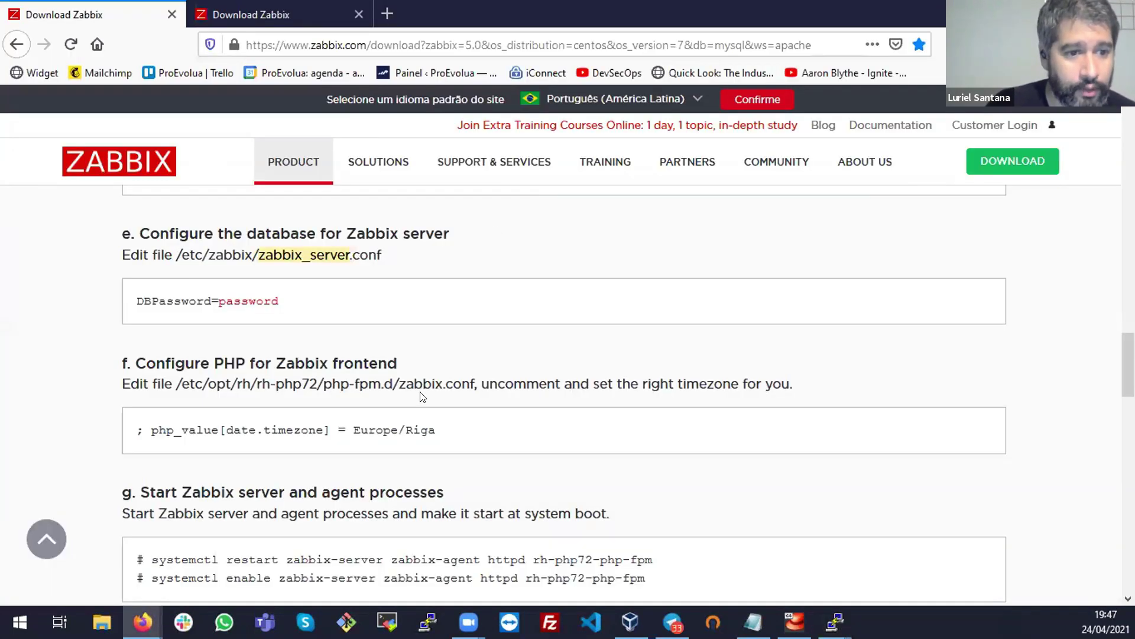
Open /etc/opt/rh/rh-php72/php-fpm.d/zabbix.conf in vi using the path copied from the guide
{"action": "left_click_drag", "start_coordinate": [475, 383], "coordinate": [172, 382]}
{"action": "key", "text": "super+c"}
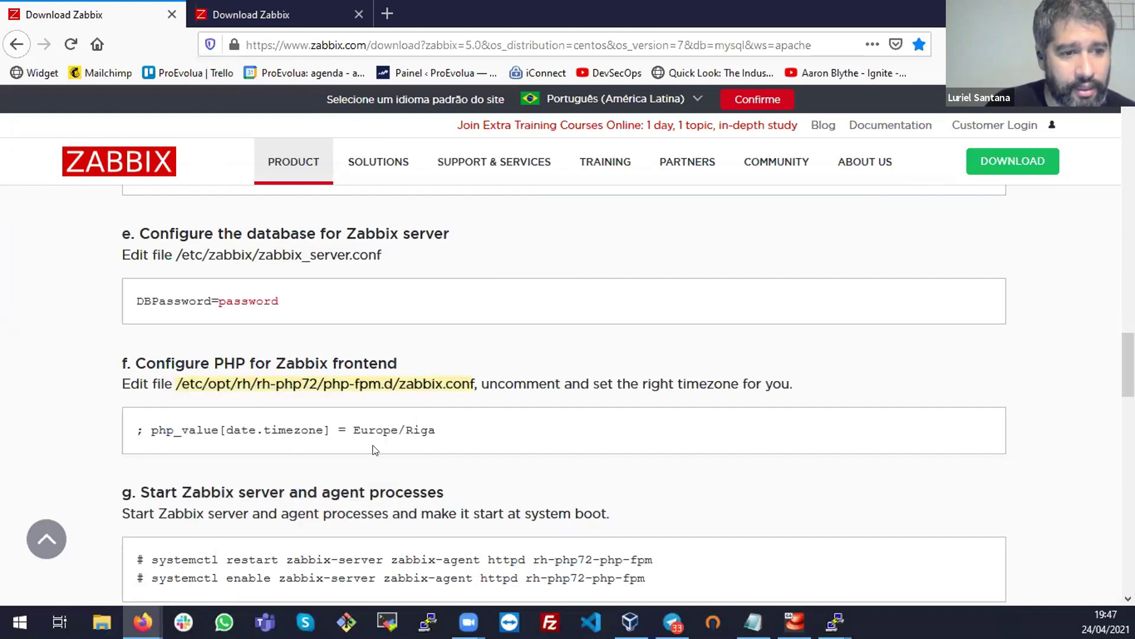
{"action": "key", "text": "alt+Tab"}
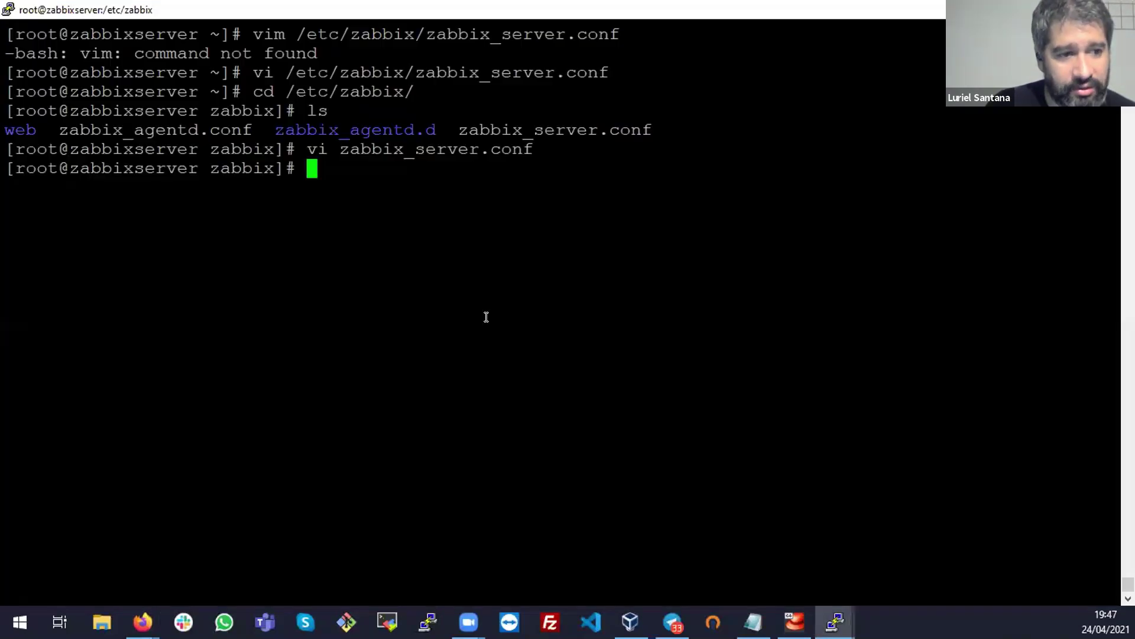
{"action": "type", "text": "vi"}
{"action": "right_click", "coordinate": [486, 316]}
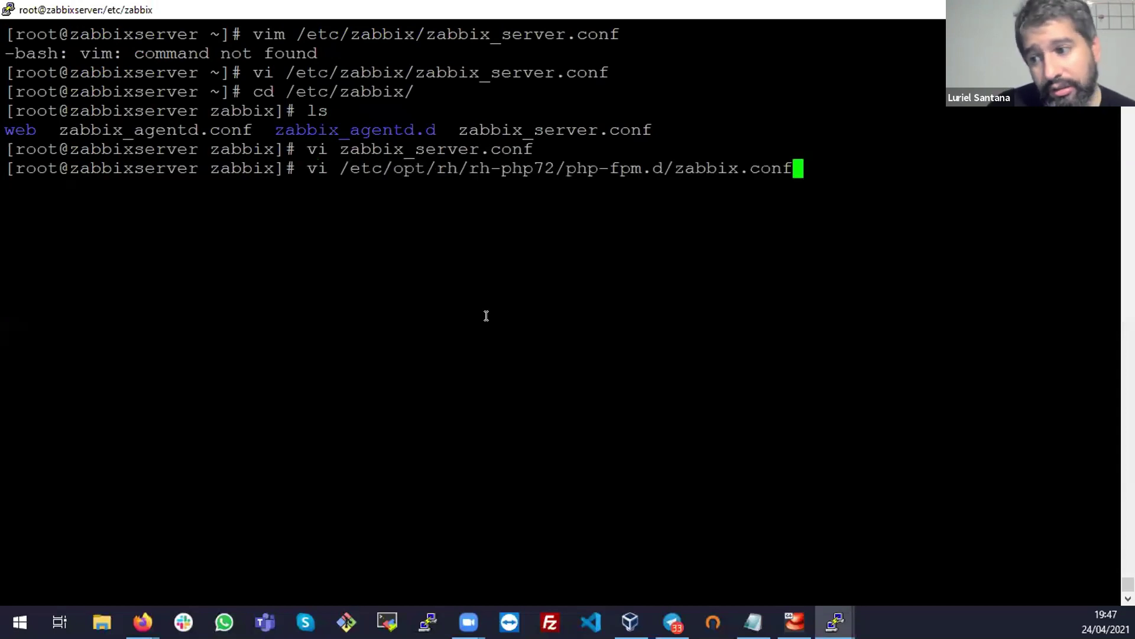
{"action": "key", "text": "Return"}
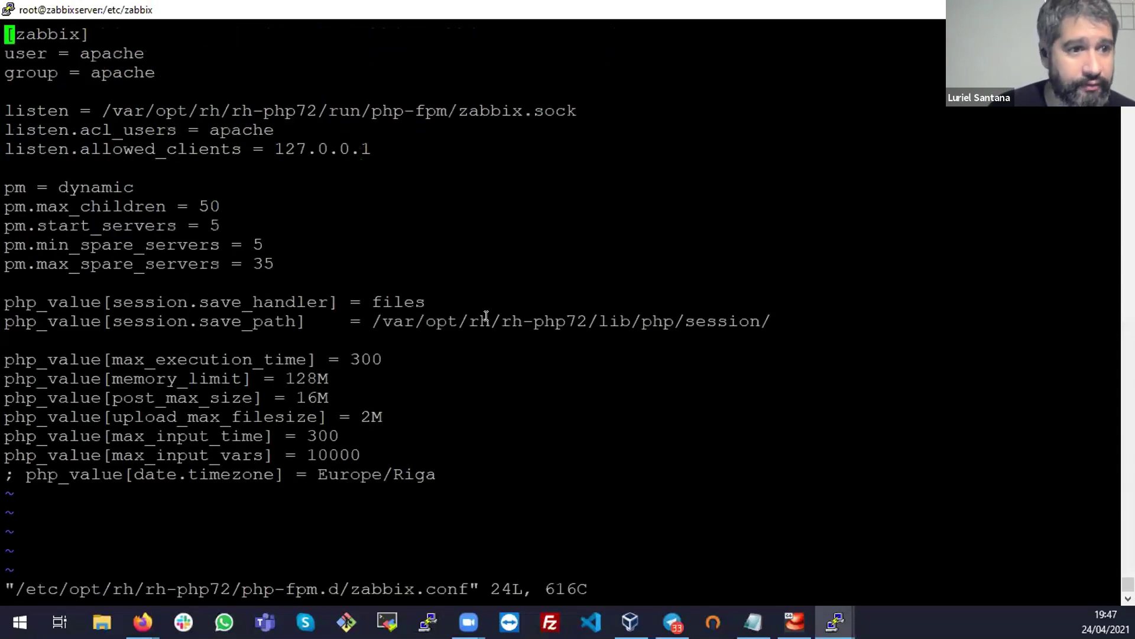
Uncomment the date.timezone line by deleting its leading semicolon
{"action": "key", "text": "Down"}
{"action": "key", "text": "Down"}
{"action": "key", "text": "Down"}
{"action": "key", "text": "Down"}
{"action": "key", "text": "Down"}
{"action": "key", "text": "Down"}
{"action": "key", "text": "Down"}
{"action": "key", "text": "Down"}
{"action": "key", "text": "Down"}
{"action": "key", "text": "Down"}
{"action": "key", "text": "Down"}
{"action": "key", "text": "Down"}
{"action": "key", "text": "Down"}
{"action": "key", "text": "Down"}
{"action": "key", "text": "Down"}
{"action": "key", "text": "Down"}
{"action": "key", "text": "Down"}
{"action": "key", "text": "Down"}
{"action": "key", "text": "Down"}
{"action": "key", "text": "Down"}
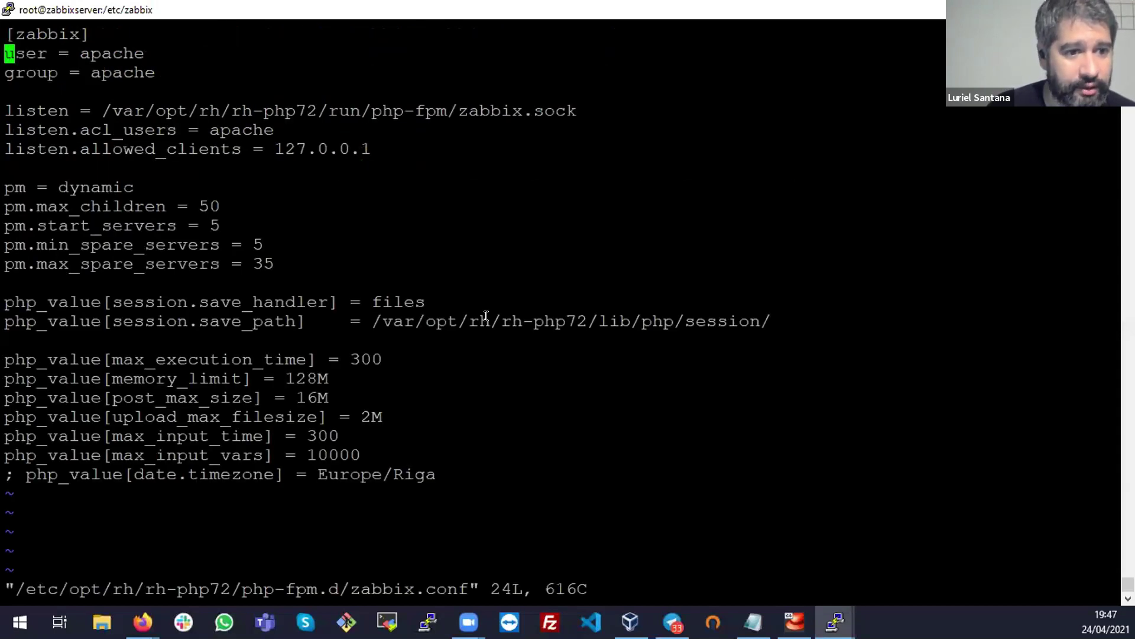
{"action": "key", "text": "Right"}
{"action": "key", "text": "Left"}
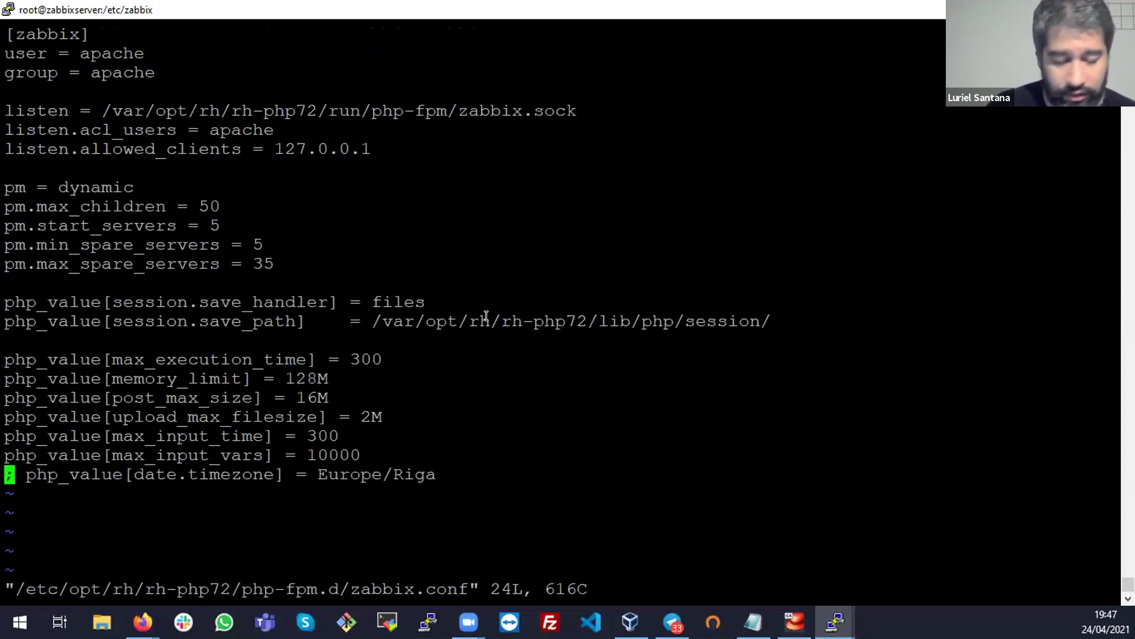
{"action": "key", "text": "x"}
{"action": "key", "text": "x"}
{"action": "key", "text": "Right"}
{"action": "key", "text": "Right"}
{"action": "key", "text": "Right"}
{"action": "key", "text": "Right"}
{"action": "key", "text": "Right"}
{"action": "key", "text": "Right"}
{"action": "key", "text": "Right"}
{"action": "key", "text": "Right"}
{"action": "key", "text": "Right"}
{"action": "key", "text": "Right"}
{"action": "key", "text": "Right"}
{"action": "key", "text": "Right"}
{"action": "key", "text": "Right"}
{"action": "key", "text": "Right"}
{"action": "key", "text": "Right"}
{"action": "key", "text": "Right"}
{"action": "key", "text": "Right"}
{"action": "key", "text": "Right"}
{"action": "key", "text": "Right"}
{"action": "key", "text": "Right"}
{"action": "key", "text": "Right"}
Change the timezone from Europe/Riga to America/Bahia and save with :wq!
{"action": "key", "text": "i"}
{"action": "key", "text": "BackSpace"}
{"action": "key", "text": "BackSpace"}
{"action": "key", "text": "BackSpace"}
{"action": "key", "text": "BackSpace"}
{"action": "key", "text": "BackSpace"}
{"action": "key", "text": "BackSpace"}
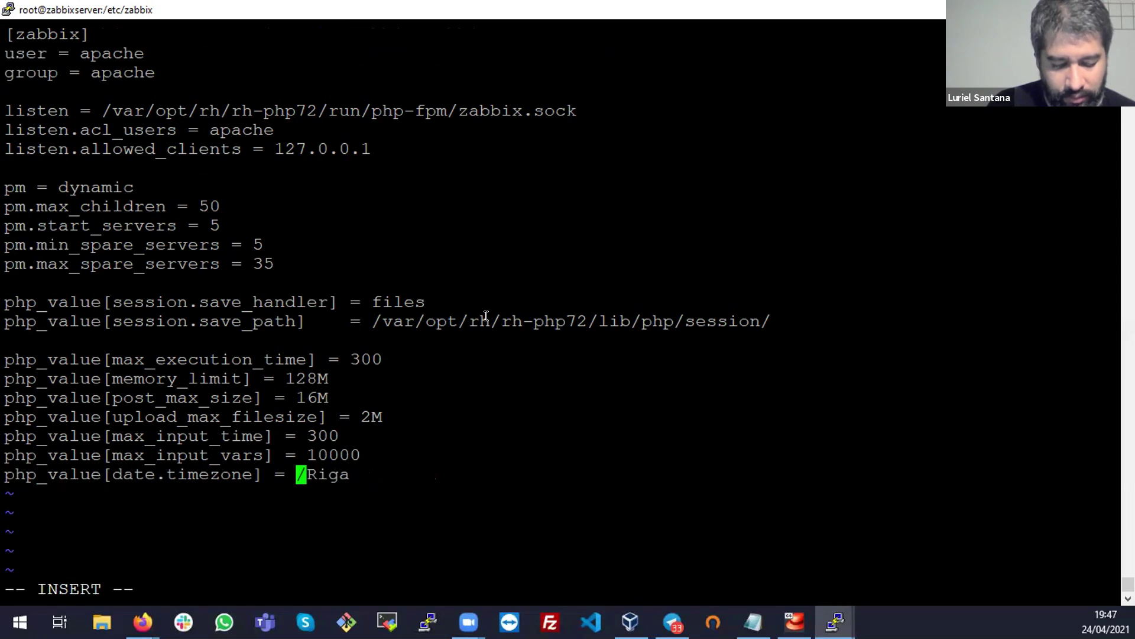
{"action": "type", "text": "America"}
{"action": "key", "text": "Right"}
{"action": "key", "text": "Right"}
{"action": "key", "text": "Right"}
{"action": "key", "text": "Right"}
{"action": "key", "text": "BackSpace"}
{"action": "key", "text": "Delete"}
{"action": "key", "text": "BackSpace"}
{"action": "key", "text": "BackSpace"}
{"action": "type", "text": "Bahia"}
{"action": "key", "text": "Escape"}
{"action": "type", "text": ":wq!"}
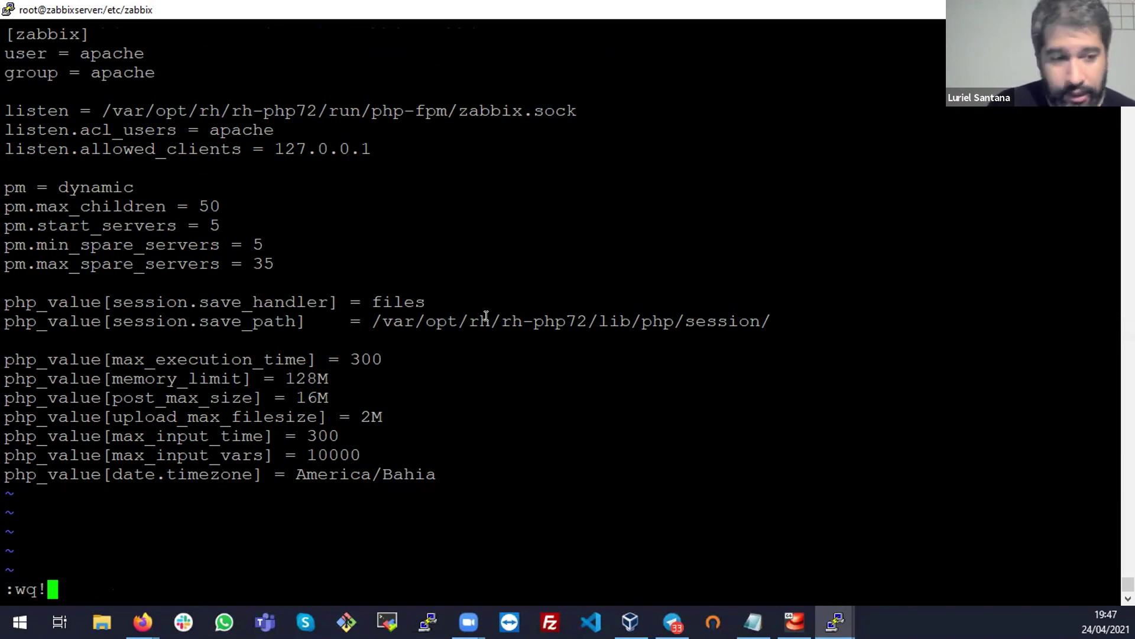
{"action": "key", "text": "Return"}
{"action": "key", "text": "alt+Tab"}
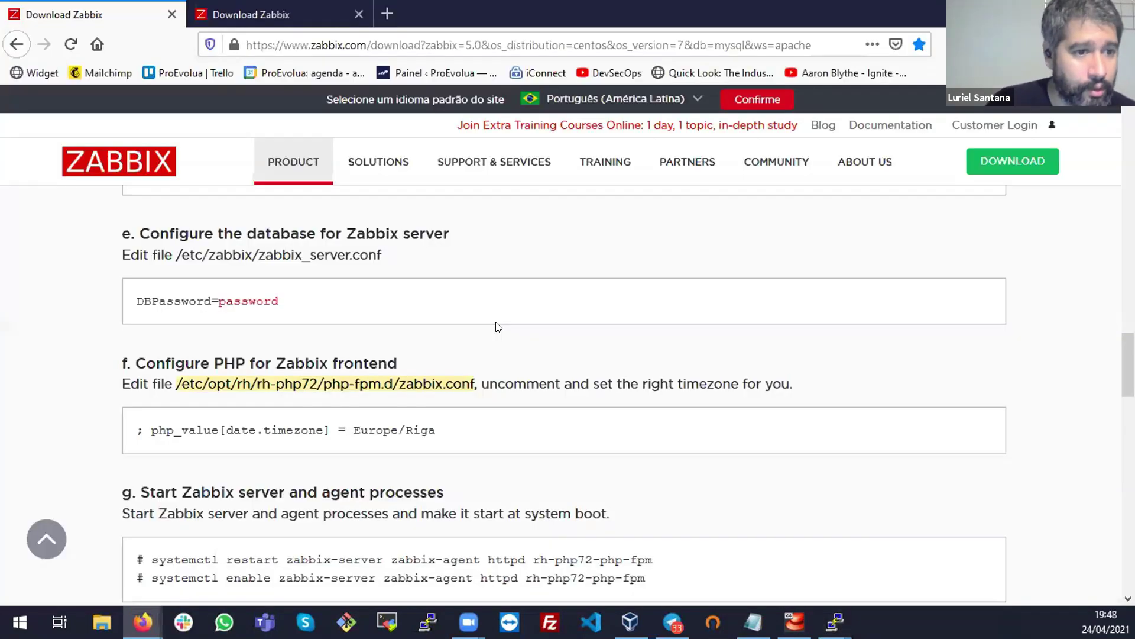
Search Google for 'php locatime America/Bahia' in a new Firefox tab
{"action": "left_click", "coordinate": [392, 6]}
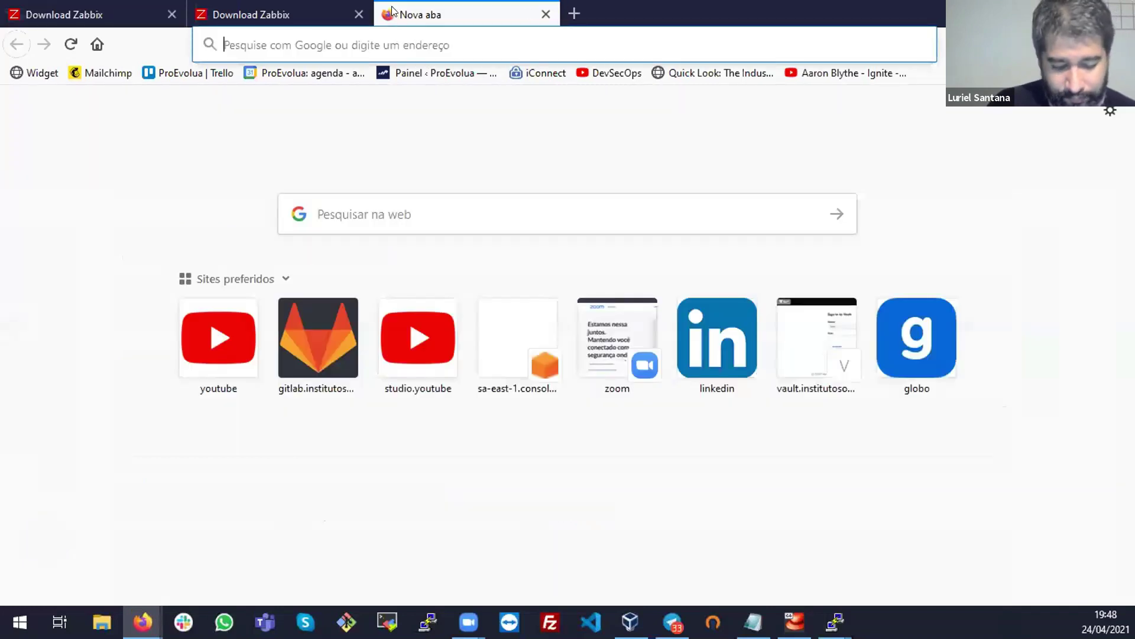
{"action": "type", "text": "php locatim"}
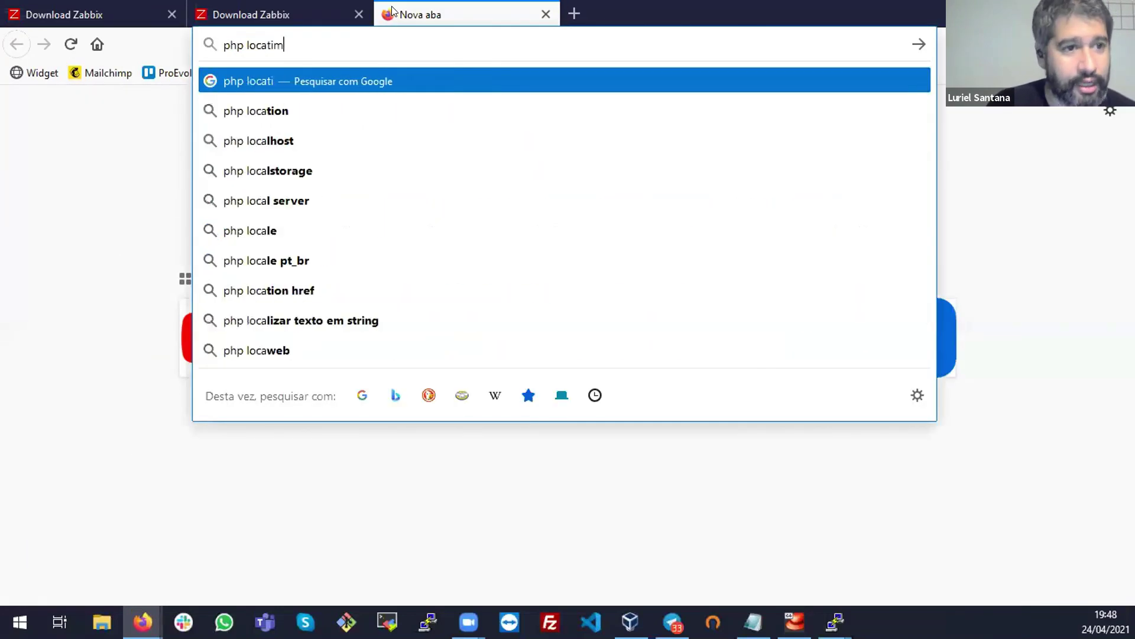
{"action": "type", "text": "e Afm"}
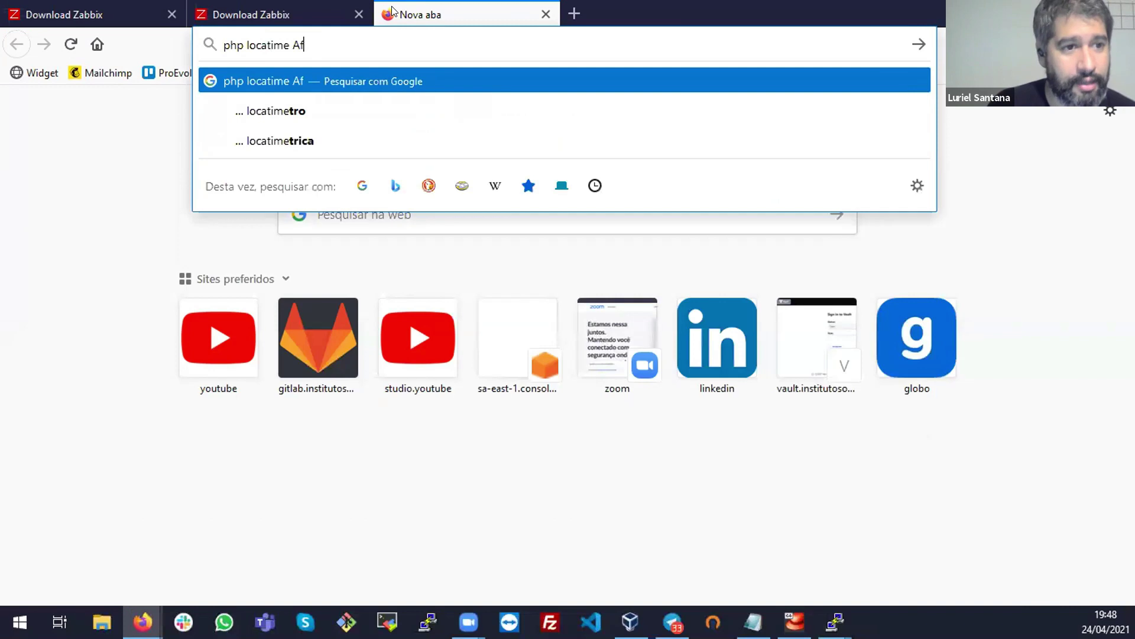
{"action": "key", "text": "BackSpace"}
{"action": "key", "text": "BackSpace"}
{"action": "type", "text": "merica?"}
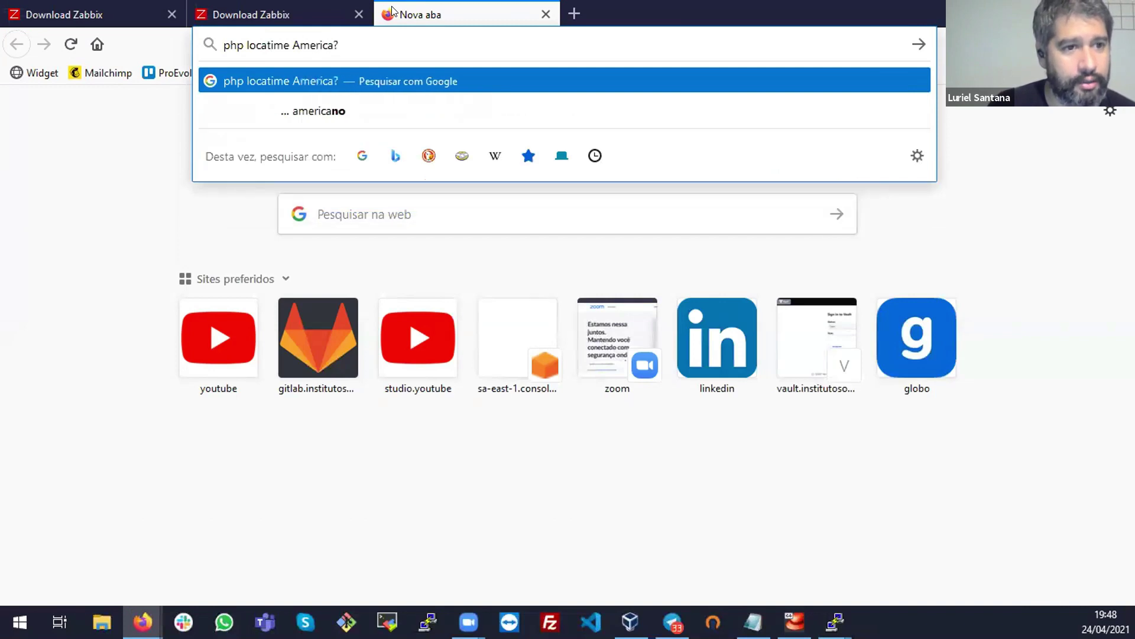
{"action": "key", "text": "BackSpace"}
{"action": "type", "text": "/Bahia"}
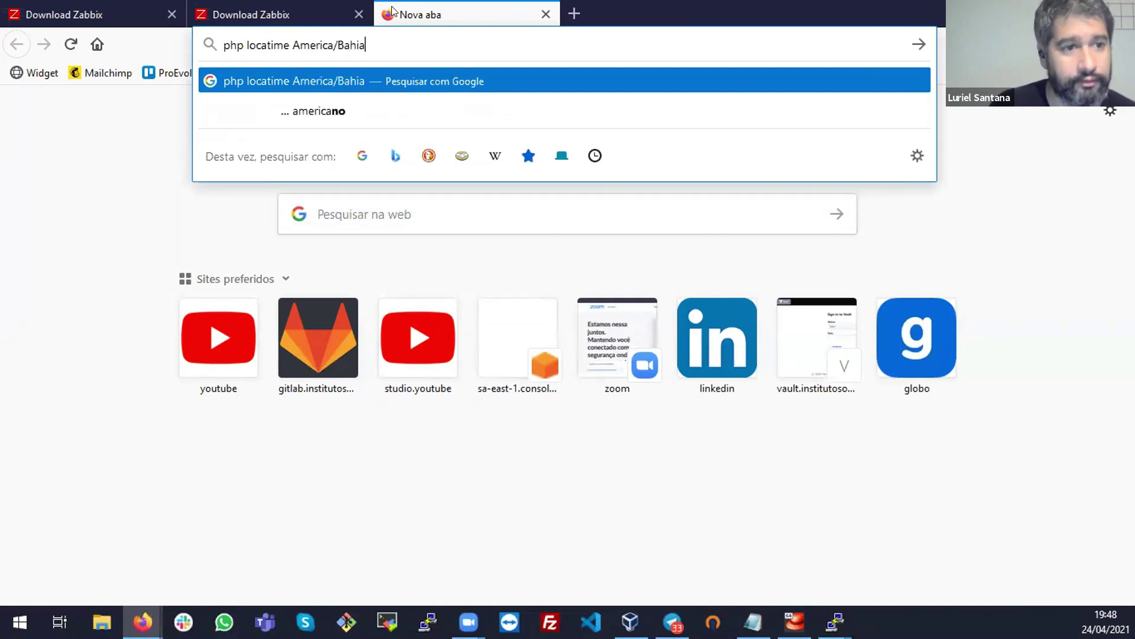
{"action": "key", "text": "Return"}
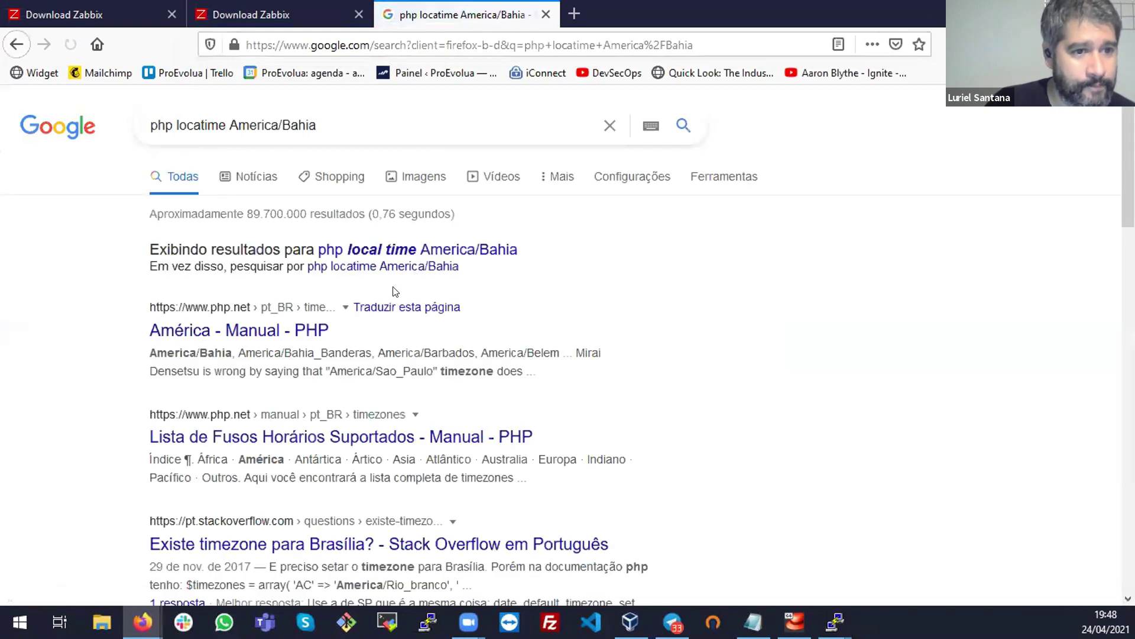
Review the php.net timezone result, close the tab and return to PuTTY
{"action": "triple_click", "coordinate": [226, 353]}
{"action": "left_click", "coordinate": [310, 360]}
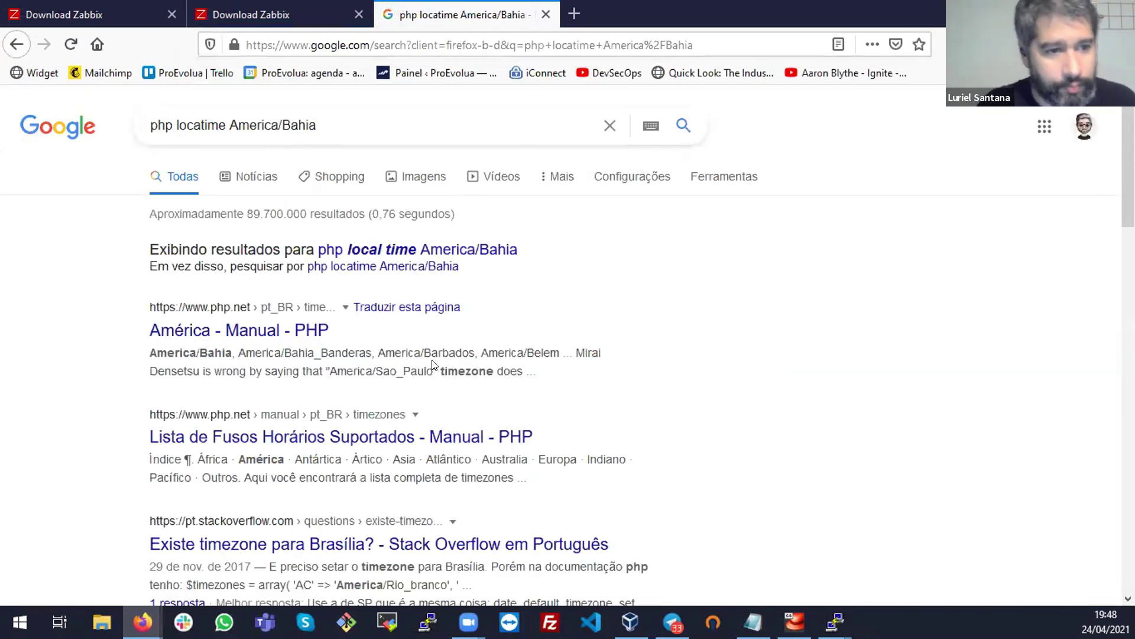
{"action": "left_click_drag", "start_coordinate": [279, 353], "coordinate": [443, 392]}
{"action": "left_click", "coordinate": [443, 393]}
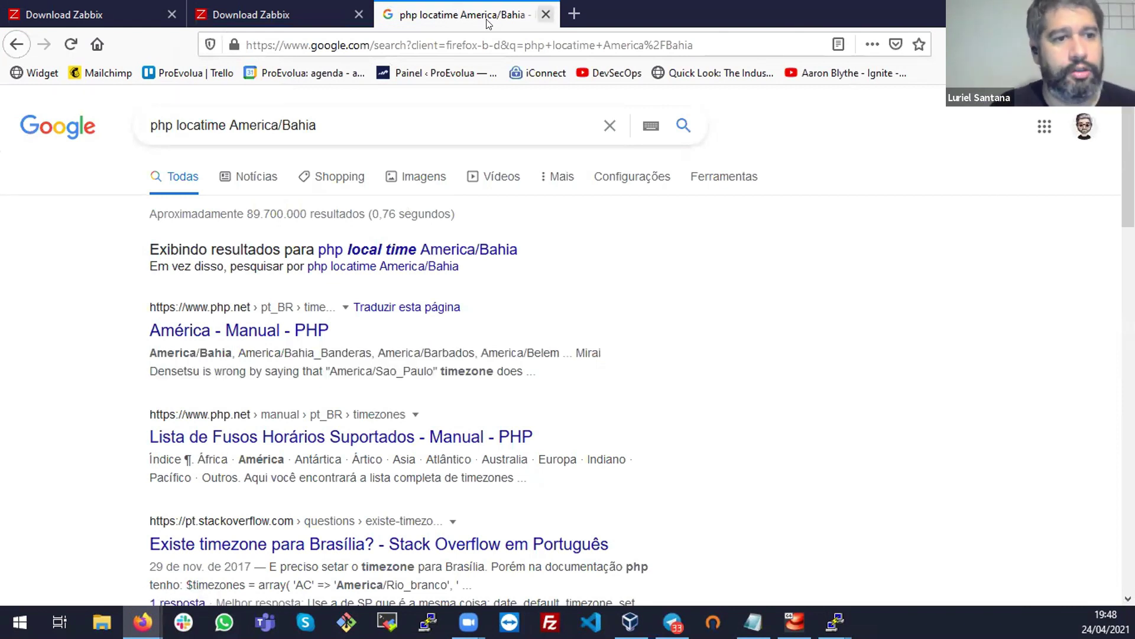
{"action": "left_click", "coordinate": [545, 14]}
{"action": "key", "text": "alt+Tab"}
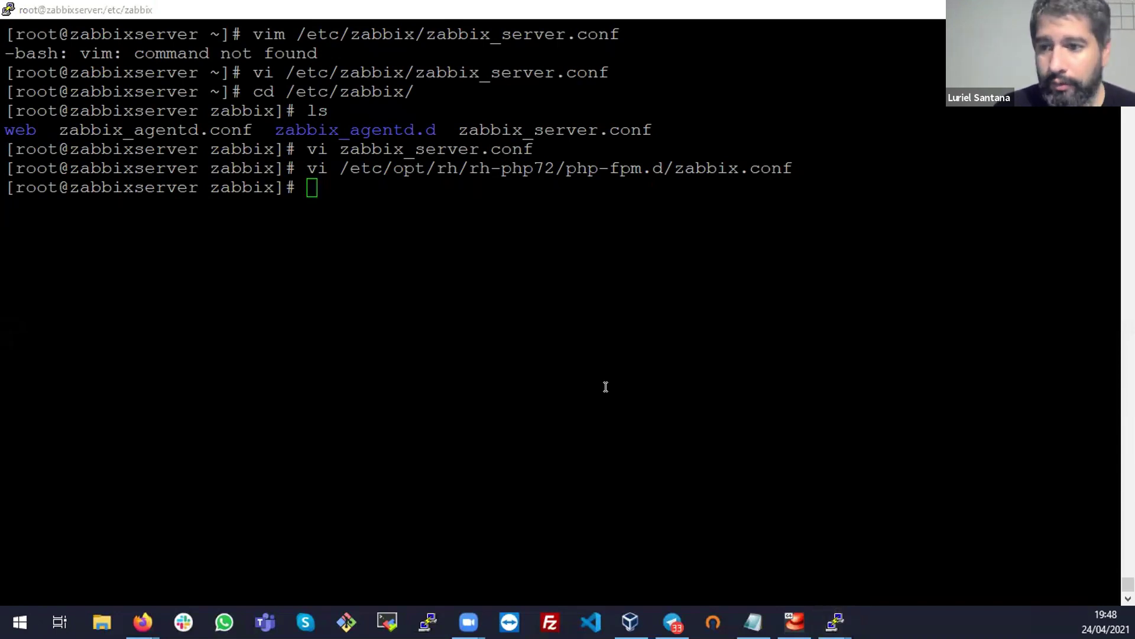
Copy the systemctl restart command for the Zabbix services from the install guide's step g
{"action": "key", "text": "alt+Tab"}
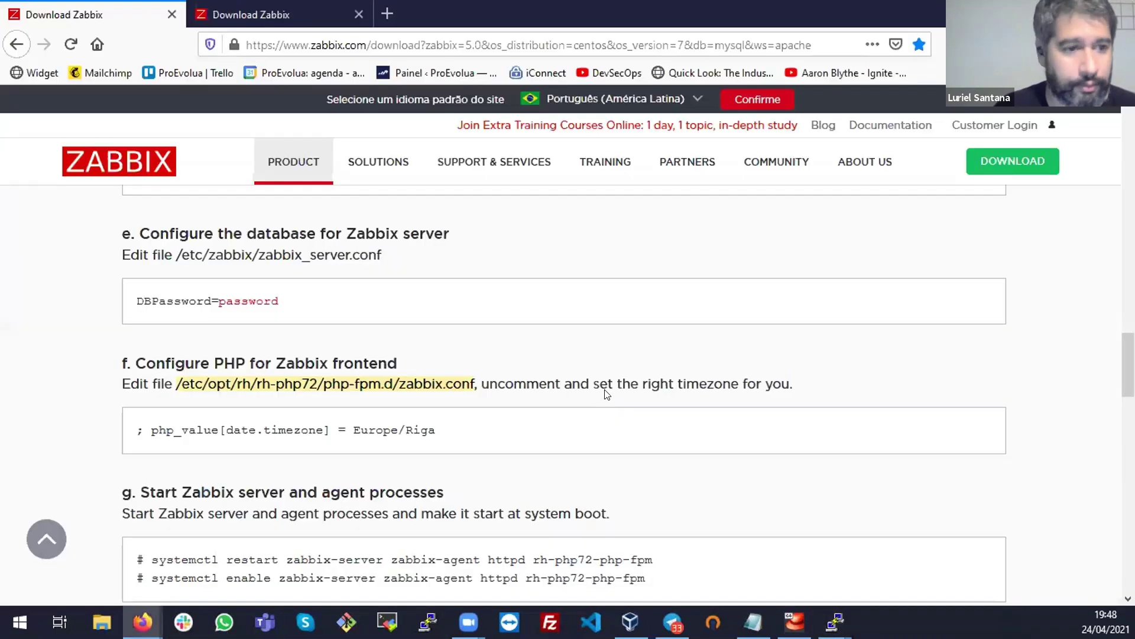
{"action": "scroll", "coordinate": [675, 426], "scroll_direction": "down", "scroll_amount": 1}
{"action": "scroll", "coordinate": [671, 420], "scroll_direction": "down", "scroll_amount": 2}
{"action": "left_click", "coordinate": [591, 247]}
{"action": "left_click_drag", "start_coordinate": [631, 213], "coordinate": [897, 223]}
{"action": "left_click", "coordinate": [900, 225]}
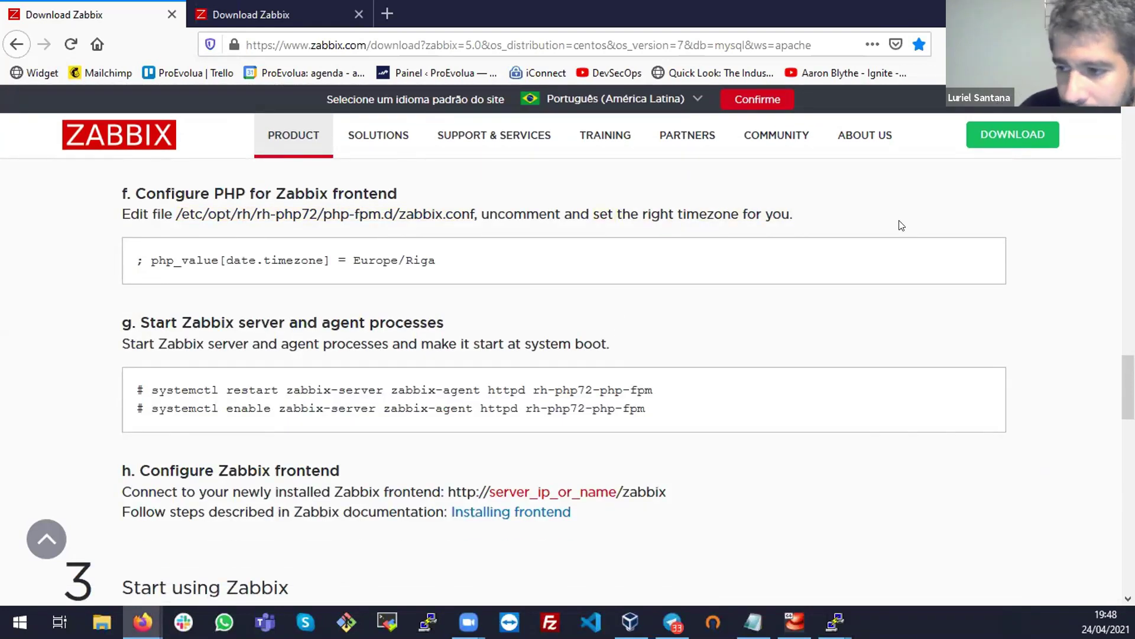
{"action": "triple_click", "coordinate": [266, 319]}
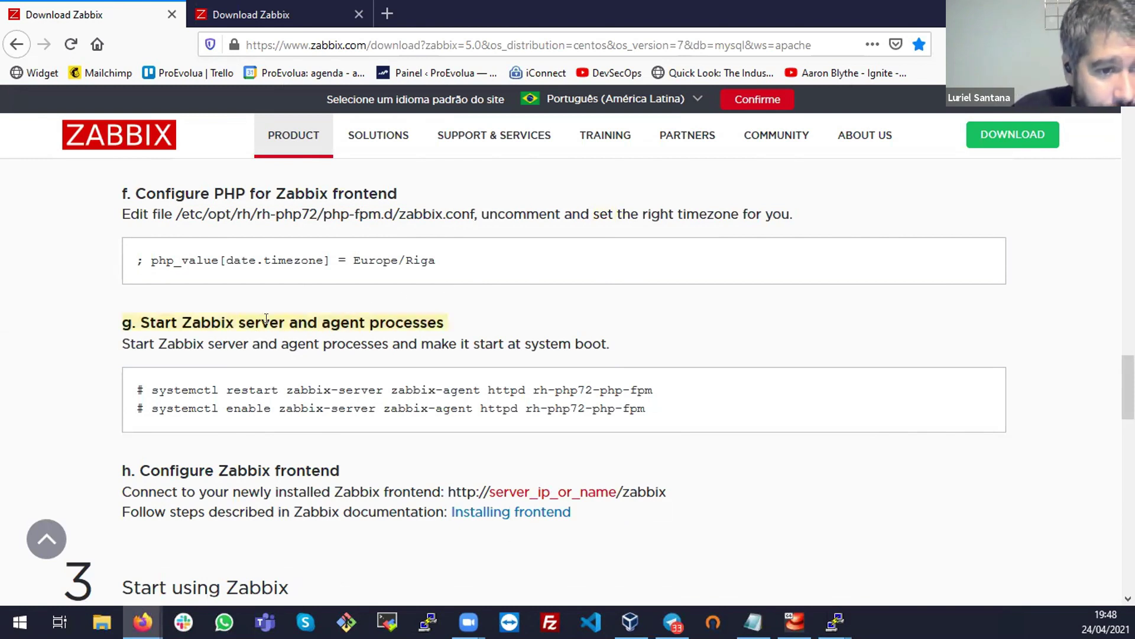
{"action": "left_click", "coordinate": [424, 398]}
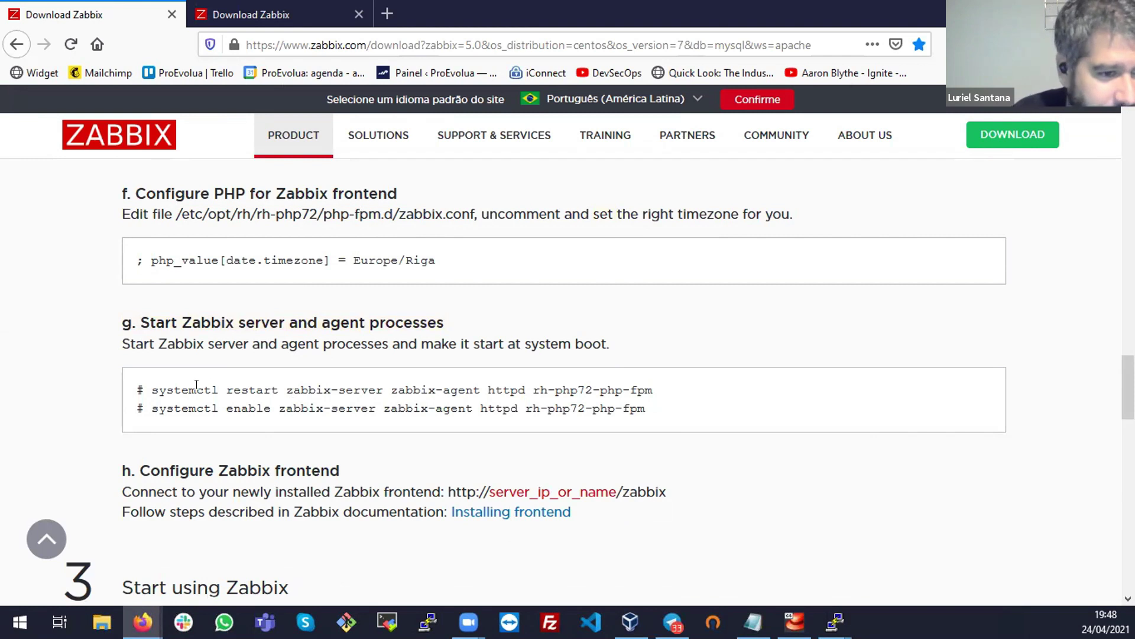
{"action": "left_click_drag", "start_coordinate": [145, 384], "coordinate": [651, 393]}
{"action": "key", "text": "super+c"}
{"action": "right_click", "coordinate": [646, 393]}
{"action": "left_click", "coordinate": [647, 397]}
Restart zabbix-server, zabbix-agent, httpd and rh-php72-php-fpm in PuTTY, then run ss -nat
{"action": "key", "text": "alt+Tab"}
{"action": "right_click", "coordinate": [645, 387]}
{"action": "key", "text": "Return"}
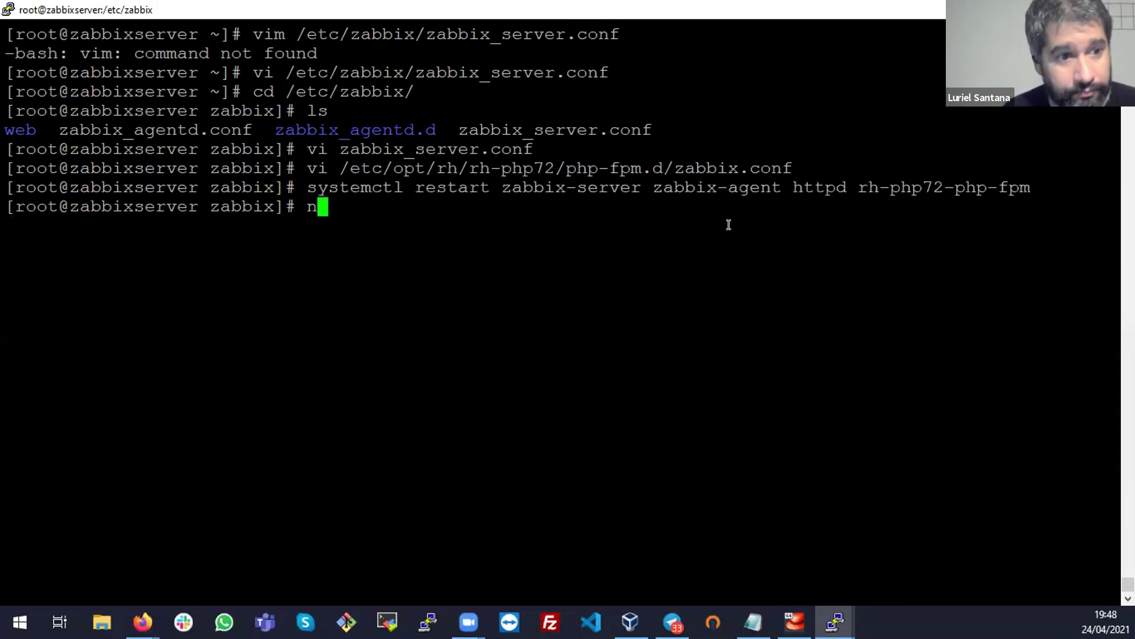
{"action": "type", "text": "ss -nat"}
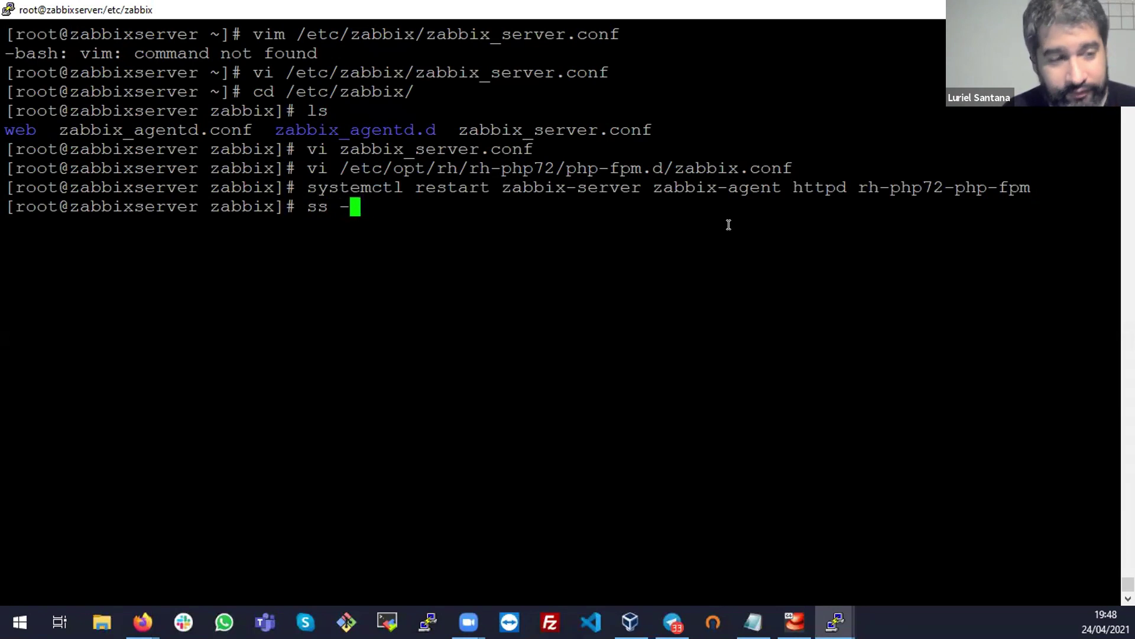
{"action": "key", "text": "Return"}
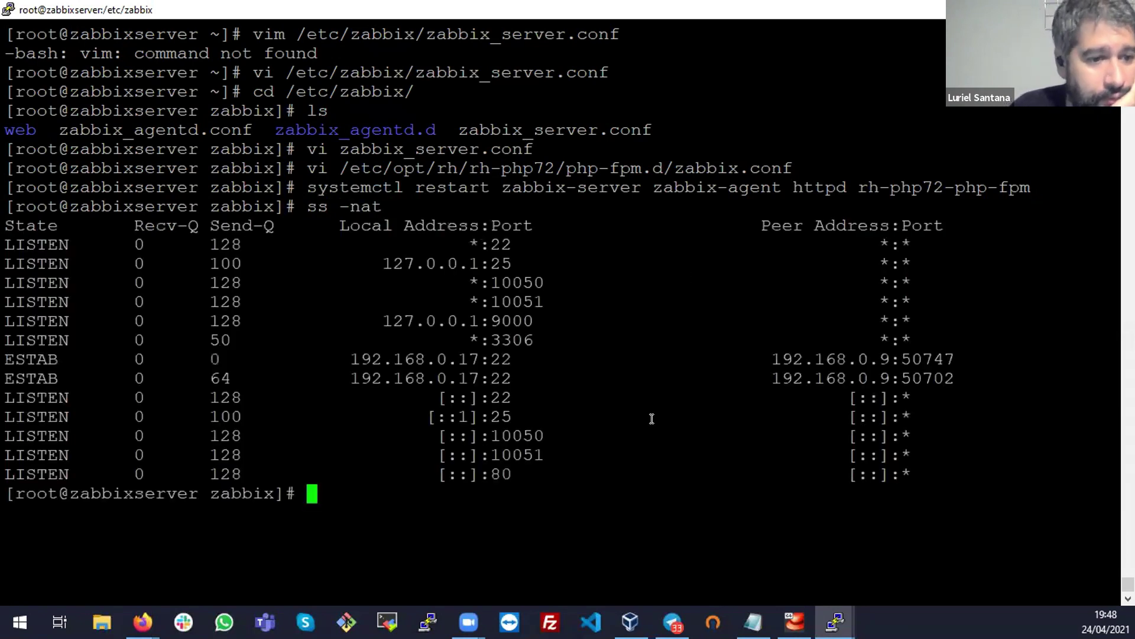
Review the restarted service names and the port 80 listening entries in the output
{"action": "triple_click", "coordinate": [459, 472]}
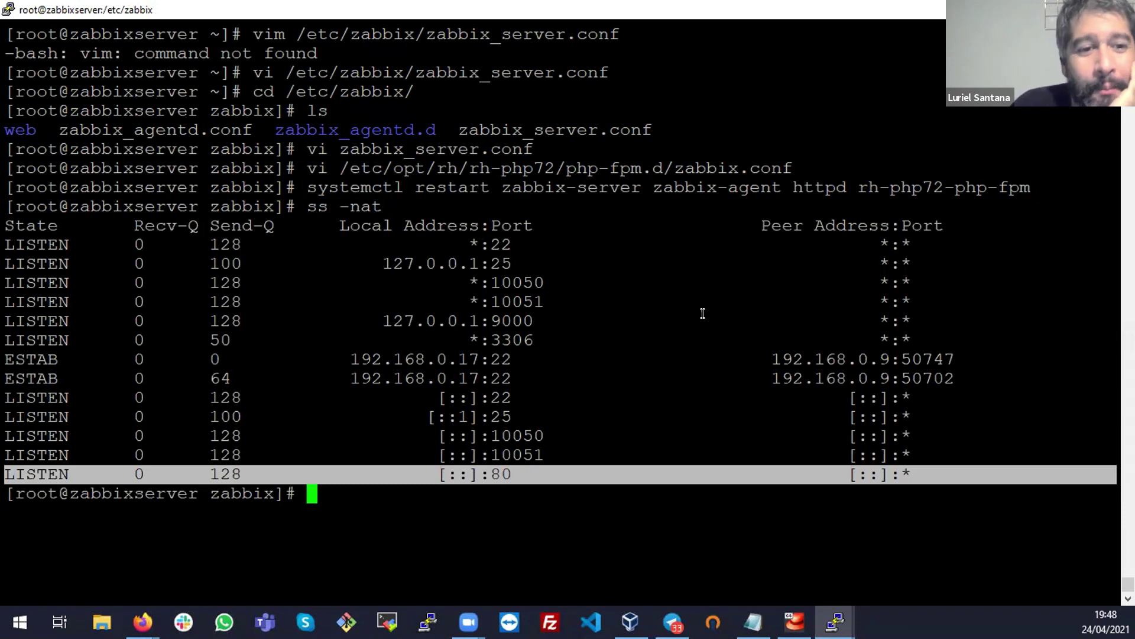
{"action": "left_click", "coordinate": [445, 172]}
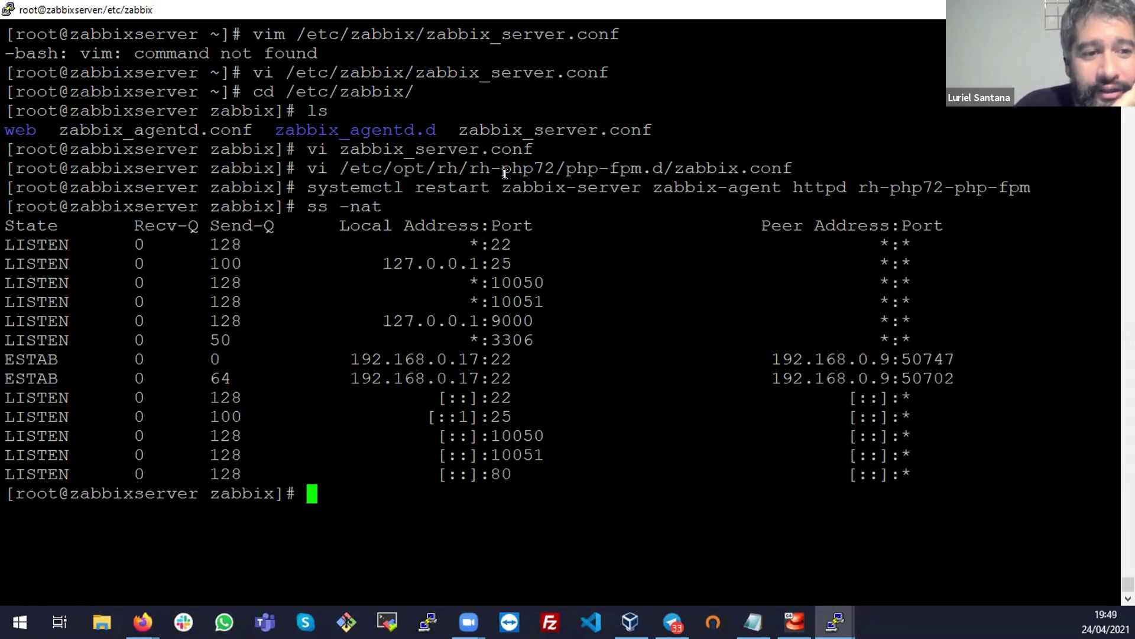
{"action": "left_click_drag", "start_coordinate": [502, 187], "coordinate": [781, 184]}
{"action": "left_click", "coordinate": [752, 185]}
{"action": "left_click_drag", "start_coordinate": [859, 187], "coordinate": [1030, 188]}
{"action": "double_click", "coordinate": [805, 185]}
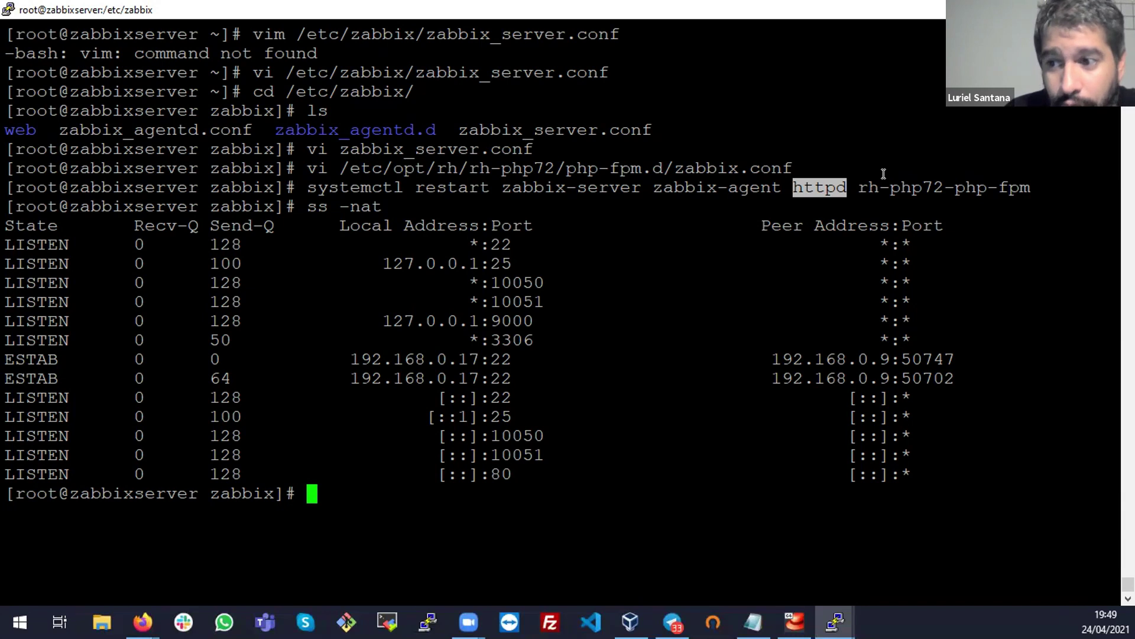
{"action": "double_click", "coordinate": [838, 180]}
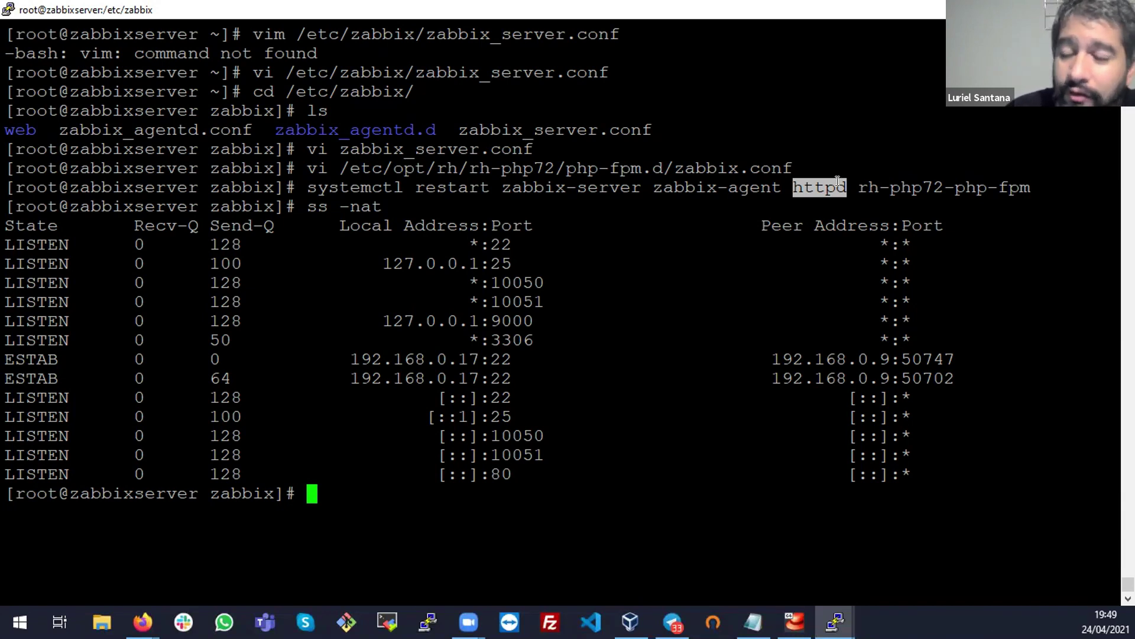
{"action": "double_click", "coordinate": [838, 180]}
{"action": "double_click", "coordinate": [838, 182]}
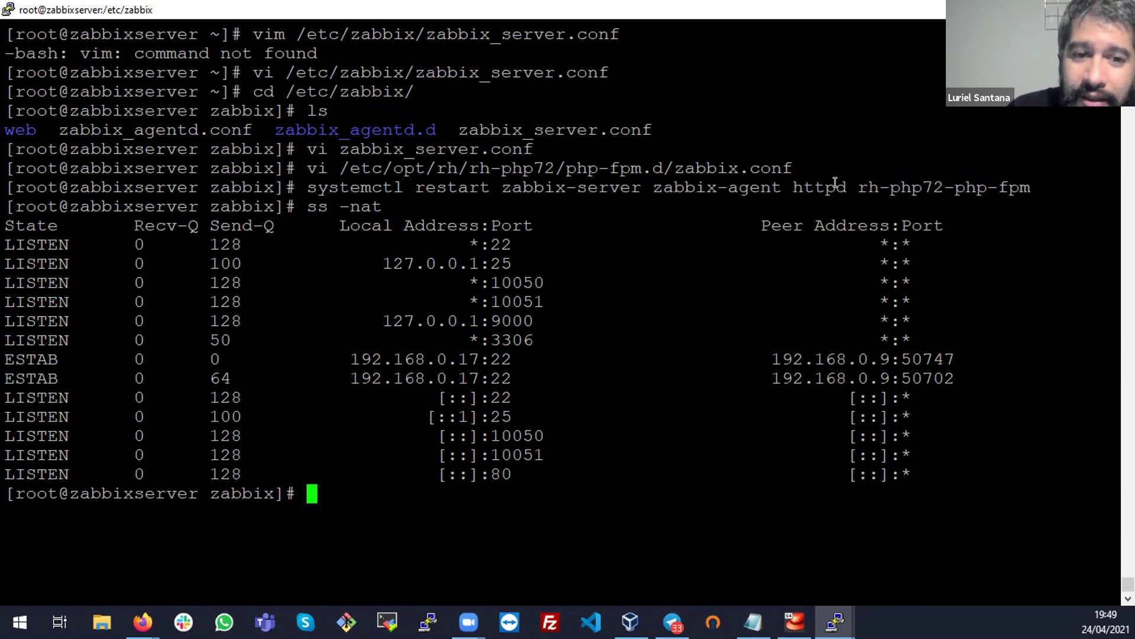
{"action": "left_click", "coordinate": [844, 185]}
{"action": "left_click_drag", "start_coordinate": [846, 185], "coordinate": [782, 187]}
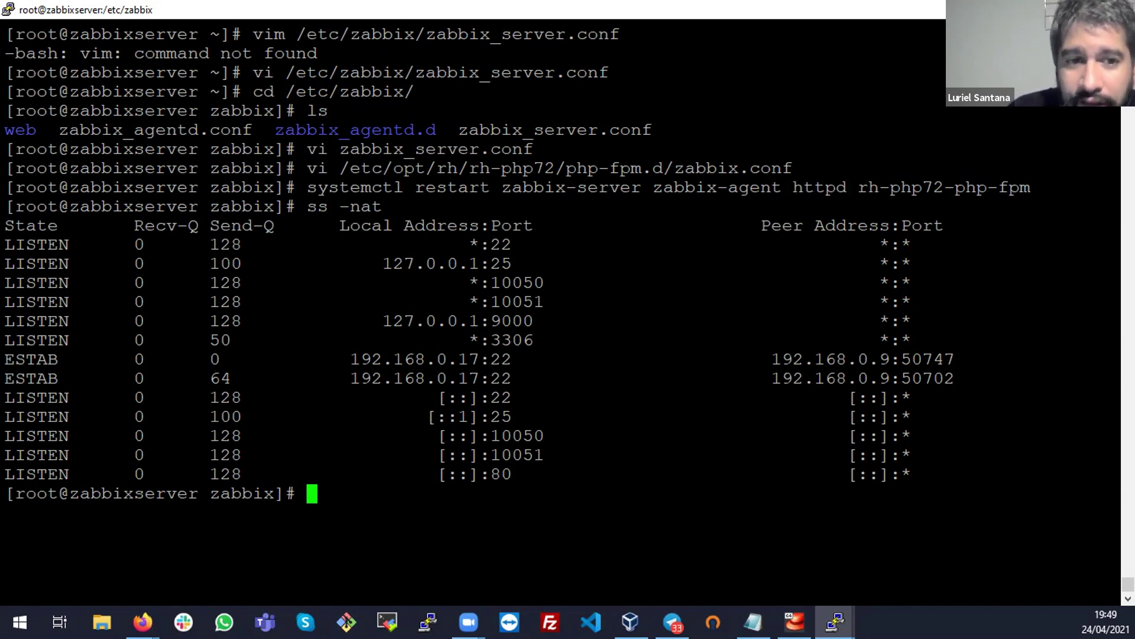
{"action": "left_click", "coordinate": [840, 184]}
{"action": "triple_click", "coordinate": [818, 180]}
{"action": "left_click", "coordinate": [817, 179]}
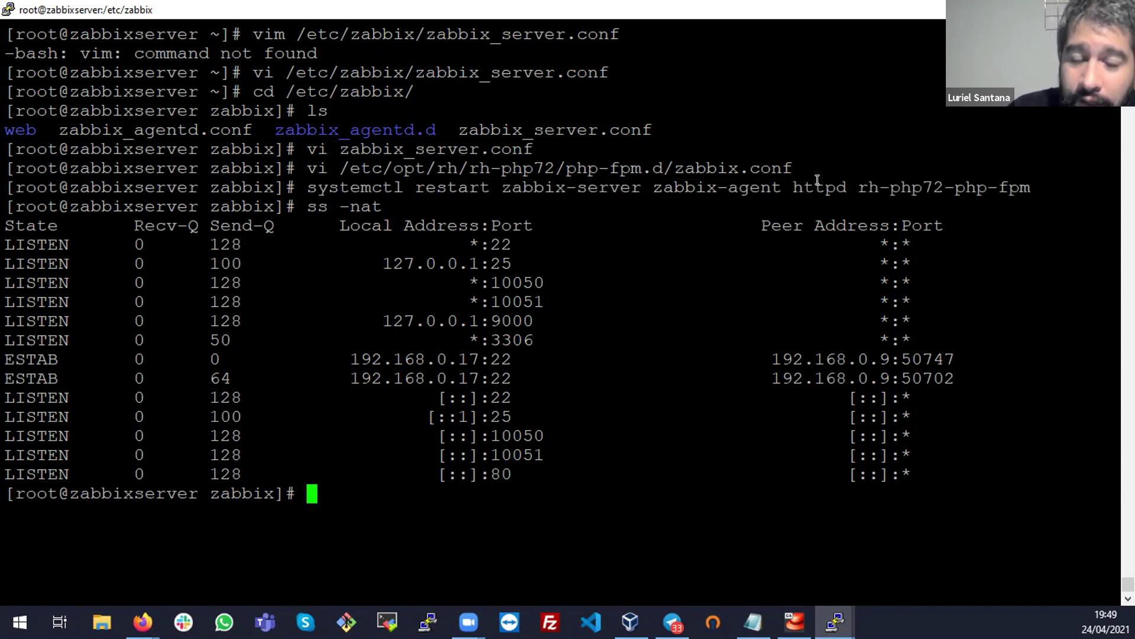
{"action": "left_click_drag", "start_coordinate": [544, 476], "coordinate": [427, 476]}
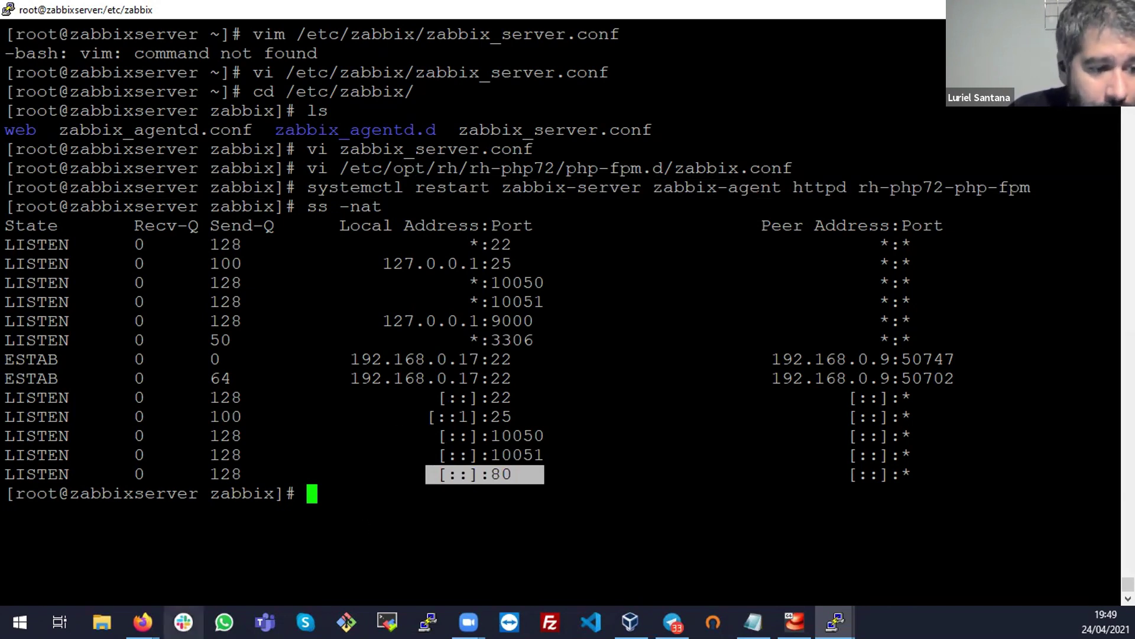
{"action": "mouse_move", "coordinate": [142, 621]}
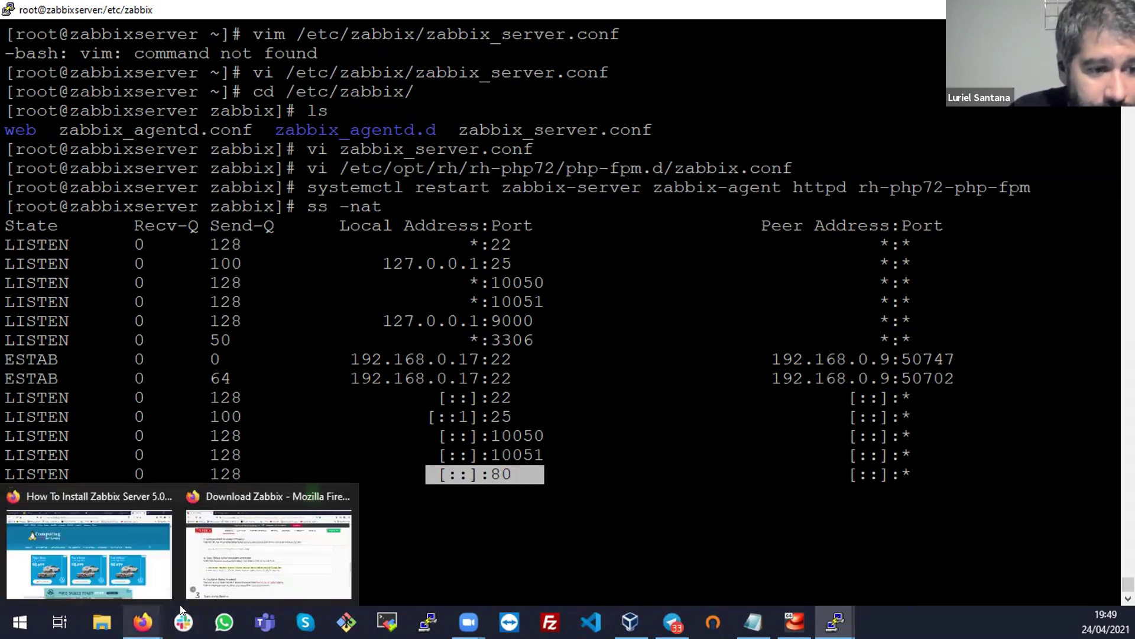
Copy the systemctl enable command from the Zabbix download page
{"action": "left_click", "coordinate": [232, 558]}
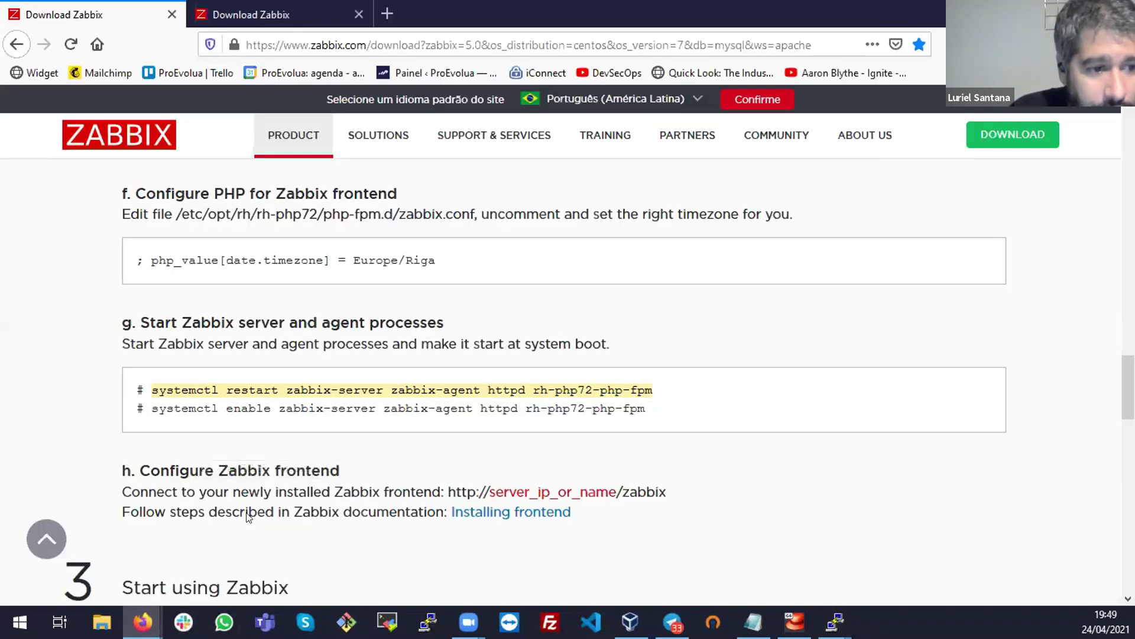
{"action": "left_click", "coordinate": [144, 405]}
{"action": "left_click_drag", "start_coordinate": [154, 405], "coordinate": [653, 408]}
{"action": "right_click", "coordinate": [631, 408]}
{"action": "left_click", "coordinate": [672, 414]}
{"action": "mouse_move", "coordinate": [835, 621]}
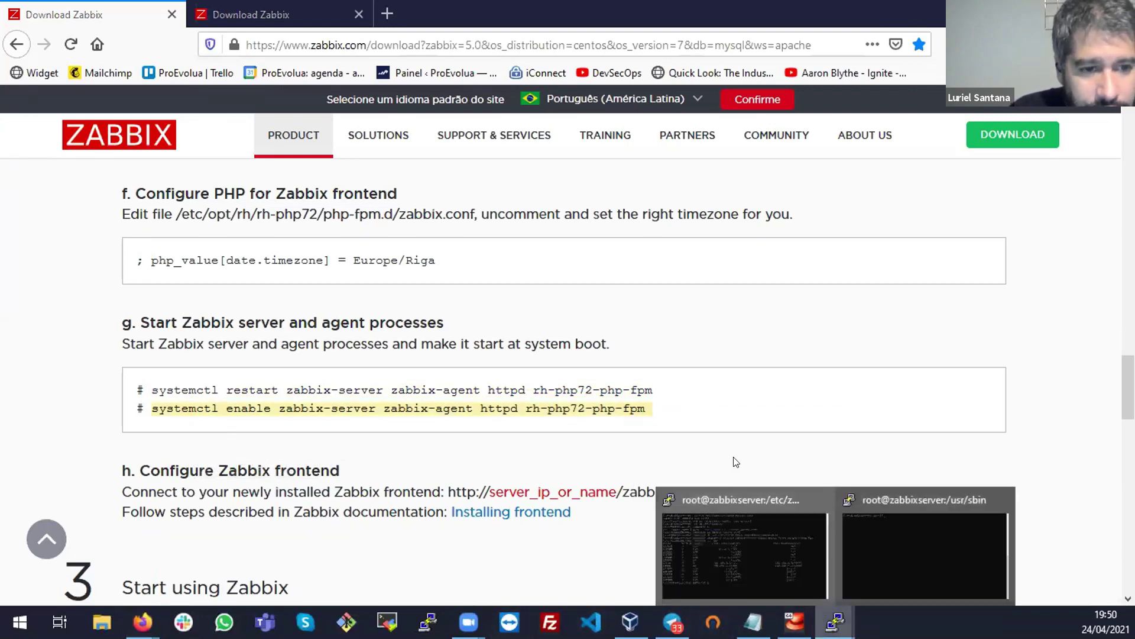
Run the enable command in PuTTY and confirm the four Created symlink lines
{"action": "left_click", "coordinate": [756, 529]}
{"action": "right_click", "coordinate": [620, 340]}
{"action": "double_click", "coordinate": [460, 494]}
{"action": "left_click", "coordinate": [462, 503]}
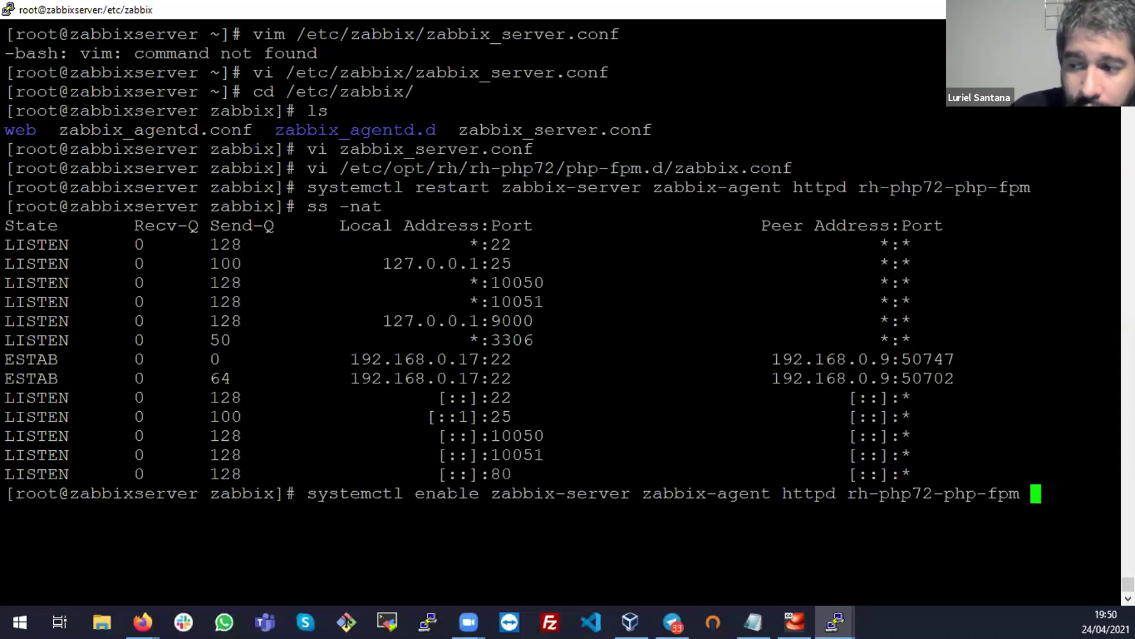
{"action": "key", "text": "Return"}
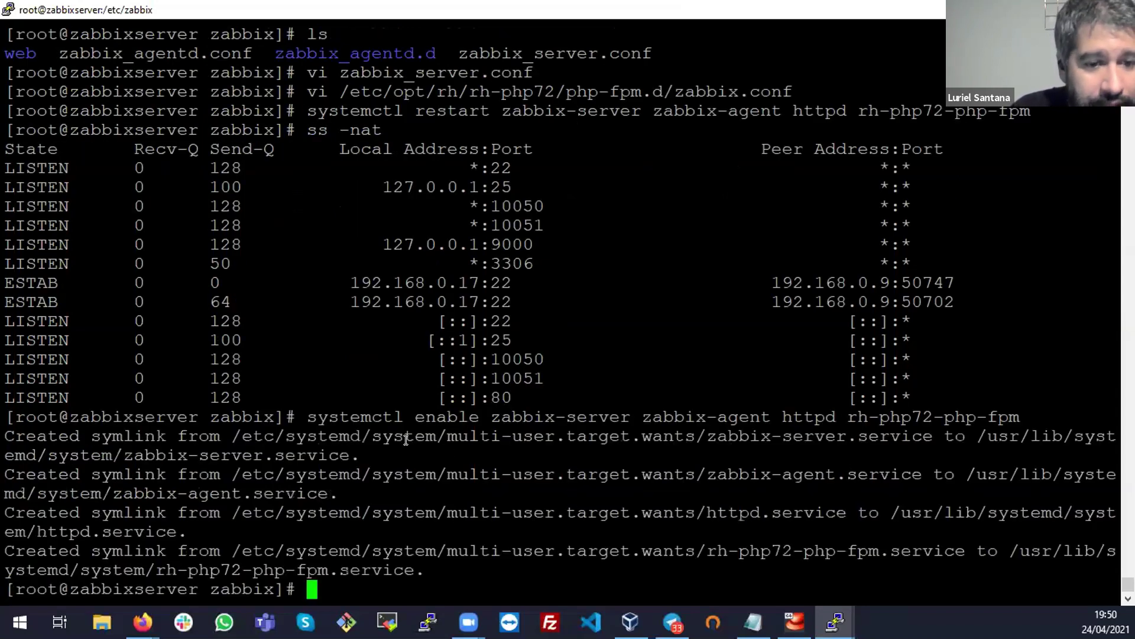
{"action": "double_click", "coordinate": [196, 435]}
{"action": "left_click_drag", "start_coordinate": [195, 436], "coordinate": [1005, 520]}
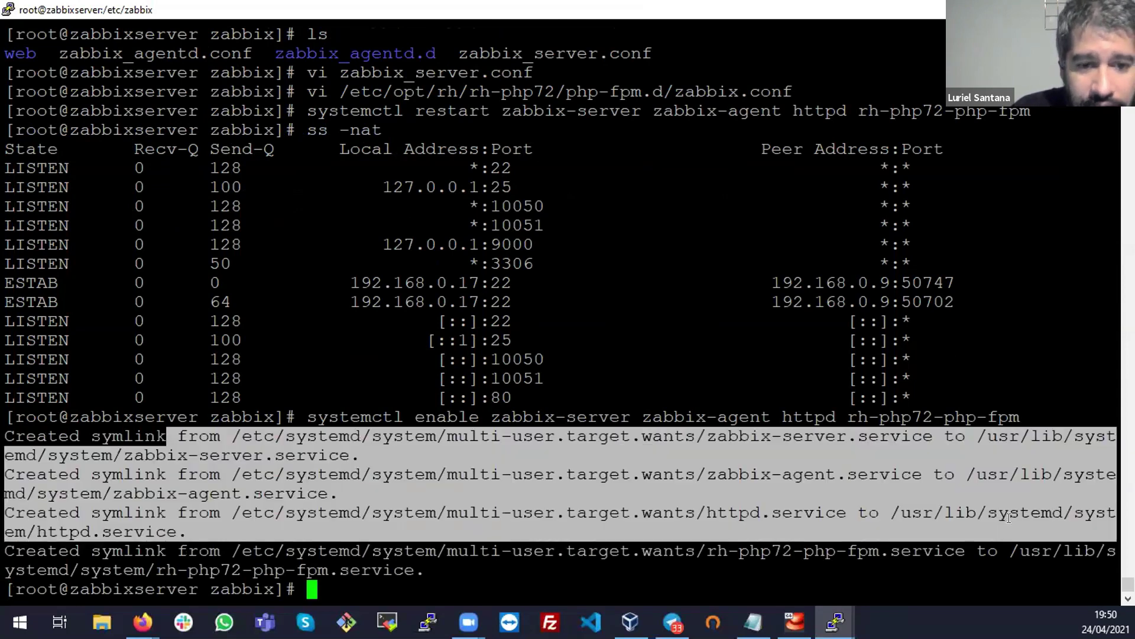
{"action": "left_click", "coordinate": [624, 409]}
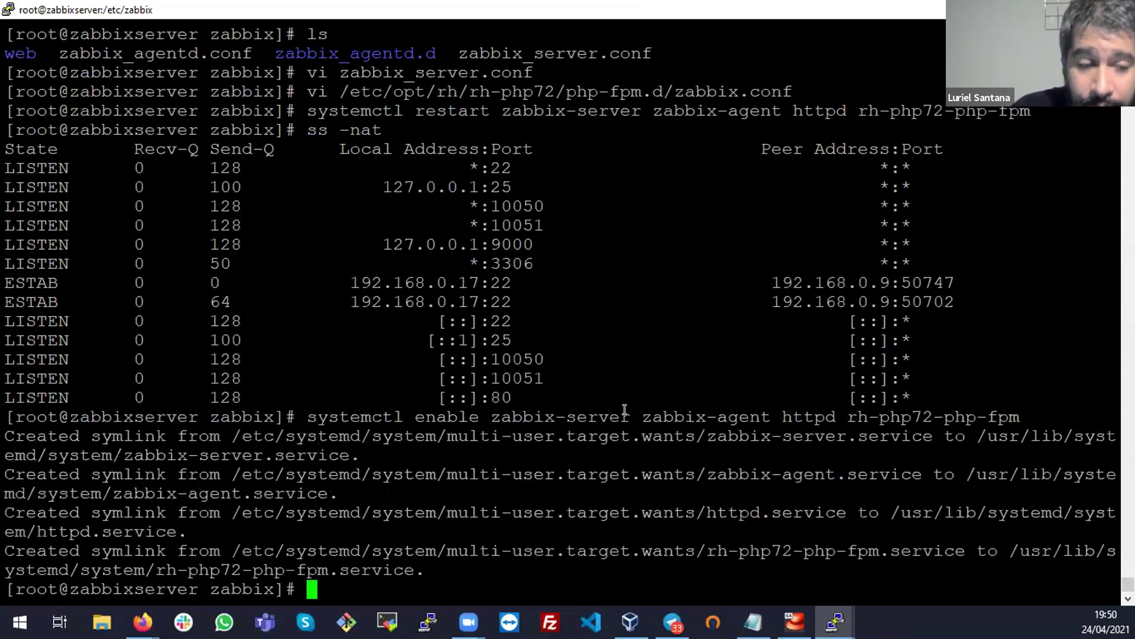
{"action": "left_click_drag", "start_coordinate": [400, 411], "coordinate": [1045, 407]}
{"action": "left_click", "coordinate": [583, 412]}
{"action": "left_click", "coordinate": [603, 419]}
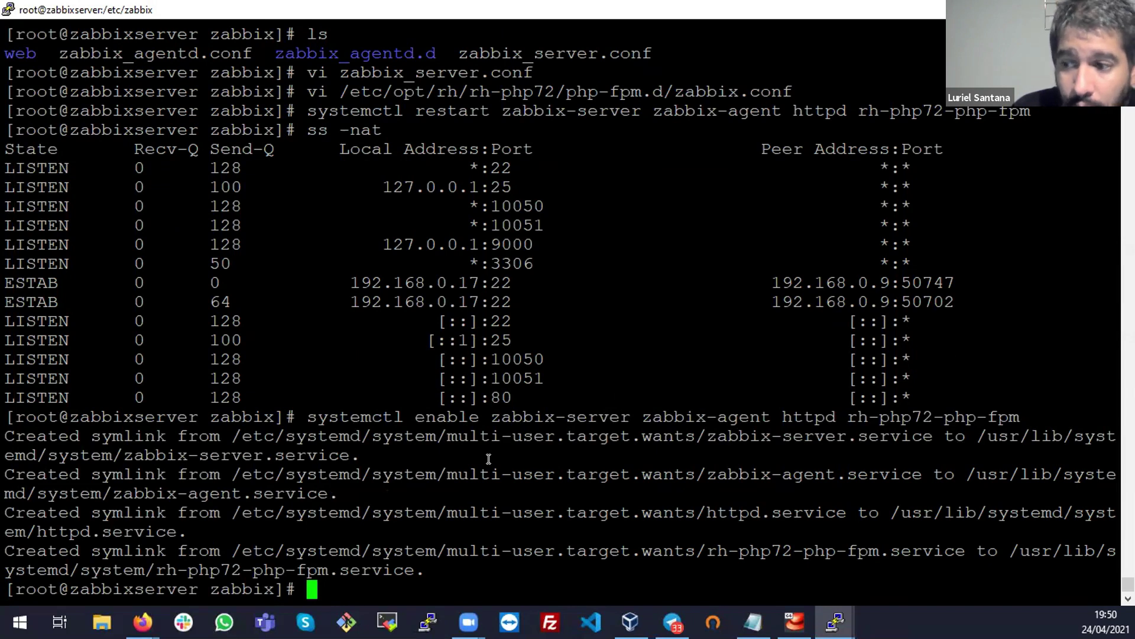
{"action": "left_click", "coordinate": [142, 621]}
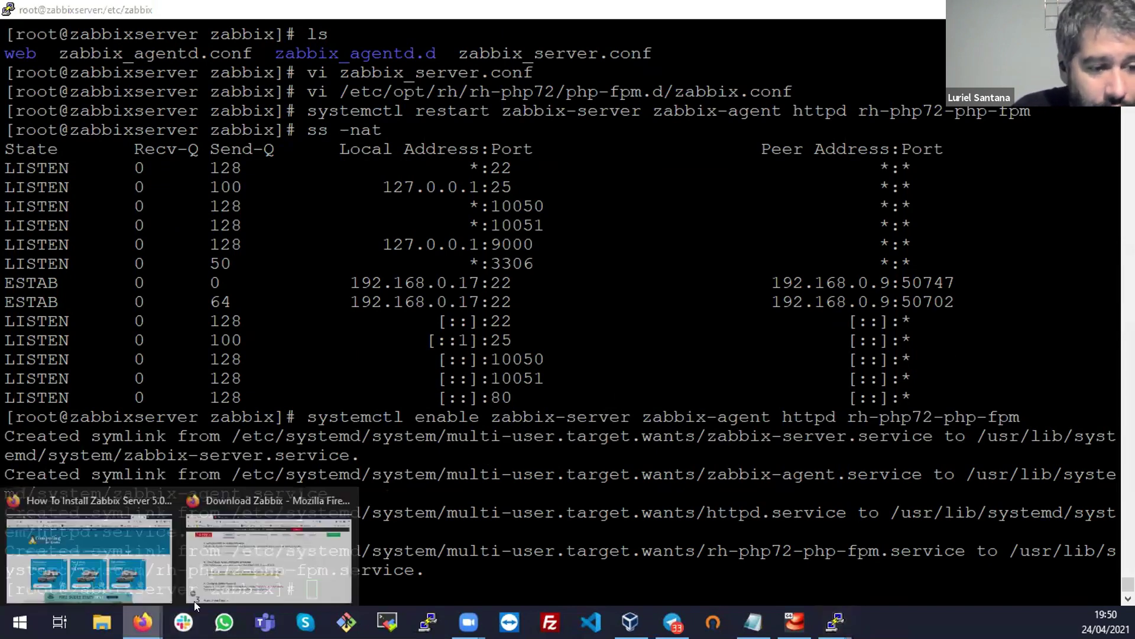
{"action": "left_click", "coordinate": [245, 569]}
{"action": "scroll", "coordinate": [505, 416], "scroll_direction": "down", "scroll_amount": 3}
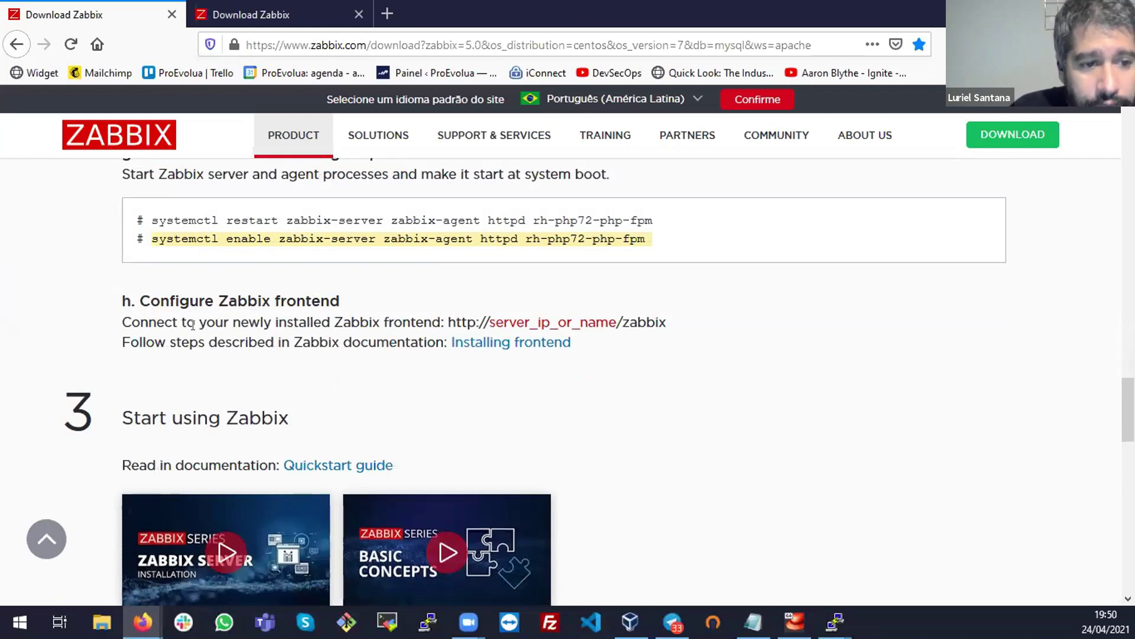
{"action": "left_click", "coordinate": [457, 320]}
{"action": "key", "text": "ctrl+c"}
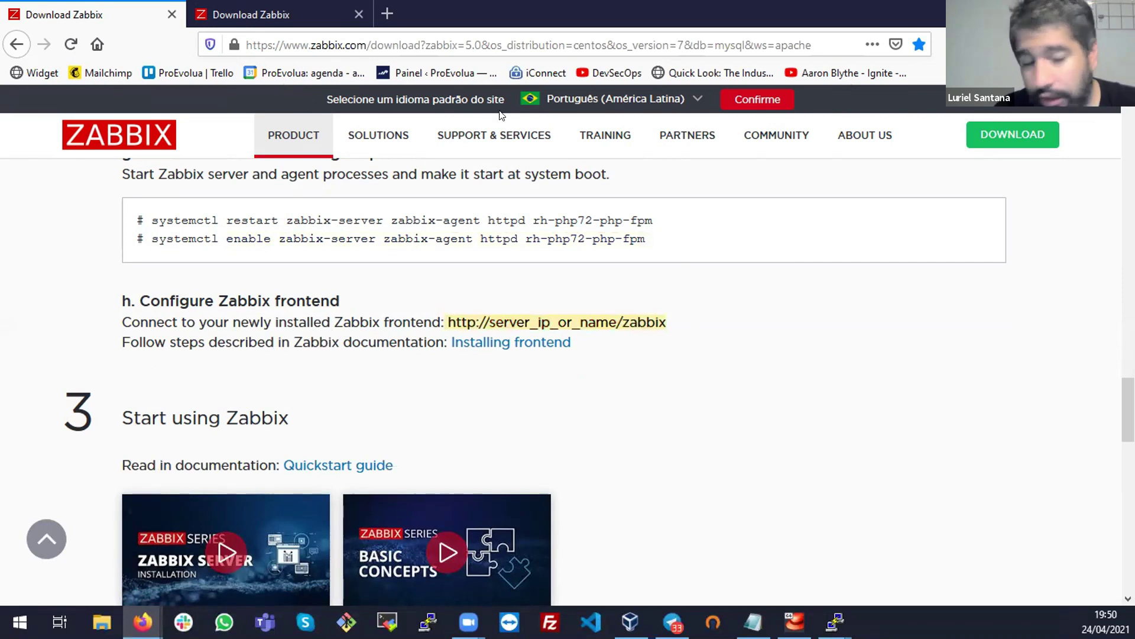
{"action": "left_click", "coordinate": [388, 14]}
{"action": "key", "text": "ctrl+v"}
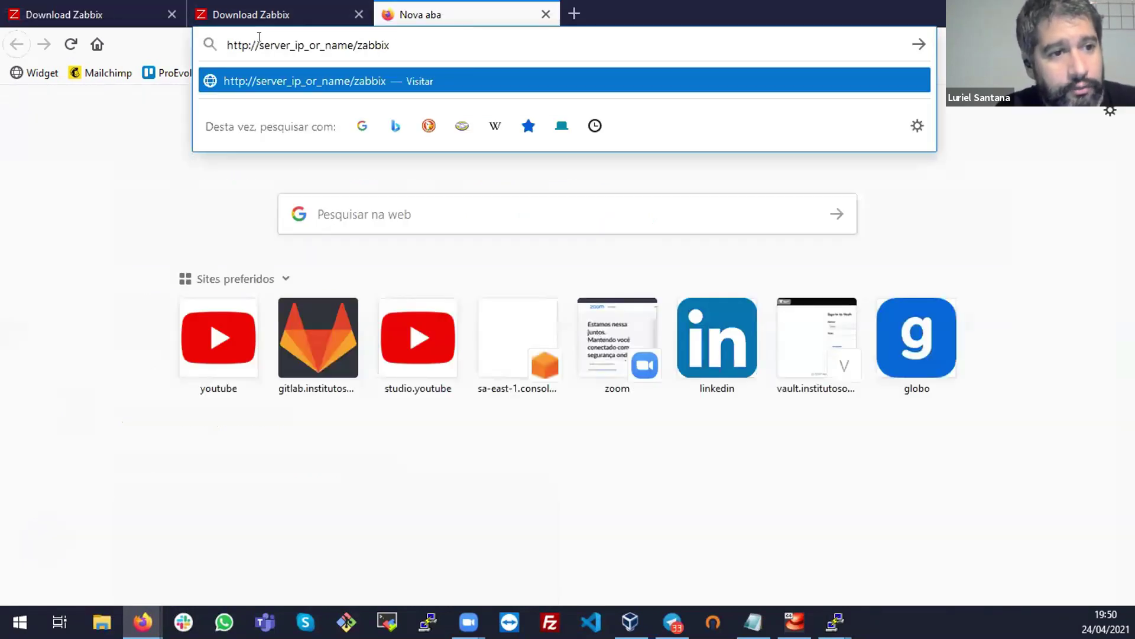
{"action": "left_click_drag", "start_coordinate": [259, 42], "coordinate": [346, 39]}
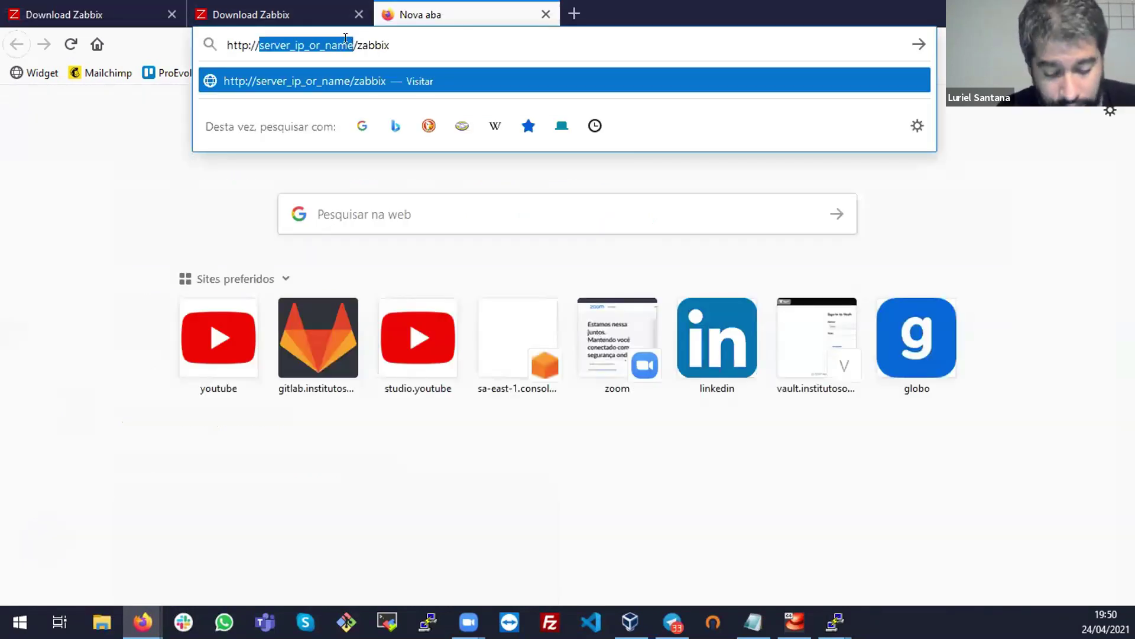
{"action": "type", "text": "192.168.0."}
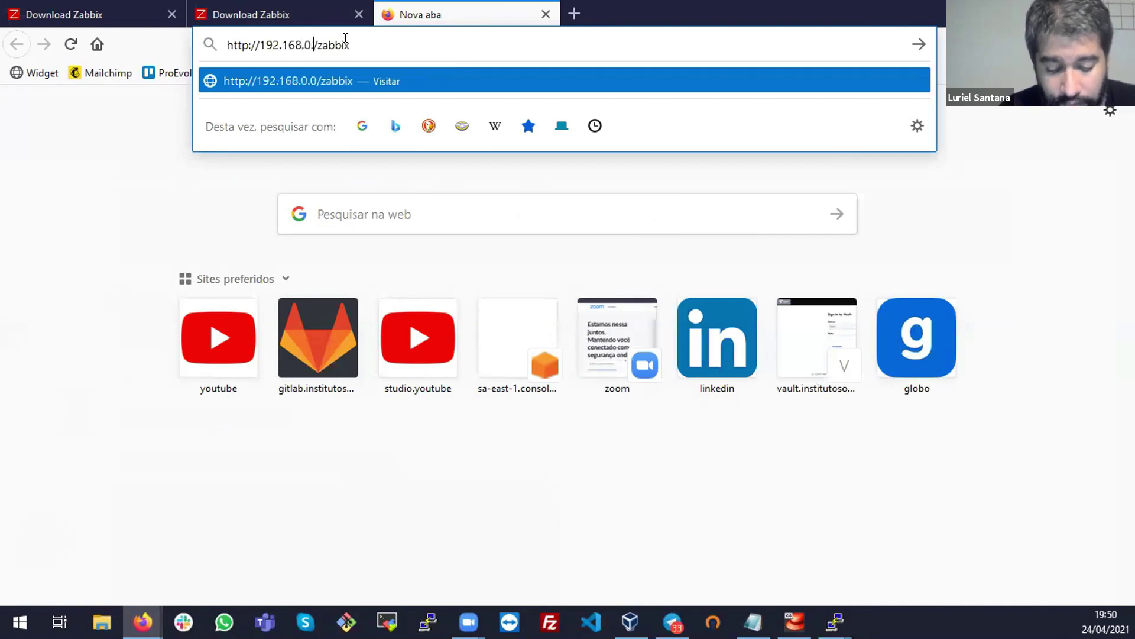
{"action": "key", "text": "alt+Tab"}
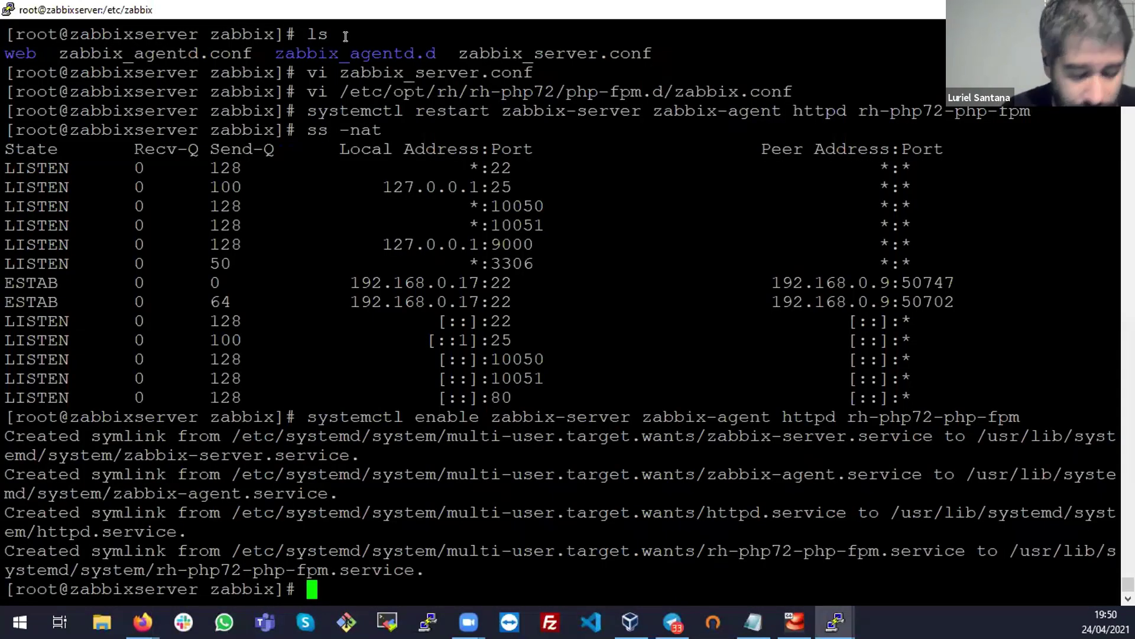
{"action": "type", "text": "ip a"}
{"action": "key", "text": "Return"}
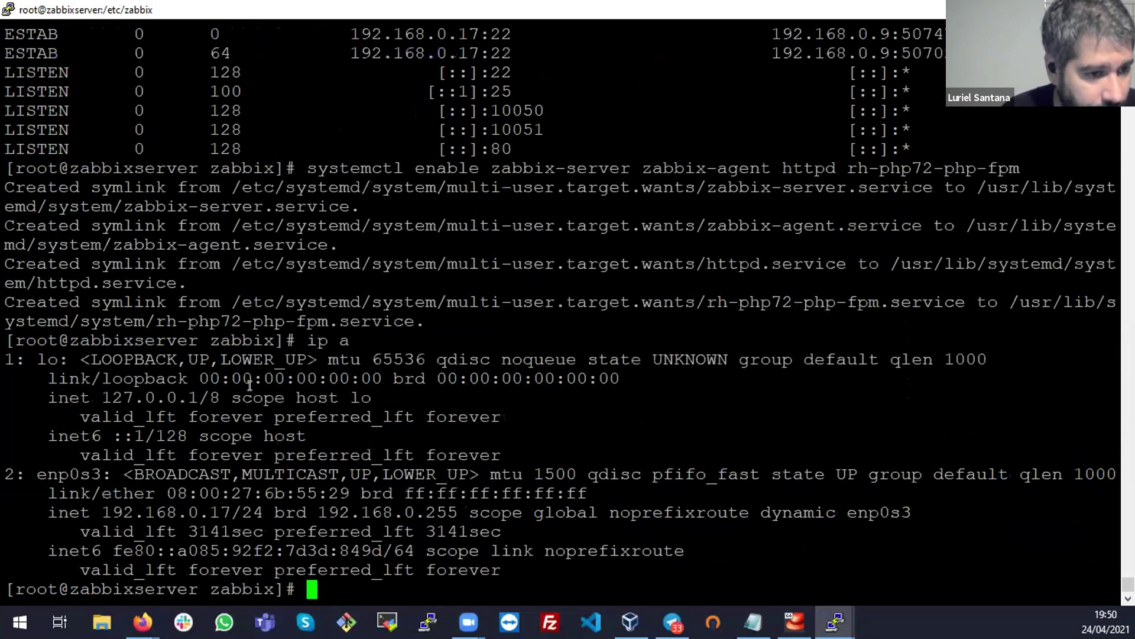
{"action": "key", "text": "alt+Tab"}
{"action": "type", "text": "17"}
{"action": "key", "text": "Return"}
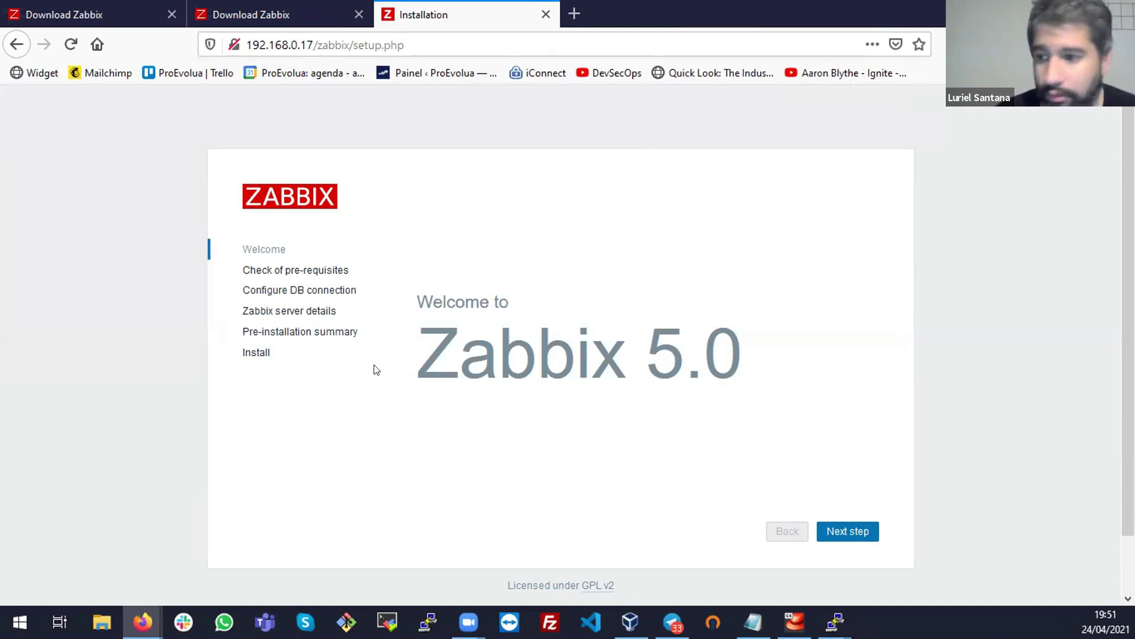
Run systemctl status zabbix-server in PuTTY, fixing the typo in zabbix
{"action": "key", "text": "alt+Tab"}
{"action": "type", "text": "systemctl status zqbbix"}
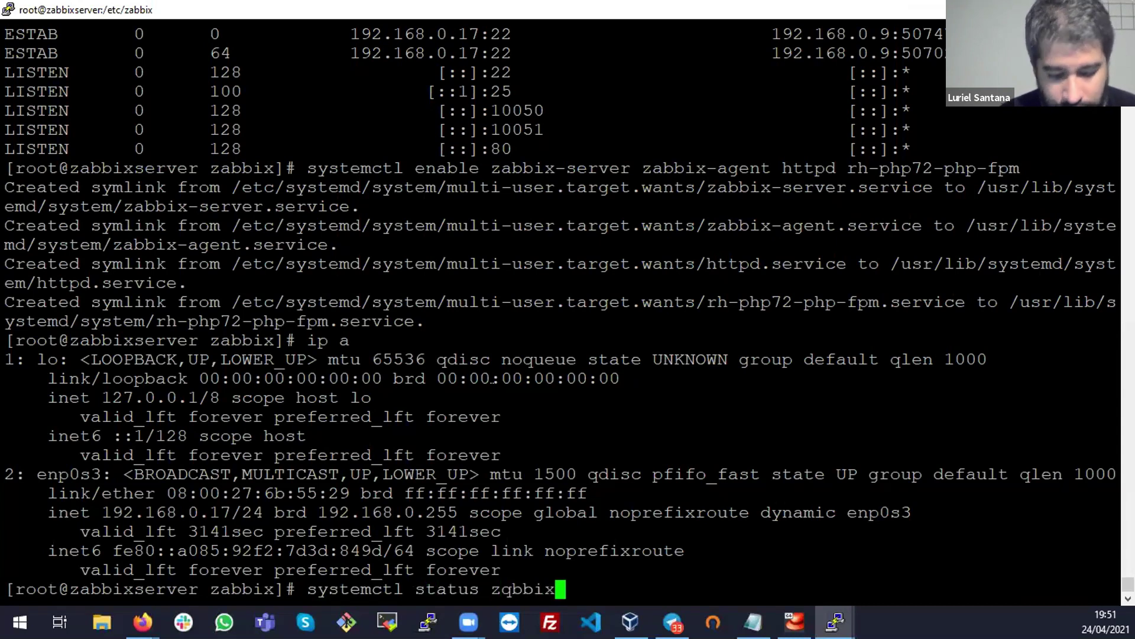
{"action": "key", "text": "ctrl+l"}
{"action": "type", "text": "-server"}
{"action": "key", "text": "Left"}
{"action": "key", "text": "Left"}
{"action": "key", "text": "Left"}
{"action": "key", "text": "Left"}
{"action": "key", "text": "Left"}
{"action": "key", "text": "Left"}
{"action": "key", "text": "Left"}
{"action": "key", "text": "Left"}
{"action": "key", "text": "Left"}
{"action": "key", "text": "Left"}
{"action": "key", "text": "Left"}
{"action": "key", "text": "Left"}
{"action": "key", "text": "Delete"}
{"action": "type", "text": "a"}
{"action": "key", "text": "Return"}
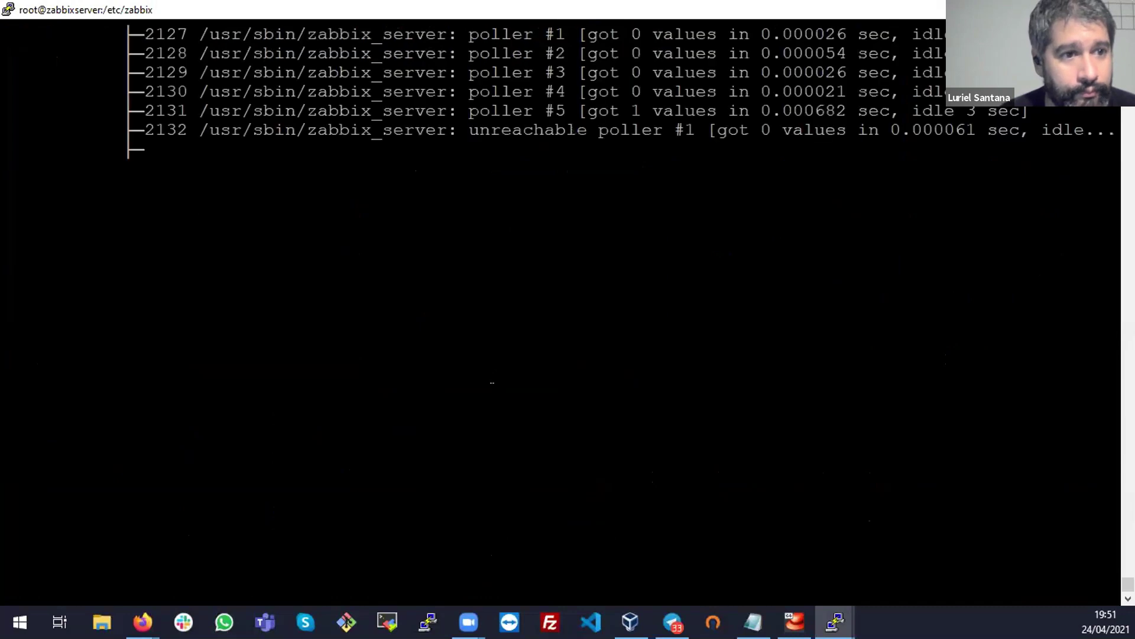
Confirm the Zabbix Server service is loaded, enabled and active (running)
{"action": "scroll", "coordinate": [452, 464], "scroll_direction": "up", "scroll_amount": 10}
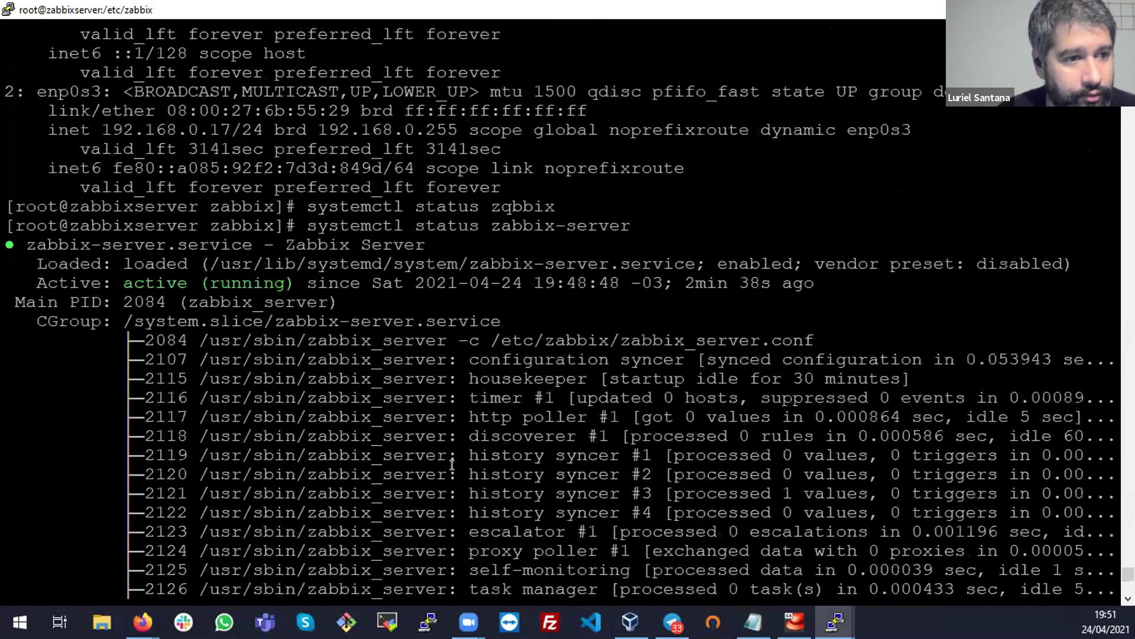
{"action": "double_click", "coordinate": [393, 244]}
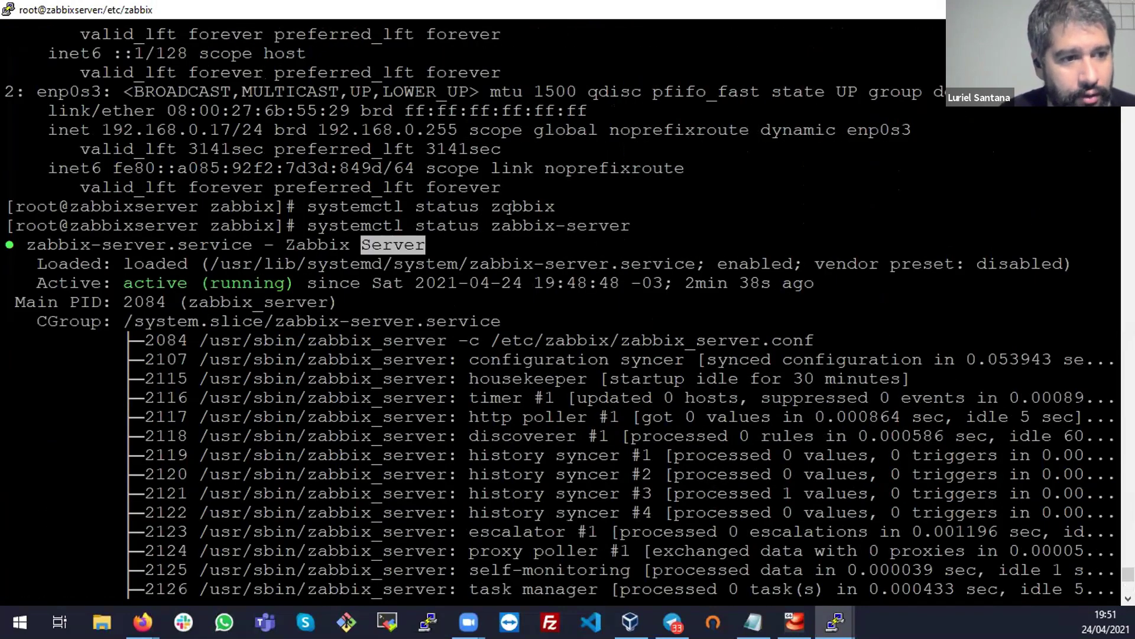
{"action": "left_click_drag", "start_coordinate": [49, 234], "coordinate": [658, 264]}
{"action": "left_click", "coordinate": [596, 285]}
{"action": "double_click", "coordinate": [765, 263]}
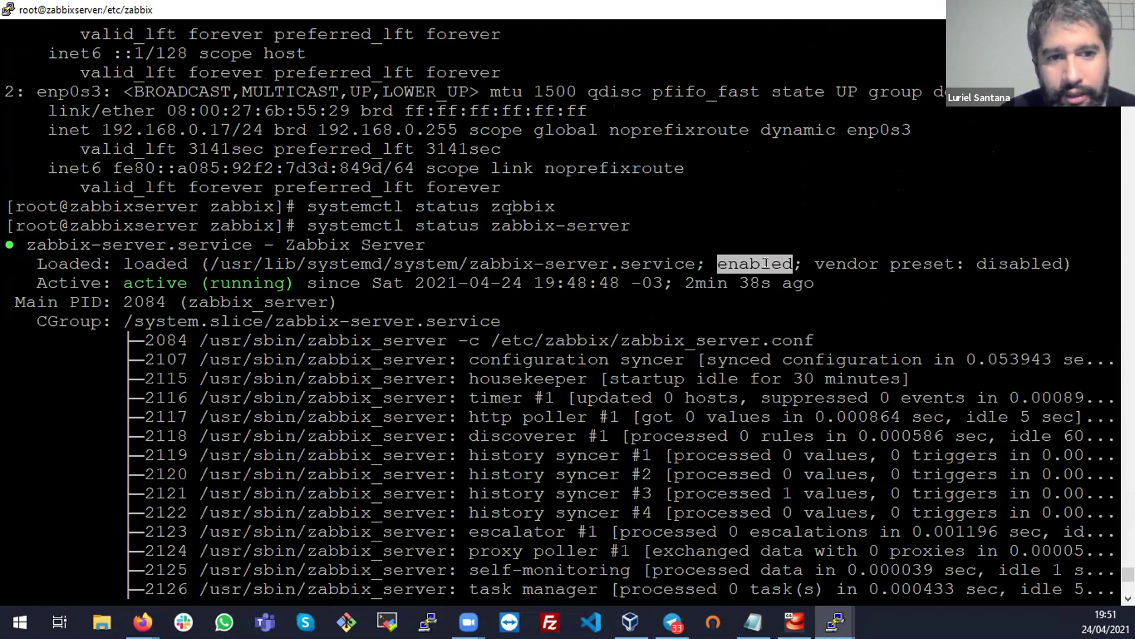
{"action": "triple_click", "coordinate": [193, 280]}
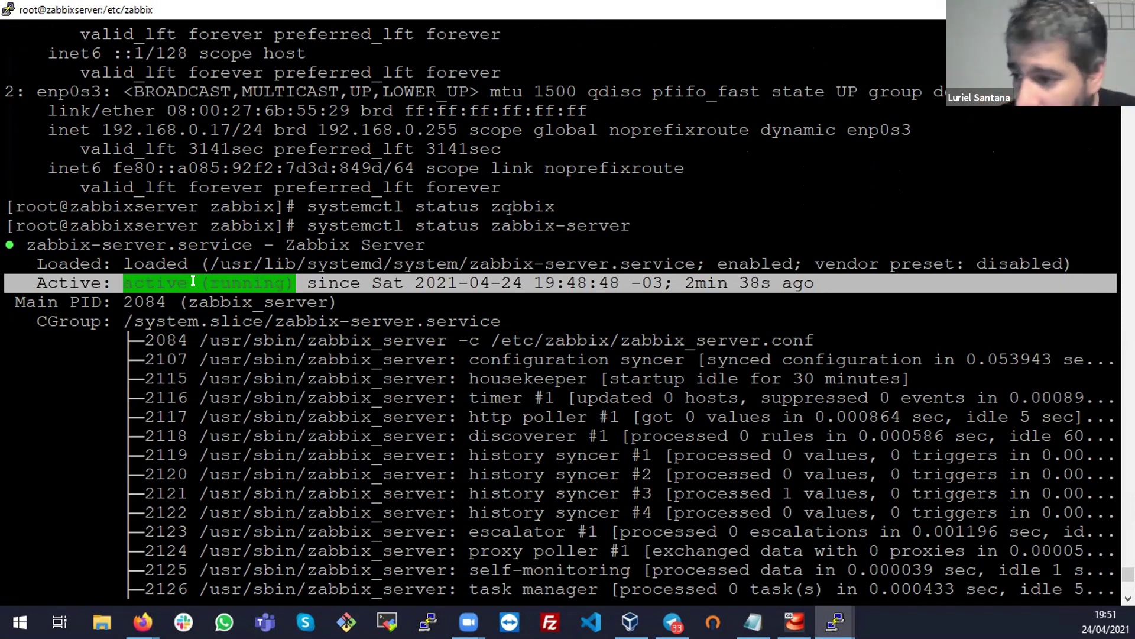
Return to the Zabbix setup Welcome page and advance to the pre-requisites check
{"action": "key", "text": "alt+Tab"}
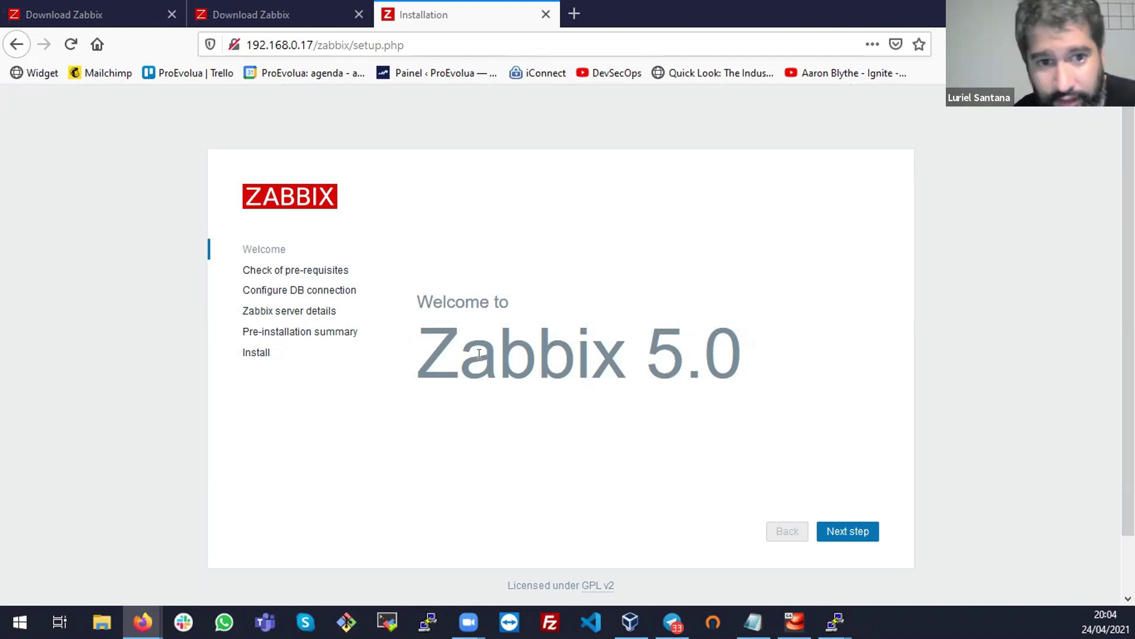
{"action": "left_click", "coordinate": [847, 532]}
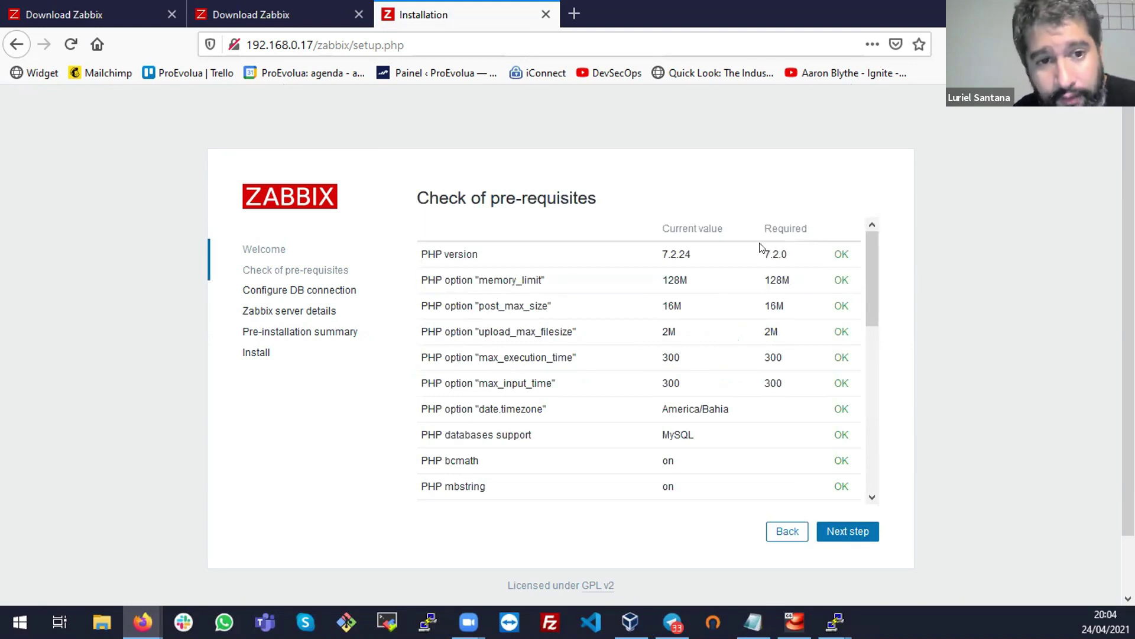
Scroll through the pre-requisites table, confirming every PHP check down to arg_separator.output shows OK
{"action": "left_click_drag", "start_coordinate": [872, 253], "coordinate": [880, 470]}
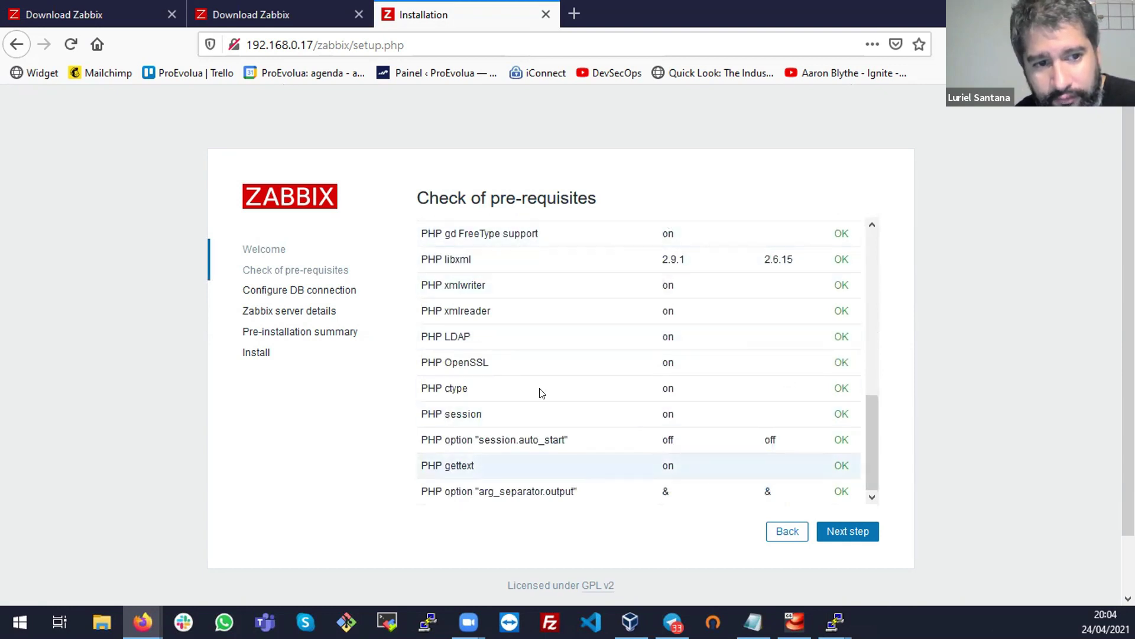
{"action": "left_click_drag", "start_coordinate": [874, 436], "coordinate": [885, 250]}
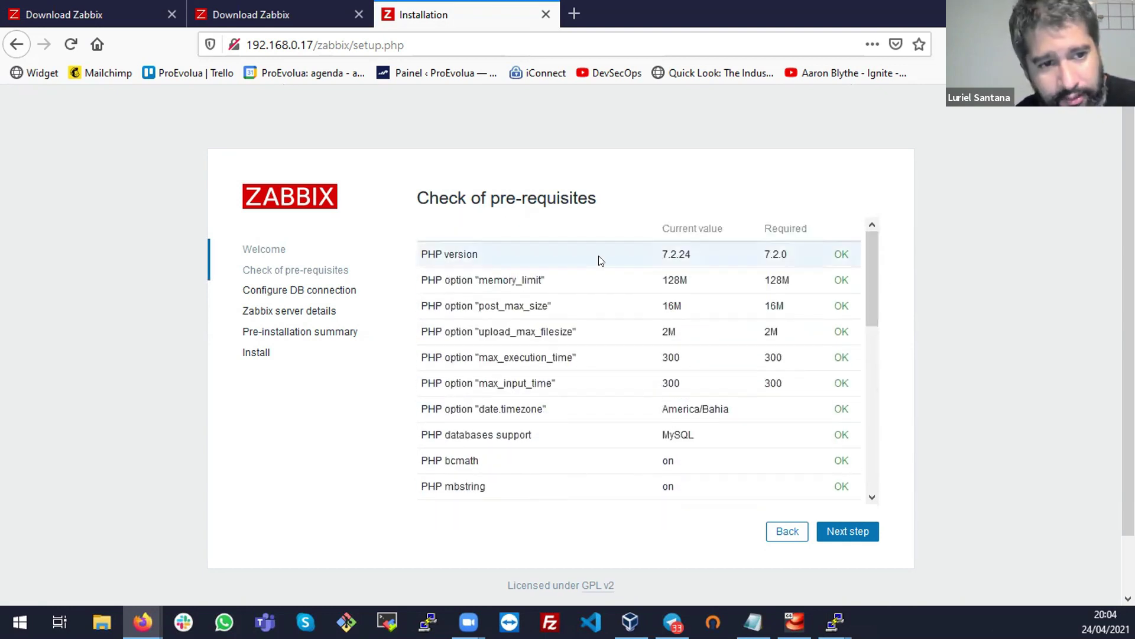
{"action": "left_click_drag", "start_coordinate": [872, 290], "coordinate": [870, 453]}
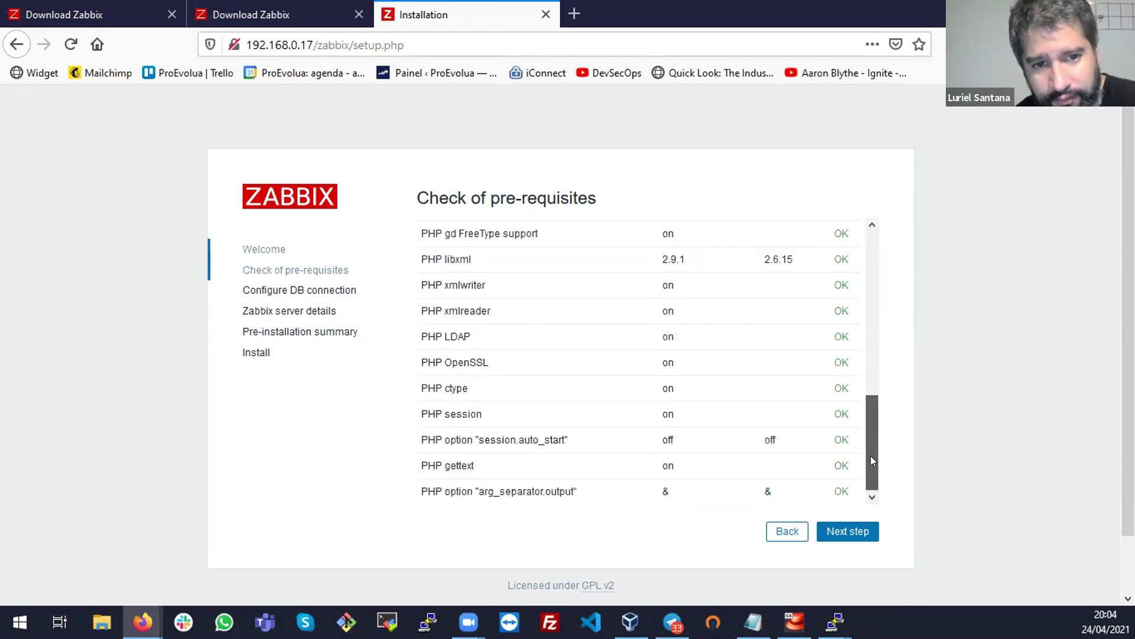
On the DB connection step, keep MySQL as database type and enter the database password
{"action": "left_click", "coordinate": [844, 528]}
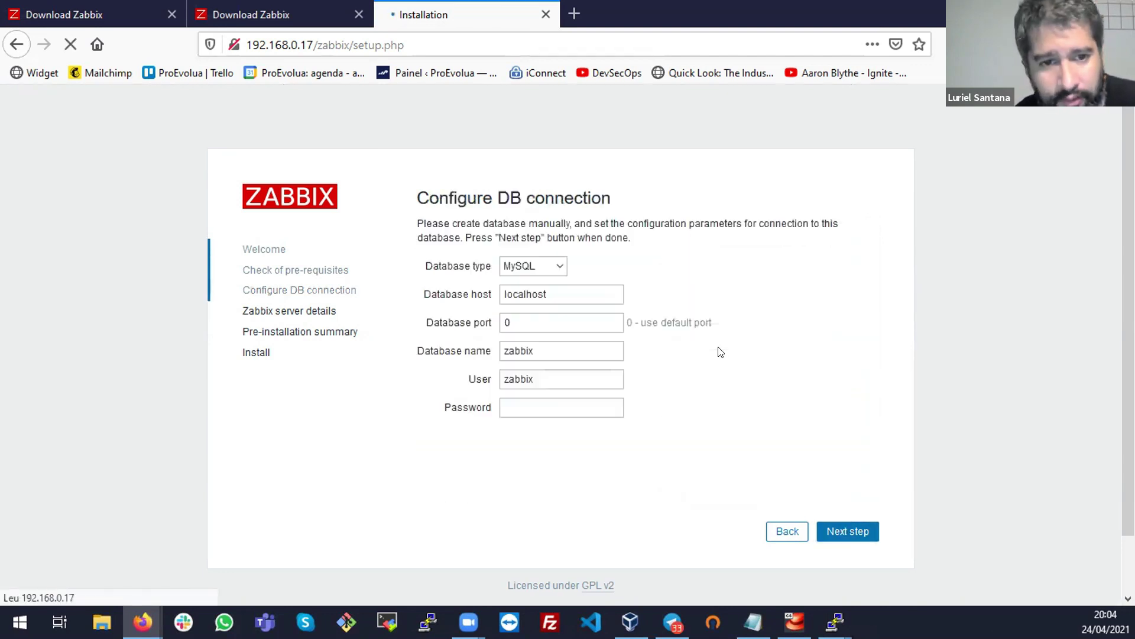
{"action": "left_click", "coordinate": [583, 266]}
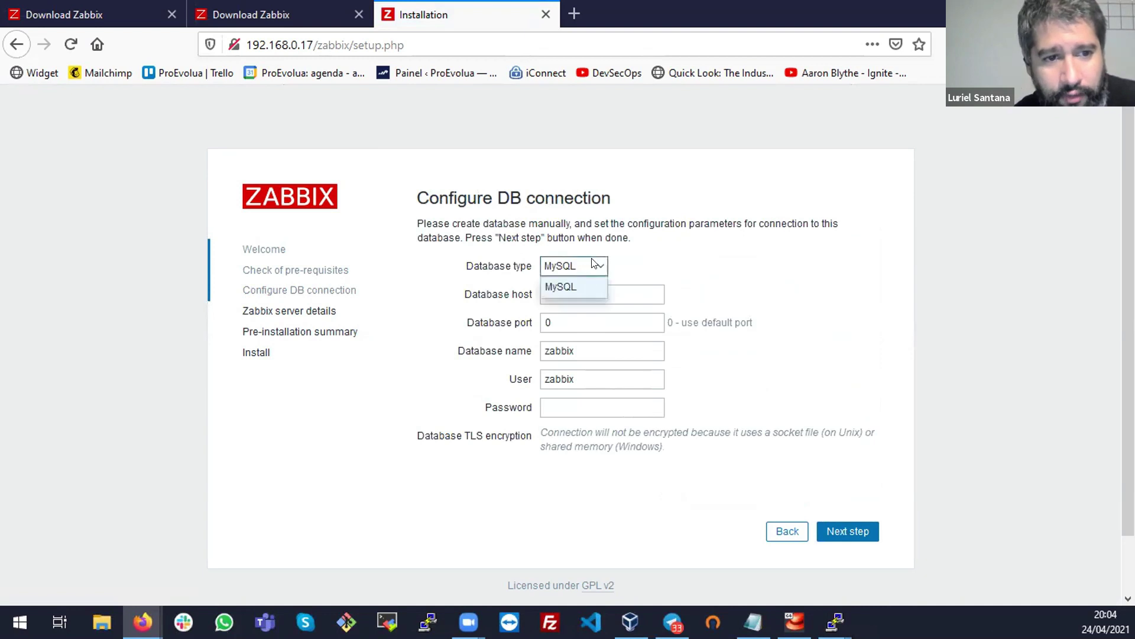
{"action": "left_click", "coordinate": [579, 284]}
{"action": "left_click", "coordinate": [594, 269]}
{"action": "left_click", "coordinate": [671, 264]}
{"action": "left_click", "coordinate": [609, 292]}
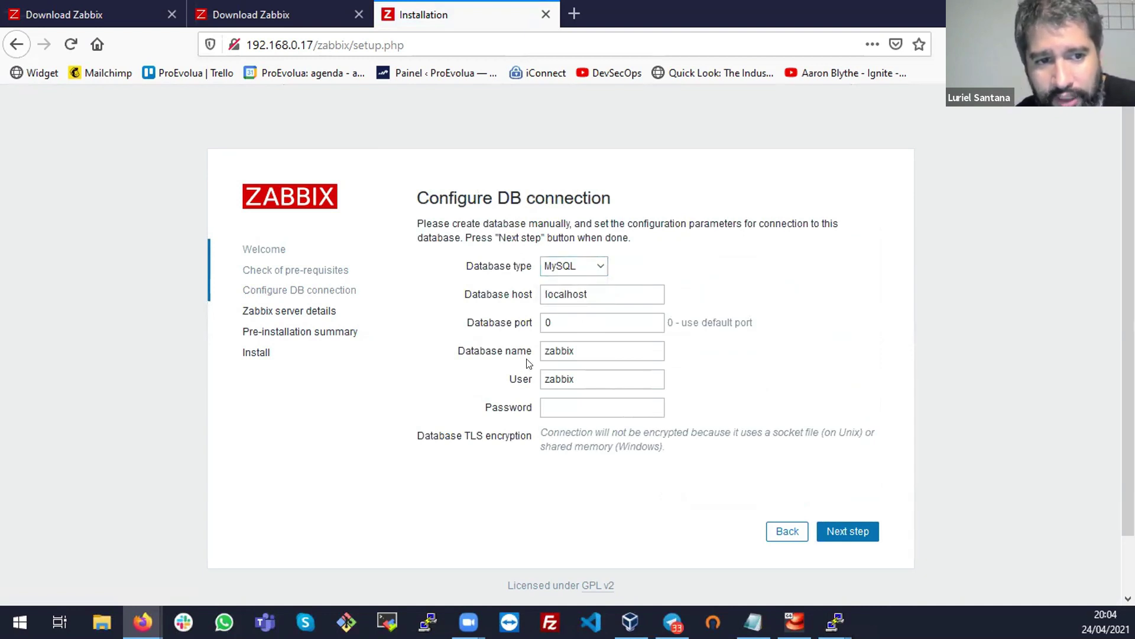
{"action": "left_click", "coordinate": [570, 405]}
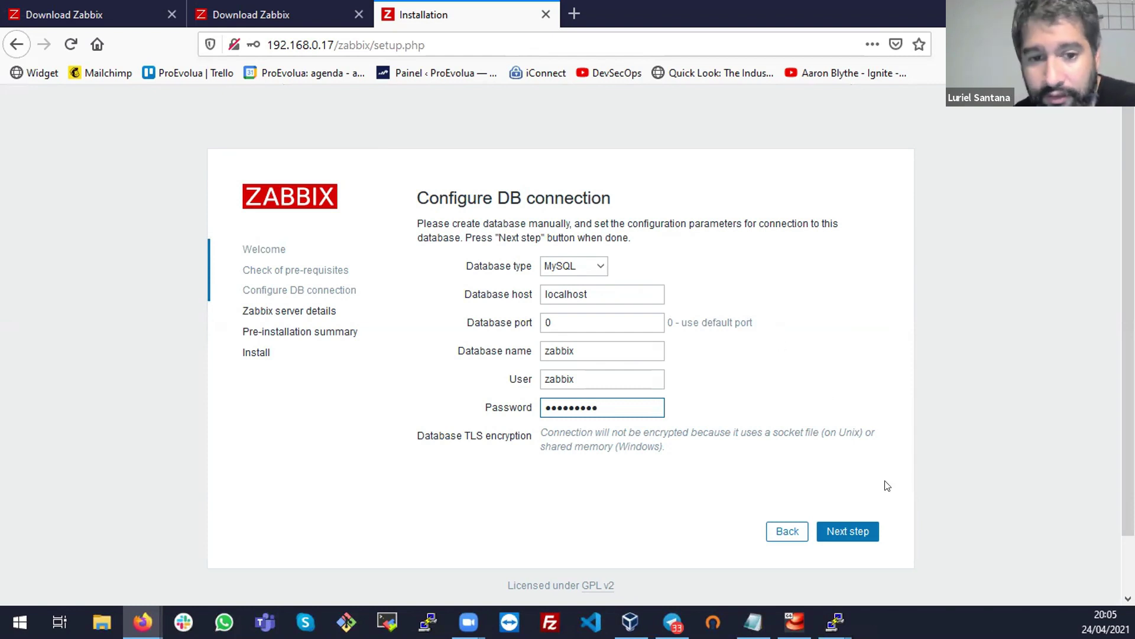
Keep host localhost and port 10051, name the installation ProEvolua, and continue to the summary
{"action": "left_click", "coordinate": [861, 529]}
{"action": "left_click", "coordinate": [452, 201]}
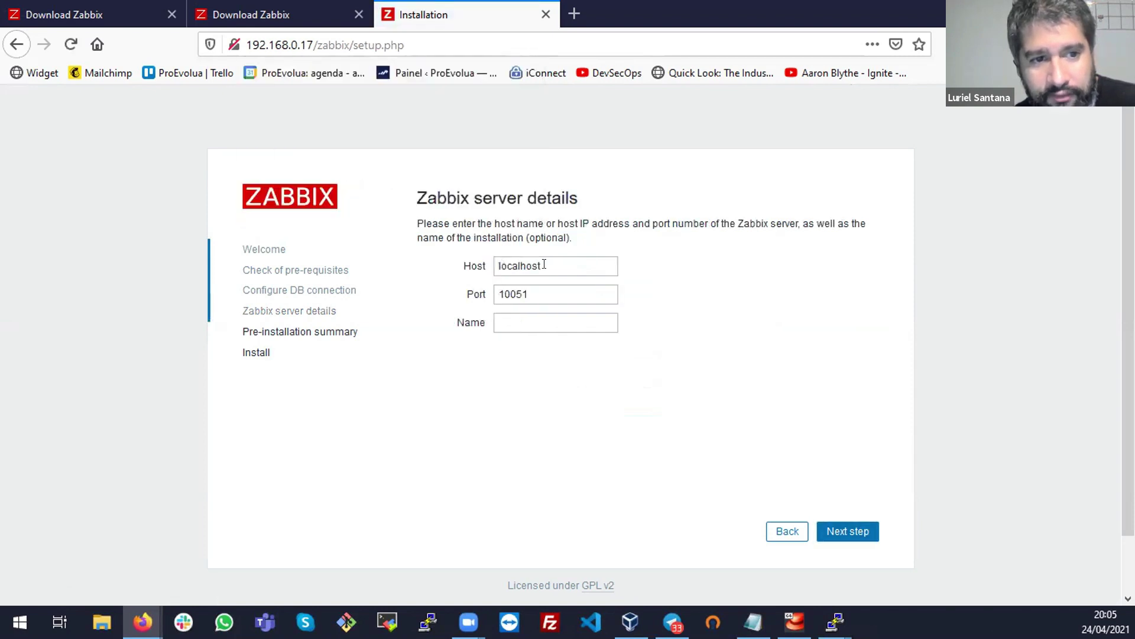
{"action": "left_click", "coordinate": [539, 321]}
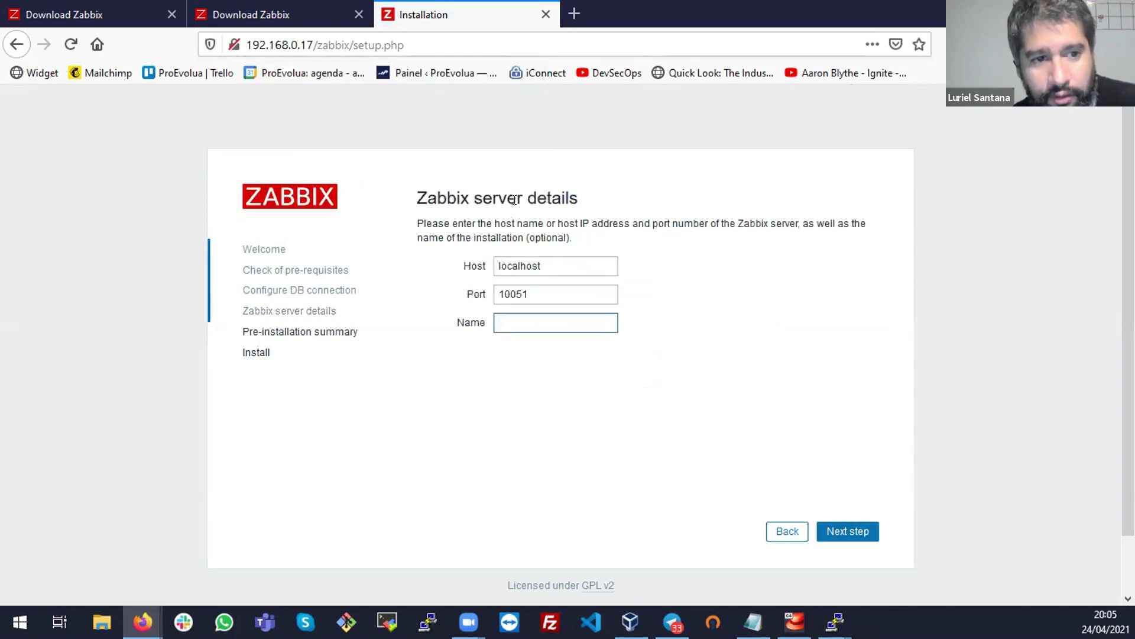
{"action": "key", "text": "shift+Tab"}
{"action": "key", "text": "shift+Tab"}
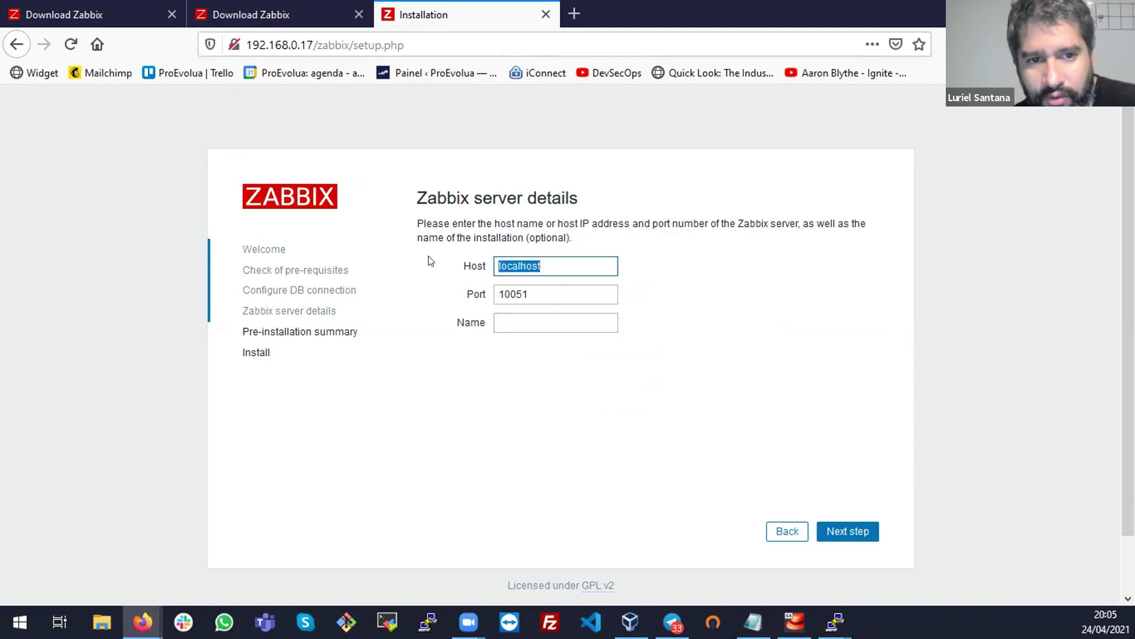
{"action": "key", "text": "Tab"}
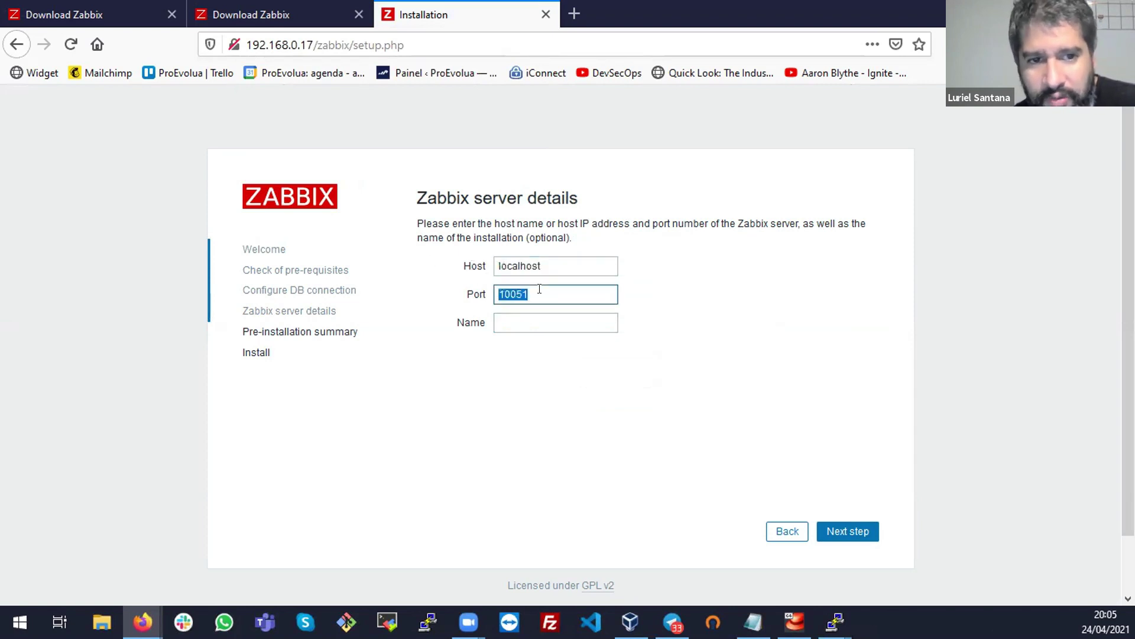
{"action": "key", "text": "Tab"}
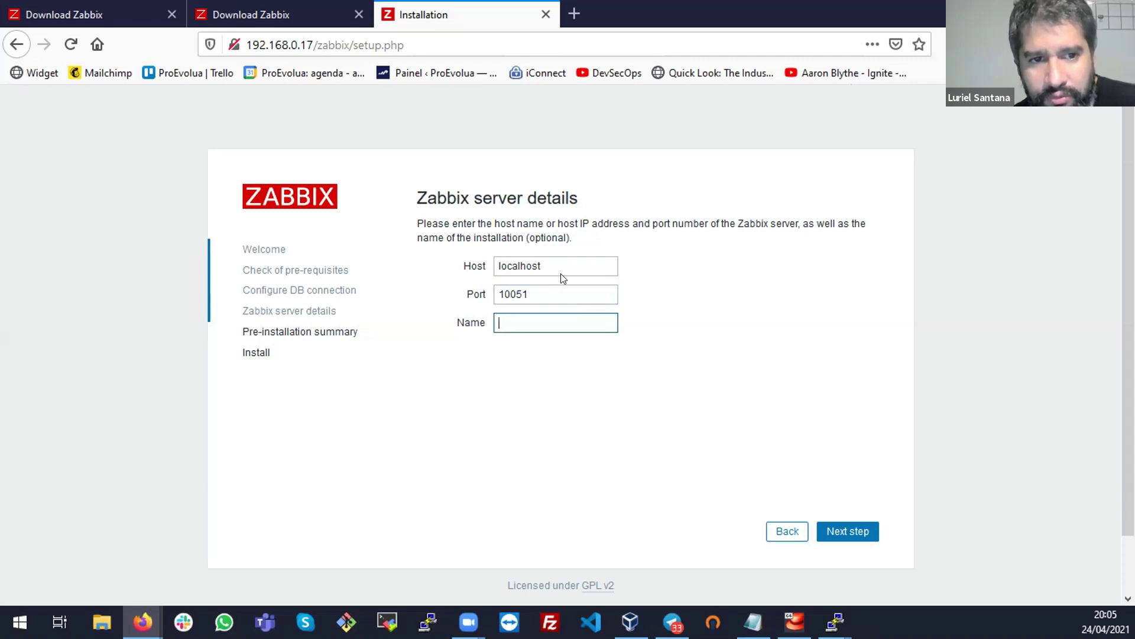
{"action": "left_click_drag", "start_coordinate": [550, 290], "coordinate": [518, 285]}
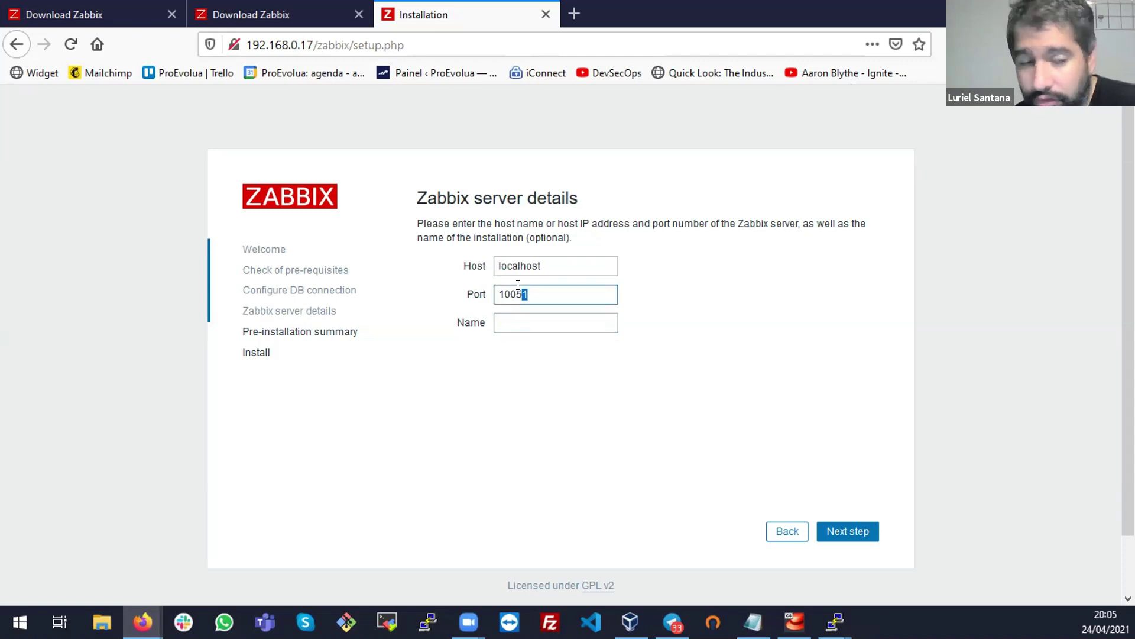
{"action": "left_click", "coordinate": [565, 319]}
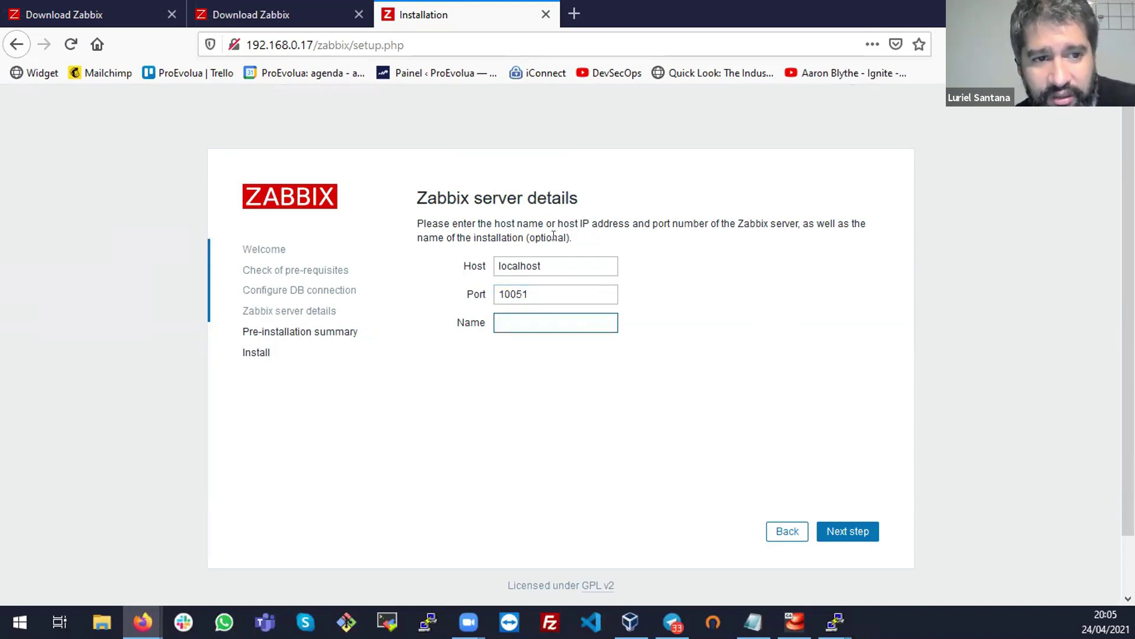
{"action": "triple_click", "coordinate": [553, 236]}
{"action": "left_click", "coordinate": [670, 262]}
{"action": "left_click", "coordinate": [570, 315]}
{"action": "type", "text": "ProEvolua"}
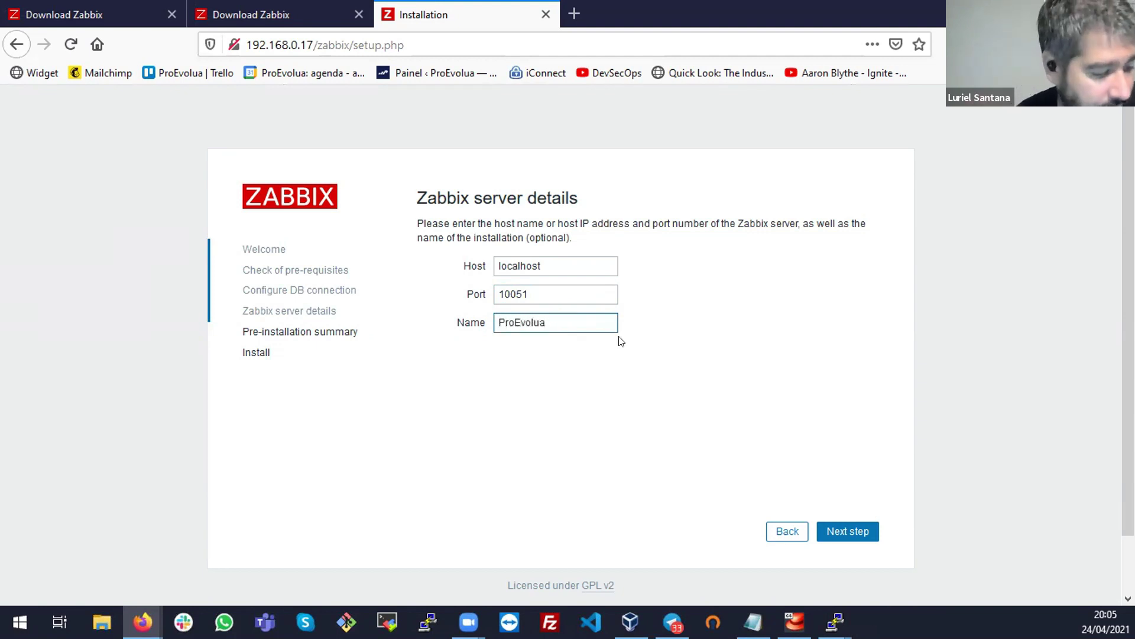
{"action": "left_click", "coordinate": [855, 535]}
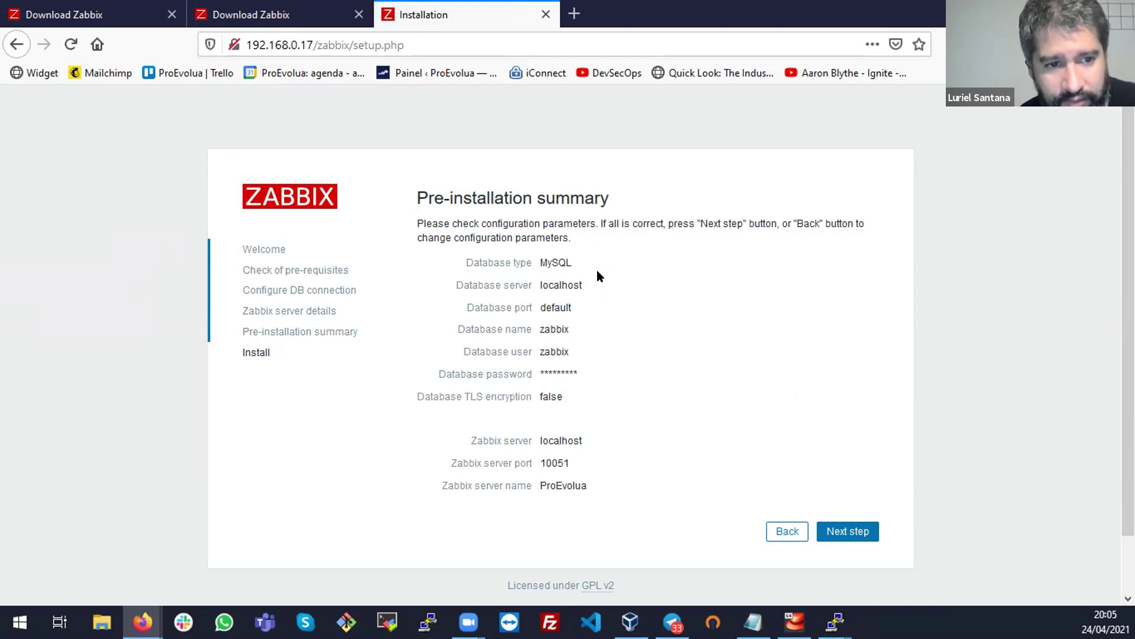
Run the frontend installation and review the congratulations message
{"action": "left_click", "coordinate": [846, 530]}
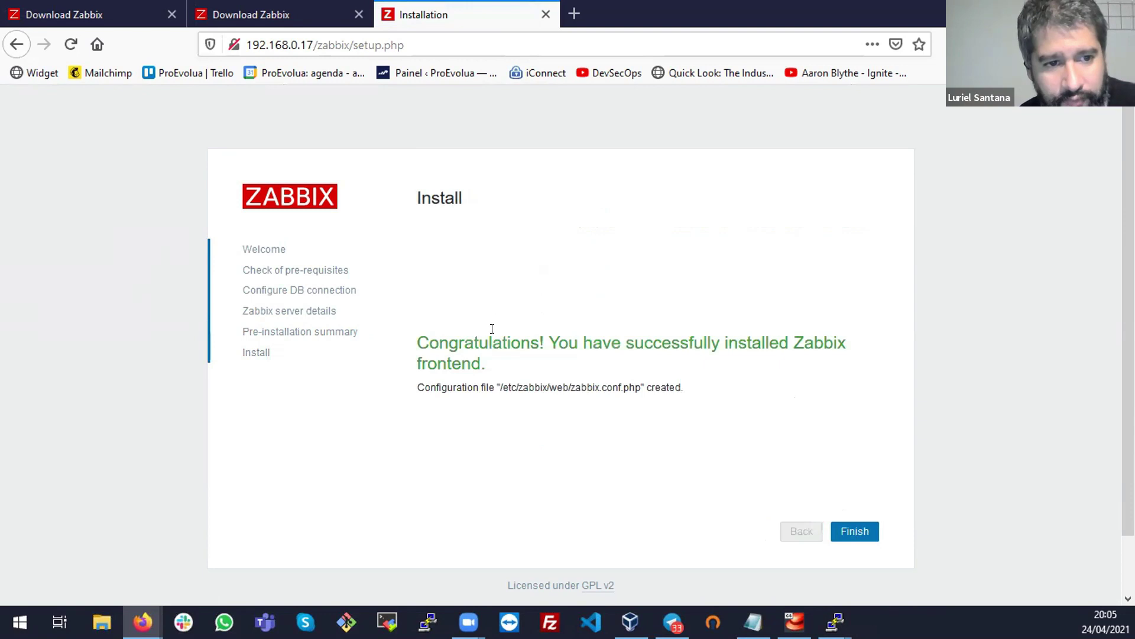
{"action": "left_click_drag", "start_coordinate": [491, 329], "coordinate": [525, 383]}
{"action": "left_click", "coordinate": [559, 410]}
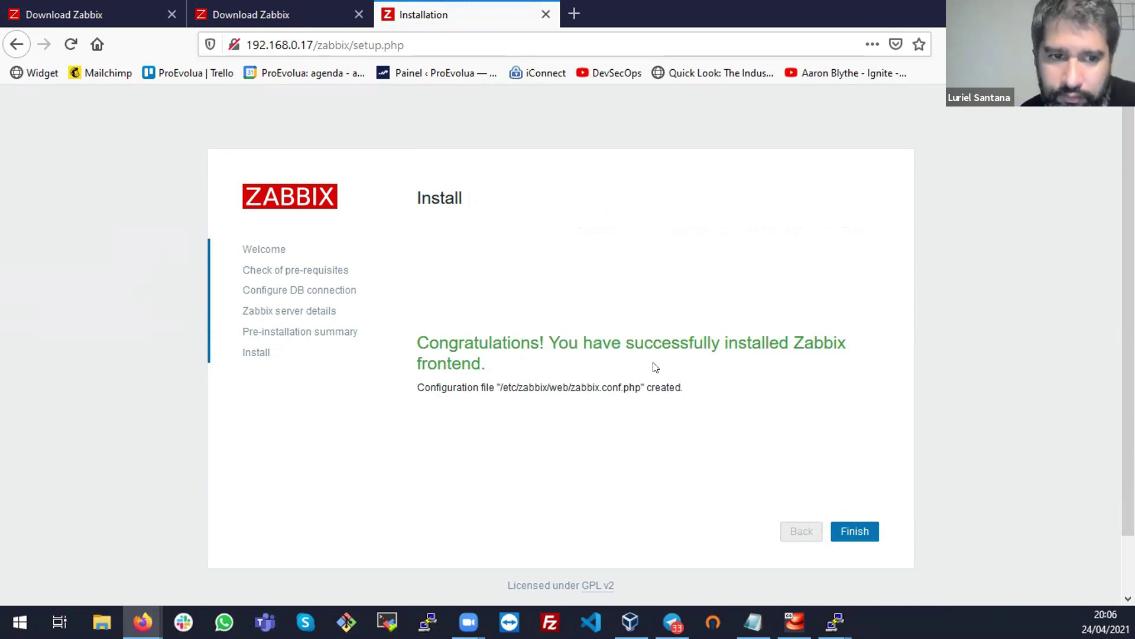
Copy the config file path /etc/zabbix/web/zabbix.conf.php and bring the PuTTY terminal forward
{"action": "left_click_drag", "start_coordinate": [481, 365], "coordinate": [641, 388]}
{"action": "key", "text": "super+c"}
{"action": "right_click", "coordinate": [632, 392]}
{"action": "left_click", "coordinate": [676, 403]}
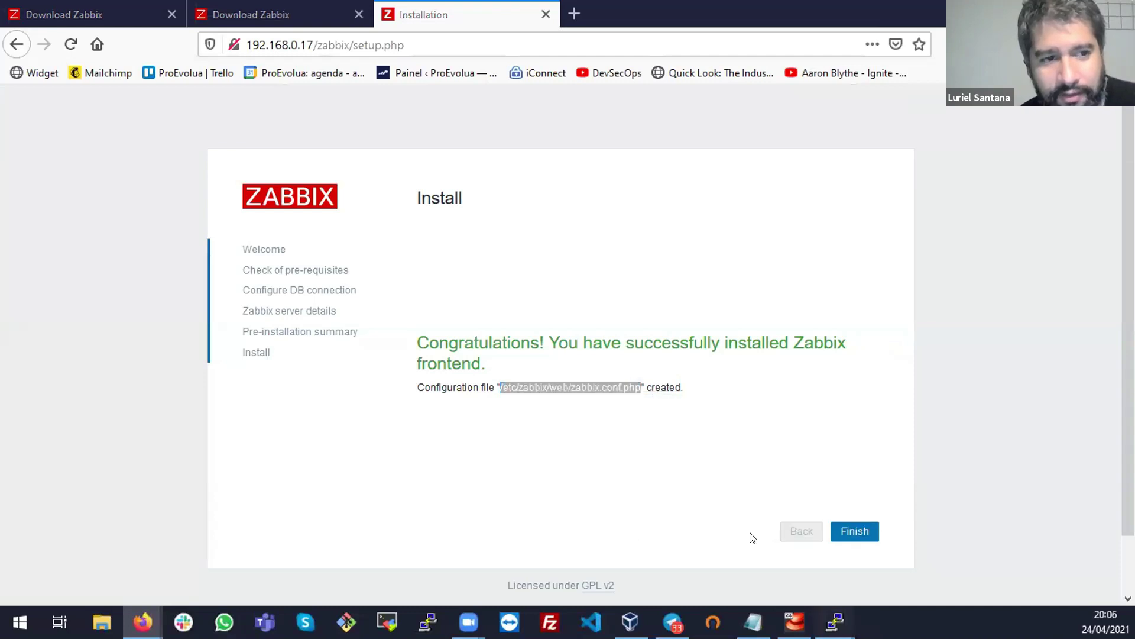
{"action": "left_click", "coordinate": [835, 621]}
{"action": "left_click", "coordinate": [776, 541]}
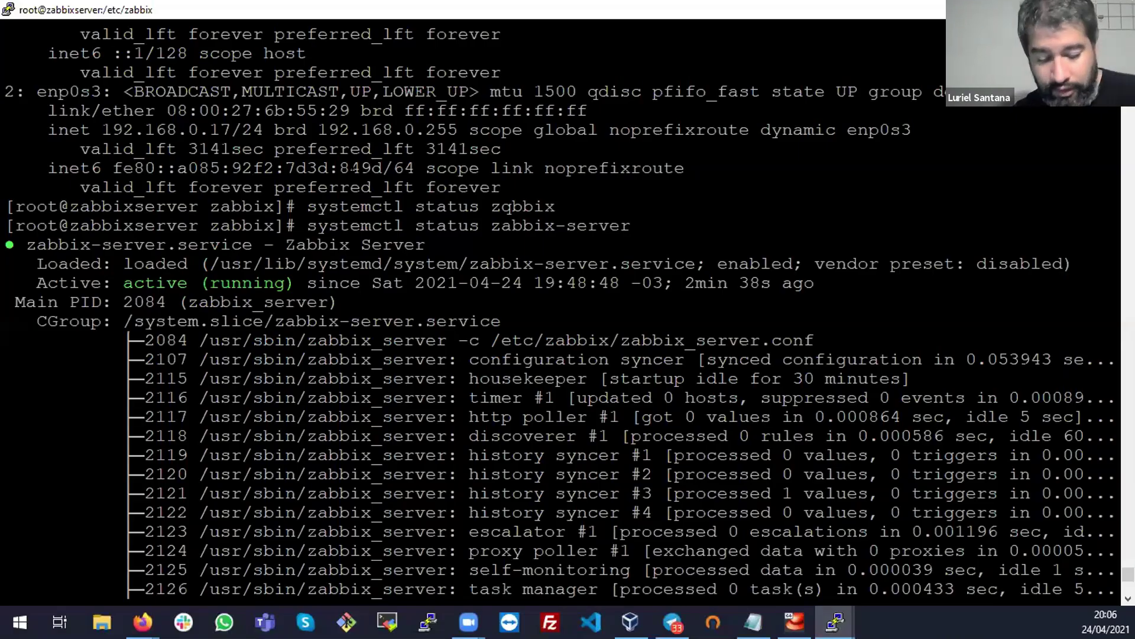
Clear the terminal and open the pasted /etc/zabbix/web/zabbix.conf.php path in vi
{"action": "key", "text": "ctrl+l"}
{"action": "type", "text": "vim"}
{"action": "key", "text": "BackSpace"}
{"action": "key", "text": "BackSpace"}
{"action": "right_click", "coordinate": [352, 166]}
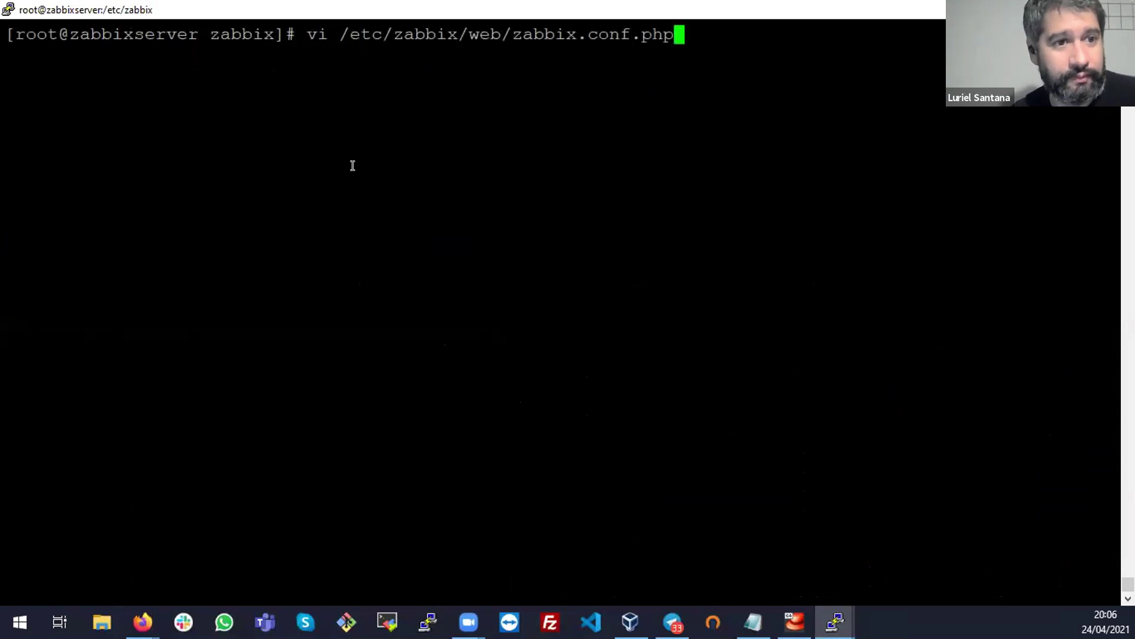
{"action": "key", "text": "Return"}
Step through the database type, server, port, password and TLS settings in the file
{"action": "key", "text": "Down"}
{"action": "key", "text": "Down"}
{"action": "key", "text": "Down"}
{"action": "key", "text": "Down"}
{"action": "key", "text": "Up"}
{"action": "key", "text": "Up"}
{"action": "key", "text": "Down"}
{"action": "key", "text": "Right"}
{"action": "key", "text": "Right"}
{"action": "key", "text": "Right"}
{"action": "key", "text": "Right"}
{"action": "key", "text": "Right"}
{"action": "key", "text": "Right"}
{"action": "key", "text": "Right"}
{"action": "key", "text": "Right"}
{"action": "key", "text": "Down"}
{"action": "key", "text": "Down"}
{"action": "key", "text": "Up"}
{"action": "key", "text": "Down"}
{"action": "key", "text": "Down"}
{"action": "key", "text": "Down"}
{"action": "key", "text": "Down"}
{"action": "key", "text": "Left"}
{"action": "key", "text": "Left"}
{"action": "key", "text": "Left"}
{"action": "key", "text": "Left"}
{"action": "key", "text": "Left"}
{"action": "key", "text": "Left"}
{"action": "key", "text": "Left"}
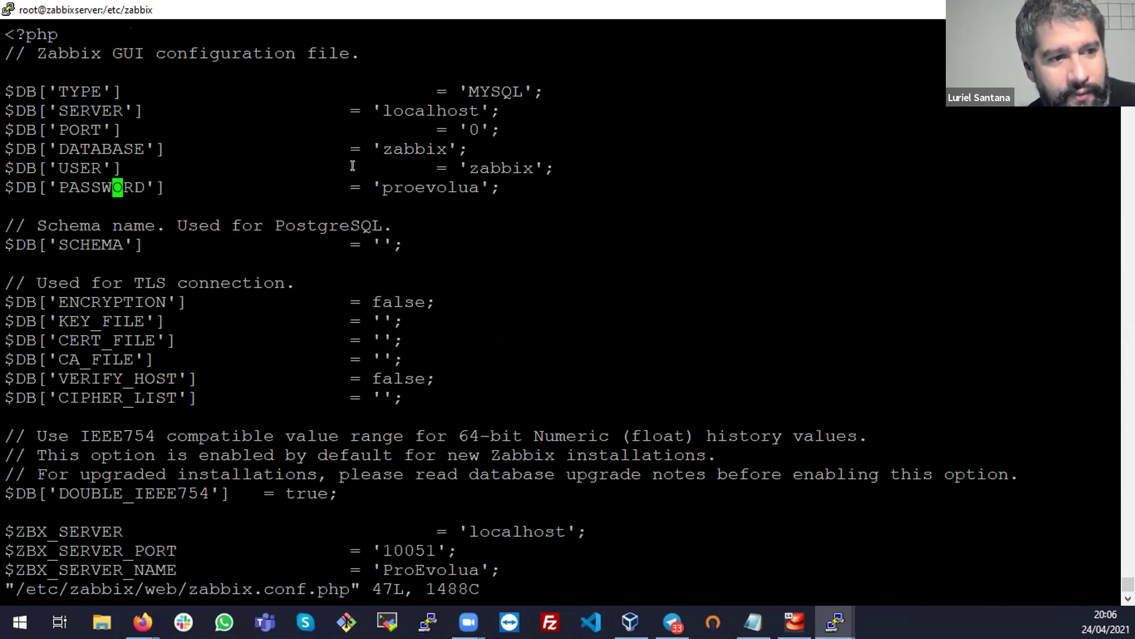
{"action": "key", "text": "Down"}
{"action": "key", "text": "Down"}
{"action": "key", "text": "Down"}
{"action": "key", "text": "Down"}
{"action": "key", "text": "Down"}
{"action": "key", "text": "Down"}
{"action": "key", "text": "Down"}
{"action": "key", "text": "Down"}
{"action": "key", "text": "Down"}
{"action": "key", "text": "Down"}
{"action": "key", "text": "Down"}
{"action": "key", "text": "Down"}
{"action": "key", "text": "Down"}
{"action": "key", "text": "Down"}
{"action": "key", "text": "Down"}
{"action": "key", "text": "Down"}
{"action": "key", "text": "Down"}
{"action": "key", "text": "Down"}
{"action": "key", "text": "Down"}
{"action": "key", "text": "Down"}
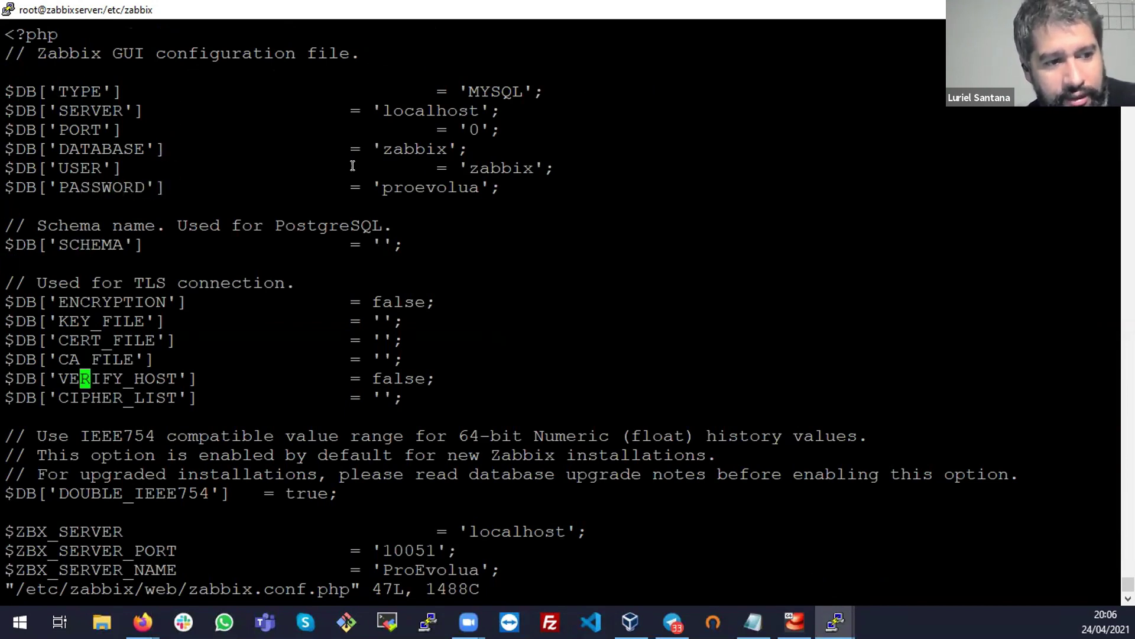
{"action": "key", "text": "Down"}
{"action": "key", "text": "Down"}
{"action": "key", "text": "Down"}
{"action": "key", "text": "Down"}
{"action": "key", "text": "Down"}
{"action": "key", "text": "Down"}
{"action": "key", "text": "Up"}
{"action": "key", "text": "Up"}
{"action": "key", "text": "Up"}
{"action": "key", "text": "Up"}
{"action": "key", "text": "Up"}
{"action": "key", "text": "Up"}
{"action": "key", "text": "Up"}
{"action": "key", "text": "Up"}
{"action": "key", "text": "Up"}
{"action": "key", "text": "Down"}
{"action": "key", "text": "Down"}
{"action": "key", "text": "Down"}
{"action": "key", "text": "Down"}
{"action": "key", "text": "Down"}
{"action": "key", "text": "Down"}
{"action": "key", "text": "Down"}
{"action": "key", "text": "Down"}
{"action": "key", "text": "Down"}
{"action": "key", "text": "Down"}
{"action": "key", "text": "Down"}
{"action": "key", "text": "Down"}
{"action": "key", "text": "Down"}
{"action": "key", "text": "Down"}
{"action": "key", "text": "Down"}
{"action": "key", "text": "Down"}
{"action": "key", "text": "Down"}
{"action": "key", "text": "Down"}
{"action": "key", "text": "Down"}
{"action": "key", "text": "Down"}
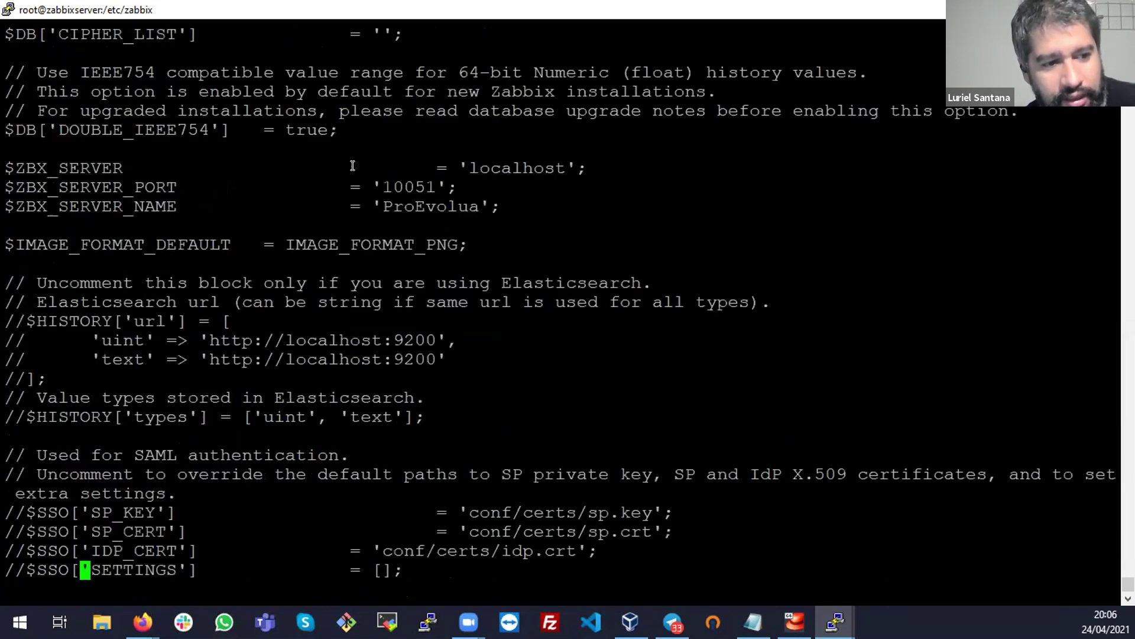
Go back up to review the database user line and stored password value
{"action": "key", "text": "Up"}
{"action": "key", "text": "Up"}
{"action": "key", "text": "Up"}
{"action": "key", "text": "Up"}
{"action": "key", "text": "Up"}
{"action": "key", "text": "Up"}
{"action": "key", "text": "Up"}
{"action": "key", "text": "Up"}
{"action": "key", "text": "Up"}
{"action": "key", "text": "Up"}
{"action": "key", "text": "Up"}
{"action": "key", "text": "Up"}
{"action": "key", "text": "Up"}
{"action": "key", "text": "Up"}
{"action": "key", "text": "Up"}
{"action": "key", "text": "Up"}
{"action": "key", "text": "Up"}
{"action": "key", "text": "Up"}
{"action": "key", "text": "Up"}
{"action": "key", "text": "Up"}
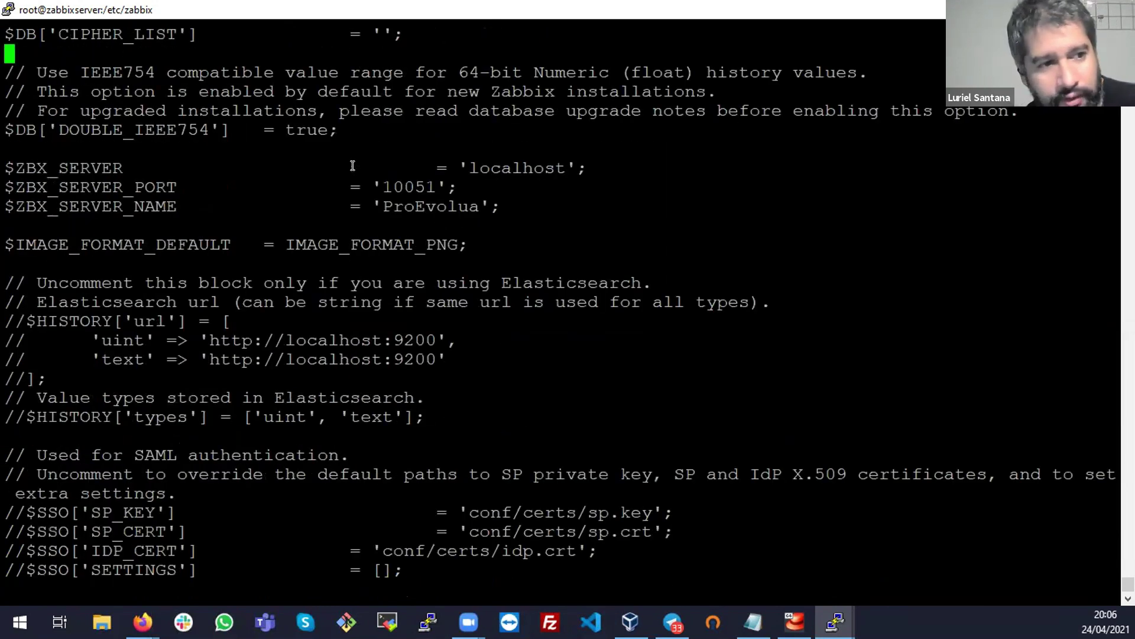
{"action": "key", "text": "Up"}
{"action": "key", "text": "Up"}
{"action": "key", "text": "Up"}
{"action": "key", "text": "Up"}
{"action": "key", "text": "Up"}
{"action": "key", "text": "Up"}
{"action": "key", "text": "Up"}
{"action": "key", "text": "Down"}
{"action": "key", "text": "Down"}
{"action": "key", "text": "Down"}
{"action": "key", "text": "Down"}
{"action": "key", "text": "Down"}
{"action": "key", "text": "Down"}
{"action": "key", "text": "Down"}
{"action": "key", "text": "Right"}
{"action": "key", "text": "Down"}
{"action": "key", "text": "Right"}
{"action": "key", "text": "Right"}
{"action": "key", "text": "Right"}
{"action": "key", "text": "Right"}
{"action": "key", "text": "Right"}
{"action": "key", "text": "Right"}
{"action": "key", "text": "Right"}
{"action": "key", "text": "Right"}
{"action": "key", "text": "Right"}
{"action": "key", "text": "Right"}
{"action": "key", "text": "Right"}
{"action": "key", "text": "Right"}
{"action": "key", "text": "Right"}
{"action": "key", "text": "Right"}
{"action": "key", "text": "Right"}
{"action": "key", "text": "Right"}
{"action": "key", "text": "Right"}
{"action": "key", "text": "Right"}
{"action": "key", "text": "Right"}
{"action": "key", "text": "Right"}
{"action": "key", "text": "Left"}
{"action": "key", "text": "Left"}
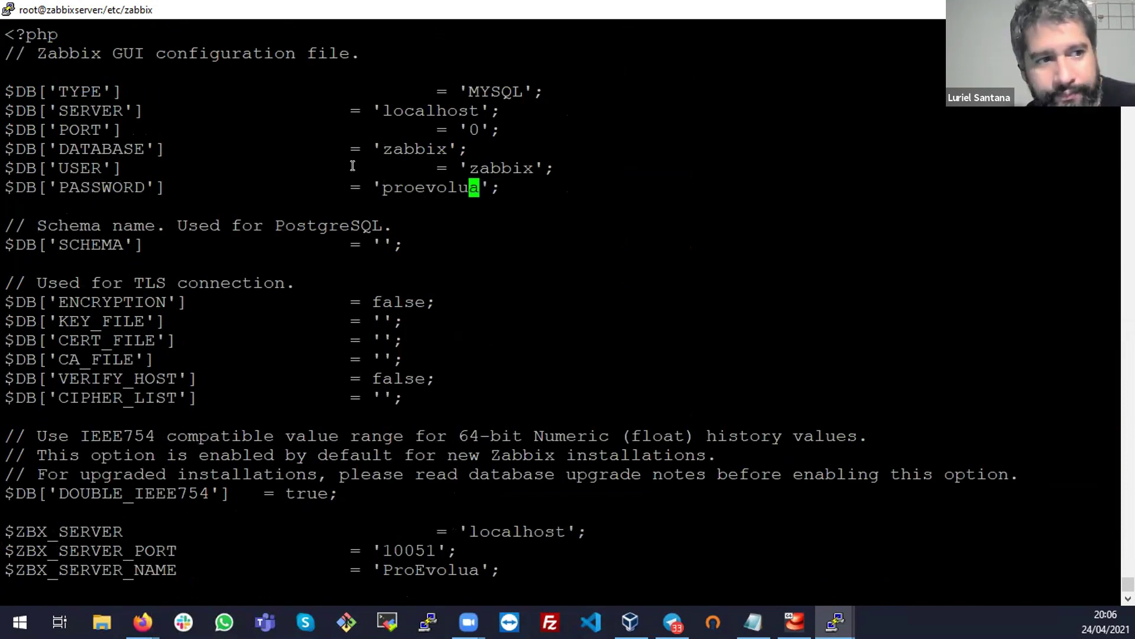
Quit vi without saving using :q! and return to Firefox
{"action": "type", "text": ":q!"}
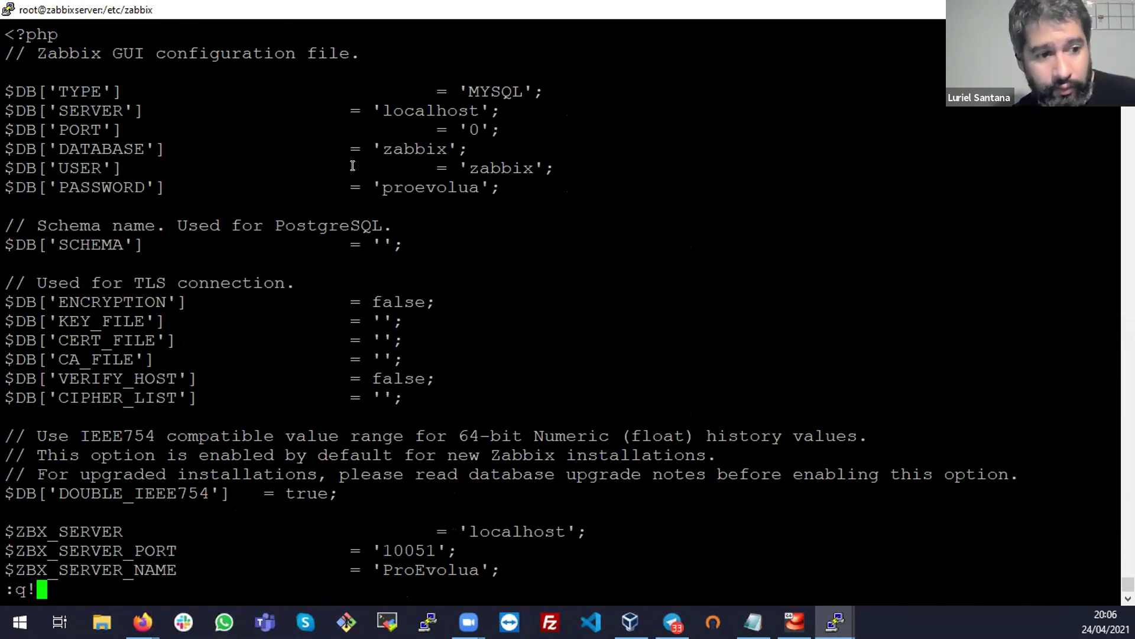
{"action": "key", "text": "Return"}
{"action": "key", "text": "Return"}
{"action": "key", "text": "Return"}
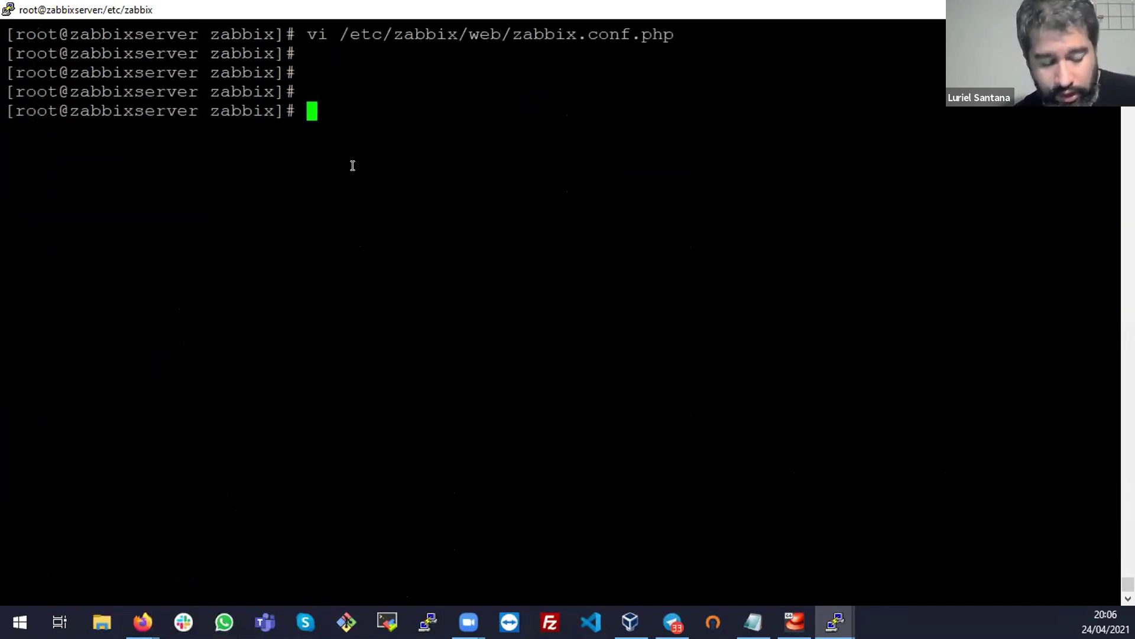
{"action": "key", "text": "alt+Tab"}
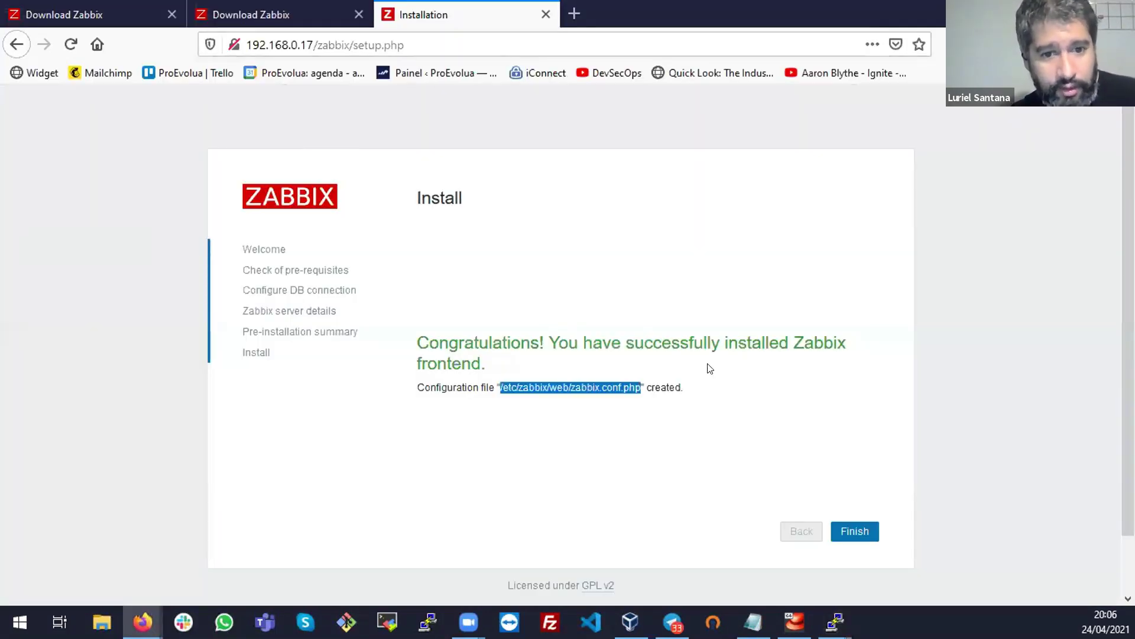
Finish the setup and try signing in twice as admin, with both attempts rejected
{"action": "left_click", "coordinate": [852, 529]}
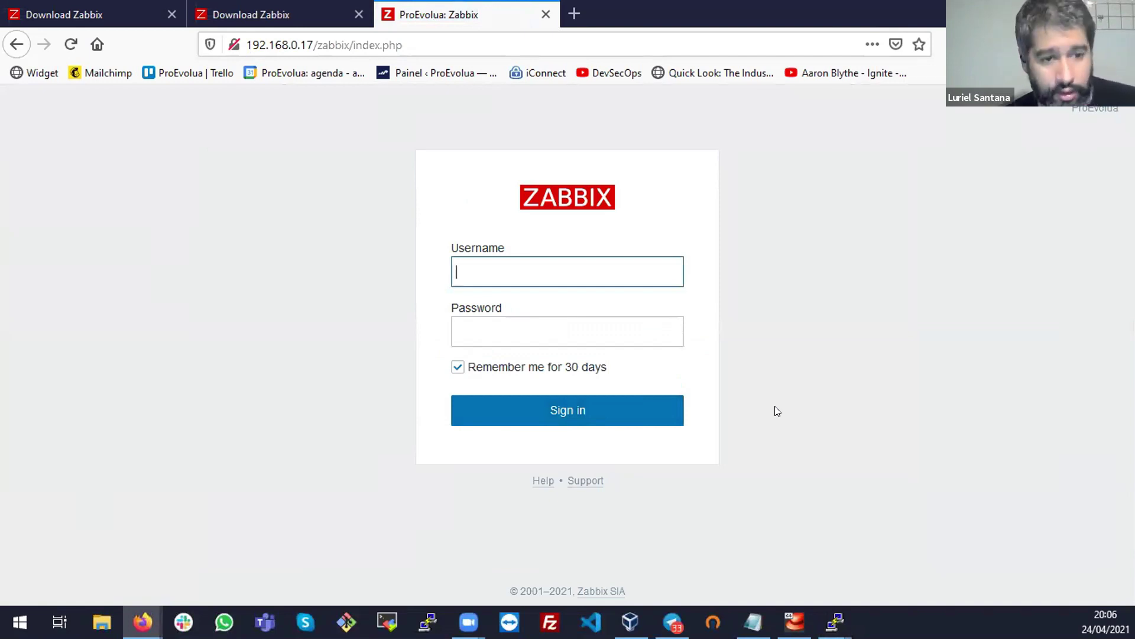
{"action": "type", "text": "admin"}
{"action": "key", "text": "Tab"}
{"action": "type", "text": "admin"}
{"action": "key", "text": "Return"}
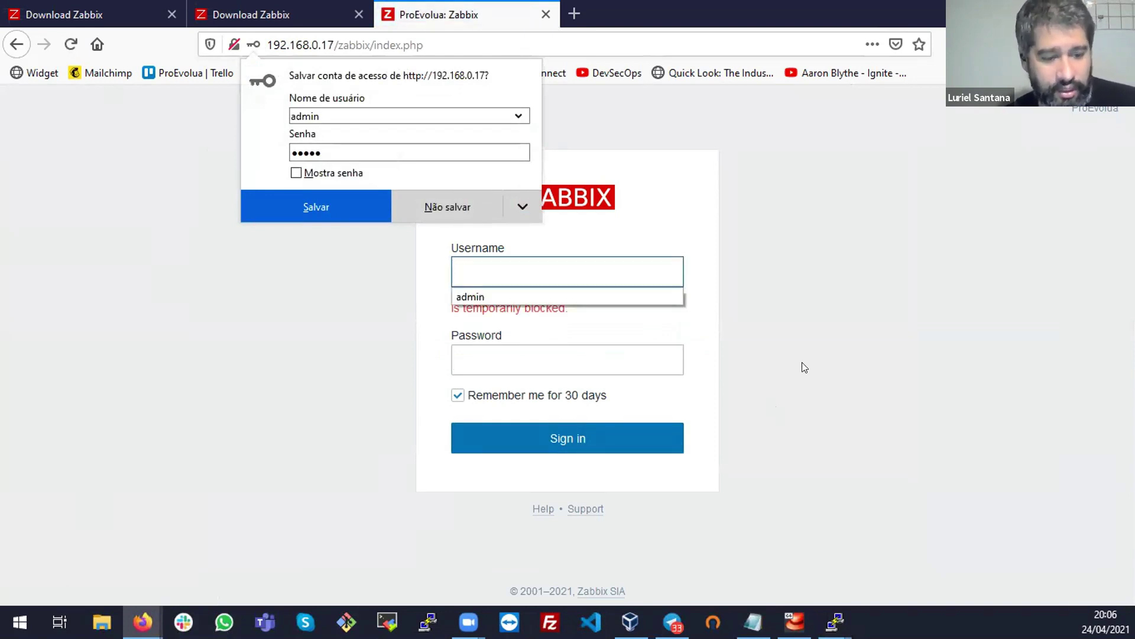
{"action": "type", "text": "admin"}
{"action": "key", "text": "Tab"}
{"action": "type", "text": "zabbix"}
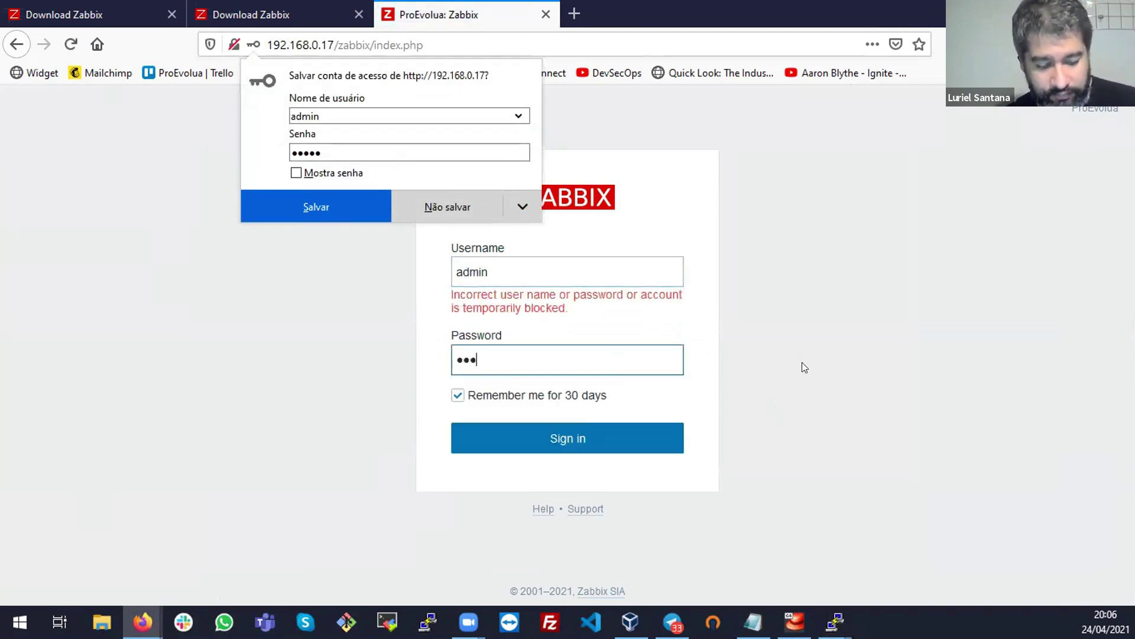
{"action": "key", "text": "Return"}
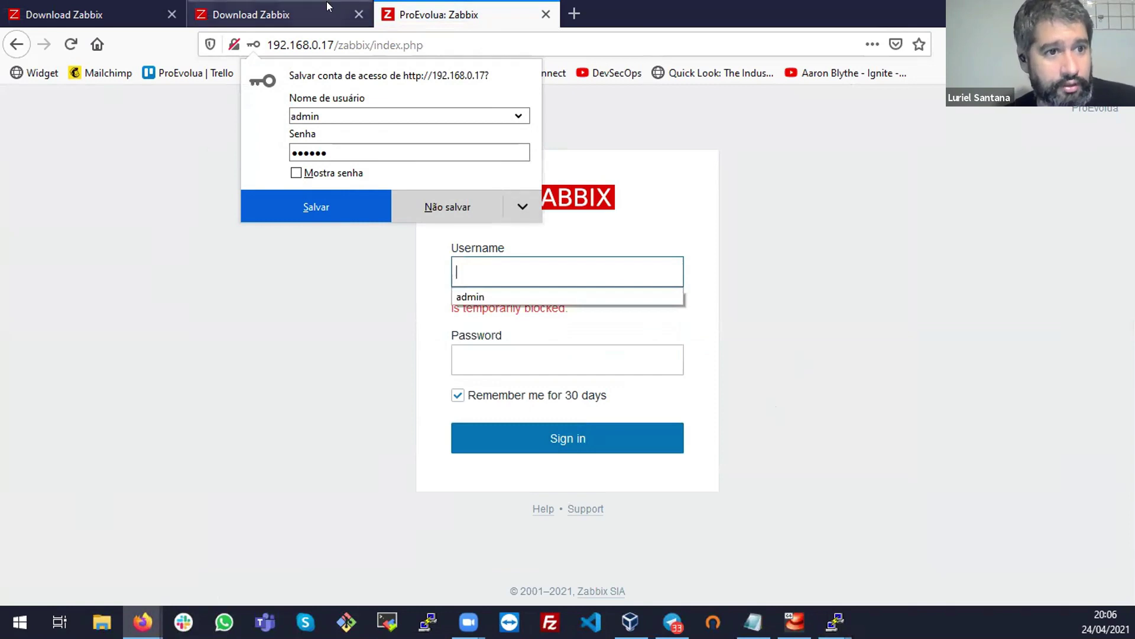
Switch among tabs to the CentOS download page and scroll to its Start using Zabbix section
{"action": "left_click", "coordinate": [326, 2]}
{"action": "key", "text": "ctrl+shift+Tab"}
{"action": "scroll", "coordinate": [479, 371], "scroll_direction": "down", "scroll_amount": 5}
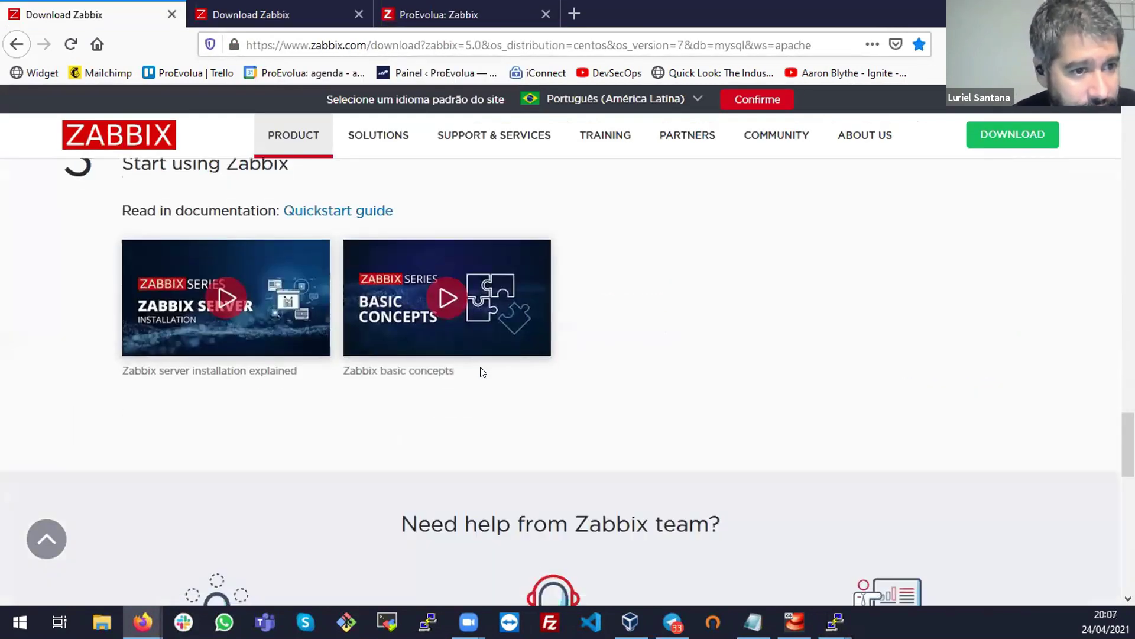
{"action": "scroll", "coordinate": [480, 370], "scroll_direction": "up", "scroll_amount": 3}
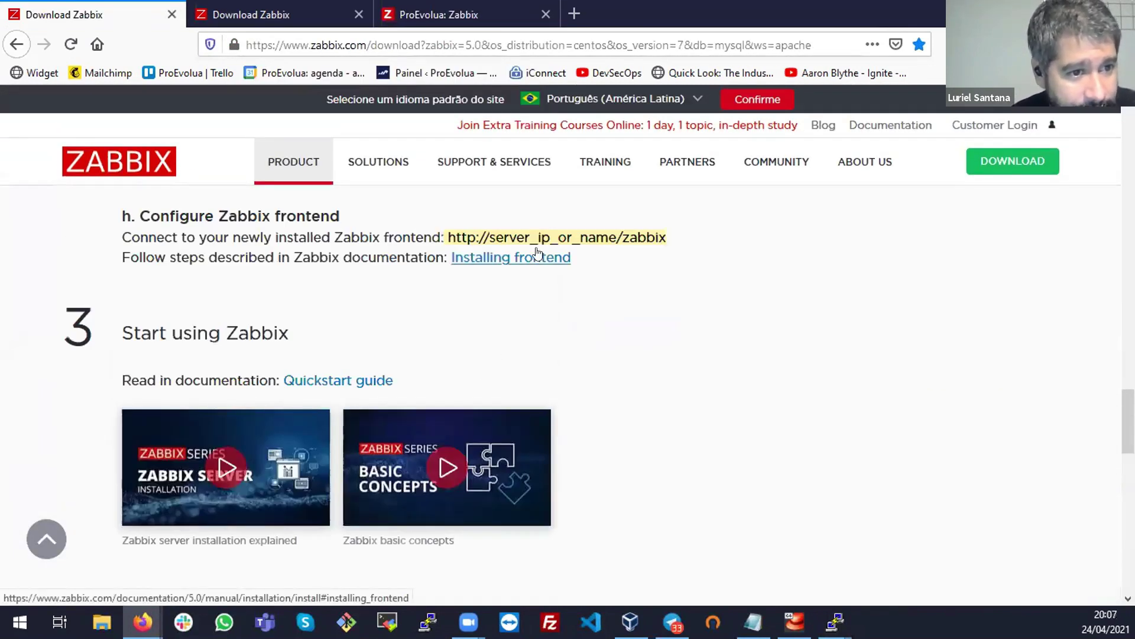
{"action": "scroll", "coordinate": [646, 366], "scroll_direction": "down", "scroll_amount": 3}
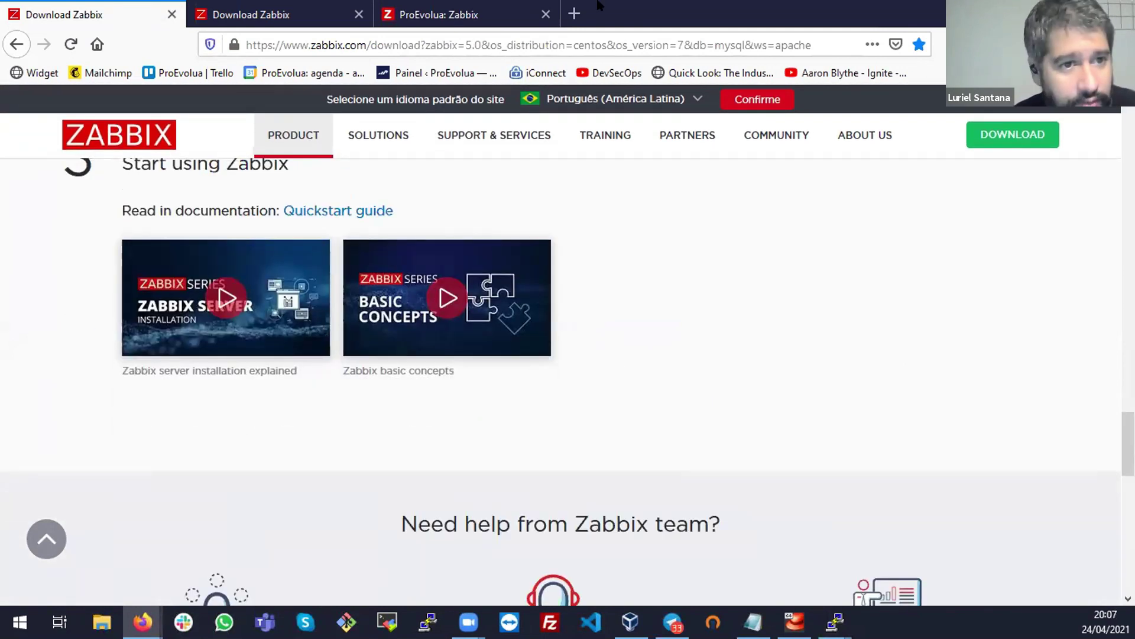
{"action": "left_click", "coordinate": [508, 7]}
{"action": "left_click", "coordinate": [297, 6]}
{"action": "key", "text": "ctrl+Page_Up"}
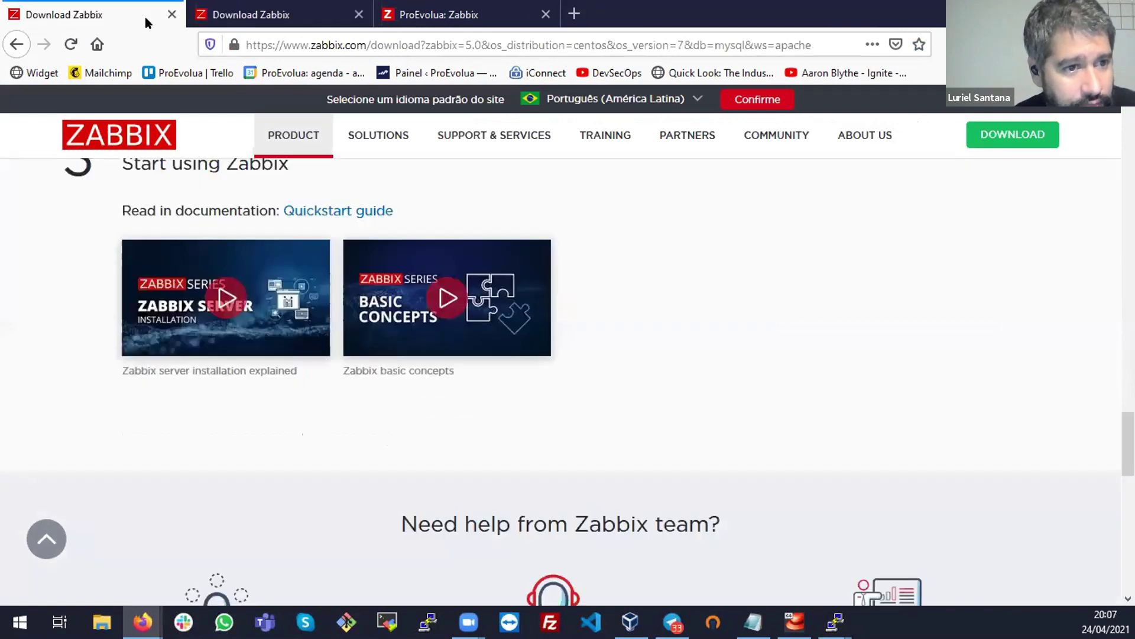
Search Google for 'username zabbix web' in a new tab to find the default login
{"action": "left_click", "coordinate": [565, 16]}
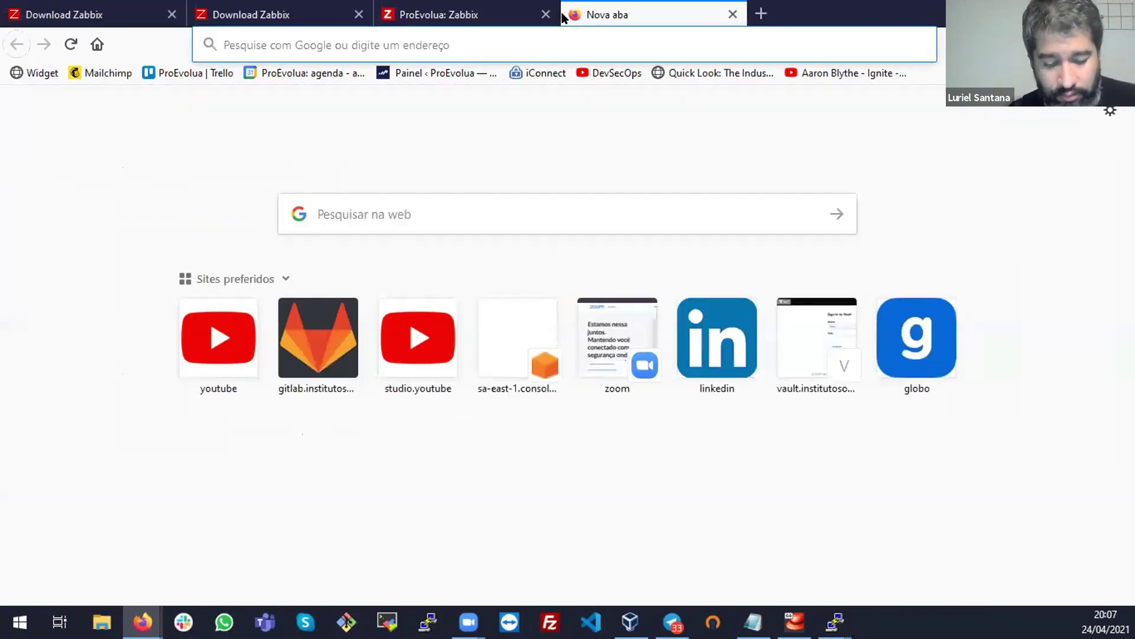
{"action": "type", "text": "username"}
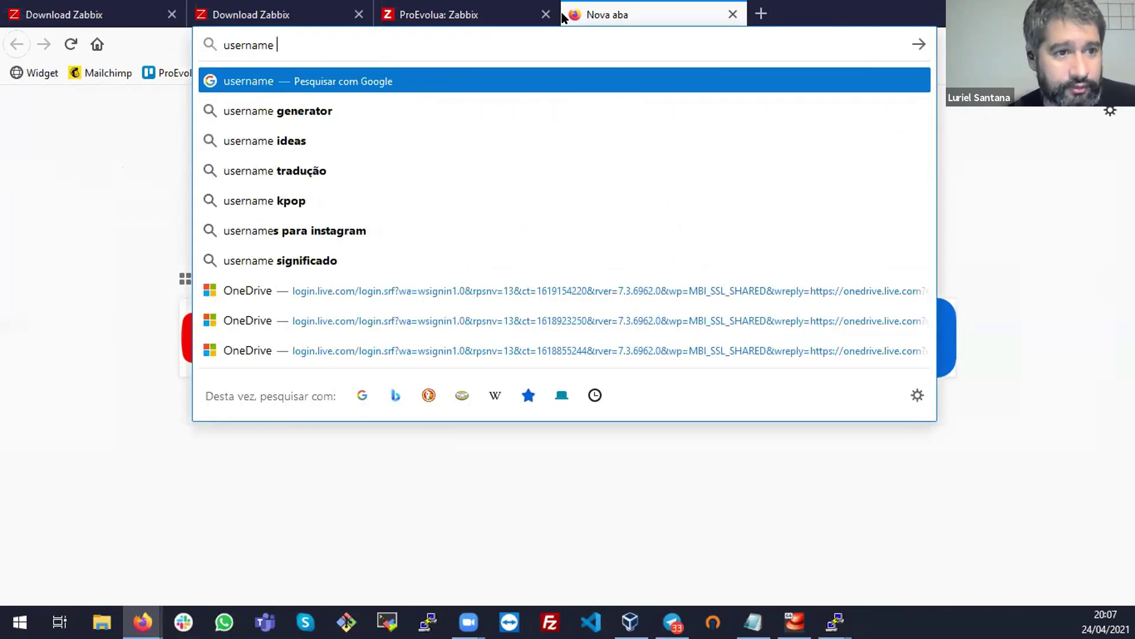
{"action": "type", "text": " zabbix"}
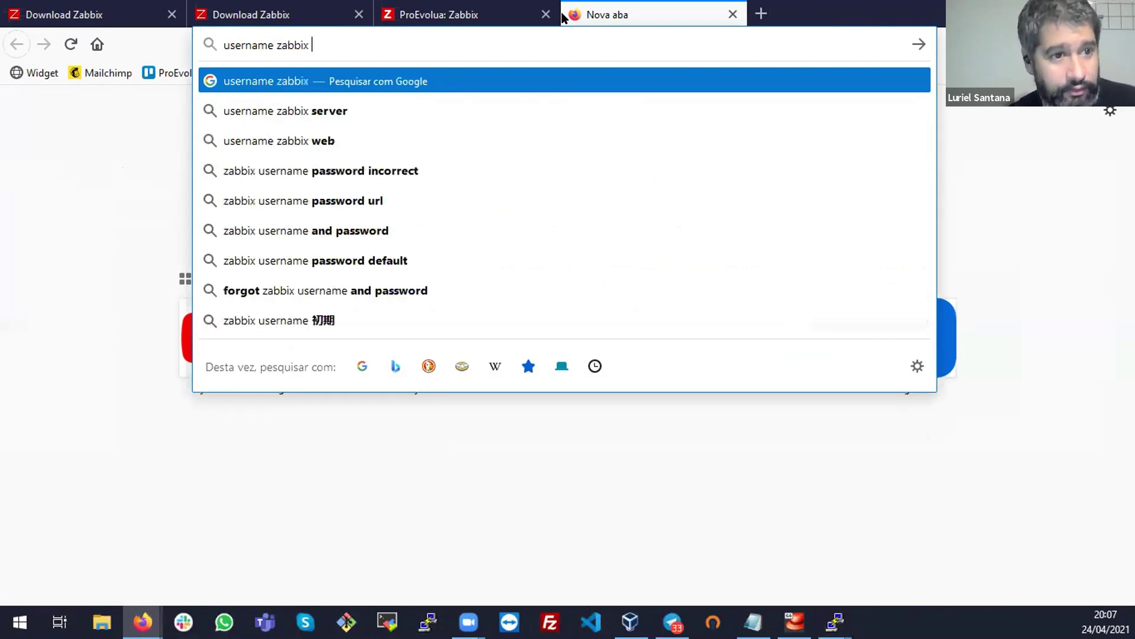
{"action": "key", "text": "Down"}
{"action": "key", "text": "Down"}
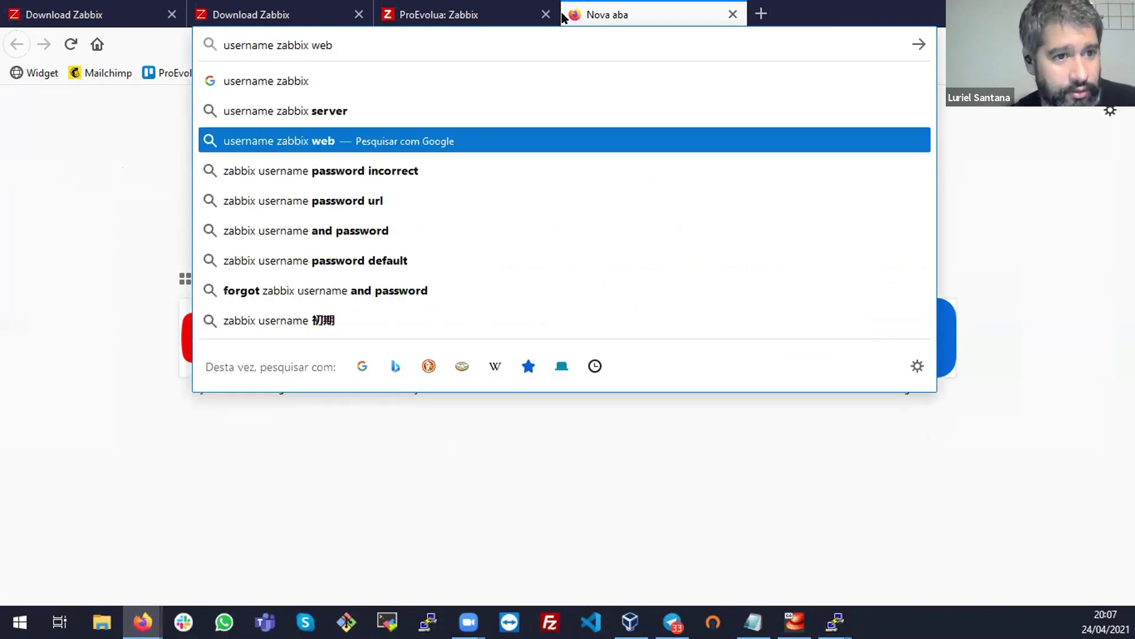
{"action": "key", "text": "Return"}
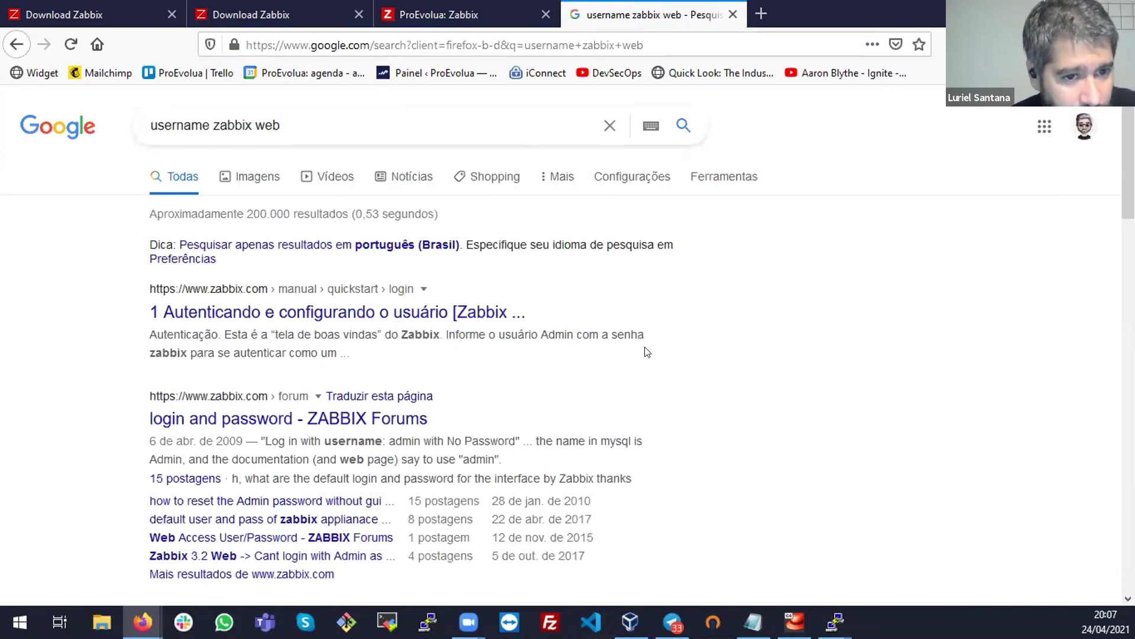
{"action": "key", "text": "ctrl+shift+Tab"}
{"action": "key", "text": "ctrl+shift+Tab"}
{"action": "key", "text": "ctrl+shift+Tab"}
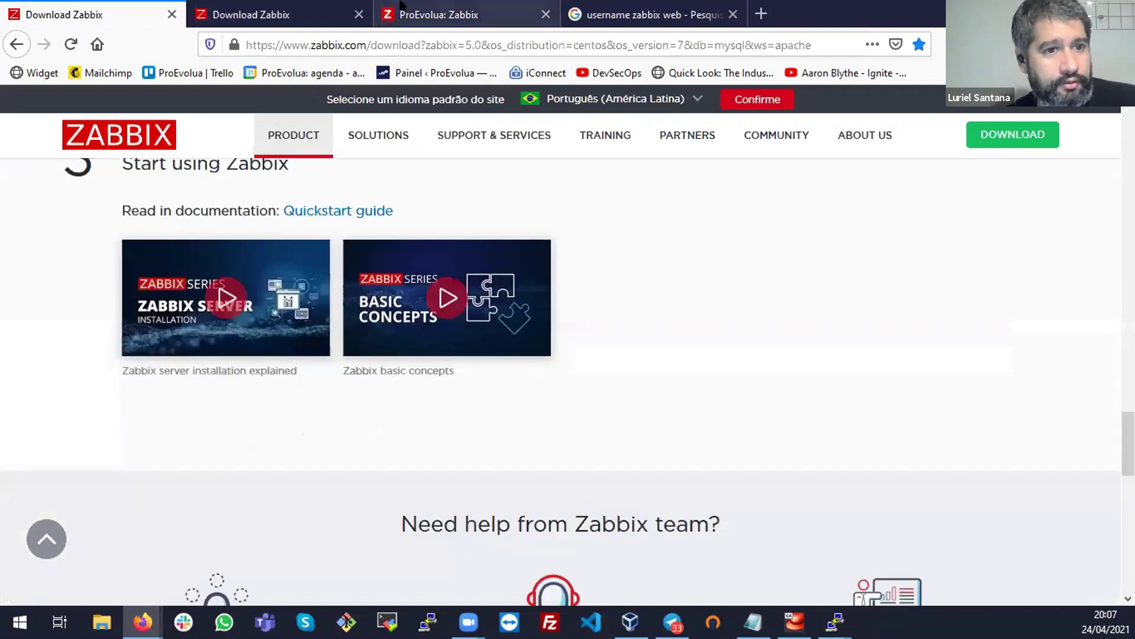
Sign in as Admin with the default password and save the login in Firefox
{"action": "left_click", "coordinate": [400, 5]}
{"action": "left_click", "coordinate": [507, 249]}
{"action": "type", "text": "Admin"}
{"action": "key", "text": "Tab"}
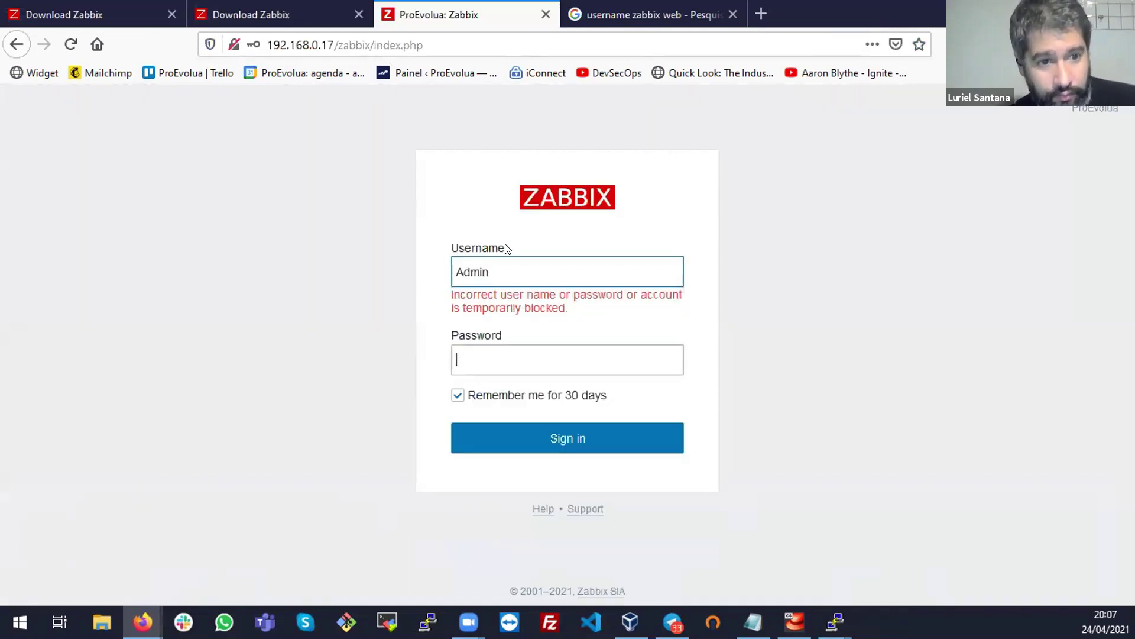
{"action": "type", "text": "zabbix"}
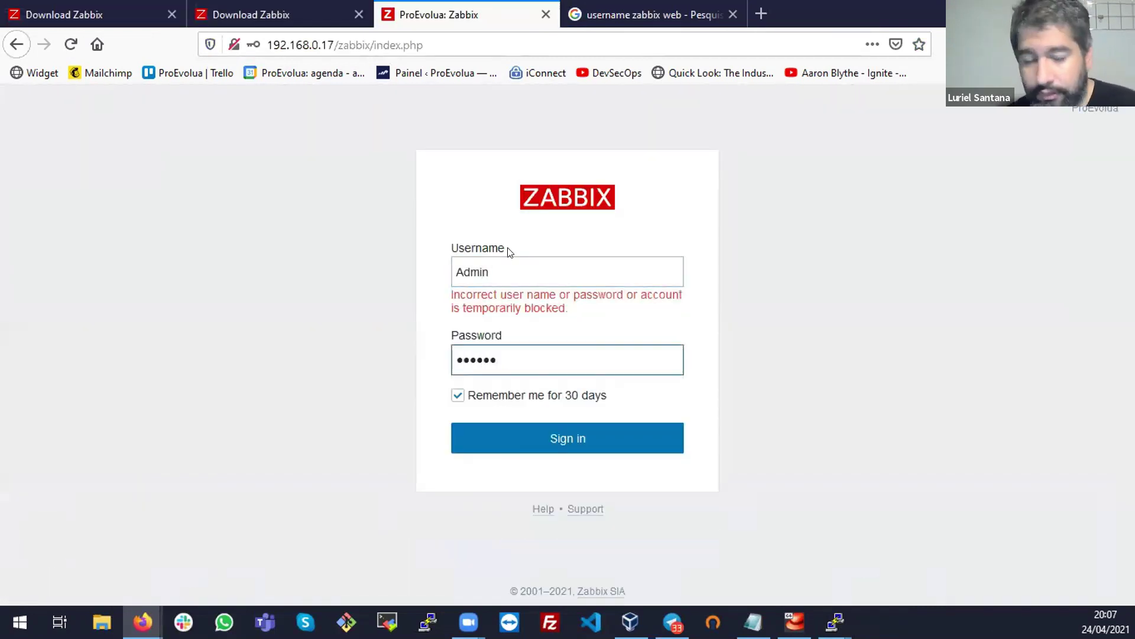
{"action": "left_click", "coordinate": [660, 438]}
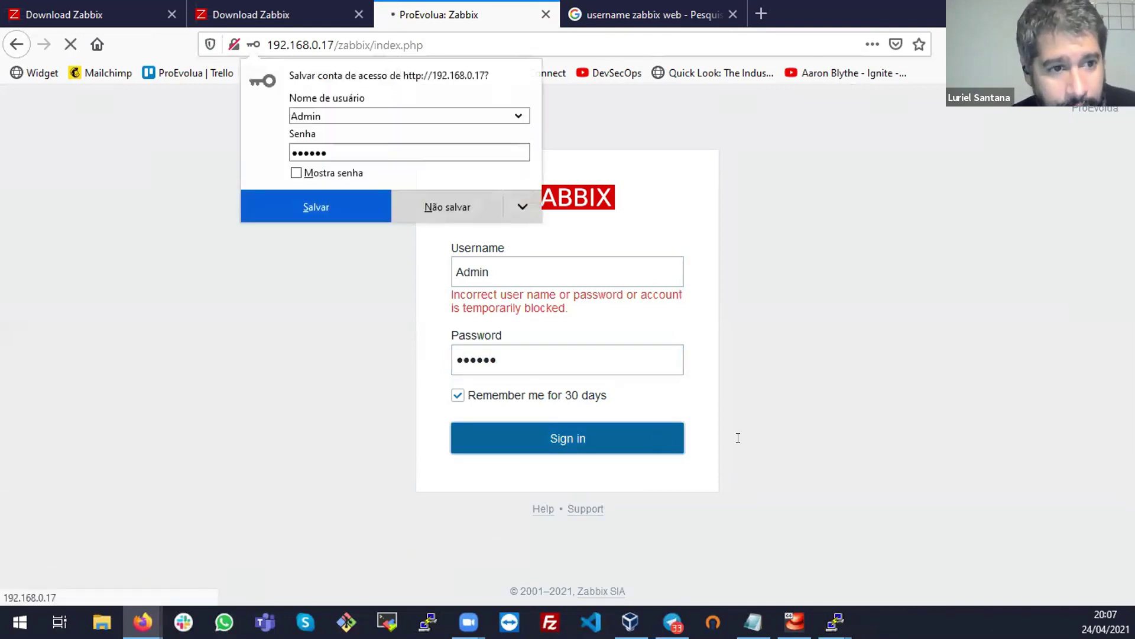
{"action": "left_click", "coordinate": [338, 210]}
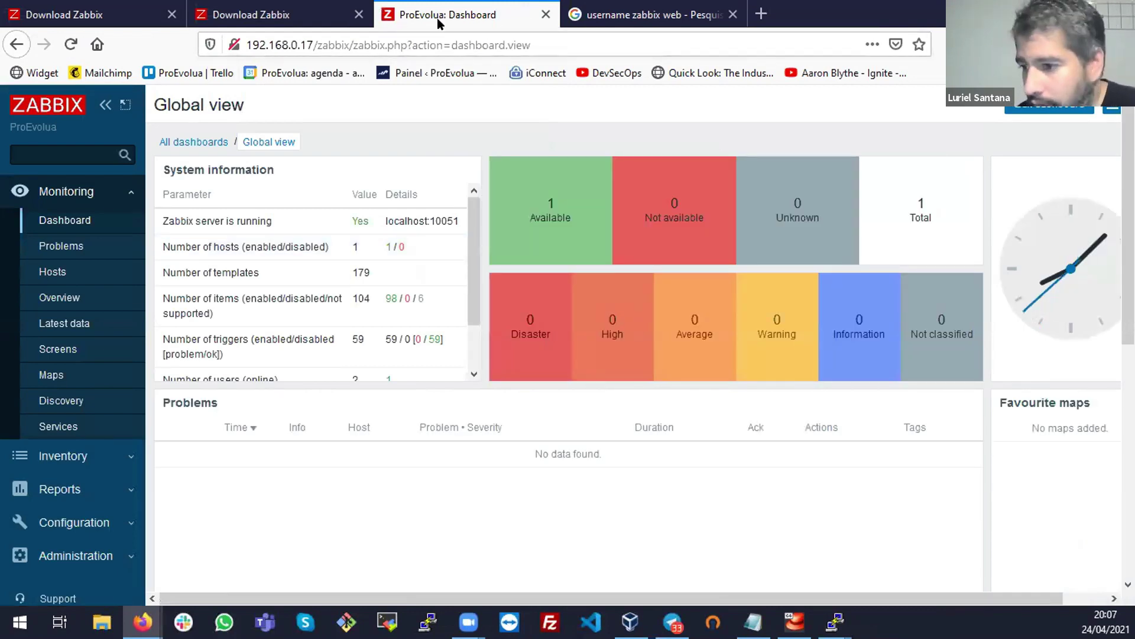
Close the Google results tab and both Zabbix download tabs
{"action": "left_click", "coordinate": [685, 5]}
{"action": "left_click", "coordinate": [733, 14]}
{"action": "left_click", "coordinate": [88, 15]}
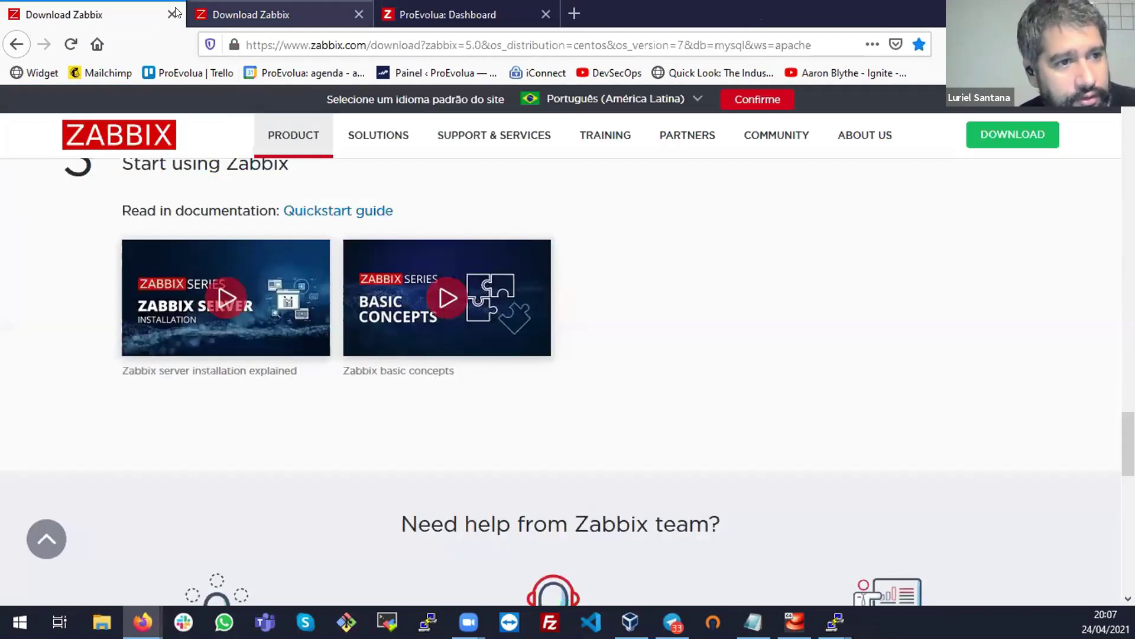
{"action": "left_click", "coordinate": [172, 14]}
{"action": "left_click", "coordinate": [171, 14]}
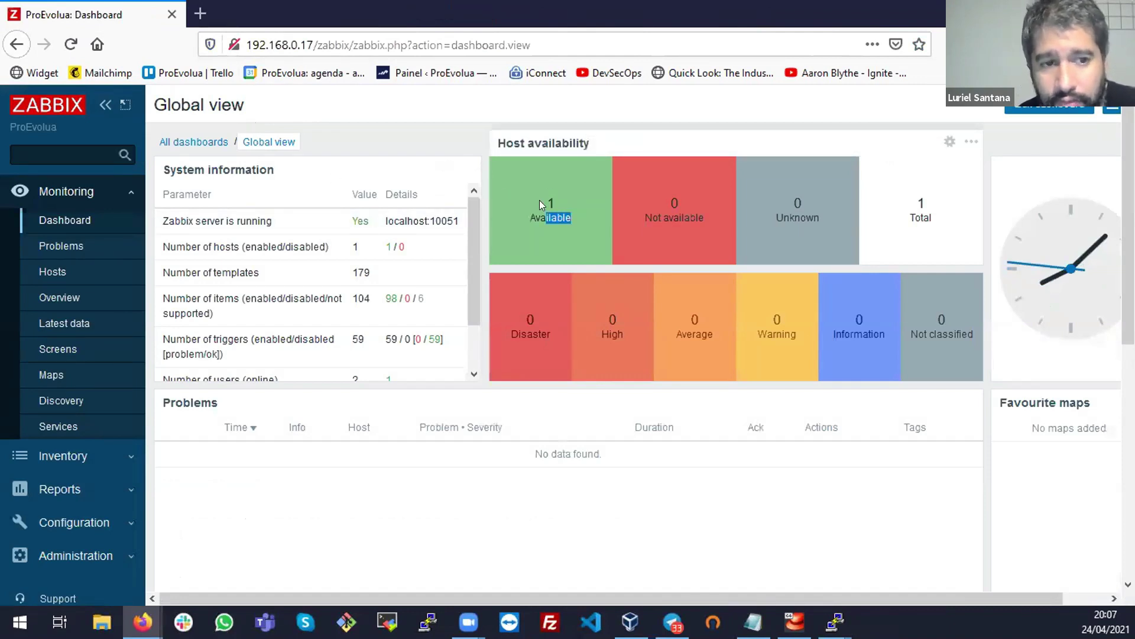
Review System information: server running at localhost:10051 and the enabled/disabled host counts
{"action": "left_click_drag", "start_coordinate": [539, 200], "coordinate": [762, 214]}
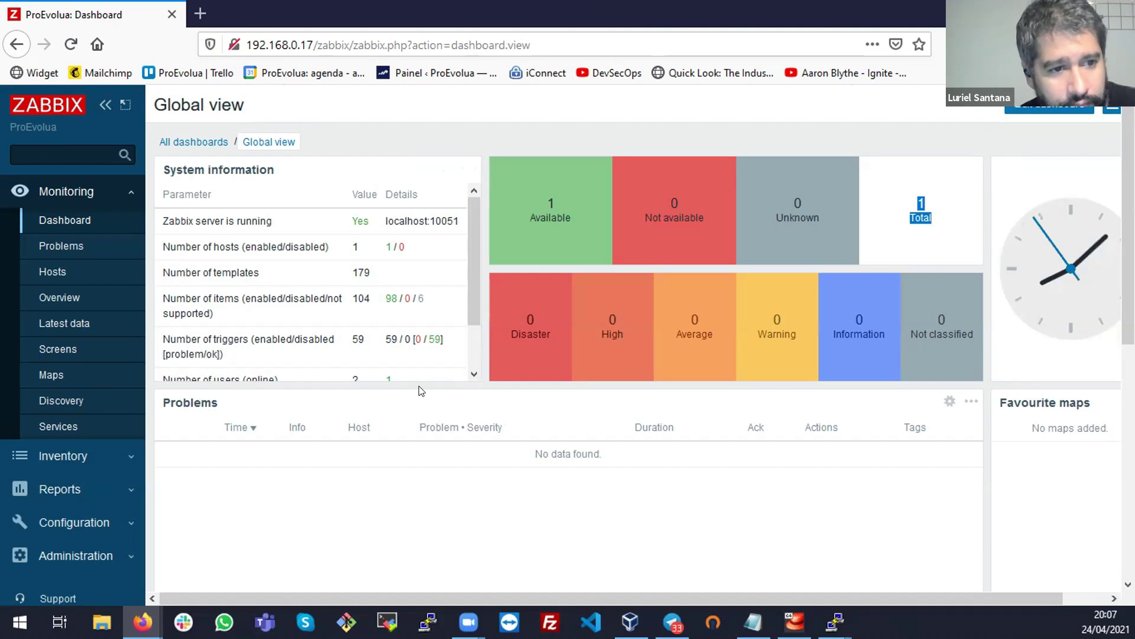
{"action": "triple_click", "coordinate": [216, 230]}
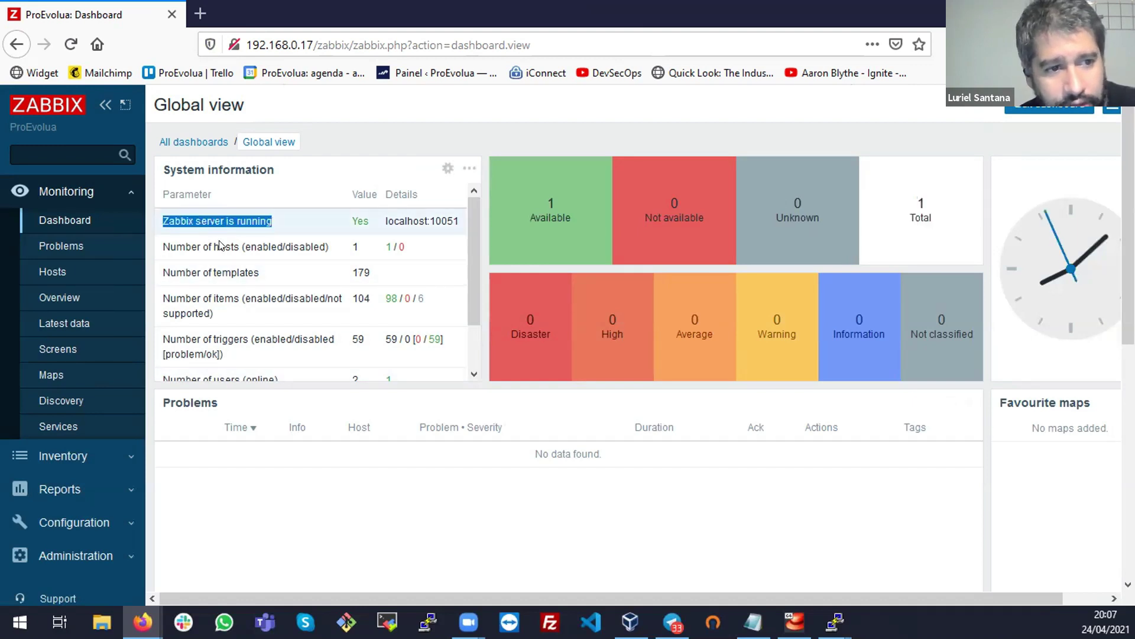
{"action": "left_click_drag", "start_coordinate": [385, 222], "coordinate": [424, 229]}
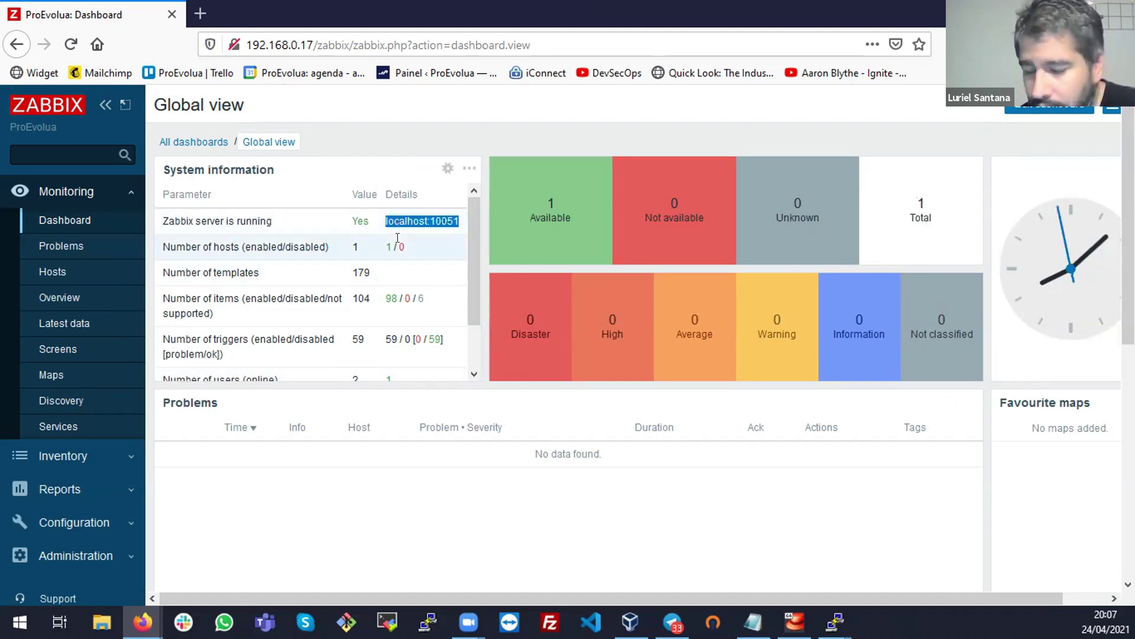
{"action": "triple_click", "coordinate": [271, 241]}
{"action": "double_click", "coordinate": [376, 248]}
{"action": "double_click", "coordinate": [395, 238]}
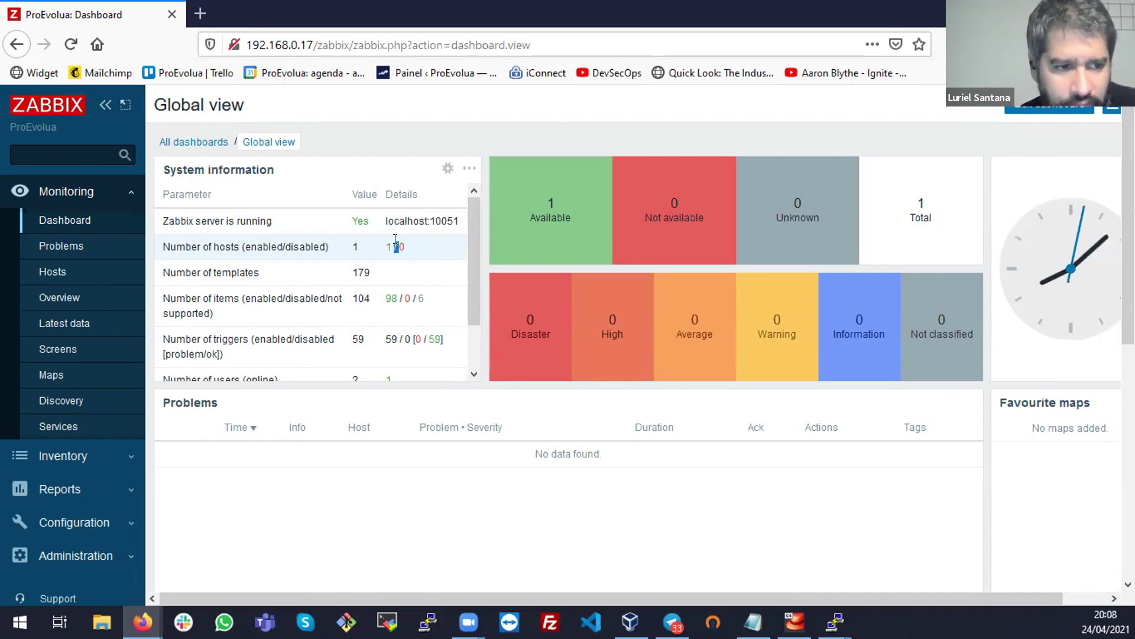
{"action": "left_click", "coordinate": [379, 240]}
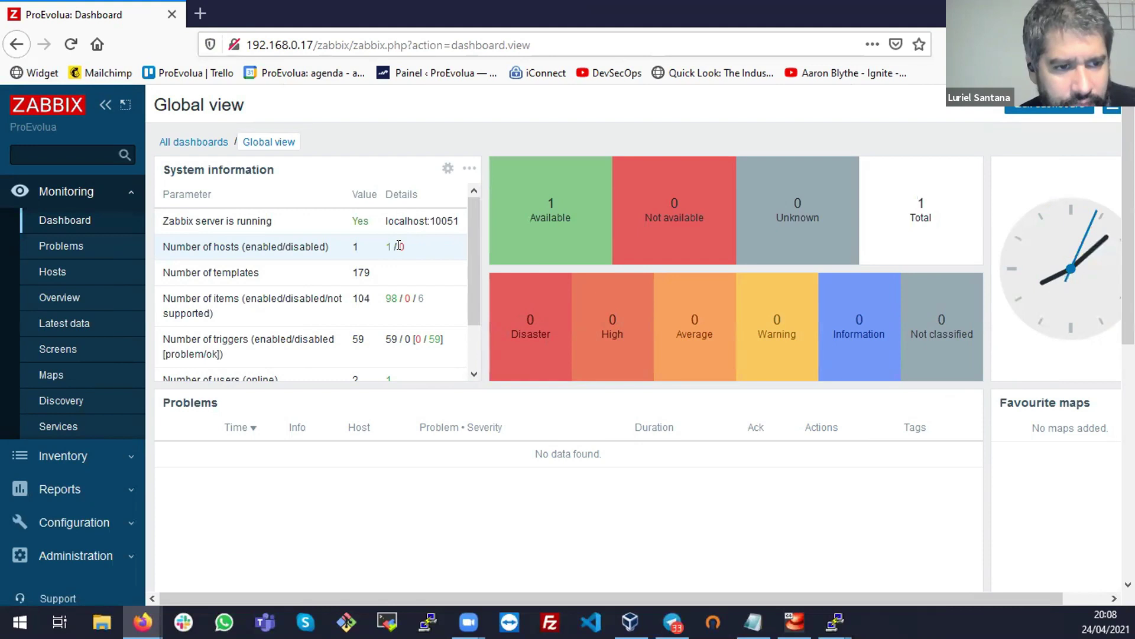
{"action": "left_click_drag", "start_coordinate": [471, 245], "coordinate": [470, 341]}
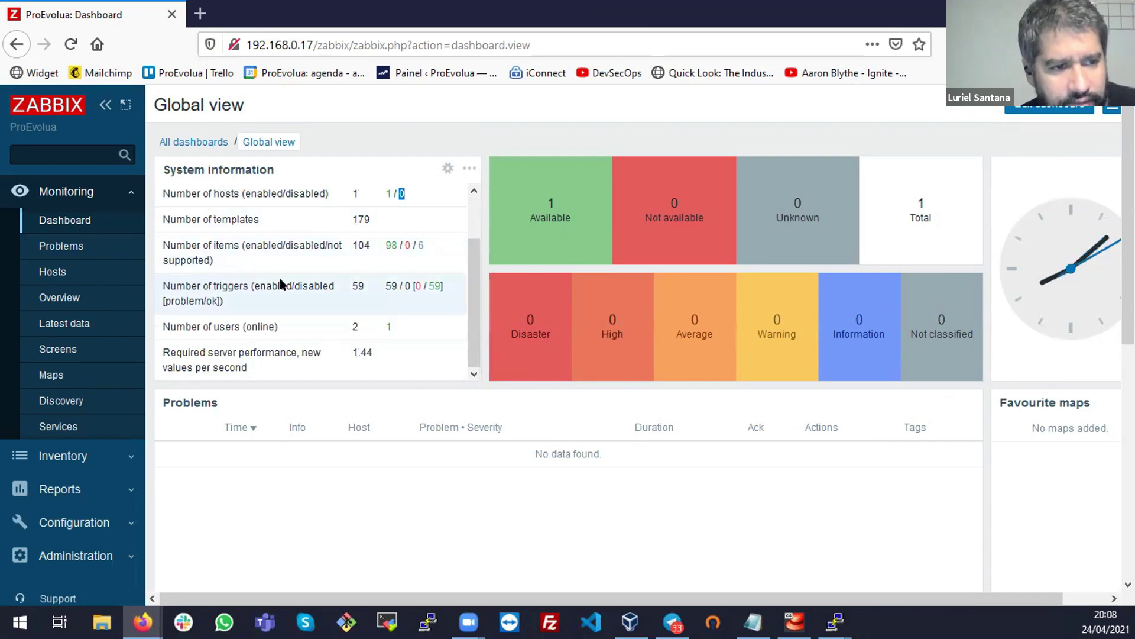
{"action": "mouse_move", "coordinate": [205, 302]}
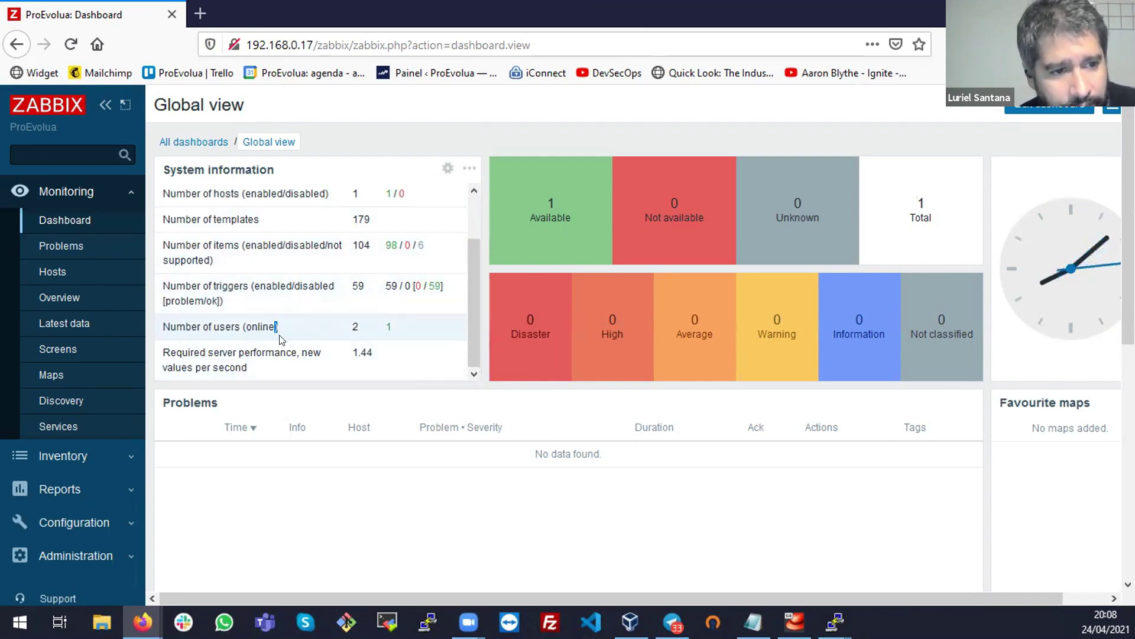
{"action": "scroll", "coordinate": [266, 334], "scroll_direction": "down", "scroll_amount": 3}
{"action": "scroll", "coordinate": [343, 394], "scroll_direction": "up", "scroll_amount": 3}
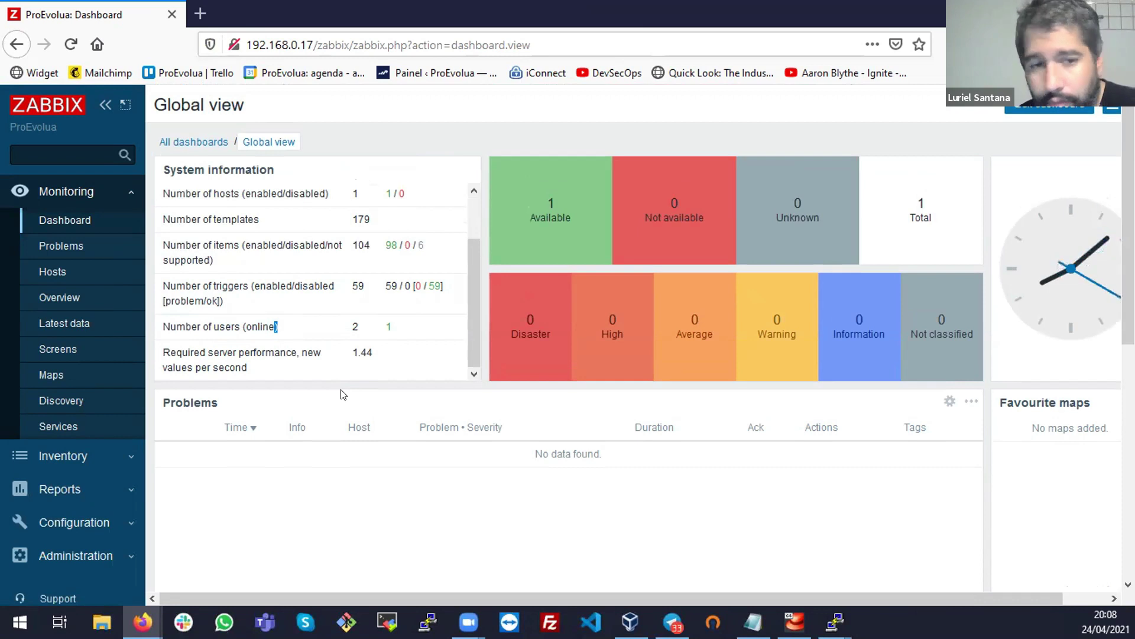
In dashboard edit mode, delete the clock widget and move Favourite maps into the top-right slot
{"action": "left_click", "coordinate": [1049, 105]}
{"action": "mouse_move", "coordinate": [1017, 259]}
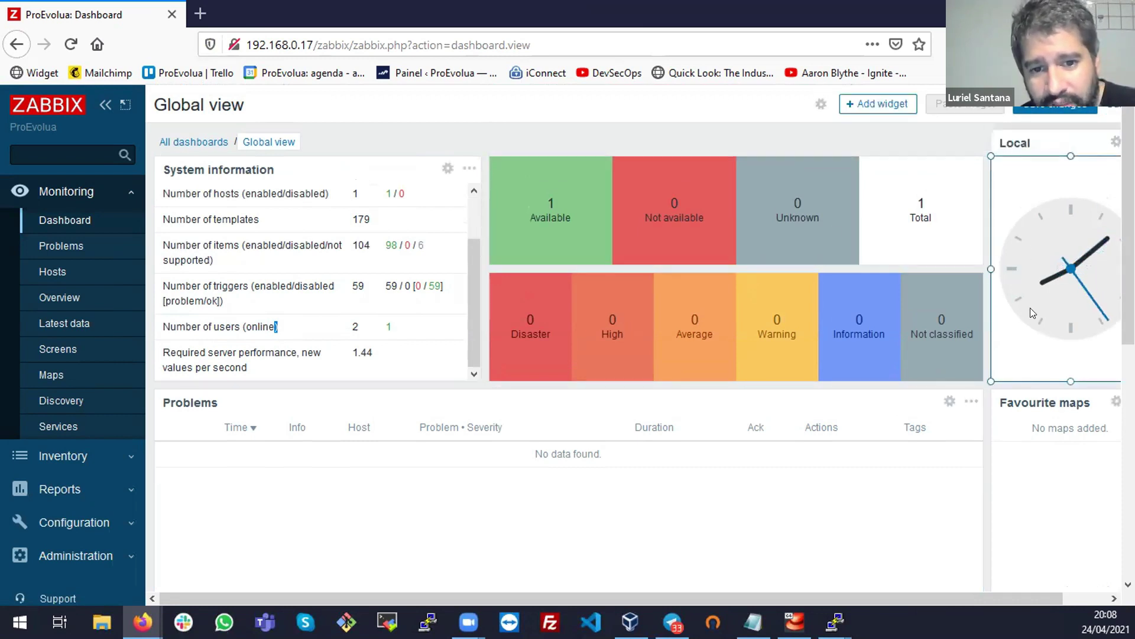
{"action": "left_click_drag", "start_coordinate": [1004, 600], "coordinate": [1041, 599]}
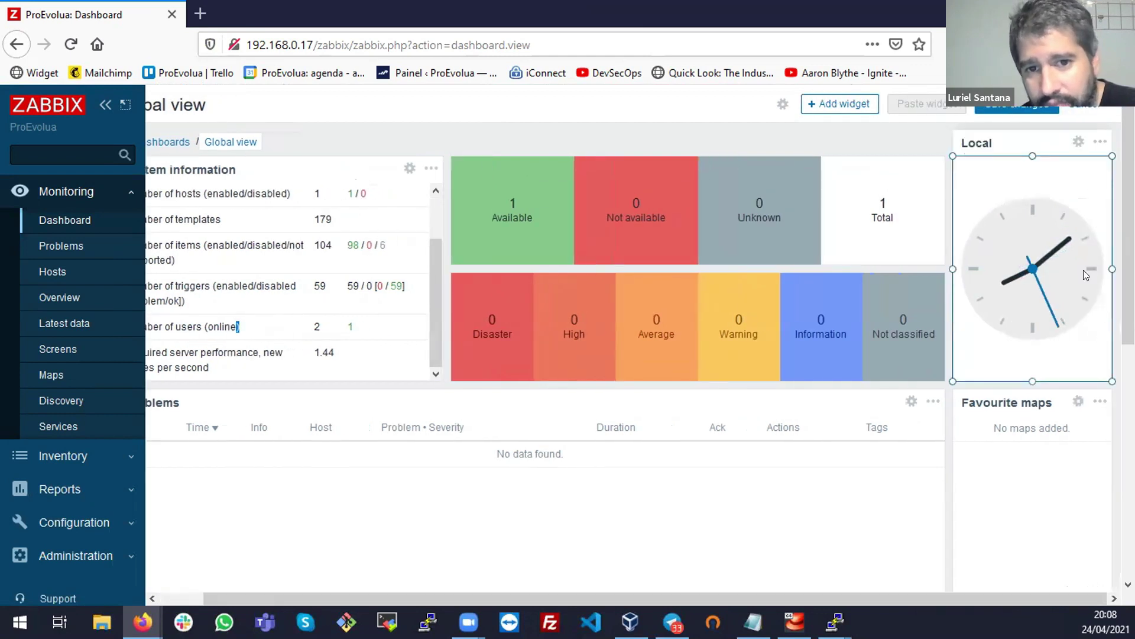
{"action": "left_click", "coordinate": [1100, 142]}
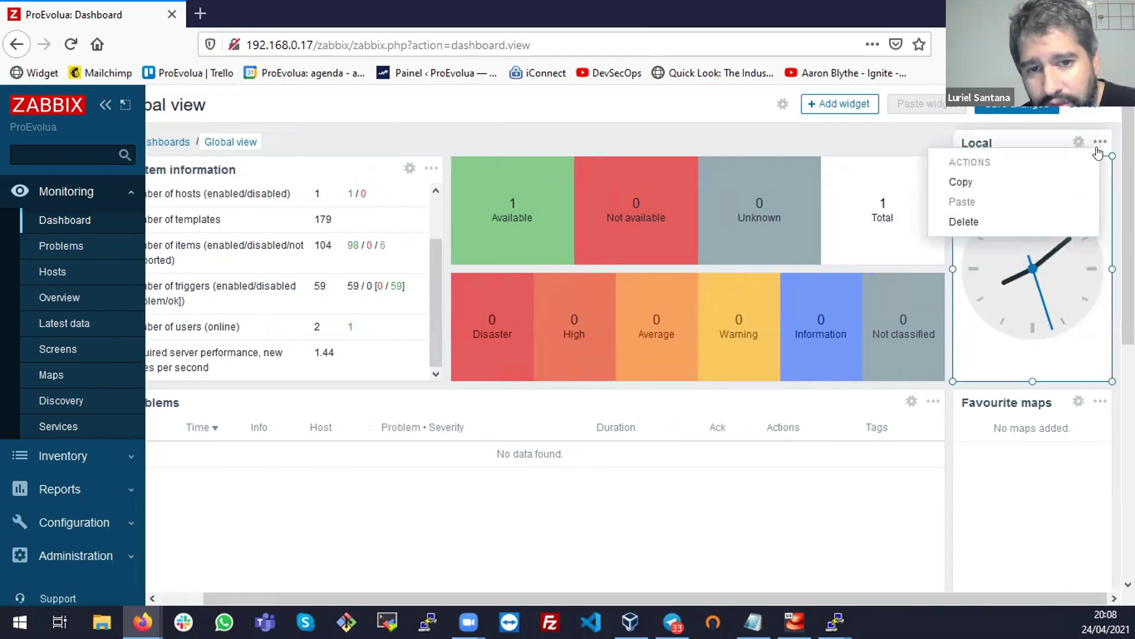
{"action": "left_click", "coordinate": [995, 221]}
{"action": "mouse_move", "coordinate": [1027, 399]}
{"action": "left_click_drag", "start_coordinate": [1027, 400], "coordinate": [1032, 172]}
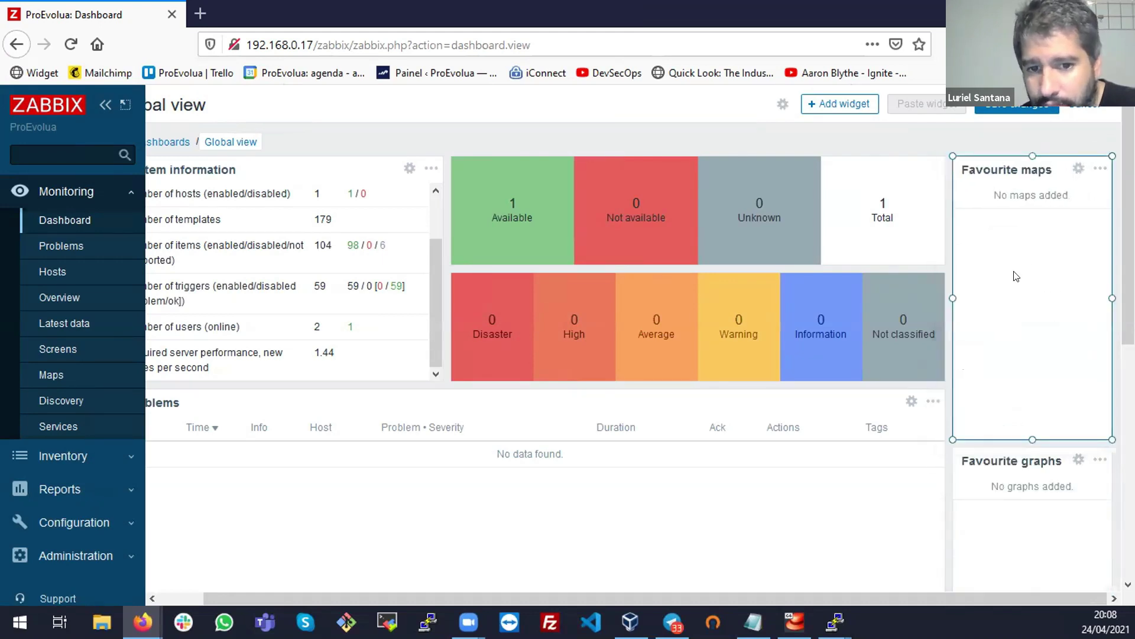
Delete the Favourite graphs widget and save the dashboard changes
{"action": "left_click", "coordinate": [1099, 460]}
{"action": "left_click", "coordinate": [1041, 535]}
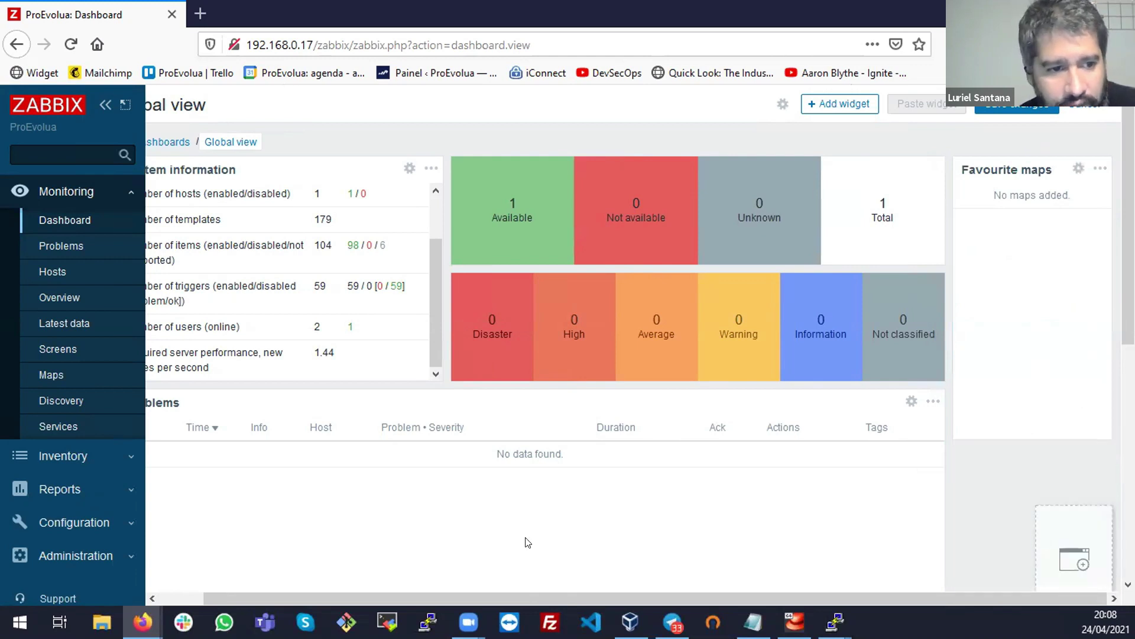
{"action": "left_click_drag", "start_coordinate": [758, 597], "coordinate": [714, 597]}
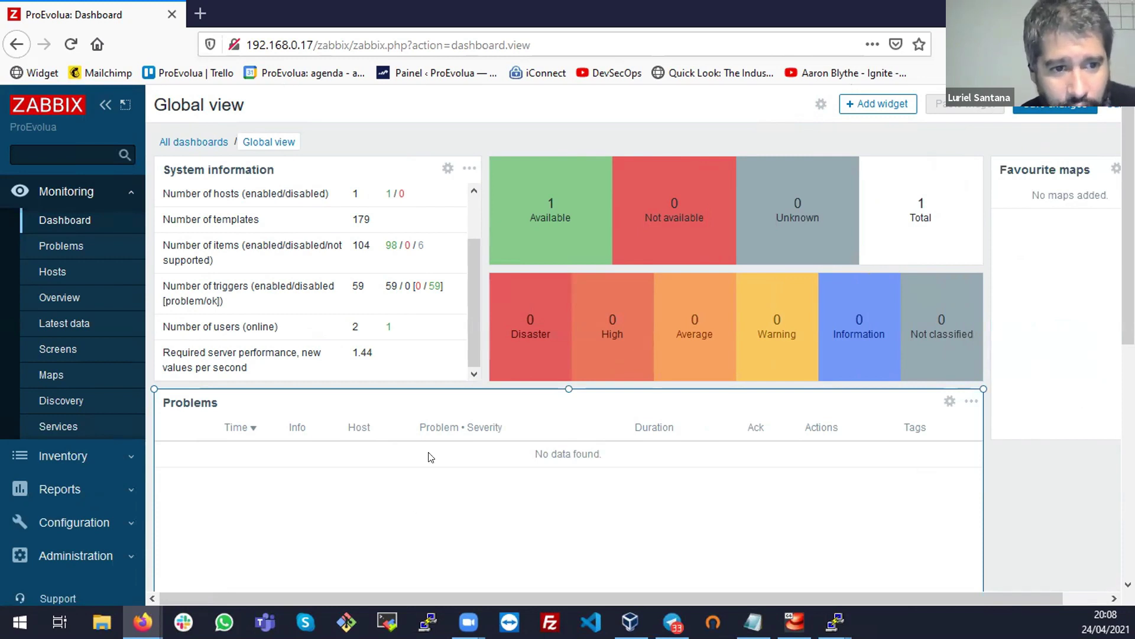
{"action": "mouse_move", "coordinate": [763, 260]}
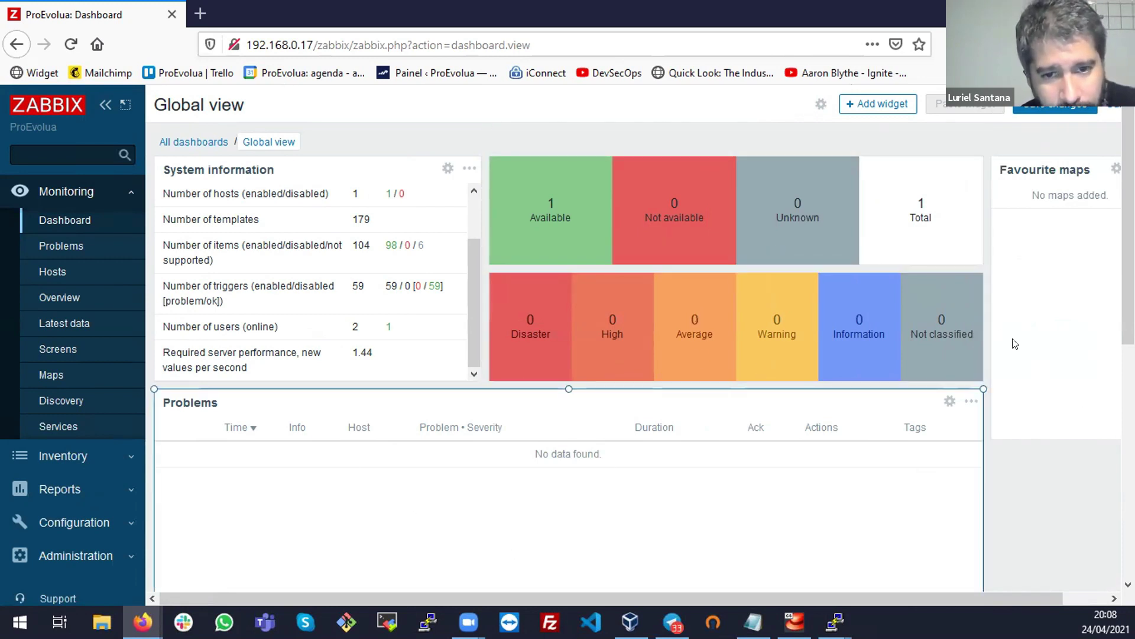
{"action": "scroll", "coordinate": [1128, 237], "scroll_direction": "down", "scroll_amount": 1}
{"action": "scroll", "coordinate": [1052, 201], "scroll_direction": "up", "scroll_amount": 1}
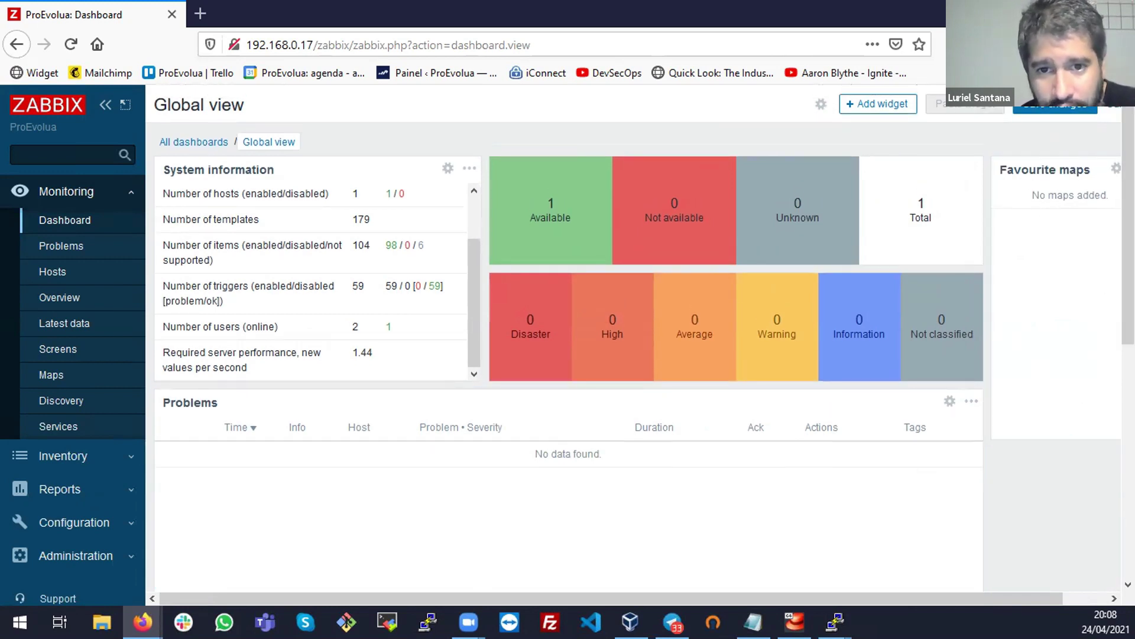
{"action": "left_click_drag", "start_coordinate": [1128, 237], "coordinate": [1129, 426]}
{"action": "scroll", "coordinate": [567, 296], "scroll_direction": "up", "scroll_amount": 5}
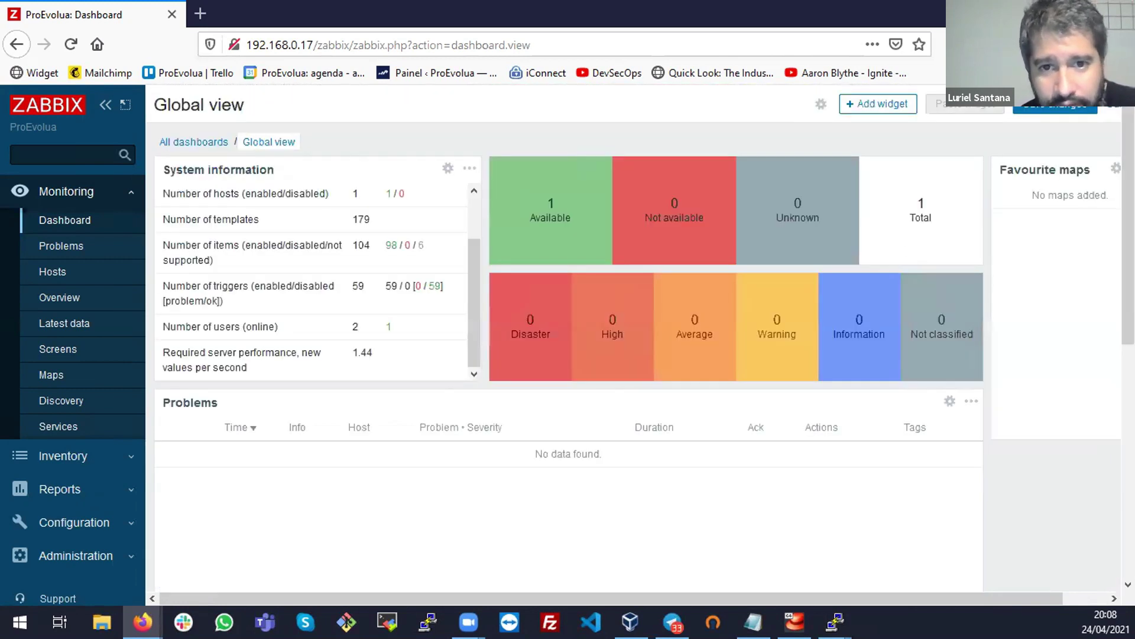
{"action": "left_click", "coordinate": [1054, 111]}
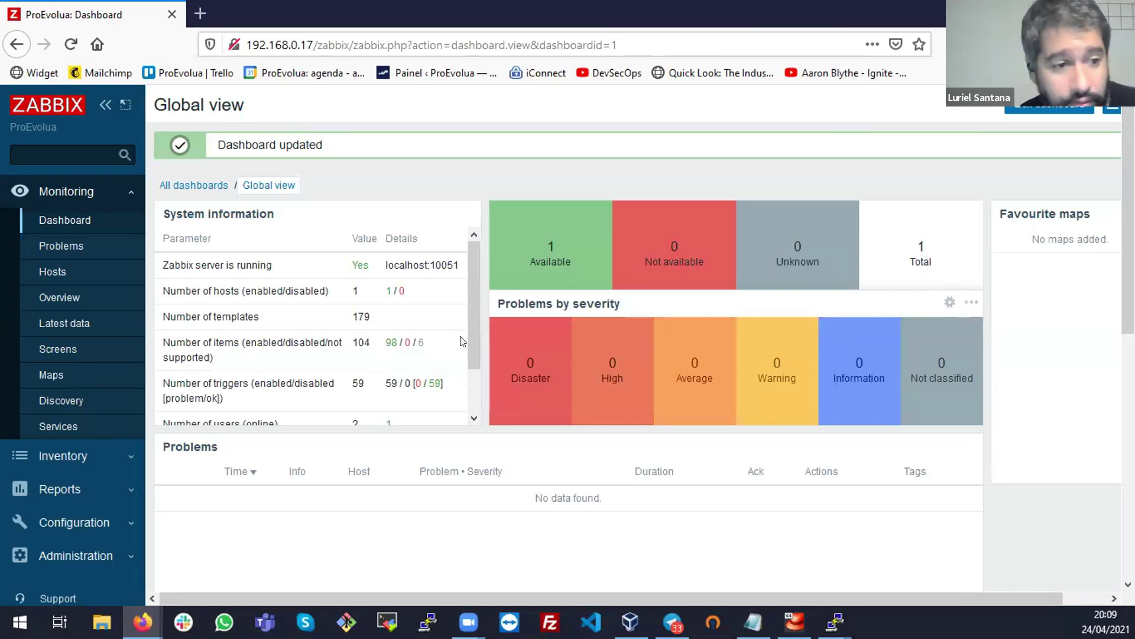
Expand Configuration and Administration, go to Administration > General, then open User settings
{"action": "left_click", "coordinate": [100, 523]}
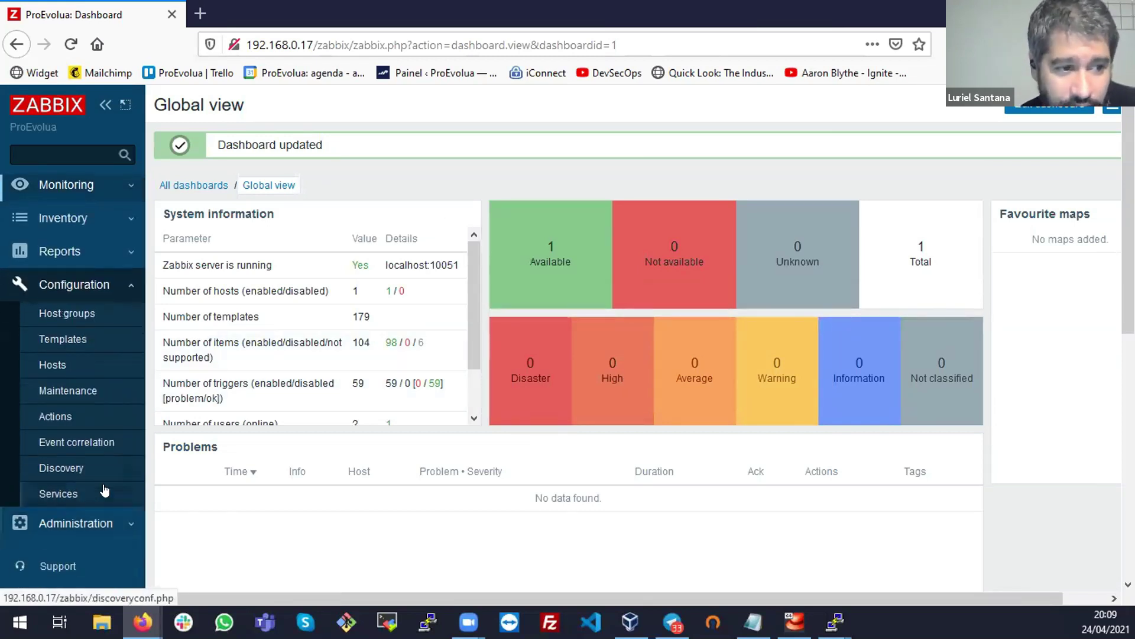
{"action": "scroll", "coordinate": [103, 503], "scroll_direction": "down", "scroll_amount": 2}
{"action": "left_click", "coordinate": [115, 471]}
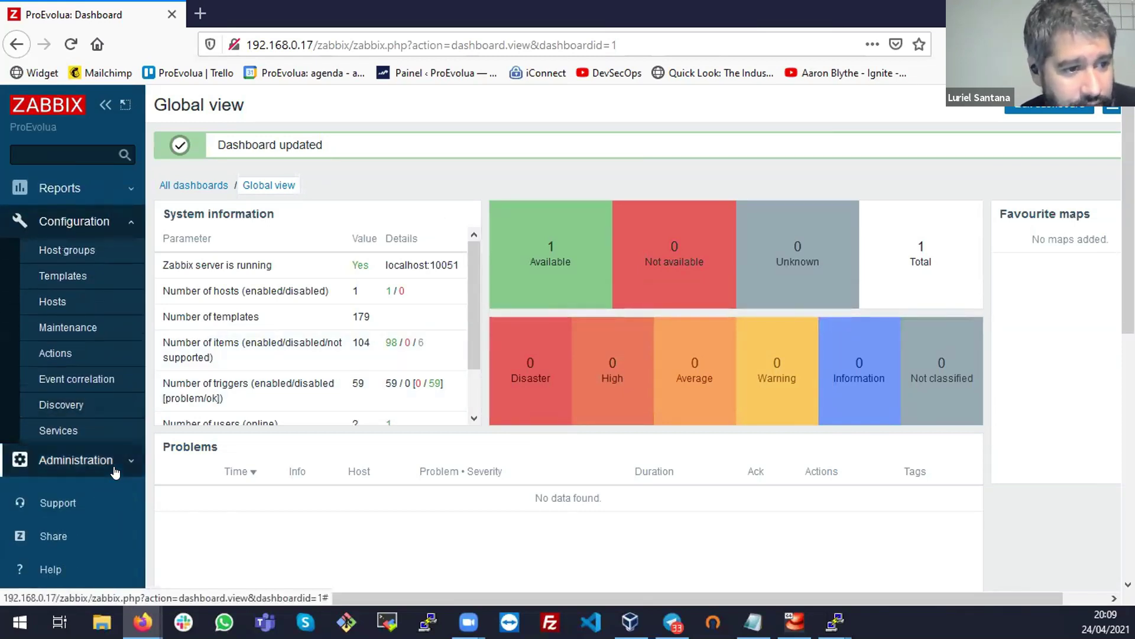
{"action": "left_click", "coordinate": [91, 282]}
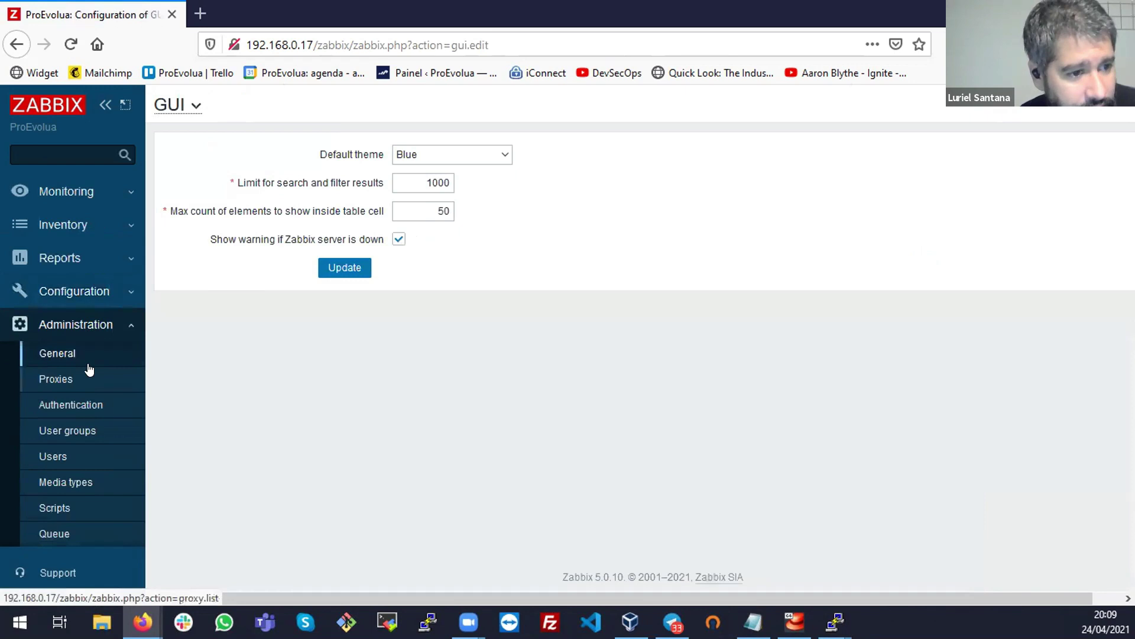
{"action": "scroll", "coordinate": [86, 402], "scroll_direction": "down", "scroll_amount": 2}
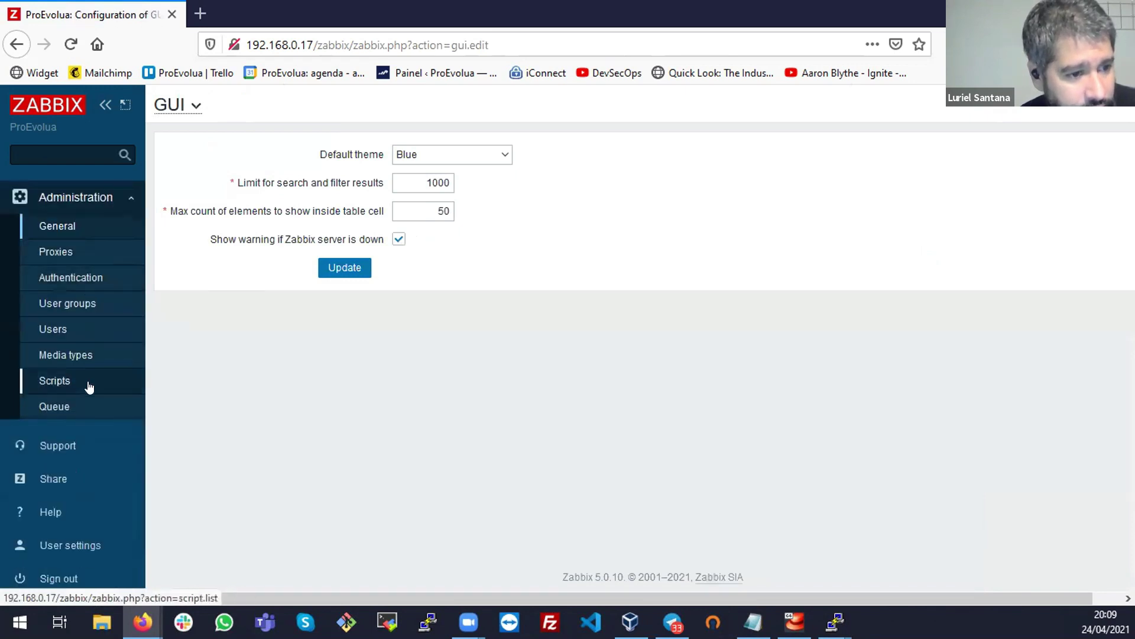
{"action": "left_click", "coordinate": [99, 552]}
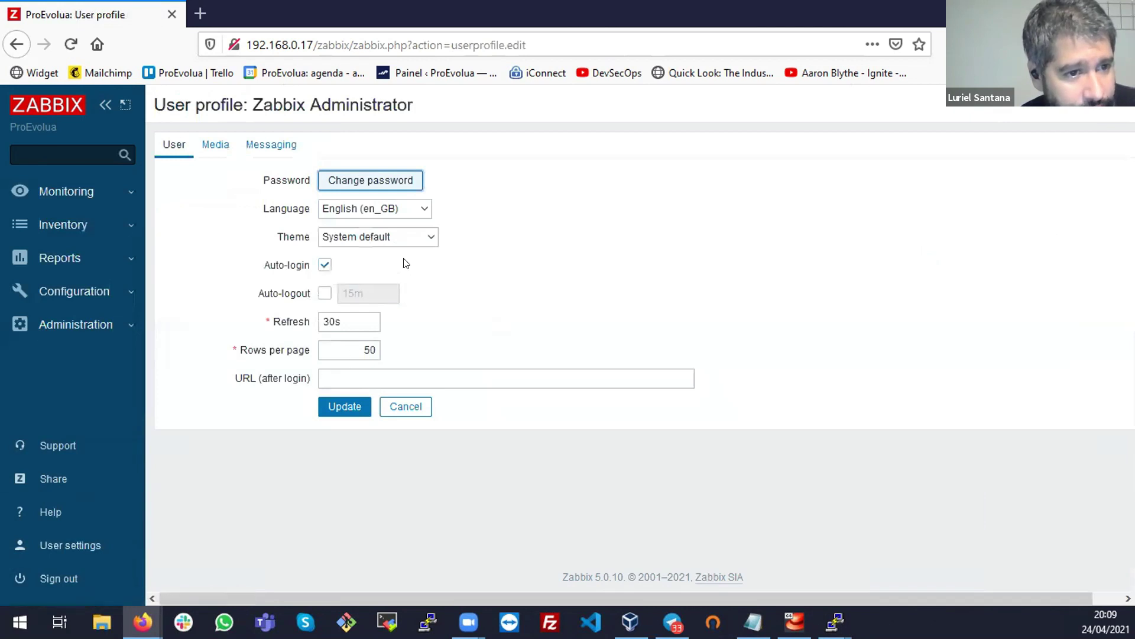
Set the profile language to Portuguese (pt_BR) and the theme to Dark, then update
{"action": "left_click", "coordinate": [408, 205]}
{"action": "scroll", "coordinate": [418, 367], "scroll_direction": "down", "scroll_amount": 3}
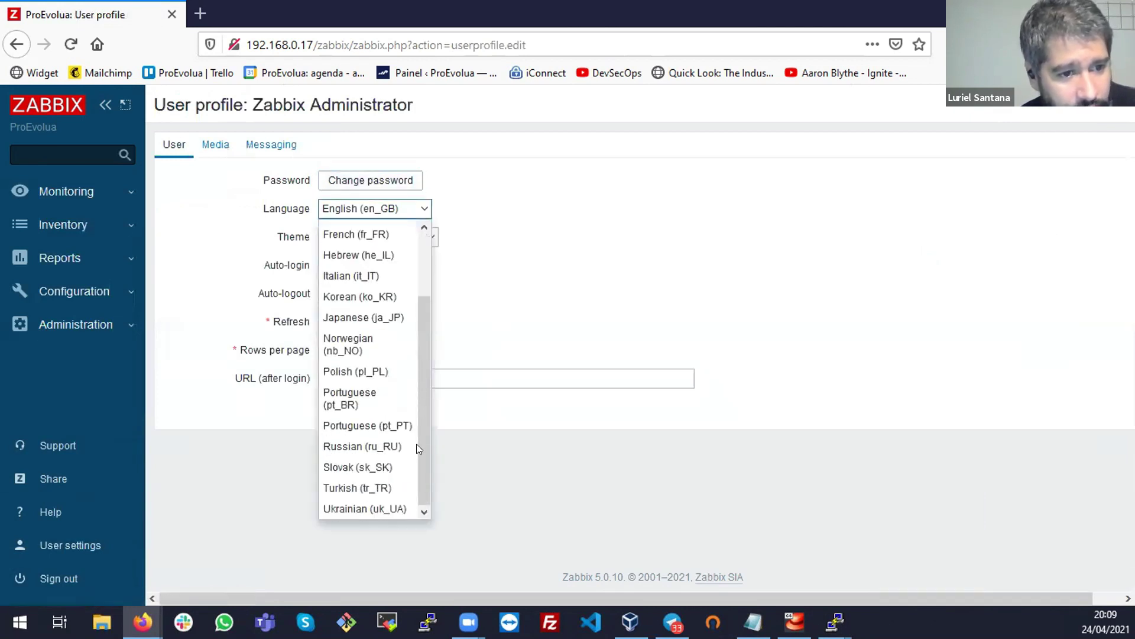
{"action": "left_click", "coordinate": [383, 401]}
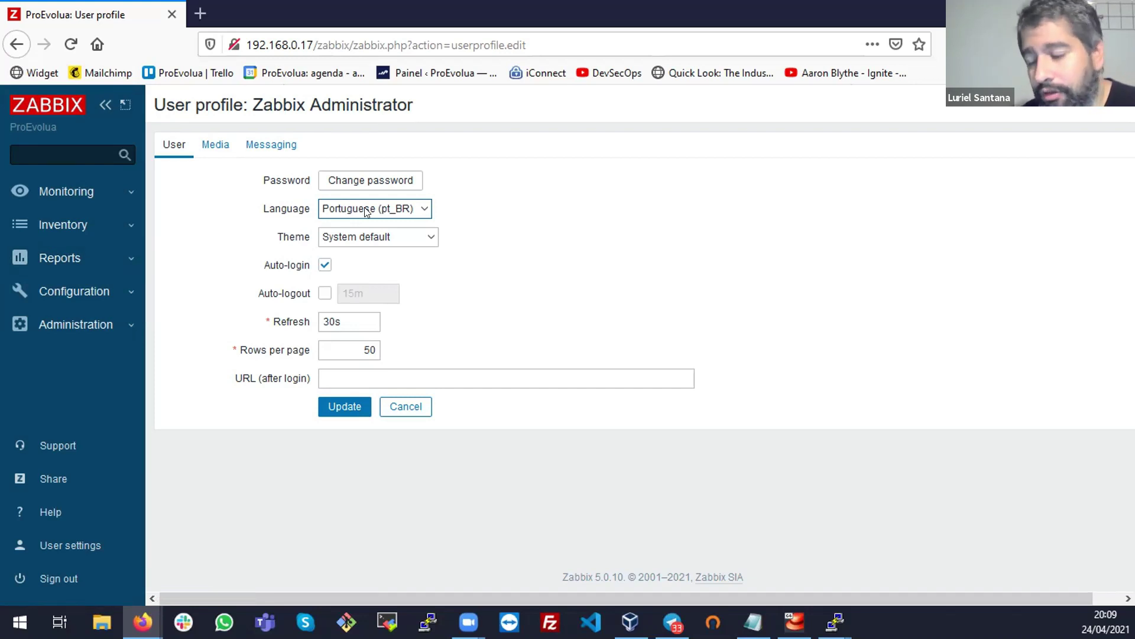
{"action": "left_click", "coordinate": [401, 234]}
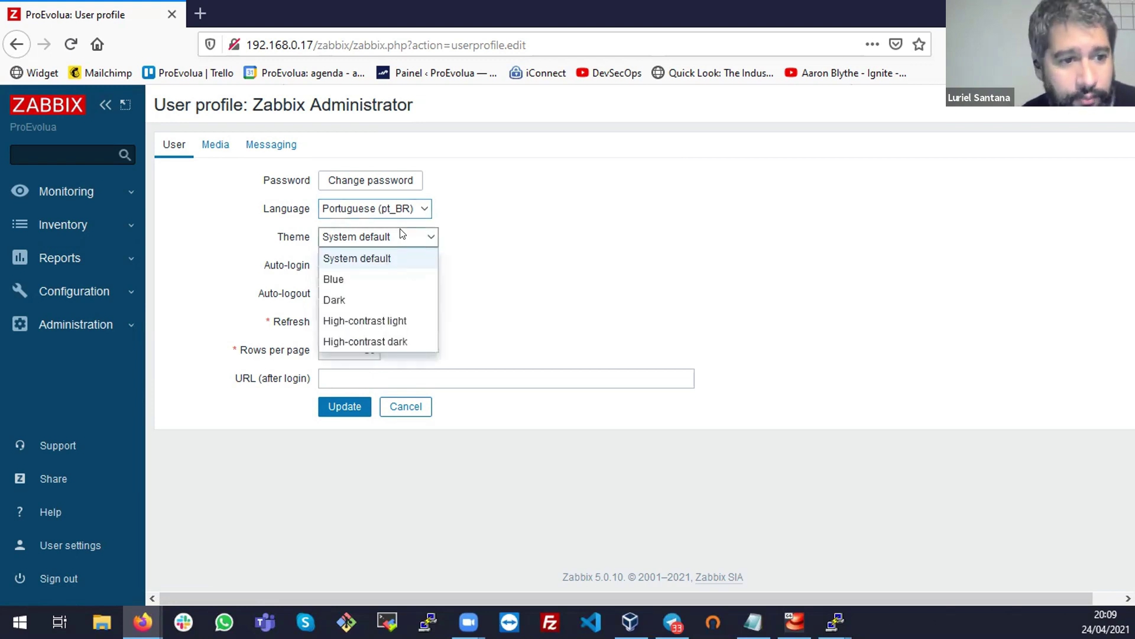
{"action": "left_click", "coordinate": [382, 300]}
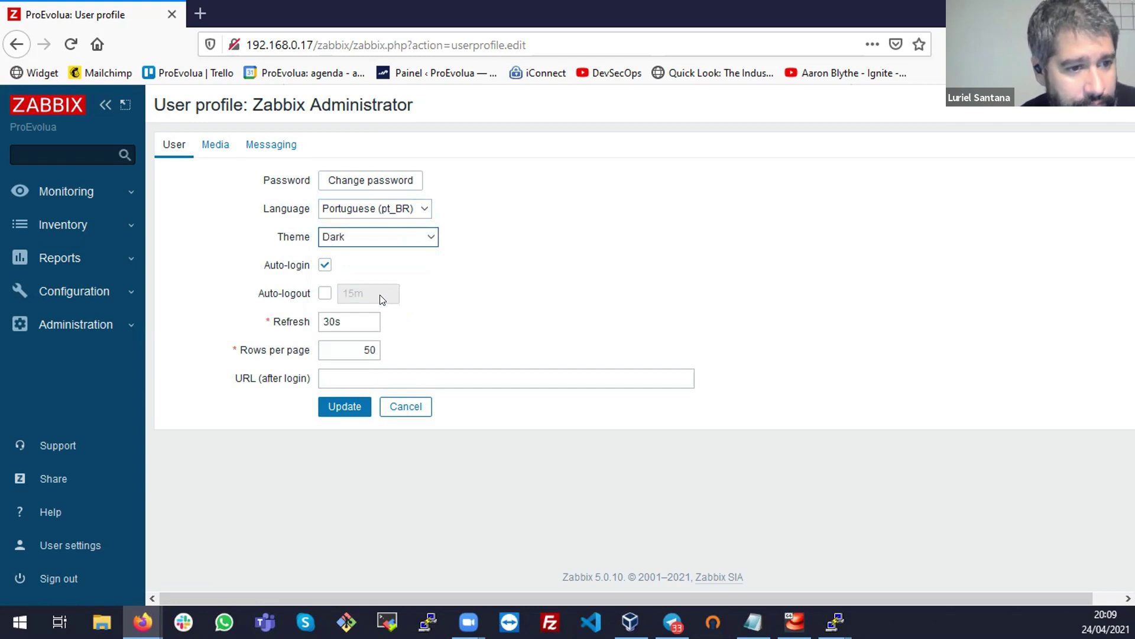
{"action": "left_click", "coordinate": [345, 407]}
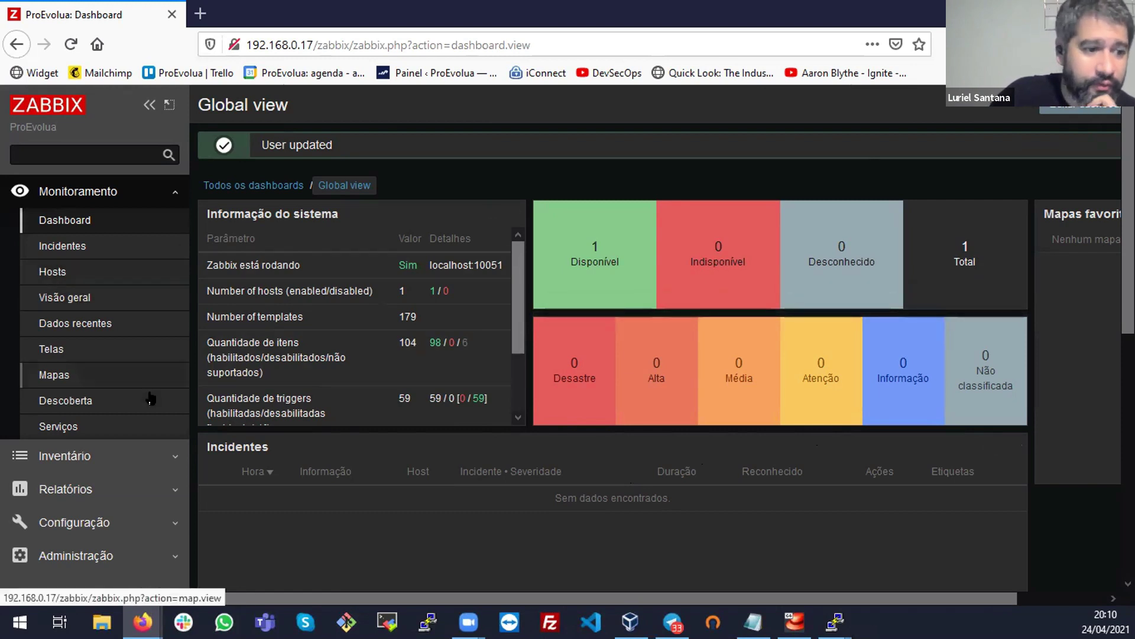
Navigate through Administração > Usuários to the current user's profile settings
{"action": "scroll", "coordinate": [100, 477], "scroll_direction": "down", "scroll_amount": 3}
{"action": "left_click", "coordinate": [129, 415]}
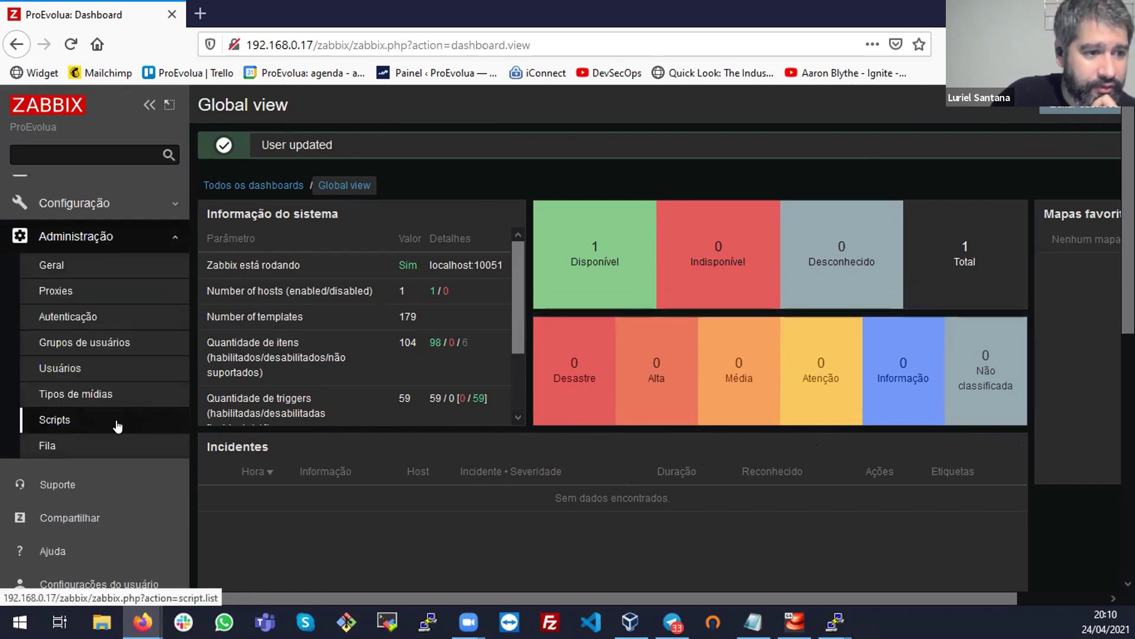
{"action": "left_click", "coordinate": [88, 203]}
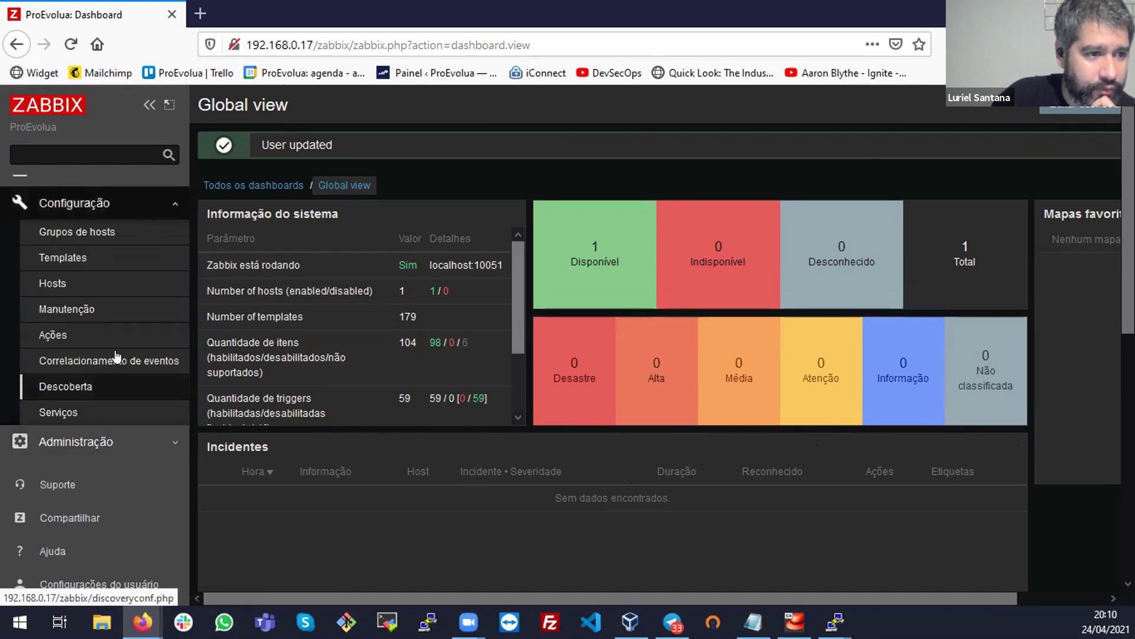
{"action": "left_click", "coordinate": [118, 438]}
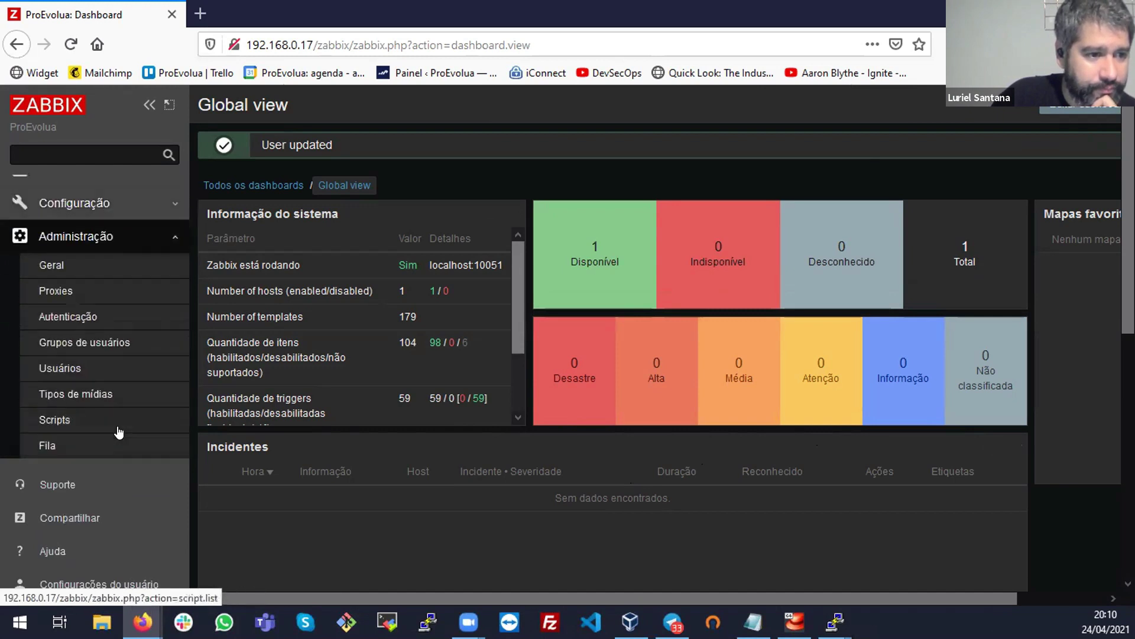
{"action": "left_click", "coordinate": [89, 368]}
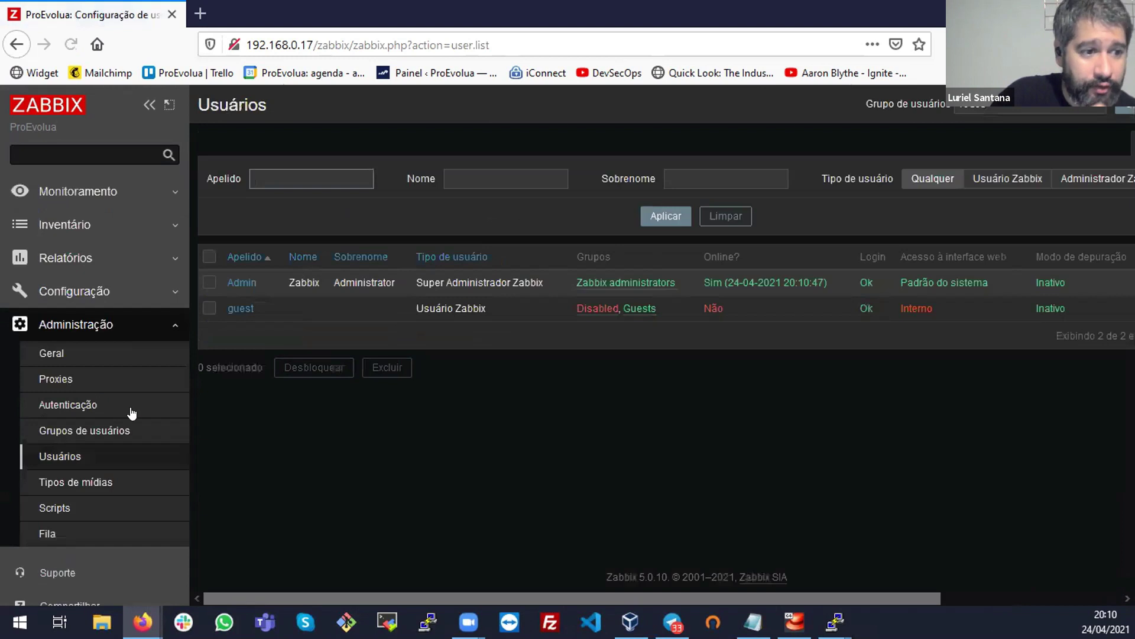
{"action": "scroll", "coordinate": [98, 427], "scroll_direction": "down", "scroll_amount": 3}
{"action": "left_click", "coordinate": [116, 545]}
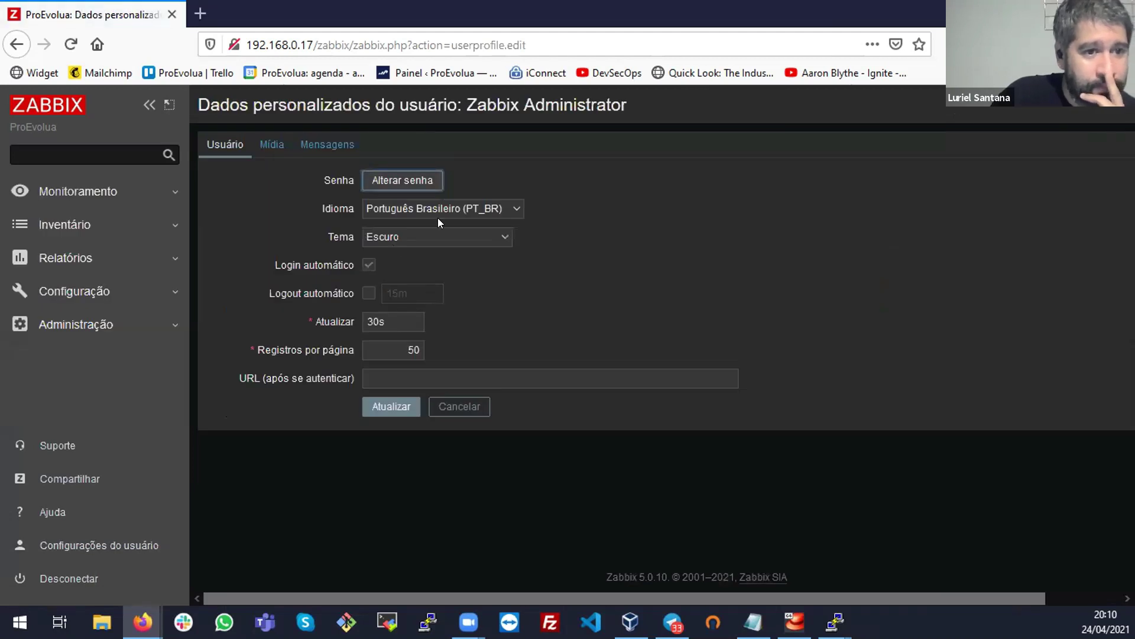
Change the language to Inglês (en_US) and update the profile
{"action": "left_click", "coordinate": [445, 209]}
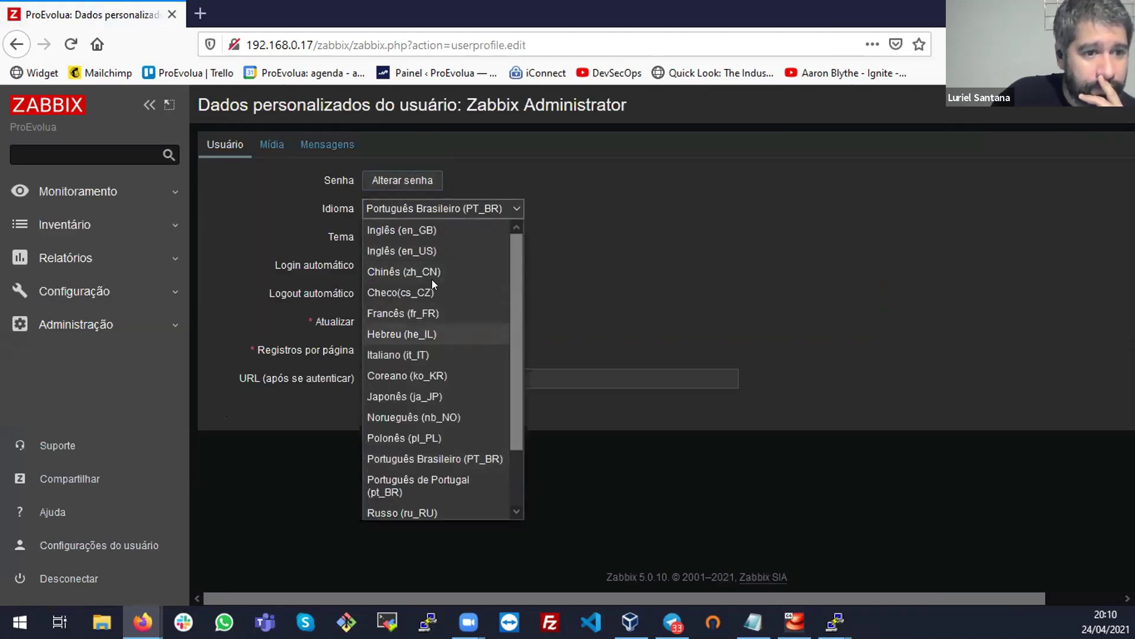
{"action": "left_click", "coordinate": [438, 247]}
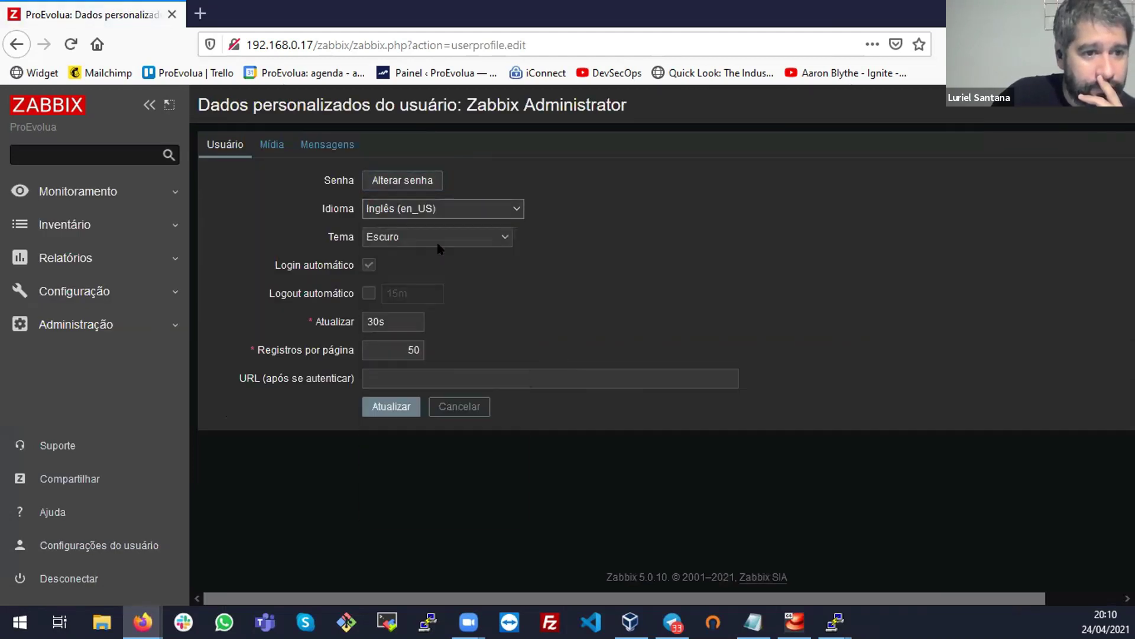
{"action": "left_click", "coordinate": [391, 406]}
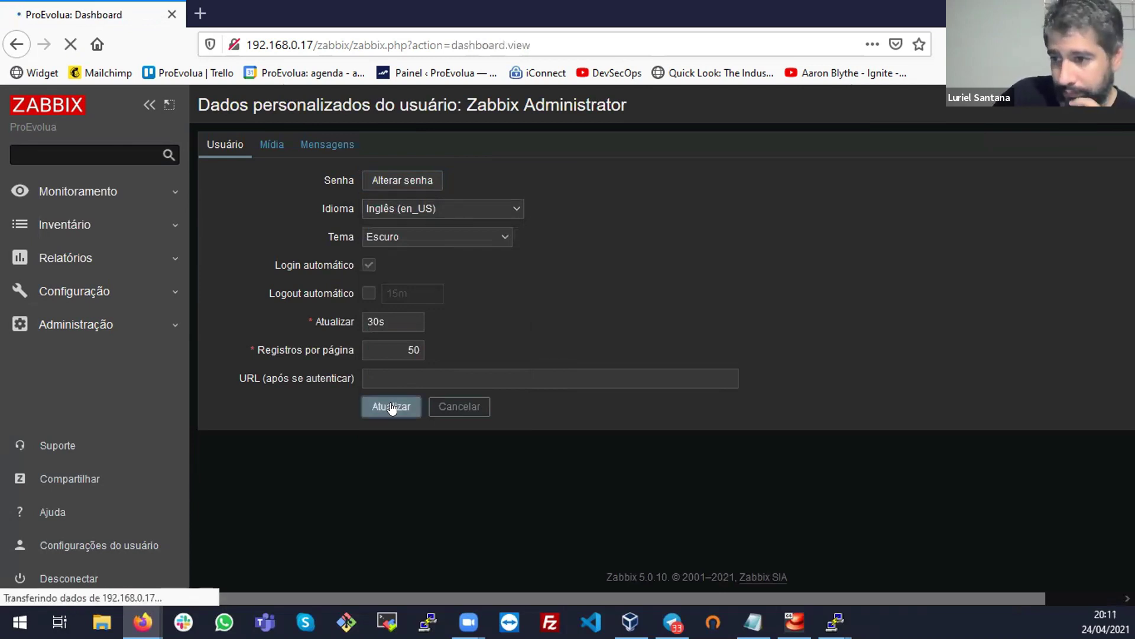
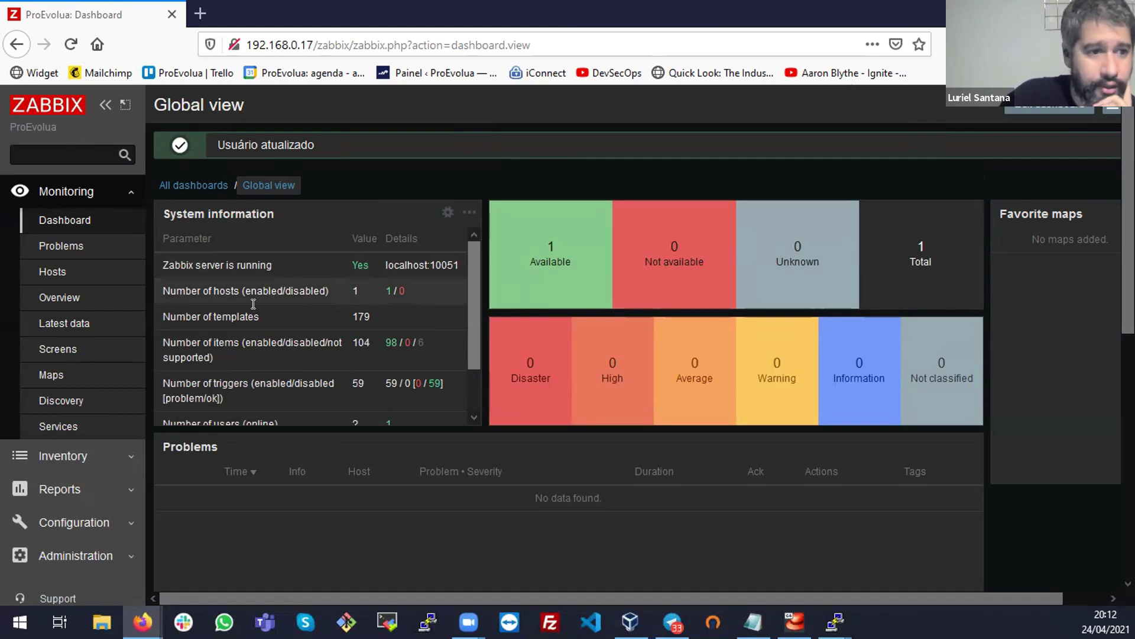
In the hosts list, check Zabbix server's 127.0.0.1 interface and port 10050, then view its graphs
{"action": "left_click", "coordinate": [59, 272]}
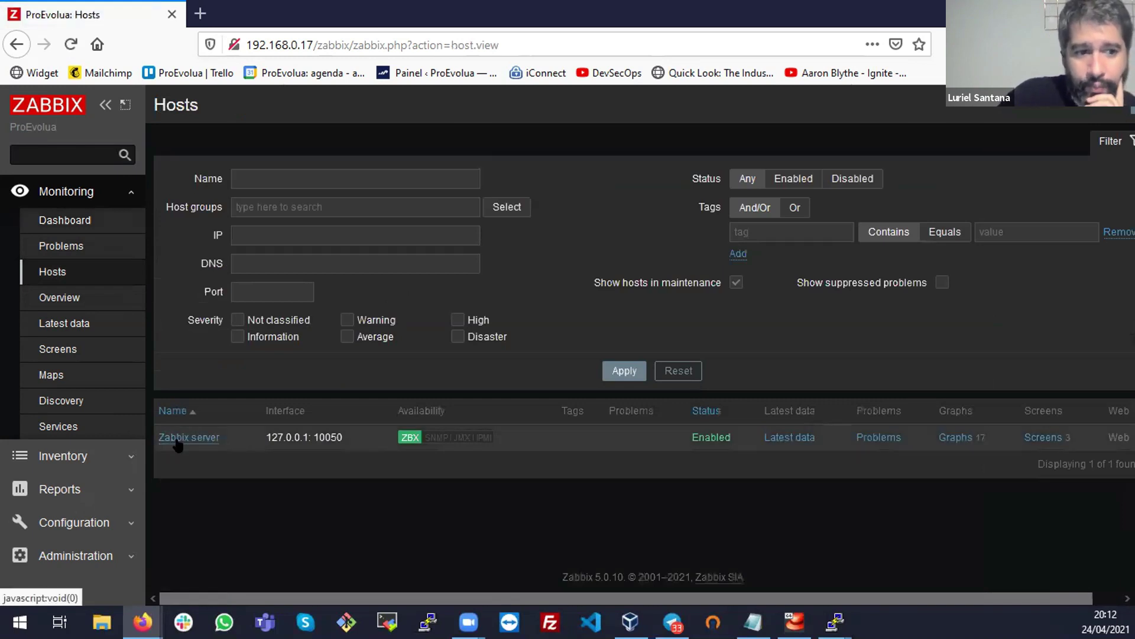
{"action": "triple_click", "coordinate": [287, 435]}
{"action": "left_click", "coordinate": [287, 435]}
{"action": "left_click_drag", "start_coordinate": [318, 436], "coordinate": [260, 434]}
{"action": "left_click", "coordinate": [338, 425]}
{"action": "left_click_drag", "start_coordinate": [339, 425], "coordinate": [312, 433]}
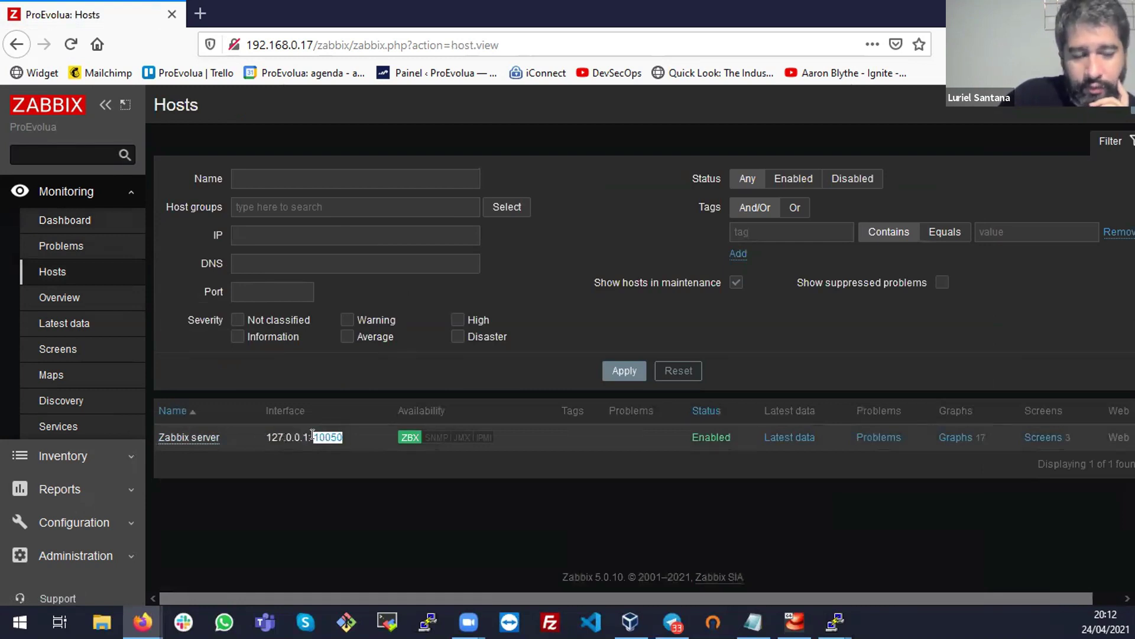
{"action": "left_click", "coordinate": [406, 437]}
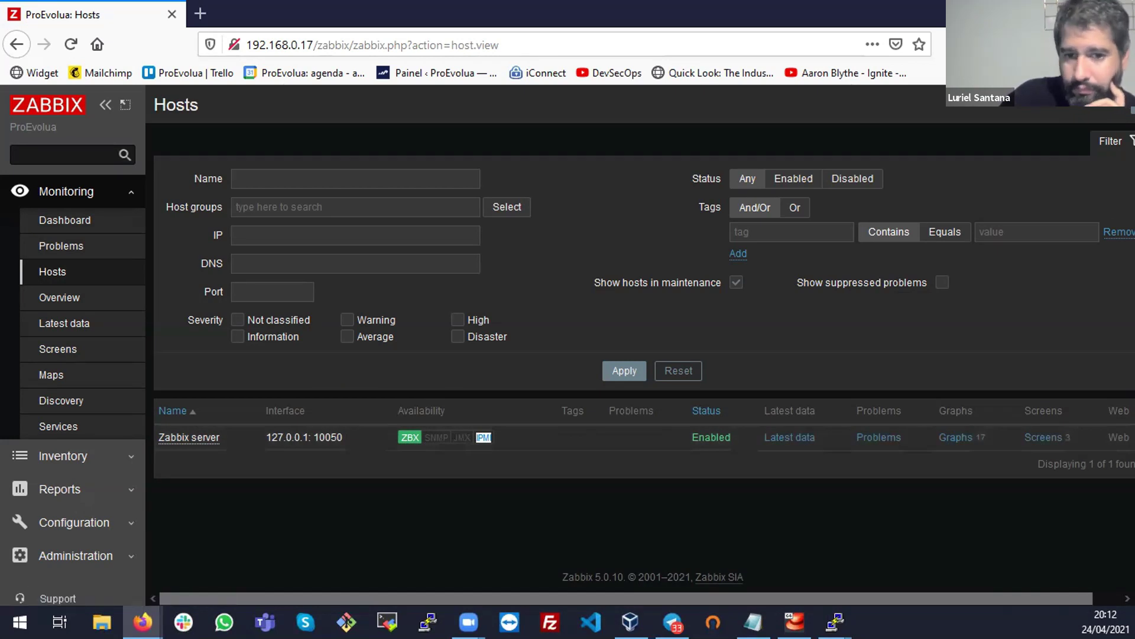
{"action": "left_click", "coordinate": [948, 441]}
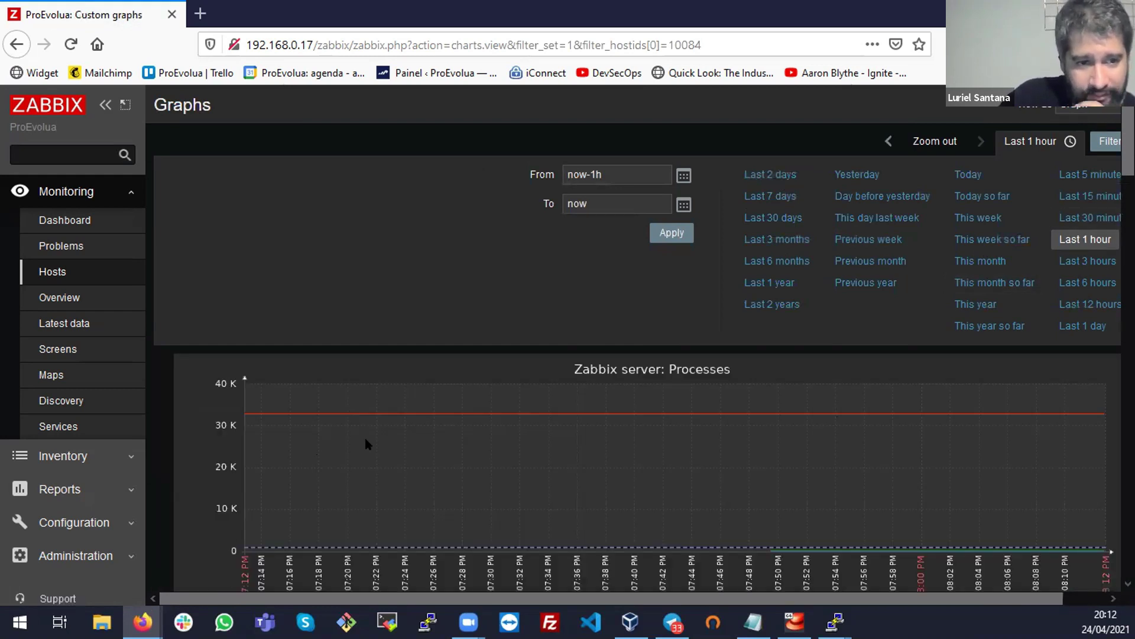
Scroll through all of Zabbix server's last-hour graphs, from Processes downward, and back up
{"action": "scroll", "coordinate": [703, 391], "scroll_direction": "down", "scroll_amount": 5}
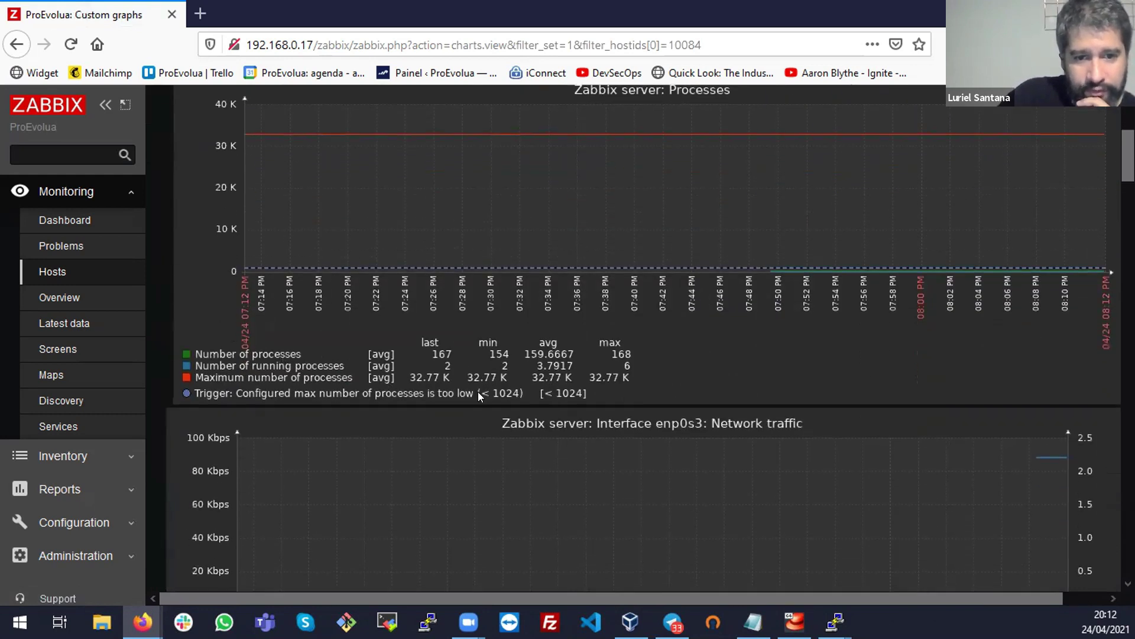
{"action": "scroll", "coordinate": [438, 372], "scroll_direction": "down", "scroll_amount": 3}
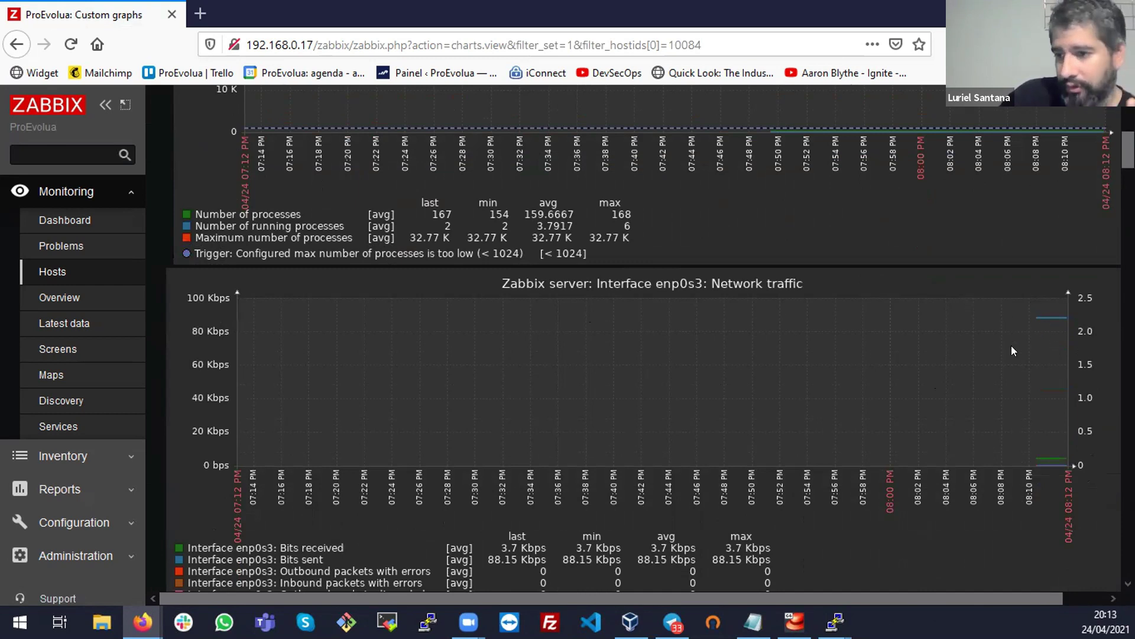
{"action": "scroll", "coordinate": [1011, 349], "scroll_direction": "down", "scroll_amount": 6}
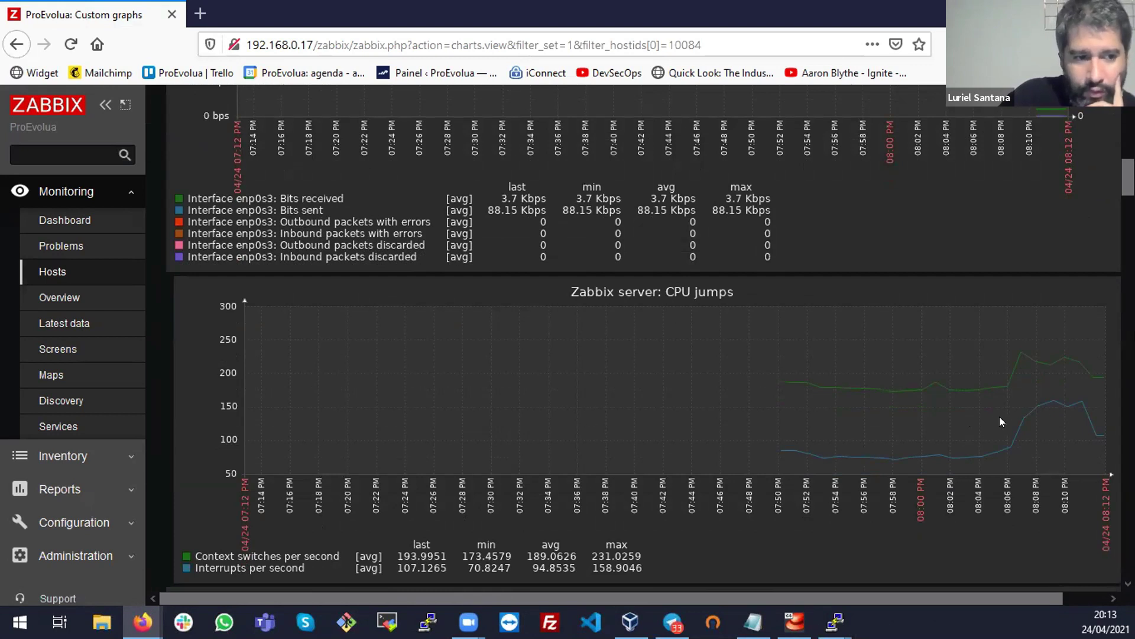
{"action": "scroll", "coordinate": [858, 444], "scroll_direction": "down", "scroll_amount": 6}
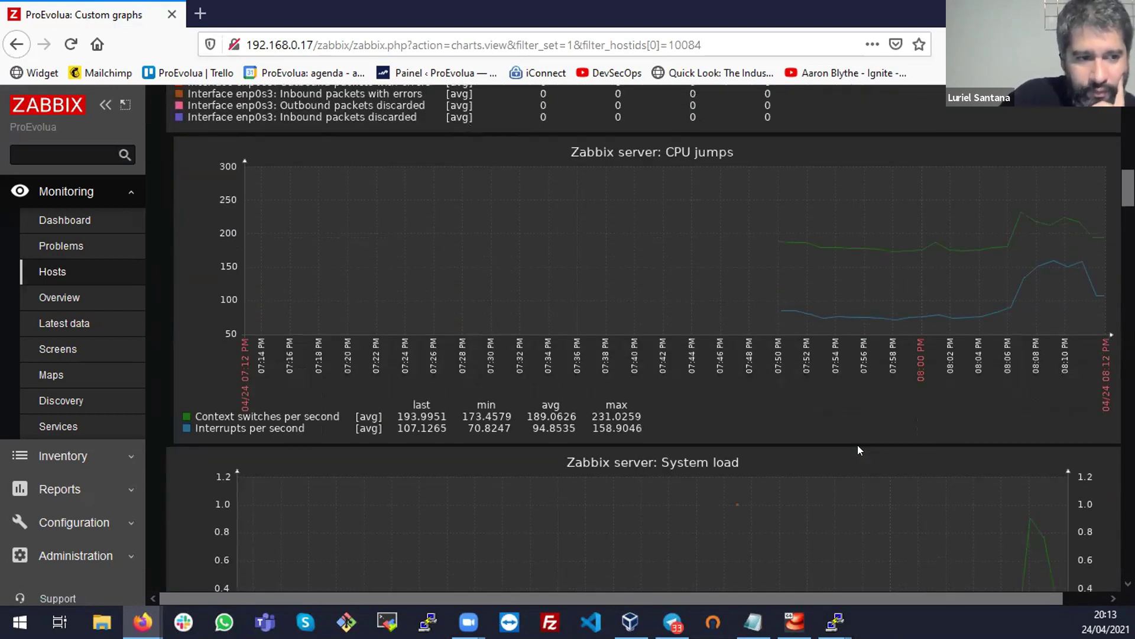
{"action": "scroll", "coordinate": [858, 449], "scroll_direction": "down", "scroll_amount": 3}
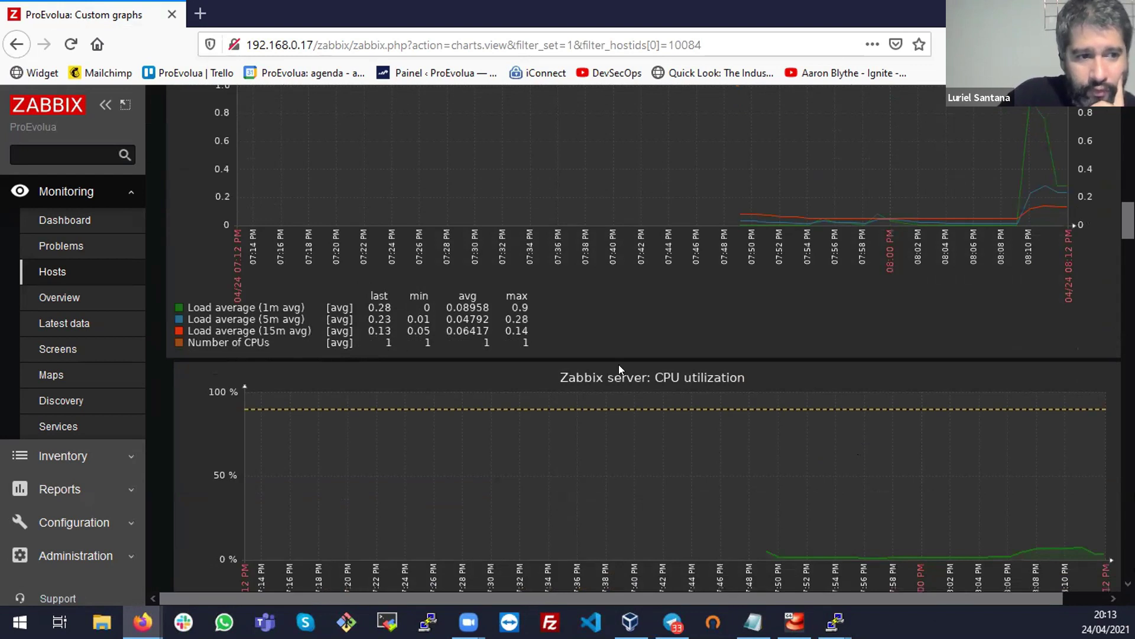
{"action": "scroll", "coordinate": [621, 366], "scroll_direction": "up", "scroll_amount": 1}
{"action": "scroll", "coordinate": [950, 312], "scroll_direction": "down", "scroll_amount": 3}
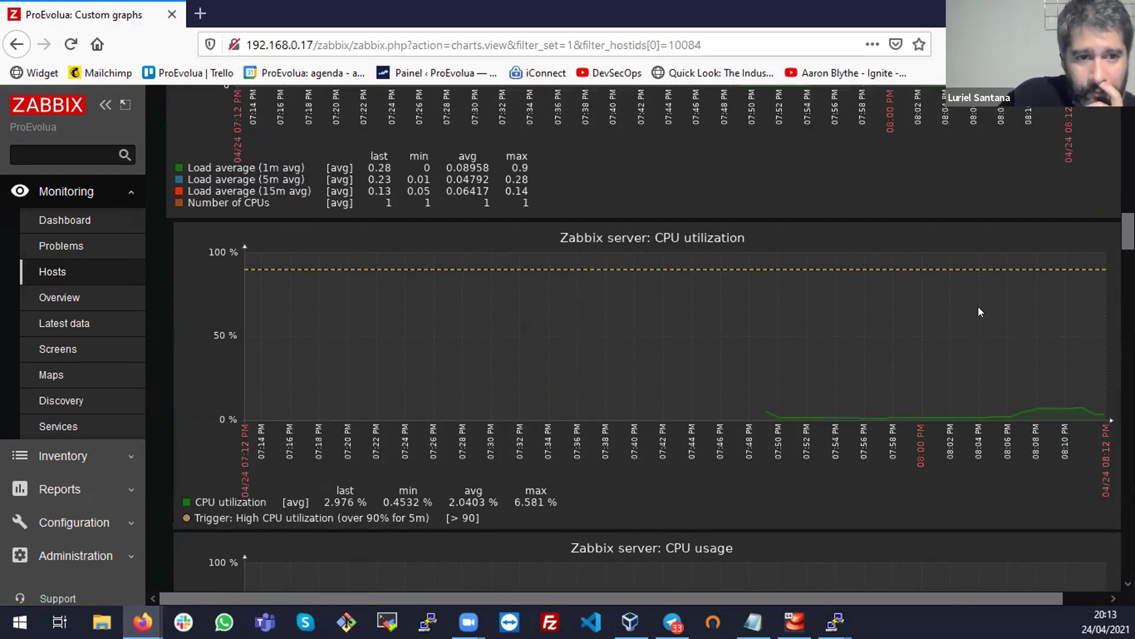
{"action": "scroll", "coordinate": [976, 371], "scroll_direction": "down", "scroll_amount": 6}
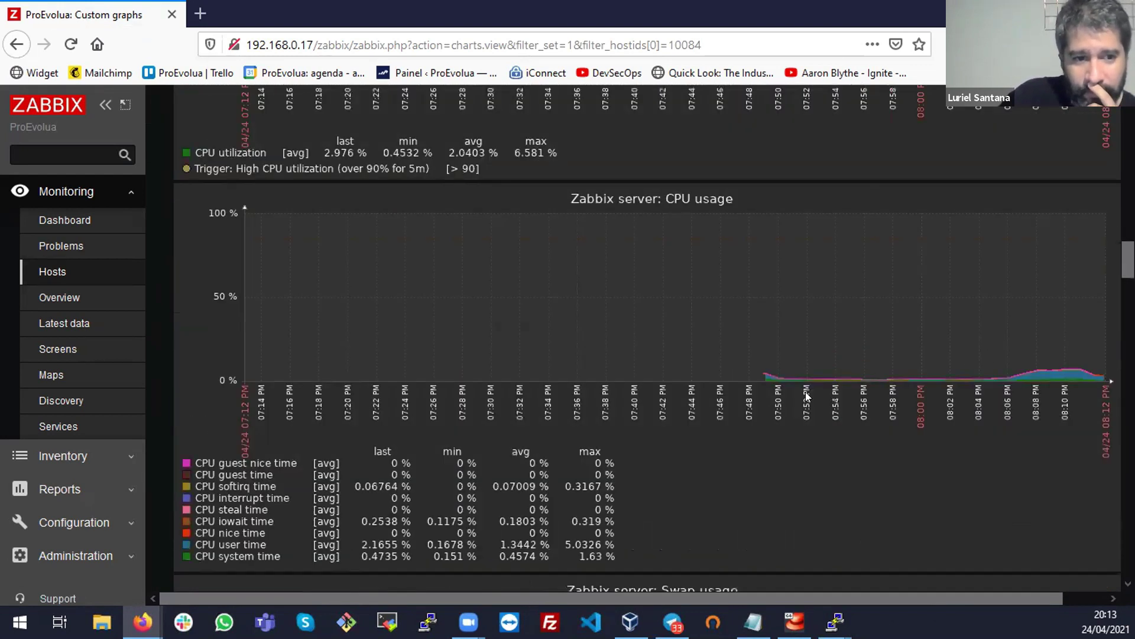
{"action": "scroll", "coordinate": [819, 393], "scroll_direction": "down", "scroll_amount": 7}
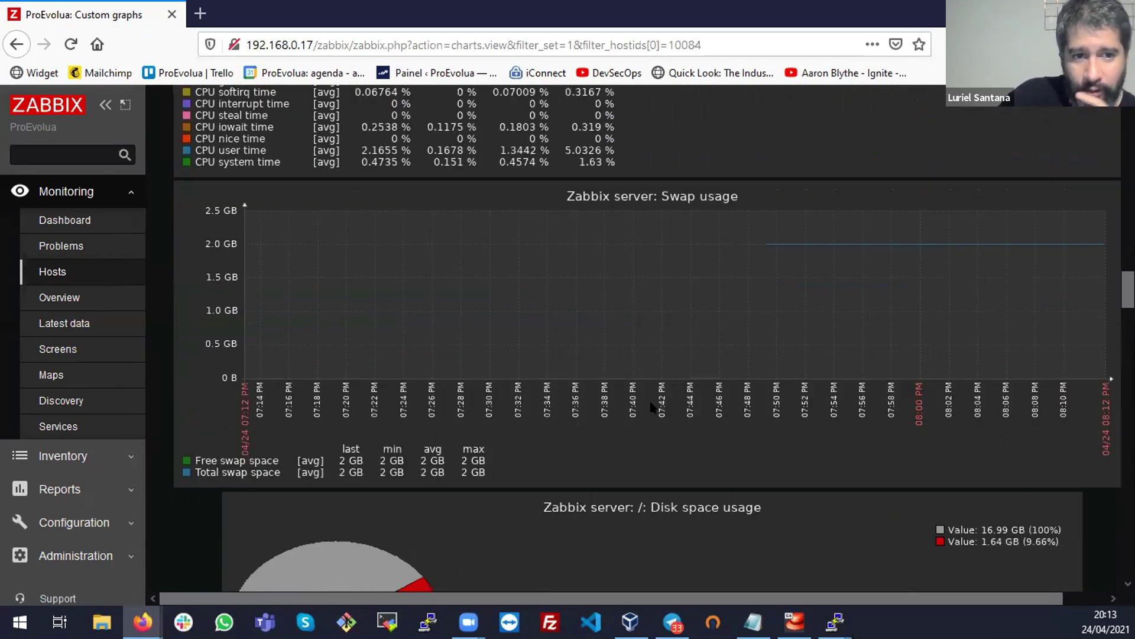
{"action": "scroll", "coordinate": [650, 407], "scroll_direction": "down", "scroll_amount": 2}
{"action": "scroll", "coordinate": [857, 421], "scroll_direction": "down", "scroll_amount": 4}
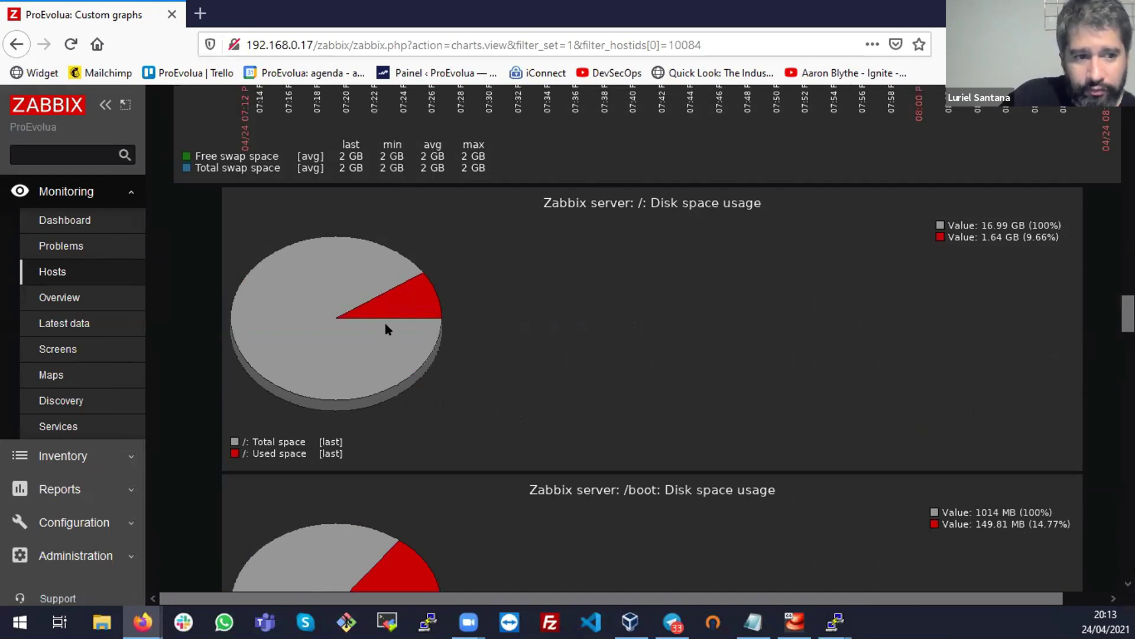
{"action": "scroll", "coordinate": [944, 272], "scroll_direction": "down", "scroll_amount": 4}
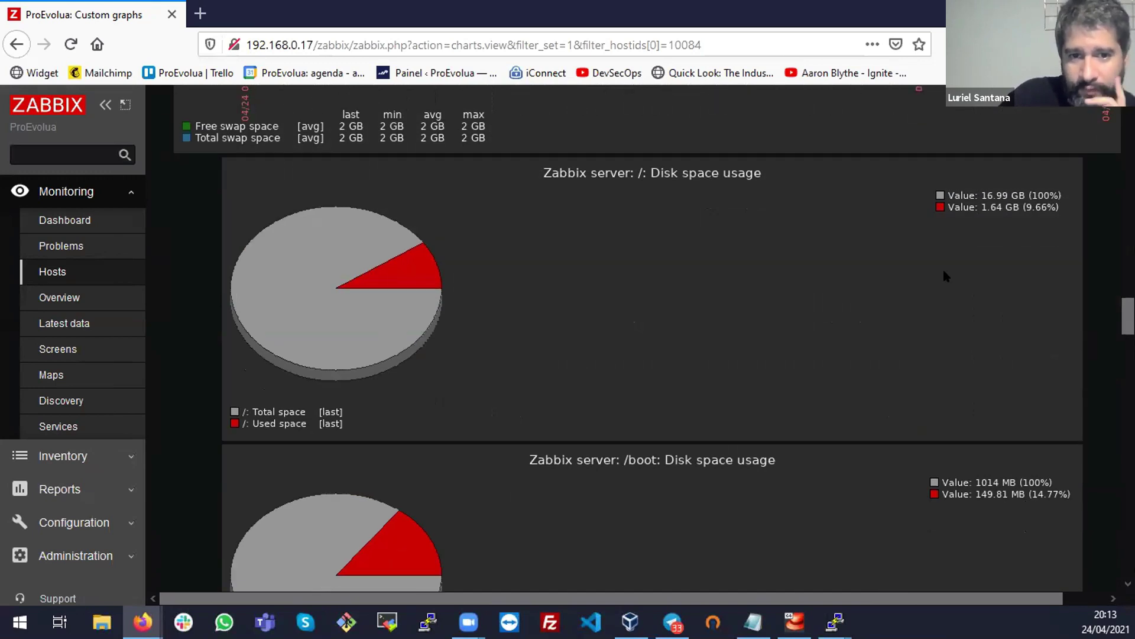
{"action": "scroll", "coordinate": [944, 273], "scroll_direction": "down", "scroll_amount": 4}
{"action": "scroll", "coordinate": [883, 247], "scroll_direction": "down", "scroll_amount": 4}
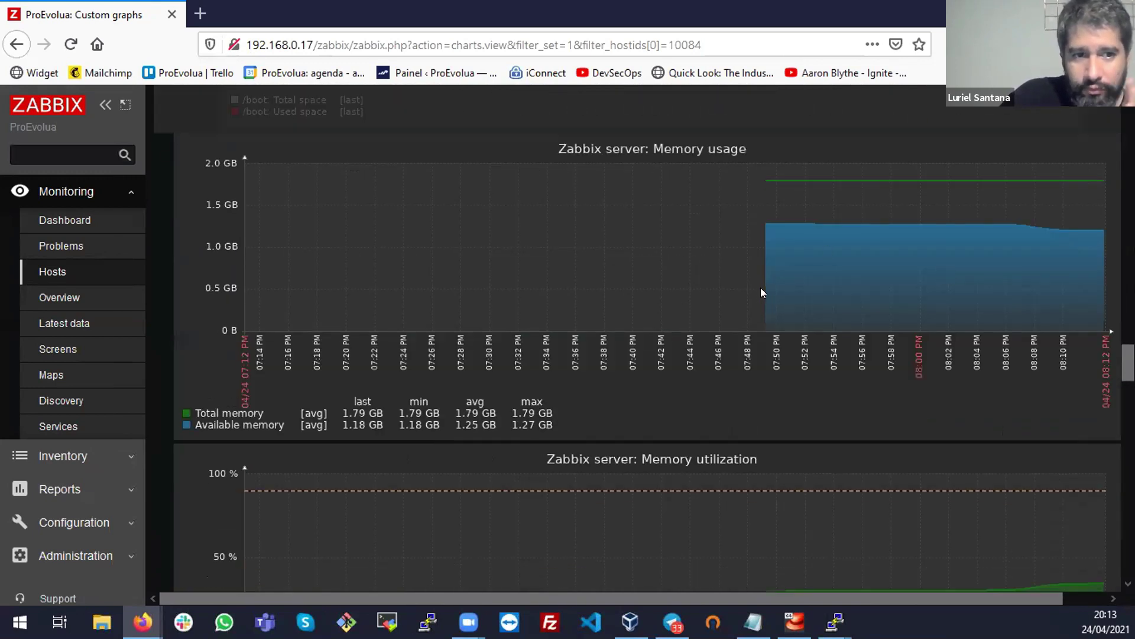
{"action": "scroll", "coordinate": [760, 288], "scroll_direction": "down", "scroll_amount": 4}
{"action": "scroll", "coordinate": [761, 295], "scroll_direction": "down", "scroll_amount": 4}
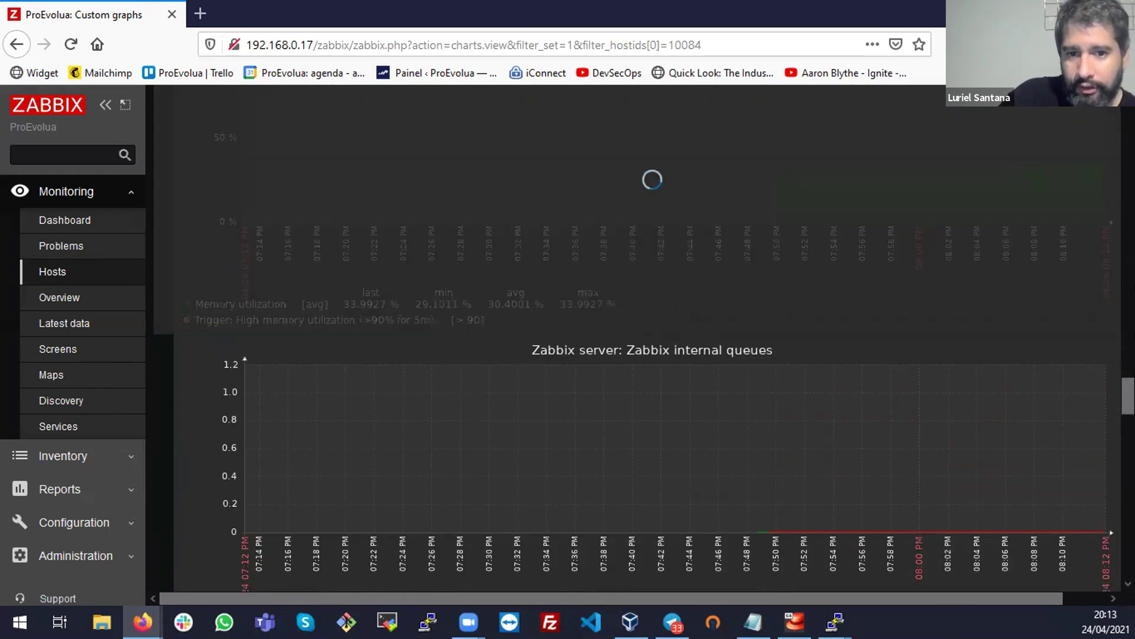
{"action": "scroll", "coordinate": [650, 337], "scroll_direction": "down", "scroll_amount": 5}
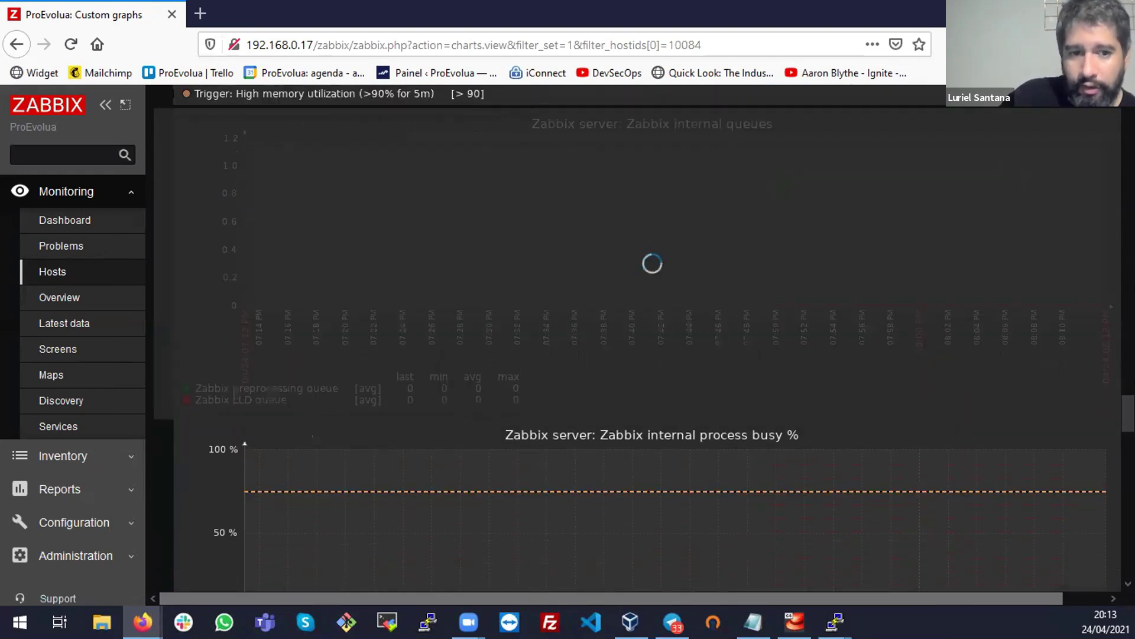
{"action": "scroll", "coordinate": [651, 337], "scroll_direction": "down", "scroll_amount": 10}
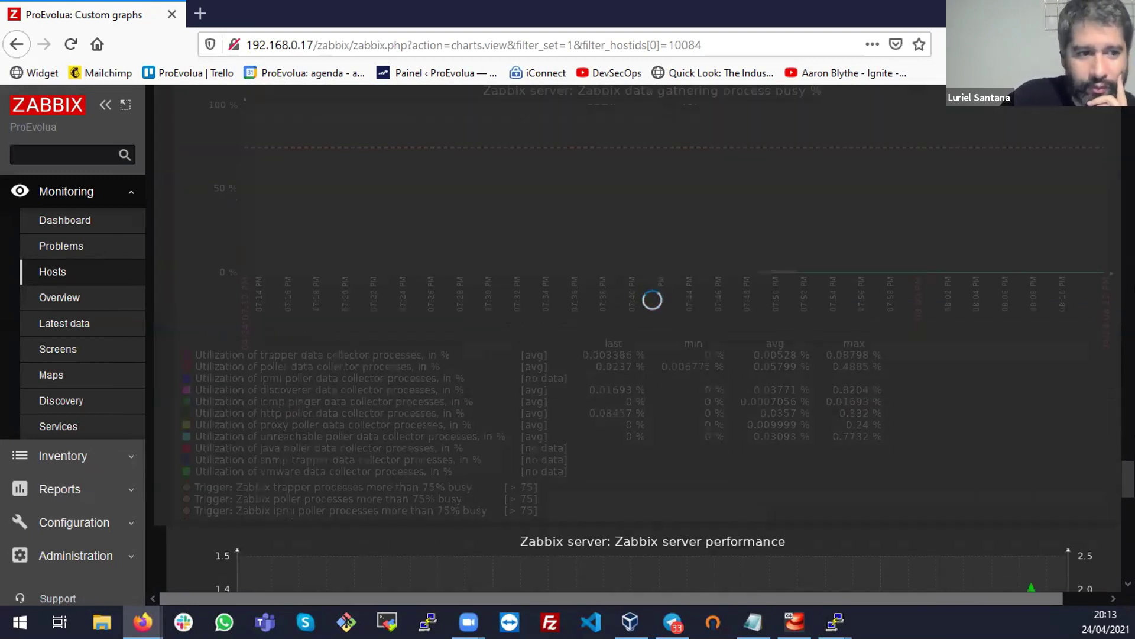
{"action": "scroll", "coordinate": [651, 337], "scroll_direction": "down", "scroll_amount": 10}
{"action": "scroll", "coordinate": [651, 337], "scroll_direction": "up", "scroll_amount": 20}
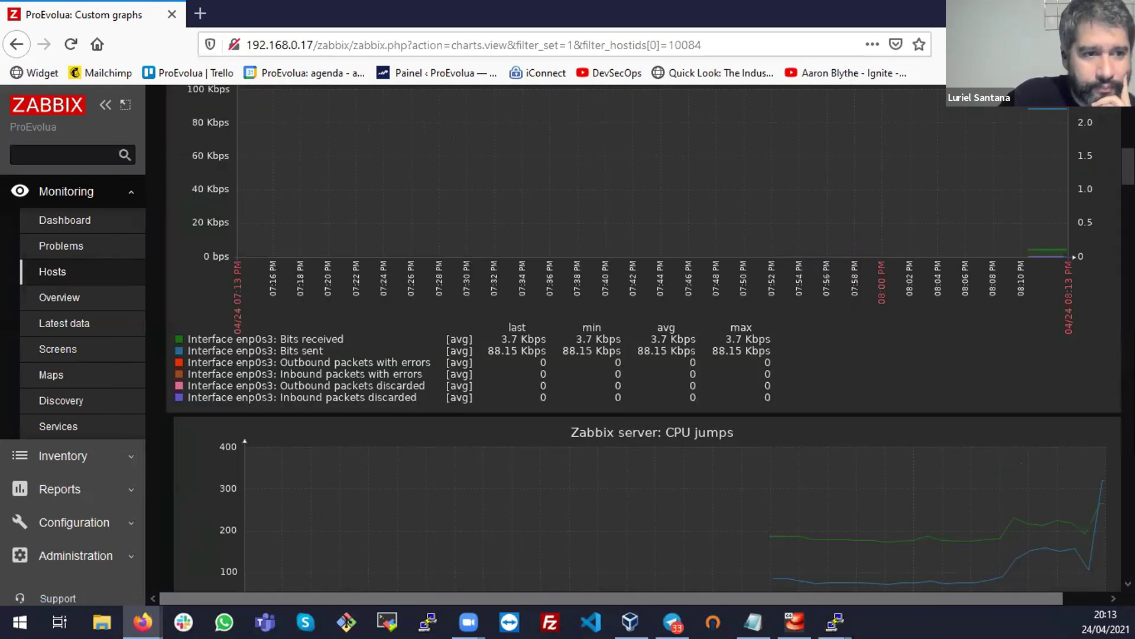
Return to the hosts list and check the powered-off Ubuntu VM in VirtualBox
{"action": "left_click", "coordinate": [59, 274]}
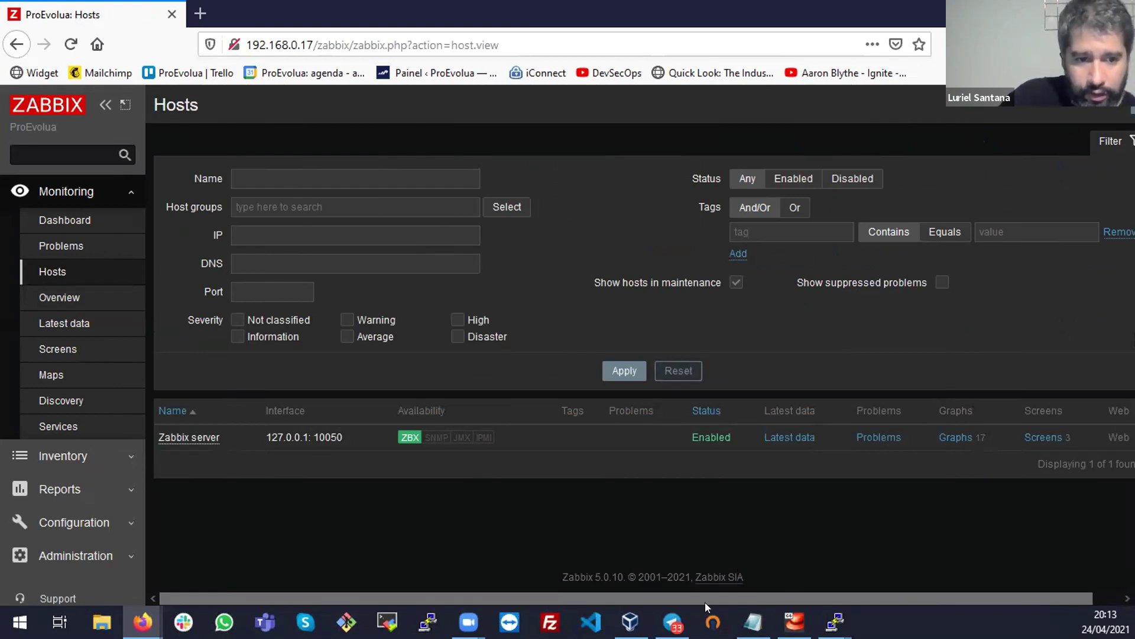
{"action": "left_click", "coordinate": [630, 621]}
{"action": "left_click", "coordinate": [150, 114]}
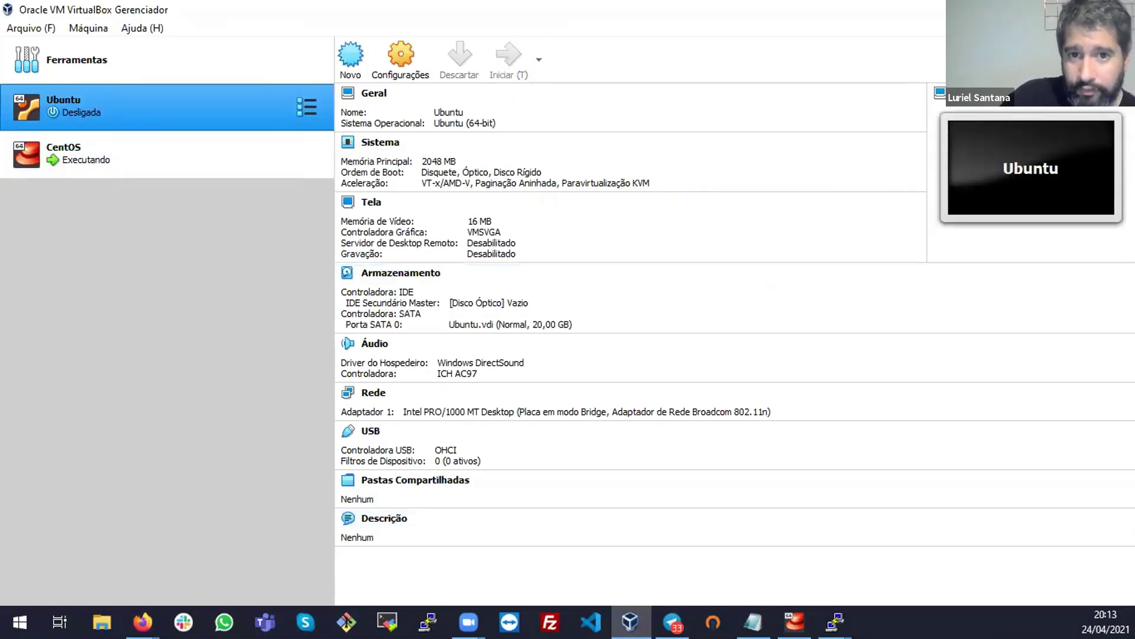
{"action": "key", "text": "alt+Tab"}
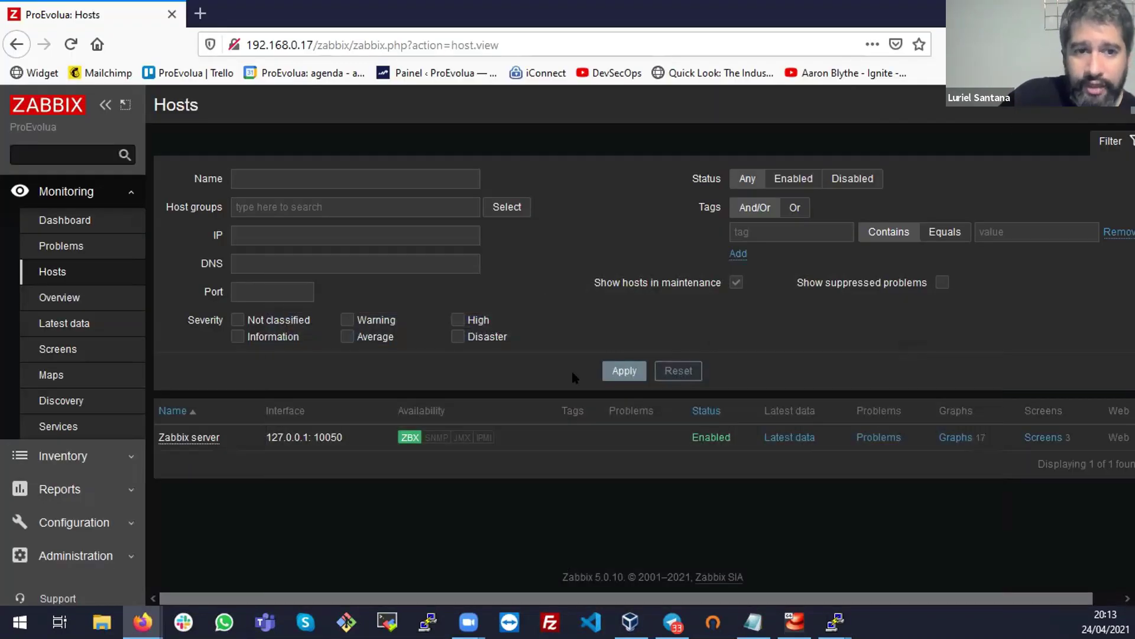
Open Configuration > Templates and browse page 1, entries 1 to 50 of 179
{"action": "left_click", "coordinate": [89, 519]}
{"action": "left_click", "coordinate": [42, 347]}
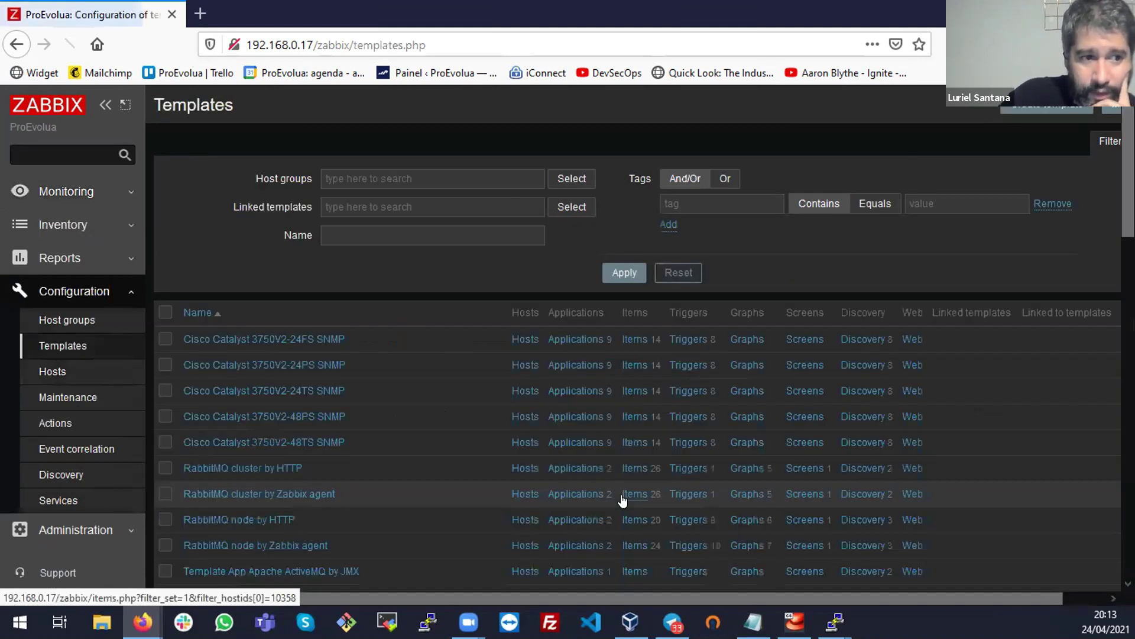
{"action": "scroll", "coordinate": [355, 296], "scroll_direction": "down", "scroll_amount": 2}
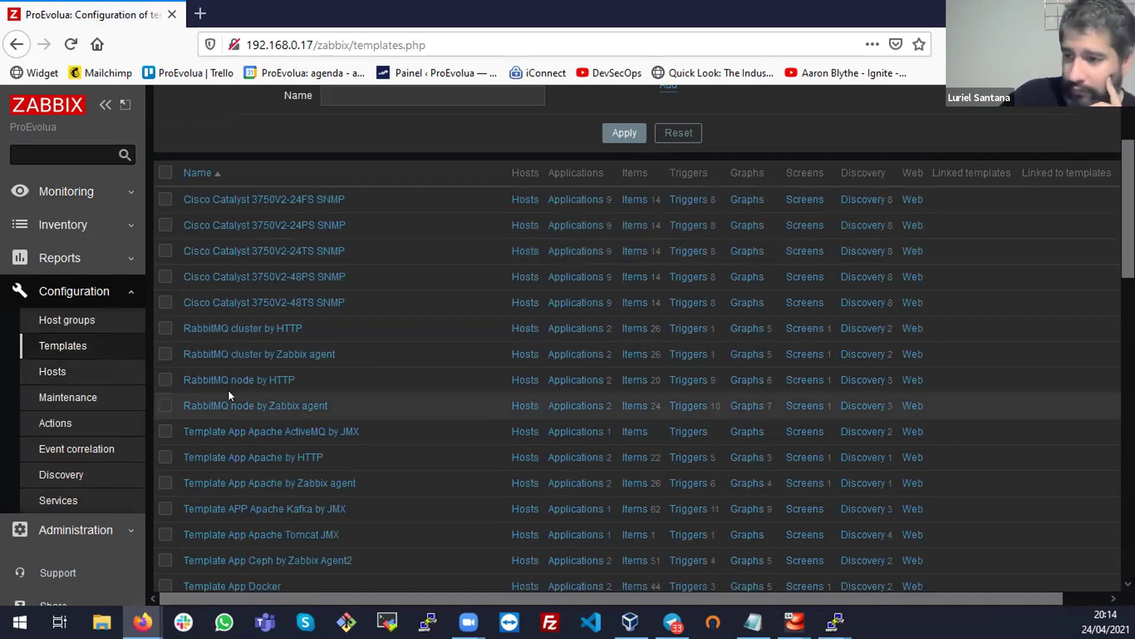
{"action": "scroll", "coordinate": [230, 392], "scroll_direction": "down", "scroll_amount": 2}
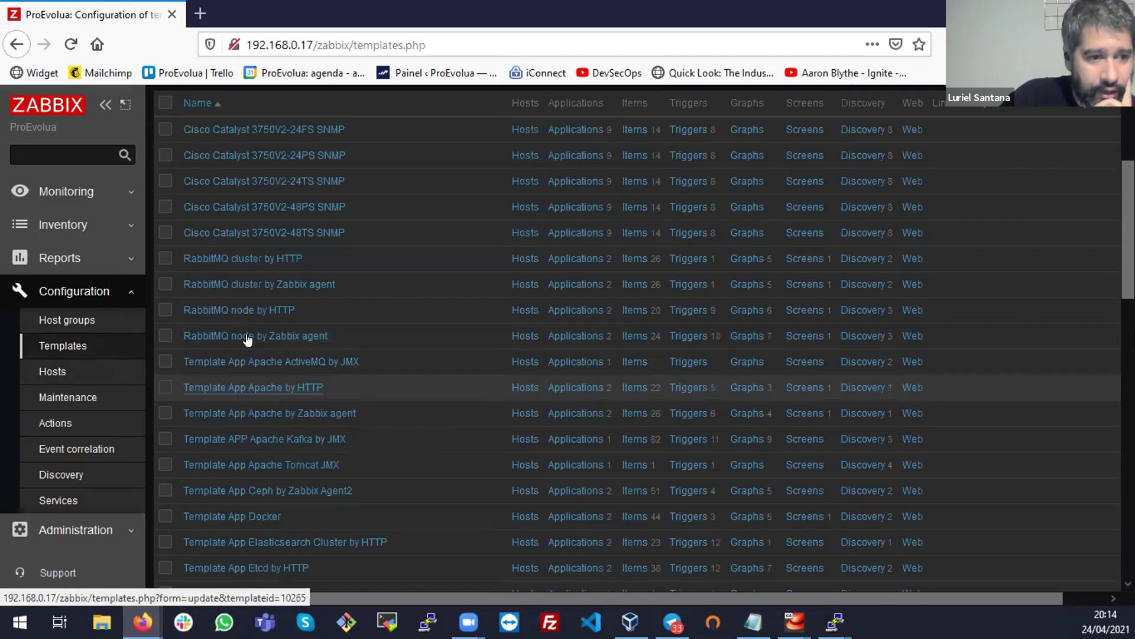
{"action": "scroll", "coordinate": [284, 358], "scroll_direction": "down", "scroll_amount": 2}
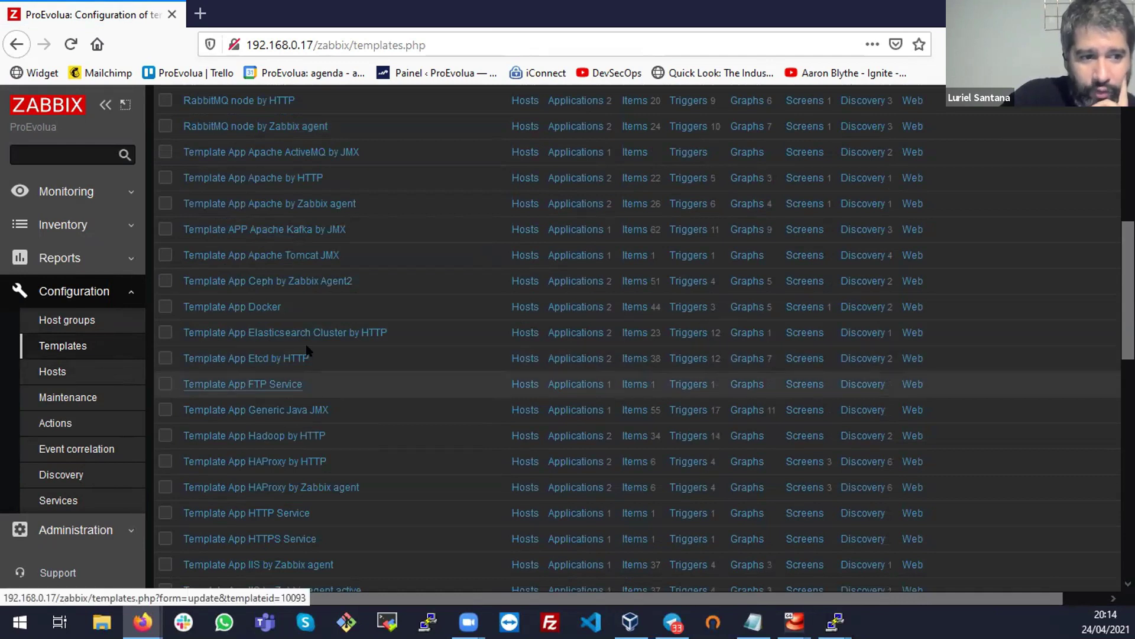
{"action": "scroll", "coordinate": [272, 395], "scroll_direction": "down", "scroll_amount": 1}
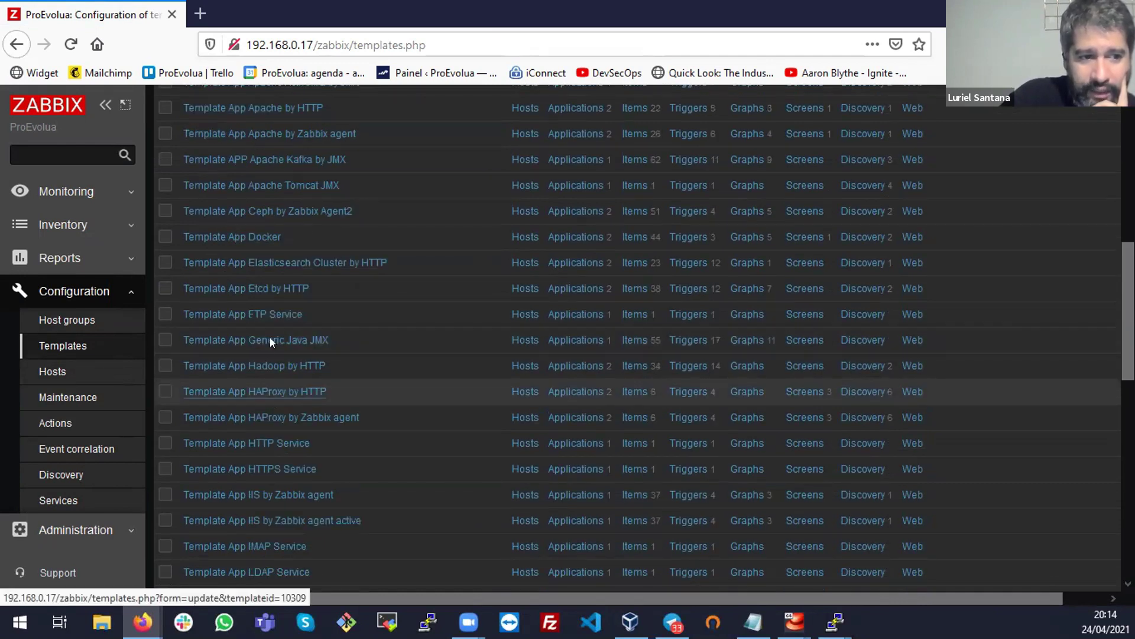
{"action": "scroll", "coordinate": [270, 337], "scroll_direction": "down", "scroll_amount": 2}
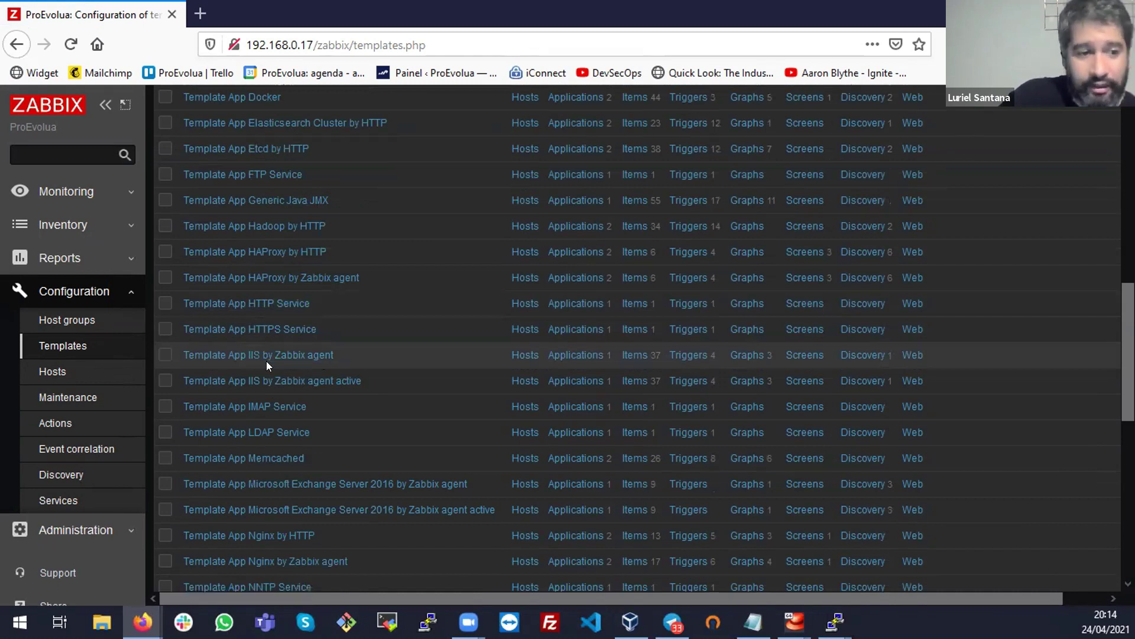
{"action": "scroll", "coordinate": [266, 359], "scroll_direction": "down", "scroll_amount": 3}
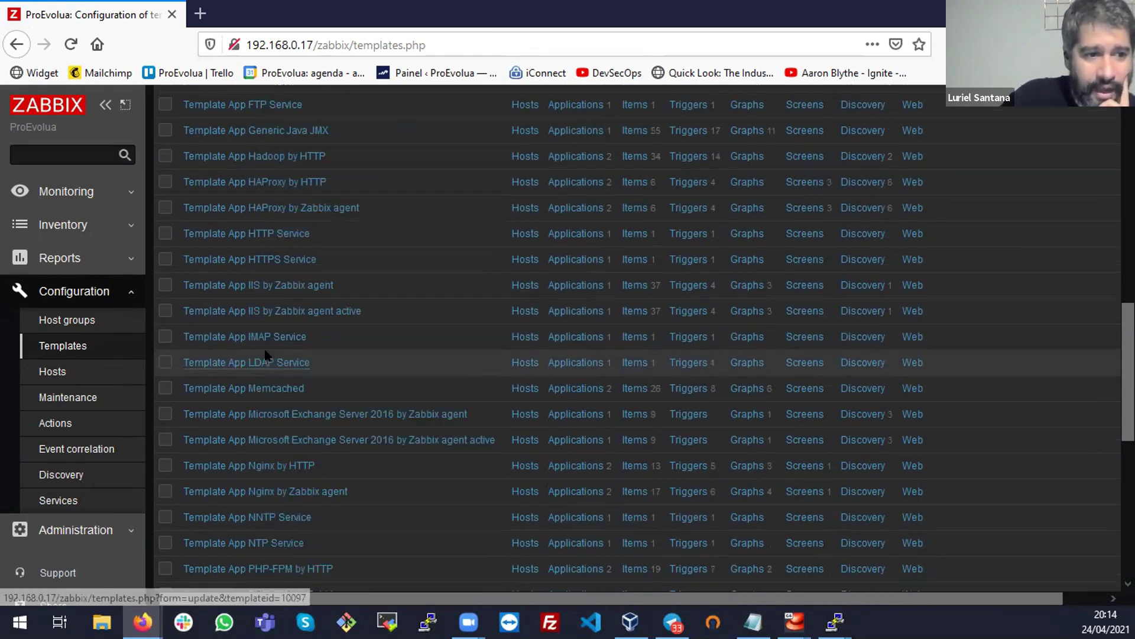
{"action": "scroll", "coordinate": [299, 353], "scroll_direction": "down", "scroll_amount": 8}
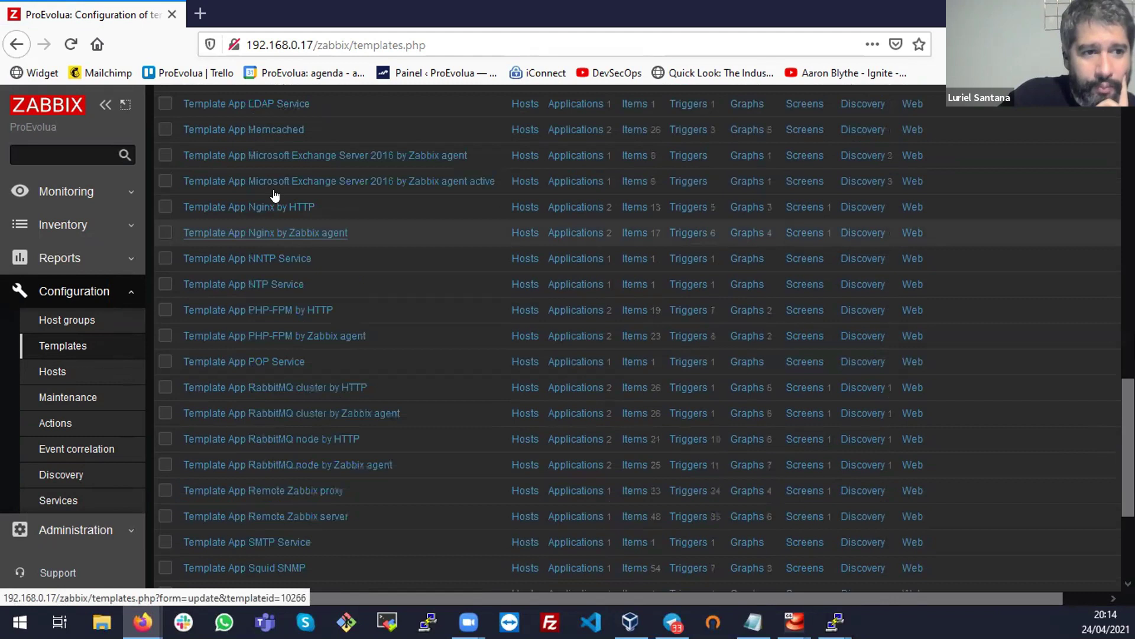
{"action": "scroll", "coordinate": [372, 137], "scroll_direction": "down", "scroll_amount": 1}
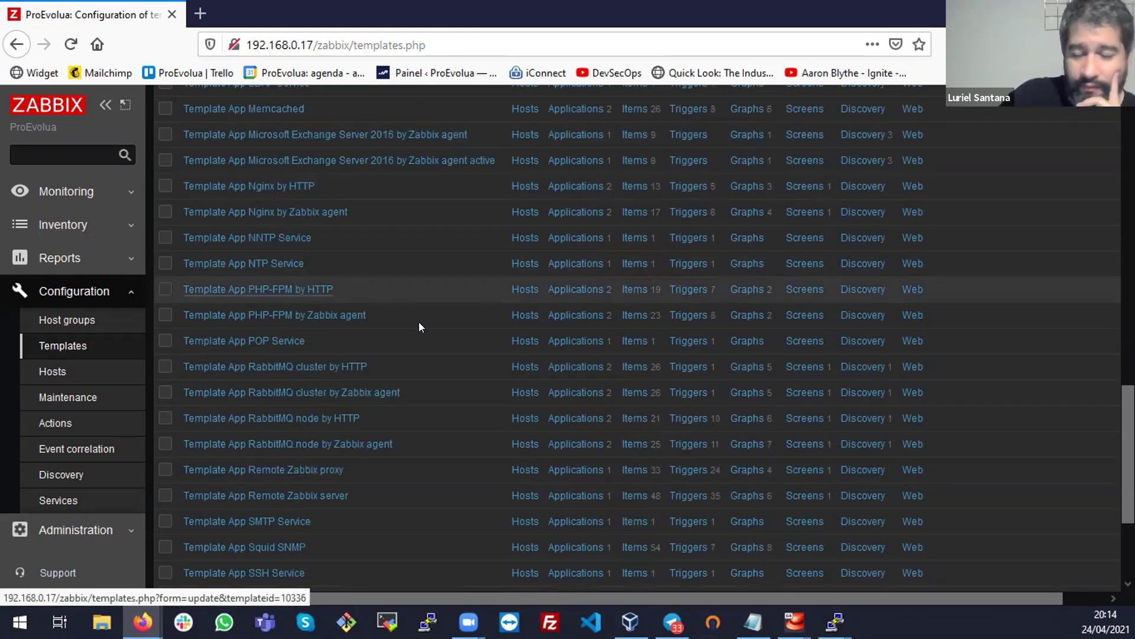
{"action": "scroll", "coordinate": [350, 368], "scroll_direction": "down", "scroll_amount": 1}
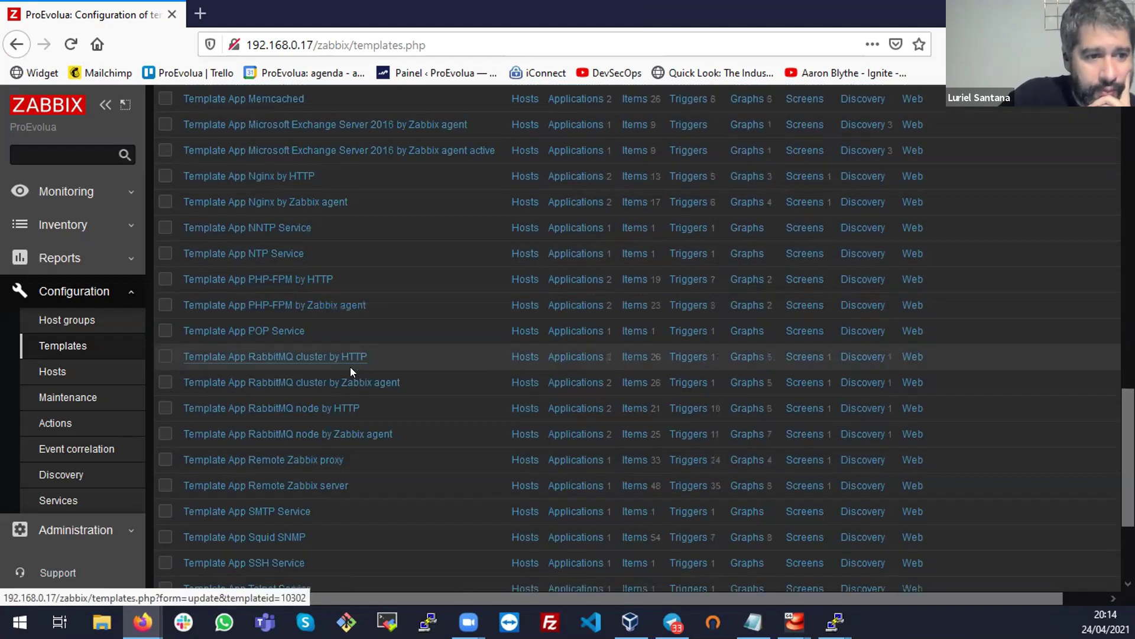
{"action": "scroll", "coordinate": [350, 367], "scroll_direction": "down", "scroll_amount": 4}
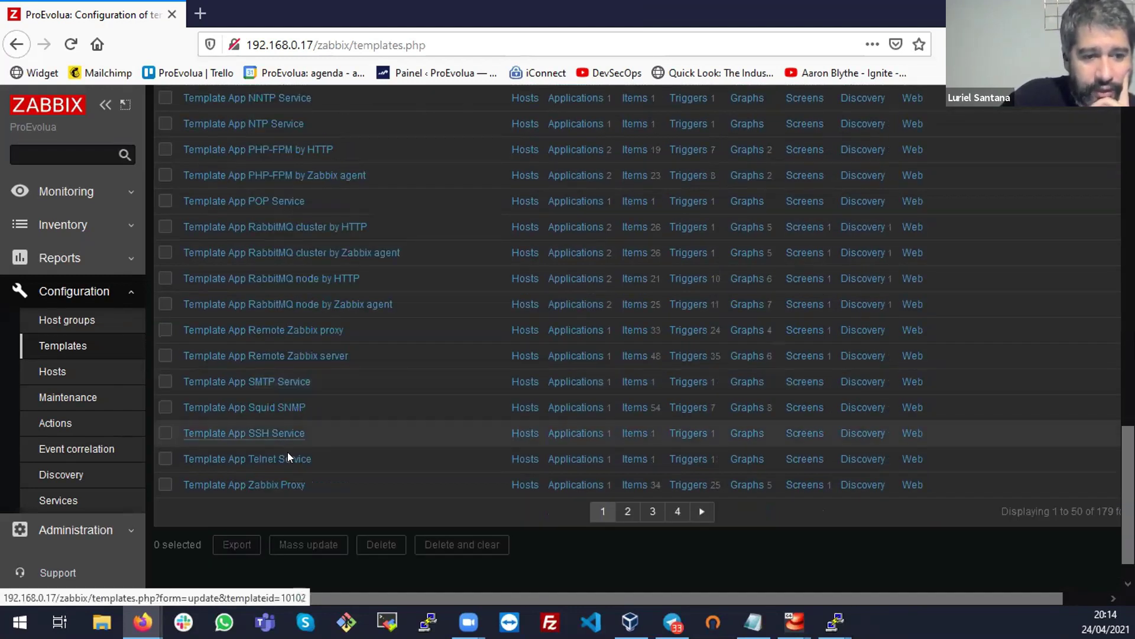
Browse page 2 of the templates list to its bottom
{"action": "left_click", "coordinate": [622, 512]}
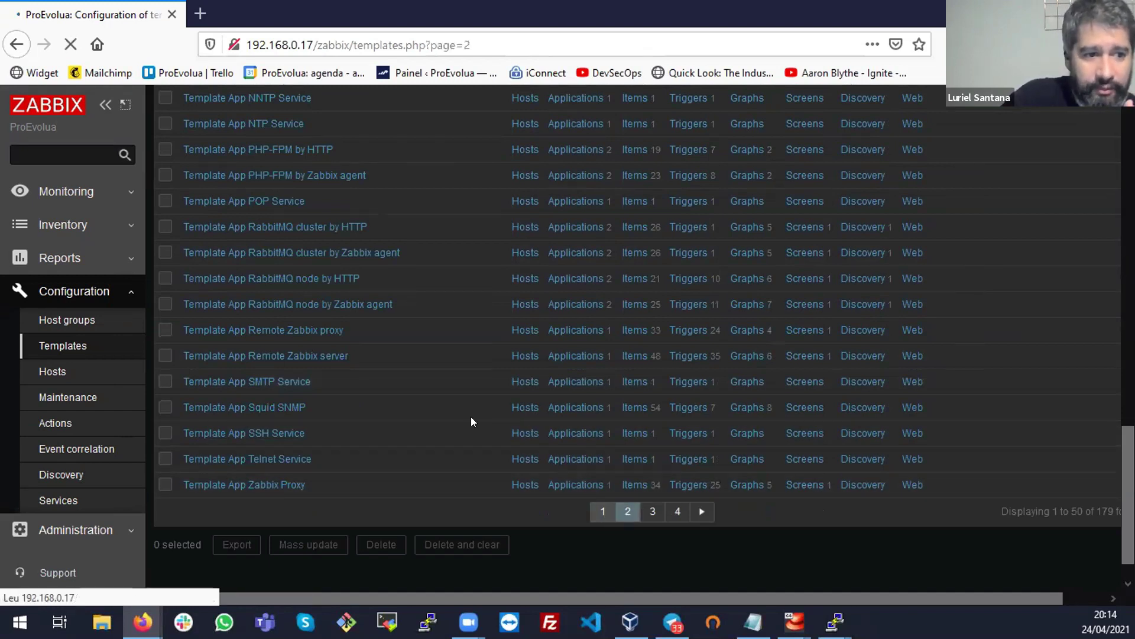
{"action": "scroll", "coordinate": [266, 241], "scroll_direction": "down", "scroll_amount": 2}
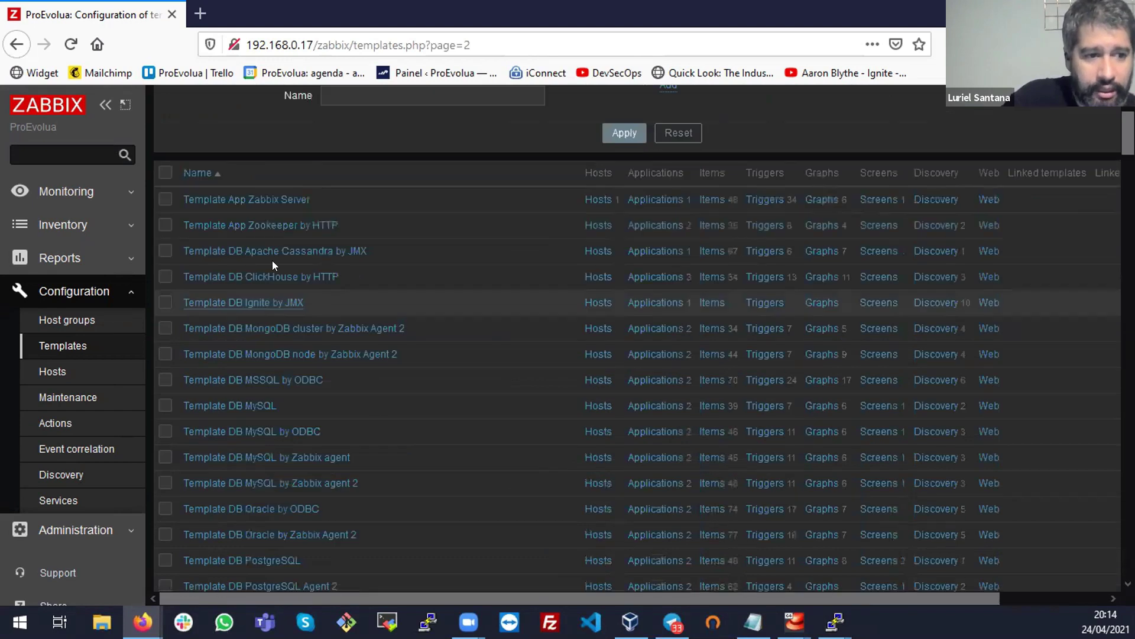
{"action": "scroll", "coordinate": [387, 406], "scroll_direction": "down", "scroll_amount": 2}
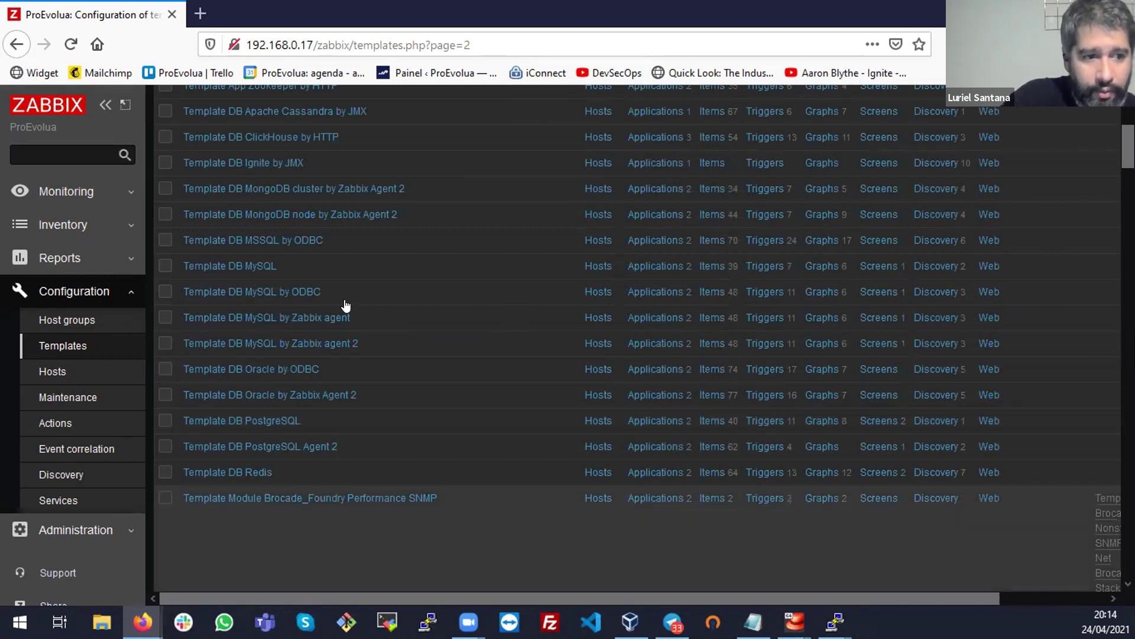
{"action": "scroll", "coordinate": [494, 397], "scroll_direction": "down", "scroll_amount": 3}
{"action": "scroll", "coordinate": [546, 472], "scroll_direction": "down", "scroll_amount": 6}
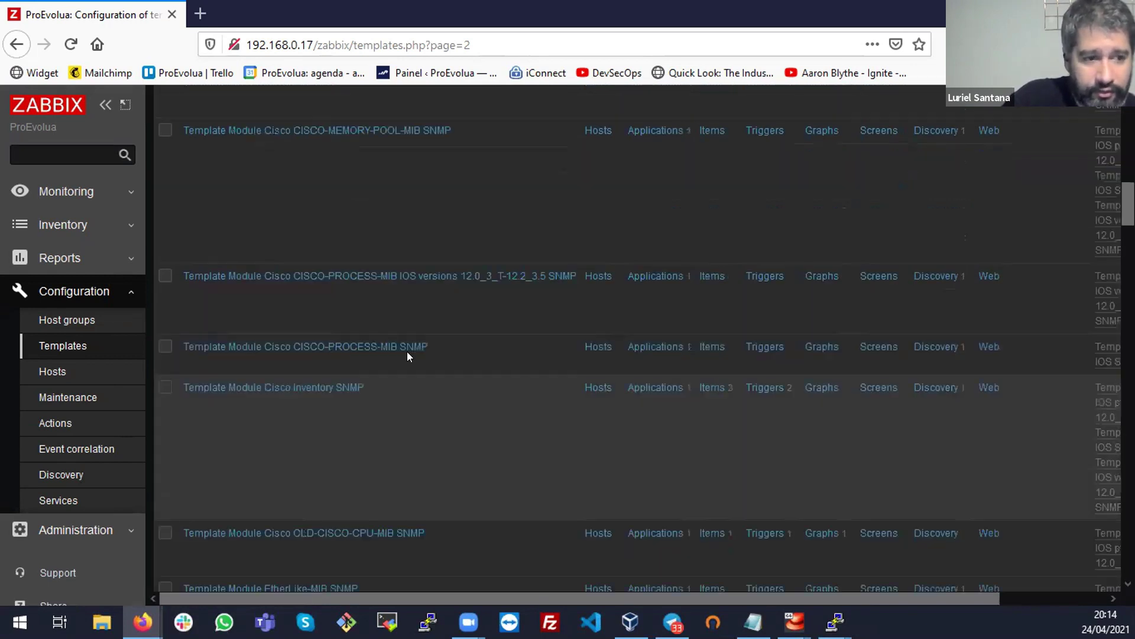
{"action": "scroll", "coordinate": [385, 370], "scroll_direction": "down", "scroll_amount": 5}
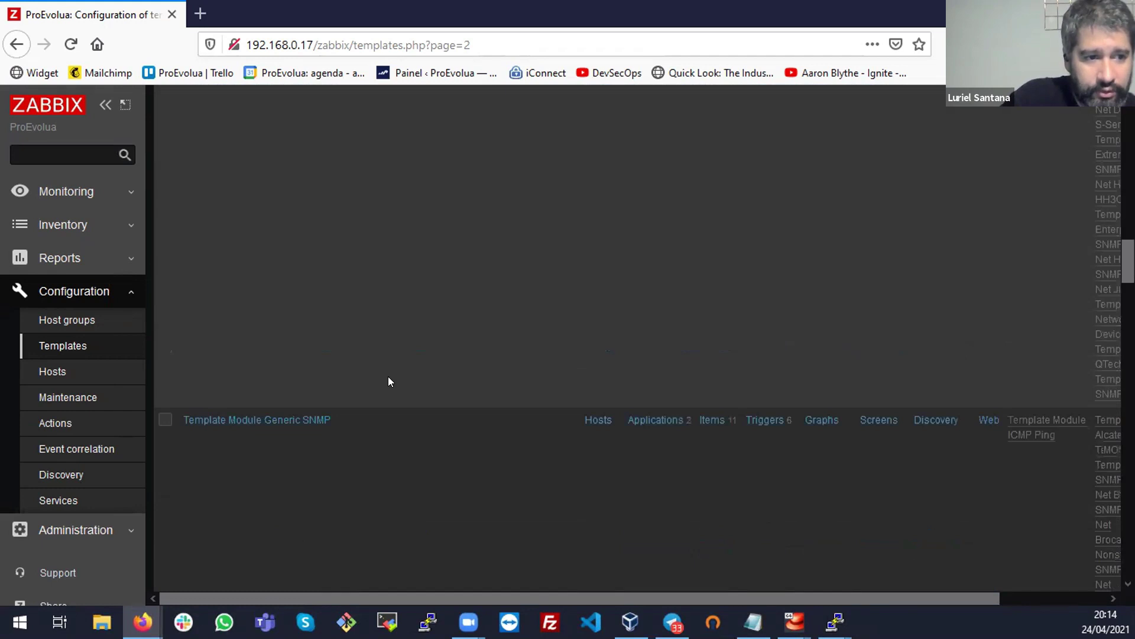
{"action": "scroll", "coordinate": [388, 382], "scroll_direction": "down", "scroll_amount": 2}
{"action": "scroll", "coordinate": [388, 380], "scroll_direction": "down", "scroll_amount": 3}
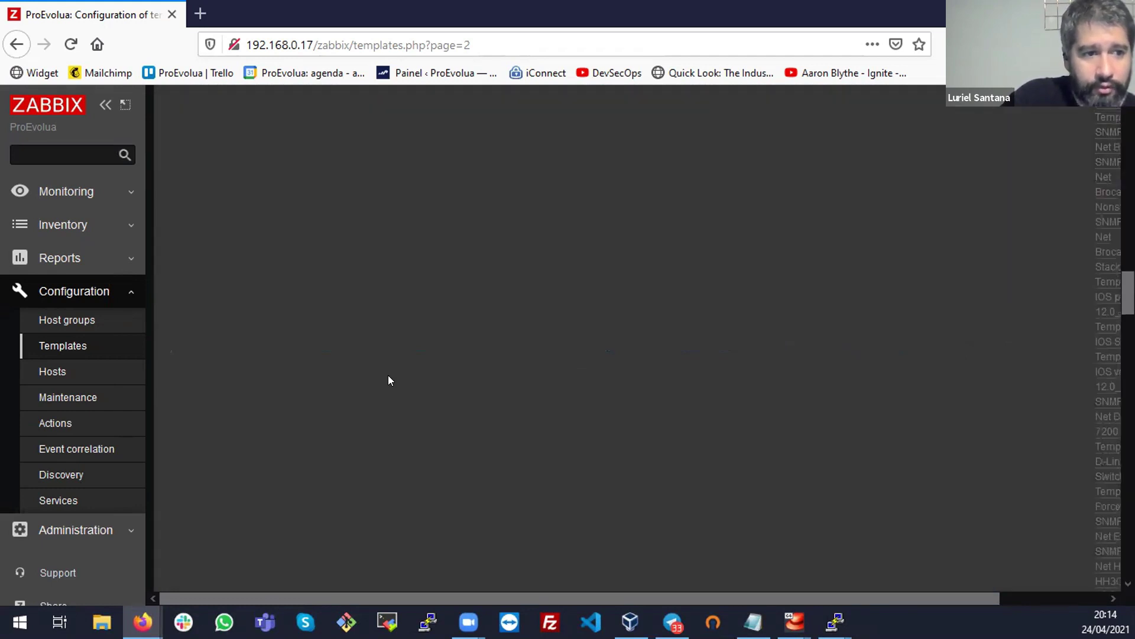
{"action": "scroll", "coordinate": [388, 380], "scroll_direction": "up", "scroll_amount": 2}
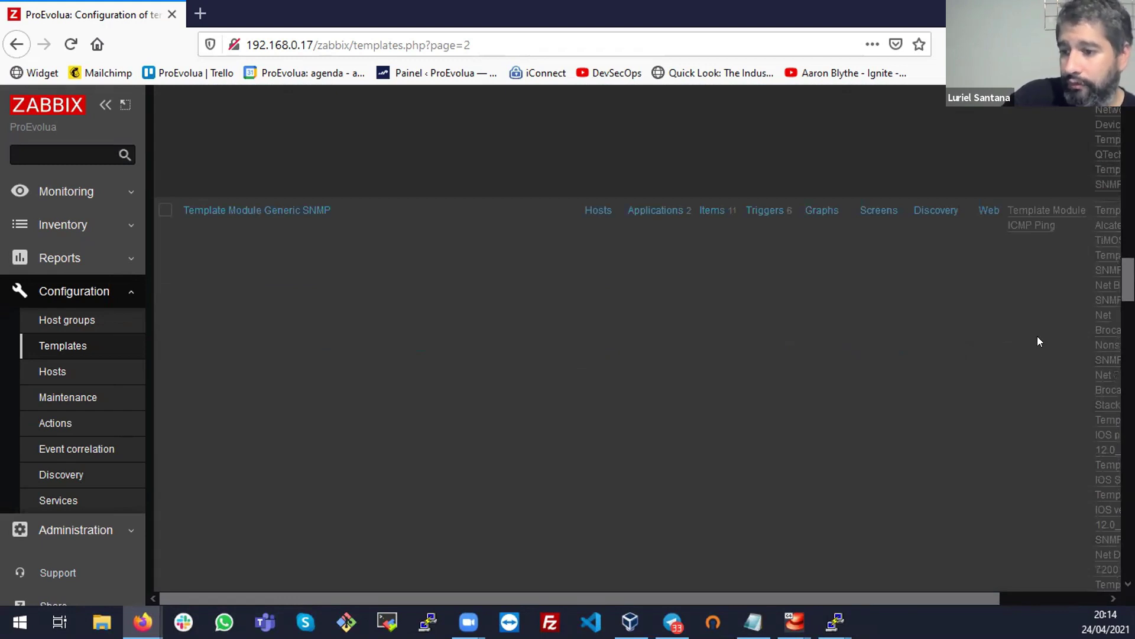
{"action": "left_click", "coordinate": [300, 210]}
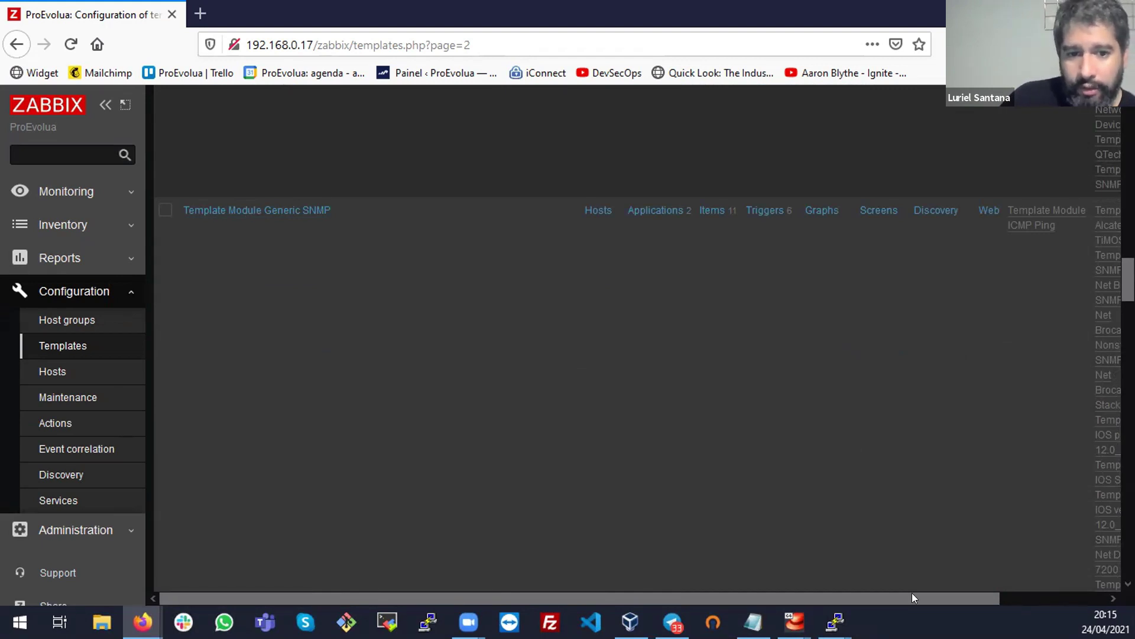
{"action": "left_click_drag", "start_coordinate": [912, 592], "coordinate": [1098, 592]}
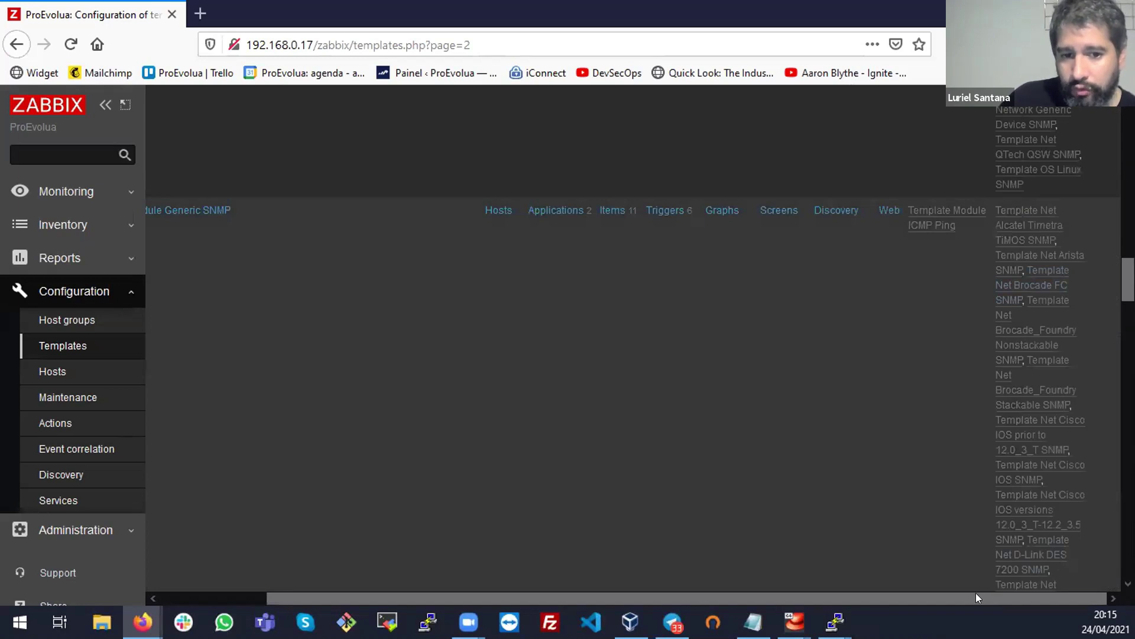
{"action": "left_click_drag", "start_coordinate": [975, 598], "coordinate": [868, 596]}
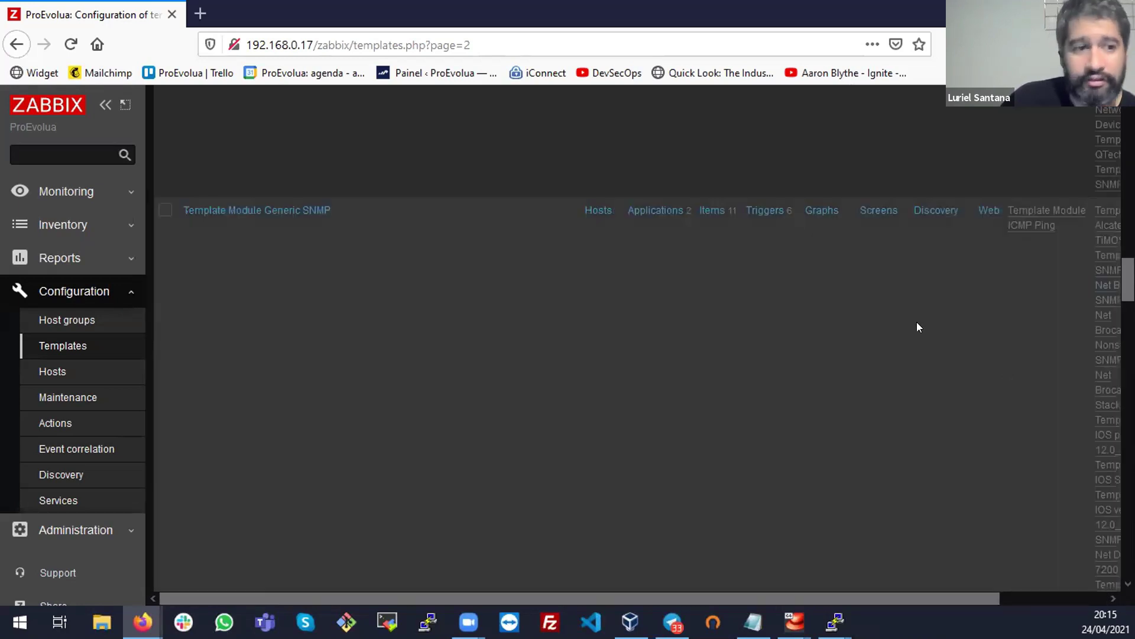
{"action": "scroll", "coordinate": [917, 323], "scroll_direction": "down", "scroll_amount": 3}
{"action": "scroll", "coordinate": [918, 327], "scroll_direction": "down", "scroll_amount": 3}
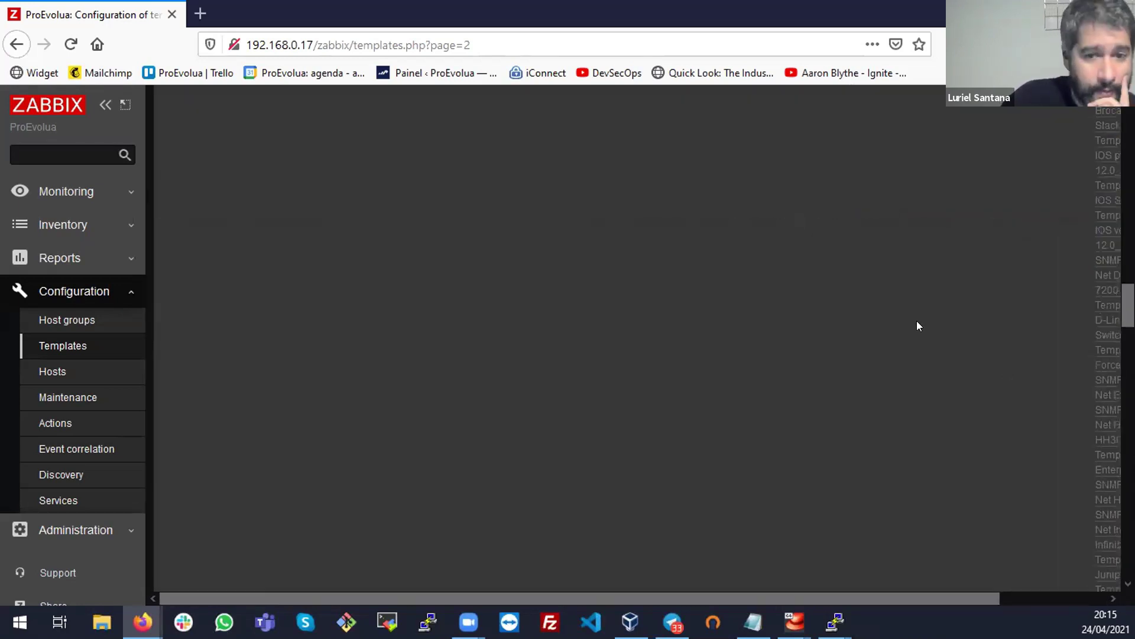
{"action": "scroll", "coordinate": [918, 326], "scroll_direction": "down", "scroll_amount": 4}
{"action": "scroll", "coordinate": [918, 326], "scroll_direction": "down", "scroll_amount": 4}
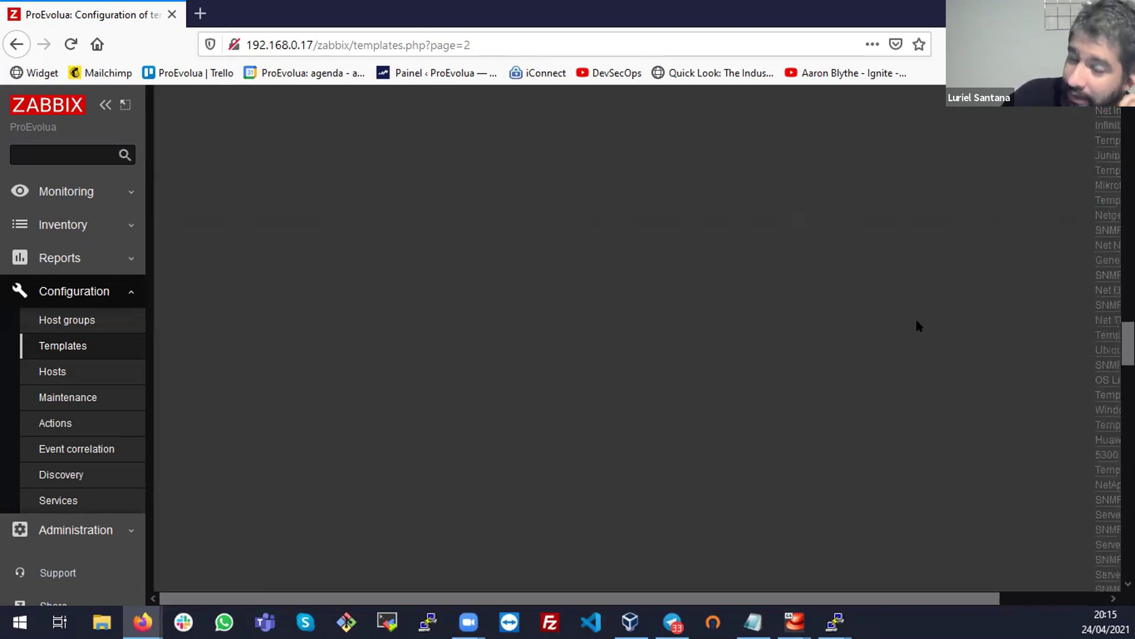
{"action": "scroll", "coordinate": [918, 325], "scroll_direction": "down", "scroll_amount": 4}
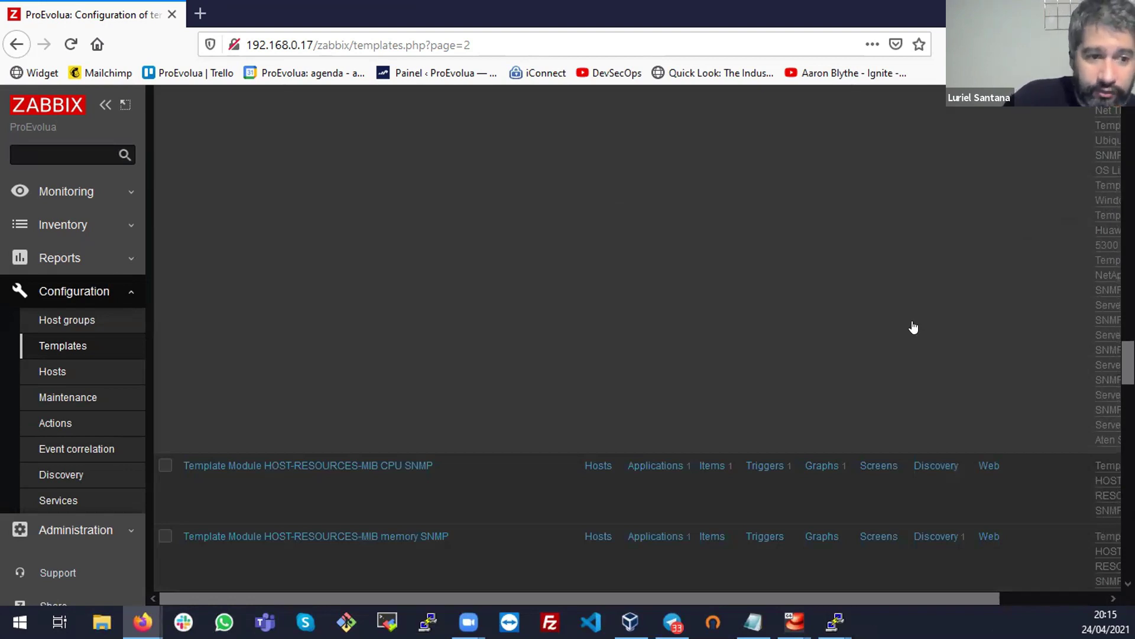
{"action": "scroll", "coordinate": [914, 327], "scroll_direction": "down", "scroll_amount": 8}
{"action": "scroll", "coordinate": [912, 326], "scroll_direction": "down", "scroll_amount": 4}
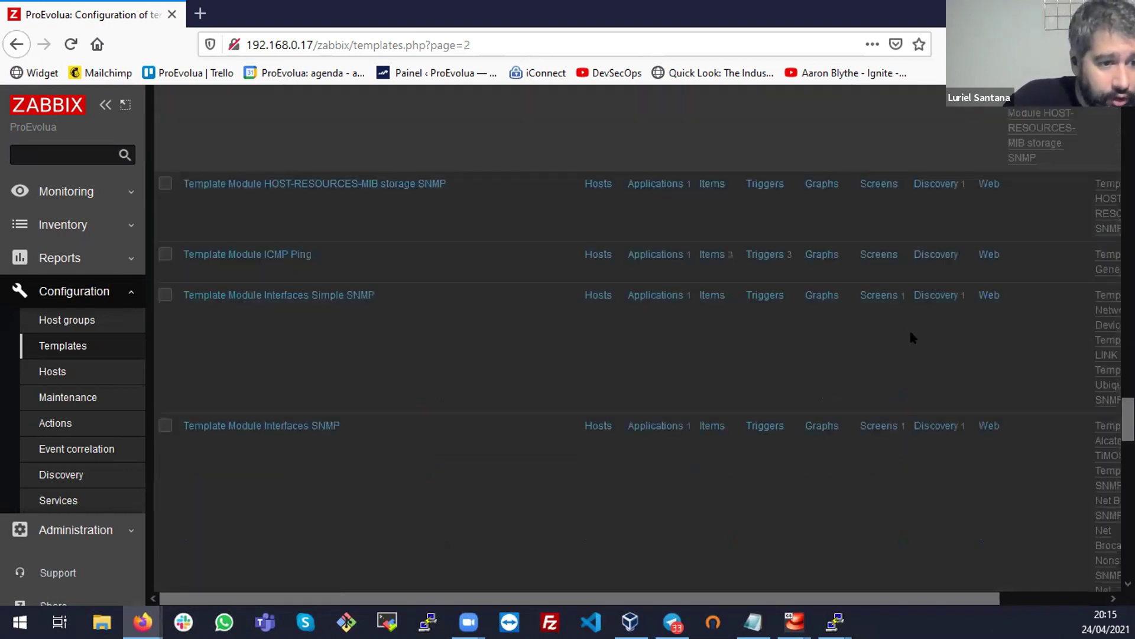
{"action": "scroll", "coordinate": [911, 337], "scroll_direction": "down", "scroll_amount": 4}
{"action": "scroll", "coordinate": [911, 338], "scroll_direction": "down", "scroll_amount": 5}
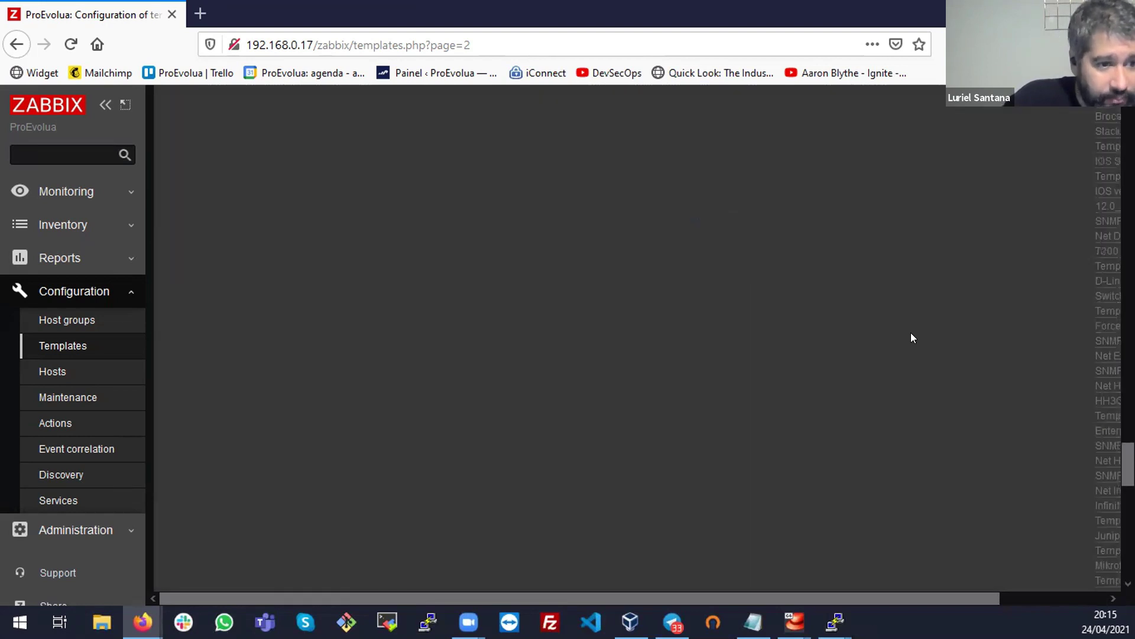
{"action": "scroll", "coordinate": [912, 338], "scroll_direction": "down", "scroll_amount": 5}
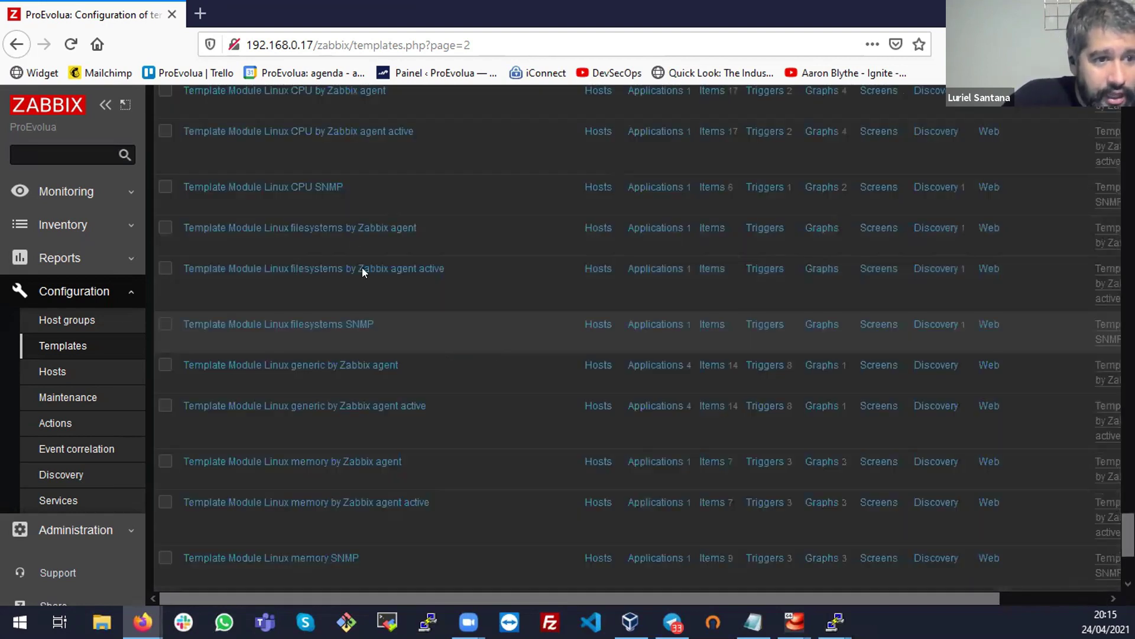
{"action": "scroll", "coordinate": [373, 275], "scroll_direction": "up", "scroll_amount": 3}
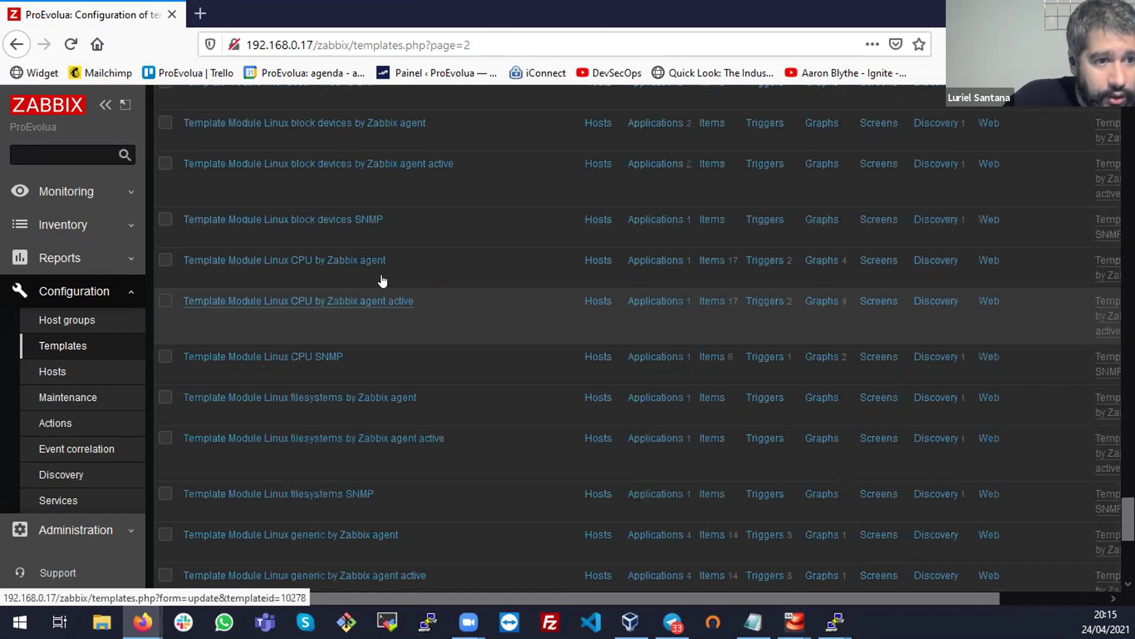
{"action": "scroll", "coordinate": [383, 281], "scroll_direction": "up", "scroll_amount": 2}
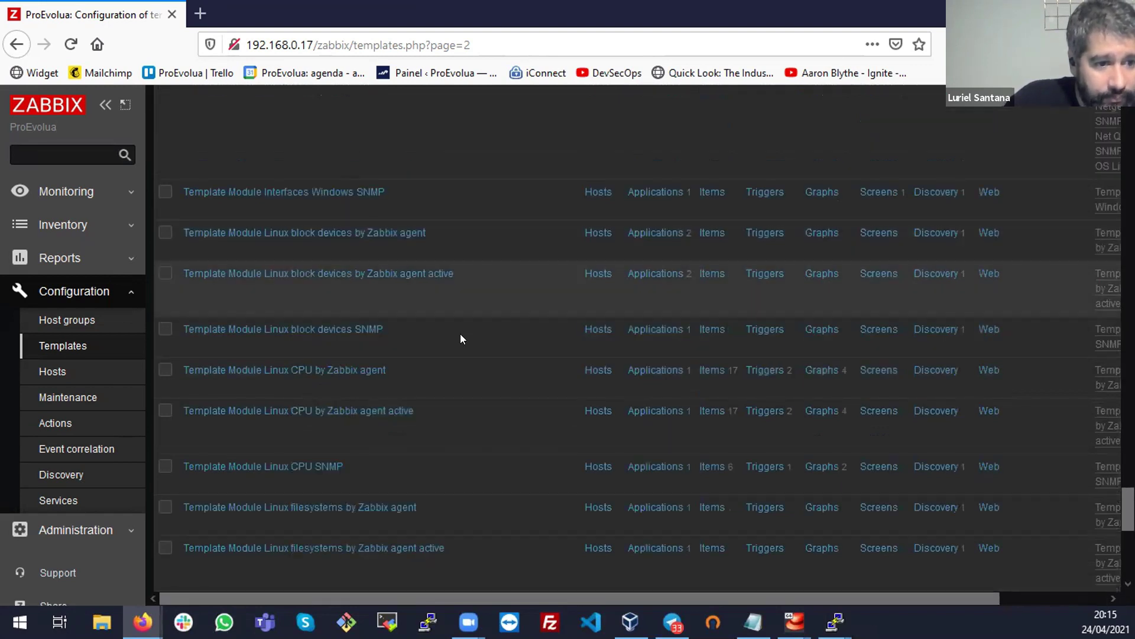
{"action": "scroll", "coordinate": [462, 338], "scroll_direction": "down", "scroll_amount": 7}
{"action": "scroll", "coordinate": [462, 339], "scroll_direction": "down", "scroll_amount": 2}
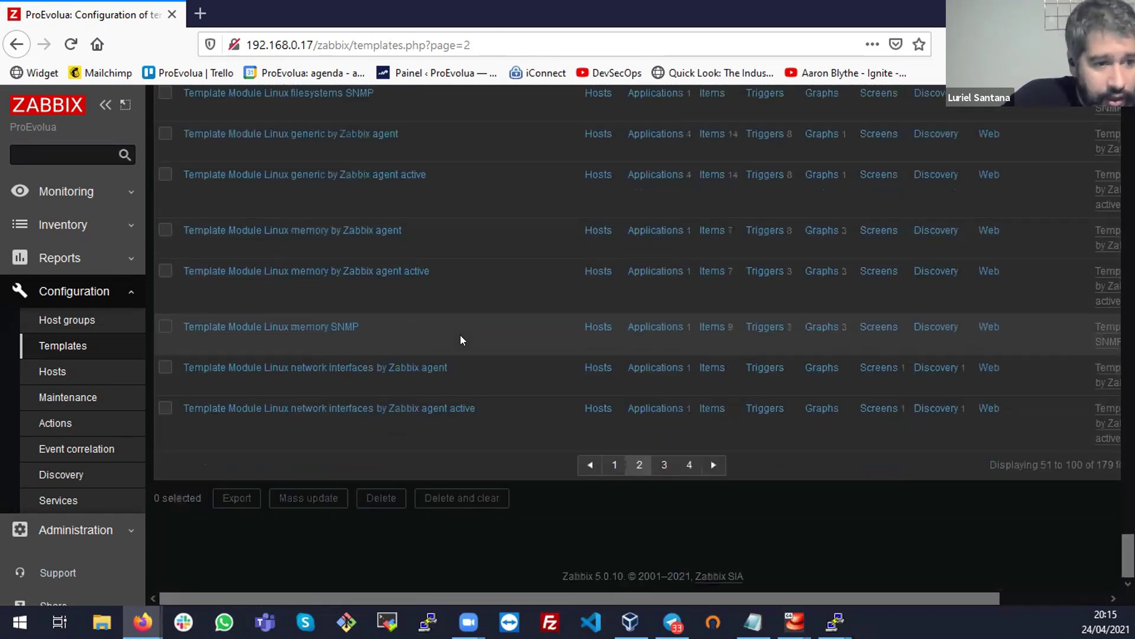
Browse page 3 of the templates, entries 101 to 150 of 179
{"action": "left_click", "coordinate": [656, 465]}
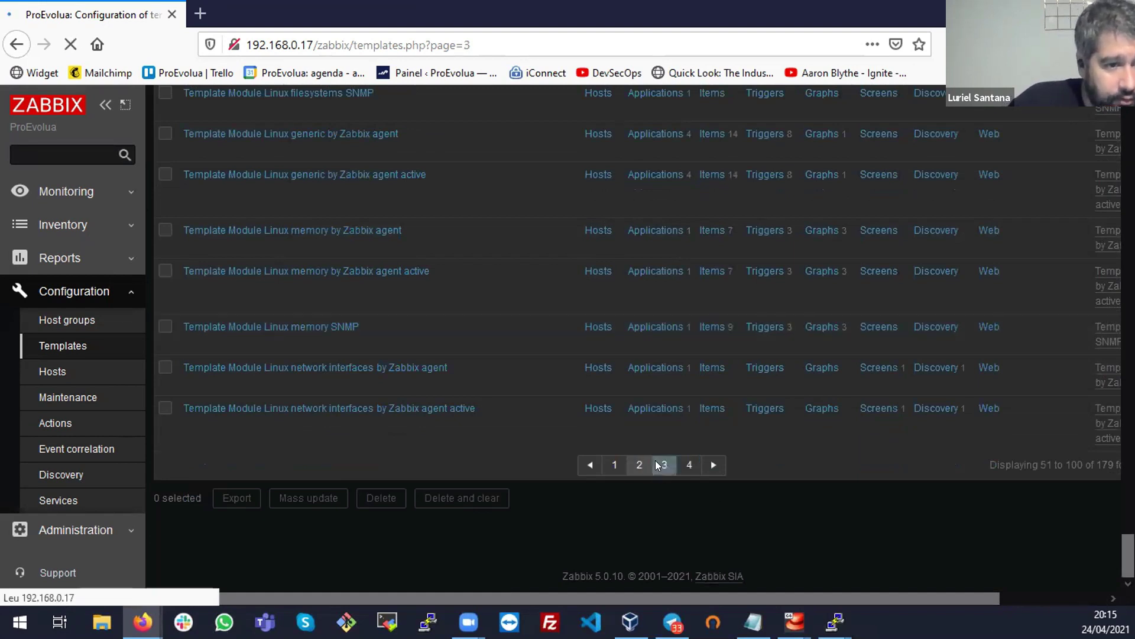
{"action": "scroll", "coordinate": [372, 485], "scroll_direction": "down", "scroll_amount": 3}
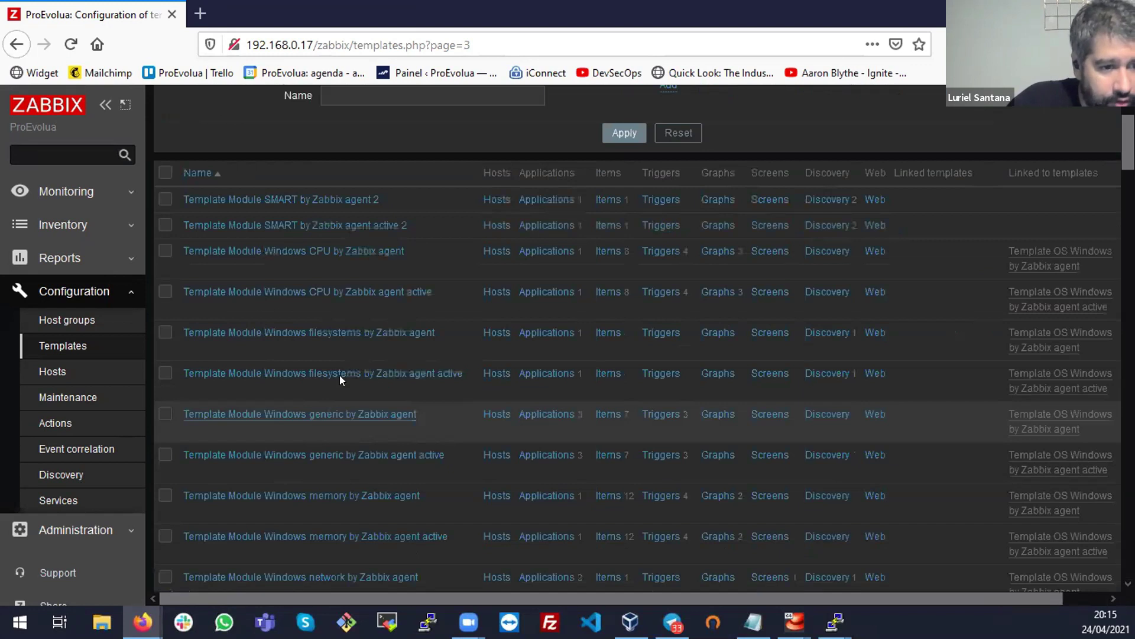
{"action": "scroll", "coordinate": [337, 402], "scroll_direction": "down", "scroll_amount": 4}
{"action": "scroll", "coordinate": [337, 403], "scroll_direction": "down", "scroll_amount": 6}
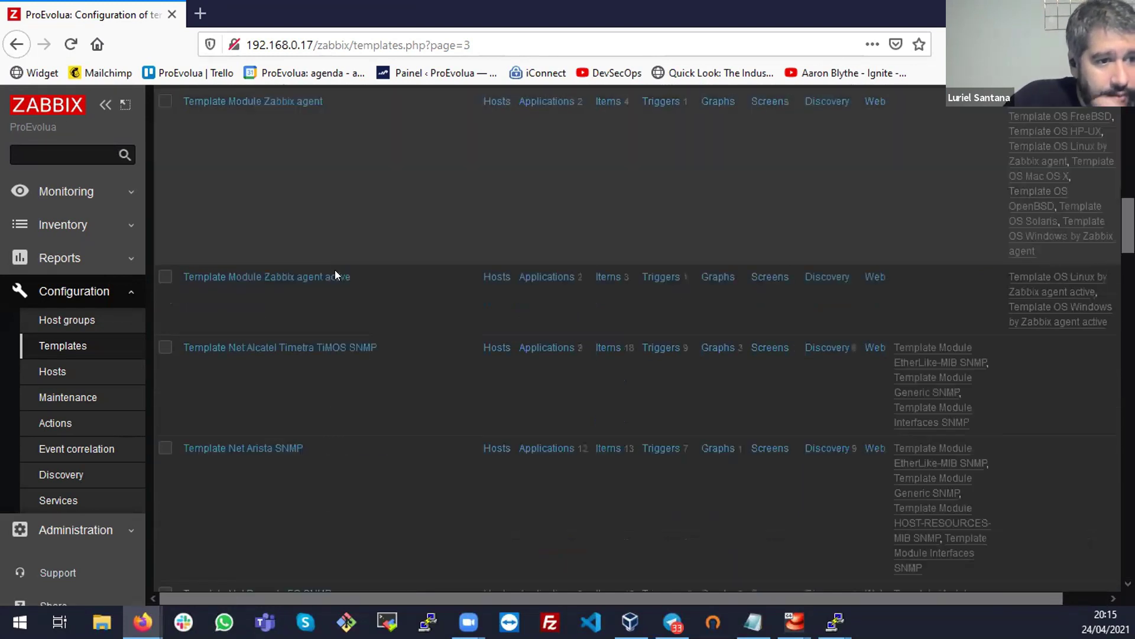
{"action": "scroll", "coordinate": [338, 273], "scroll_direction": "down", "scroll_amount": 2}
{"action": "scroll", "coordinate": [412, 394], "scroll_direction": "down", "scroll_amount": 2}
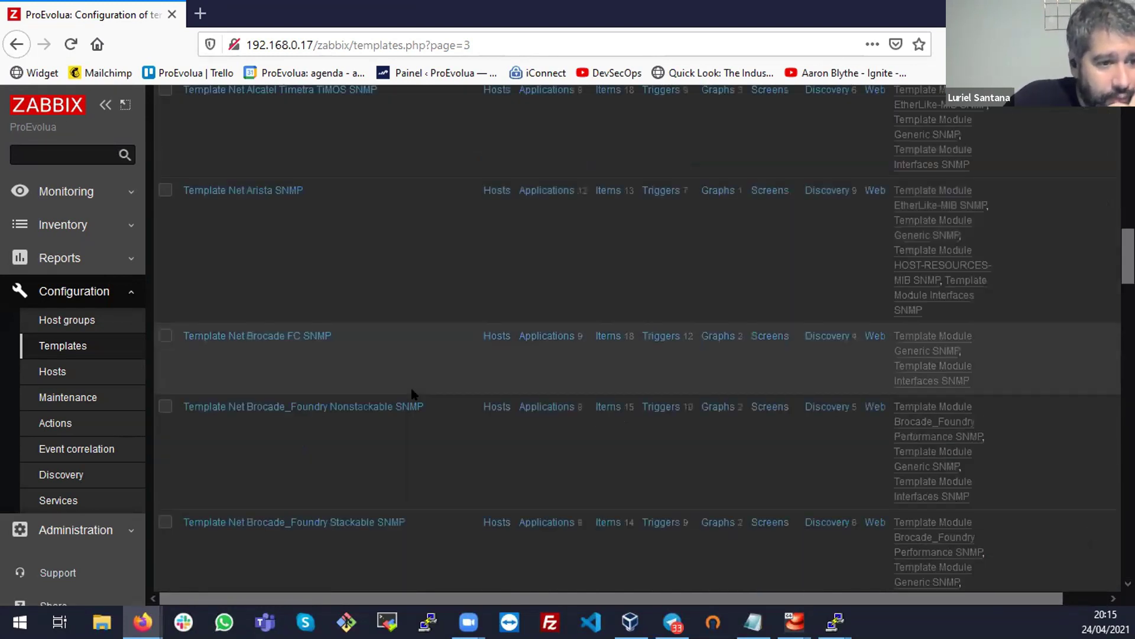
{"action": "scroll", "coordinate": [412, 395], "scroll_direction": "down", "scroll_amount": 4}
{"action": "scroll", "coordinate": [414, 398], "scroll_direction": "down", "scroll_amount": 3}
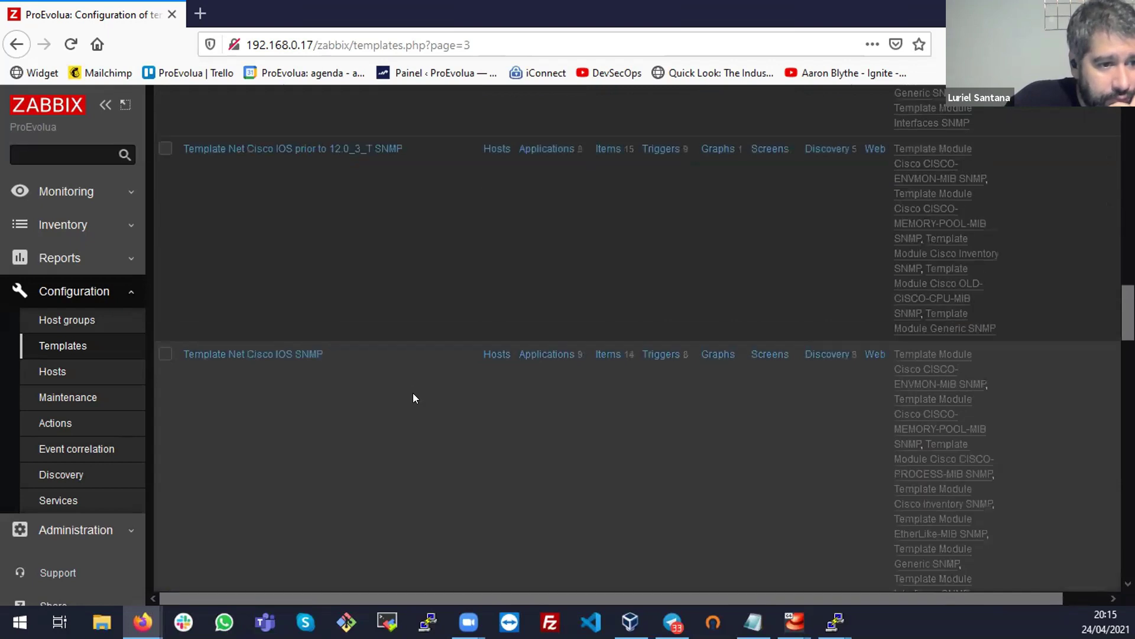
{"action": "scroll", "coordinate": [413, 392], "scroll_direction": "down", "scroll_amount": 20}
{"action": "scroll", "coordinate": [412, 393], "scroll_direction": "down", "scroll_amount": 3}
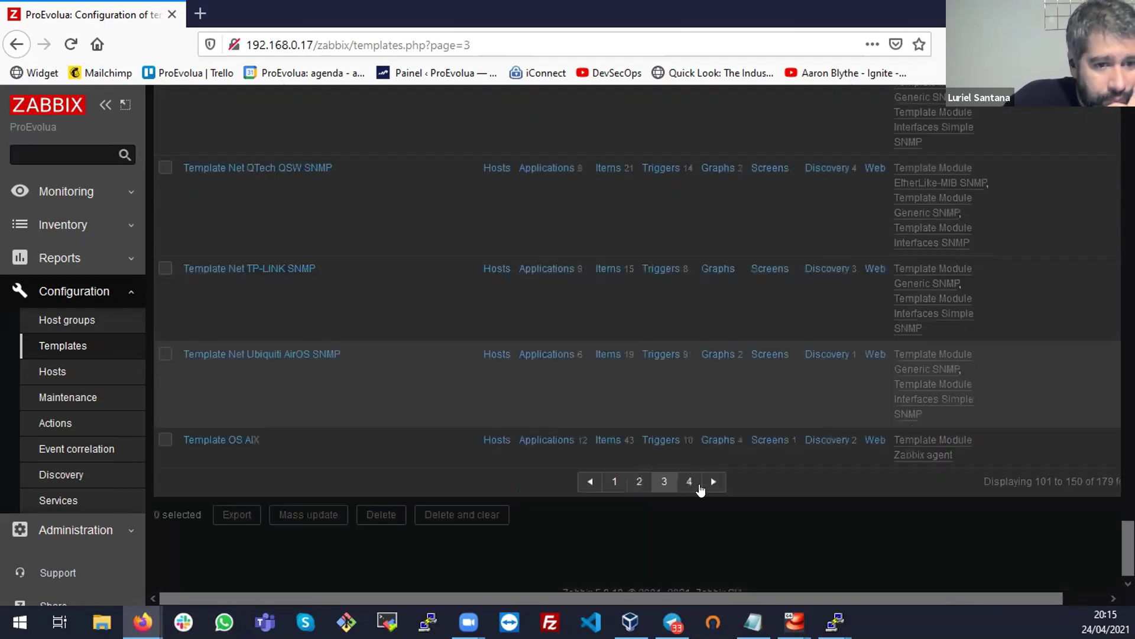
Show page 4 of the templates list and scroll to its end
{"action": "left_click", "coordinate": [695, 488]}
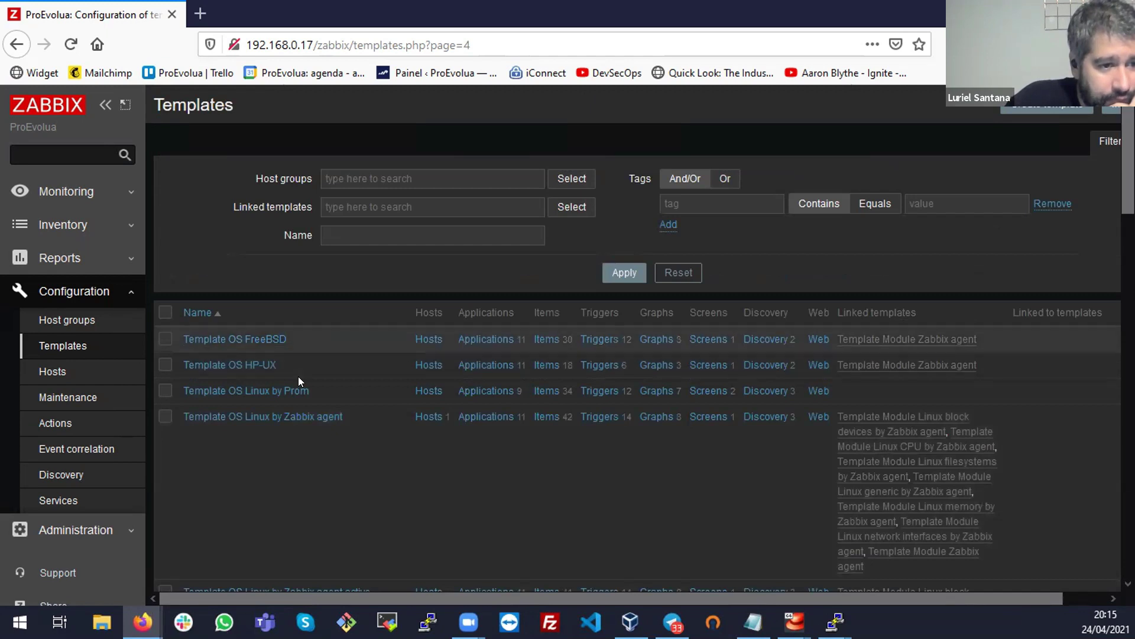
{"action": "scroll", "coordinate": [299, 377], "scroll_direction": "down", "scroll_amount": 5}
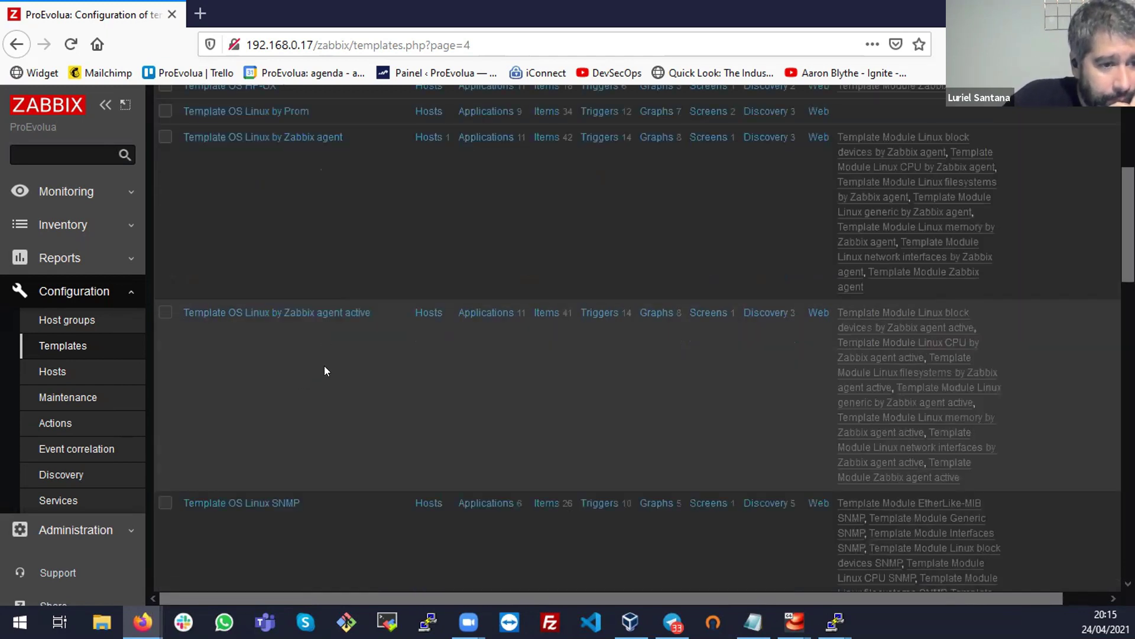
{"action": "scroll", "coordinate": [319, 387], "scroll_direction": "down", "scroll_amount": 1}
{"action": "scroll", "coordinate": [321, 402], "scroll_direction": "down", "scroll_amount": 2}
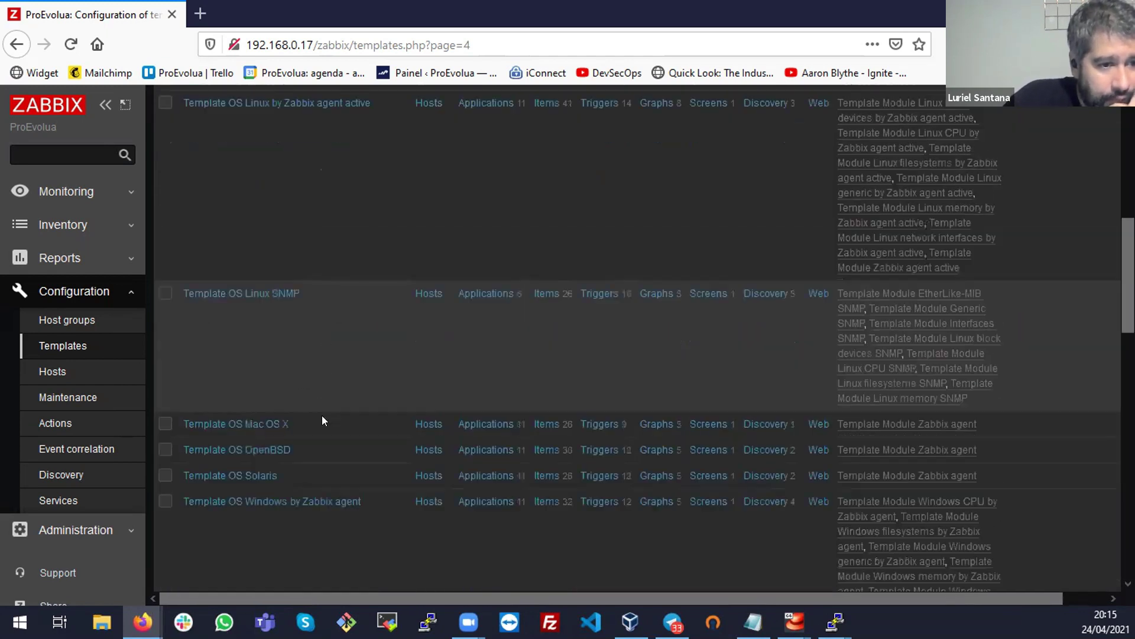
{"action": "scroll", "coordinate": [319, 390], "scroll_direction": "down", "scroll_amount": 1}
{"action": "scroll", "coordinate": [364, 419], "scroll_direction": "down", "scroll_amount": 3}
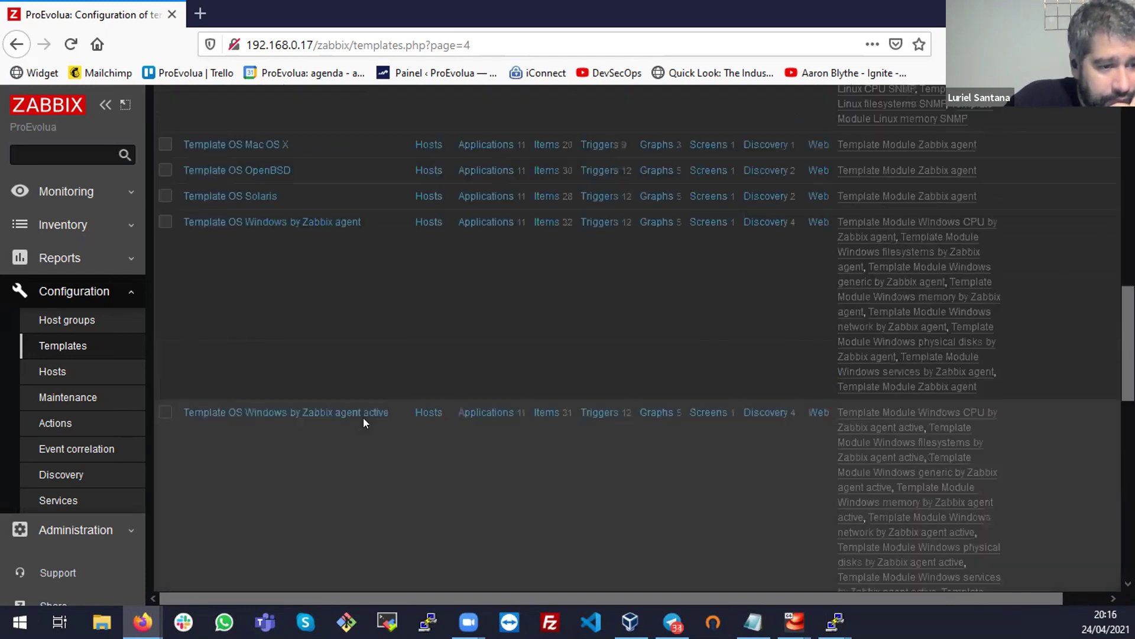
{"action": "scroll", "coordinate": [363, 418], "scroll_direction": "down", "scroll_amount": 3}
{"action": "scroll", "coordinate": [312, 406], "scroll_direction": "down", "scroll_amount": 2}
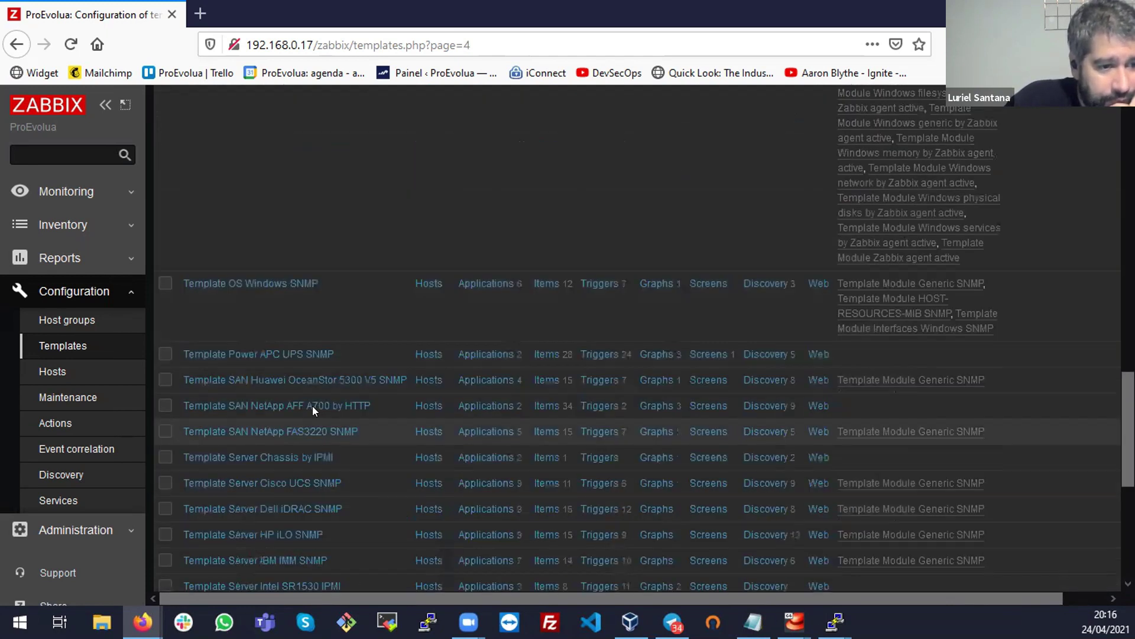
{"action": "scroll", "coordinate": [312, 407], "scroll_direction": "down", "scroll_amount": 2}
{"action": "scroll", "coordinate": [256, 416], "scroll_direction": "down", "scroll_amount": 1}
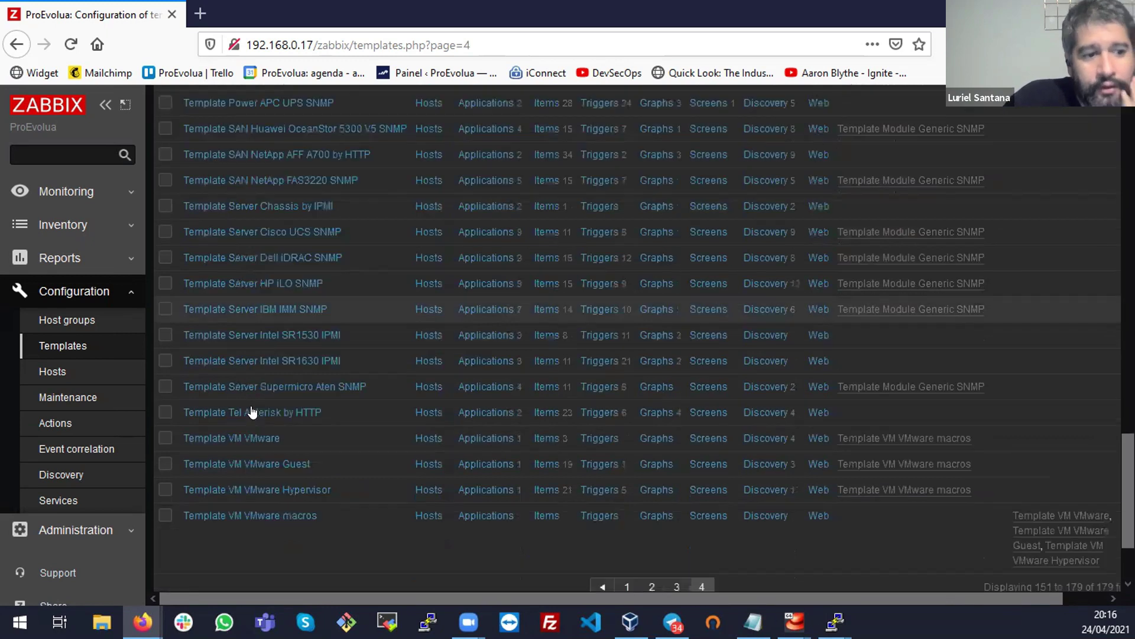
{"action": "scroll", "coordinate": [254, 405], "scroll_direction": "down", "scroll_amount": 1}
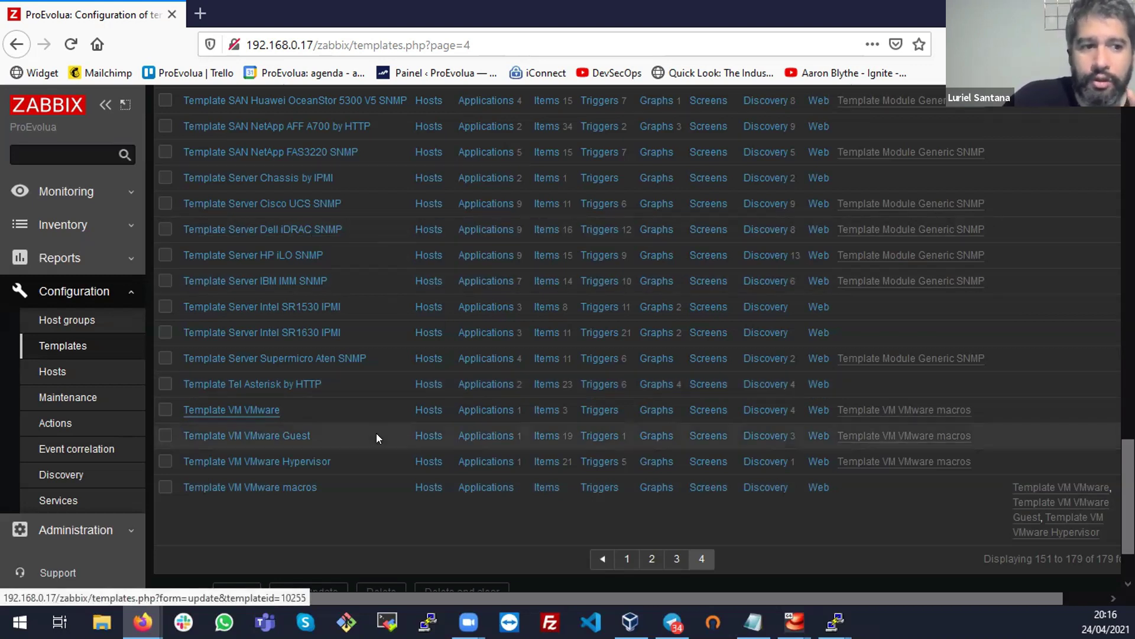
Open Template VM VMware from the last templates page
{"action": "scroll", "coordinate": [313, 305], "scroll_direction": "up", "scroll_amount": 2}
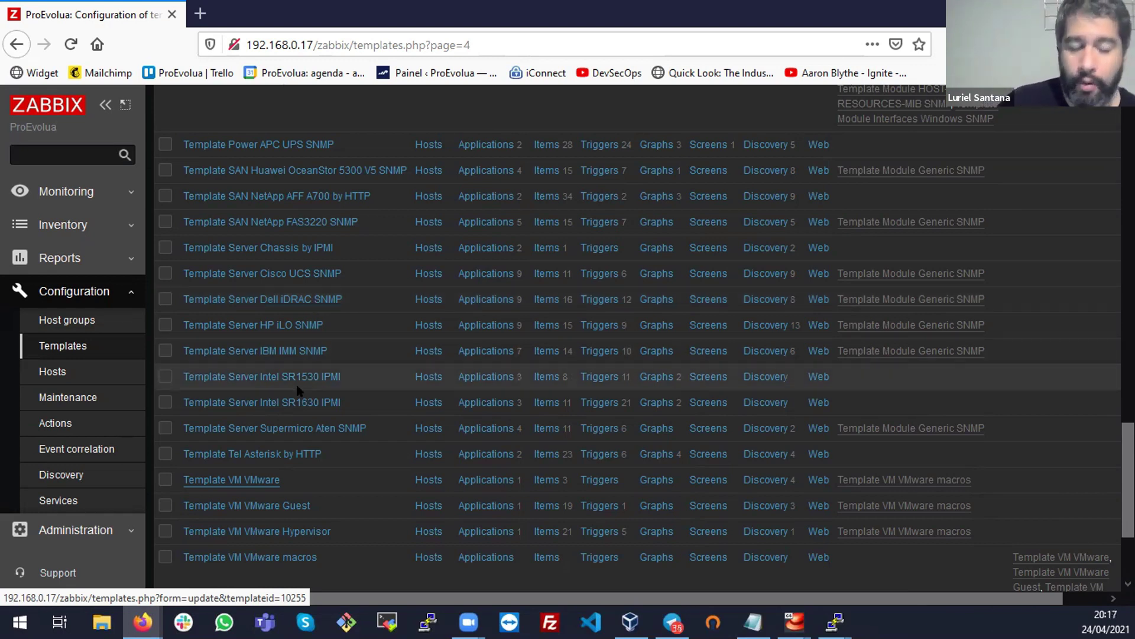
{"action": "scroll", "coordinate": [453, 468], "scroll_direction": "down", "scroll_amount": 2}
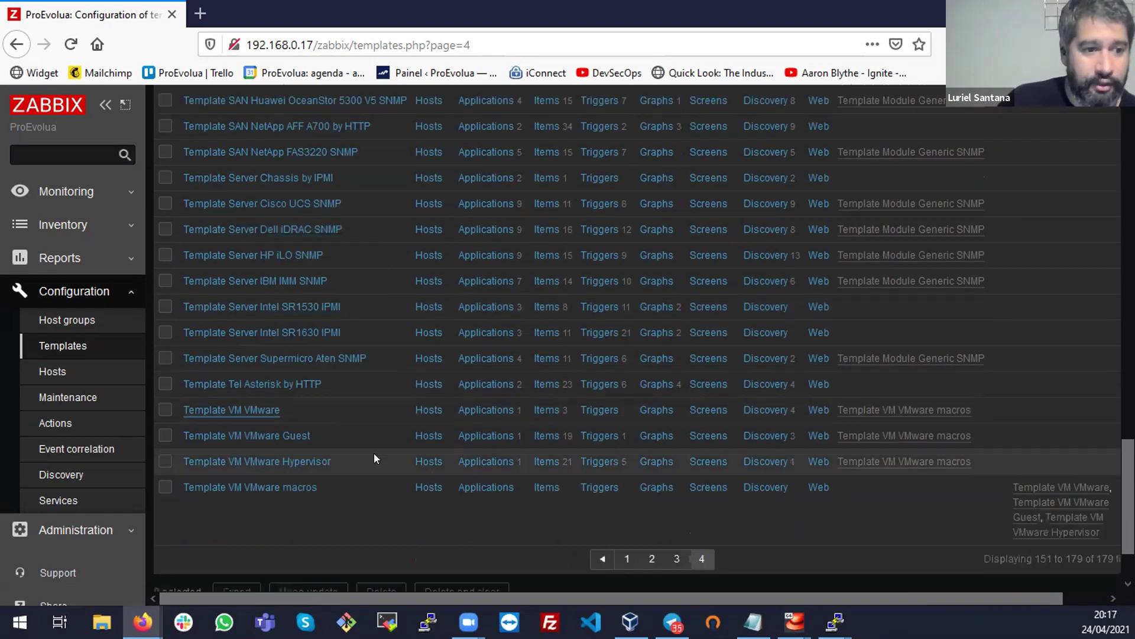
{"action": "left_click", "coordinate": [247, 407]}
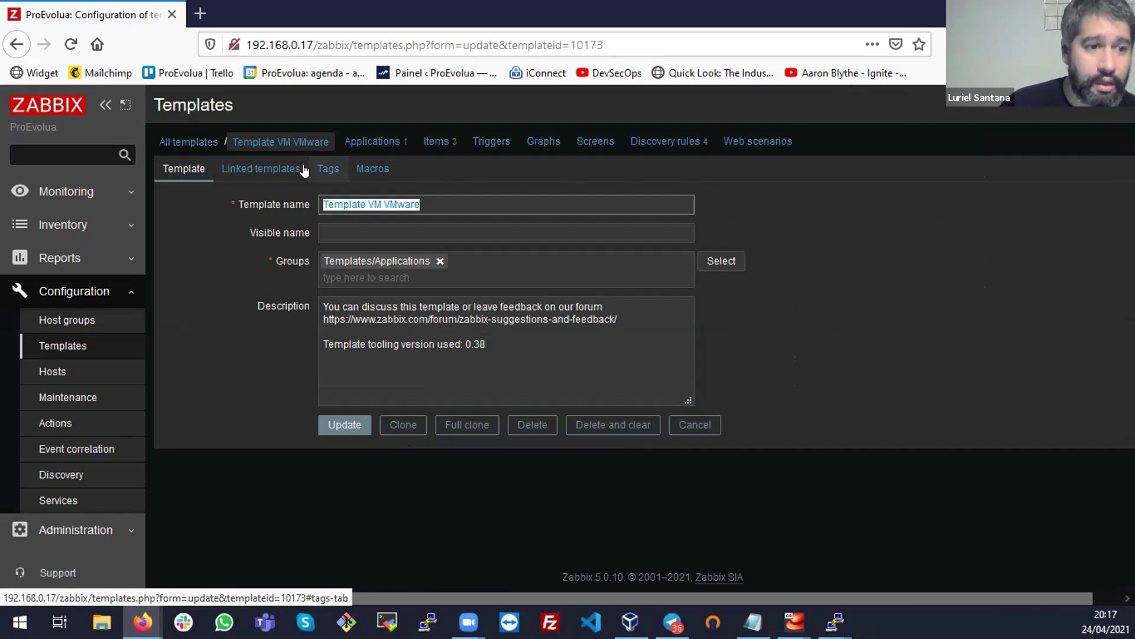
List the VMware application's three items (Event log, Full name, Version) and inspect the Event log key
{"action": "left_click", "coordinate": [378, 144]}
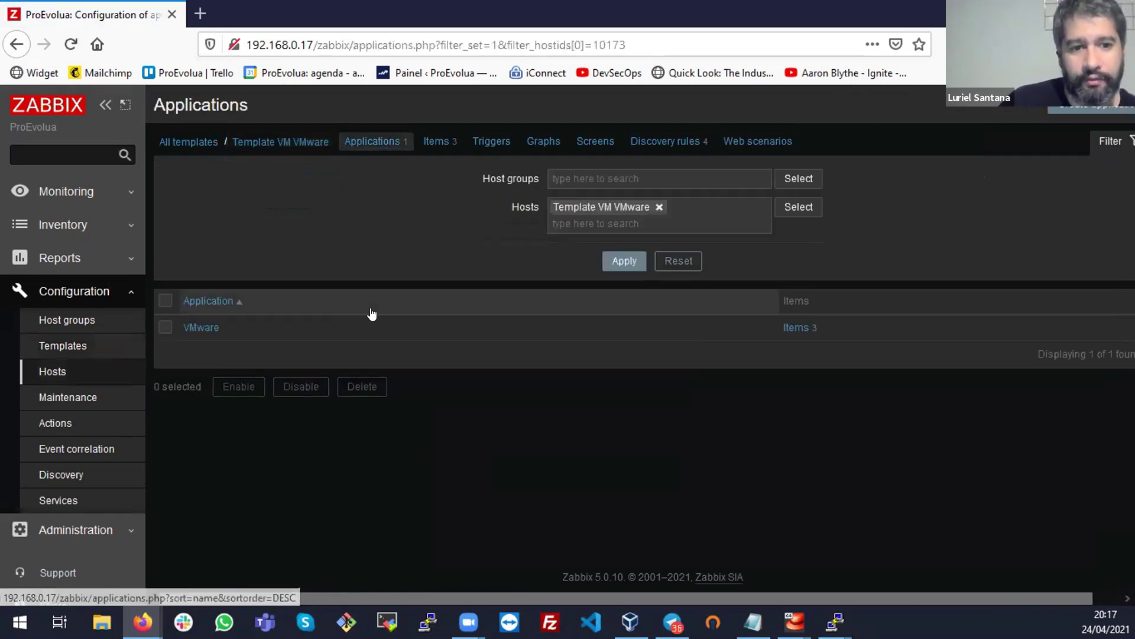
{"action": "left_click", "coordinate": [794, 327]}
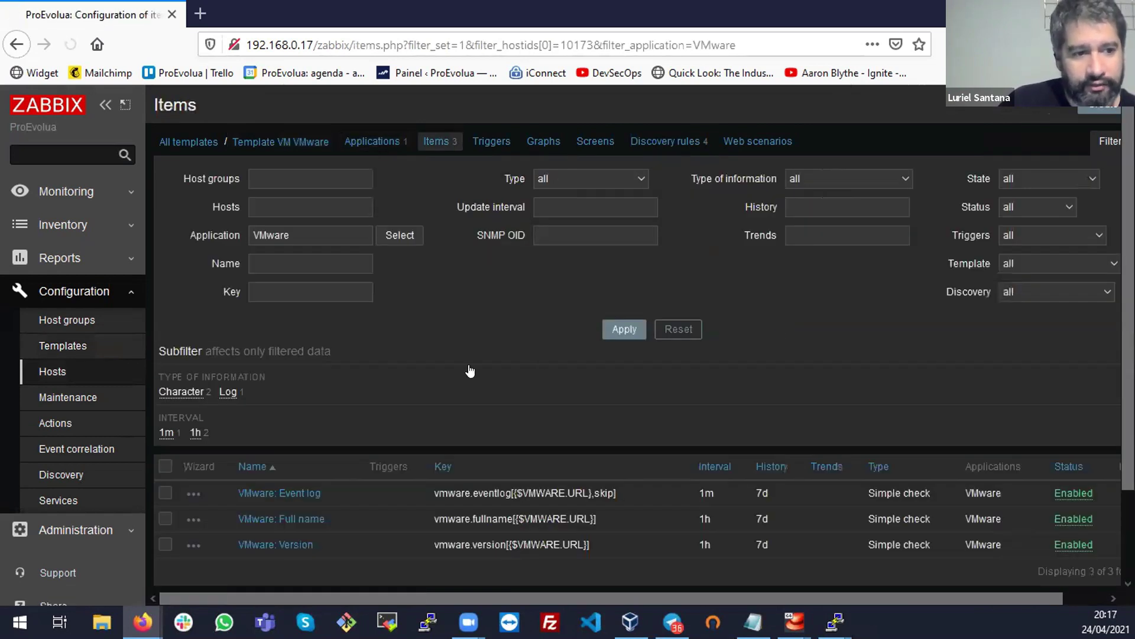
{"action": "scroll", "coordinate": [405, 437], "scroll_direction": "down", "scroll_amount": 2}
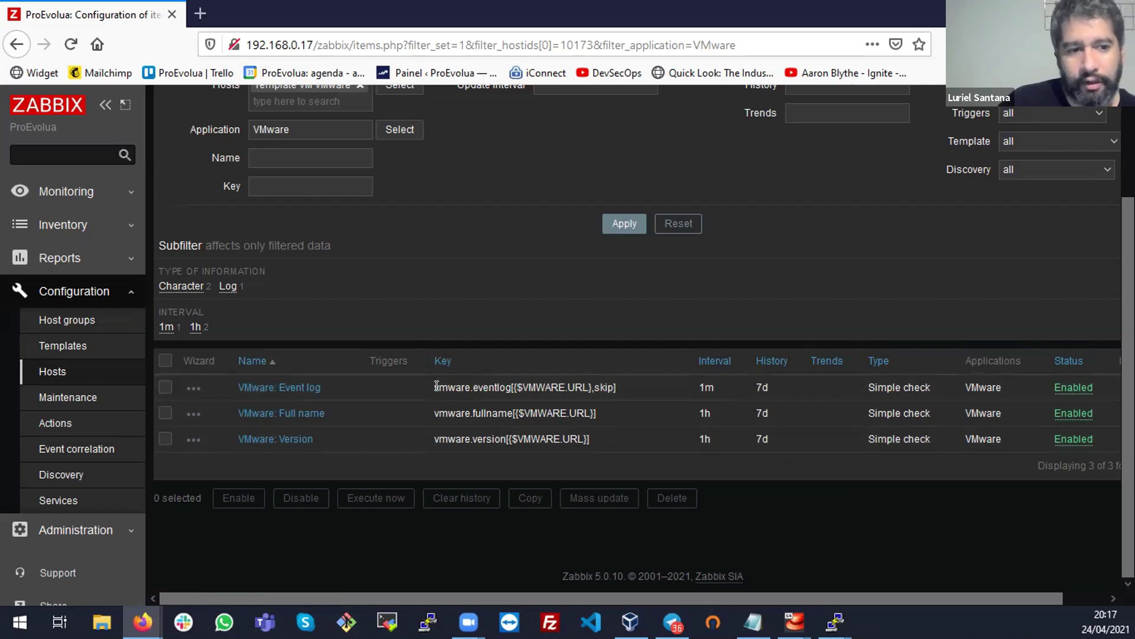
{"action": "triple_click", "coordinate": [642, 387]}
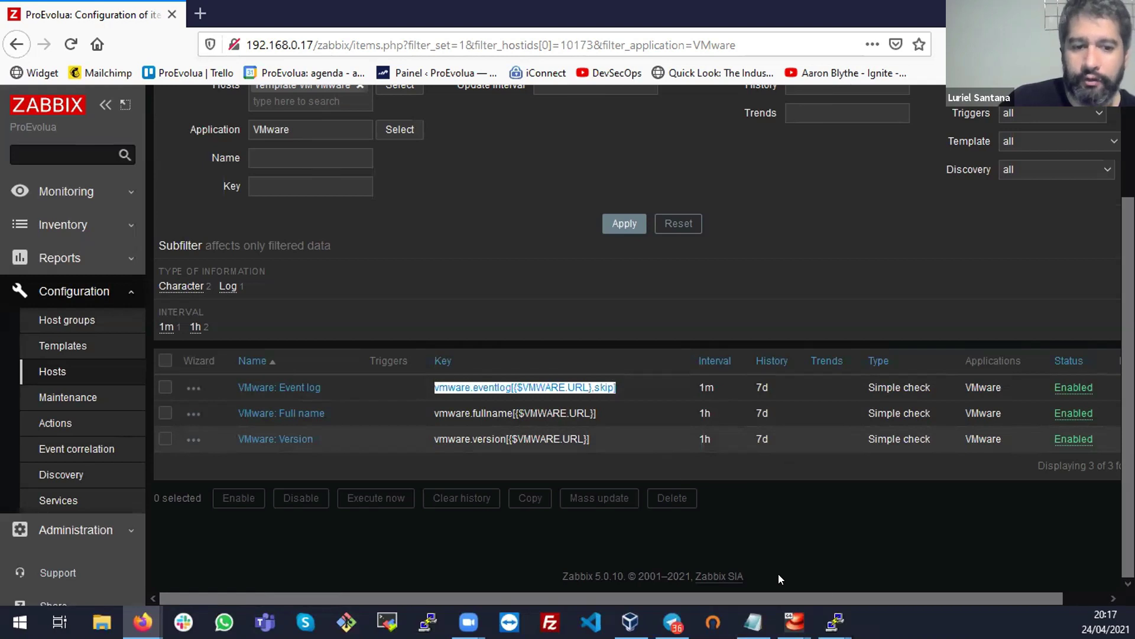
{"action": "scroll", "coordinate": [997, 589], "scroll_direction": "right", "scroll_amount": 2}
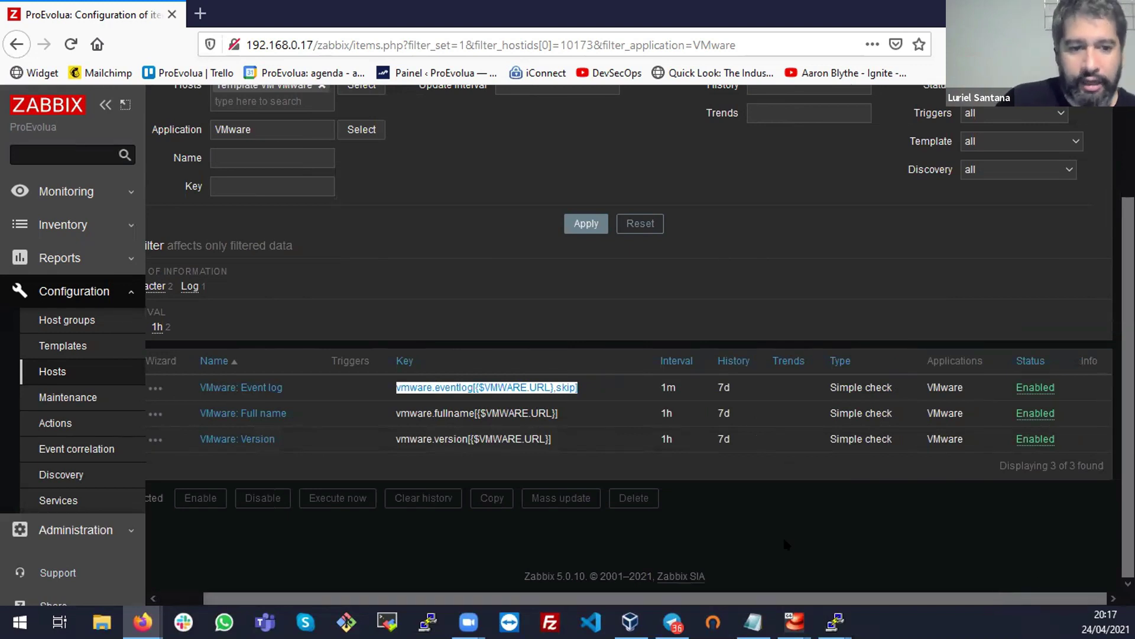
{"action": "scroll", "coordinate": [372, 587], "scroll_direction": "left", "scroll_amount": 2}
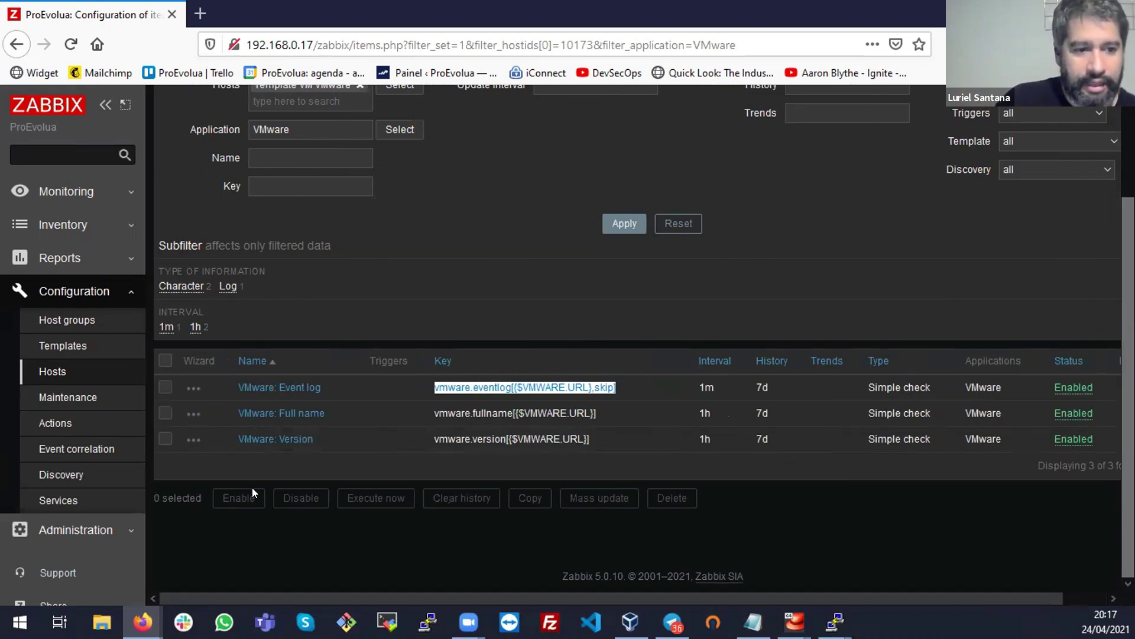
{"action": "scroll", "coordinate": [464, 440], "scroll_direction": "up", "scroll_amount": 2}
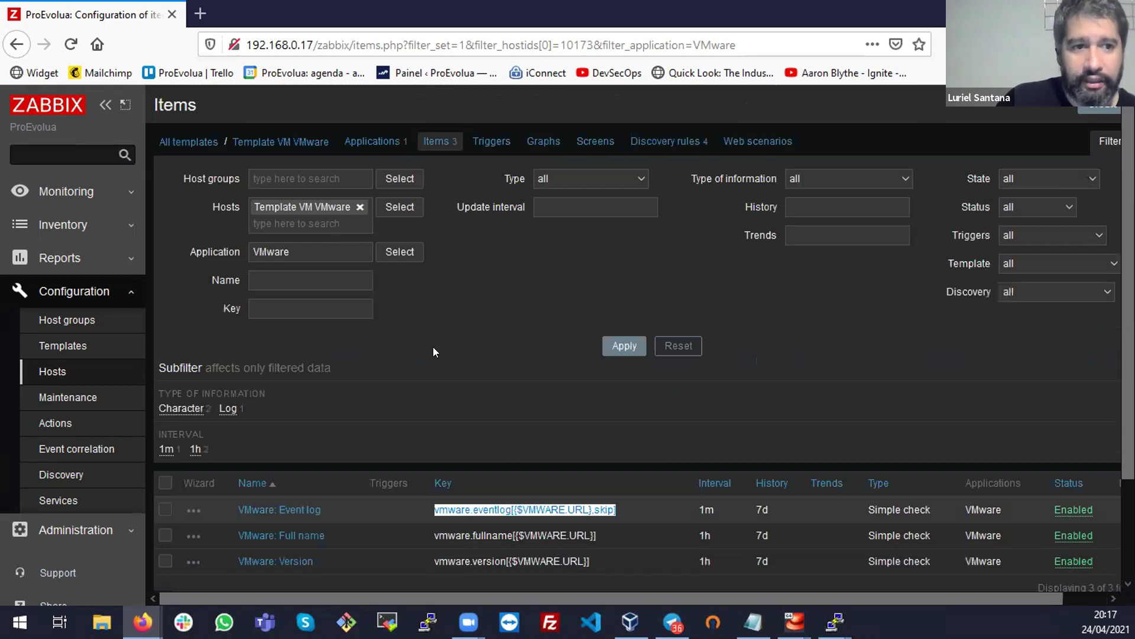
Review Template VM VMware's clusters, datastores, hypervisors and VMs discovery rules
{"action": "left_click", "coordinate": [652, 142]}
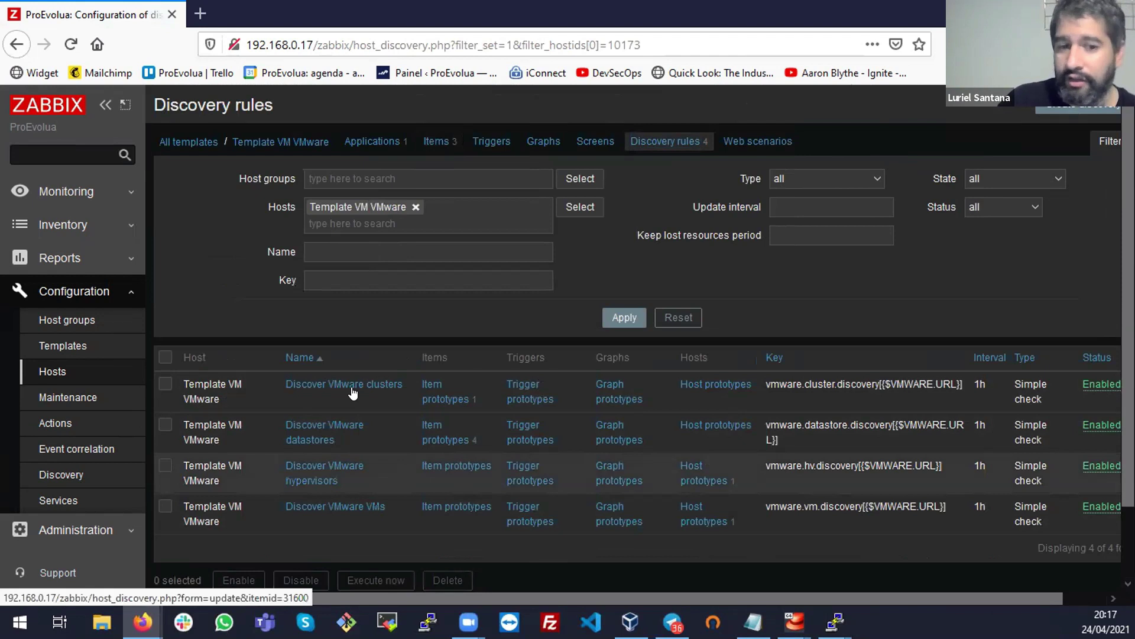
{"action": "left_click_drag", "start_coordinate": [758, 377], "coordinate": [1003, 497]}
{"action": "left_click", "coordinate": [1003, 496]}
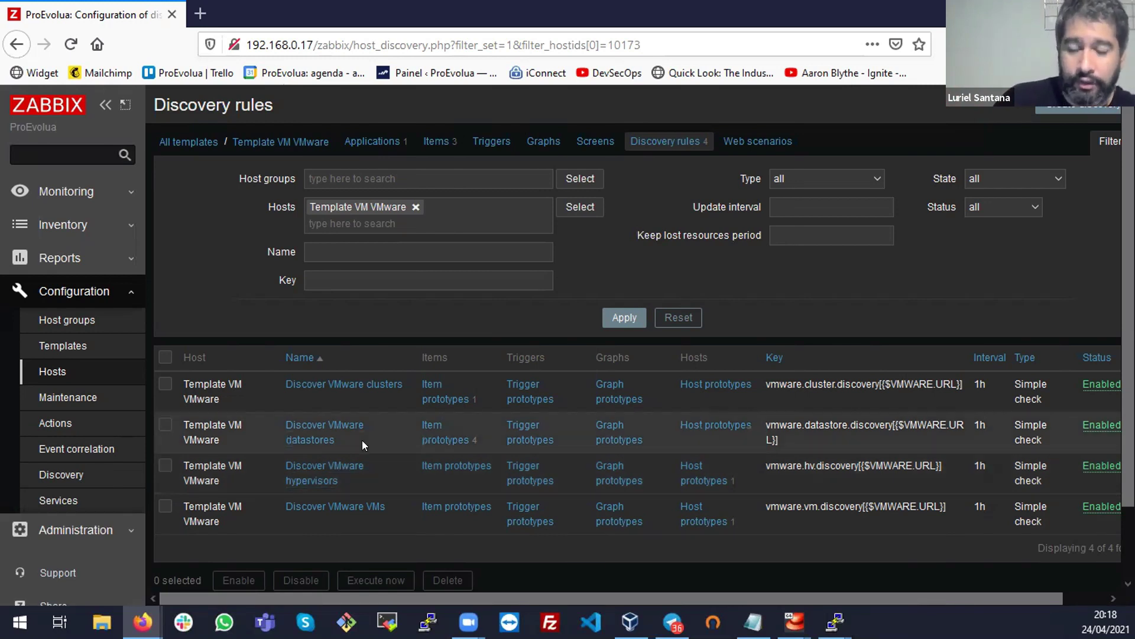
Return to the full templates list, scroll through it, then go to Monitoring > Maps
{"action": "left_click", "coordinate": [198, 143]}
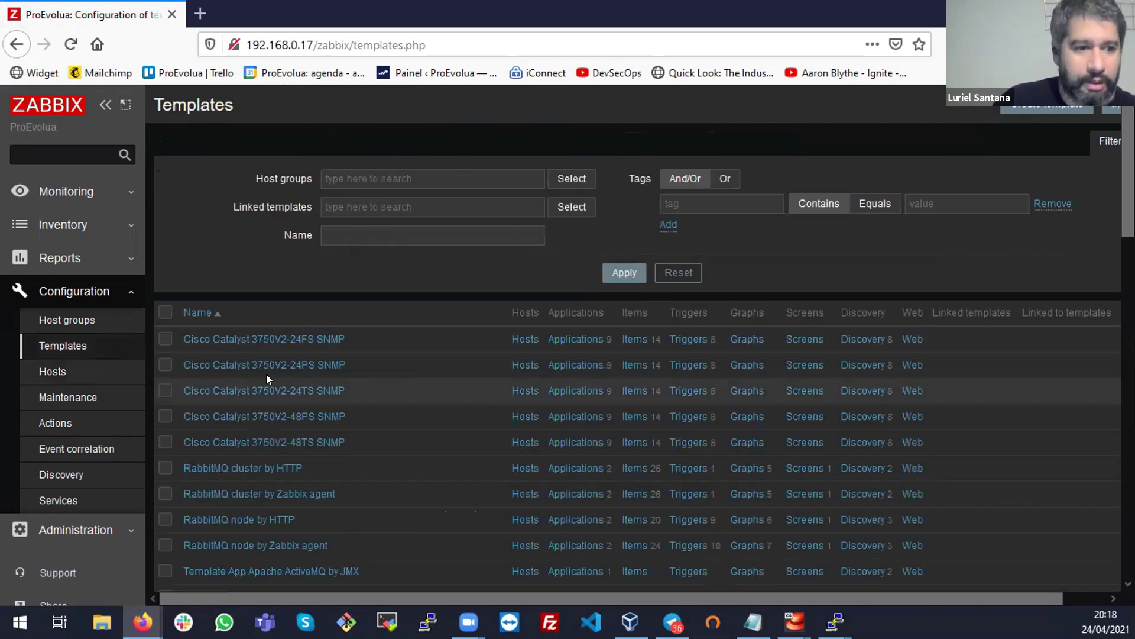
{"action": "scroll", "coordinate": [438, 392], "scroll_direction": "down", "scroll_amount": 2}
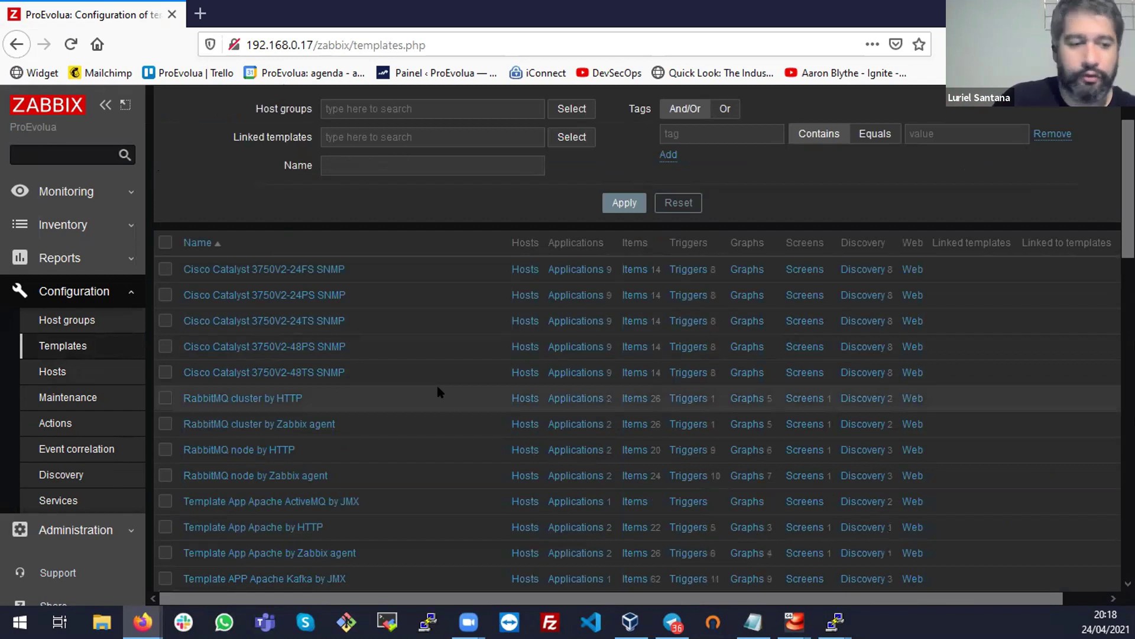
{"action": "scroll", "coordinate": [442, 390], "scroll_direction": "down", "scroll_amount": 6}
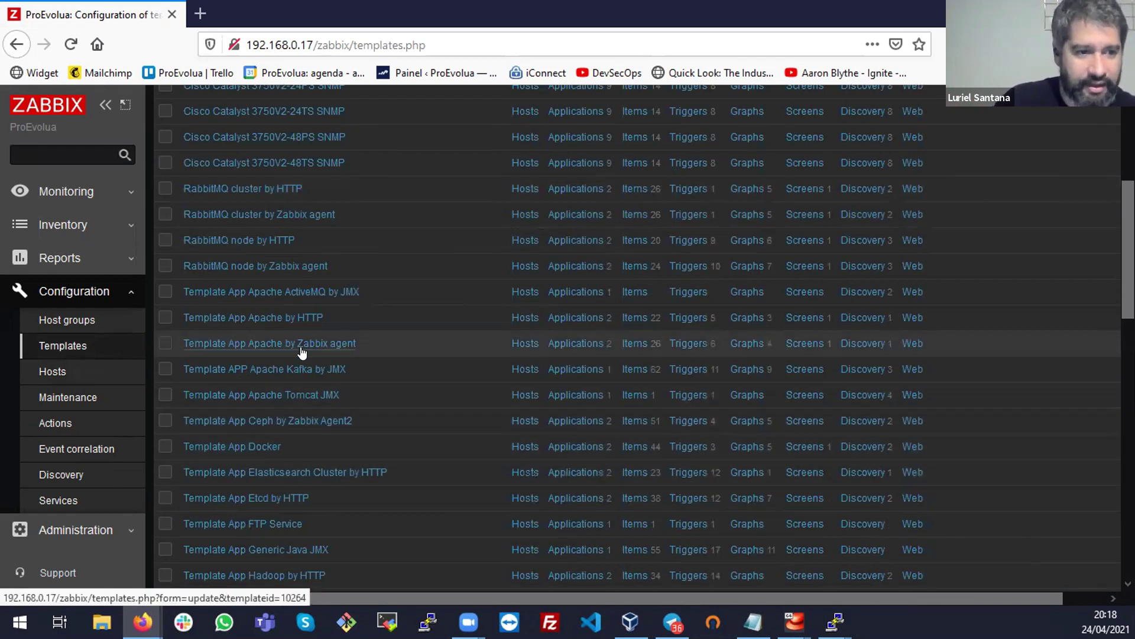
{"action": "scroll", "coordinate": [444, 360], "scroll_direction": "down", "scroll_amount": 6}
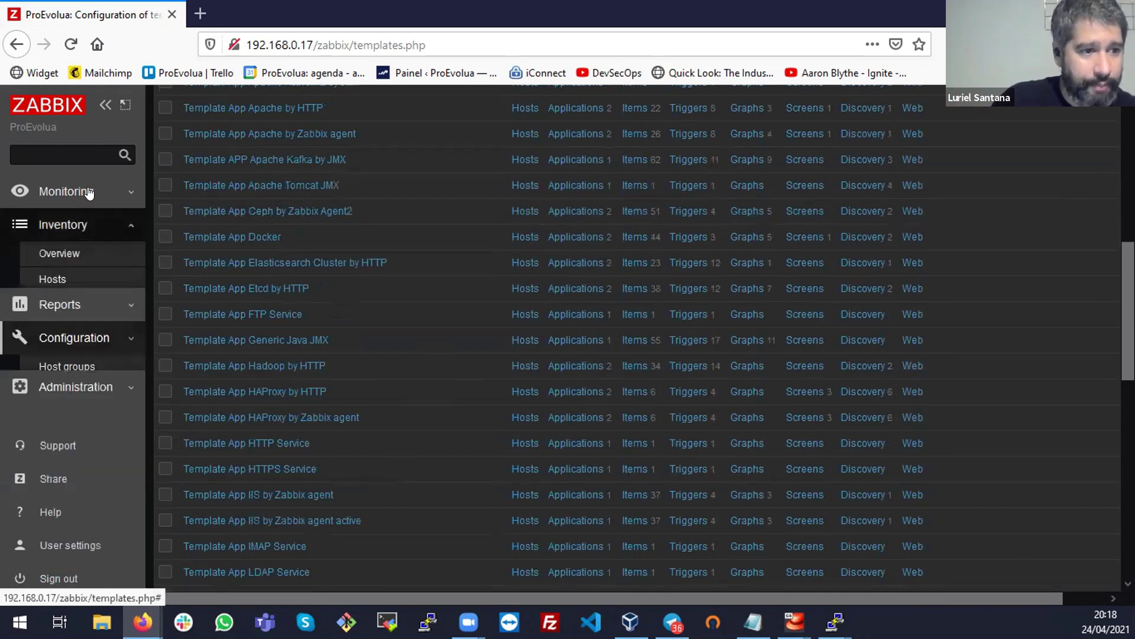
{"action": "mouse_move", "coordinate": [90, 207]}
{"action": "left_click", "coordinate": [49, 374]}
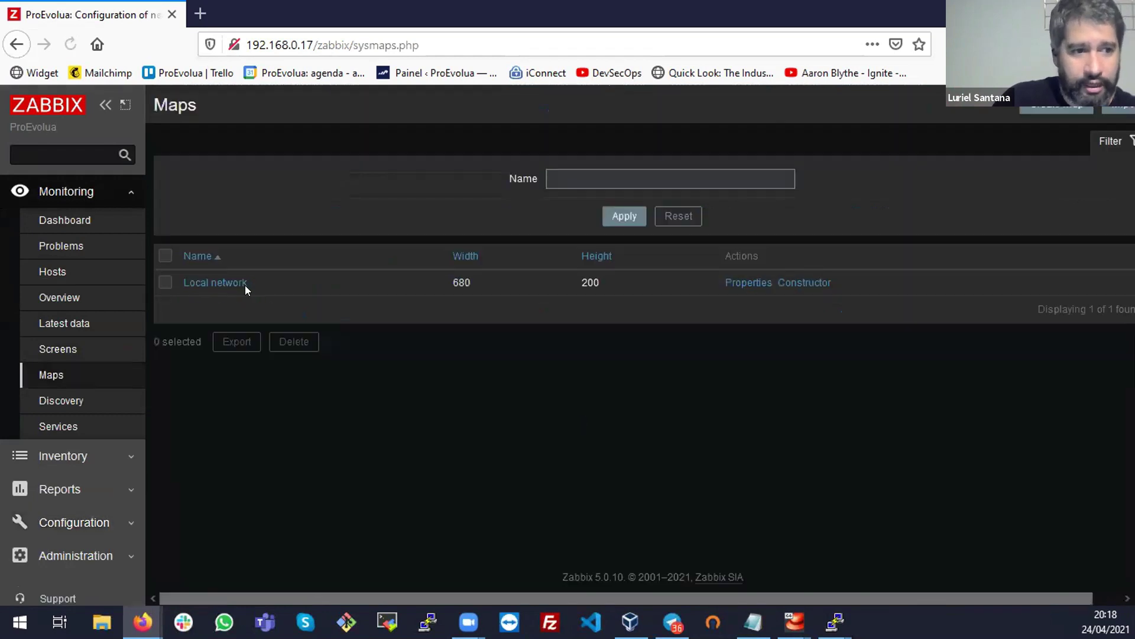
Edit the Local network map and set its grid to 20x20
{"action": "left_click", "coordinate": [213, 275]}
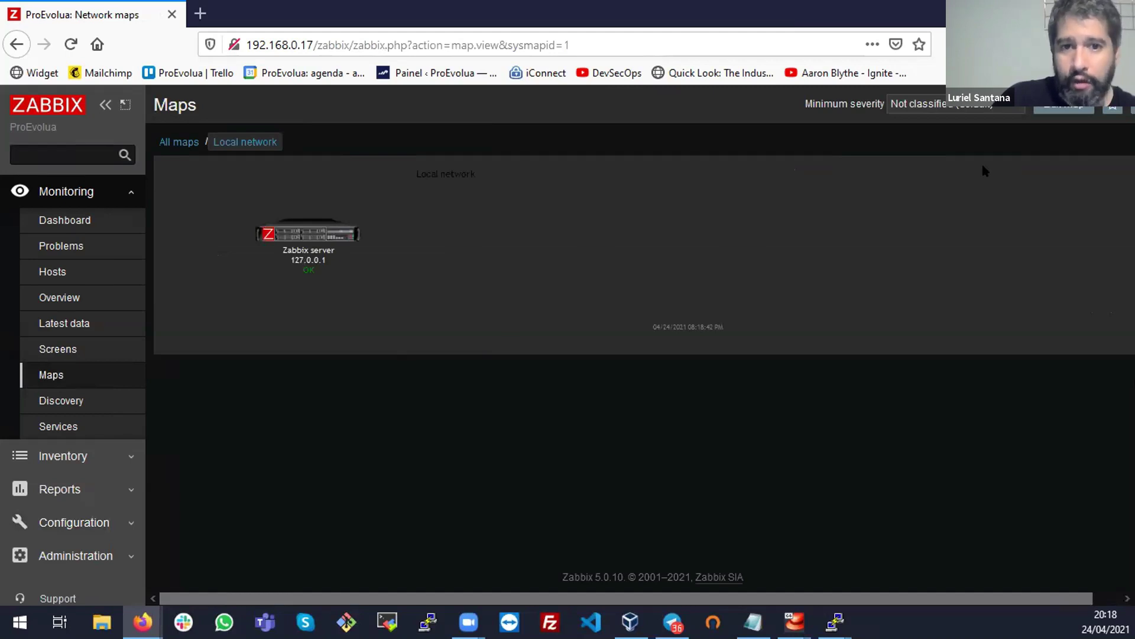
{"action": "key", "text": "F5"}
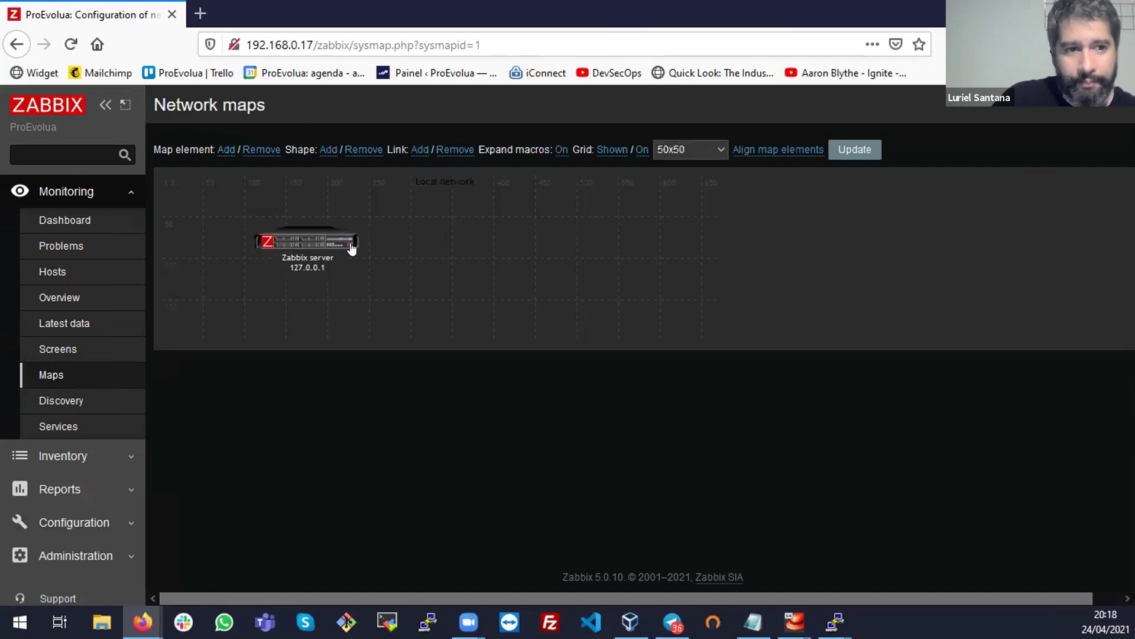
{"action": "left_click", "coordinate": [704, 151]}
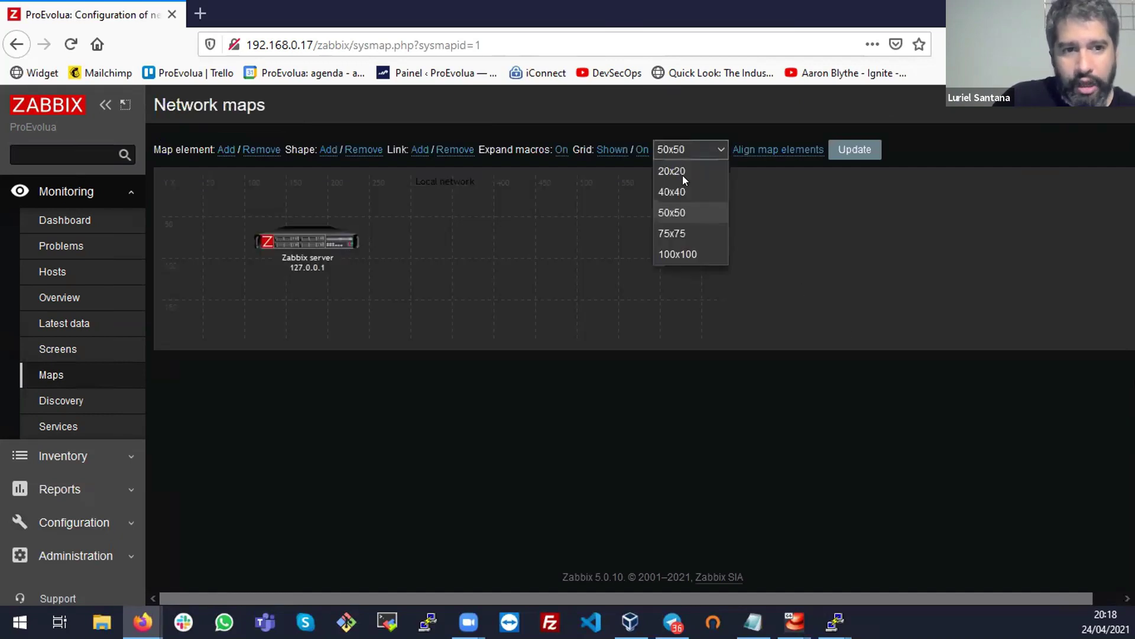
{"action": "left_click", "coordinate": [682, 175]}
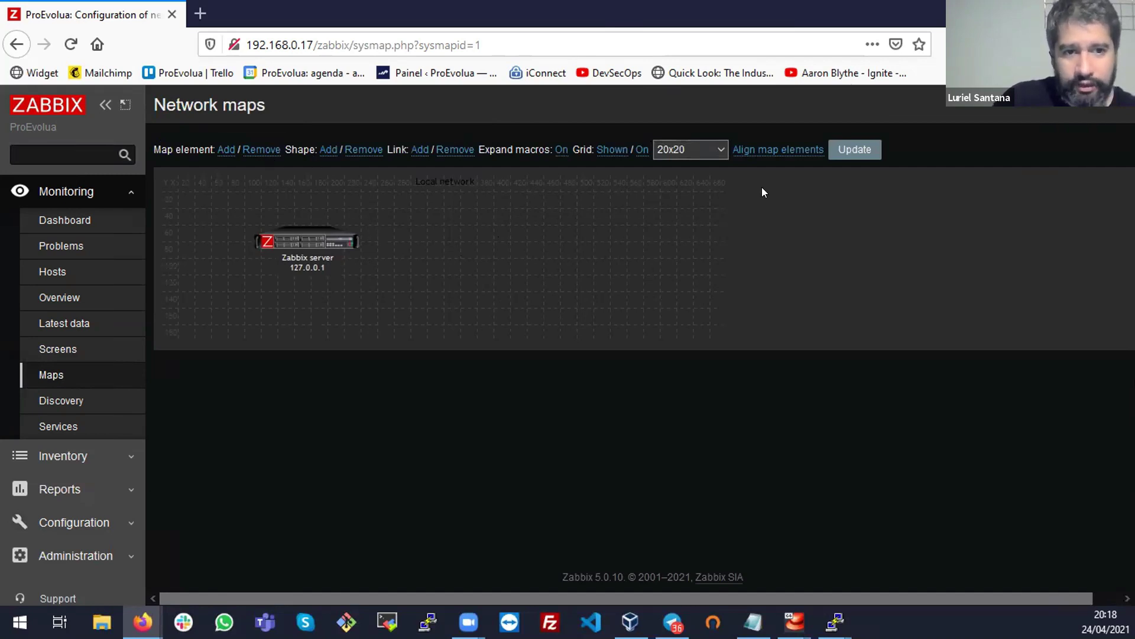
Move the Zabbix server element toward the map centre and check its properties unchanged
{"action": "left_click_drag", "start_coordinate": [307, 241], "coordinate": [544, 261]}
{"action": "left_click", "coordinate": [544, 258]}
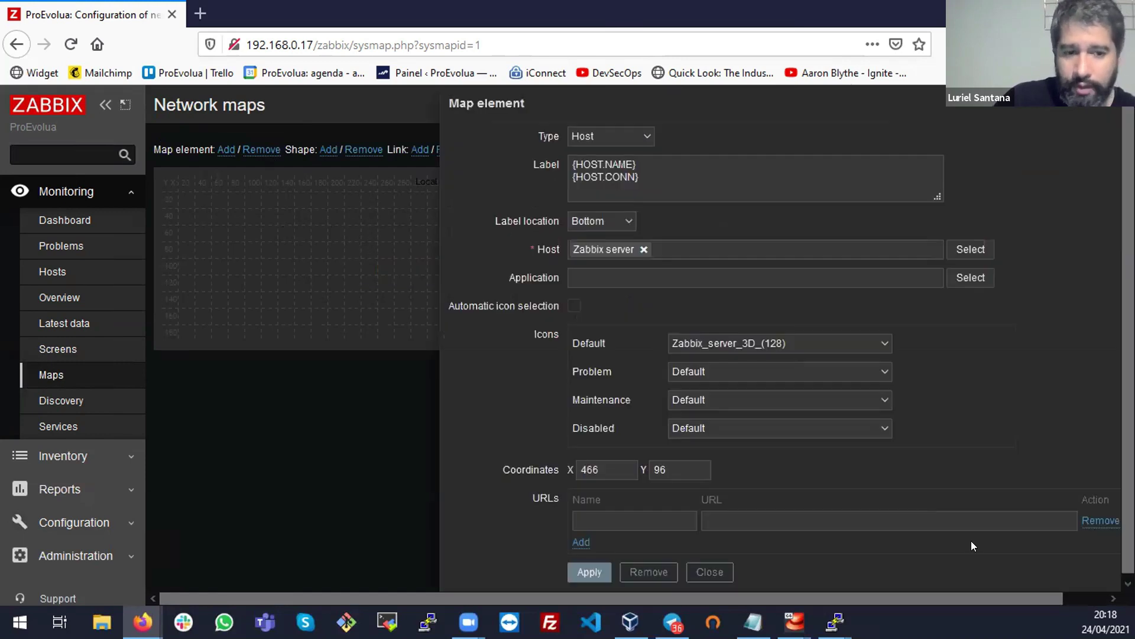
{"action": "left_click", "coordinate": [721, 573]}
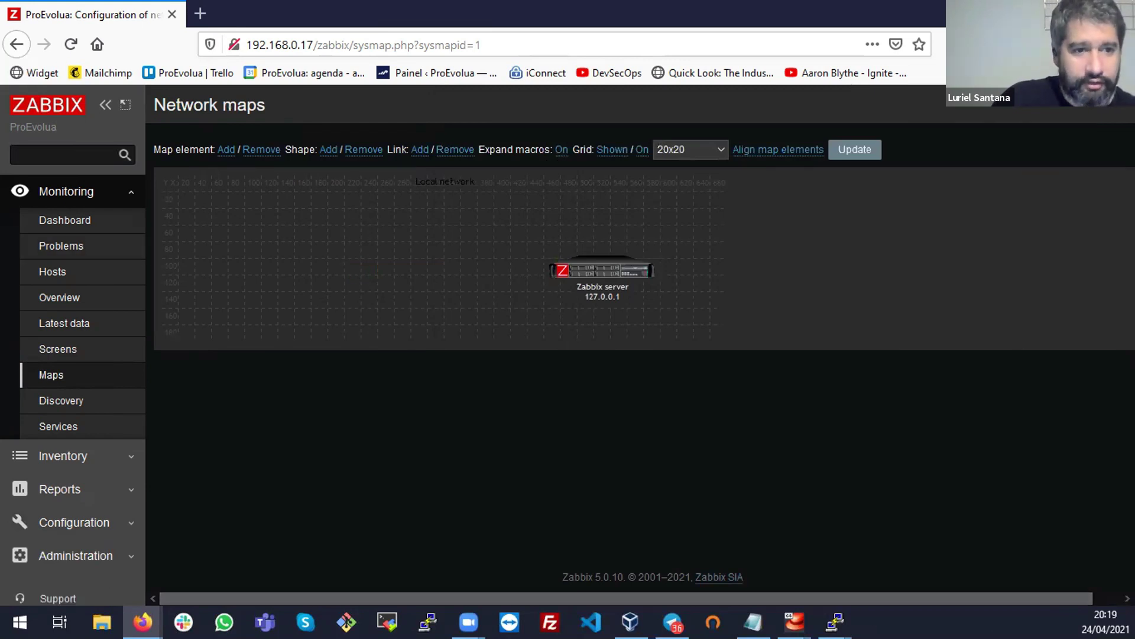
{"action": "key", "text": "alt+Tab"}
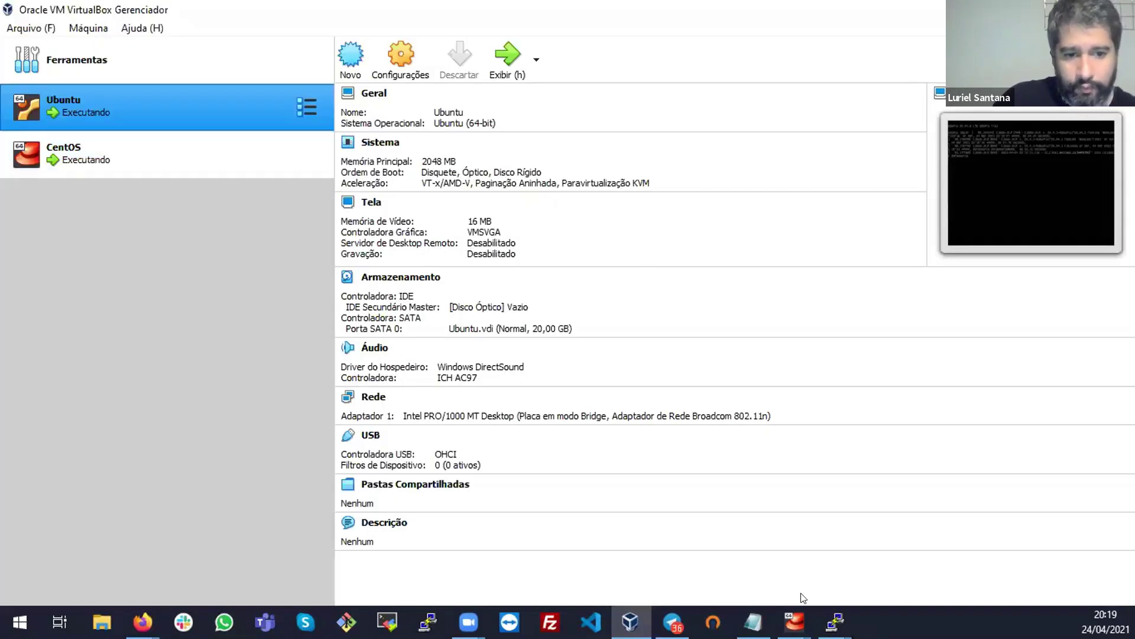
Bring the Ubuntu VM console forward and dismiss the keyboard and mouse capture notices
{"action": "left_click", "coordinate": [795, 622]}
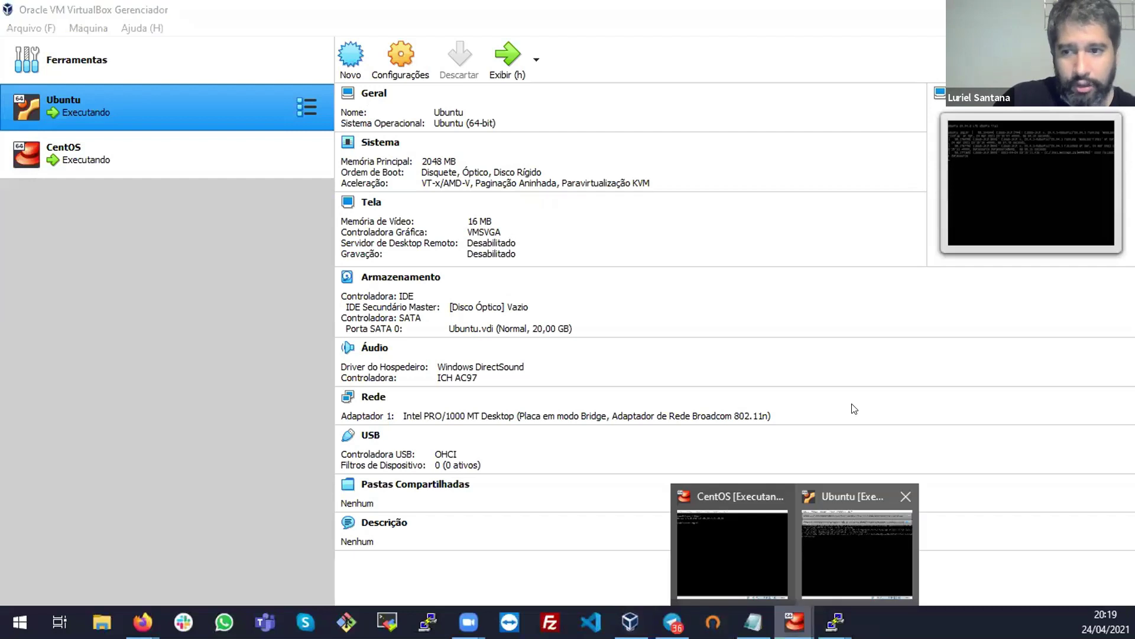
{"action": "left_click", "coordinate": [856, 527]}
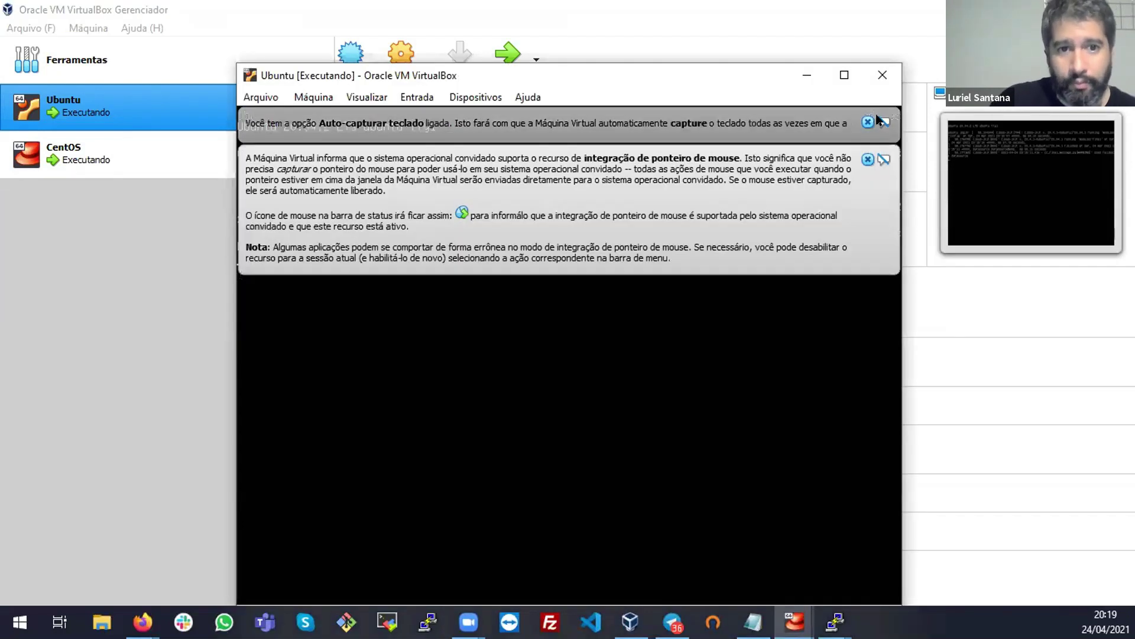
{"action": "left_click", "coordinate": [868, 122]}
{"action": "left_click", "coordinate": [868, 121]}
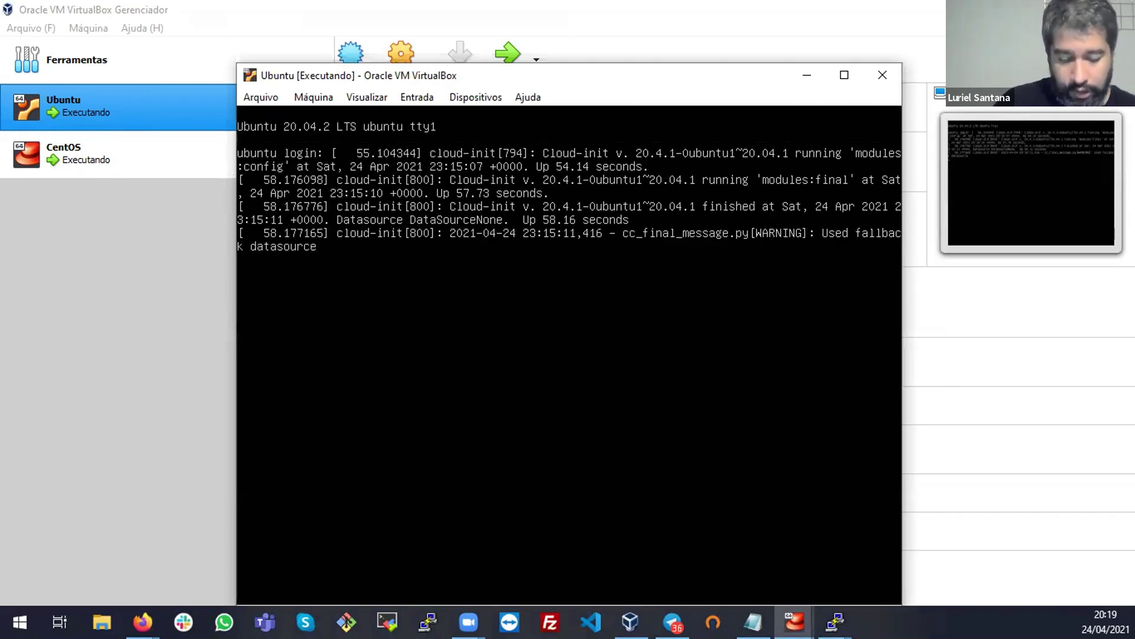
Log in to the Ubuntu console with the user account, retrying after a failed attempt
{"action": "key", "text": "BackSpace"}
{"action": "key", "text": "Return"}
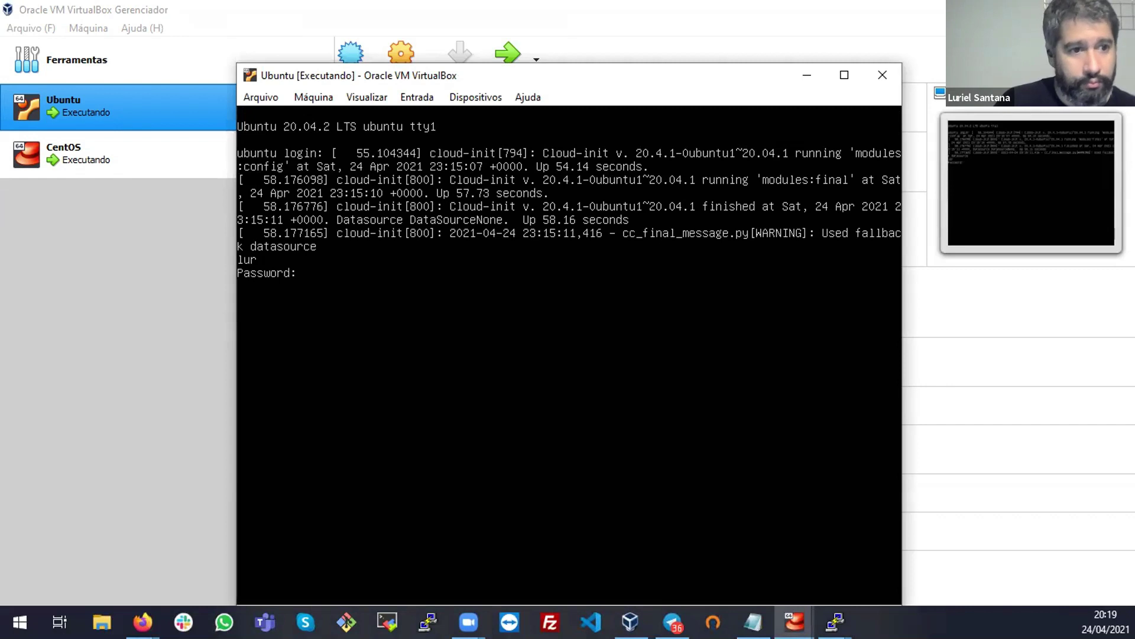
{"action": "key", "text": "Return"}
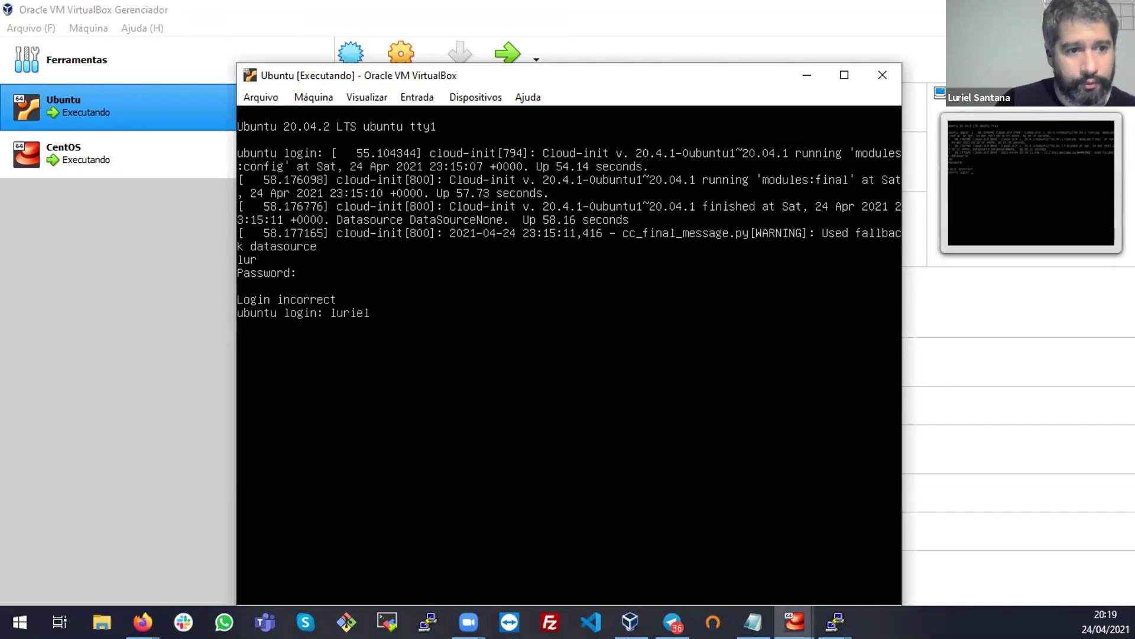
{"action": "key", "text": "Return"}
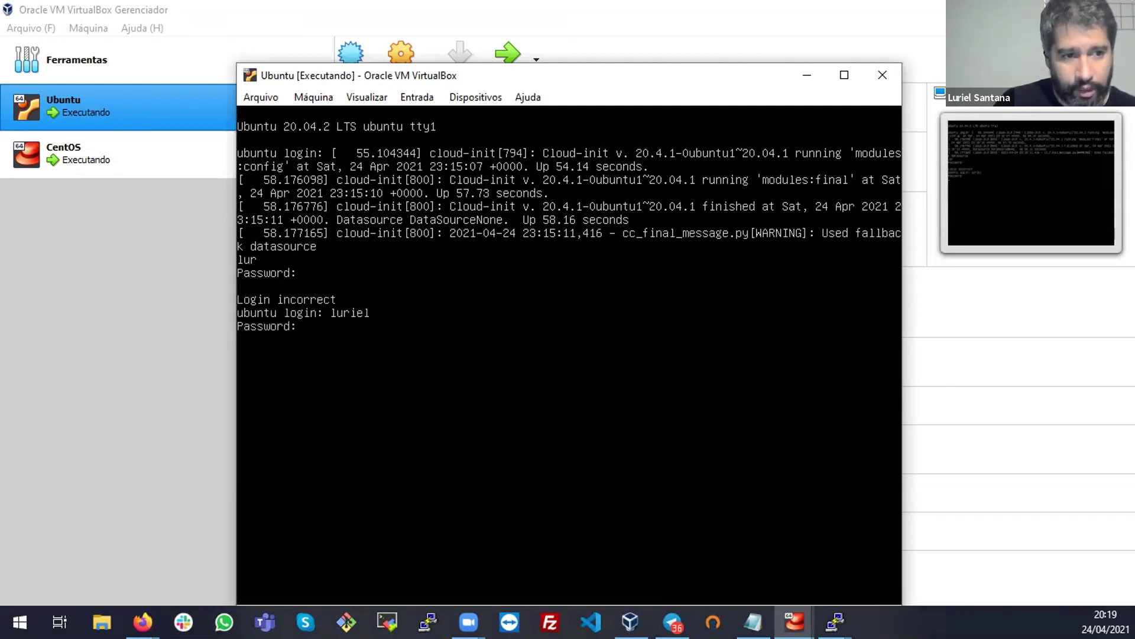
{"action": "key", "text": "Return"}
{"action": "key", "text": "ctrl+l"}
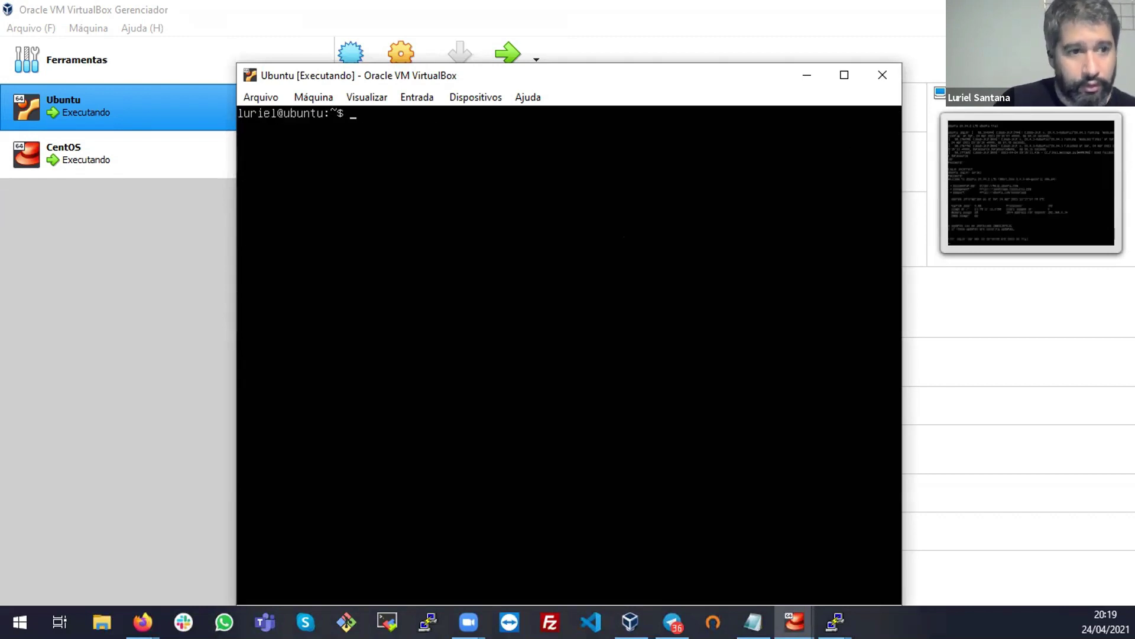
Become root with sudo su, cd to the home directory, and type apt update
{"action": "type", "text": "sudo "}
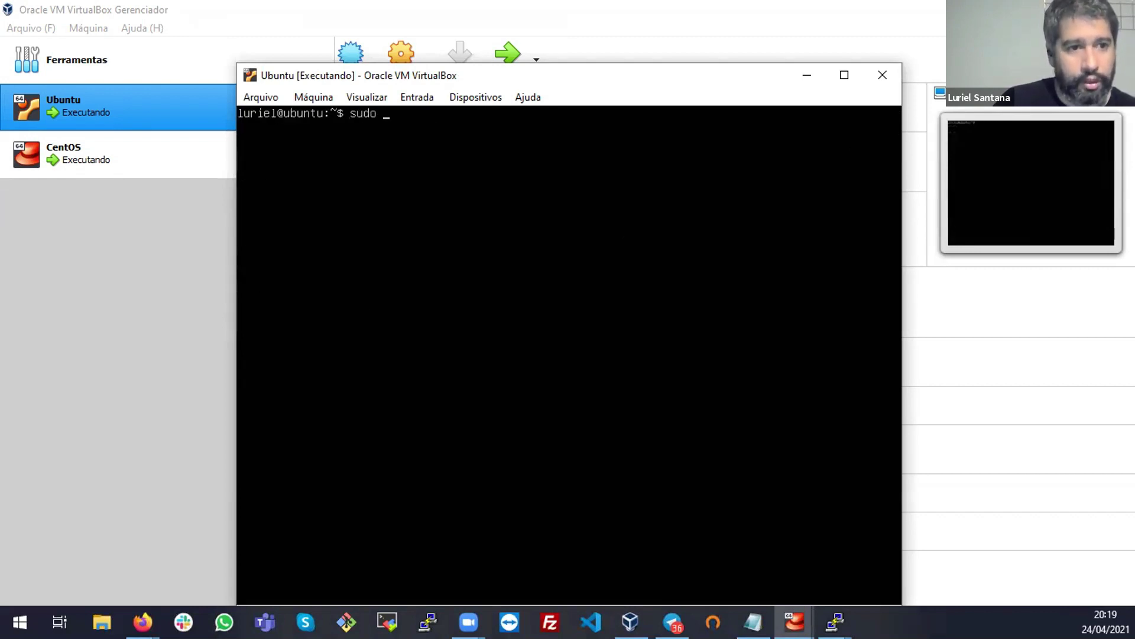
{"action": "type", "text": "su"}
{"action": "key", "text": "Return"}
{"action": "key", "text": "Return"}
{"action": "key", "text": "ctrl+l"}
{"action": "key", "text": "Return"}
{"action": "type", "text": "cd"}
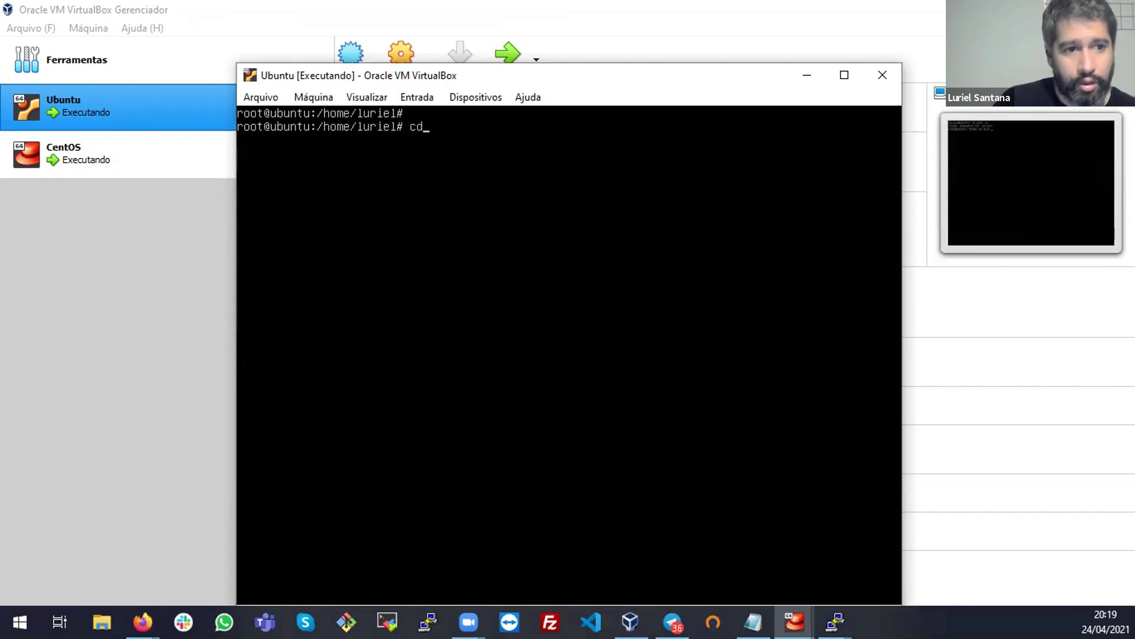
{"action": "key", "text": "Return"}
{"action": "type", "text": "apt update"}
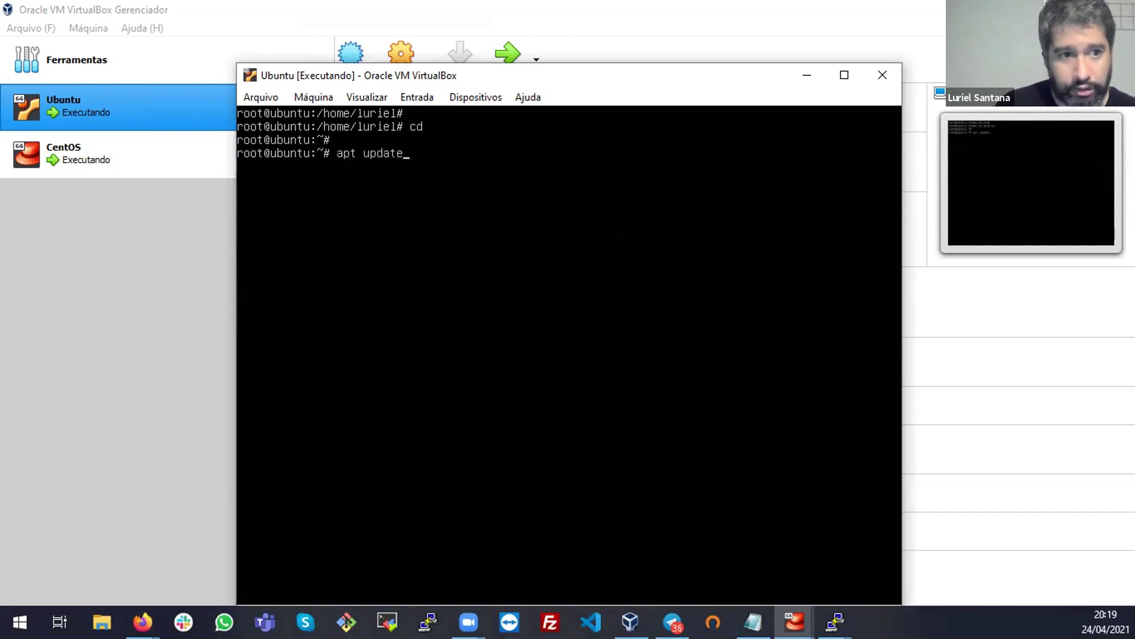
Run apt update until it reports 90 upgradable packages, then clear the terminal
{"action": "key", "text": "Return"}
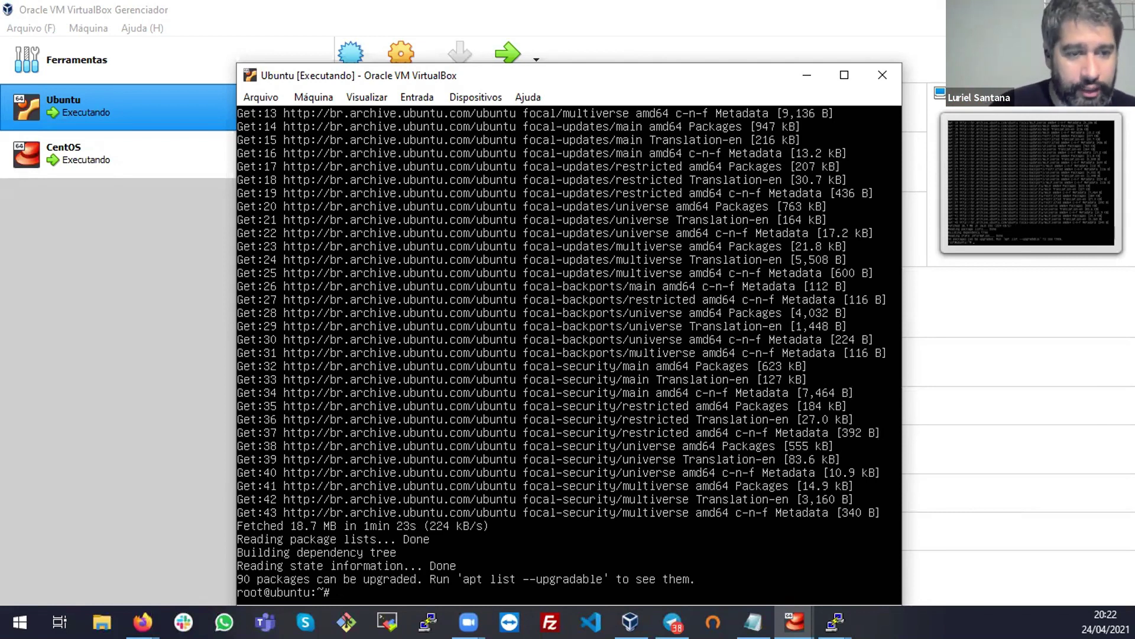
{"action": "key", "text": "ctrl+l"}
Install the agent with apt install zabbix-agent
{"action": "type", "text": "apt i"}
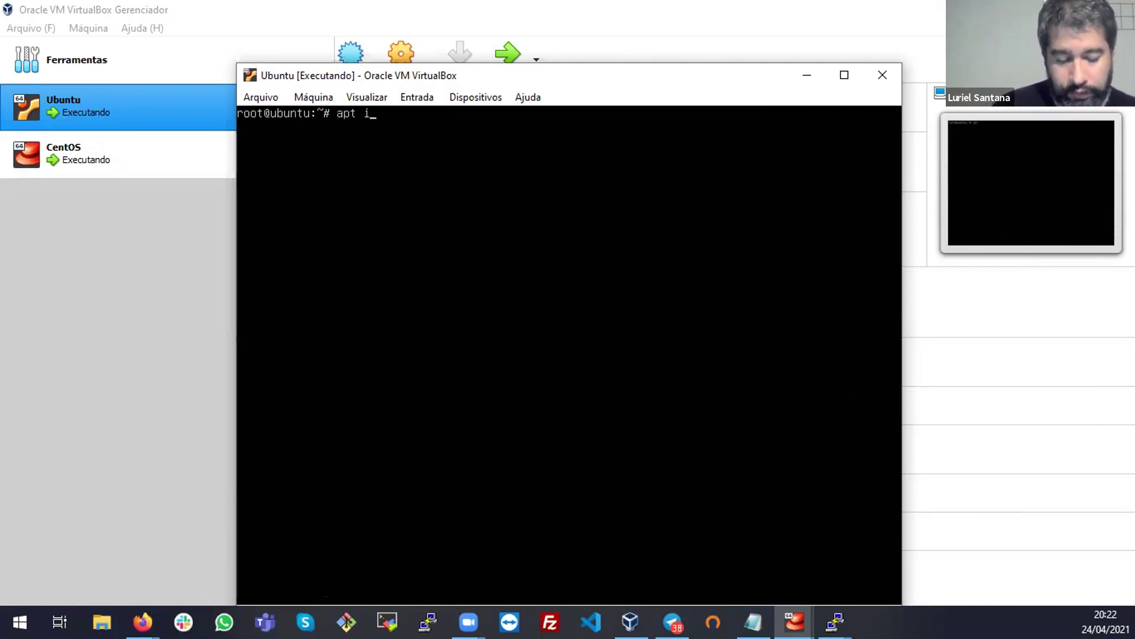
{"action": "type", "text": "nstall zabbix-s"}
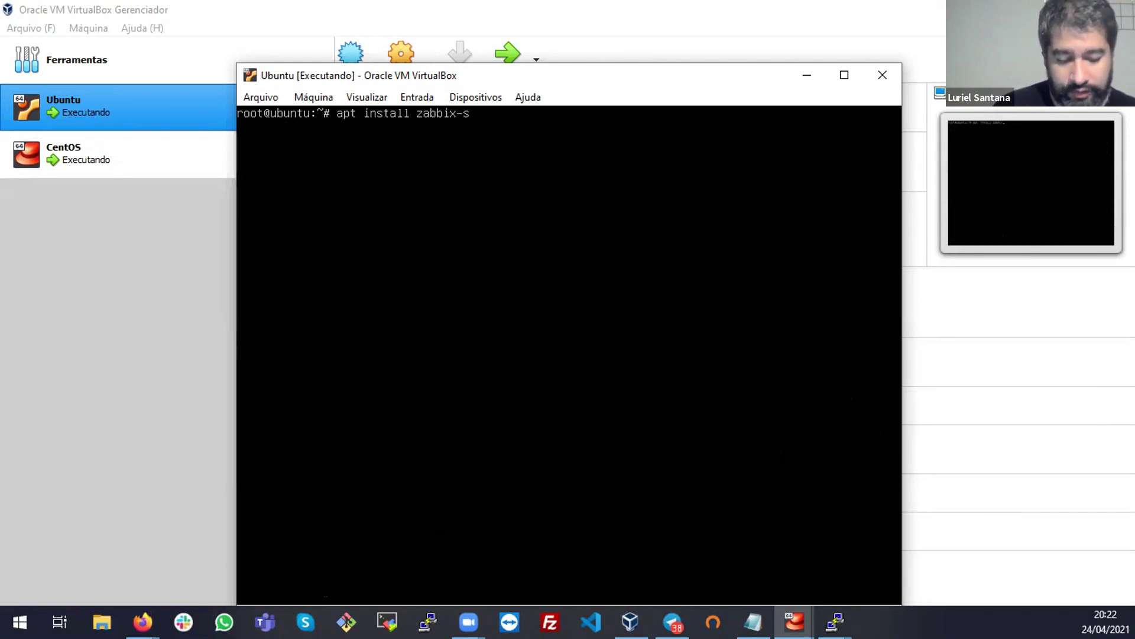
{"action": "key", "text": "BackSpace"}
{"action": "type", "text": "agent"}
{"action": "key", "text": "Return"}
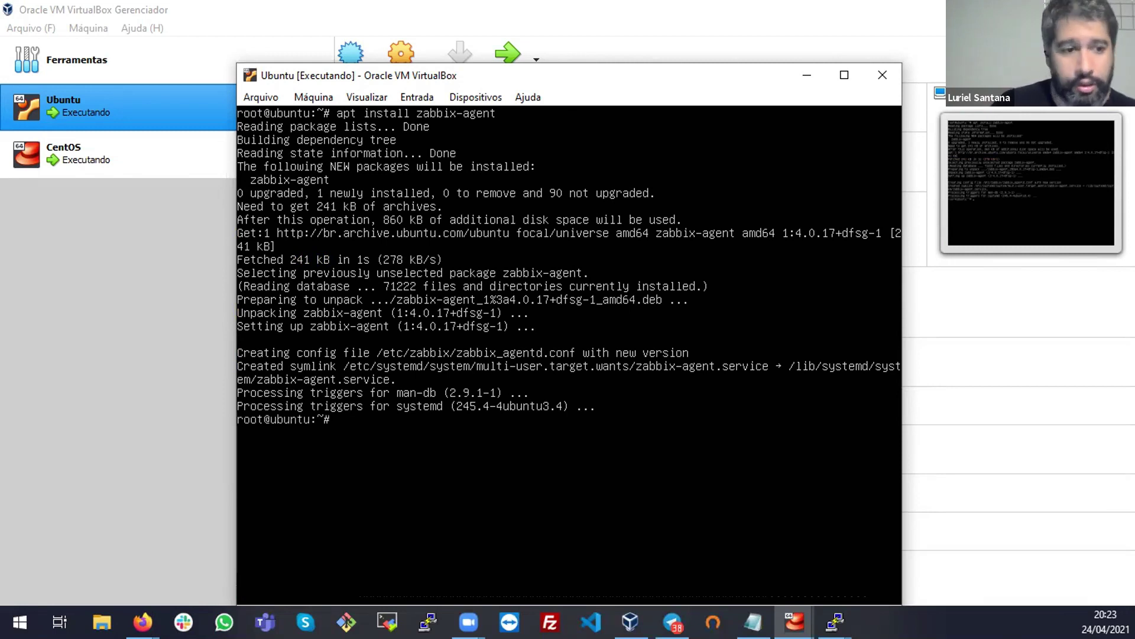
Clear the screen and open /etc/zabbix/zabbix_agentd.conf in vim
{"action": "type", "text": "clear"}
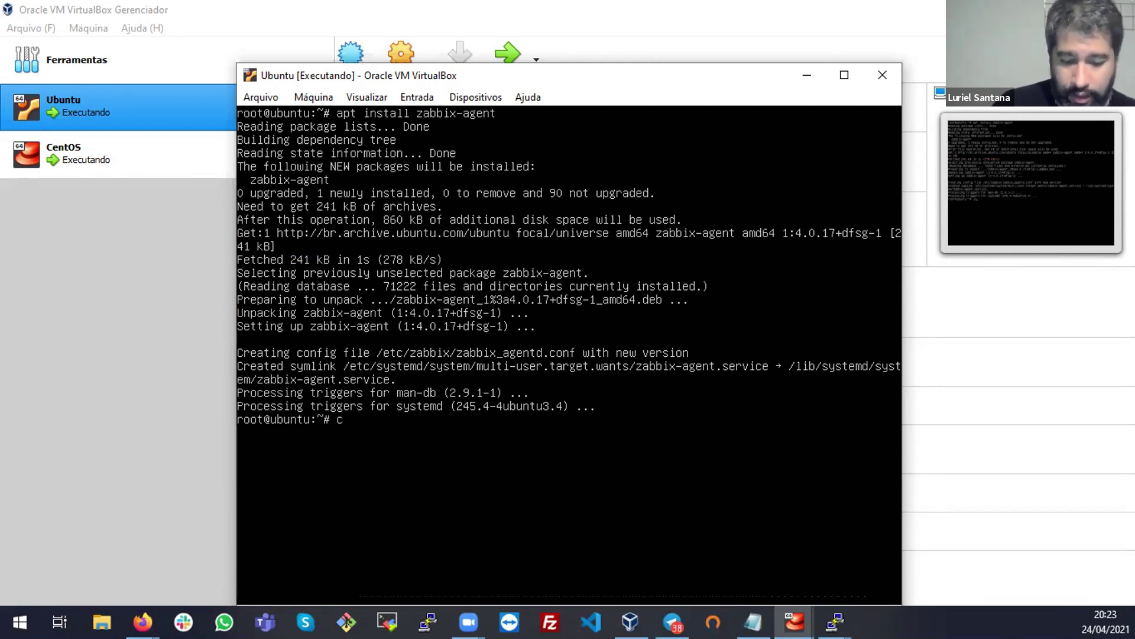
{"action": "key", "text": "Return"}
{"action": "type", "text": "vim /etc/zz"}
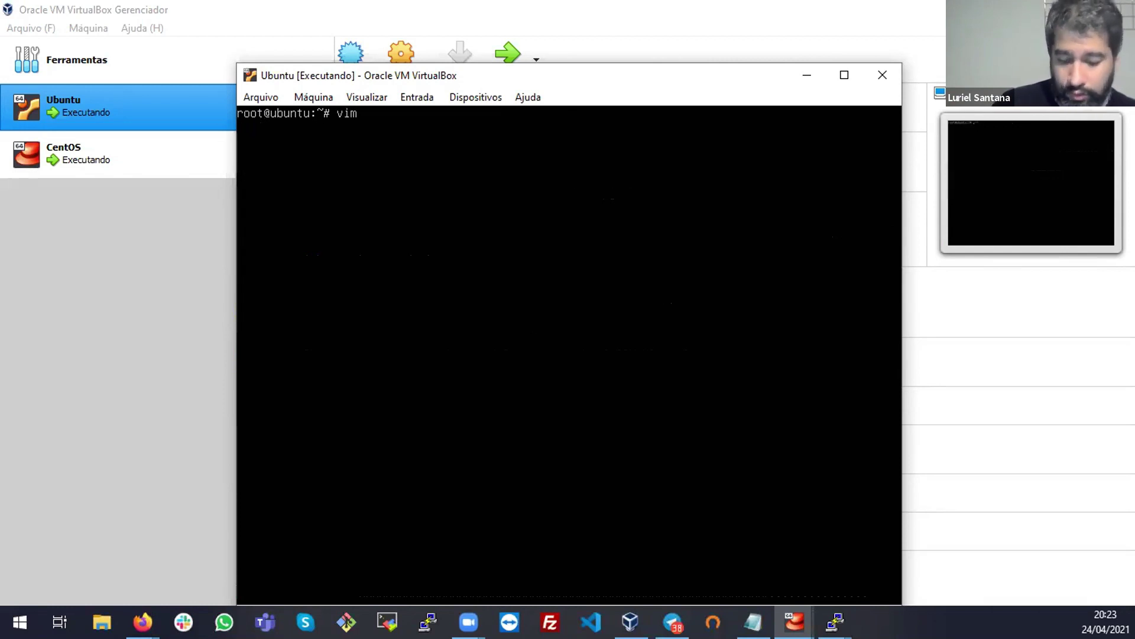
{"action": "key", "text": "BackSpace"}
{"action": "type", "text": "a"}
{"action": "key", "text": "Tab"}
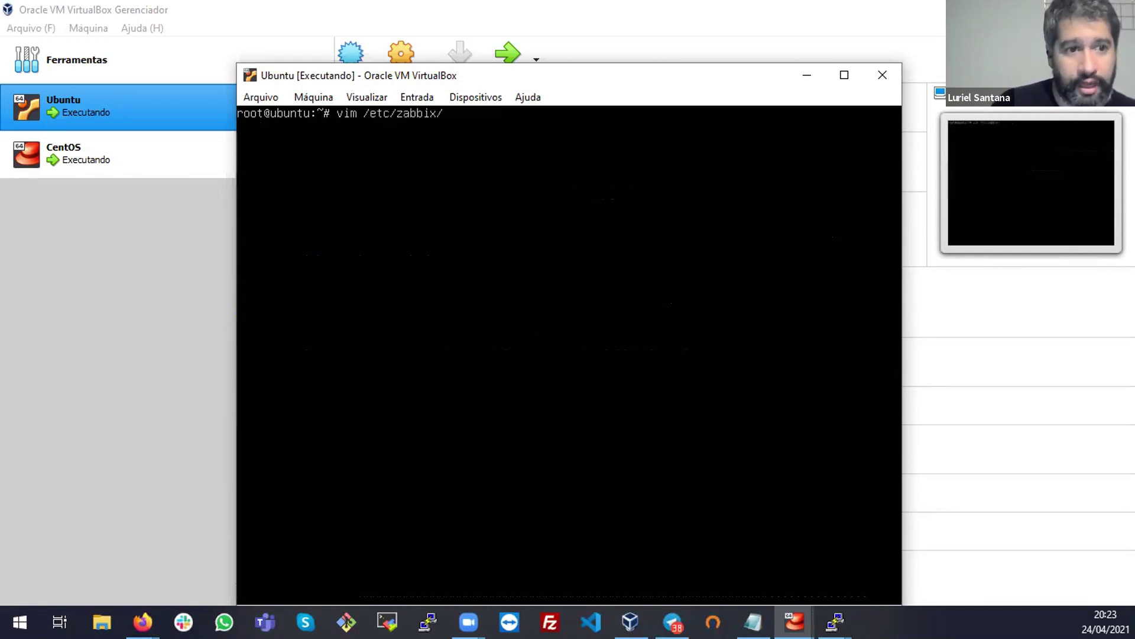
{"action": "type", "text": "z"}
{"action": "key", "text": "Tab"}
{"action": "type", "text": "c"}
{"action": "key", "text": "Tab"}
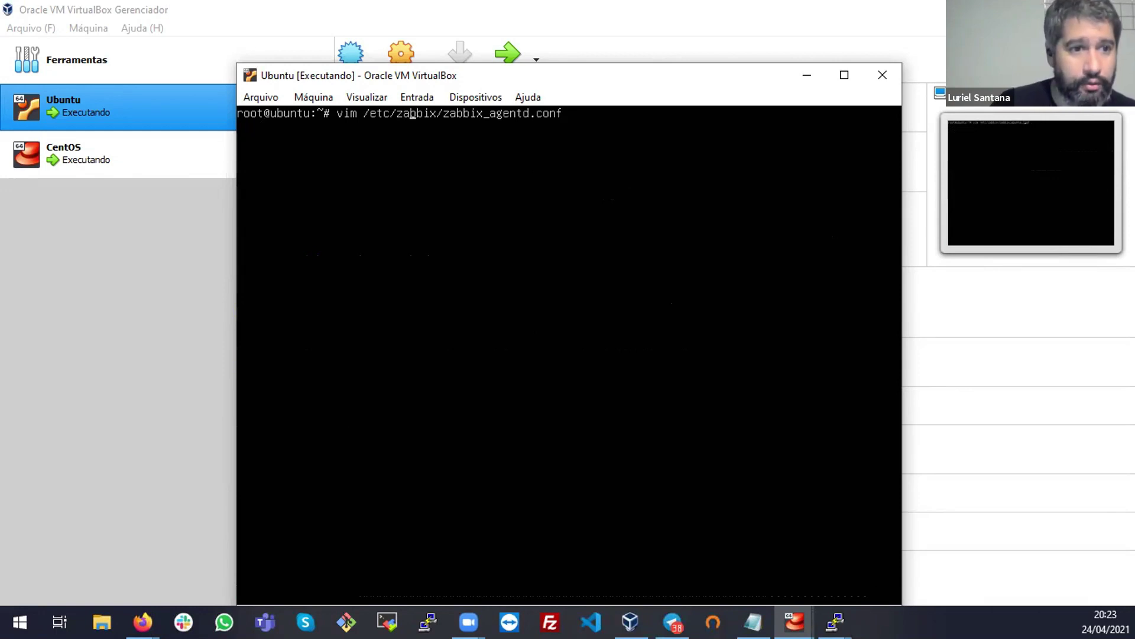
{"action": "key", "text": "Left"}
{"action": "key", "text": "BackSpace"}
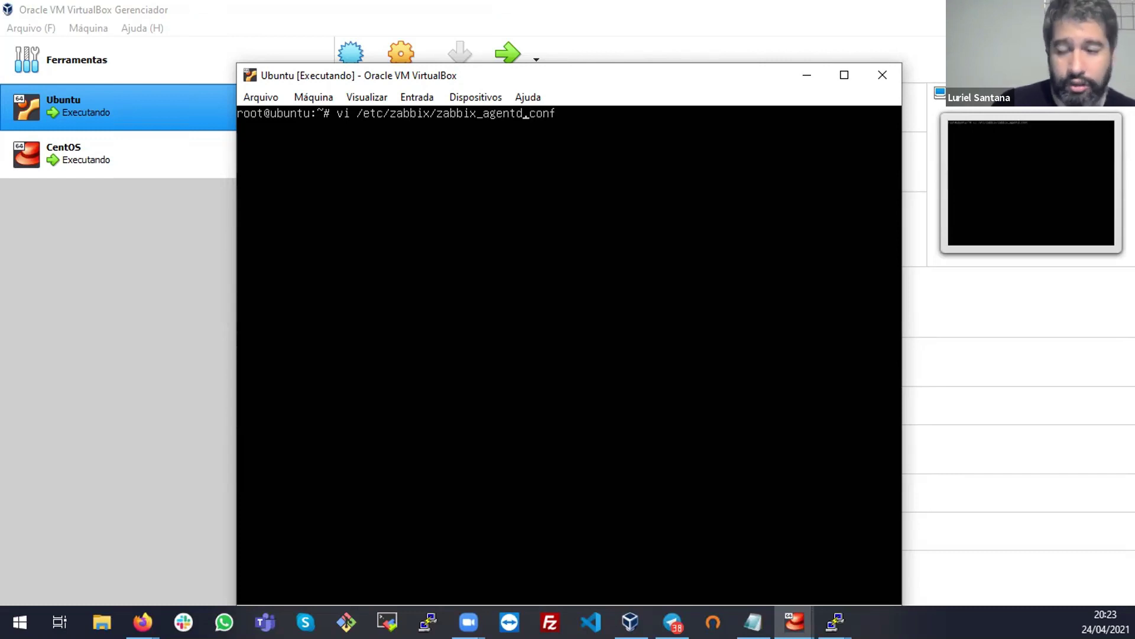
{"action": "key", "text": "Return"}
Change Server=127.0.0.1 to Server=192.168.0.17 and save the file with :wq
{"action": "key", "text": "Down"}
{"action": "key", "text": "Down"}
{"action": "key", "text": "Down"}
{"action": "key", "text": "Down"}
{"action": "key", "text": "Down"}
{"action": "key", "text": "Down"}
{"action": "key", "text": "Down"}
{"action": "key", "text": "Down"}
{"action": "key", "text": "Down"}
{"action": "key", "text": "Down"}
{"action": "key", "text": "Down"}
{"action": "key", "text": "Down"}
{"action": "key", "text": "Down"}
{"action": "key", "text": "Down"}
{"action": "key", "text": "Down"}
{"action": "key", "text": "Down"}
{"action": "key", "text": "Down"}
{"action": "key", "text": "Down"}
{"action": "key", "text": "Down"}
{"action": "key", "text": "Down"}
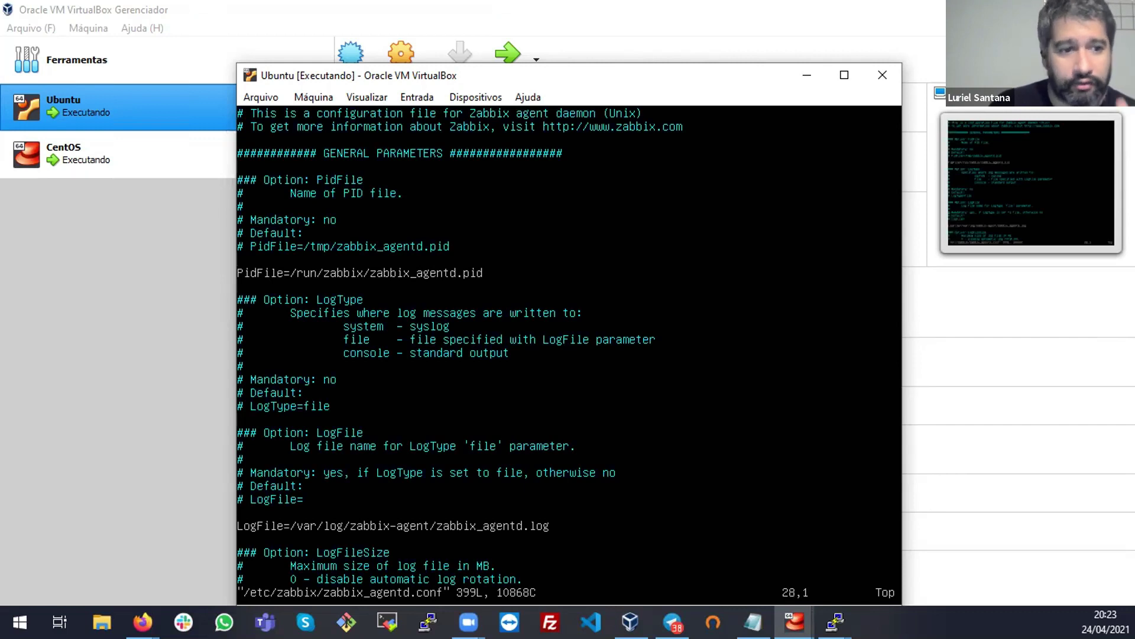
{"action": "key", "text": "Down"}
{"action": "key", "text": "Down"}
{"action": "key", "text": "Down"}
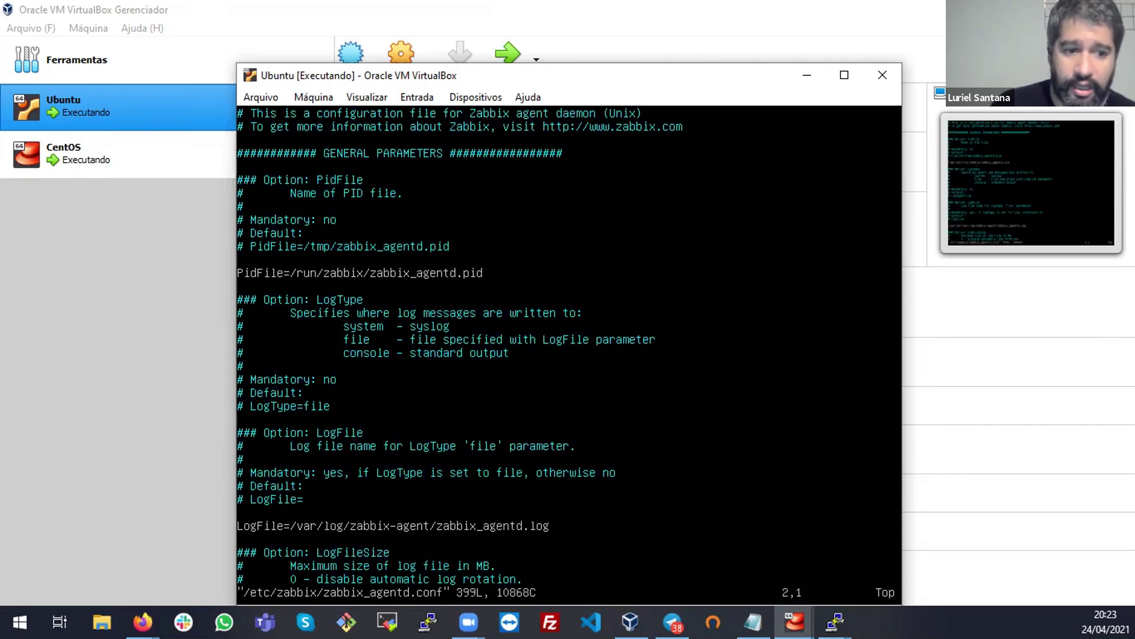
{"action": "key", "text": "Down"}
{"action": "key", "text": "Down"}
{"action": "key", "text": "Down"}
{"action": "key", "text": "Down"}
{"action": "key", "text": "Down"}
{"action": "key", "text": "Down"}
{"action": "key", "text": "Down"}
{"action": "key", "text": "Down"}
{"action": "key", "text": "Down"}
{"action": "key", "text": "Down"}
{"action": "key", "text": "Down"}
{"action": "key", "text": "Down"}
{"action": "key", "text": "Down"}
{"action": "key", "text": "Down"}
{"action": "key", "text": "Down"}
{"action": "key", "text": "Down"}
{"action": "key", "text": "Down"}
{"action": "key", "text": "Down"}
{"action": "key", "text": "Down"}
{"action": "key", "text": "Down"}
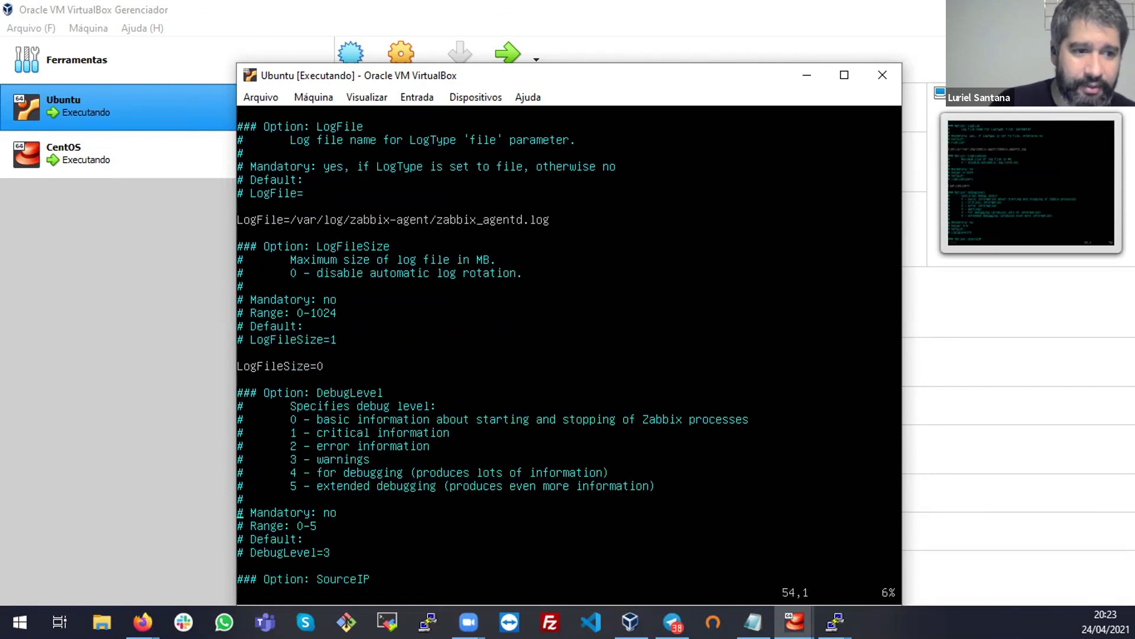
{"action": "key", "text": "Down"}
{"action": "key", "text": "Down"}
{"action": "key", "text": "Down"}
{"action": "key", "text": "Down"}
{"action": "key", "text": "Down"}
{"action": "key", "text": "Down"}
{"action": "key", "text": "Down"}
{"action": "key", "text": "Down"}
{"action": "key", "text": "Down"}
{"action": "key", "text": "Down"}
{"action": "key", "text": "Down"}
{"action": "key", "text": "Down"}
{"action": "key", "text": "Down"}
{"action": "key", "text": "Down"}
{"action": "key", "text": "Down"}
{"action": "key", "text": "Down"}
{"action": "key", "text": "Down"}
{"action": "key", "text": "Down"}
{"action": "key", "text": "Down"}
{"action": "key", "text": "Down"}
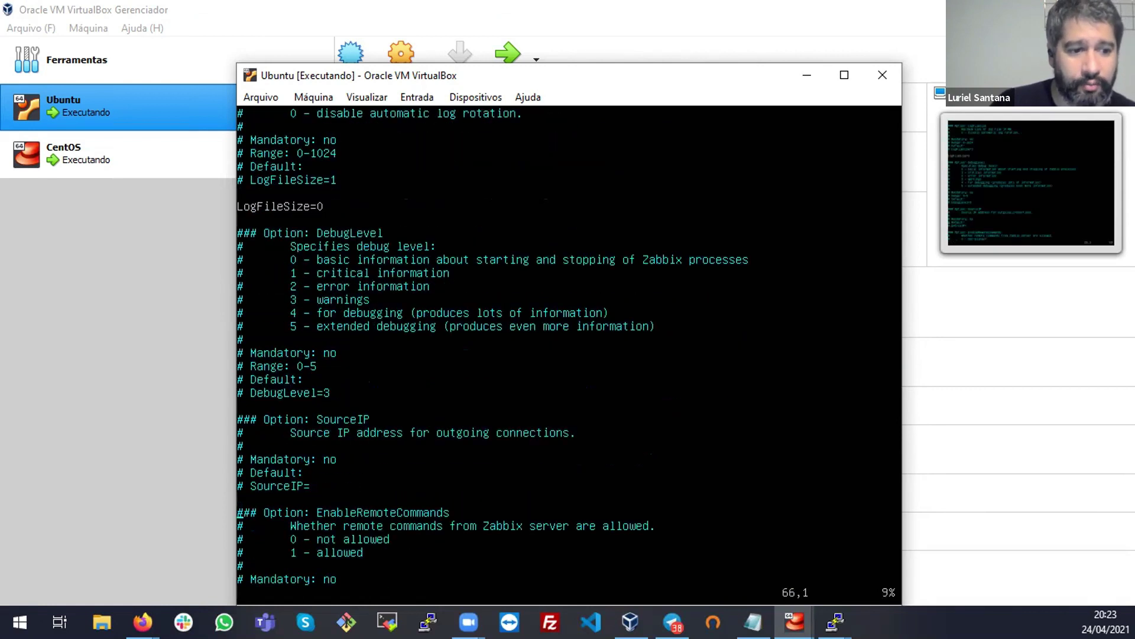
{"action": "key", "text": "Down"}
{"action": "key", "text": "Down"}
{"action": "key", "text": "Down"}
{"action": "key", "text": "Down"}
{"action": "key", "text": "Down"}
{"action": "key", "text": "Up"}
{"action": "key", "text": "Up"}
{"action": "key", "text": "Up"}
{"action": "key", "text": "Up"}
{"action": "key", "text": "i"}
{"action": "key", "text": "Right"}
{"action": "key", "text": "Right"}
{"action": "key", "text": "Right"}
{"action": "key", "text": "Right"}
{"action": "key", "text": "Right"}
{"action": "key", "text": "Right"}
{"action": "key", "text": "Right"}
{"action": "key", "text": "Right"}
{"action": "key", "text": "Right"}
{"action": "key", "text": "Right"}
{"action": "key", "text": "Right"}
{"action": "key", "text": "Right"}
{"action": "key", "text": "Right"}
{"action": "key", "text": "Right"}
{"action": "key", "text": "Right"}
{"action": "key", "text": "Right"}
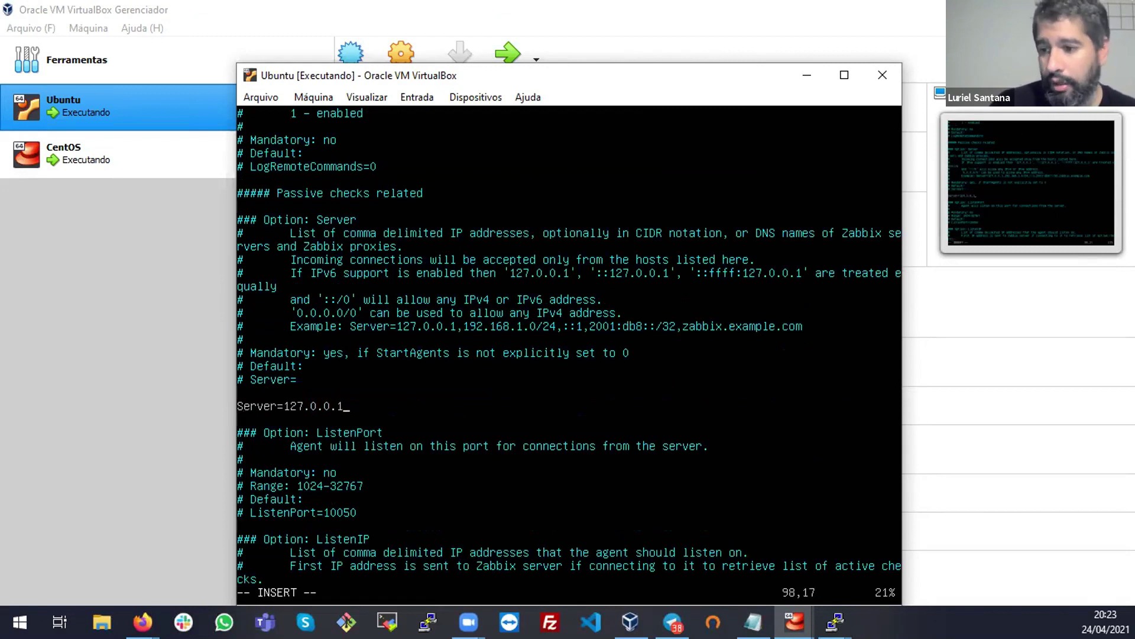
{"action": "key", "text": "BackSpace"}
{"action": "key", "text": "BackSpace"}
{"action": "key", "text": "BackSpace"}
{"action": "key", "text": "BackSpace"}
{"action": "key", "text": "BackSpace"}
{"action": "key", "text": "BackSpace"}
{"action": "key", "text": "BackSpace"}
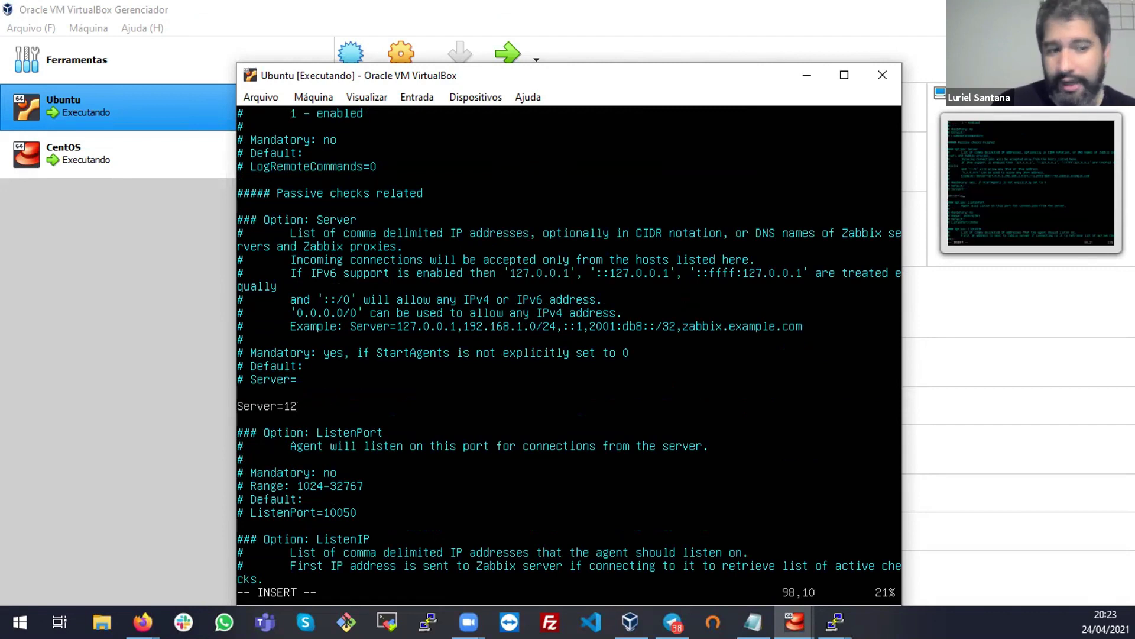
{"action": "key", "text": "BackSpace"}
{"action": "type", "text": "92.1"}
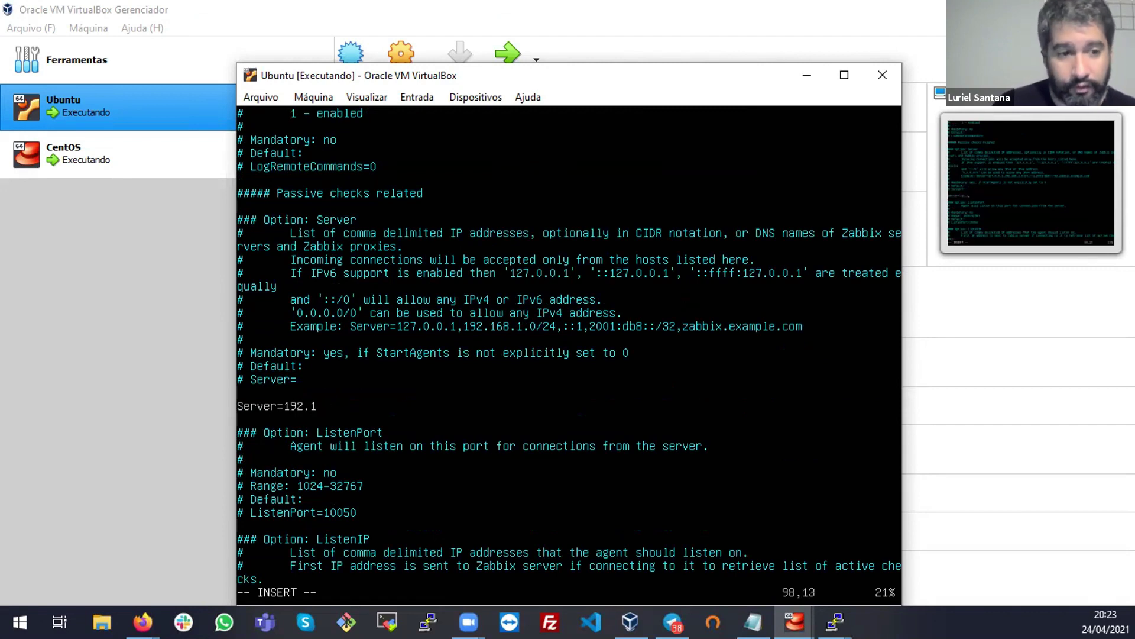
{"action": "type", "text": "68.0.17"}
{"action": "key", "text": "Escape"}
{"action": "type", "text": ":wq!"}
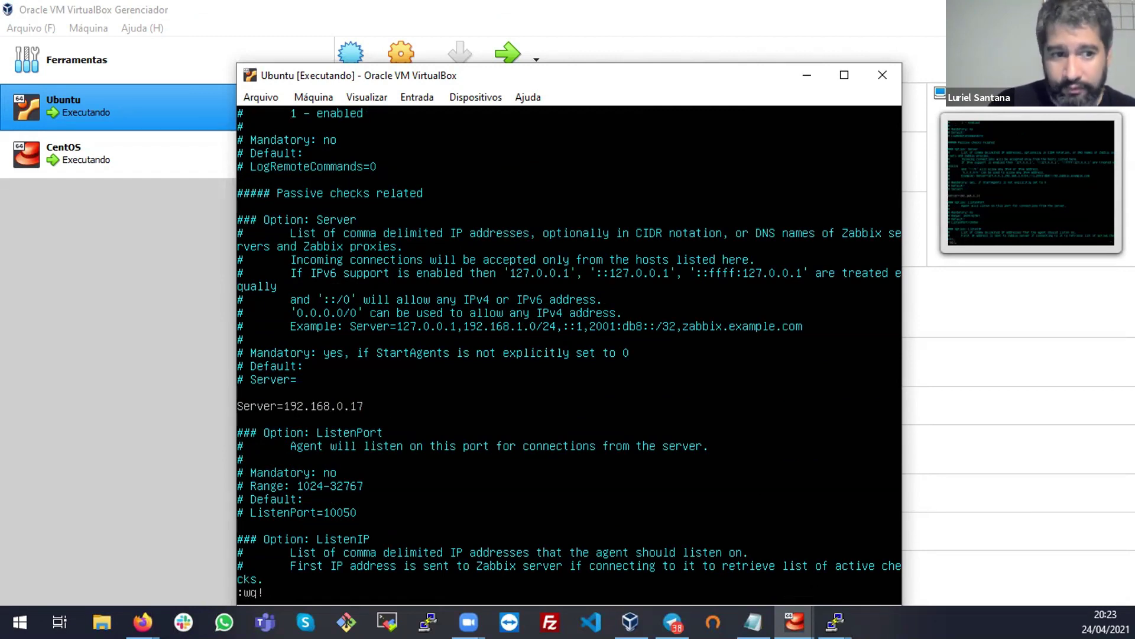
{"action": "key", "text": "Return"}
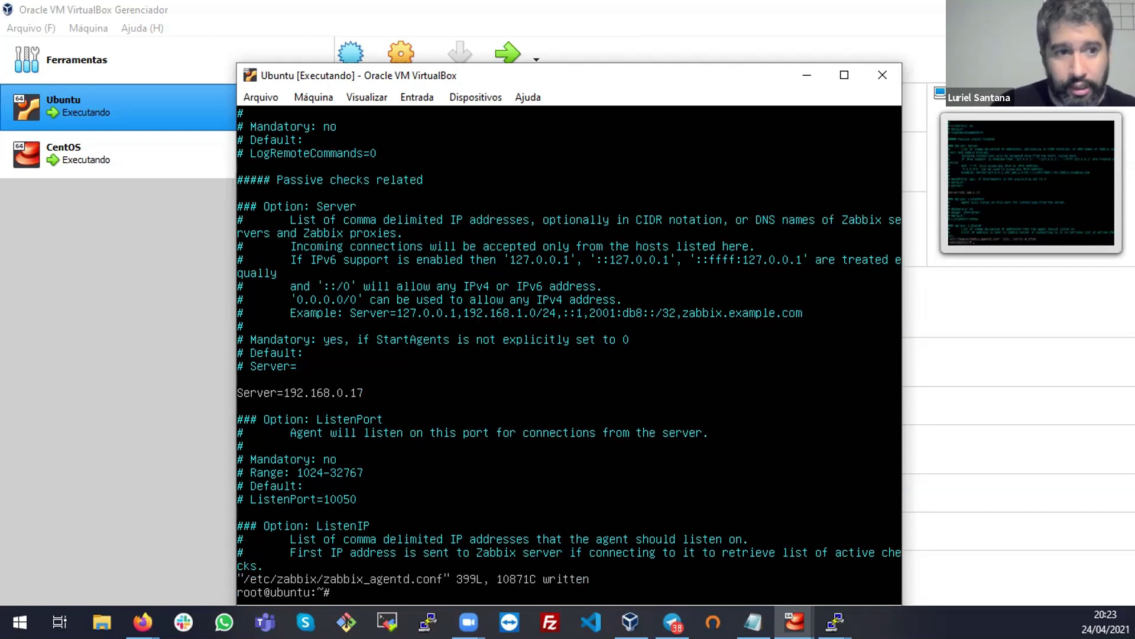
{"action": "key", "text": "ctrl+l"}
Check the VM's IP address with ip a and ping the Zabbix server 192.168.0.17
{"action": "type", "text": "ip a"}
{"action": "key", "text": "Return"}
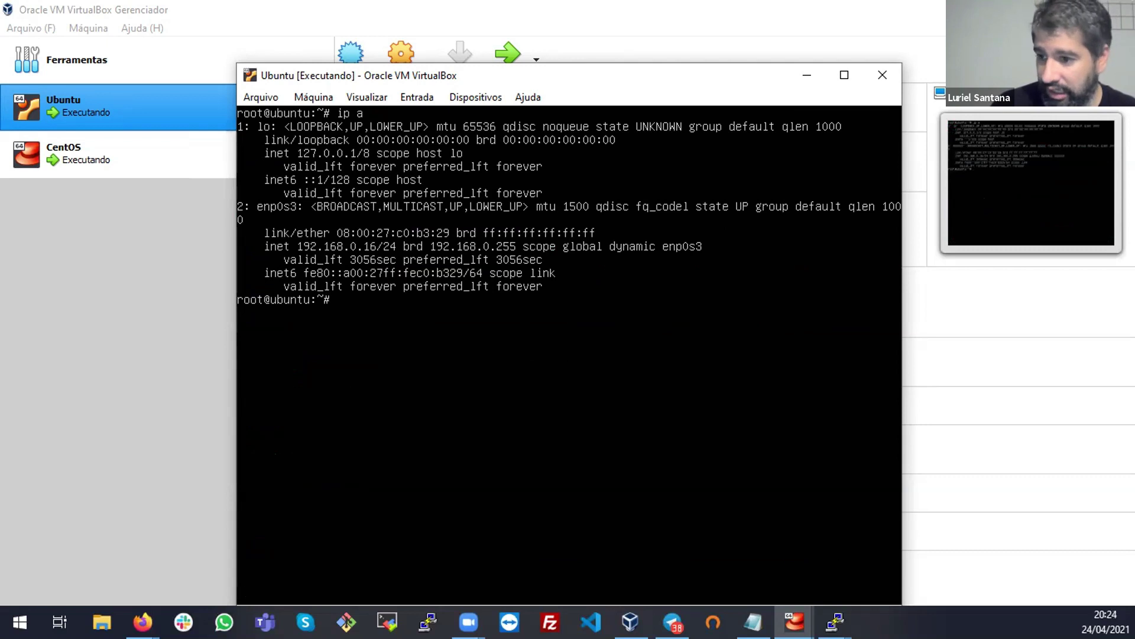
{"action": "type", "text": "pi"}
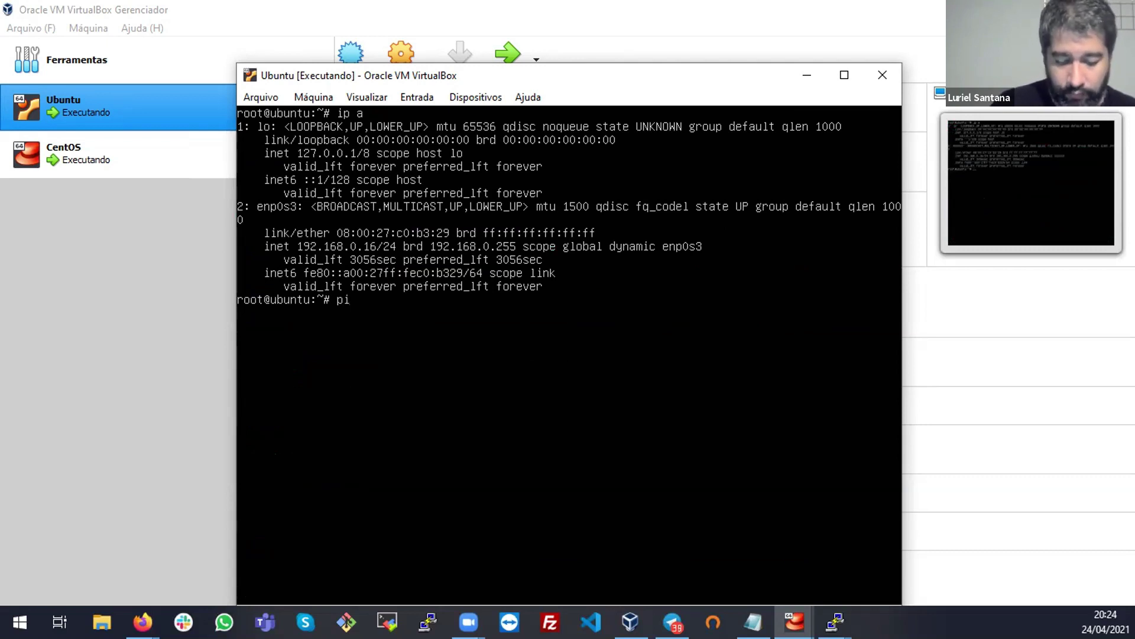
{"action": "type", "text": "ng 192.168.0.17"}
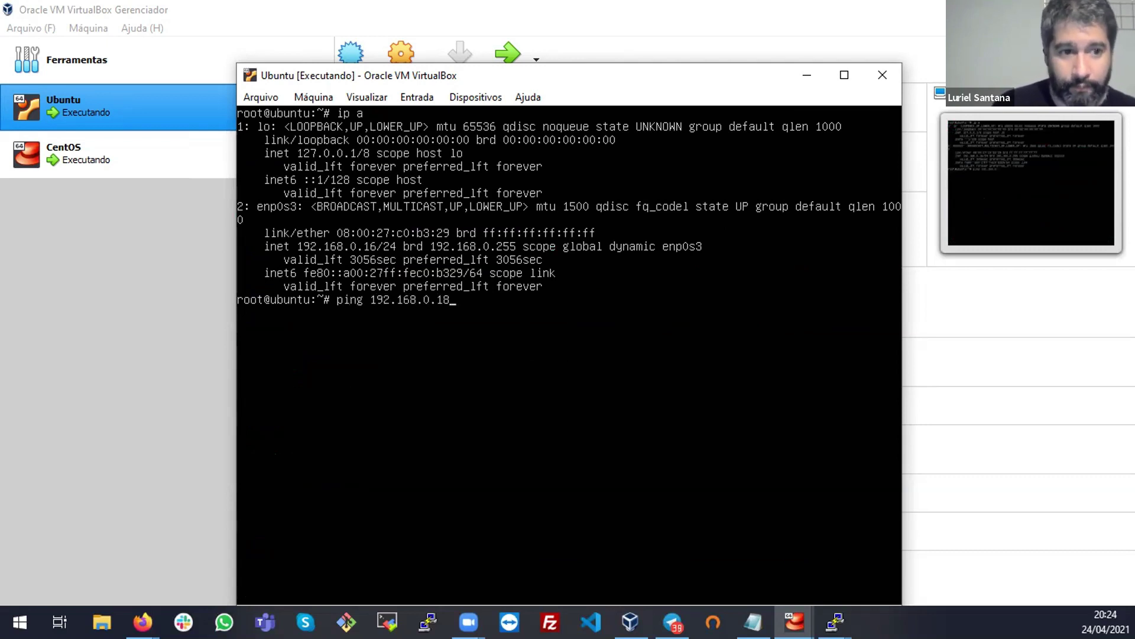
{"action": "key", "text": "Return"}
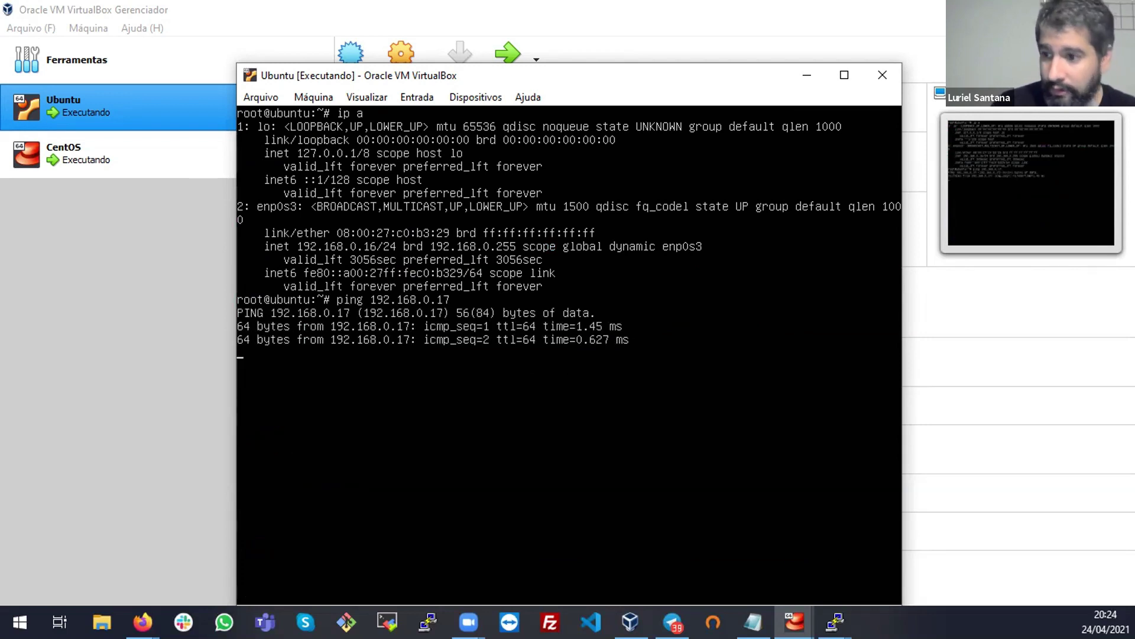
{"action": "key", "text": "ctrl+c"}
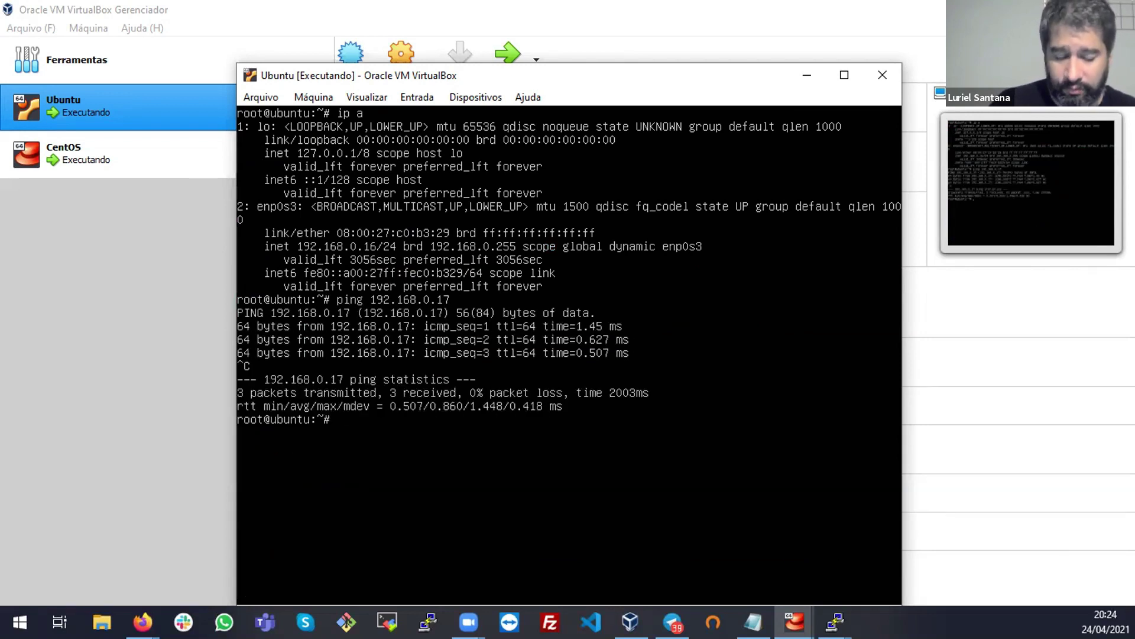
{"action": "key", "text": "ctrl+l"}
Restart zabbix-agent with systemctl and confirm its status is active (running)
{"action": "type", "text": "/"}
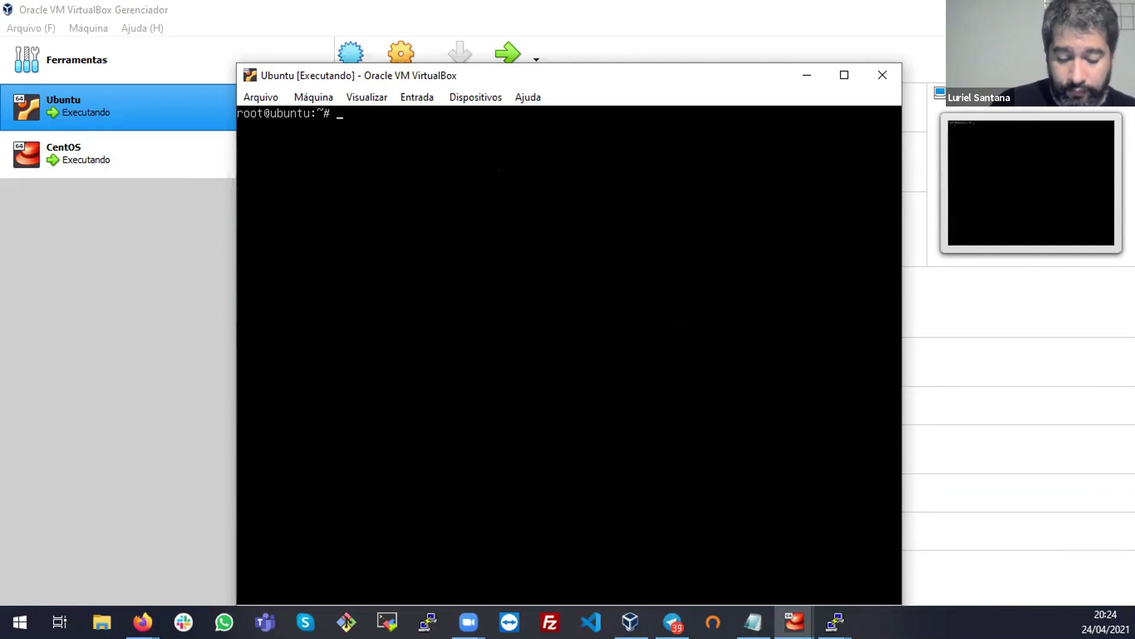
{"action": "type", "text": "syst"}
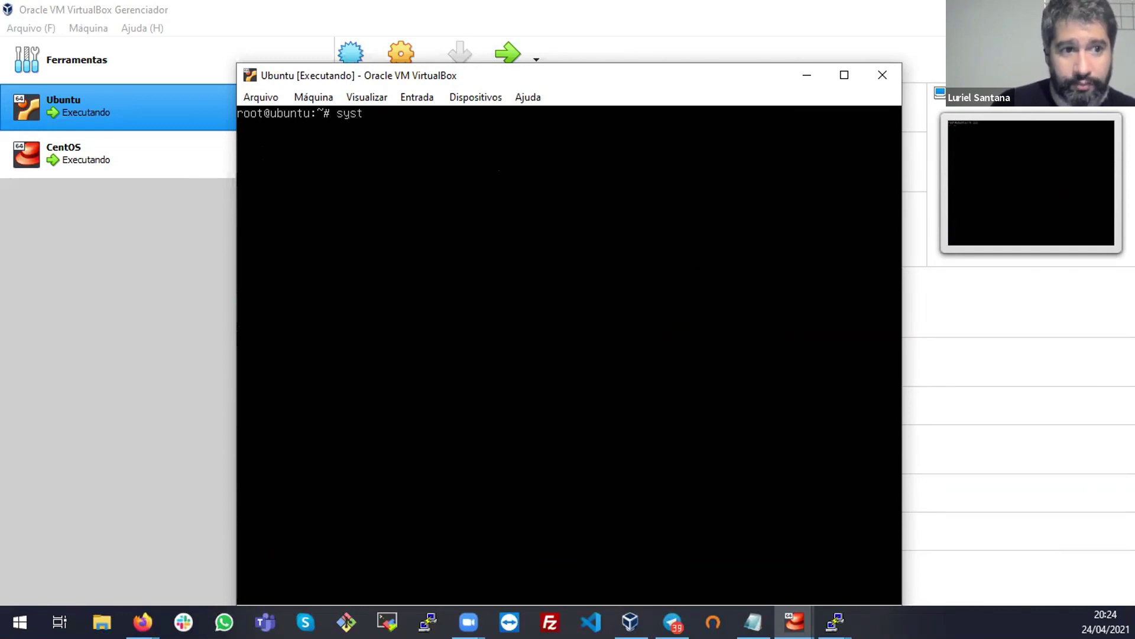
{"action": "type", "text": "emctl rest"}
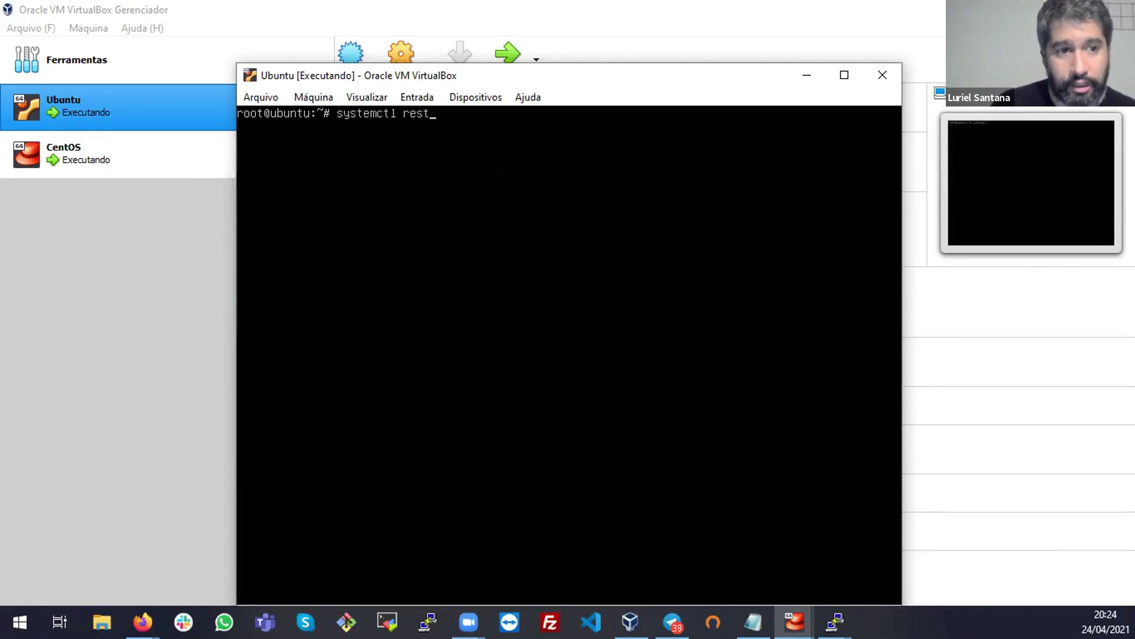
{"action": "type", "text": "art zabb"}
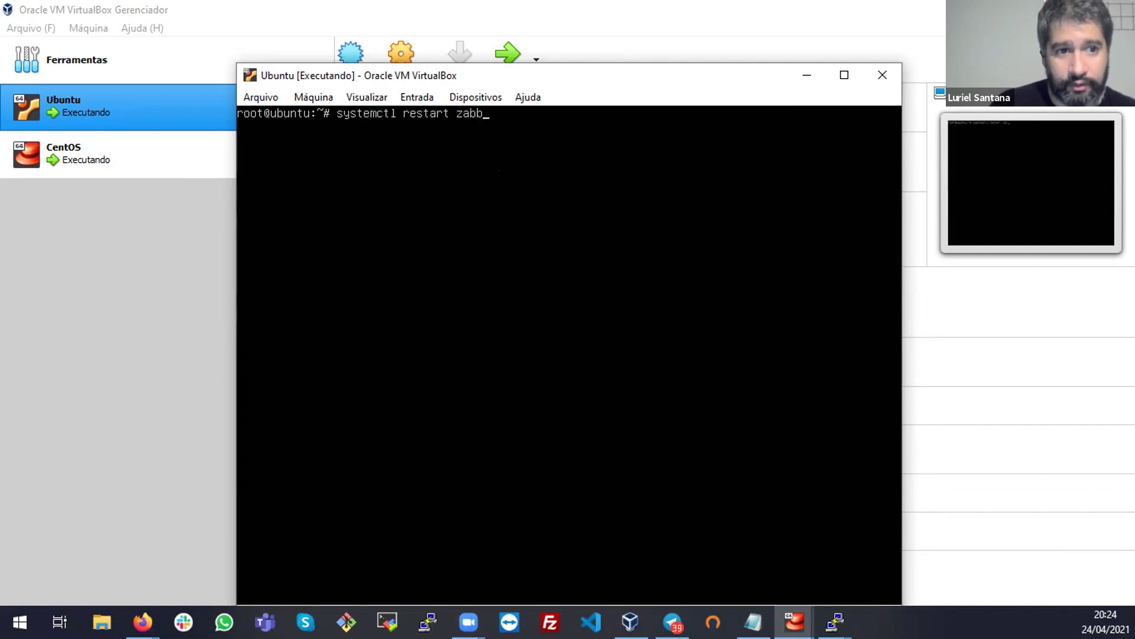
{"action": "type", "text": "ix-agent"}
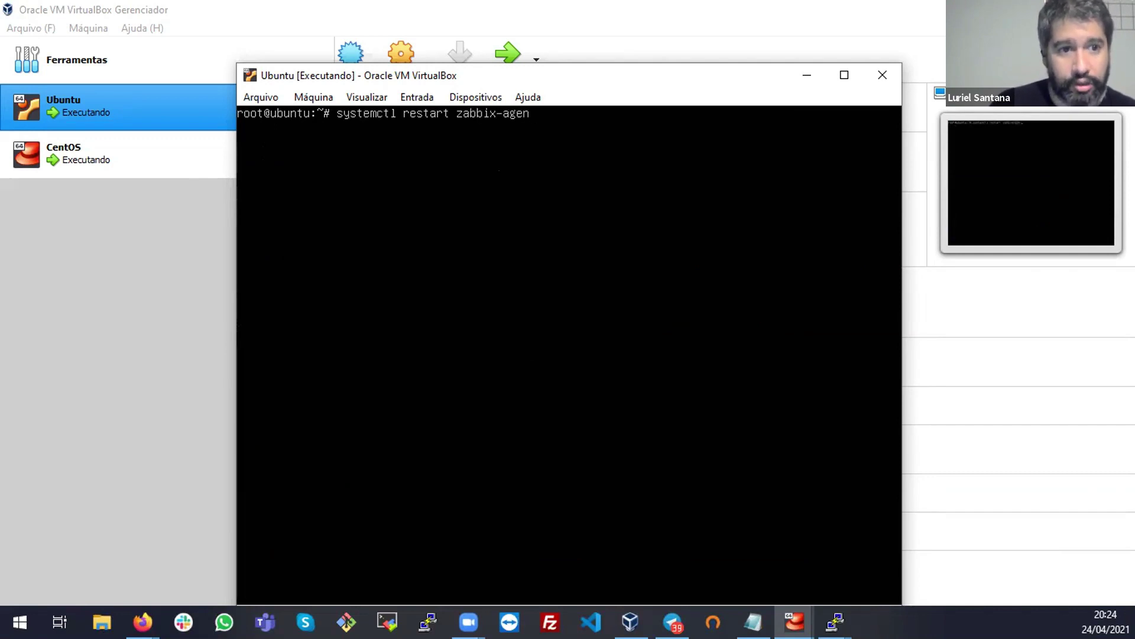
{"action": "key", "text": "Return"}
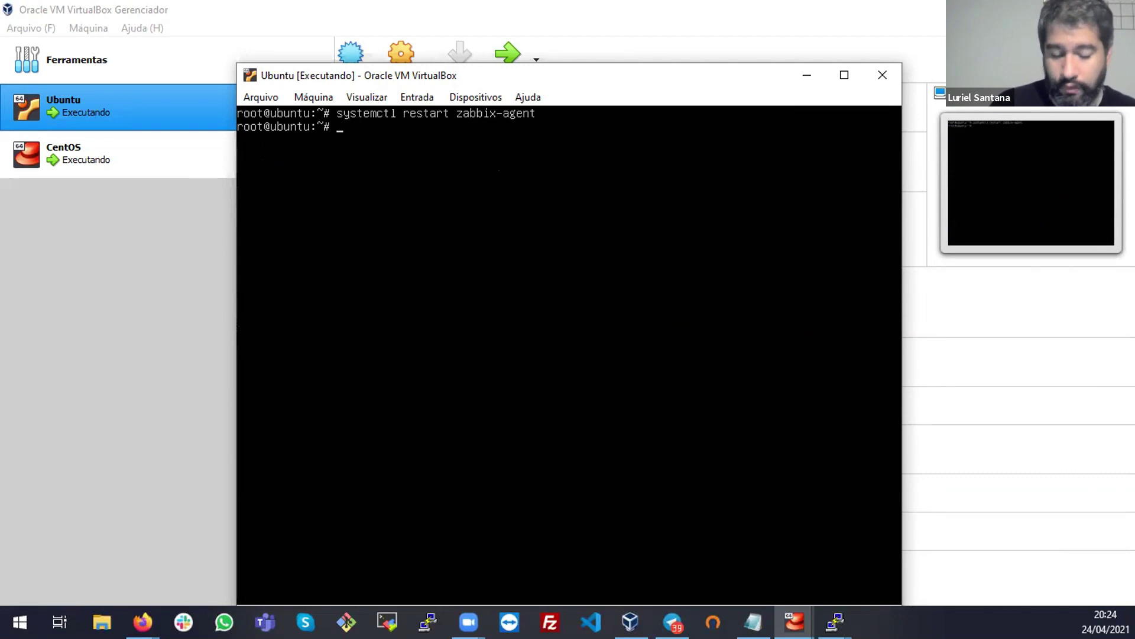
{"action": "key", "text": "Up"}
{"action": "key", "text": "BackSpace"}
{"action": "key", "text": "BackSpace"}
{"action": "key", "text": "BackSpace"}
{"action": "key", "text": "BackSpace"}
{"action": "key", "text": "BackSpace"}
{"action": "key", "text": "BackSpace"}
{"action": "key", "text": "BackSpace"}
{"action": "type", "text": "status"}
{"action": "key", "text": "Return"}
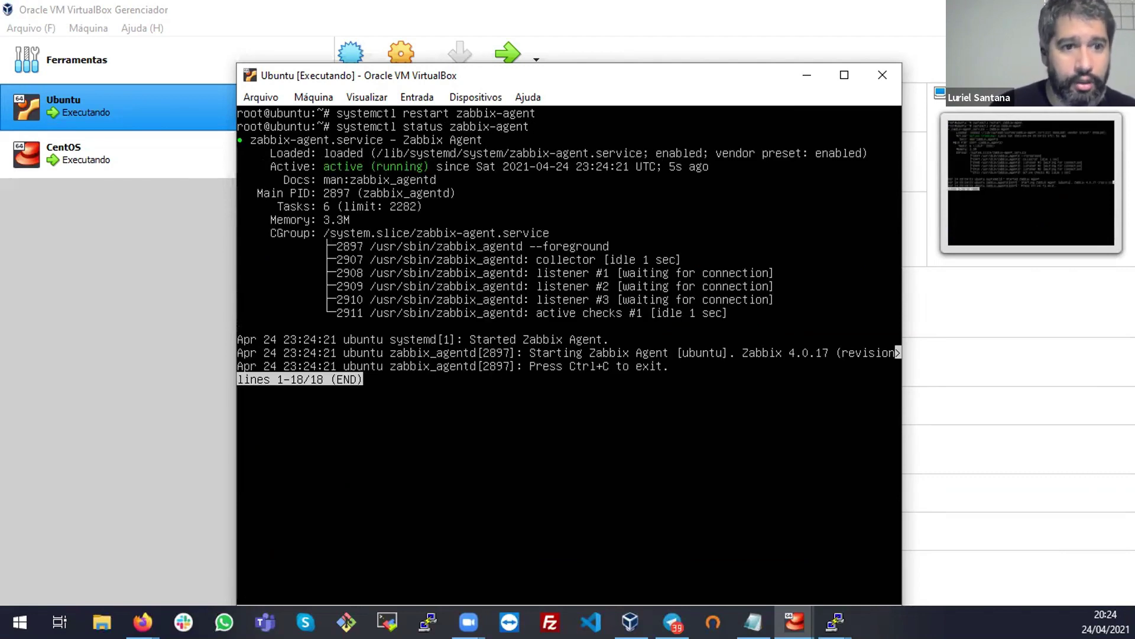
{"action": "key", "text": "q"}
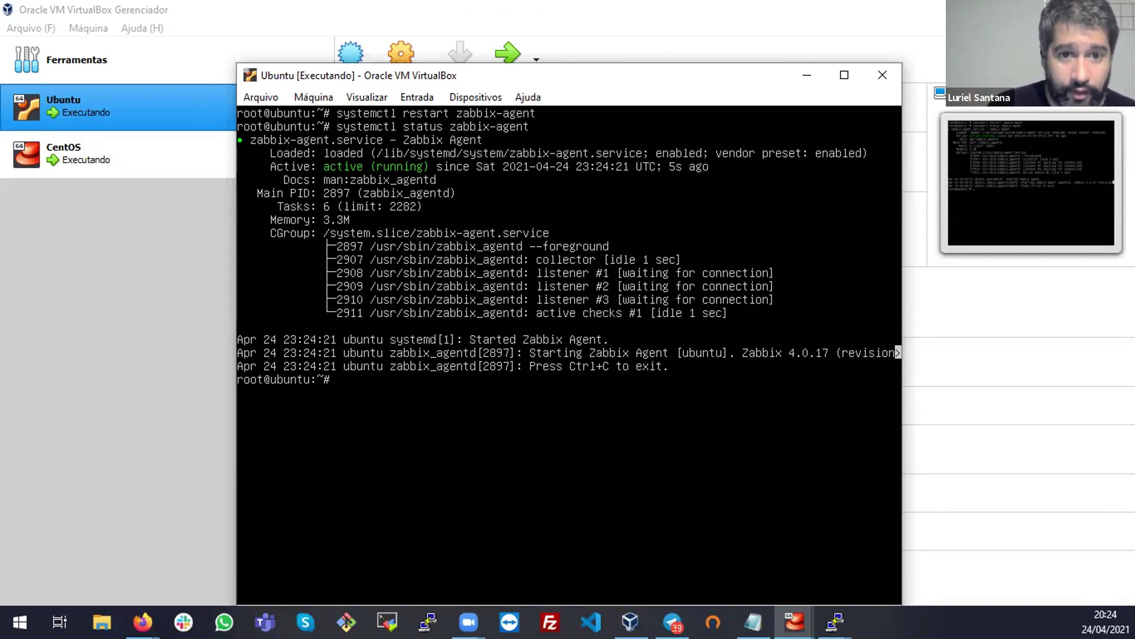
Minimize the Ubuntu VM window and VirtualBox Manager to return to the Zabbix map in Firefox
{"action": "left_click", "coordinate": [810, 75]}
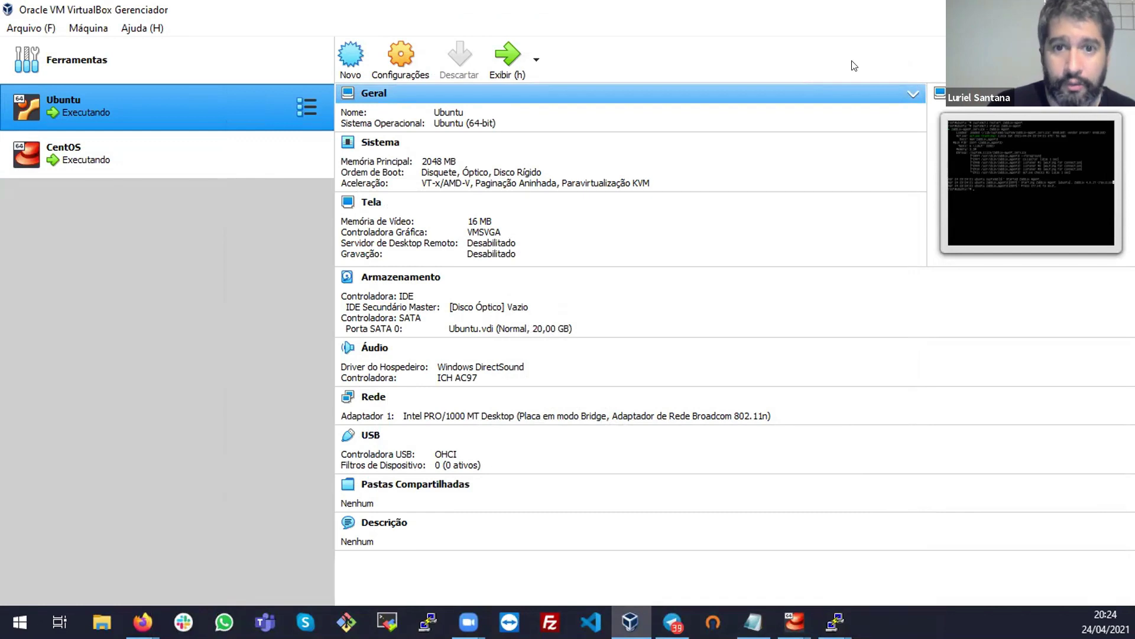
{"action": "left_click", "coordinate": [1067, 10]}
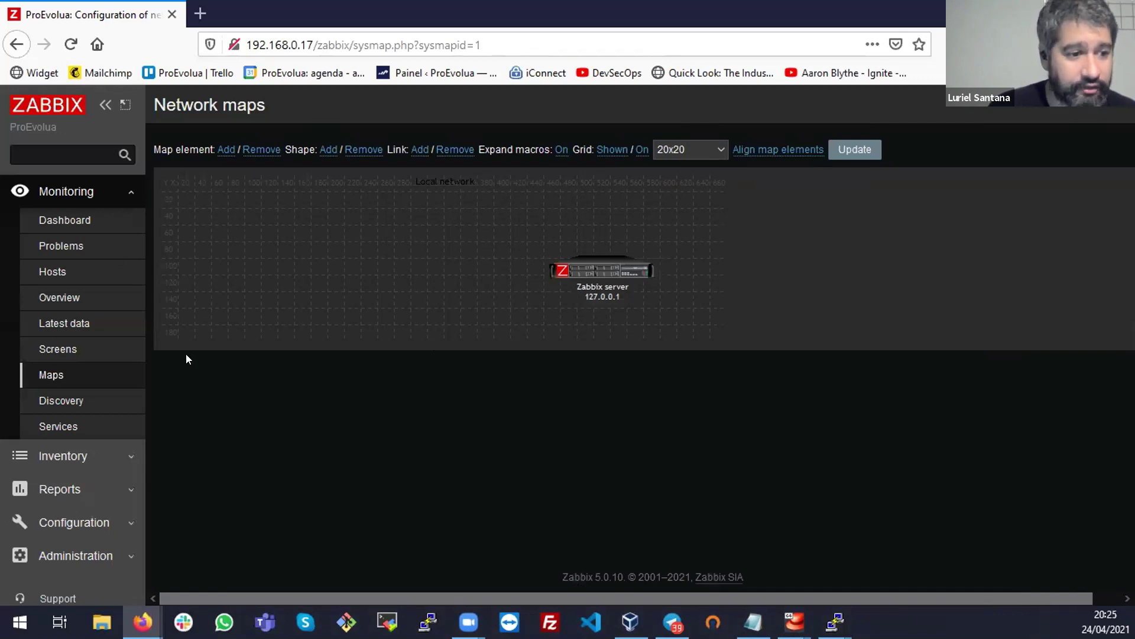
Check Monitoring > Discovery, which shows no discovery rules, then open Monitoring > Hosts
{"action": "left_click", "coordinate": [88, 401]}
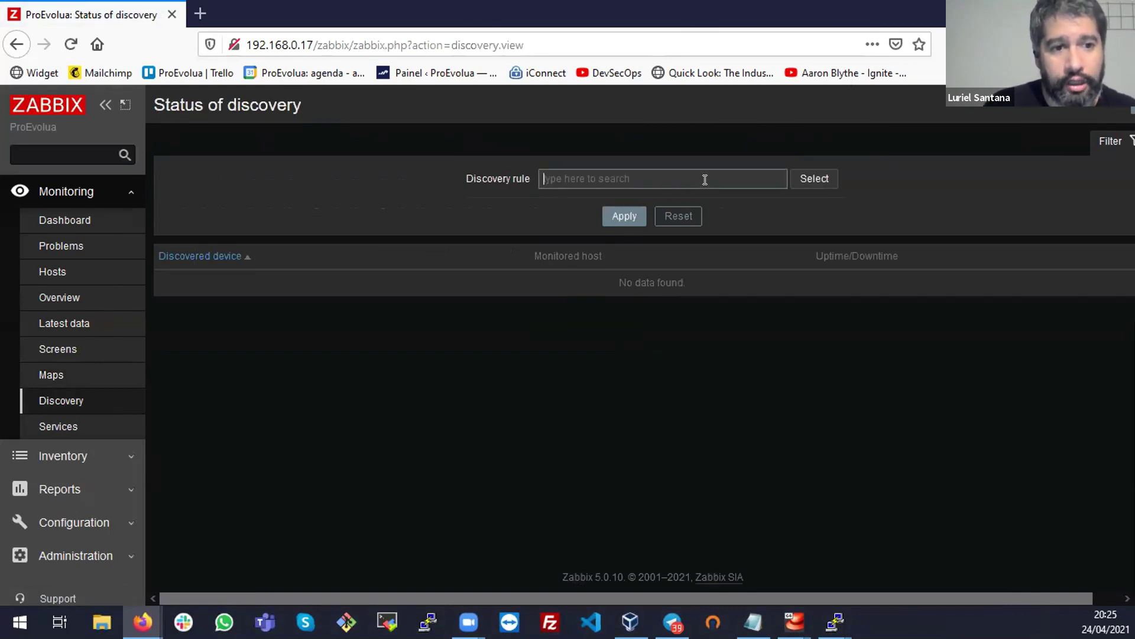
{"action": "left_click", "coordinate": [805, 178]}
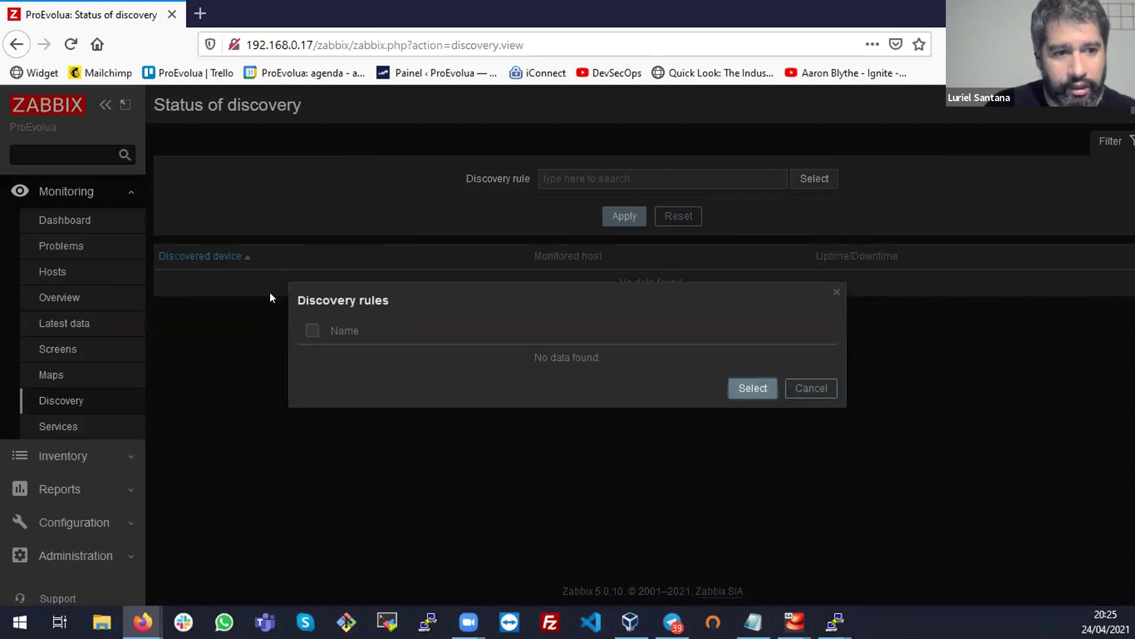
{"action": "key", "text": "Escape"}
{"action": "left_click", "coordinate": [642, 216]}
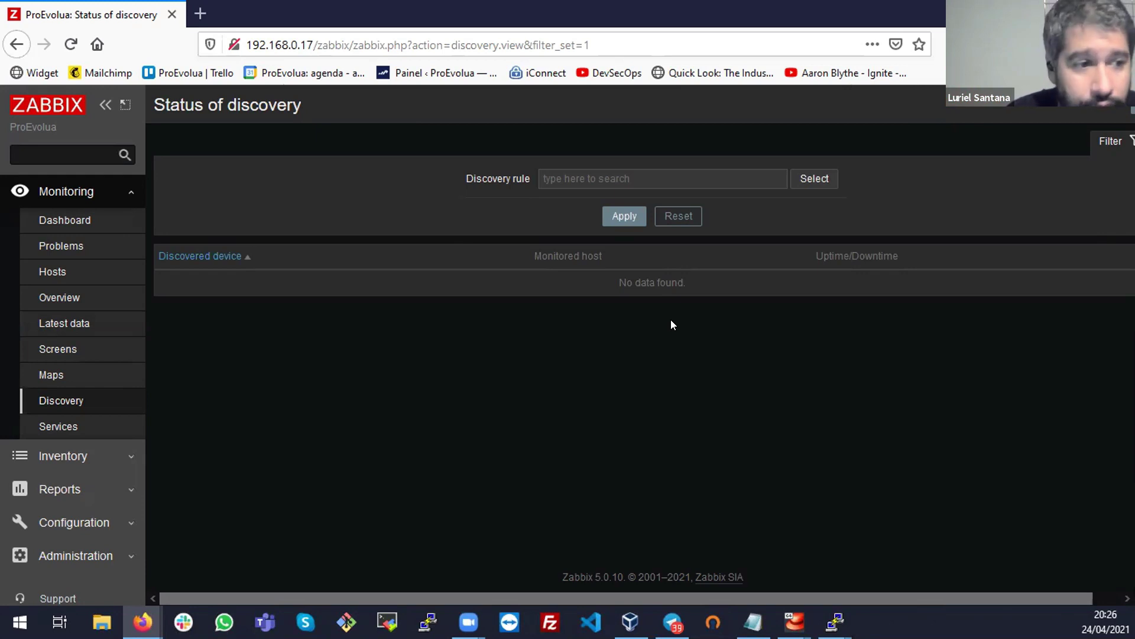
{"action": "left_click", "coordinate": [46, 278]}
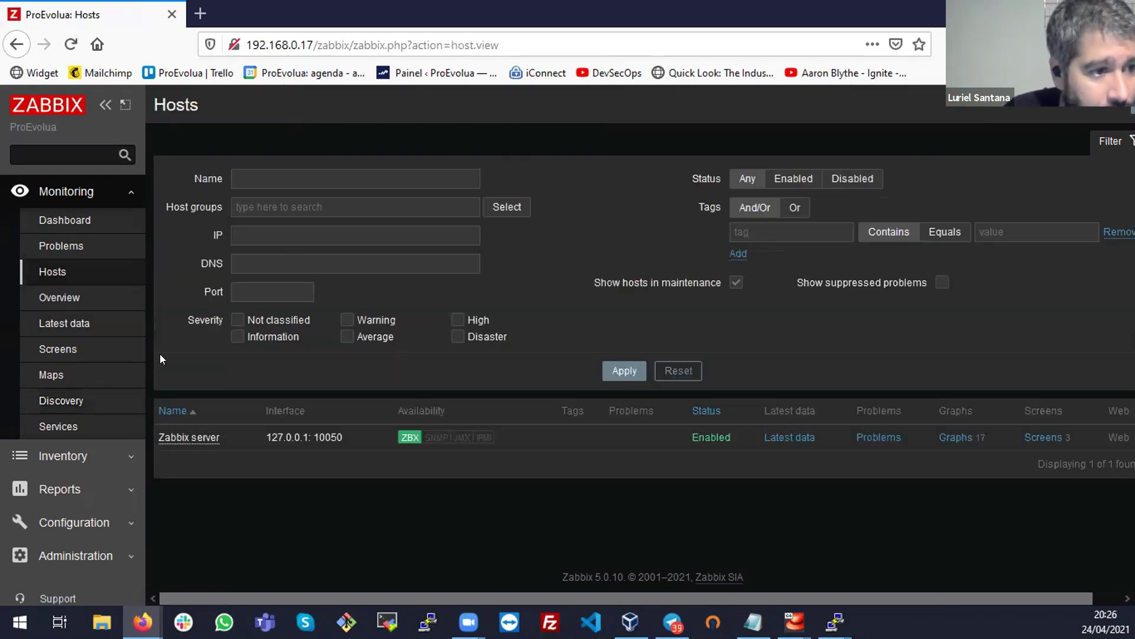
{"action": "scroll", "coordinate": [83, 378], "scroll_direction": "down", "scroll_amount": 3}
Start a new host named Ubuntu and assign it to the Linux servers group
{"action": "left_click", "coordinate": [87, 373]}
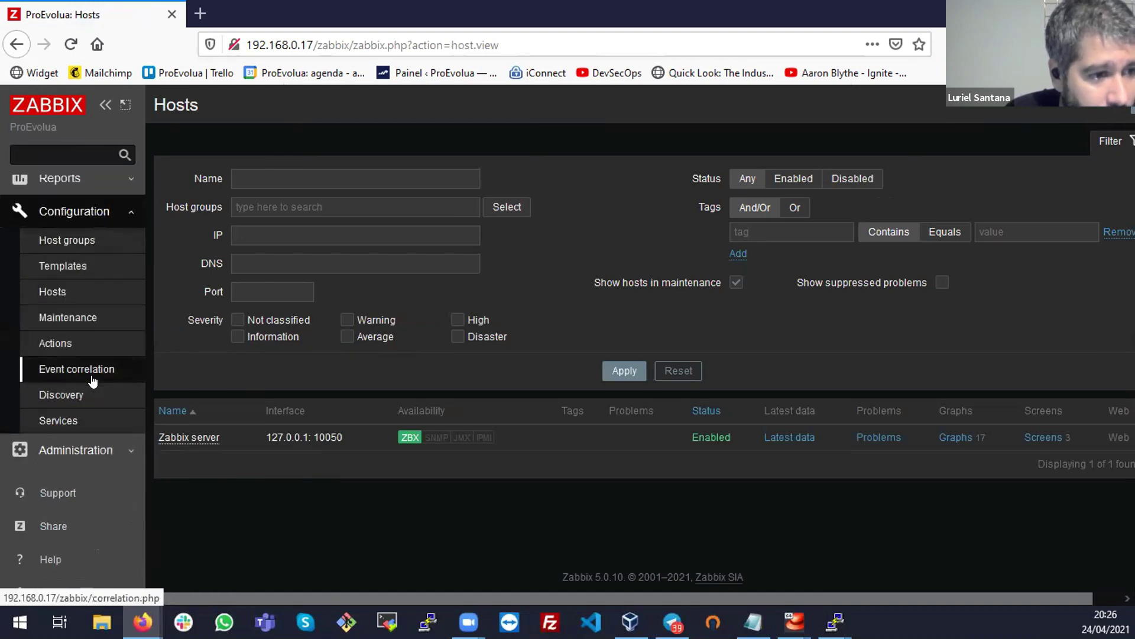
{"action": "left_click", "coordinate": [59, 295]}
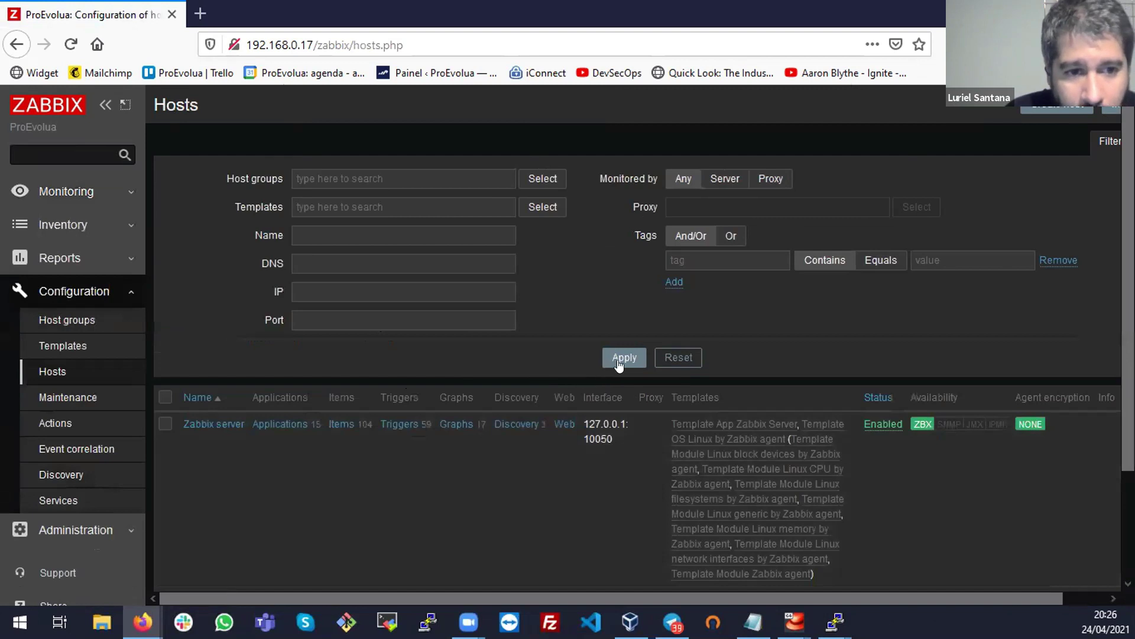
{"action": "left_click", "coordinate": [1055, 109]}
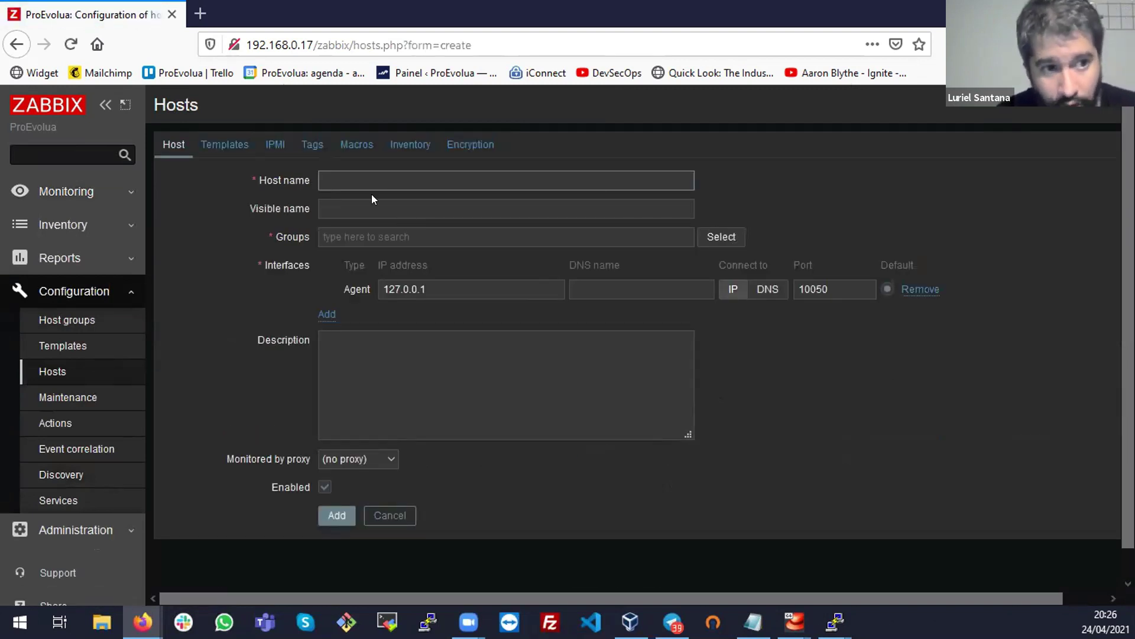
{"action": "type", "text": "UBUNTU"}
{"action": "key", "text": "BackSpace"}
{"action": "key", "text": "BackSpace"}
{"action": "key", "text": "BackSpace"}
{"action": "key", "text": "BackSpace"}
{"action": "key", "text": "BackSpace"}
{"action": "type", "text": "buntu"}
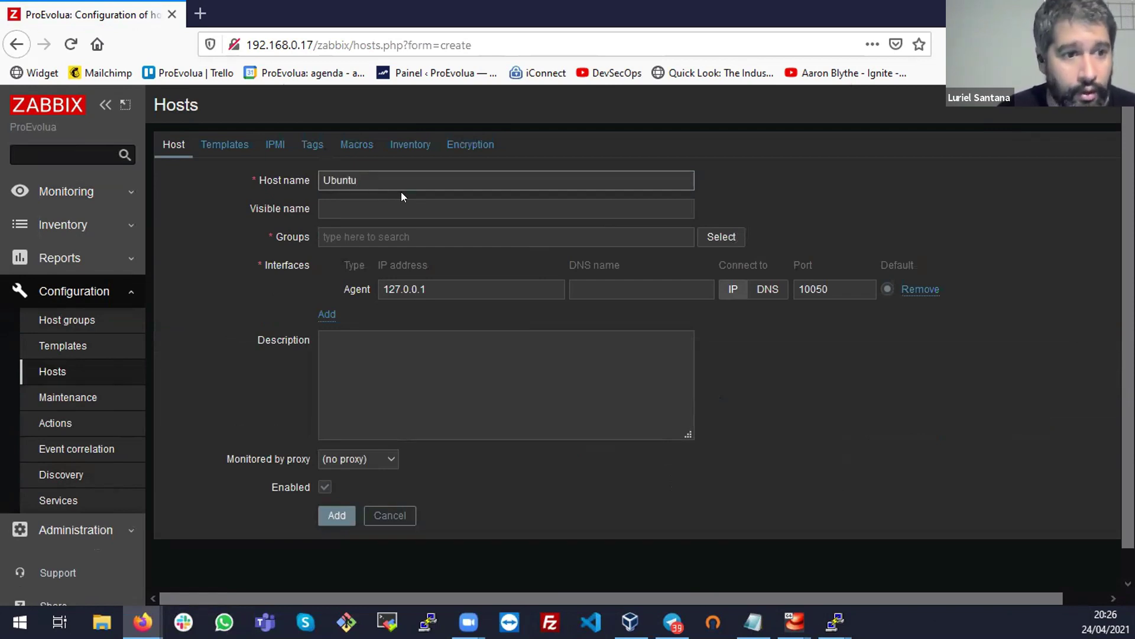
{"action": "key", "text": "Tab"}
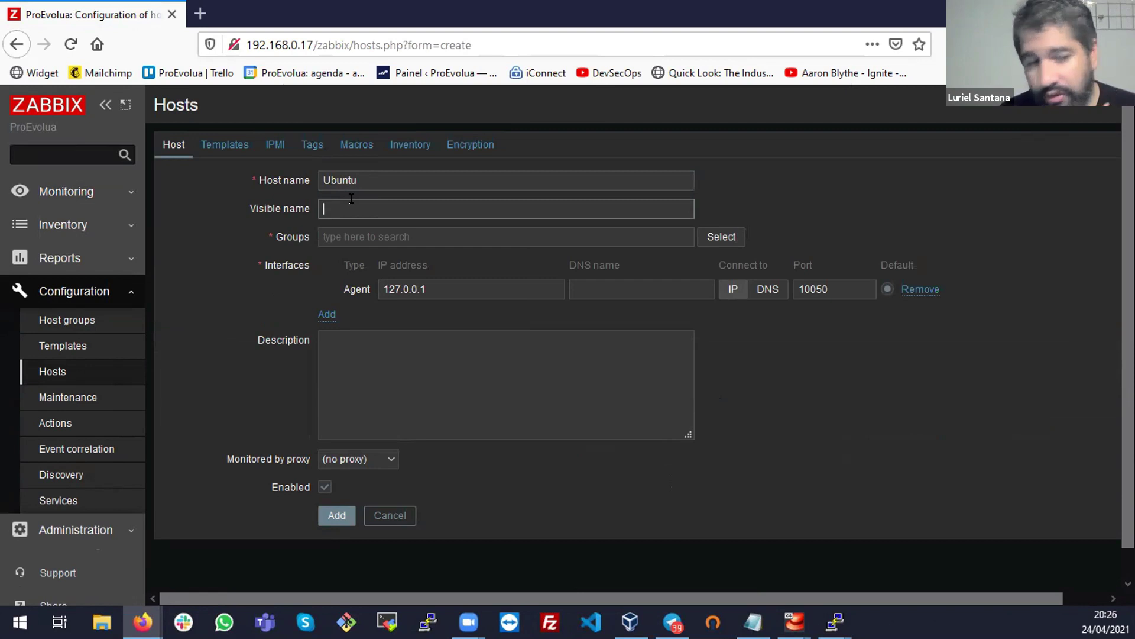
{"action": "left_click", "coordinate": [718, 237]}
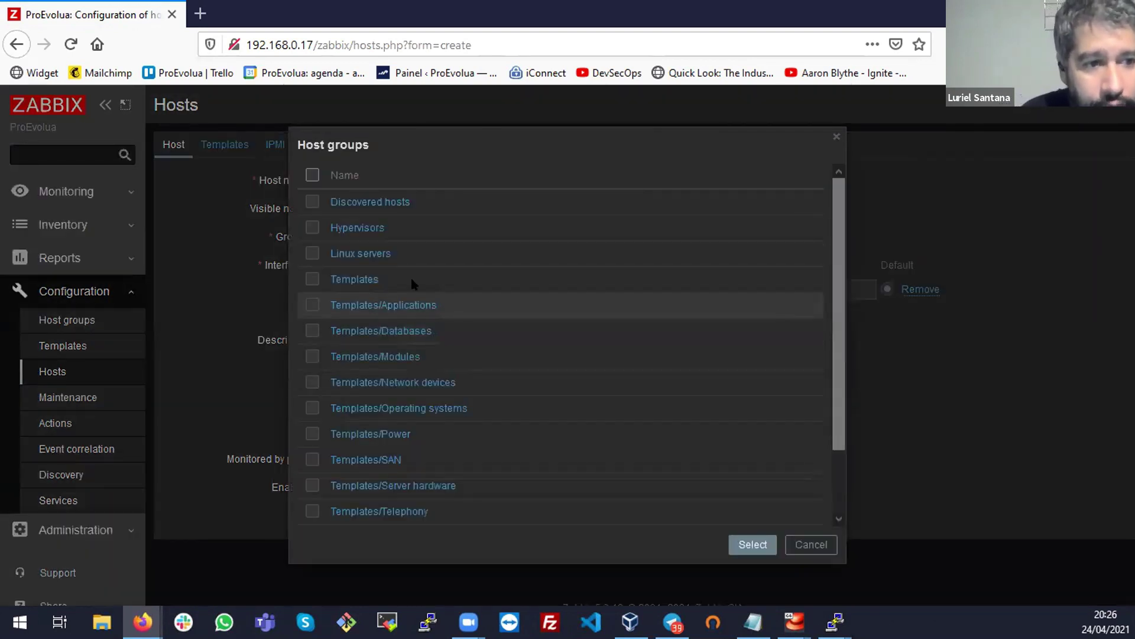
{"action": "left_click", "coordinate": [312, 254]}
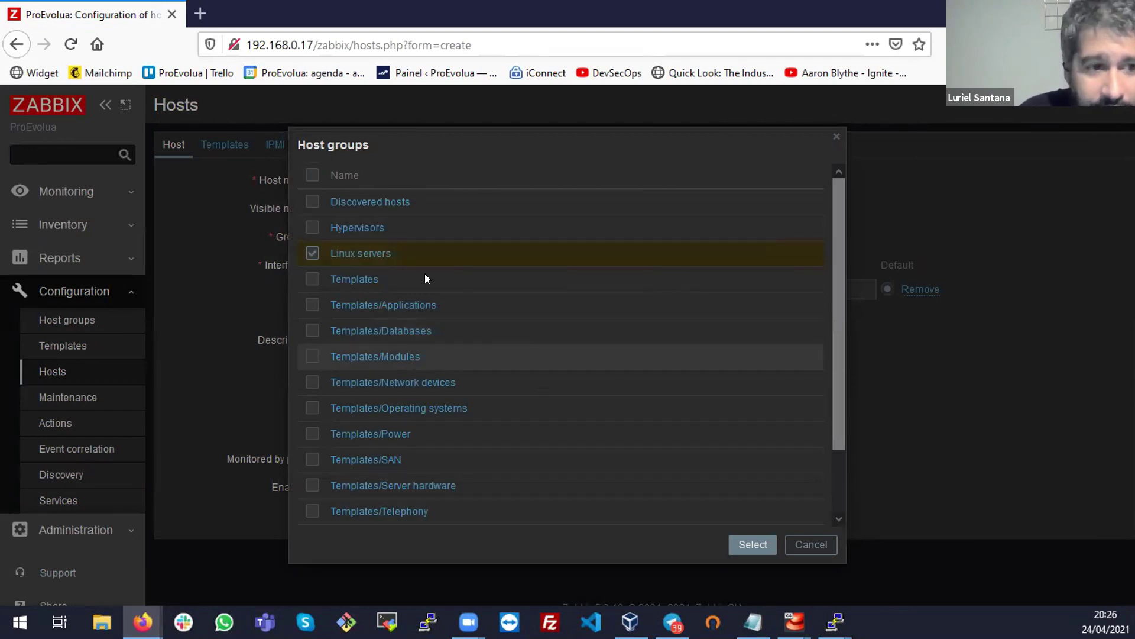
{"action": "left_click", "coordinate": [747, 545]}
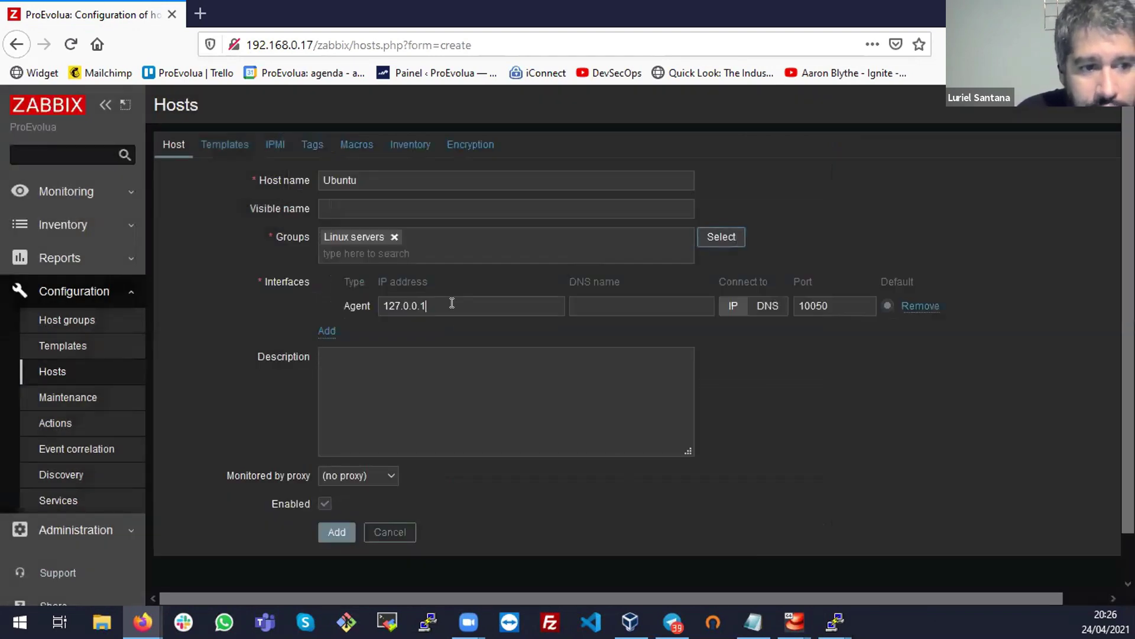
Set the agent interface to IP 192.168.0.16 port 10050 and add the host
{"action": "left_click", "coordinate": [453, 304]}
{"action": "key", "text": "ctrl+a"}
{"action": "type", "text": "192.168."}
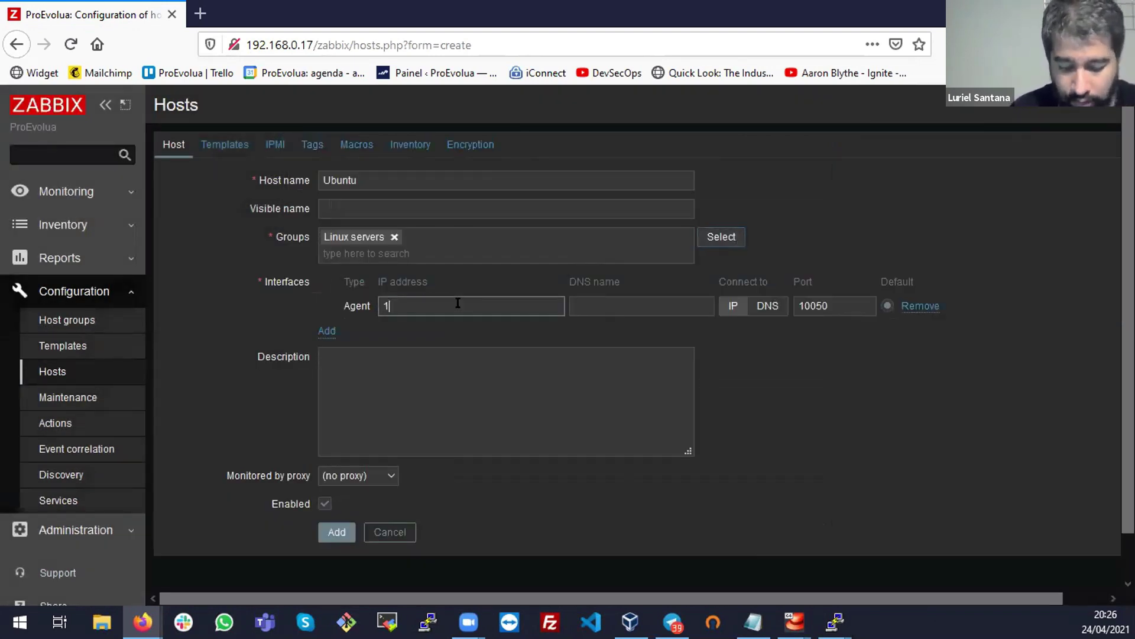
{"action": "type", "text": "0.16"}
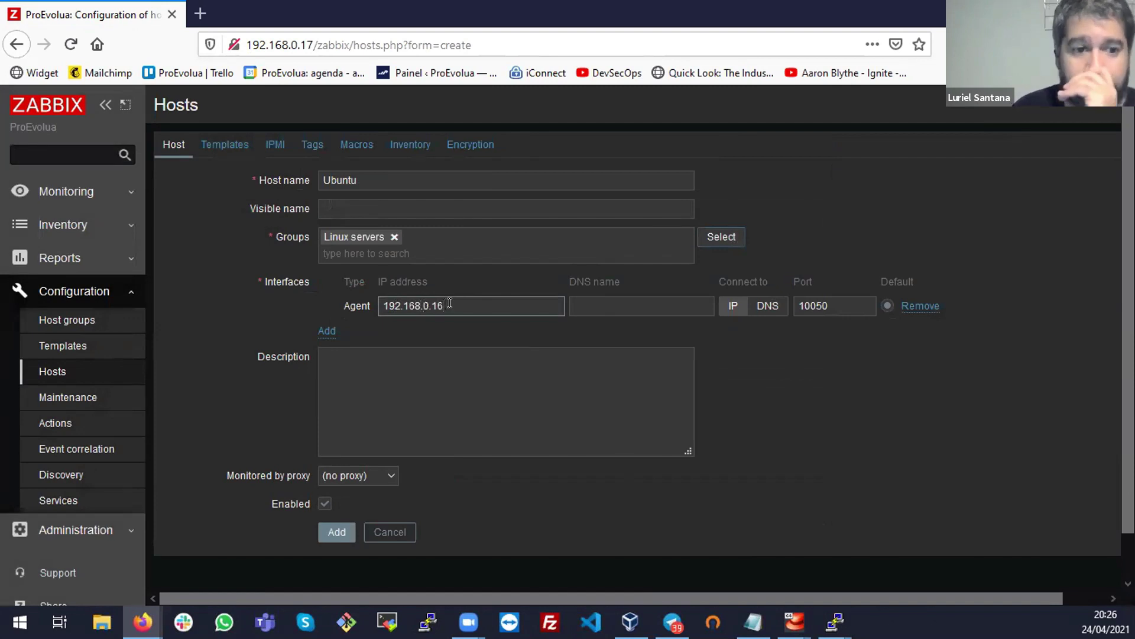
{"action": "left_click", "coordinate": [795, 293]}
{"action": "double_click", "coordinate": [818, 306]}
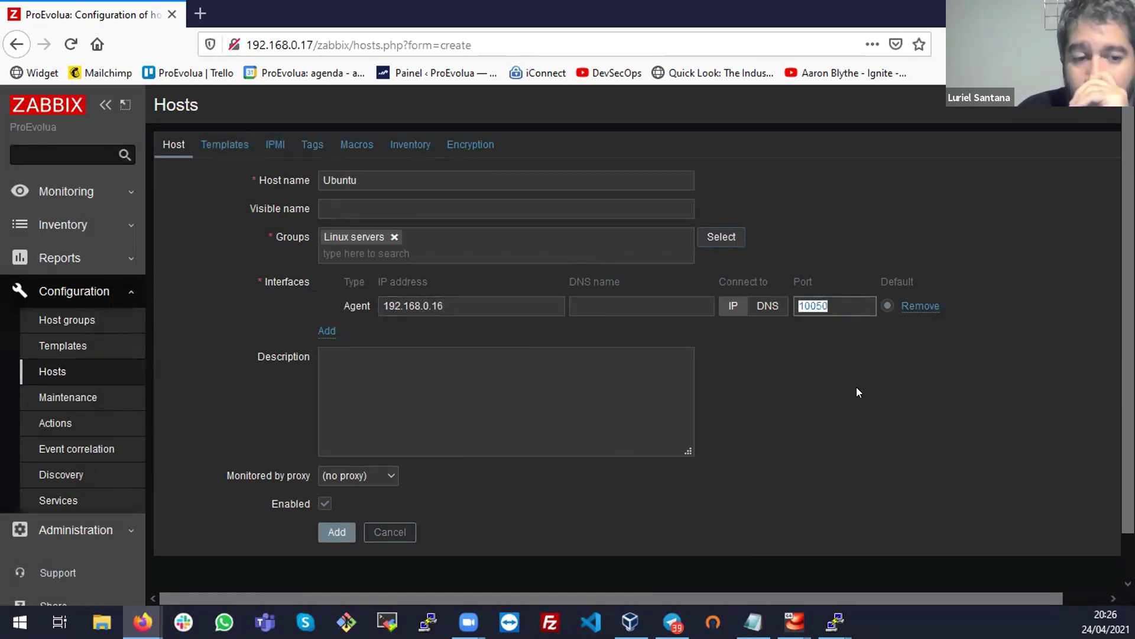
{"action": "left_click", "coordinate": [724, 299]}
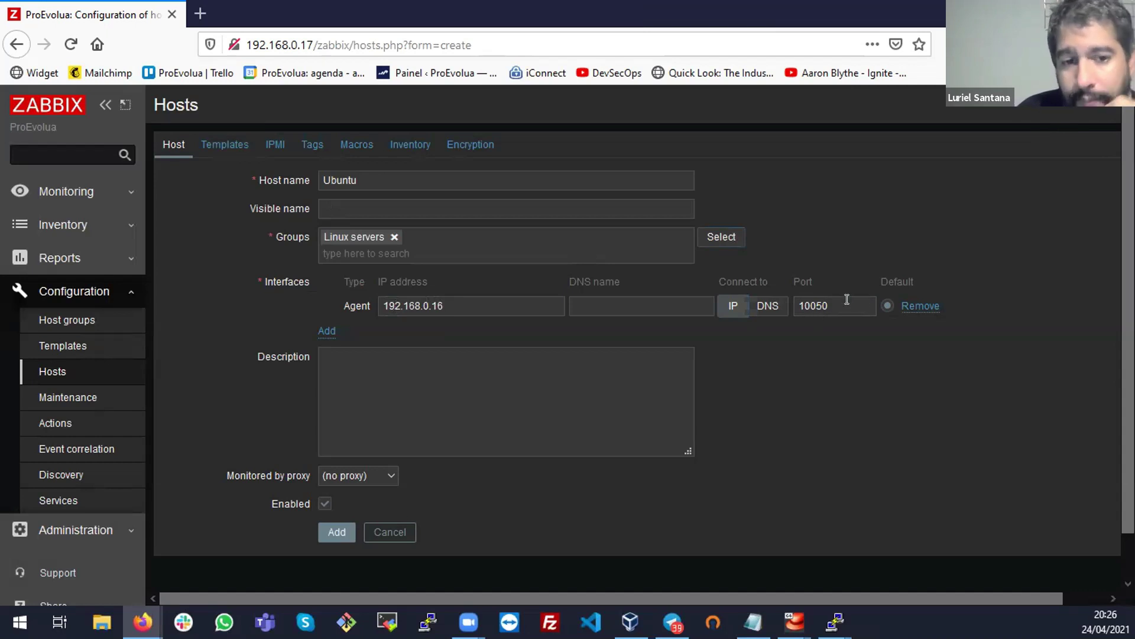
{"action": "scroll", "coordinate": [858, 352], "scroll_direction": "down", "scroll_amount": 1}
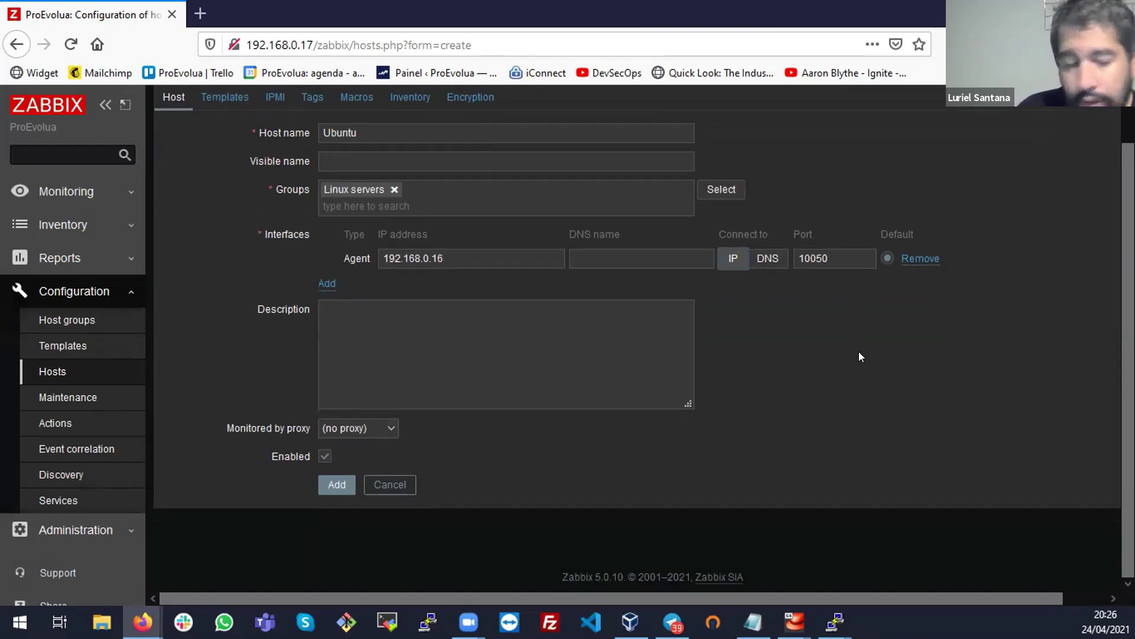
{"action": "left_click", "coordinate": [336, 483]}
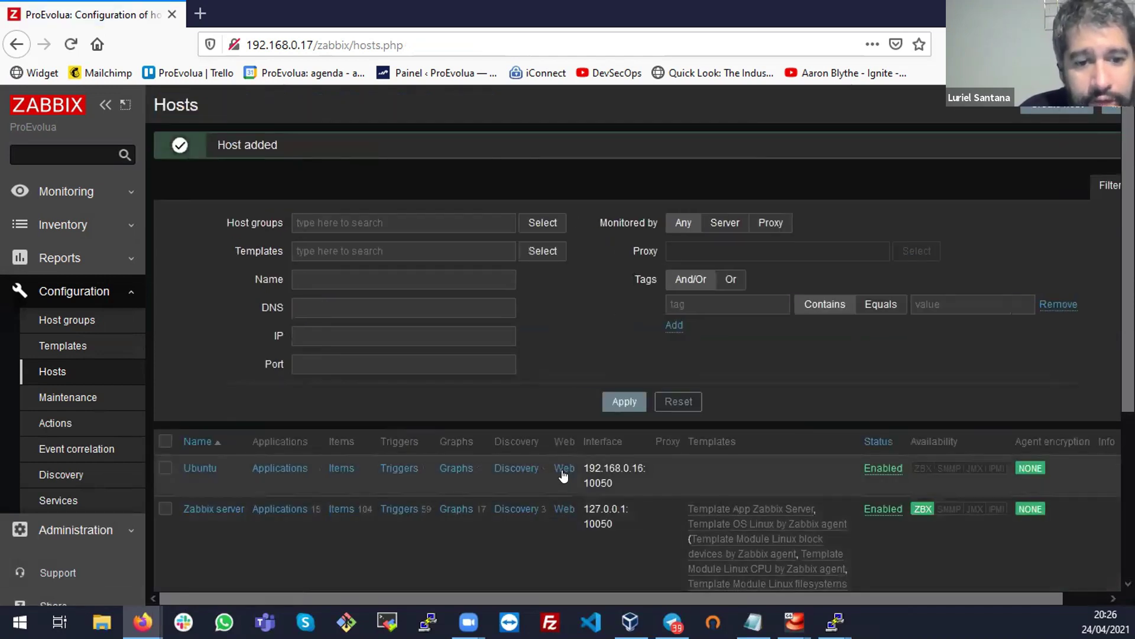
Open the Ubuntu host's settings, then view the Monitoring > Hosts overview
{"action": "scroll", "coordinate": [562, 468], "scroll_direction": "down", "scroll_amount": 3}
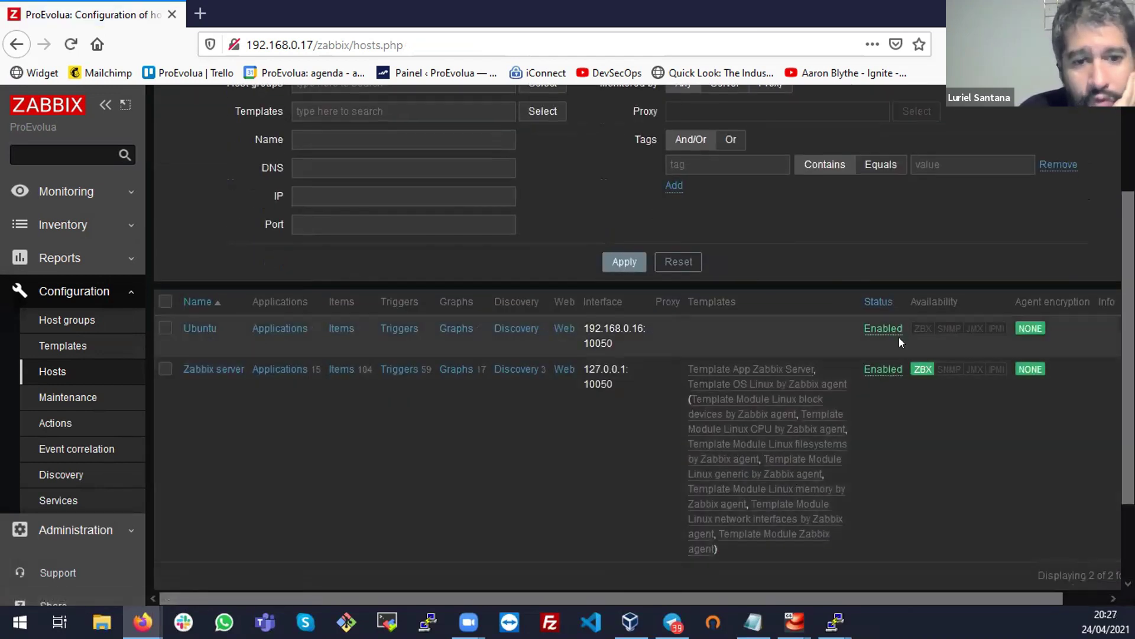
{"action": "left_click", "coordinate": [204, 329]}
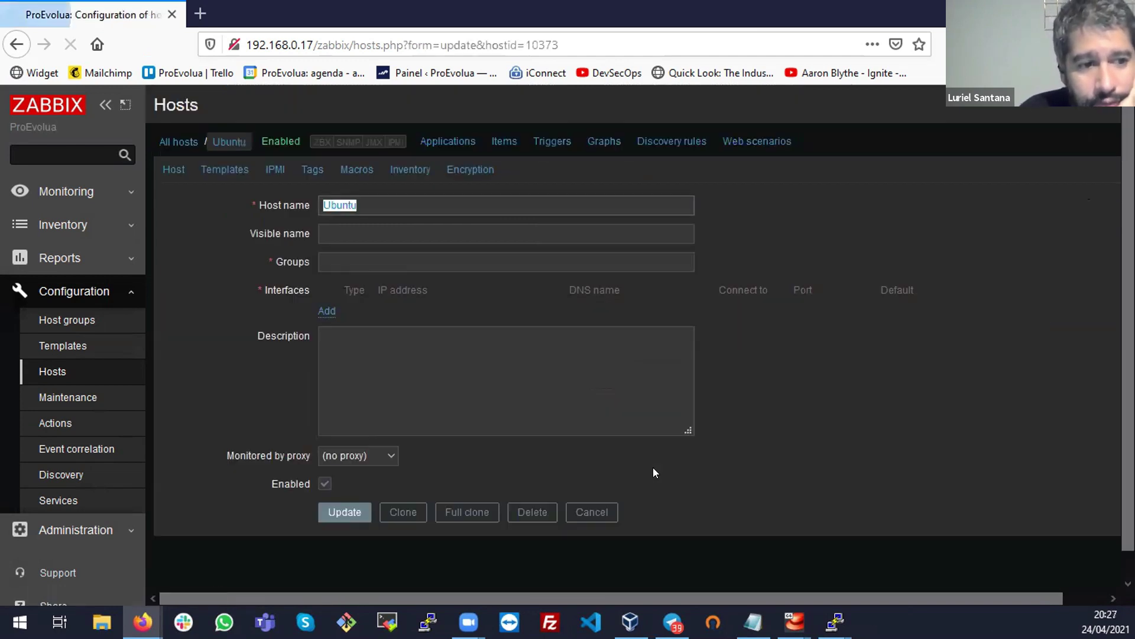
{"action": "left_click", "coordinate": [65, 191]}
{"action": "left_click", "coordinate": [52, 270]}
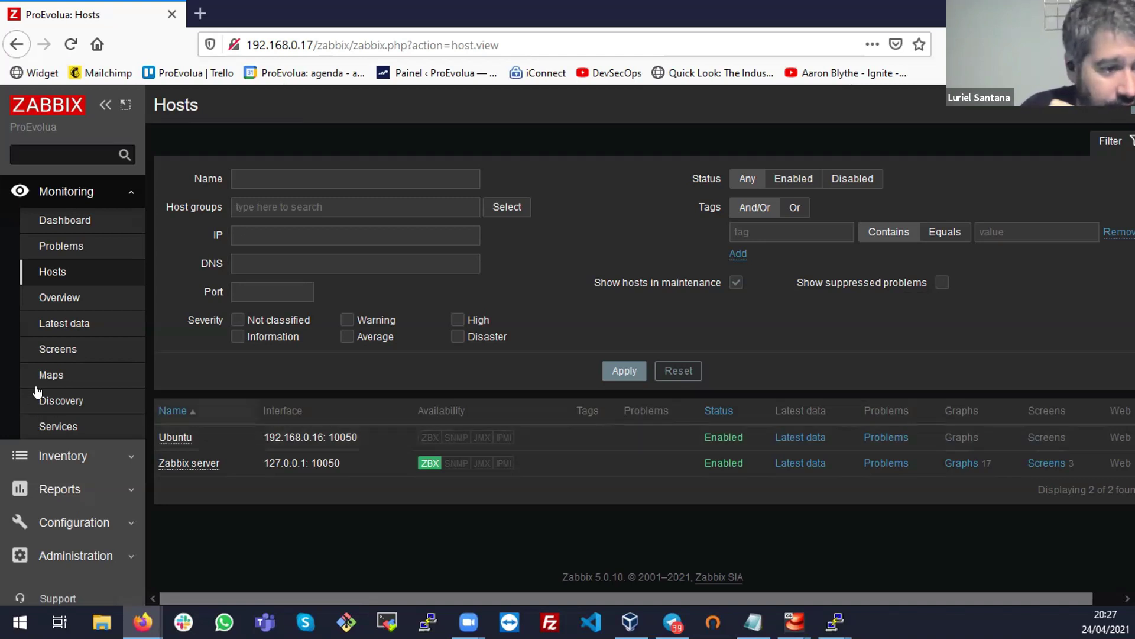
Navigate through the sidebar to Configuration > Discovery to list the discovery rules
{"action": "scroll", "coordinate": [36, 408], "scroll_direction": "down", "scroll_amount": 5}
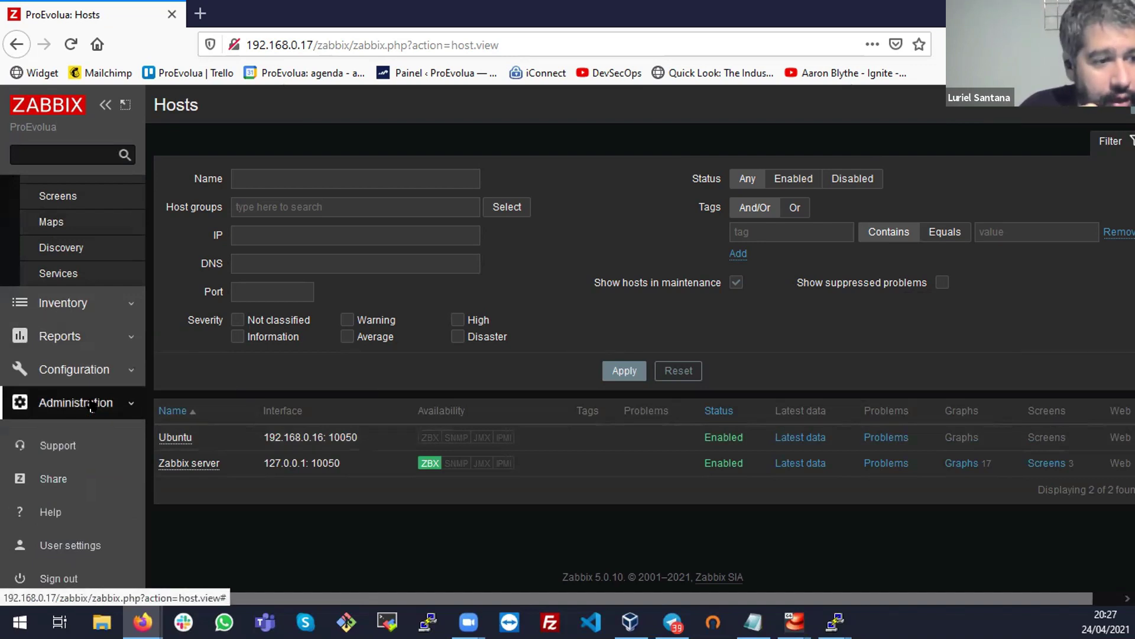
{"action": "scroll", "coordinate": [99, 381], "scroll_direction": "up", "scroll_amount": 3}
{"action": "scroll", "coordinate": [104, 356], "scroll_direction": "down", "scroll_amount": 3}
{"action": "left_click", "coordinate": [105, 355]}
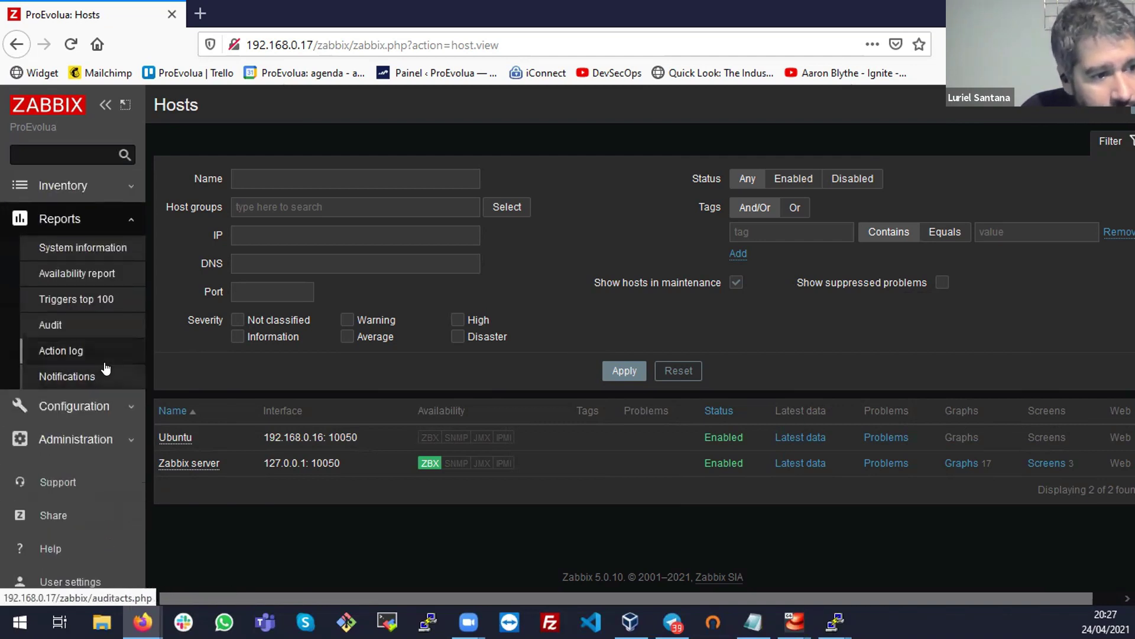
{"action": "left_click", "coordinate": [76, 373]}
{"action": "left_click", "coordinate": [72, 399]}
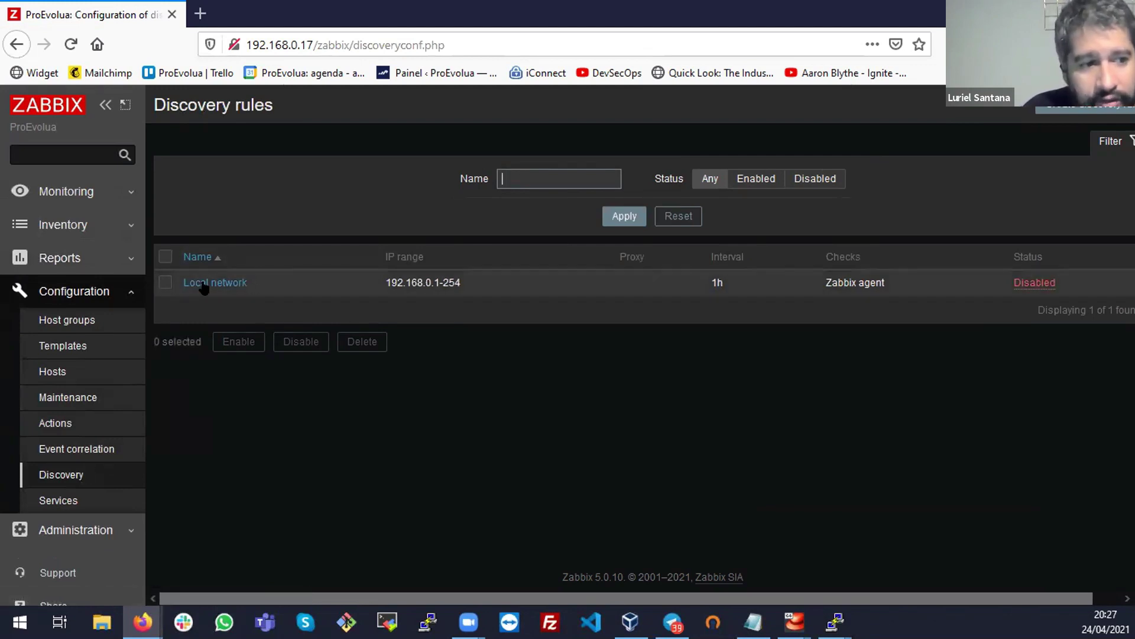
Enable the Local network discovery rule and confirm
{"action": "left_click", "coordinate": [166, 282]}
{"action": "left_click", "coordinate": [239, 341]}
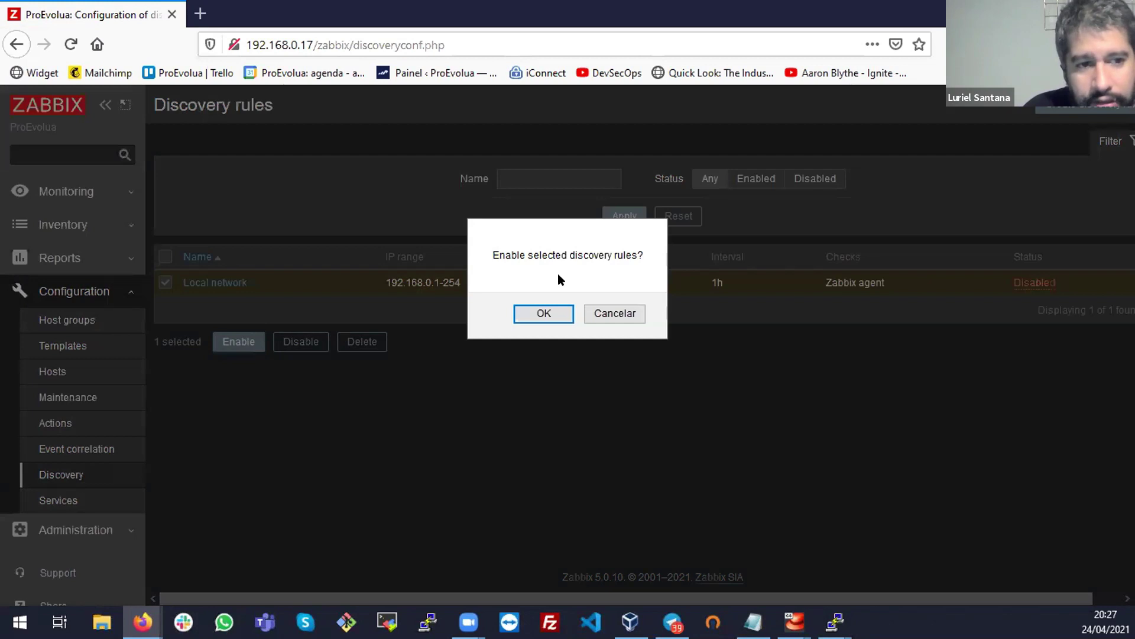
{"action": "left_click", "coordinate": [541, 312]}
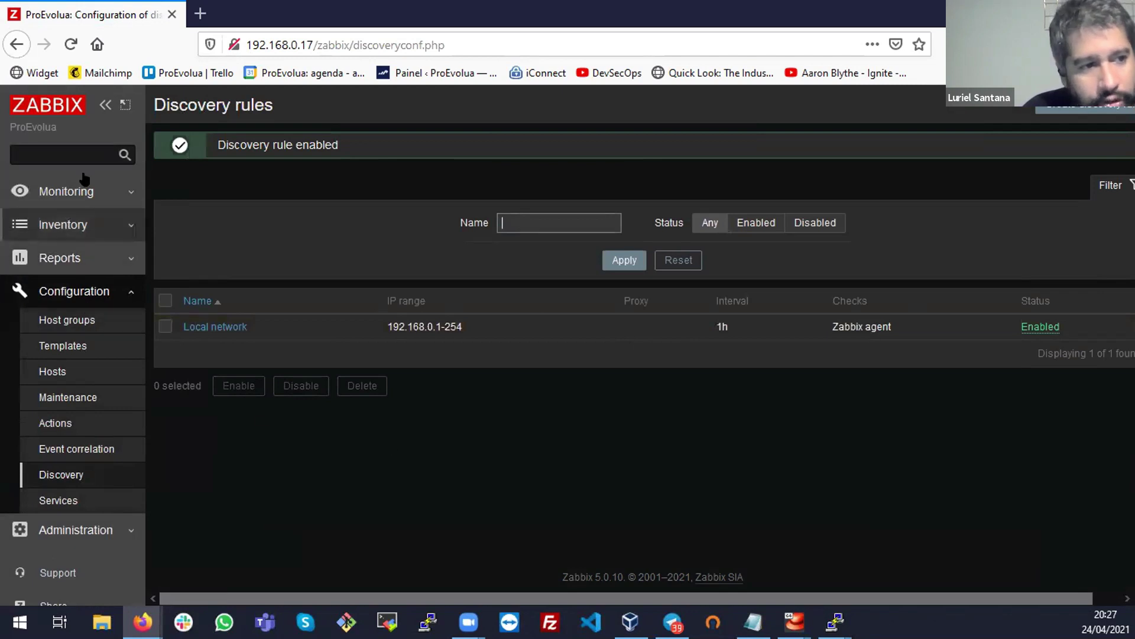
Check Monitoring > Discovery status, then return to the Configuration > Discovery rules list
{"action": "left_click", "coordinate": [107, 191]}
{"action": "left_click", "coordinate": [52, 402]}
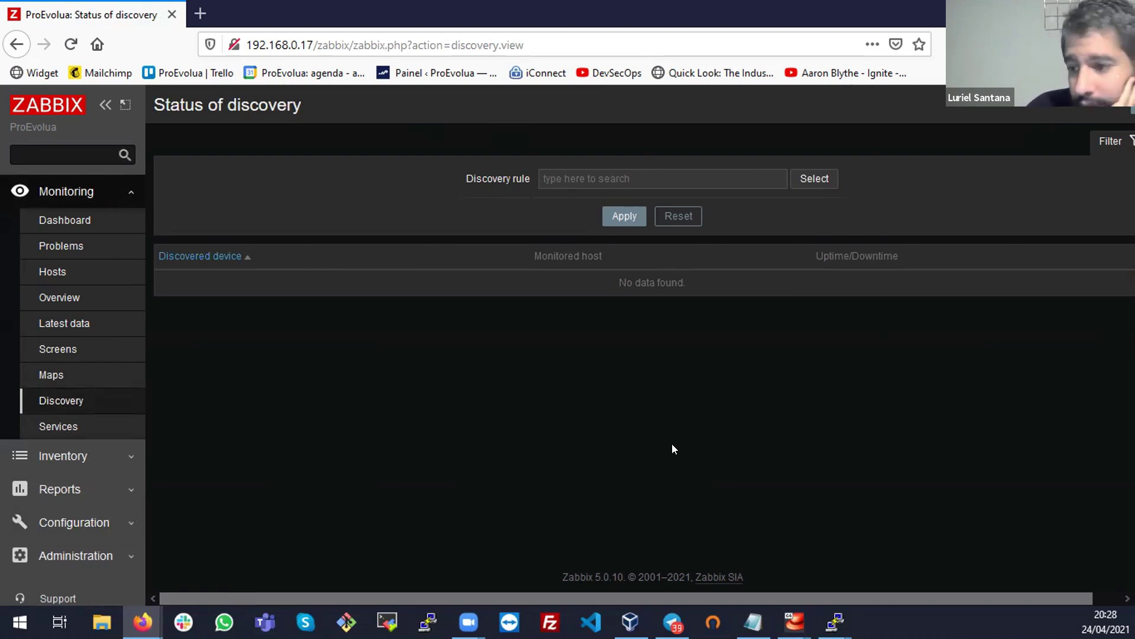
{"action": "scroll", "coordinate": [126, 428], "scroll_direction": "down", "scroll_amount": 3}
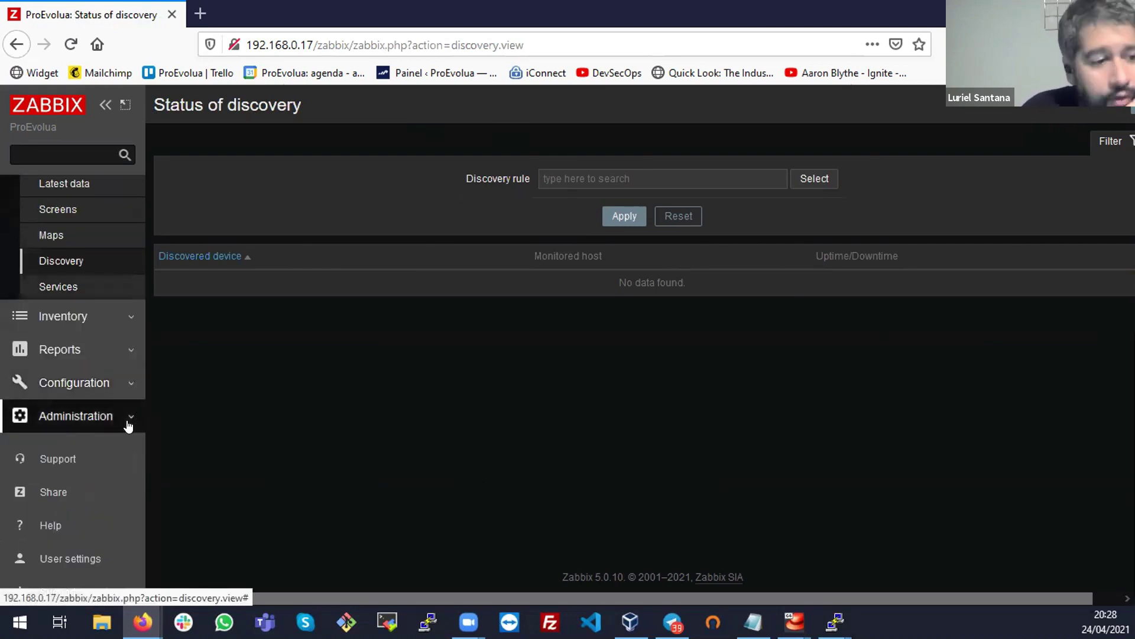
{"action": "left_click", "coordinate": [91, 397]}
{"action": "left_click", "coordinate": [66, 398]}
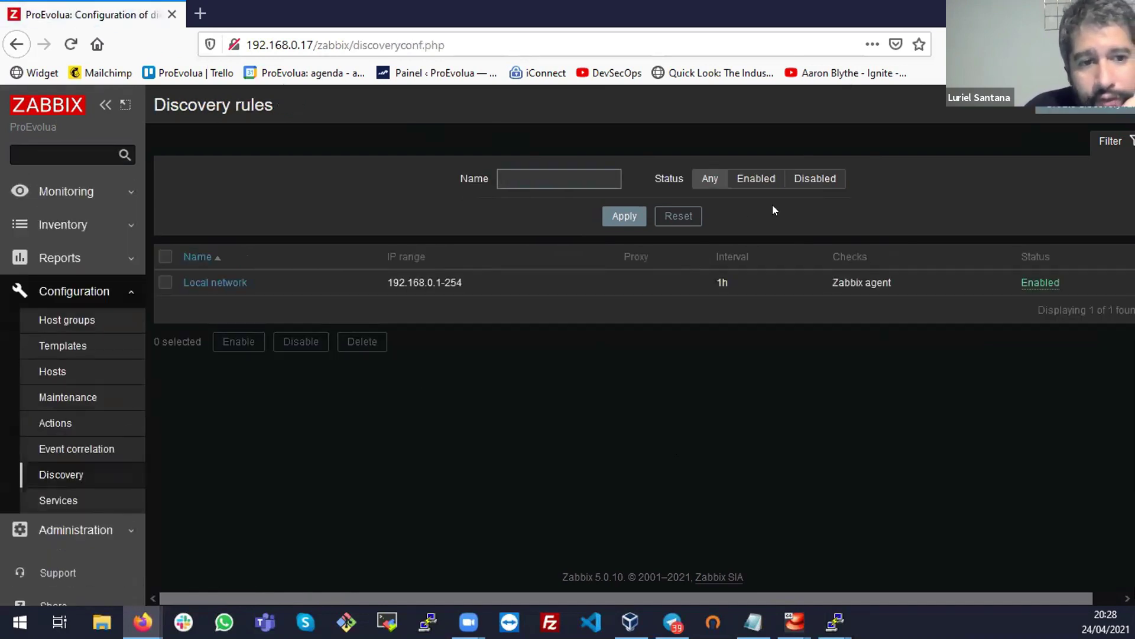
Fill in a new discovery rule 'Ciscoc' for 192.168.1.1-254, using IP address as host and visible names
{"action": "left_click", "coordinate": [641, 216]}
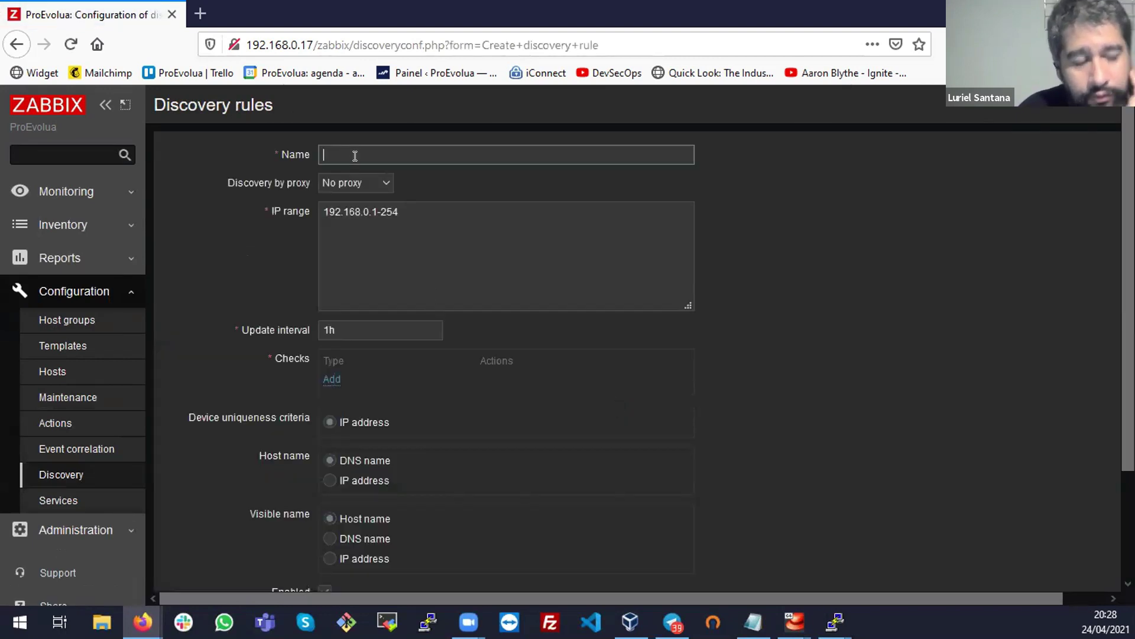
{"action": "left_click", "coordinate": [355, 156]}
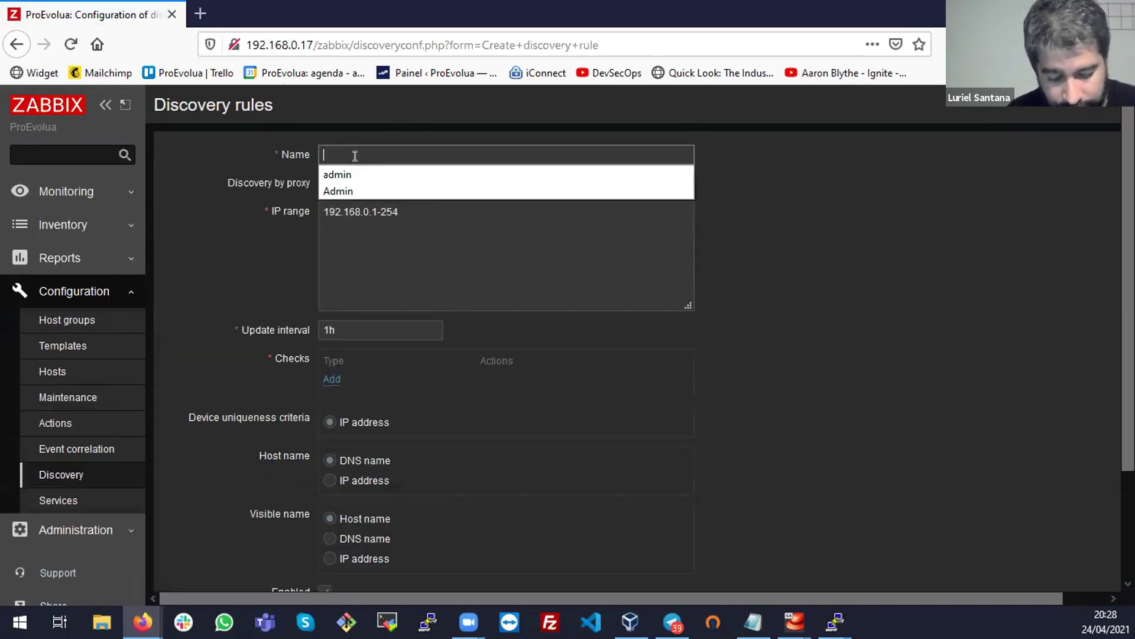
{"action": "type", "text": "Ciscoc"}
{"action": "left_click", "coordinate": [364, 209]}
{"action": "key", "text": "Delete"}
{"action": "type", "text": "1"}
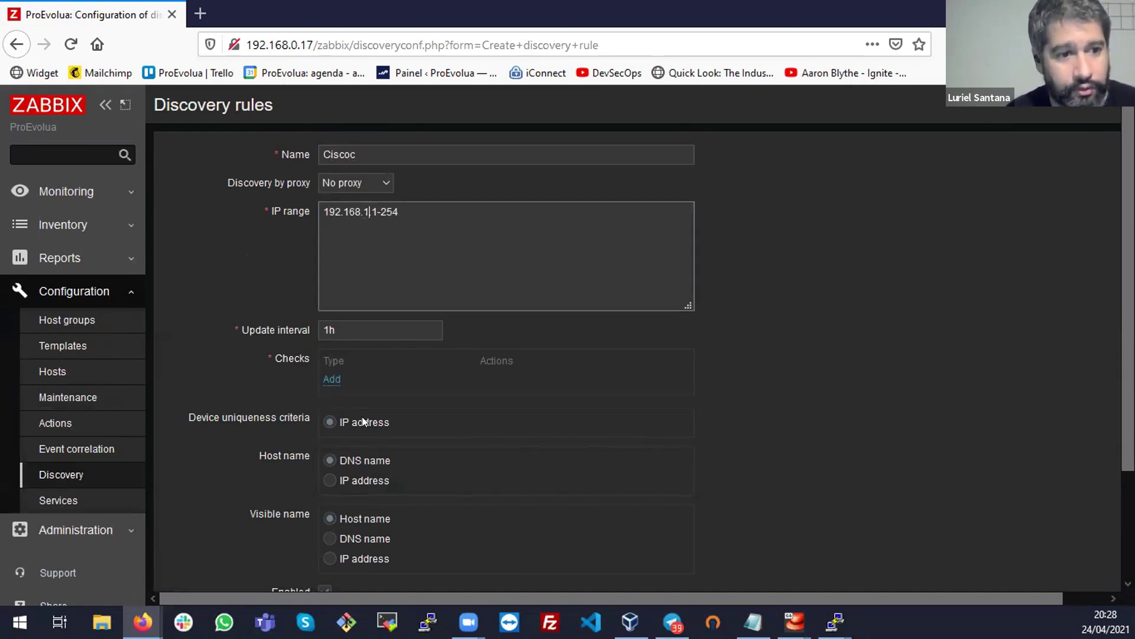
{"action": "scroll", "coordinate": [401, 338], "scroll_direction": "down", "scroll_amount": 3}
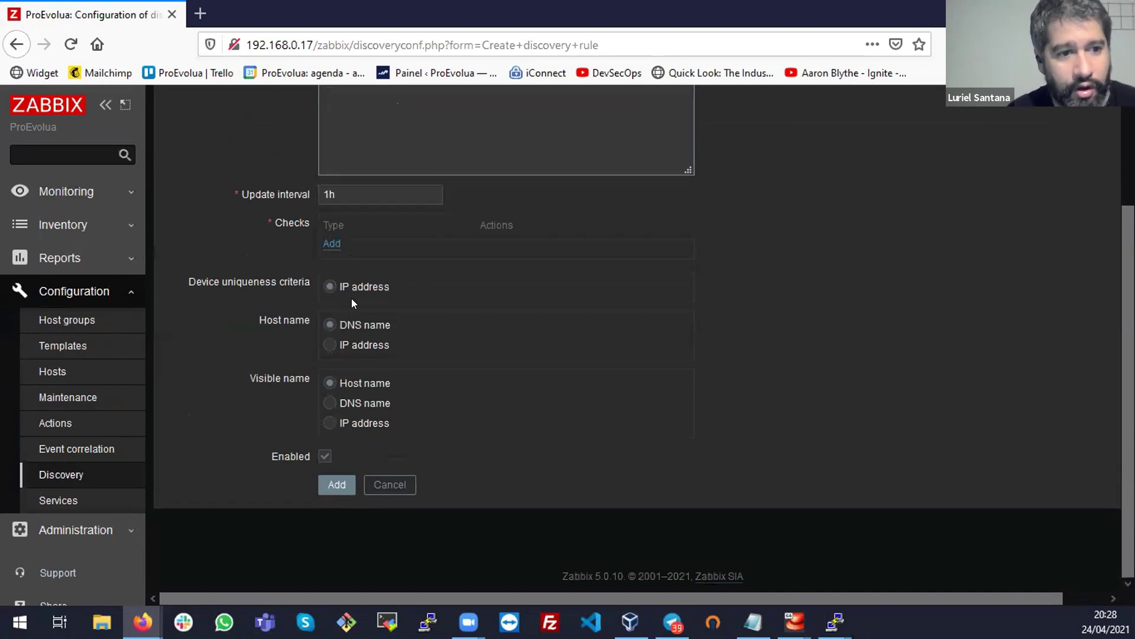
{"action": "left_click", "coordinate": [344, 346]}
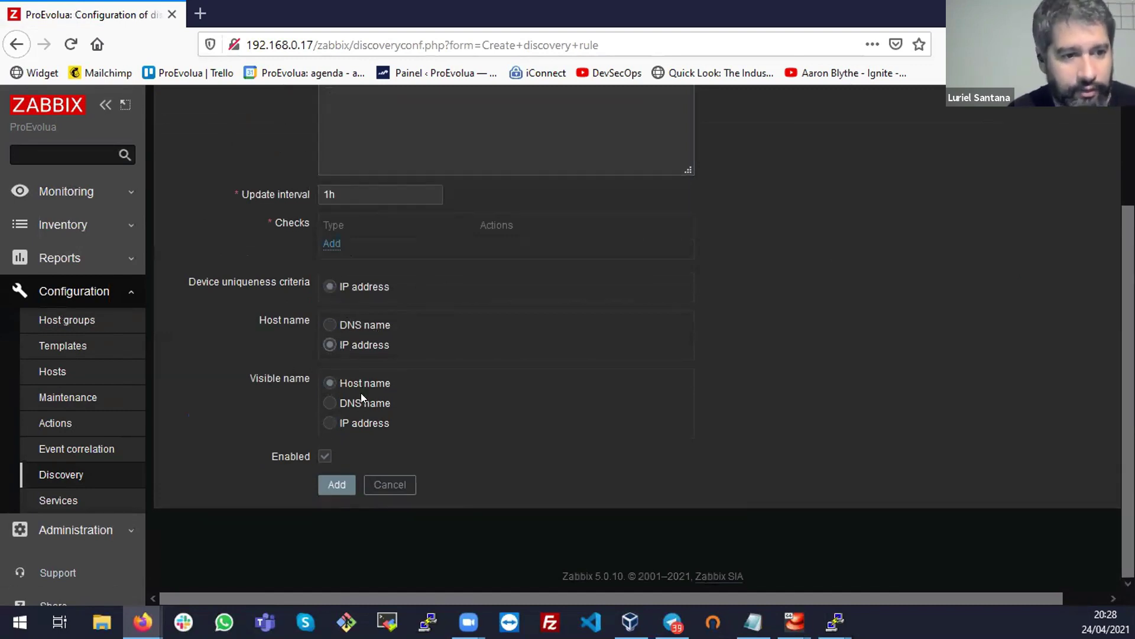
{"action": "left_click", "coordinate": [336, 421]}
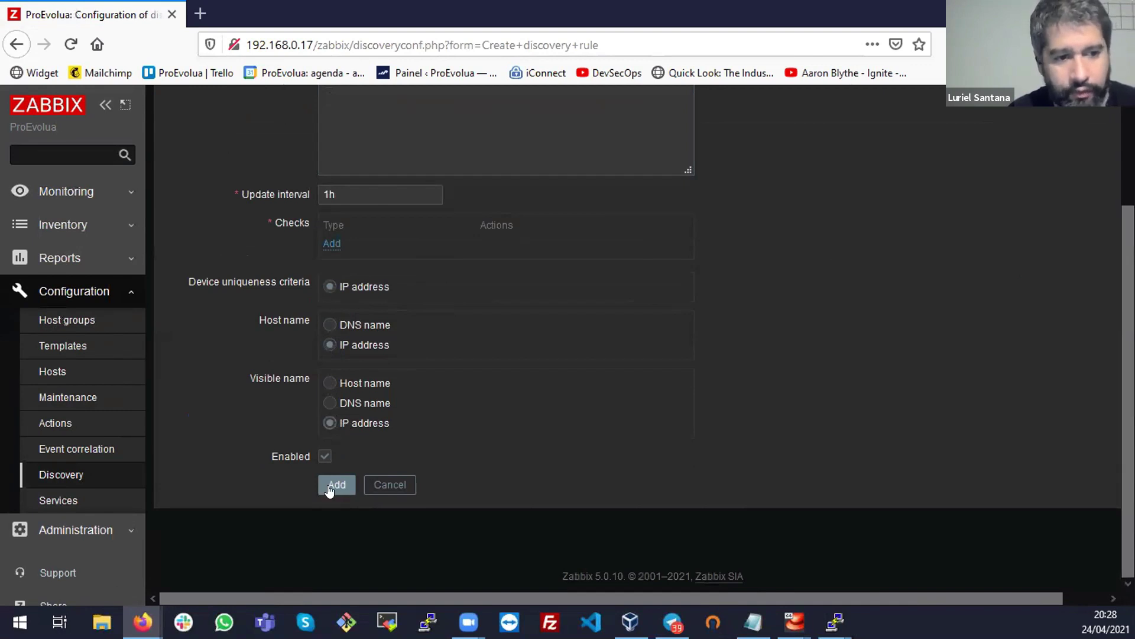
{"action": "left_click", "coordinate": [334, 485]}
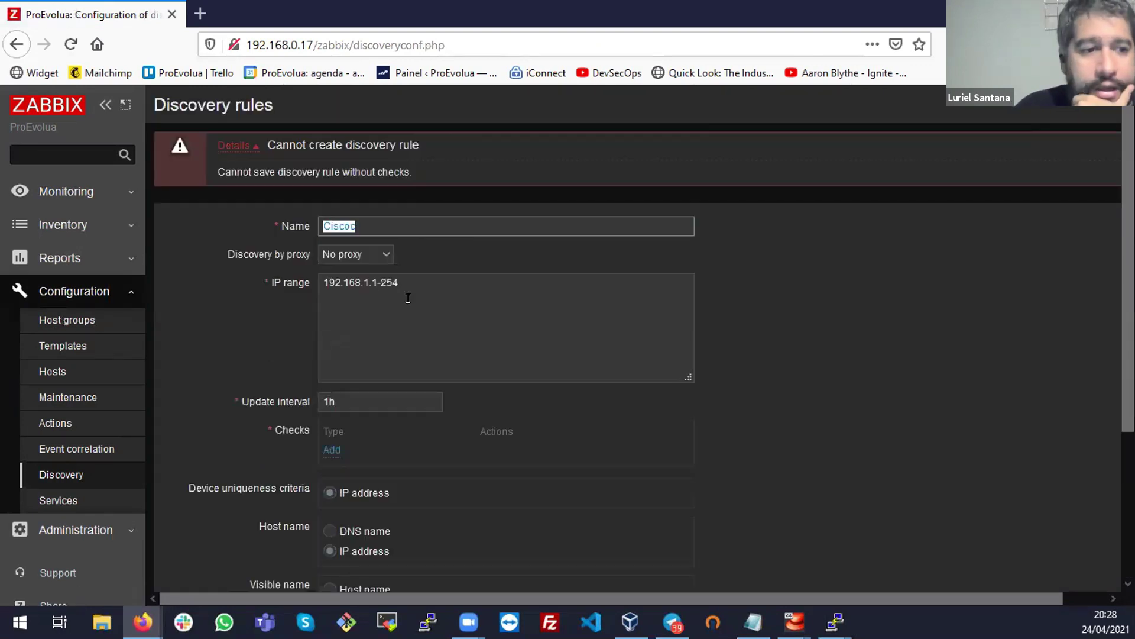
Correct the rule name to 'Cisco' and start adding a discovery check
{"action": "left_click", "coordinate": [409, 220]}
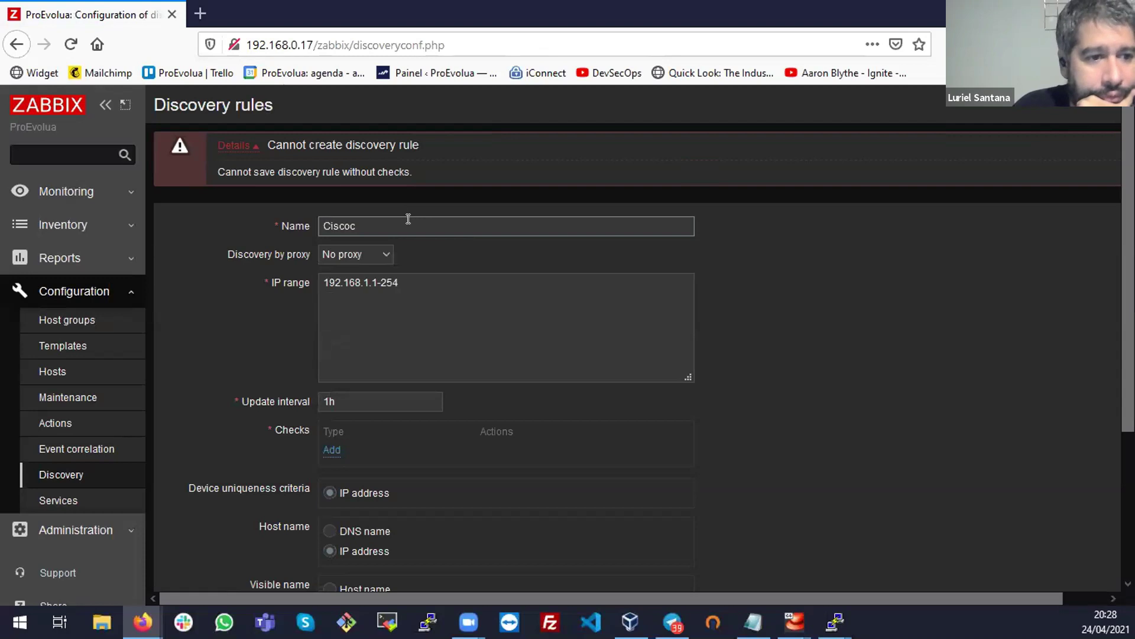
{"action": "key", "text": "BackSpace"}
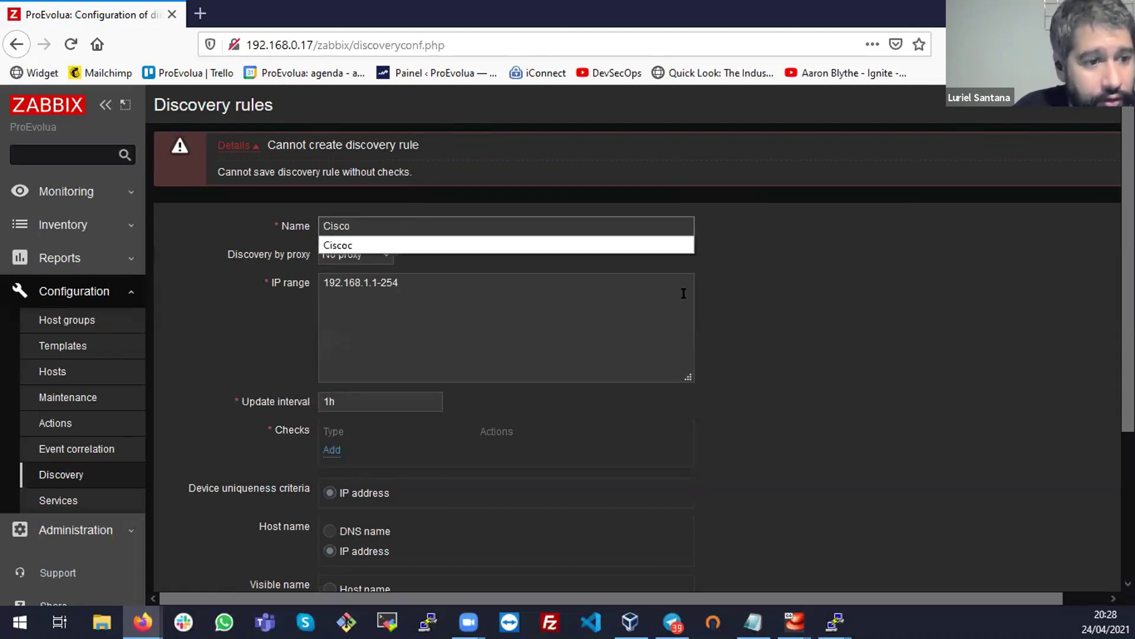
{"action": "left_click", "coordinate": [812, 363]}
{"action": "scroll", "coordinate": [791, 392], "scroll_direction": "down", "scroll_amount": 2}
{"action": "scroll", "coordinate": [791, 393], "scroll_direction": "down", "scroll_amount": 3}
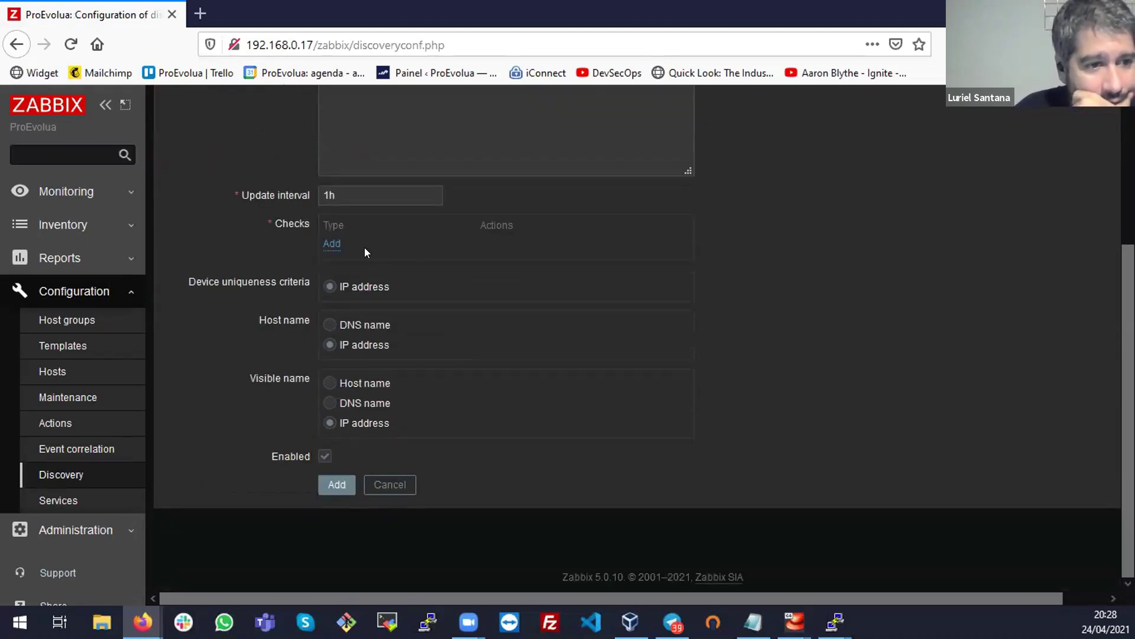
{"action": "left_click", "coordinate": [332, 247]}
Add an SSH check on port 22 to the Cisco discovery rule
{"action": "left_click", "coordinate": [520, 330]}
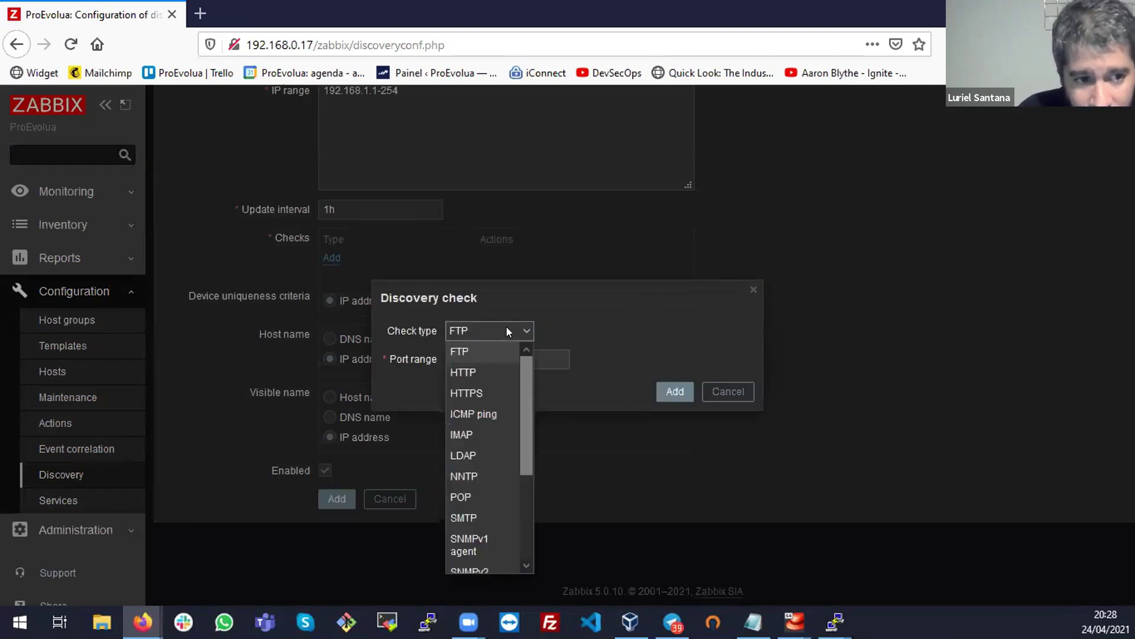
{"action": "left_click_drag", "start_coordinate": [521, 381], "coordinate": [534, 472]}
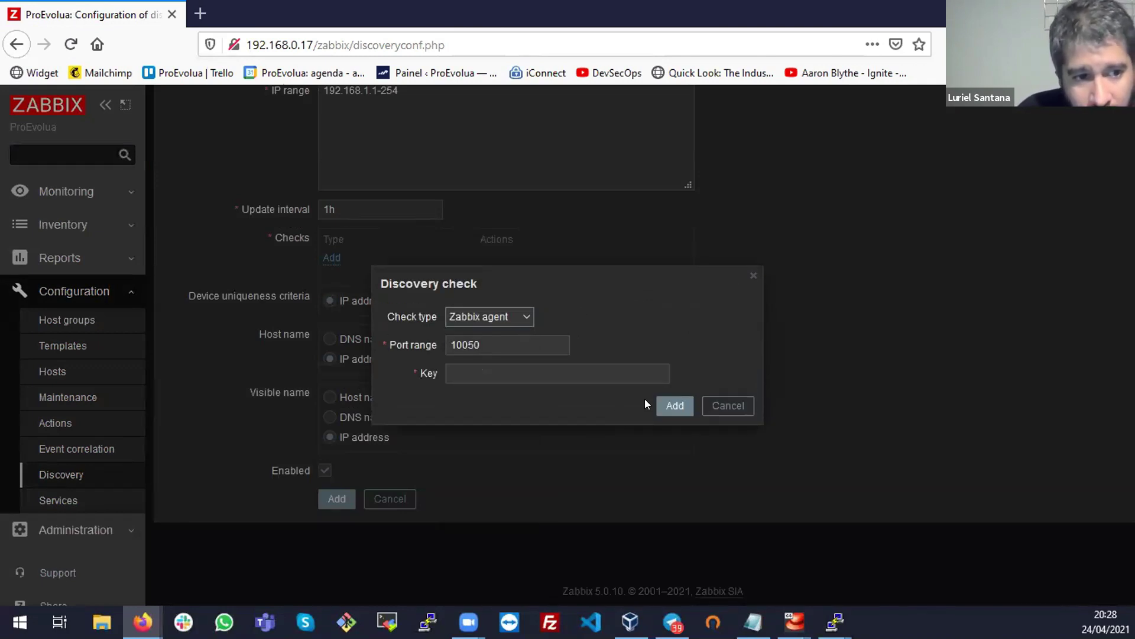
{"action": "left_click", "coordinate": [667, 405]}
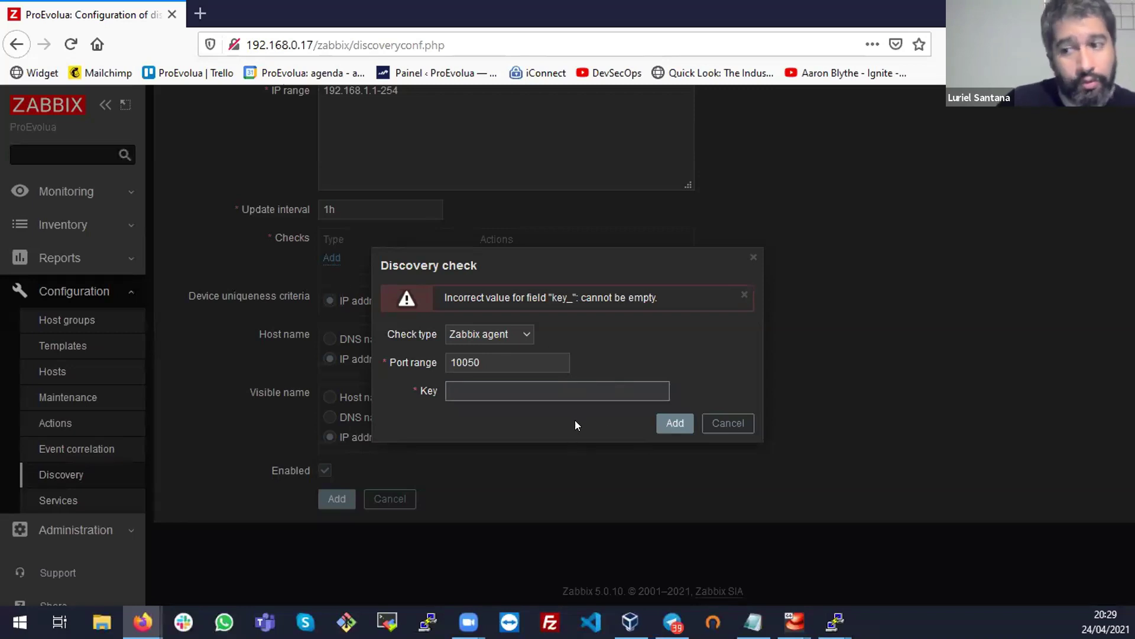
{"action": "left_click", "coordinate": [511, 339]}
{"action": "scroll", "coordinate": [503, 355], "scroll_direction": "up", "scroll_amount": 1}
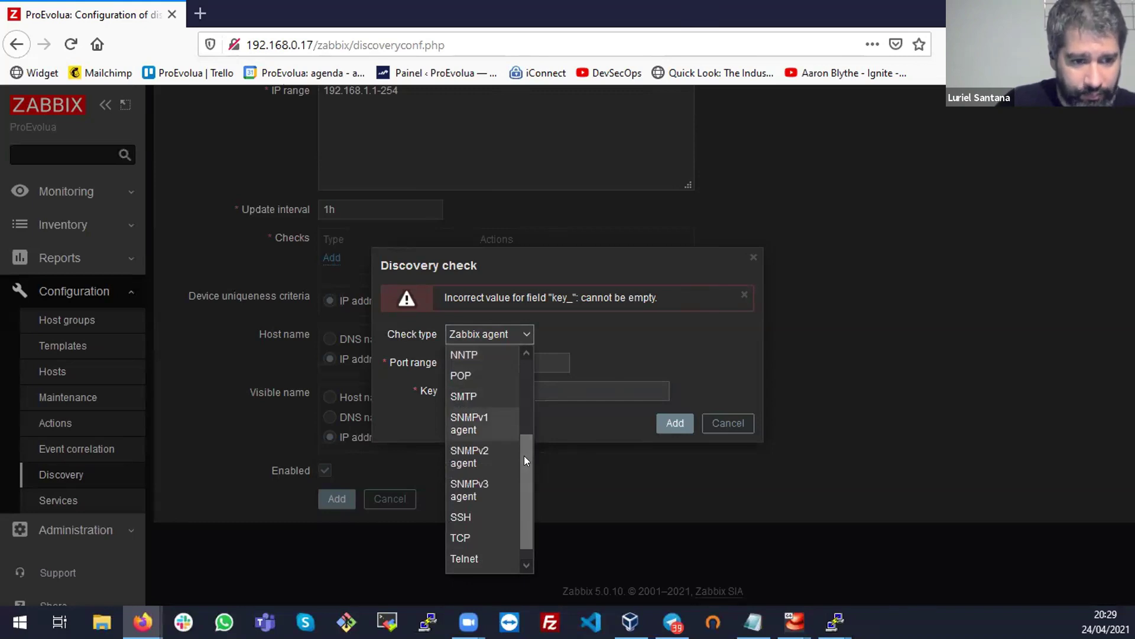
{"action": "scroll", "coordinate": [522, 492], "scroll_direction": "down", "scroll_amount": 1}
{"action": "left_click", "coordinate": [495, 496]}
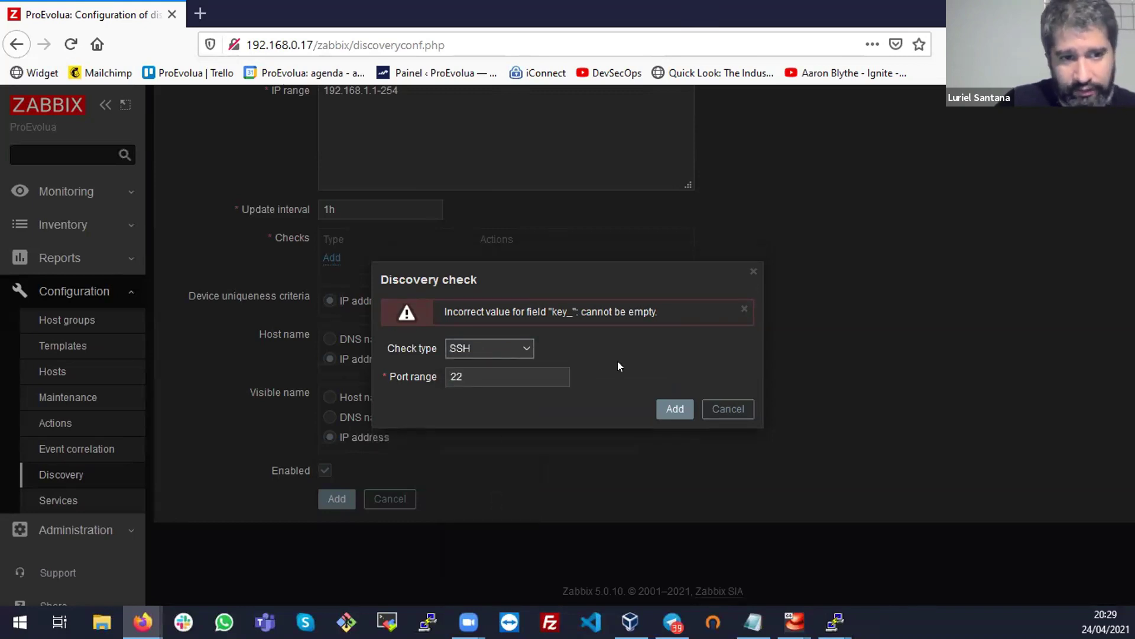
{"action": "left_click", "coordinate": [660, 416]}
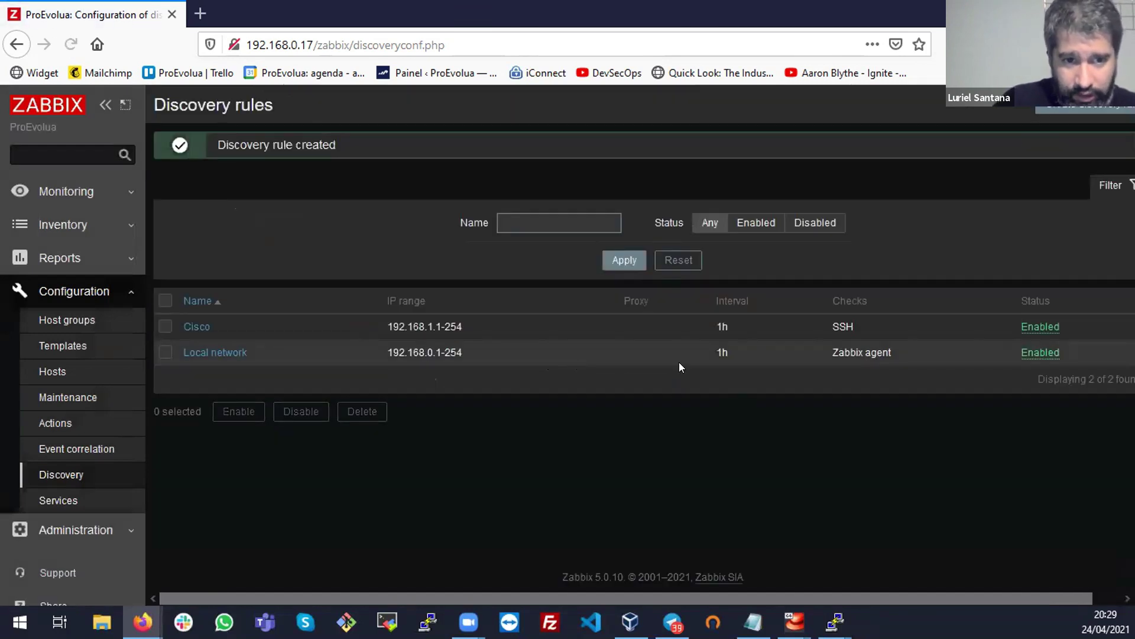
Review the saved Cisco rule's IP range and SSH check in the discovery list
{"action": "triple_click", "coordinate": [434, 324]}
{"action": "double_click", "coordinate": [850, 326]}
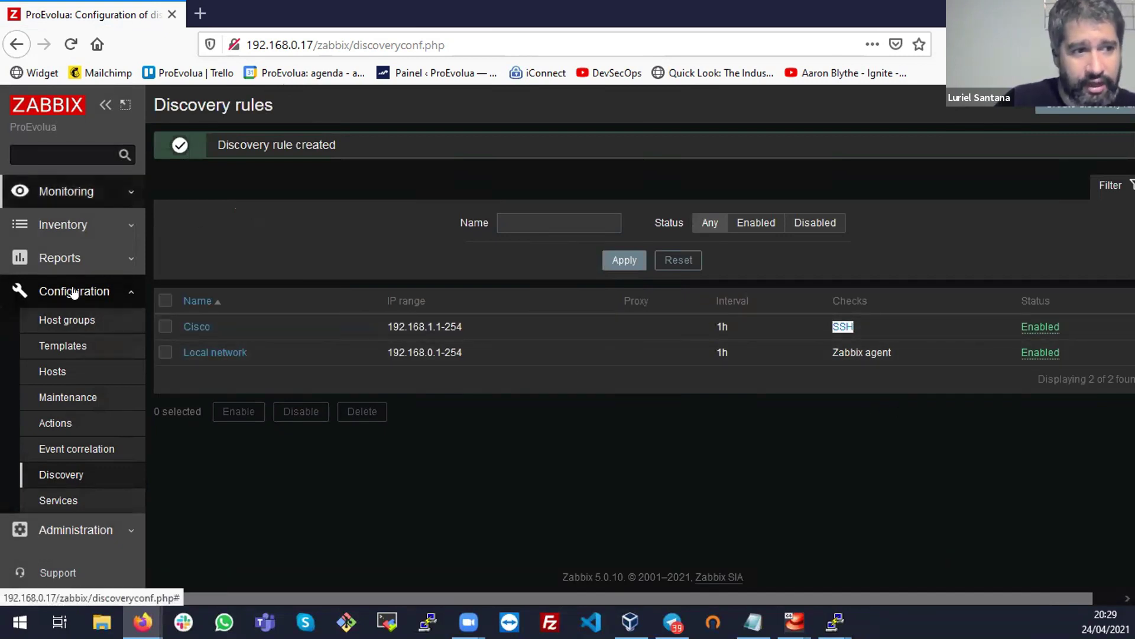
{"action": "left_click", "coordinate": [66, 191]}
Check Monitoring > Discovery for the discovered device 192.168.0.16 and its uptime, then open Hosts
{"action": "left_click", "coordinate": [65, 400]}
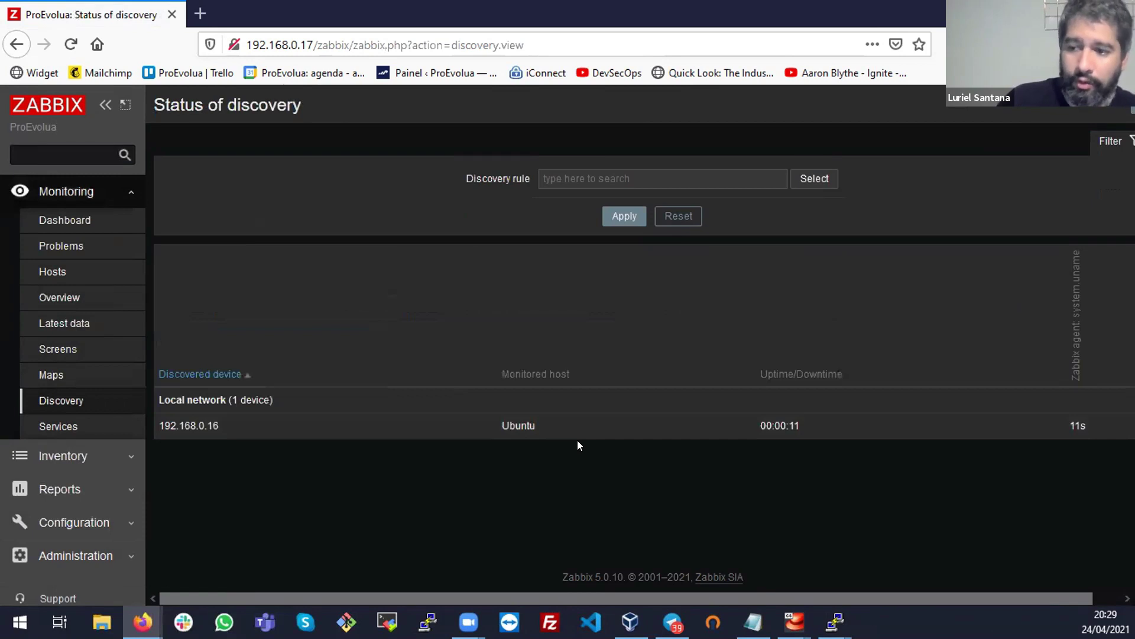
{"action": "triple_click", "coordinate": [208, 414]}
{"action": "double_click", "coordinate": [239, 434]}
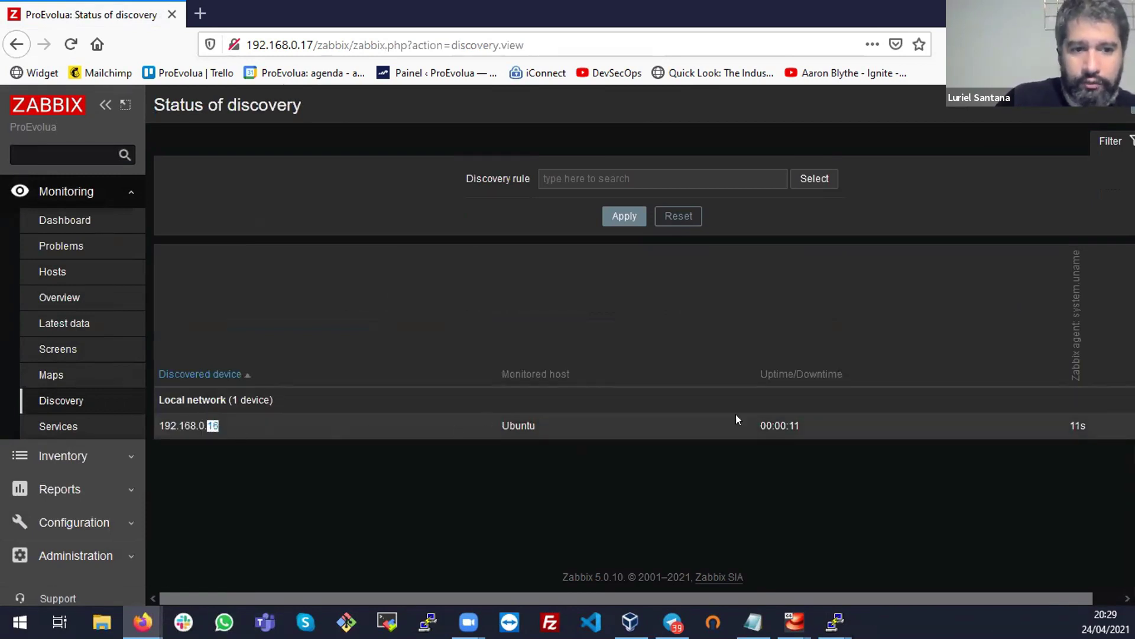
{"action": "triple_click", "coordinate": [775, 423]}
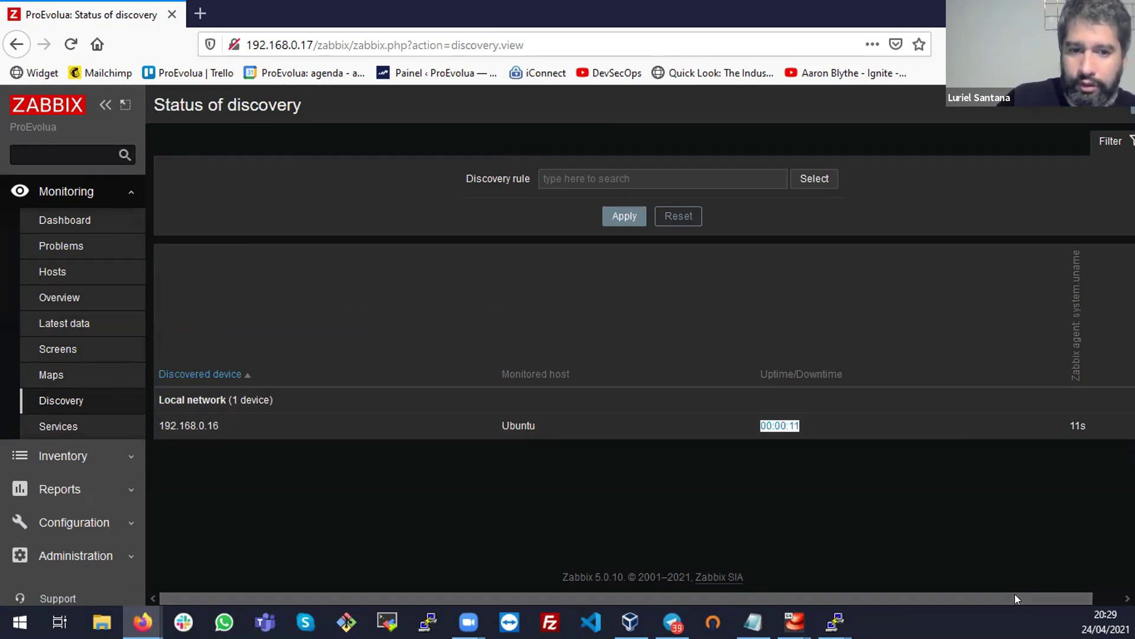
{"action": "left_click_drag", "start_coordinate": [1015, 597], "coordinate": [1044, 597]}
{"action": "scroll", "coordinate": [1026, 414], "scroll_direction": "left", "scroll_amount": 1}
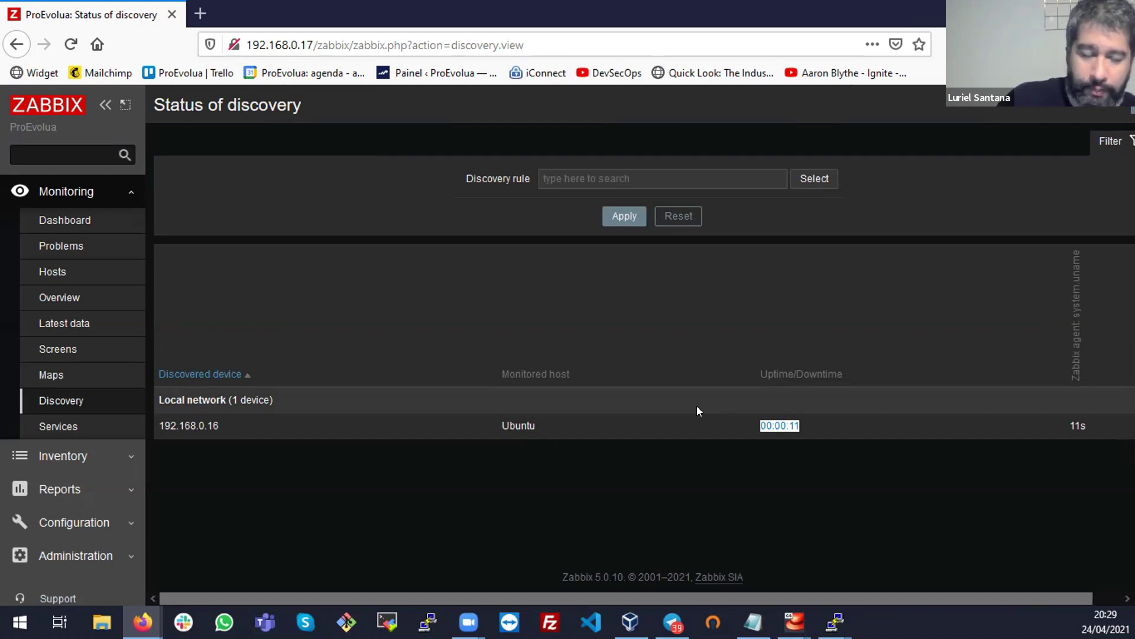
{"action": "left_click", "coordinate": [33, 275]}
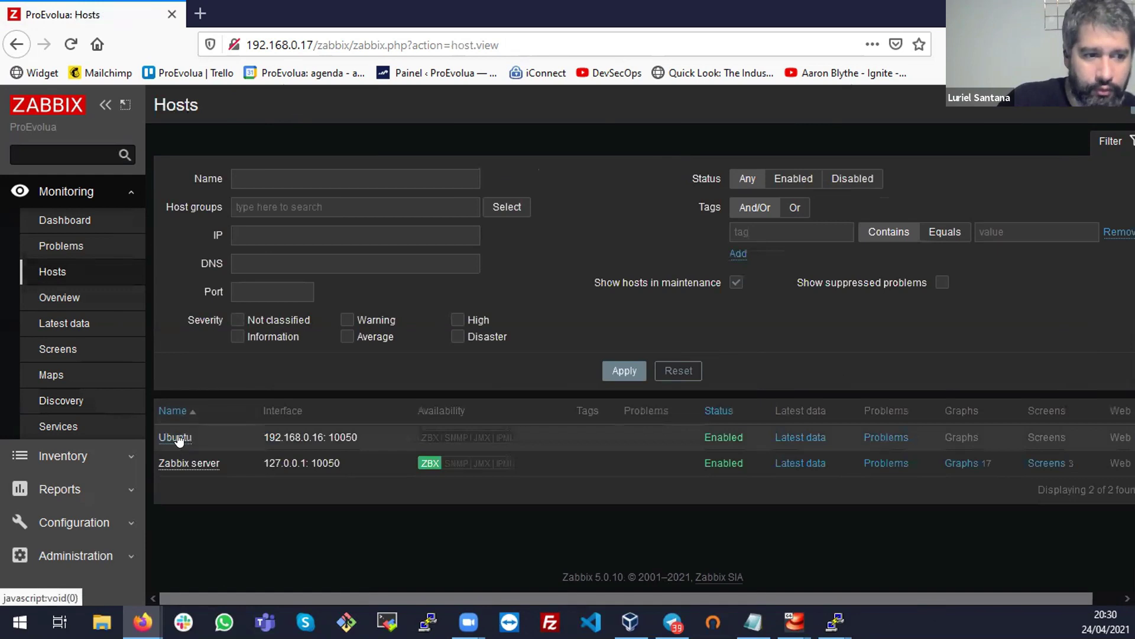
Ping the Ubuntu host and confirm it replies with 0% packet loss
{"action": "left_click", "coordinate": [178, 437]}
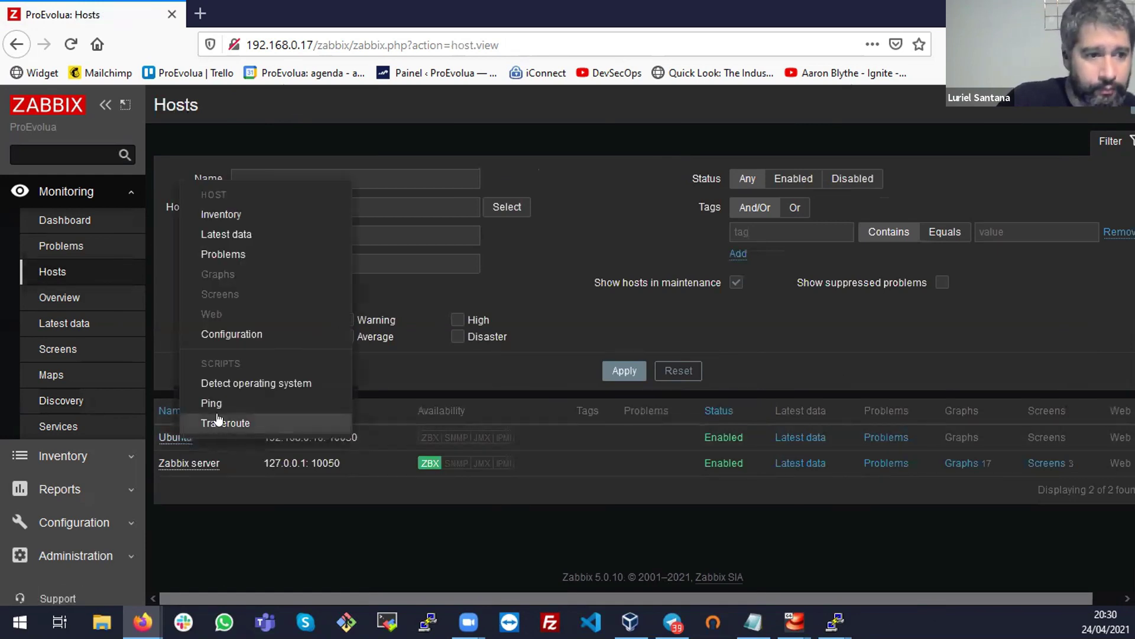
{"action": "left_click", "coordinate": [220, 403]}
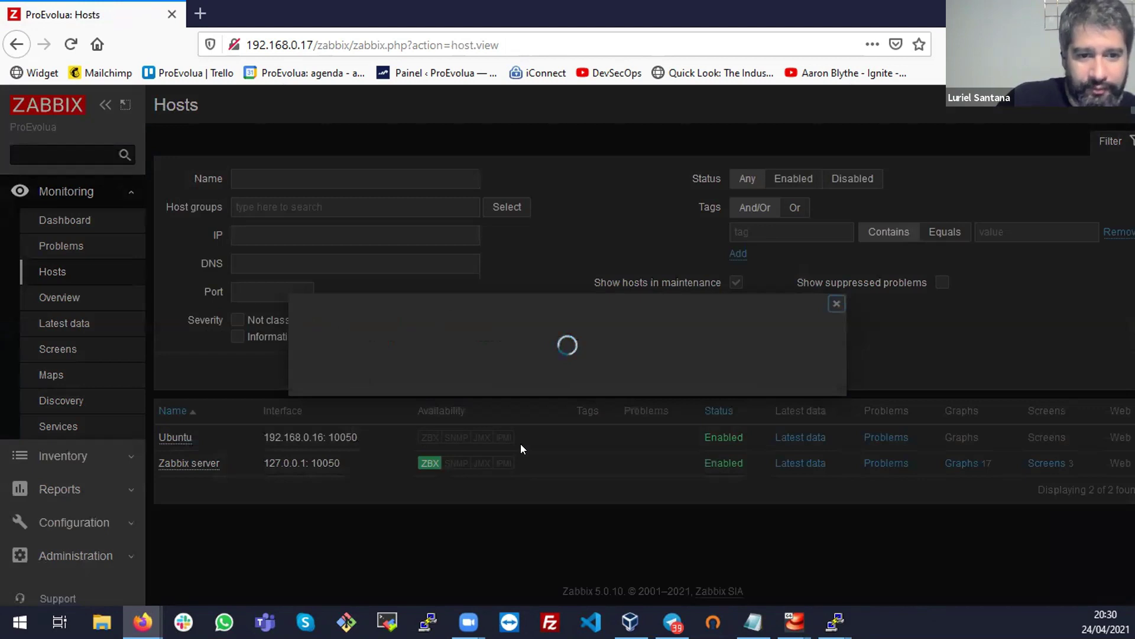
{"action": "triple_click", "coordinate": [423, 331]}
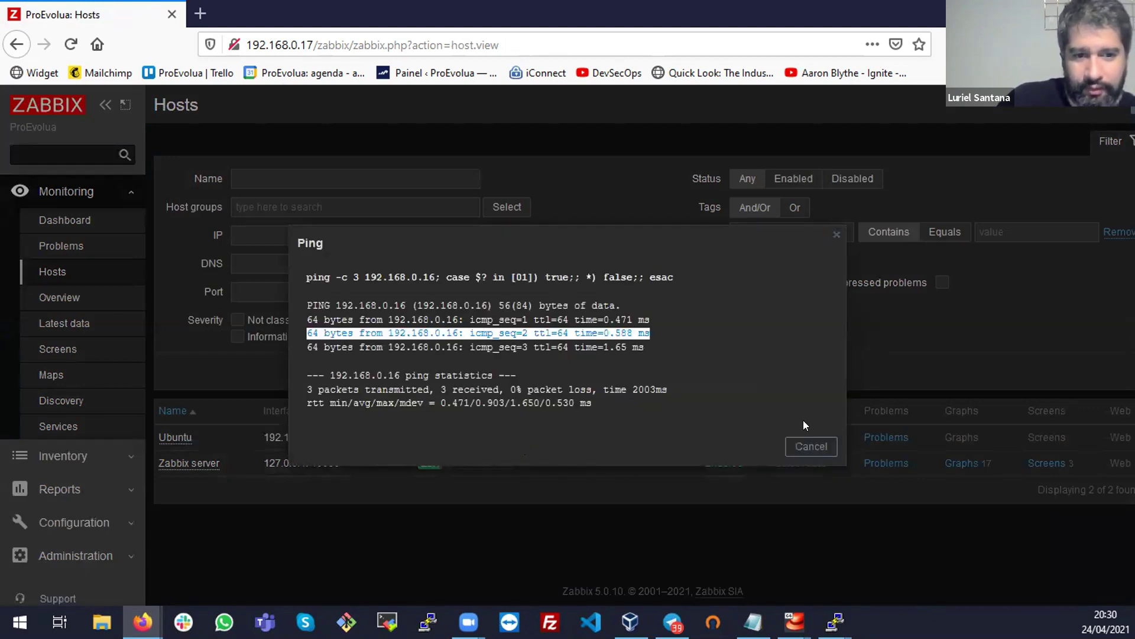
{"action": "left_click", "coordinate": [836, 235]}
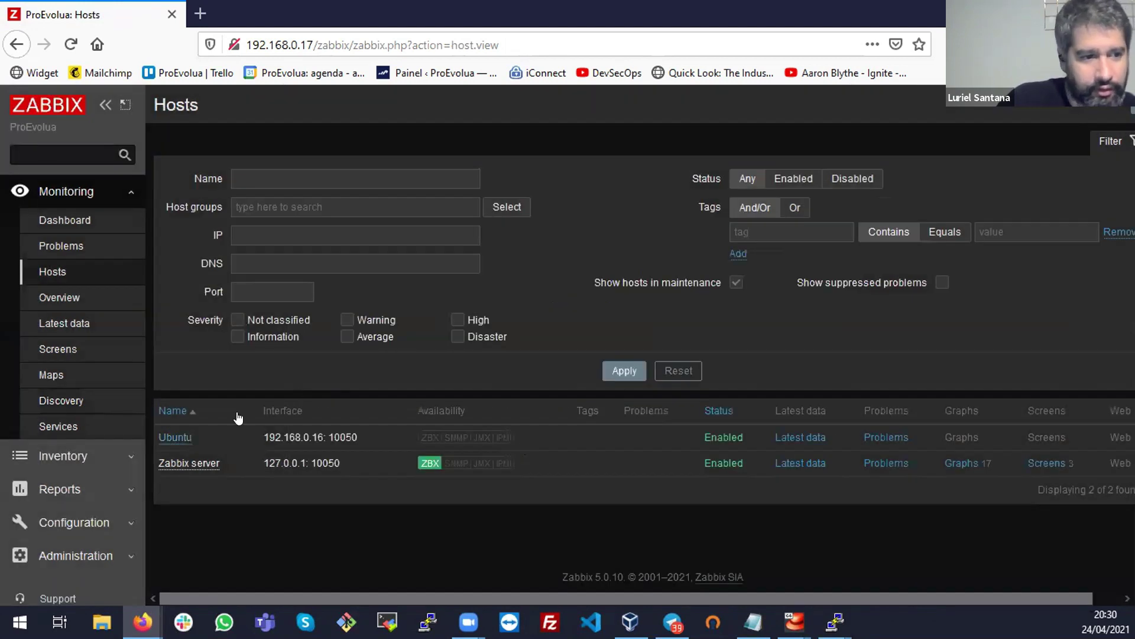
Run Traceroute on Ubuntu and read the '/bin/traceroute: No such file' error
{"action": "left_click", "coordinate": [183, 436]}
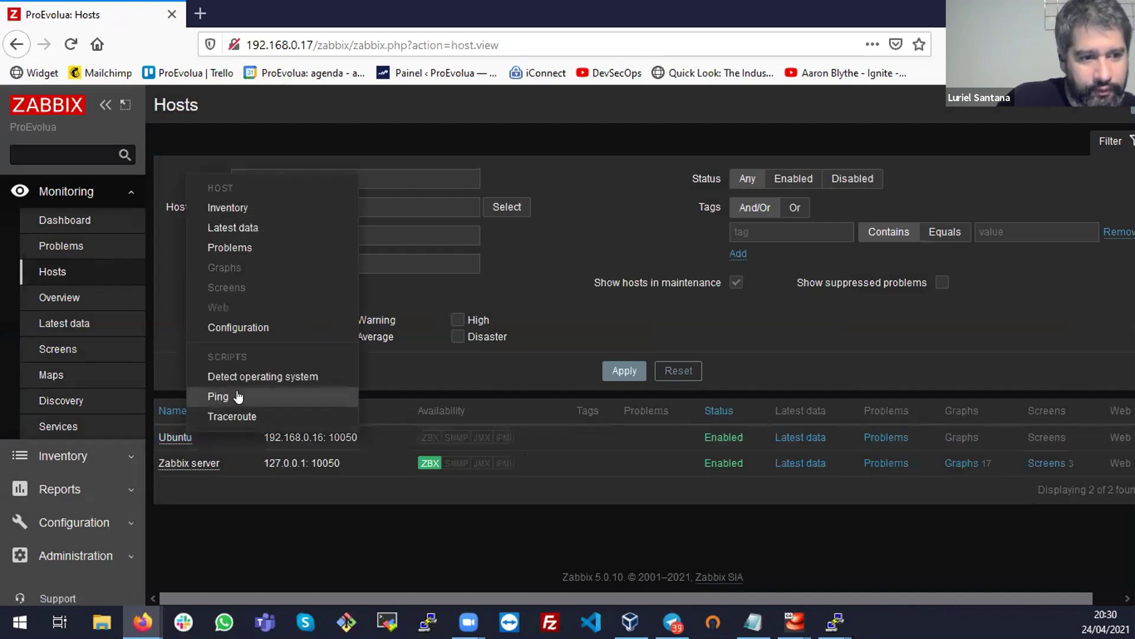
{"action": "left_click", "coordinate": [242, 415]}
{"action": "triple_click", "coordinate": [402, 357]}
{"action": "double_click", "coordinate": [457, 320]}
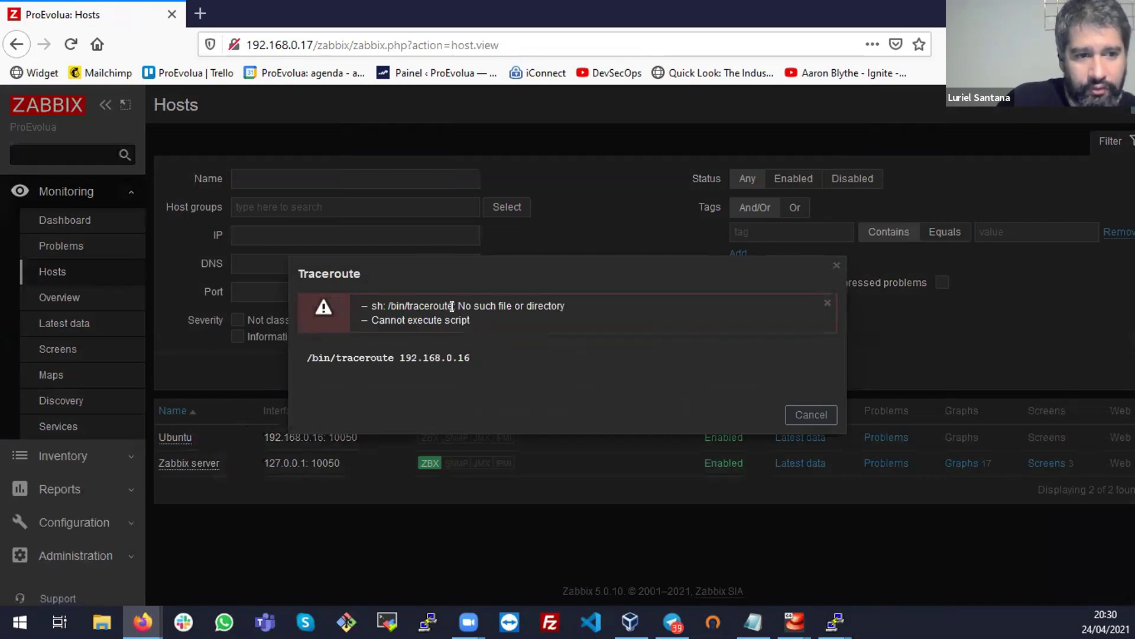
{"action": "triple_click", "coordinate": [452, 305]}
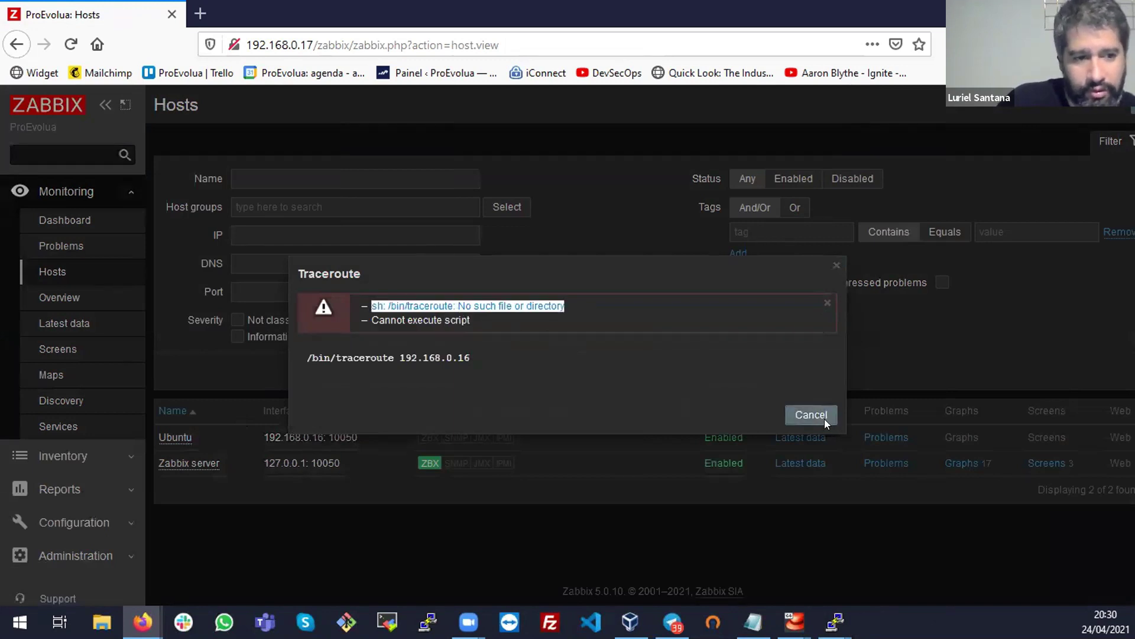
{"action": "left_click", "coordinate": [825, 418]}
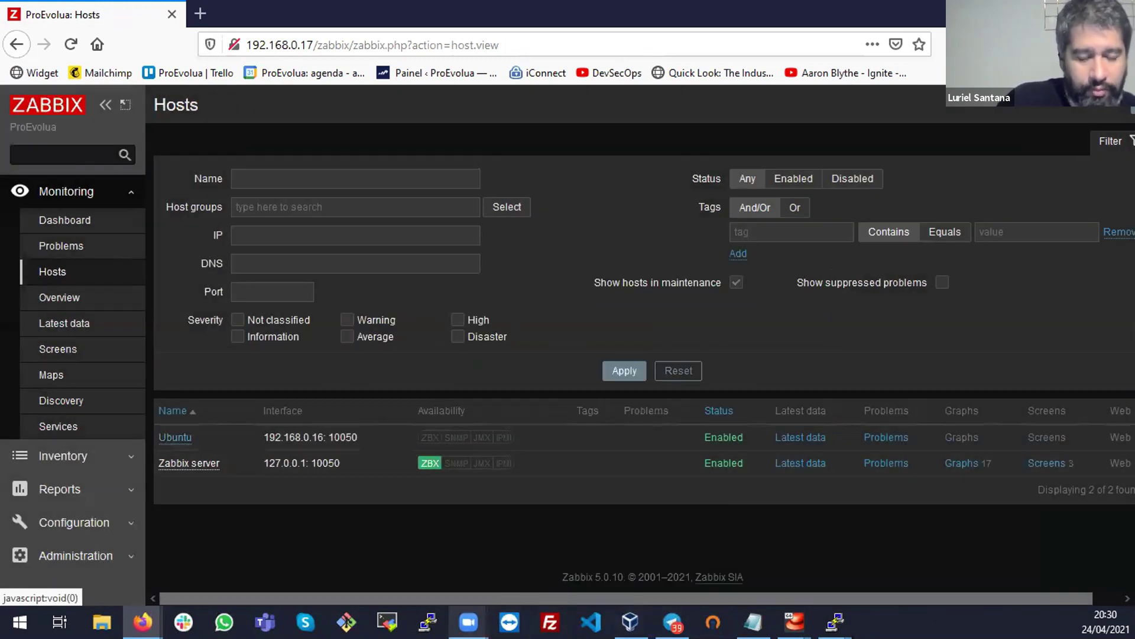
In the /etc/zabbix terminal, run 'yum install tracerout' (misspelled)
{"action": "mouse_move", "coordinate": [835, 622]}
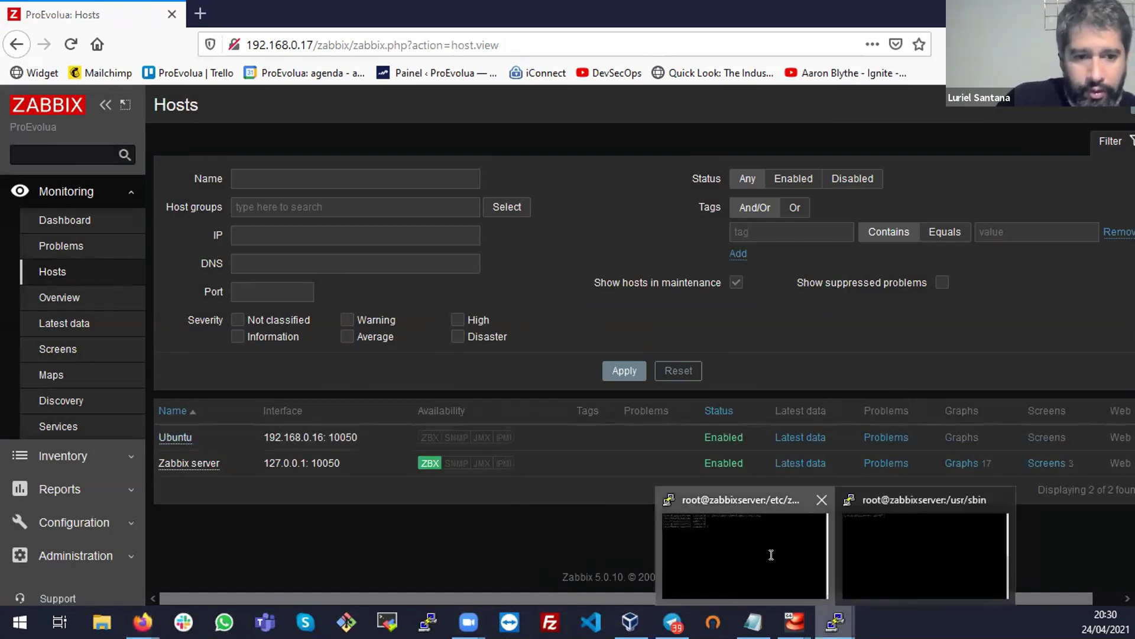
{"action": "left_click", "coordinate": [768, 550]}
{"action": "type", "text": "y"}
{"action": "key", "text": "BackSpace"}
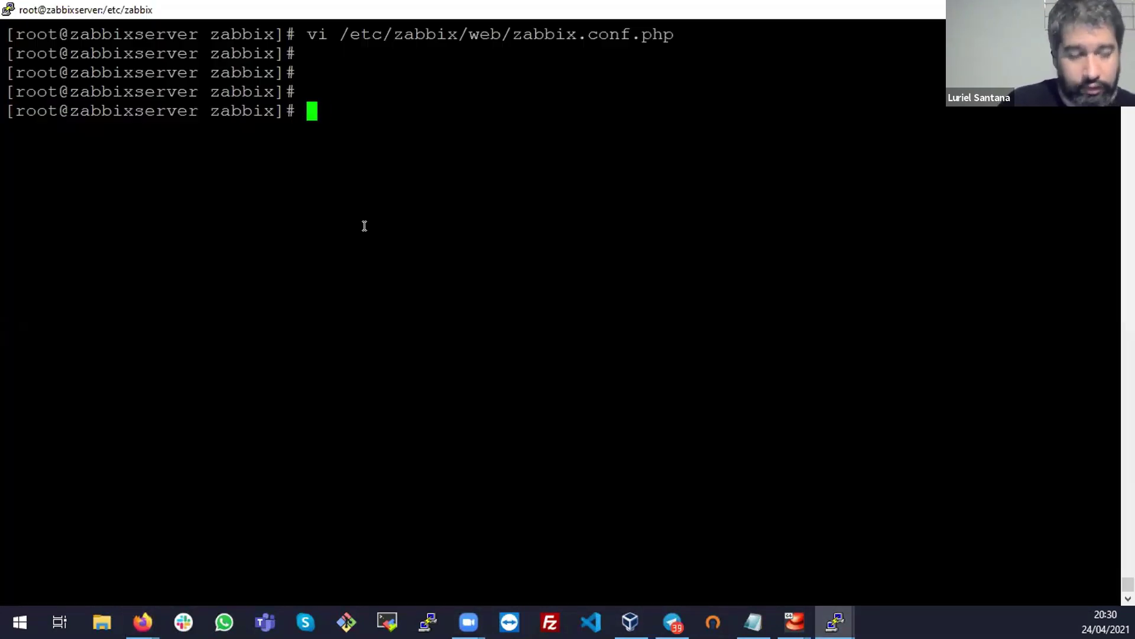
{"action": "type", "text": "tra"}
{"action": "key", "text": "Tab"}
{"action": "key", "text": "Tab"}
{"action": "key", "text": "Tab"}
{"action": "key", "text": "Tab"}
{"action": "key", "text": "BackSpace"}
{"action": "key", "text": "BackSpace"}
{"action": "key", "text": "BackSpace"}
{"action": "type", "text": "yum install tracerout"}
{"action": "key", "text": "Return"}
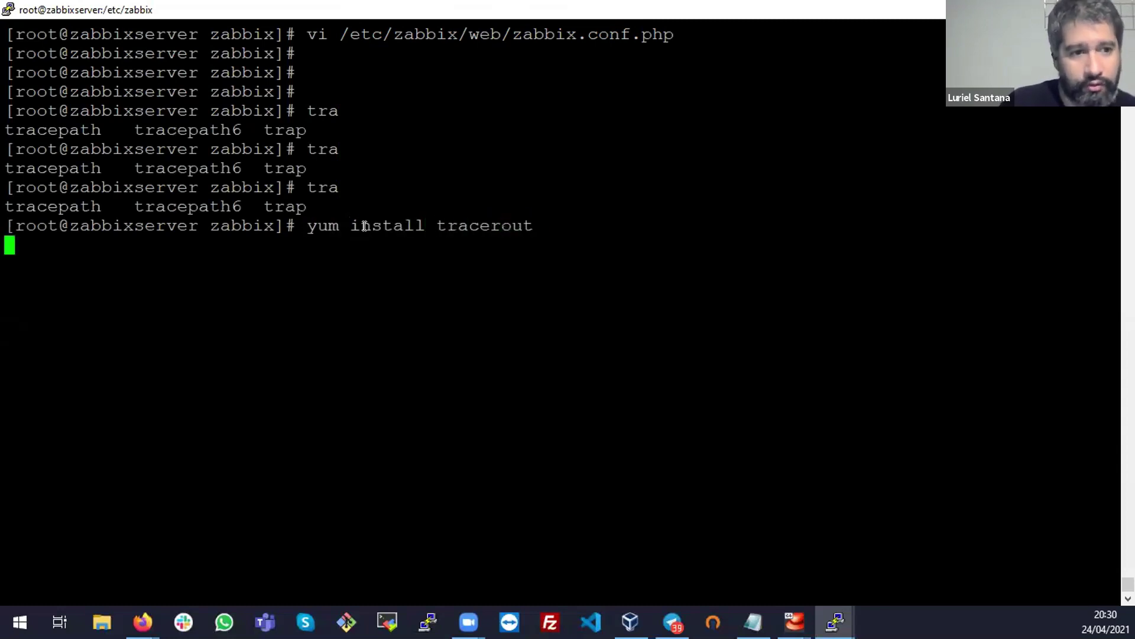
Rerun the corrected 'yum install traceroute' and confirm the install with y
{"action": "key", "text": "Up"}
{"action": "type", "text": "e"}
{"action": "key", "text": "Return"}
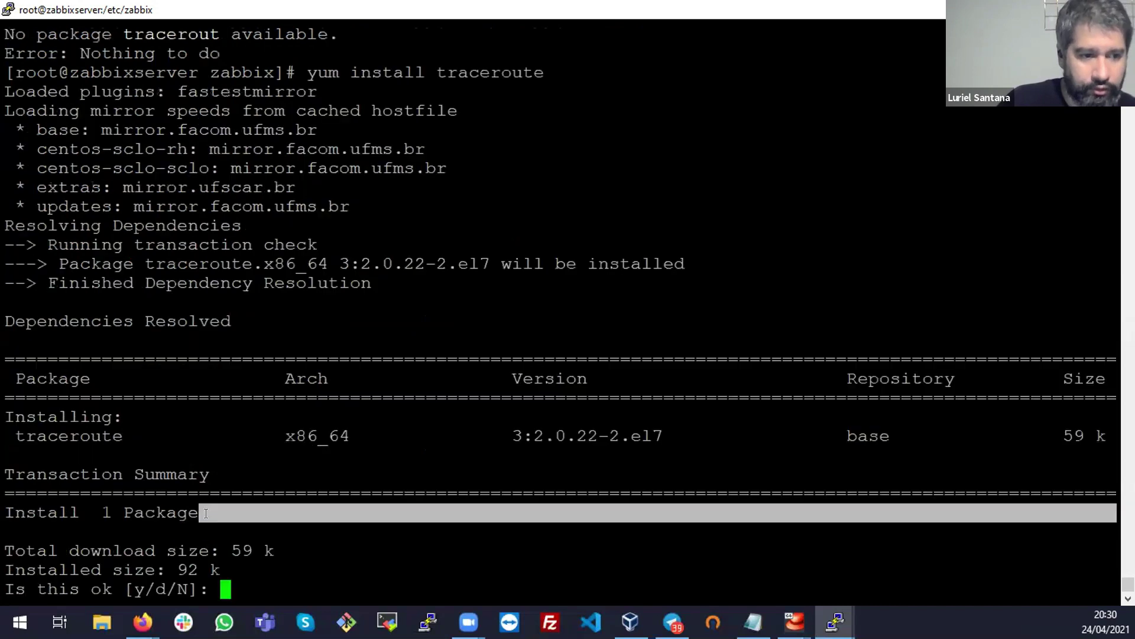
{"action": "type", "text": "y"}
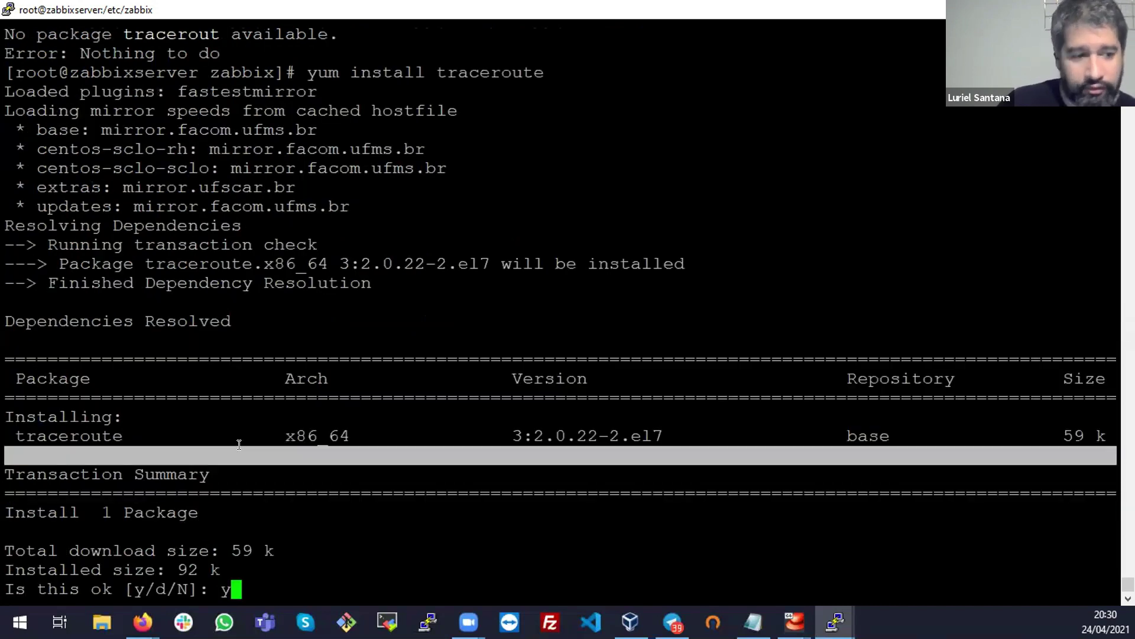
{"action": "key", "text": "Return"}
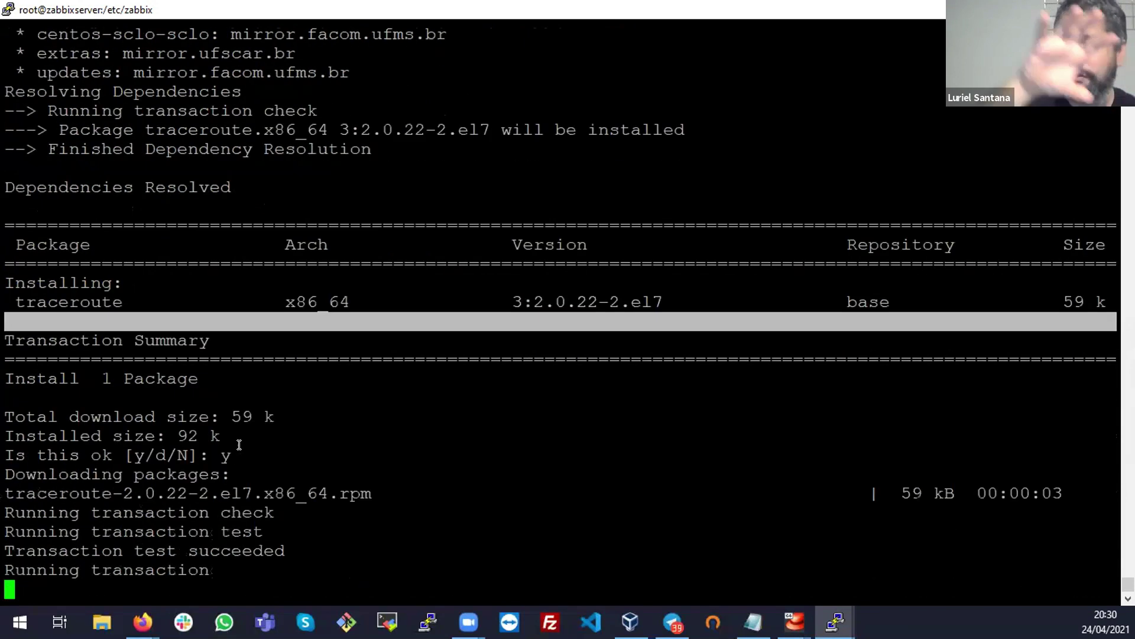
{"action": "key", "text": "alt+Tab"}
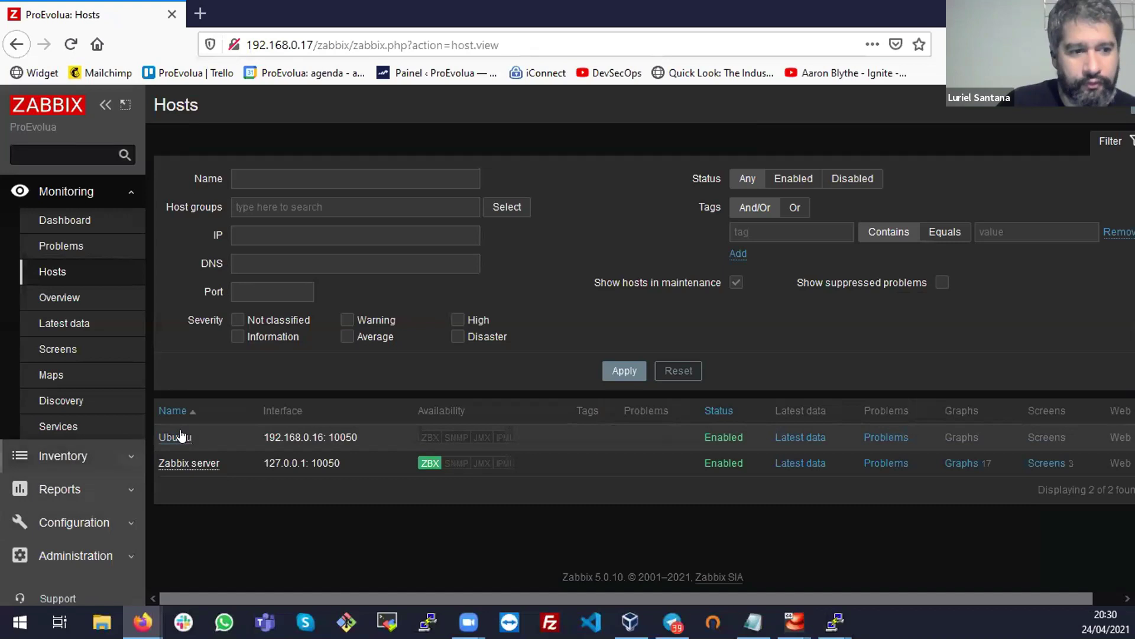
Rerun Traceroute on Ubuntu and inspect the single-hop result to 192.168.0.16
{"action": "left_click", "coordinate": [176, 437]}
{"action": "left_click", "coordinate": [228, 415]}
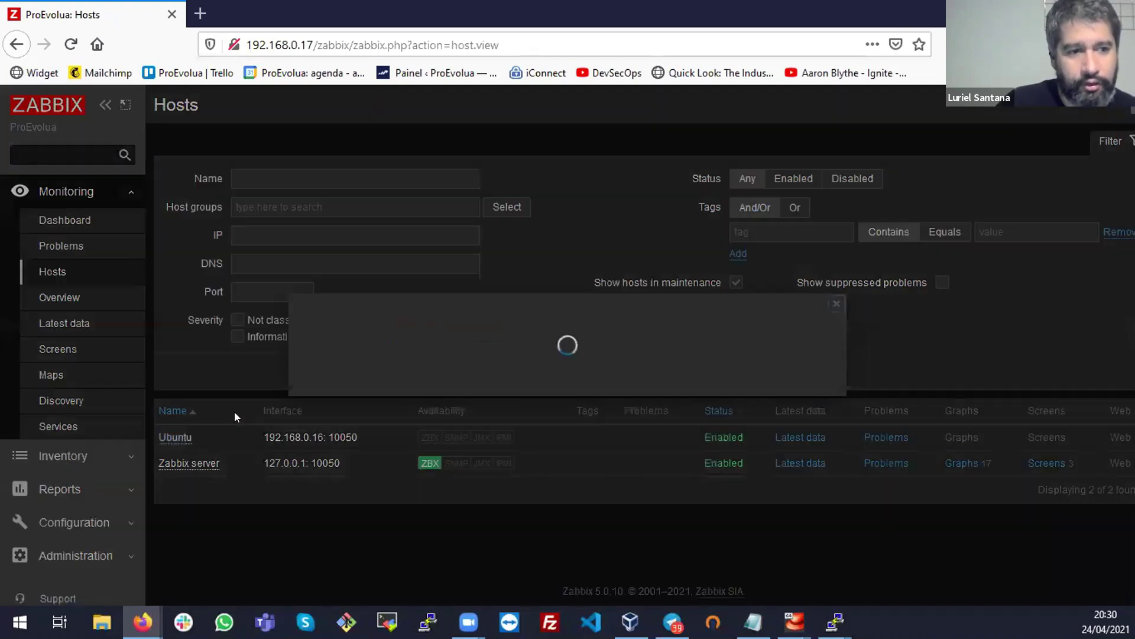
{"action": "left_click", "coordinate": [386, 340]}
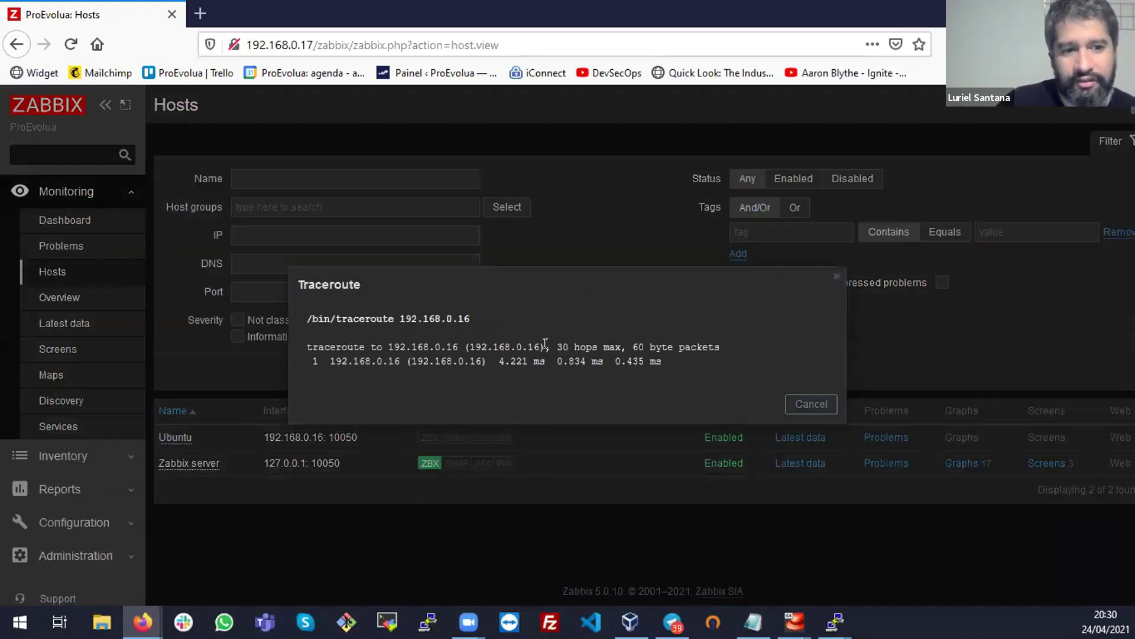
{"action": "triple_click", "coordinate": [473, 353]}
{"action": "double_click", "coordinate": [472, 351]}
{"action": "left_click", "coordinate": [472, 351]}
{"action": "double_click", "coordinate": [475, 360]}
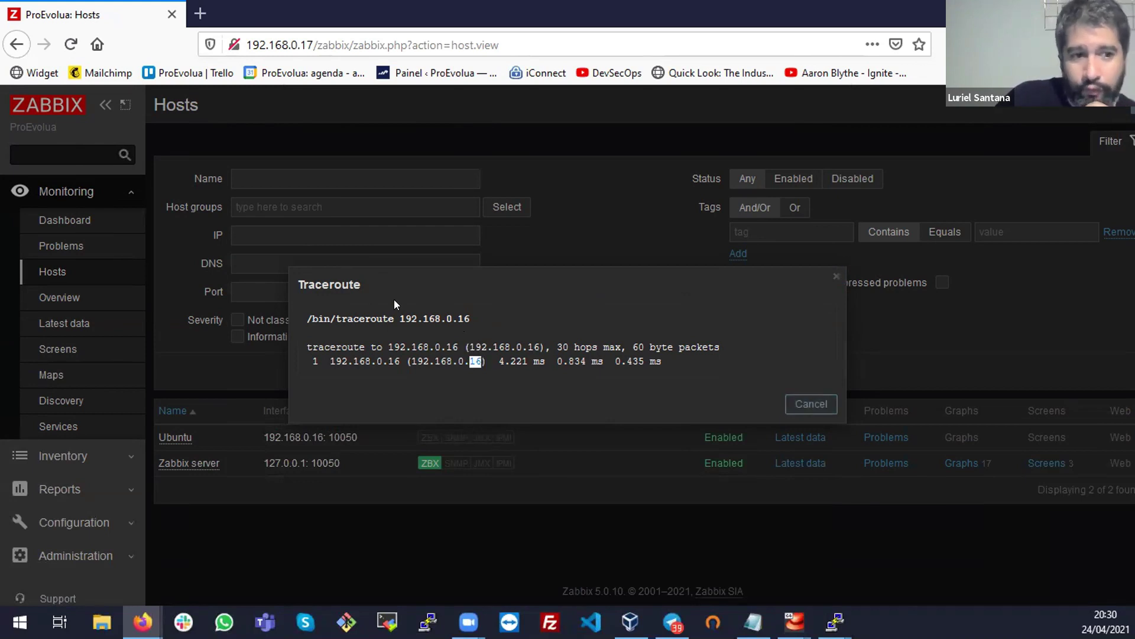
{"action": "triple_click", "coordinate": [393, 318]}
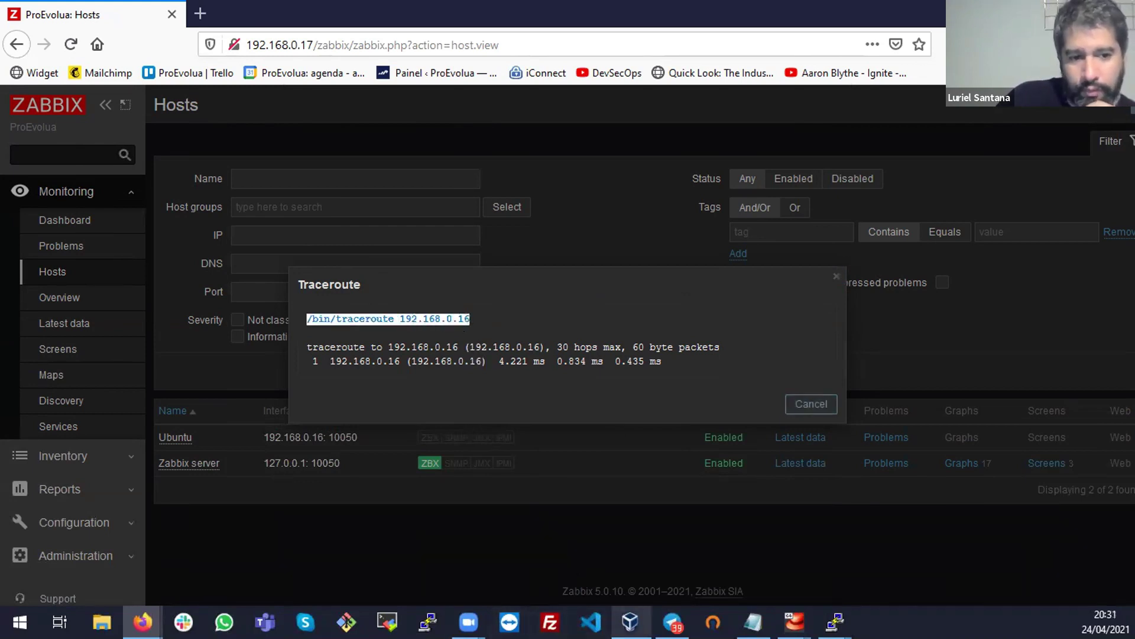
Verify the traceroute install finished in PuTTY, then close the traceroute results
{"action": "mouse_move", "coordinate": [834, 620]}
{"action": "left_click", "coordinate": [722, 563]}
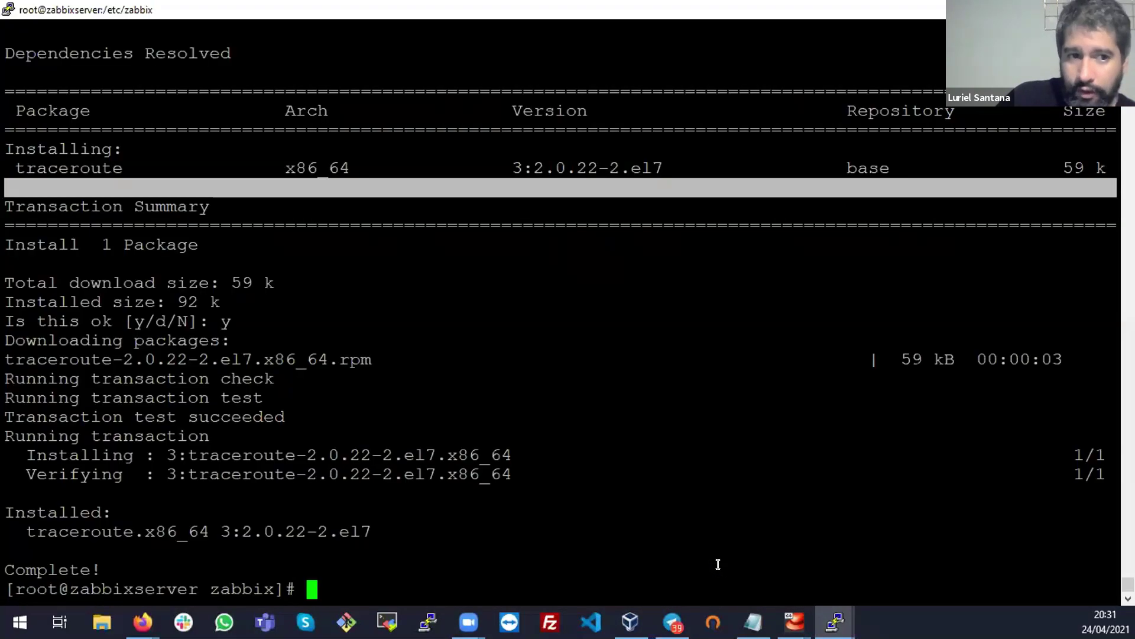
{"action": "key", "text": "alt+Tab"}
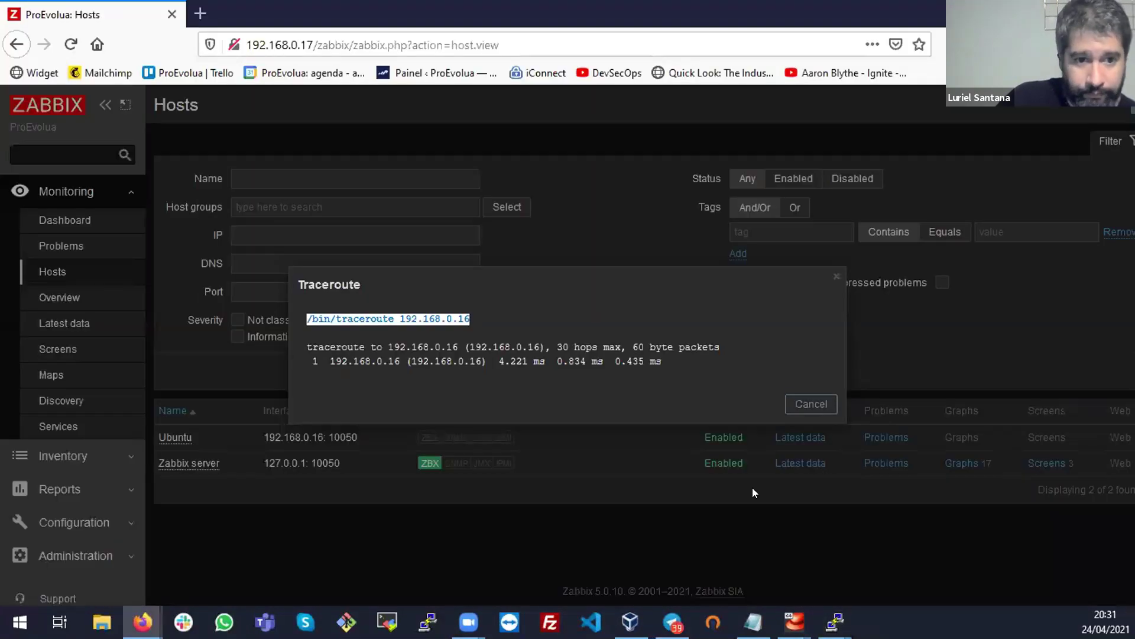
{"action": "left_click", "coordinate": [811, 400]}
{"action": "left_click", "coordinate": [189, 437]}
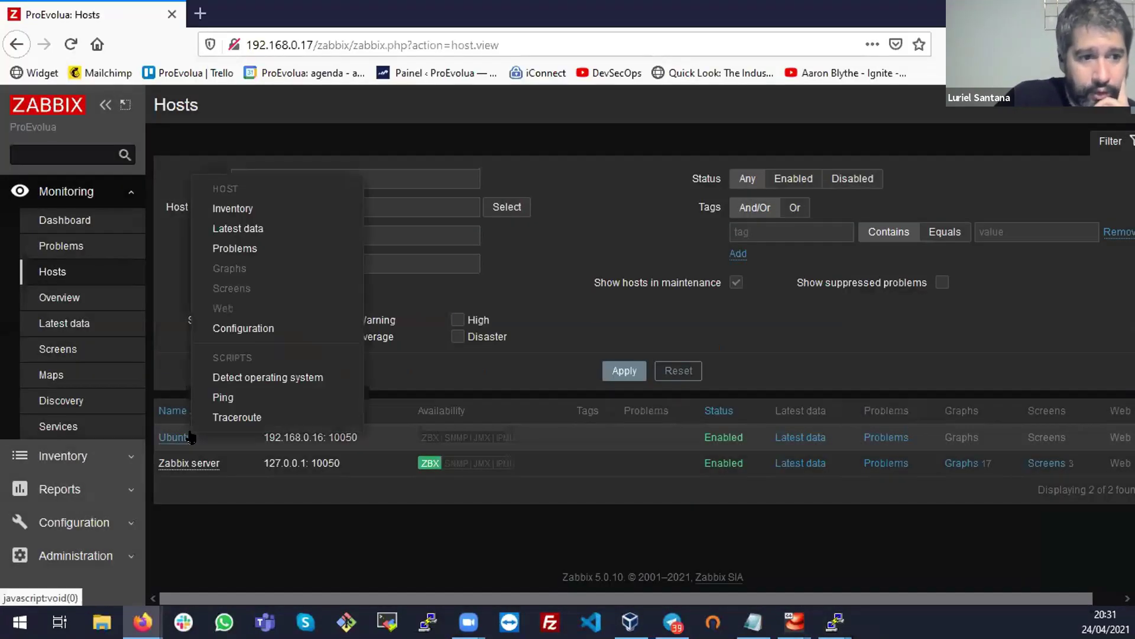
View the Ubuntu host's inventory, then open the Global view dashboard
{"action": "left_click", "coordinate": [256, 209]}
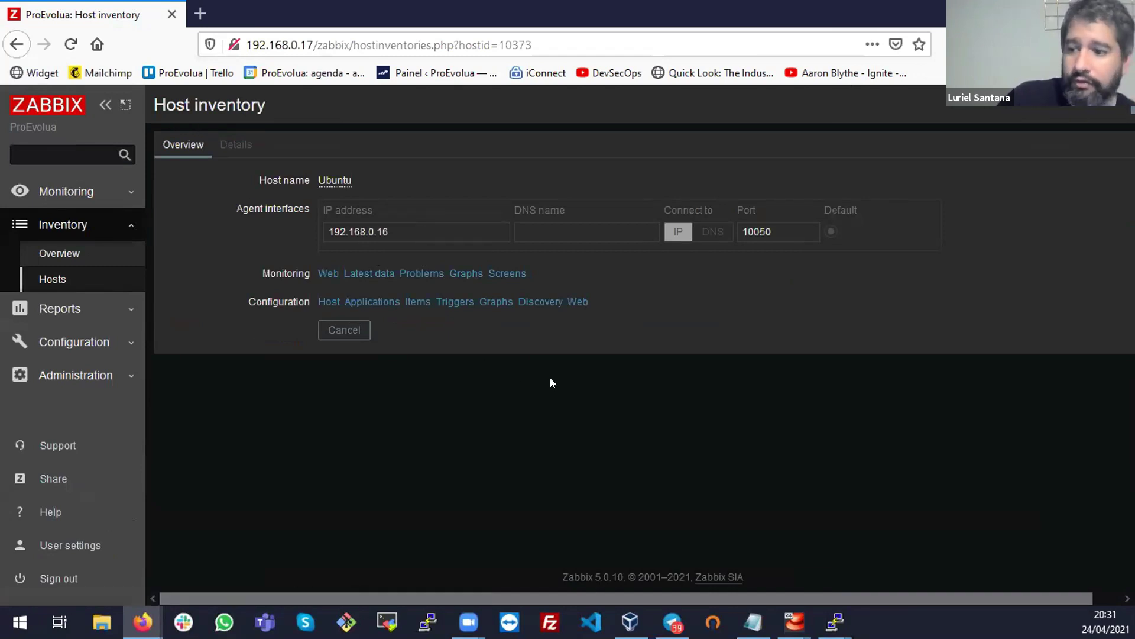
{"action": "left_click", "coordinate": [356, 331]}
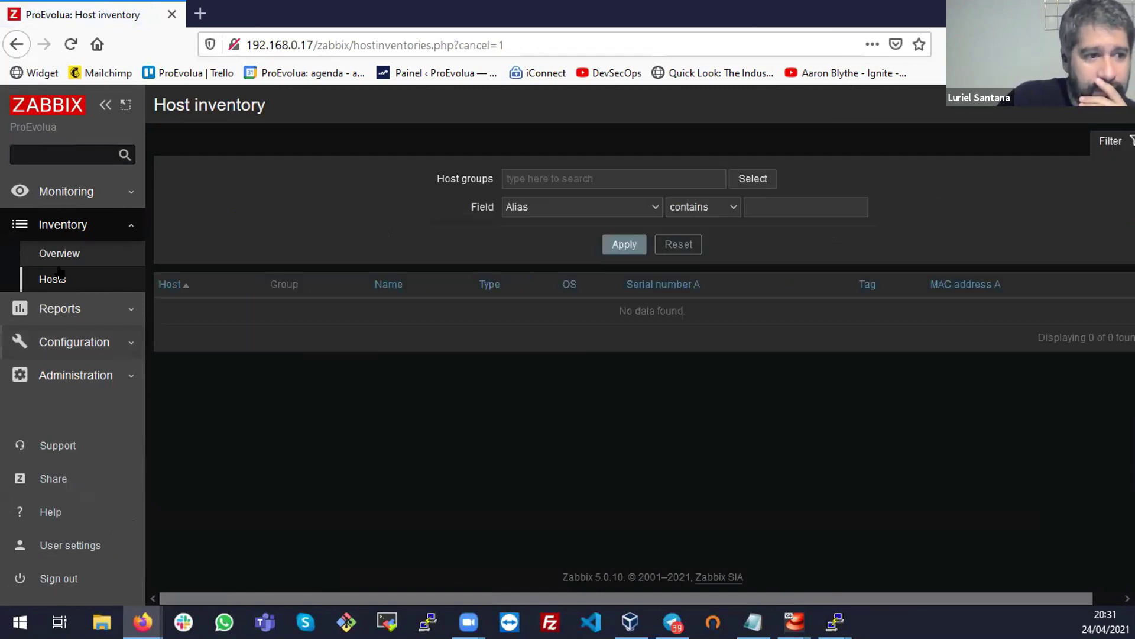
{"action": "left_click", "coordinate": [71, 200]}
{"action": "left_click", "coordinate": [63, 224]}
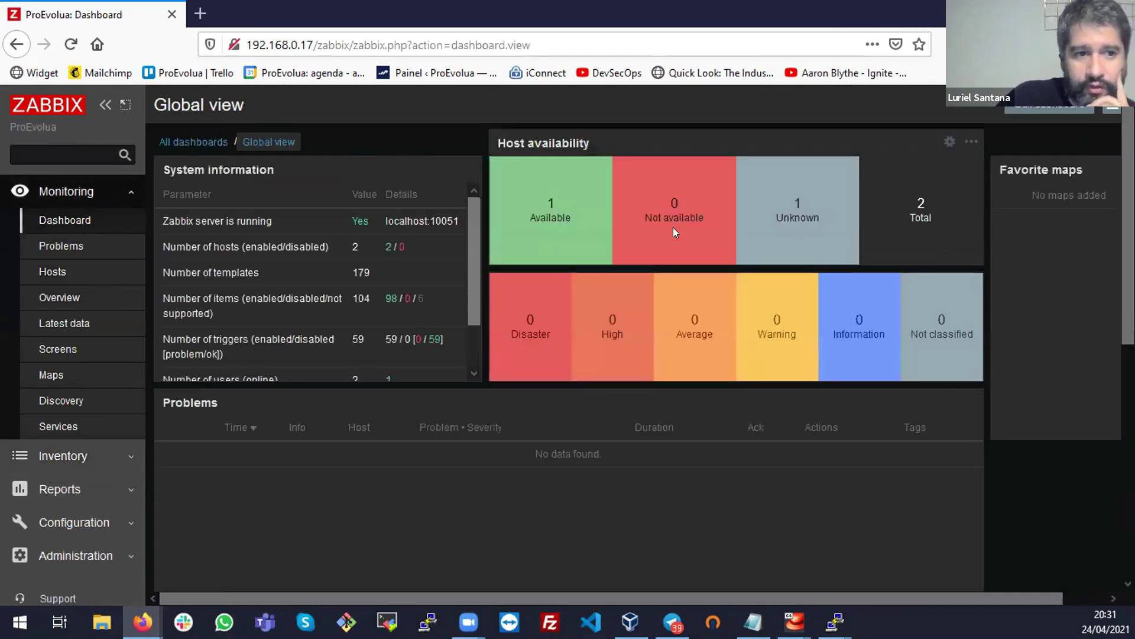
Check the unknown host count and Problems page (no data found), then return to Hosts
{"action": "double_click", "coordinate": [796, 201]}
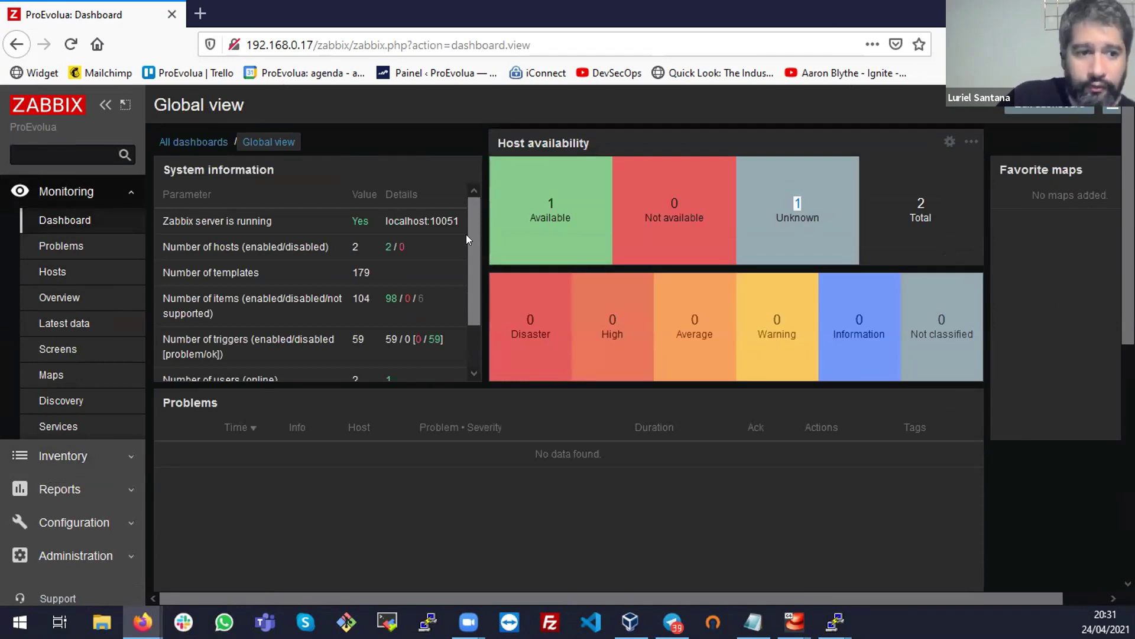
{"action": "scroll", "coordinate": [467, 215], "scroll_direction": "down", "scroll_amount": 2}
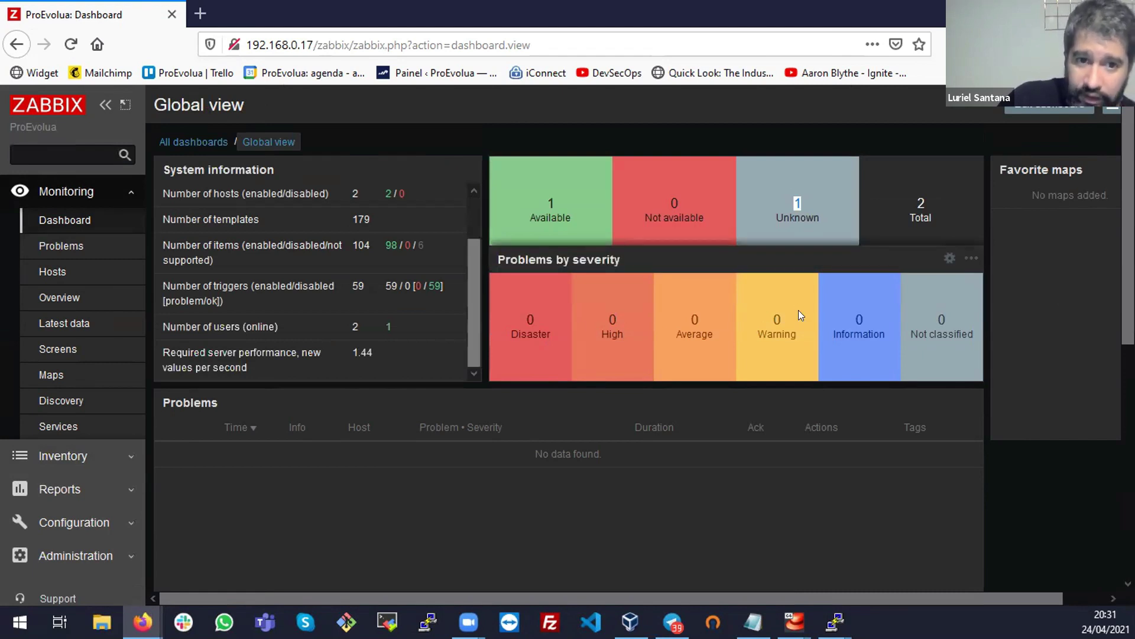
{"action": "left_click", "coordinate": [61, 245]}
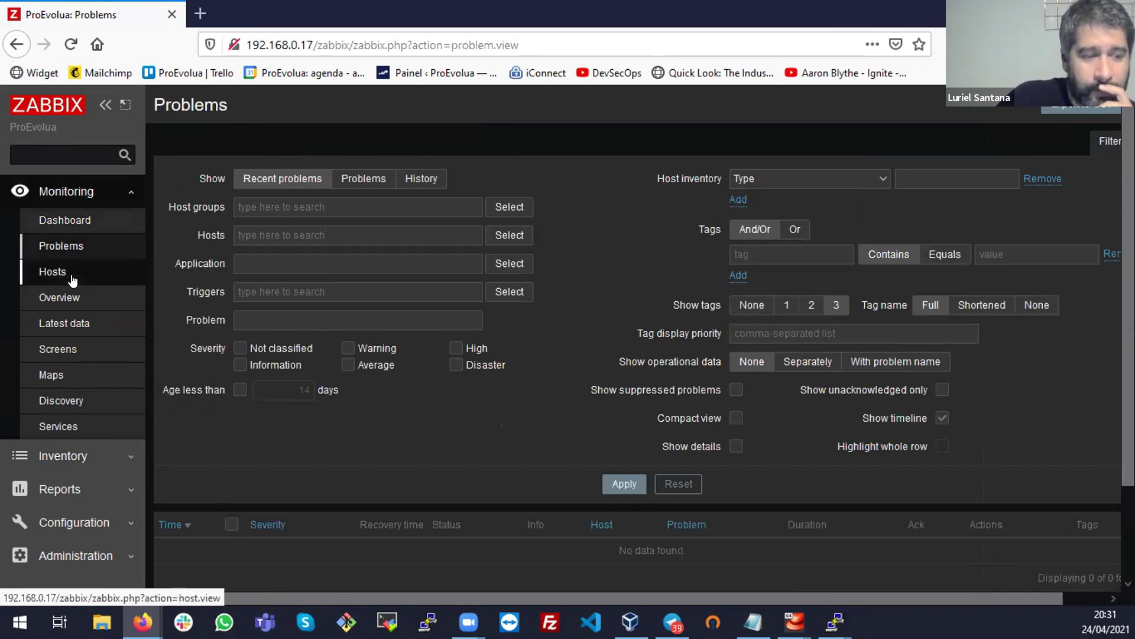
{"action": "left_click", "coordinate": [72, 276]}
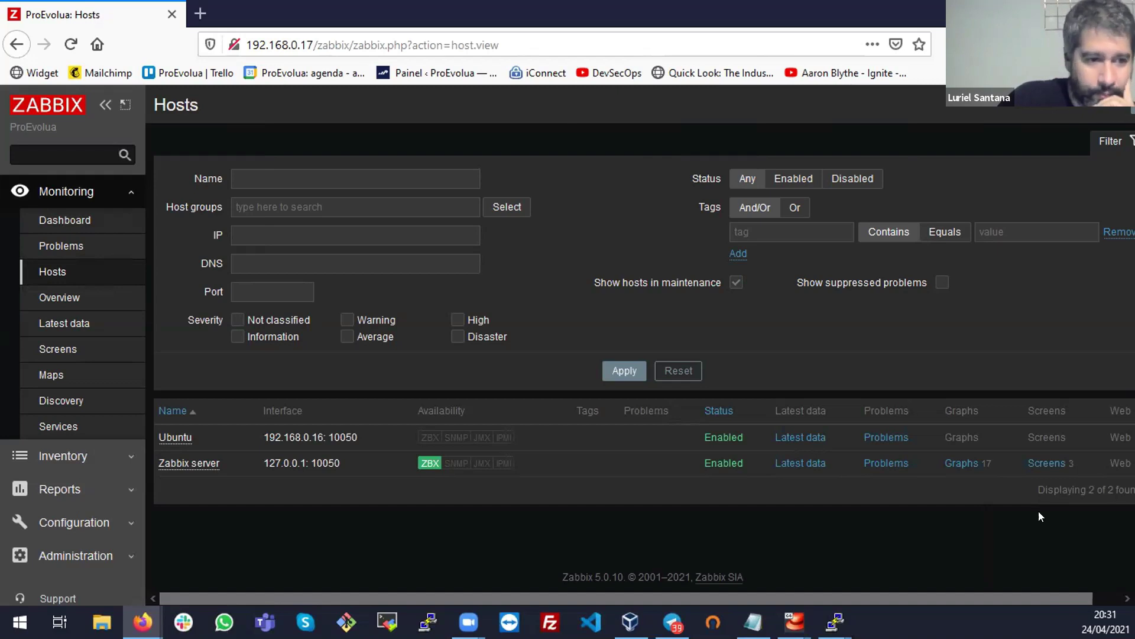
Bring up the PuTTY terminal and recall earlier shell commands
{"action": "left_click", "coordinate": [835, 621]}
{"action": "left_click", "coordinate": [739, 544]}
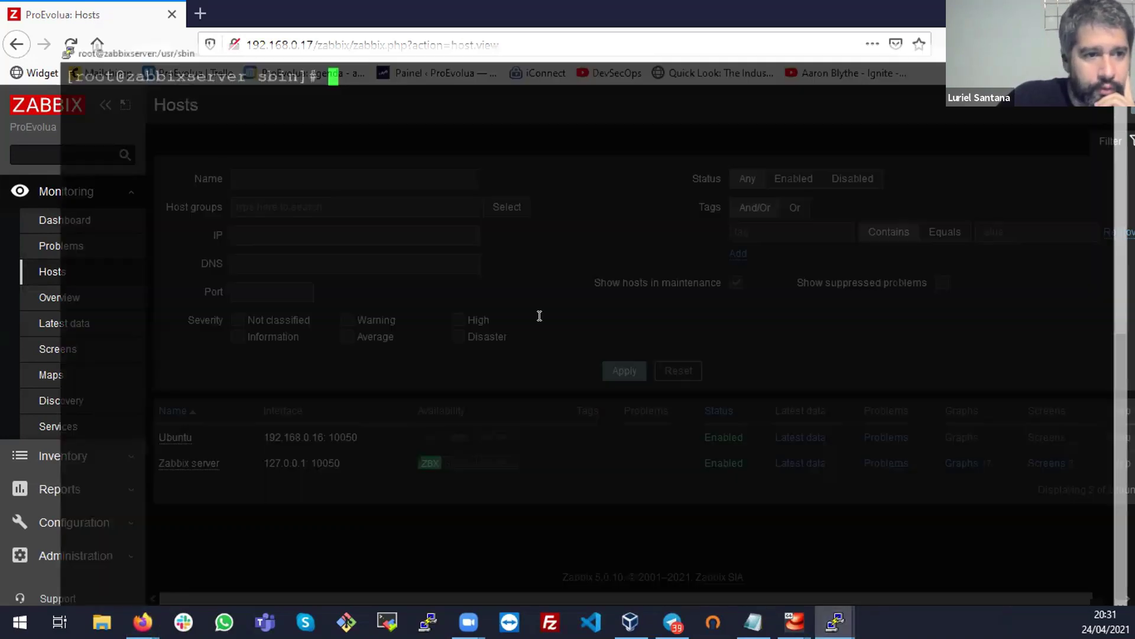
{"action": "key", "text": "Up"}
{"action": "key", "text": "Up"}
{"action": "key", "text": "Up"}
{"action": "key", "text": "Up"}
{"action": "key", "text": "Up"}
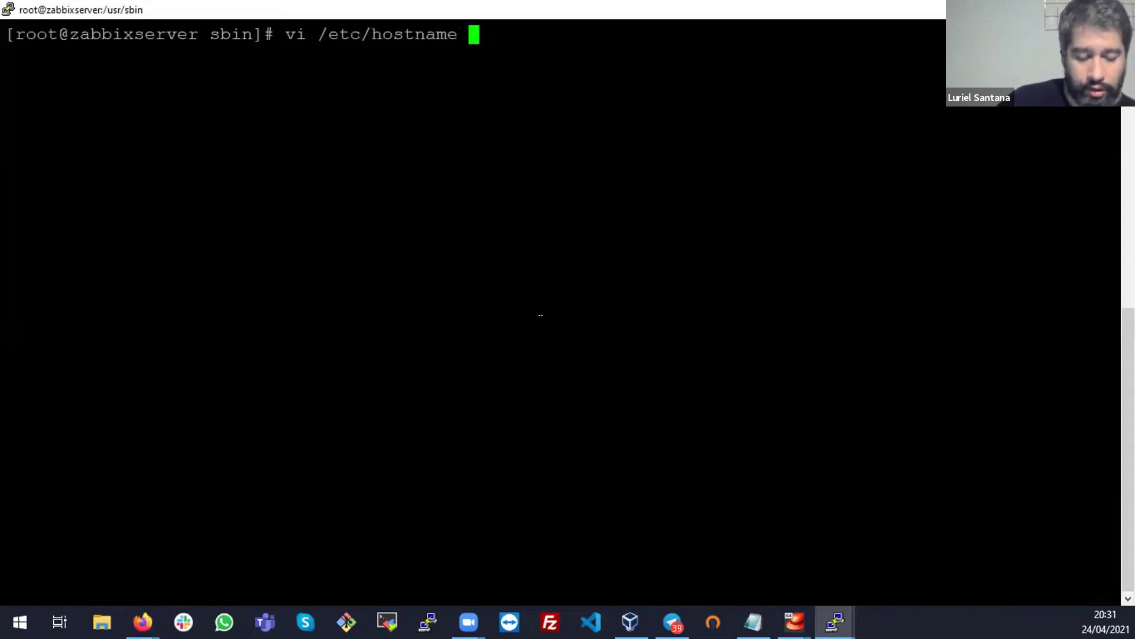
{"action": "key", "text": "alt+Tab"}
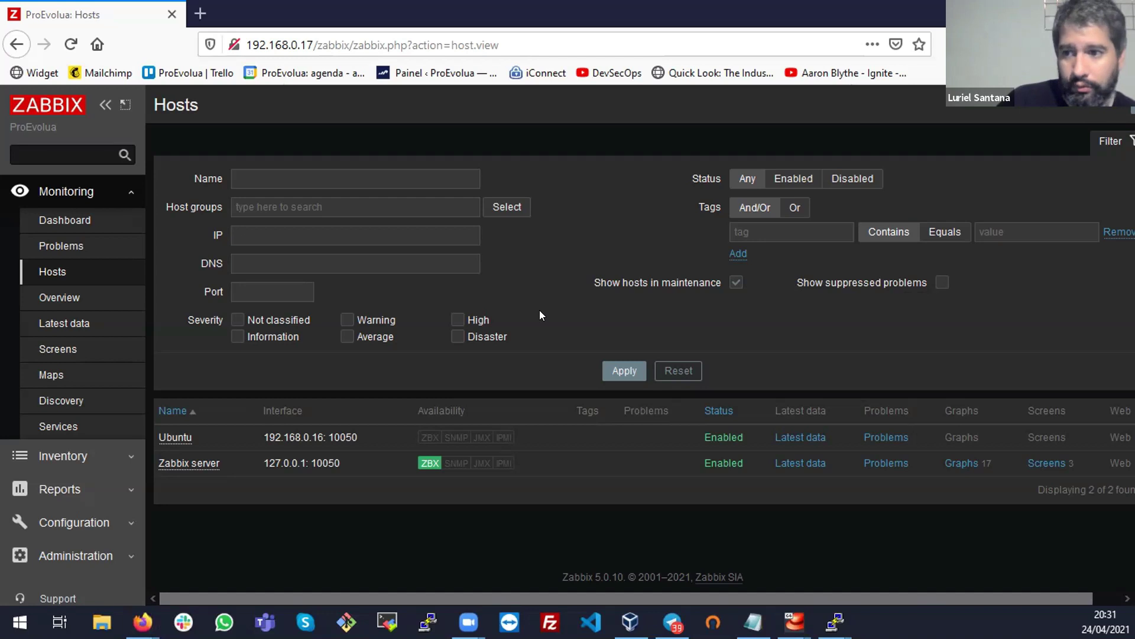
{"action": "key", "text": "alt+Tab"}
{"action": "key", "text": "alt+Tab"}
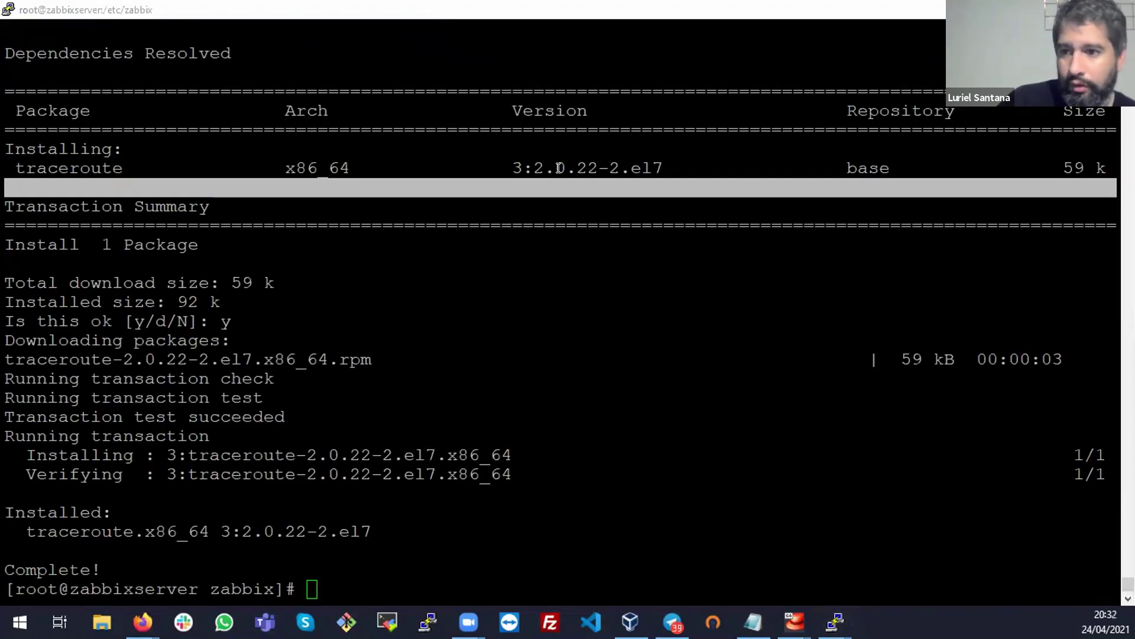
{"action": "key", "text": "alt+Tab"}
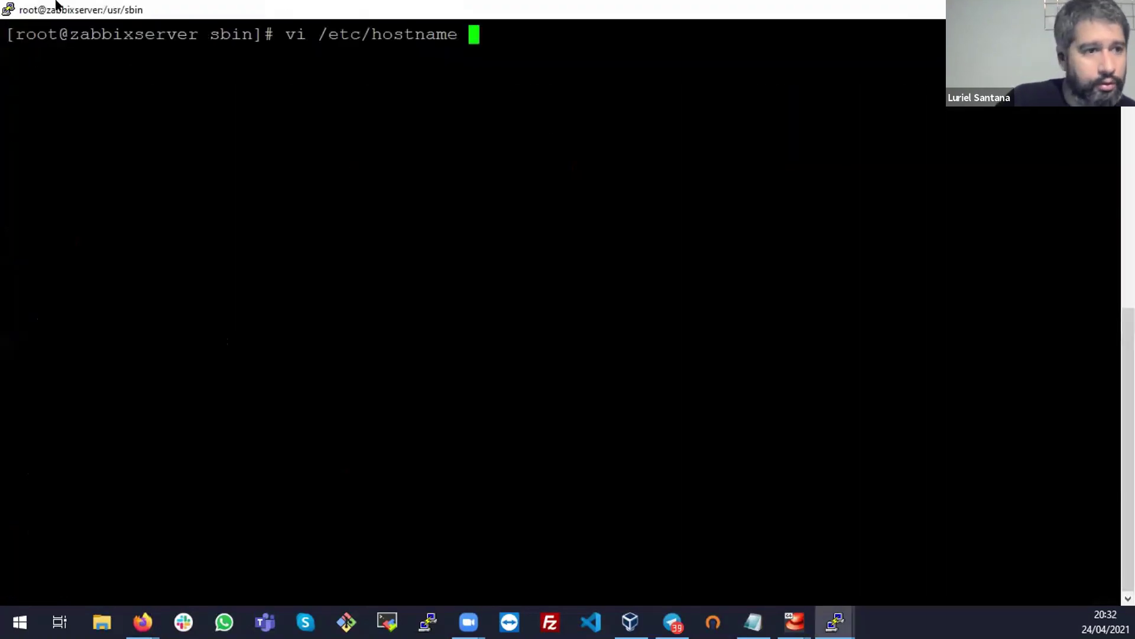
Duplicate the session, close the vi /etc/hostname window, and clear the /etc/zabbix terminal
{"action": "left_click", "coordinate": [9, 8]}
{"action": "left_click", "coordinate": [67, 217]}
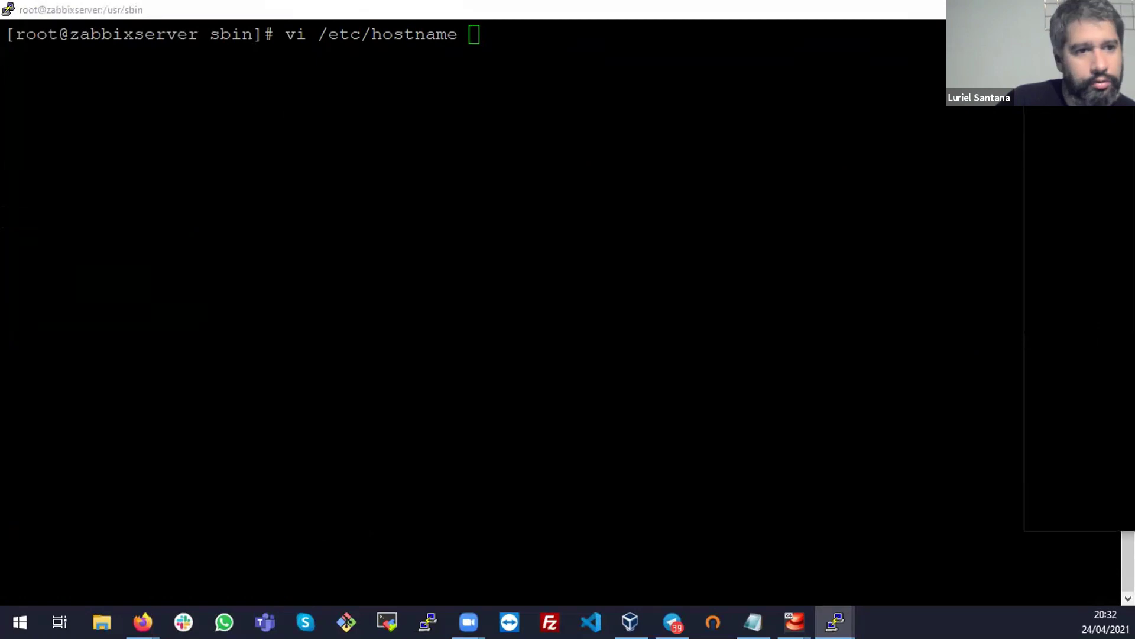
{"action": "key", "text": "alt+F4"}
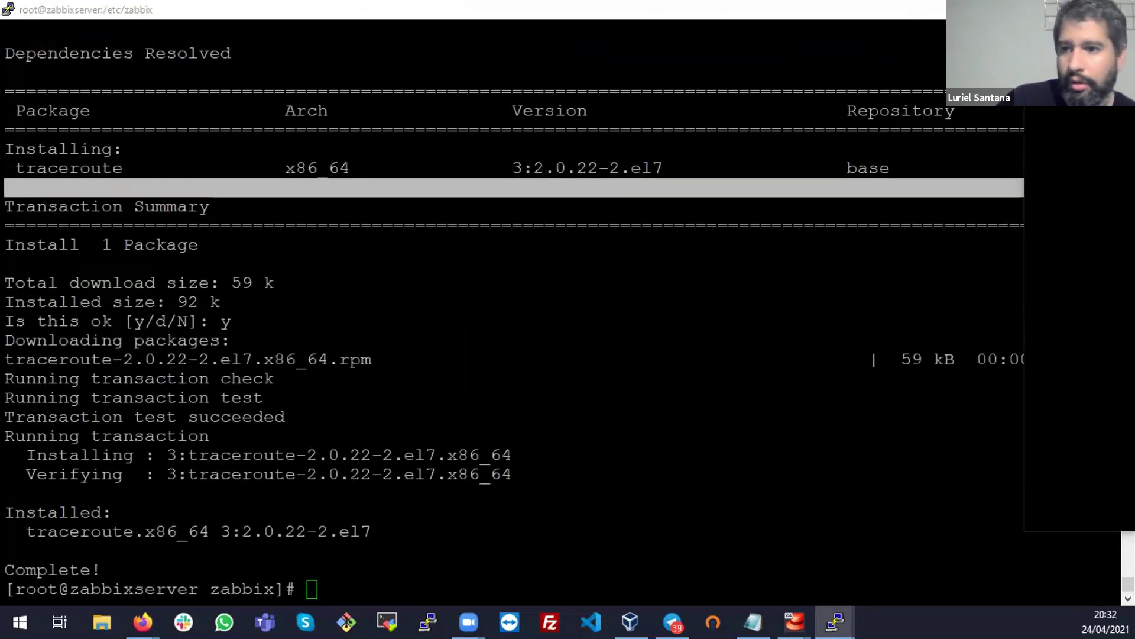
{"action": "left_click", "coordinate": [372, 370]}
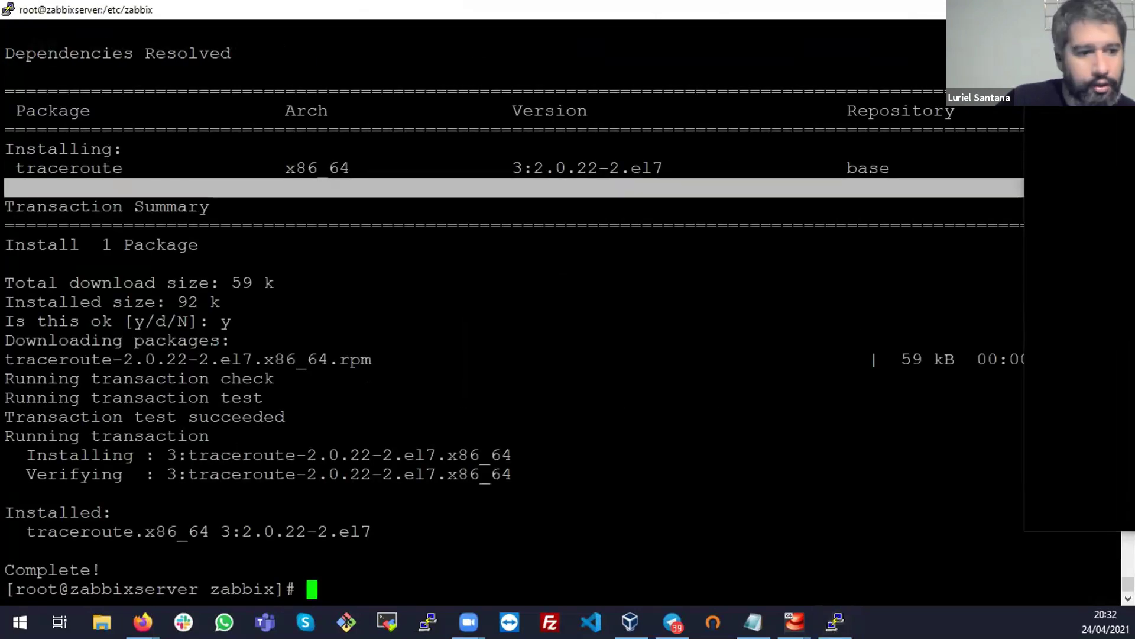
{"action": "key", "text": "ctrl+l"}
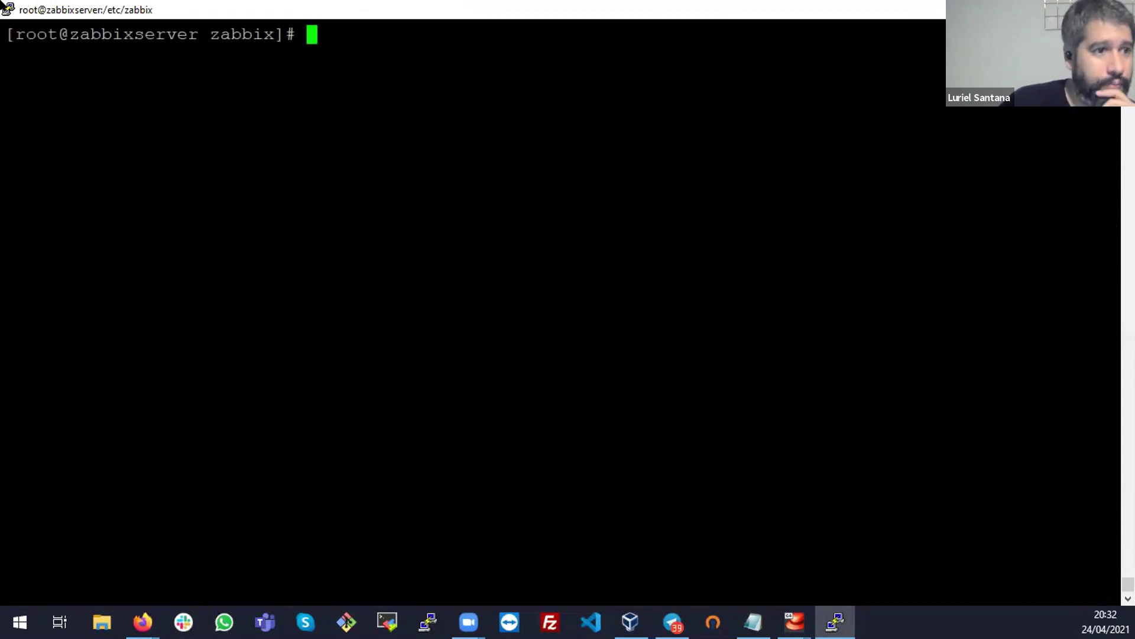
{"action": "left_click", "coordinate": [7, 9]}
Start a new PuTTY session, then return to the Zabbix Hosts page in Firefox
{"action": "left_click", "coordinate": [108, 197]}
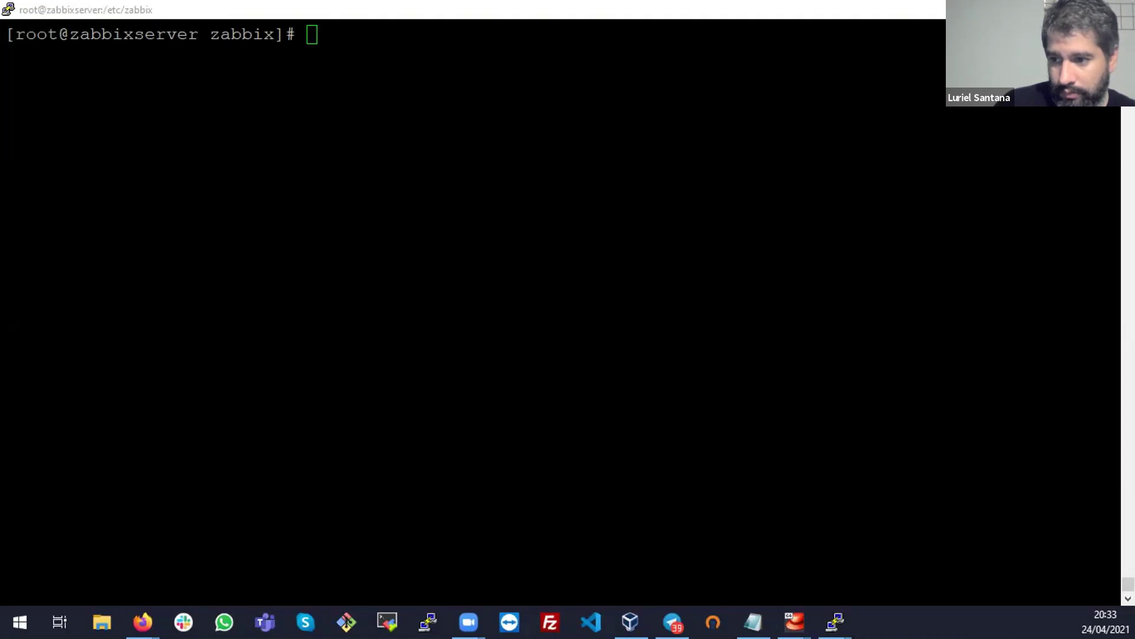
{"action": "left_click", "coordinate": [717, 238]}
{"action": "key", "text": "alt+Tab"}
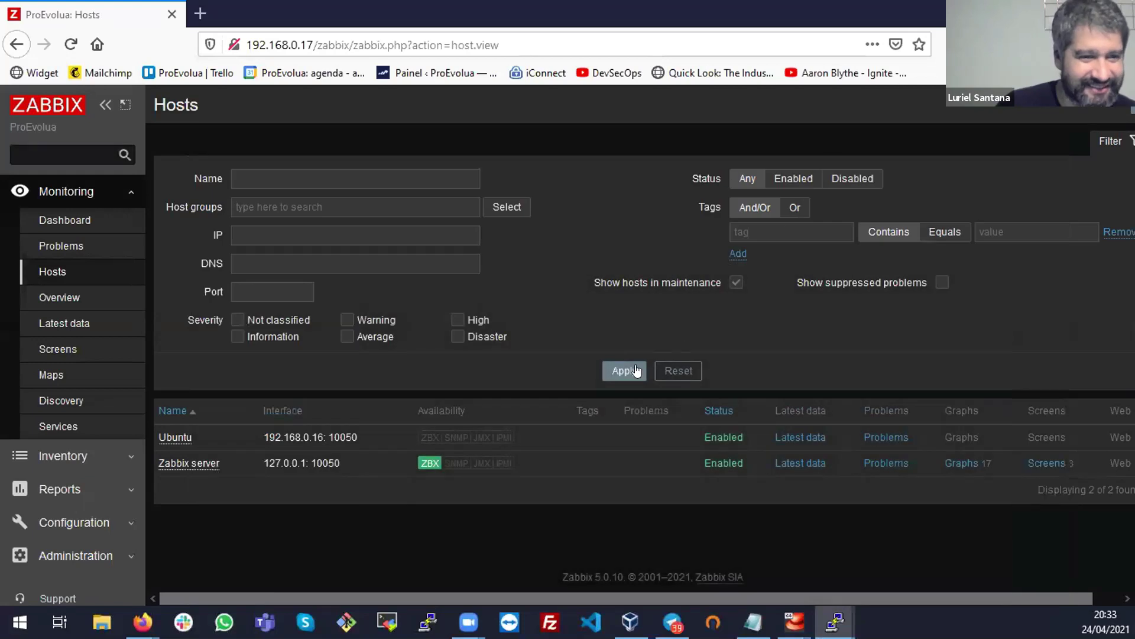
Reload the Hosts page and confirm in Ubuntu's ss -nat output that port 10050 is listening
{"action": "left_click", "coordinate": [71, 45]}
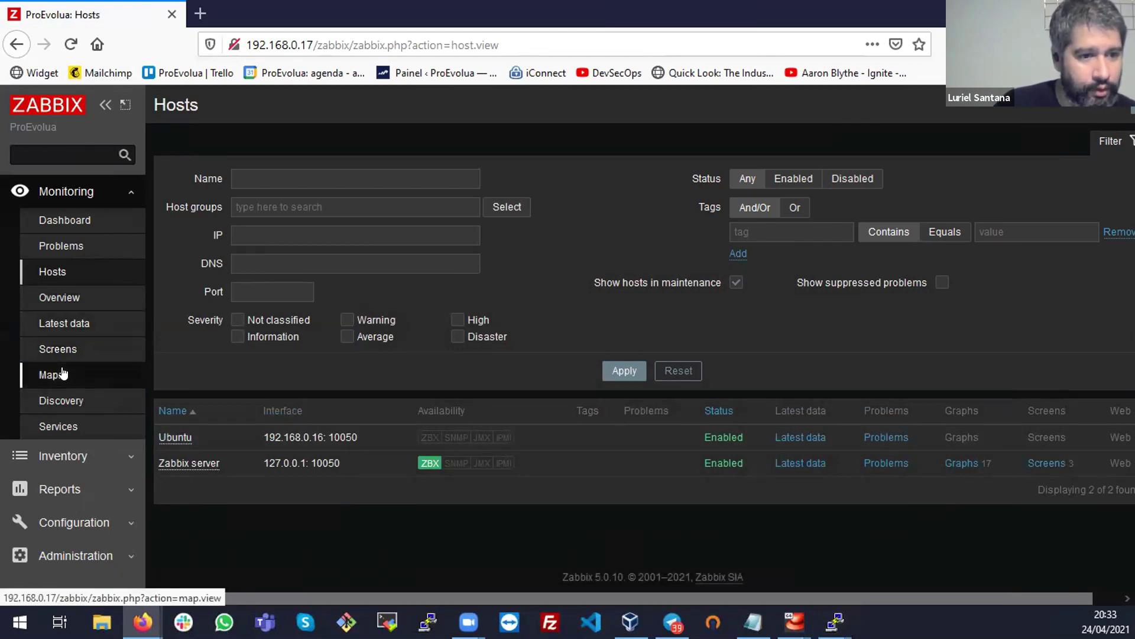
{"action": "left_click", "coordinate": [176, 437]}
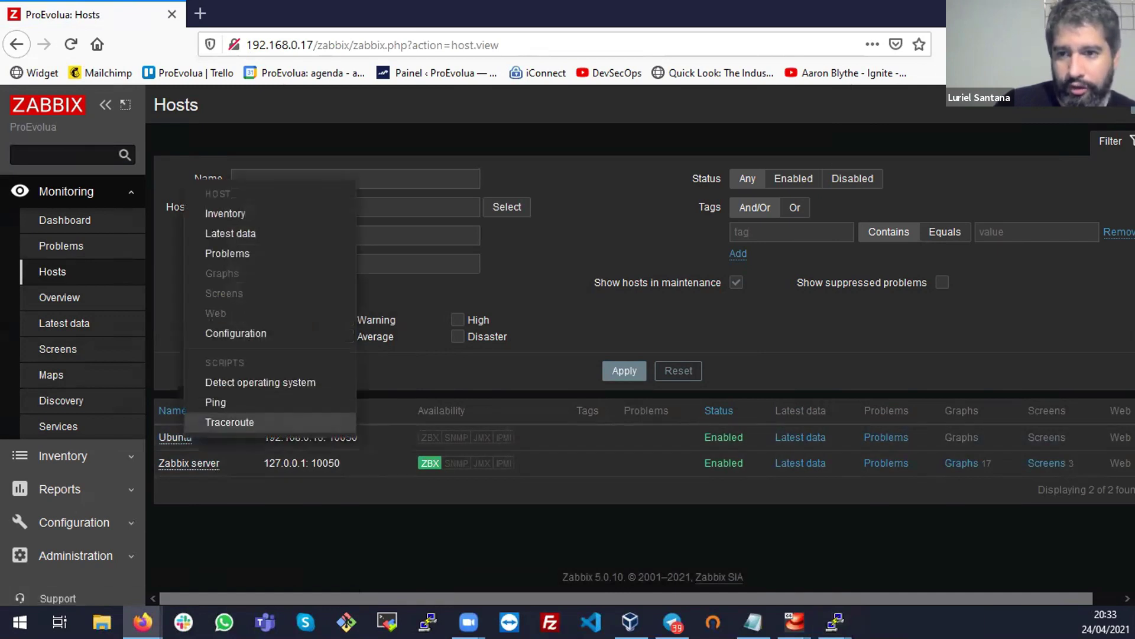
{"action": "key", "text": "alt+Tab"}
{"action": "double_click", "coordinate": [421, 352]}
{"action": "left_click", "coordinate": [421, 353]}
{"action": "left_click", "coordinate": [447, 360]}
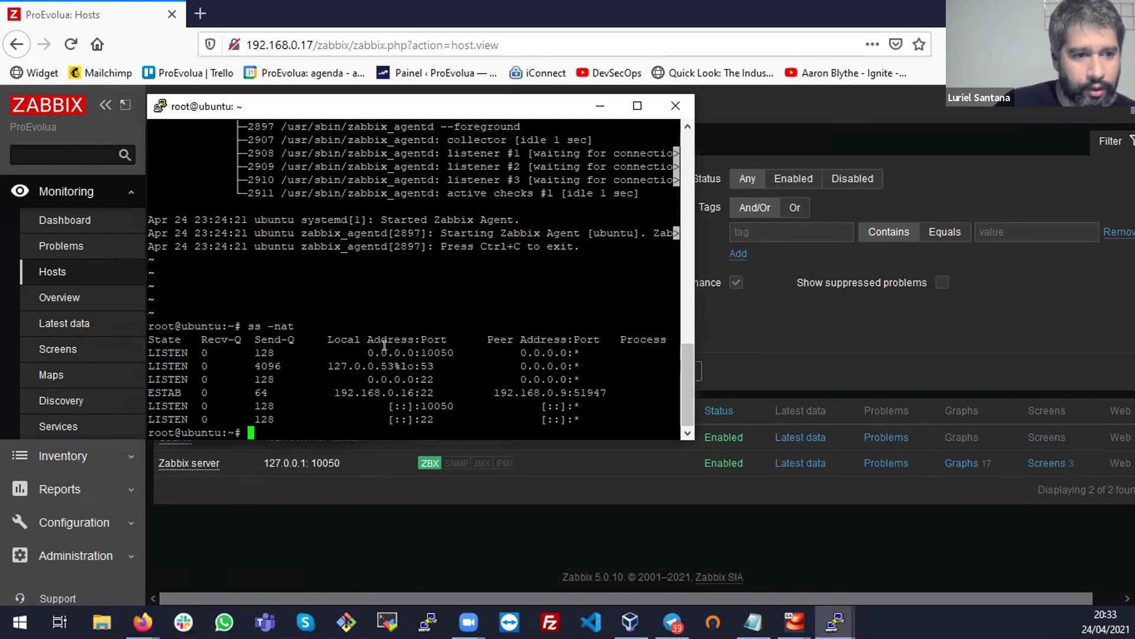
Note the 0.0.0.0 listener and the 192.168.0.16 address, then open Ubuntu's host configuration
{"action": "left_click_drag", "start_coordinate": [397, 349], "coordinate": [422, 353]}
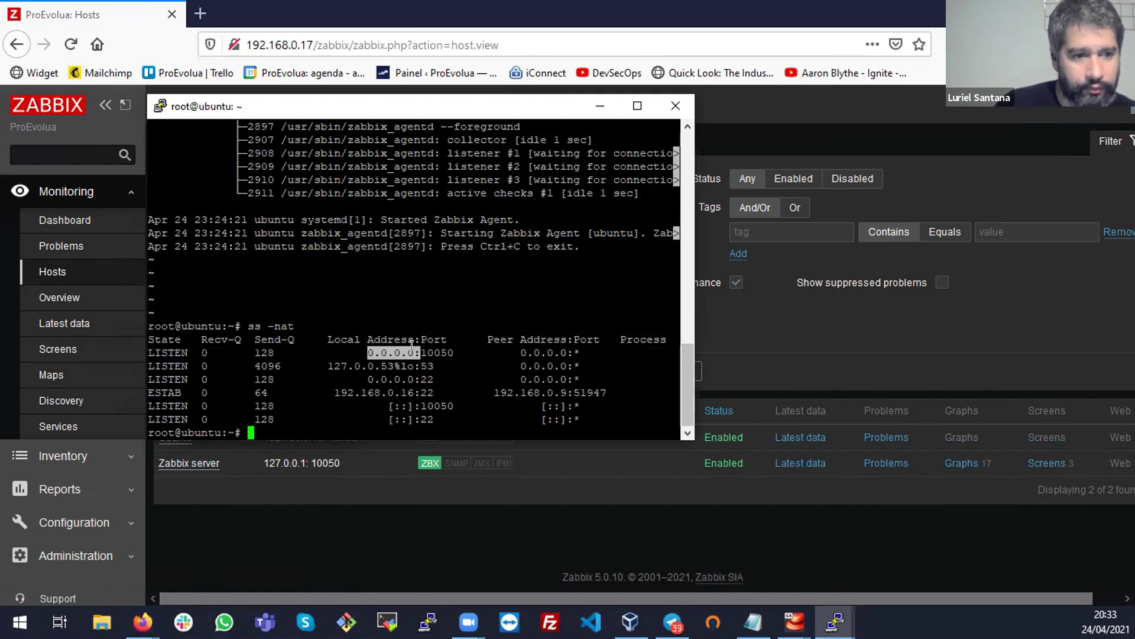
{"action": "triple_click", "coordinate": [405, 390]}
{"action": "double_click", "coordinate": [404, 390]}
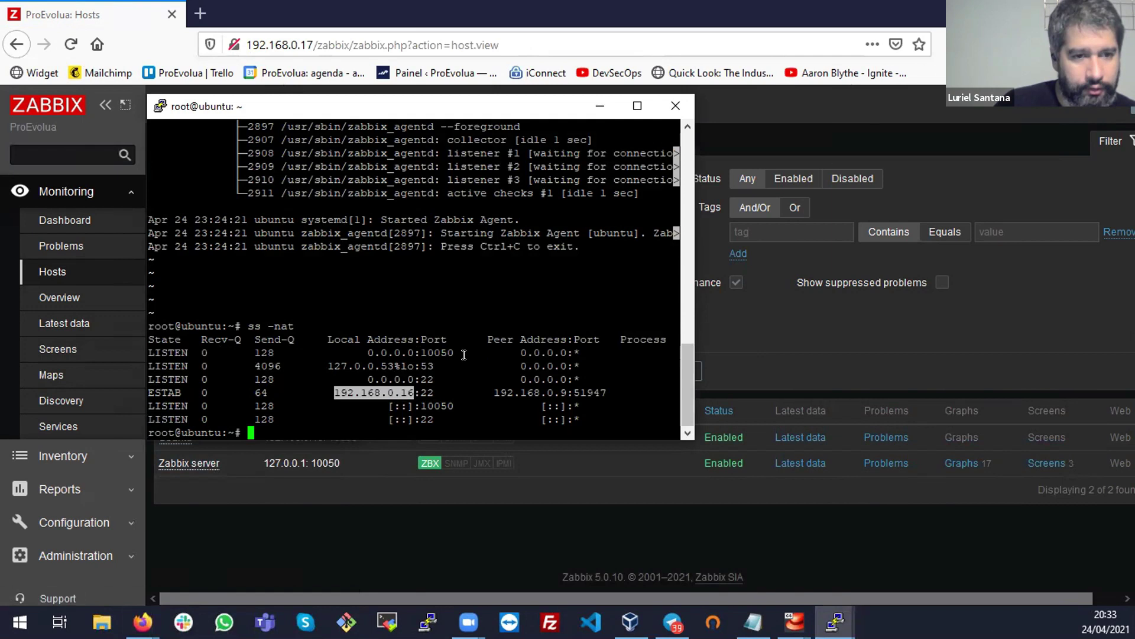
{"action": "left_click", "coordinate": [600, 106]}
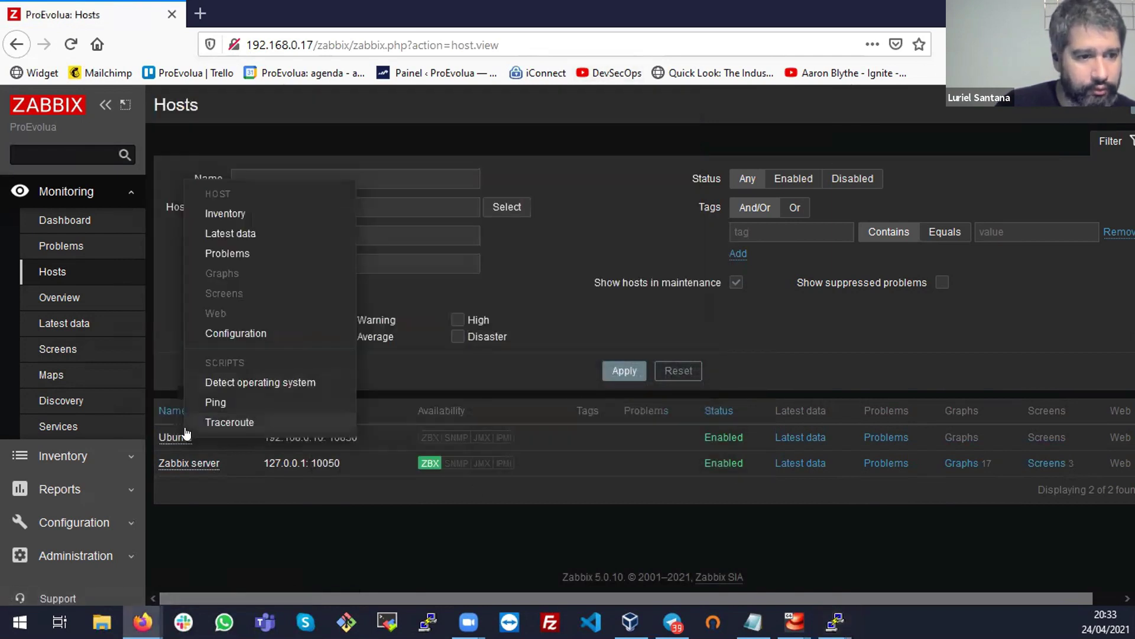
{"action": "left_click", "coordinate": [231, 331]}
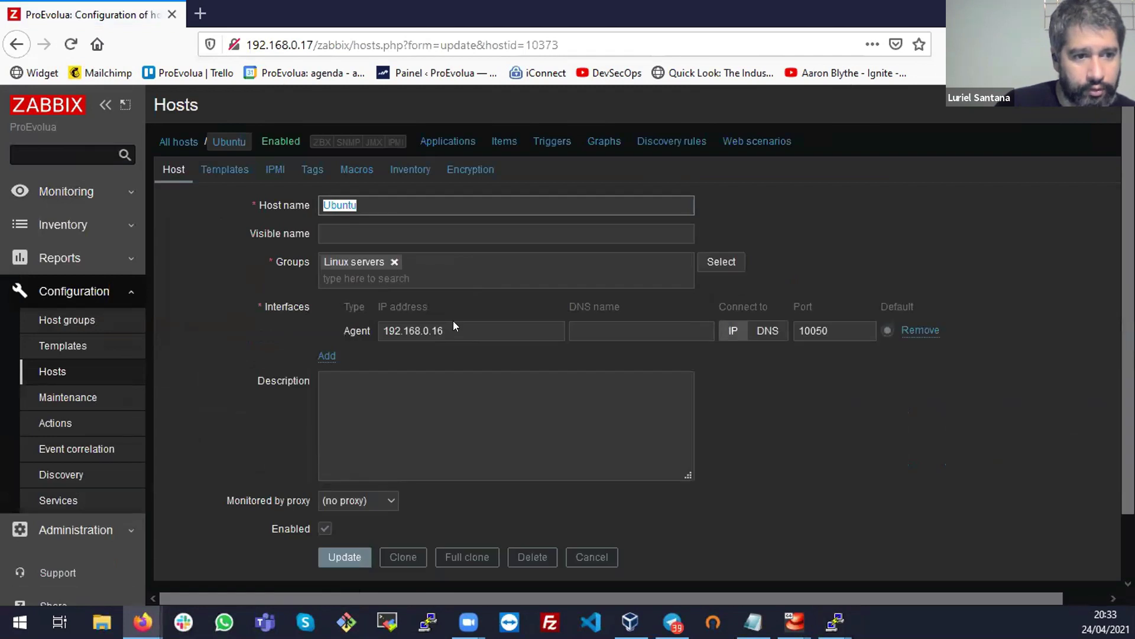
Verify the agent interface uses IP 192.168.0.16 and connects by IP
{"action": "left_click", "coordinate": [452, 325]}
{"action": "left_click", "coordinate": [750, 333]}
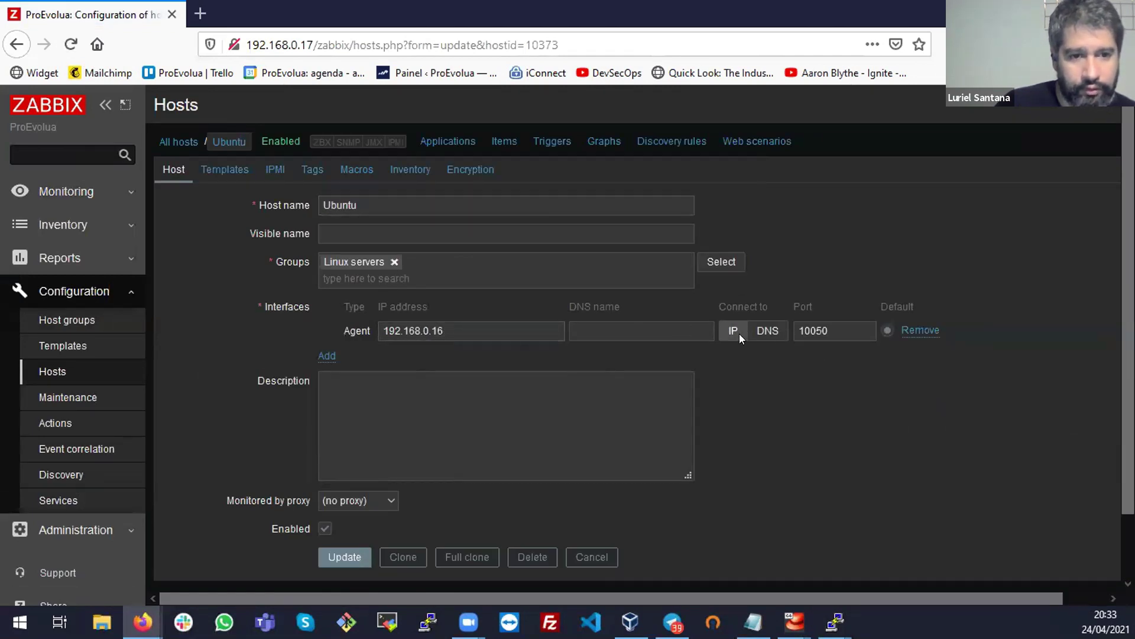
{"action": "scroll", "coordinate": [366, 458], "scroll_direction": "down", "scroll_amount": 2}
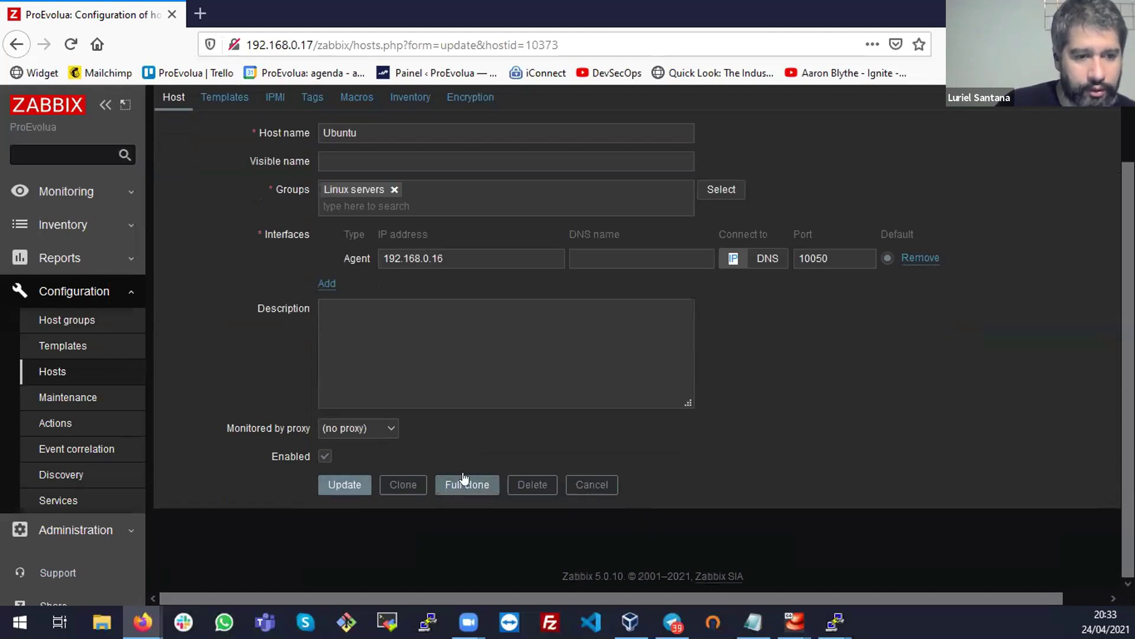
{"action": "scroll", "coordinate": [479, 466], "scroll_direction": "up", "scroll_amount": 2}
Link Template OS Linux by Zabbix agent from Templates/Operating systems and update the host
{"action": "left_click", "coordinate": [228, 173]}
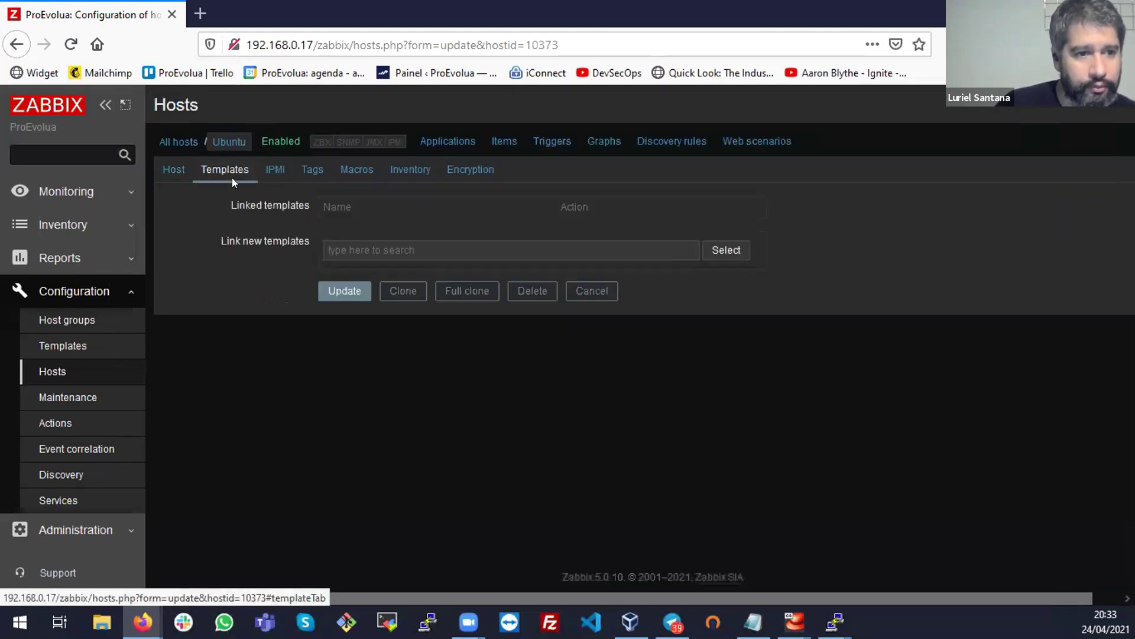
{"action": "left_click", "coordinate": [727, 260]}
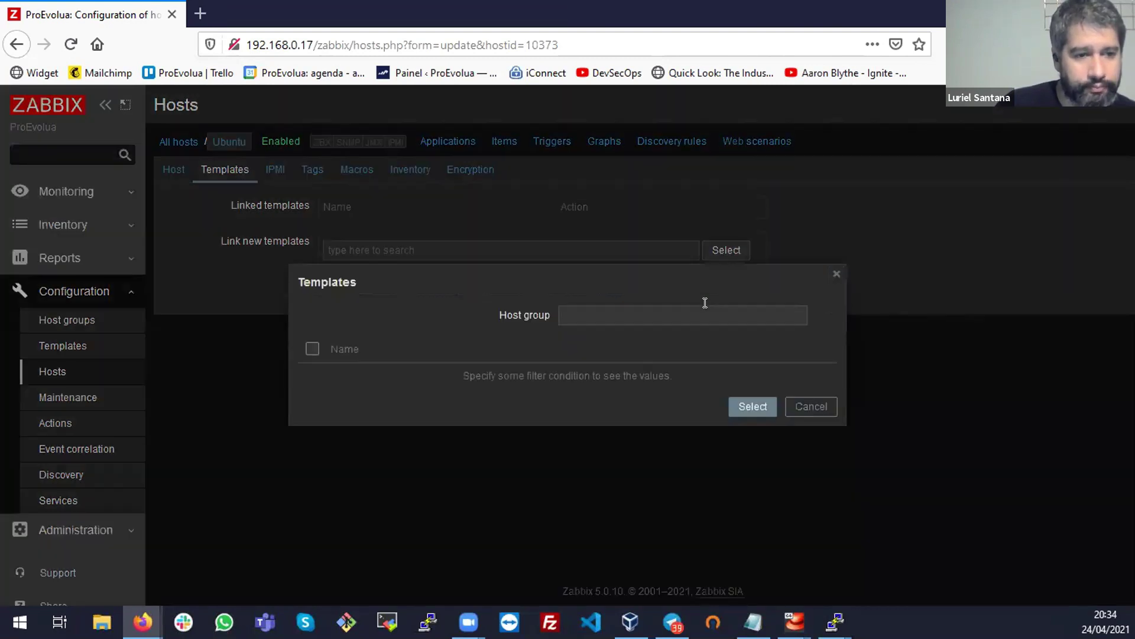
{"action": "left_click", "coordinate": [805, 314]}
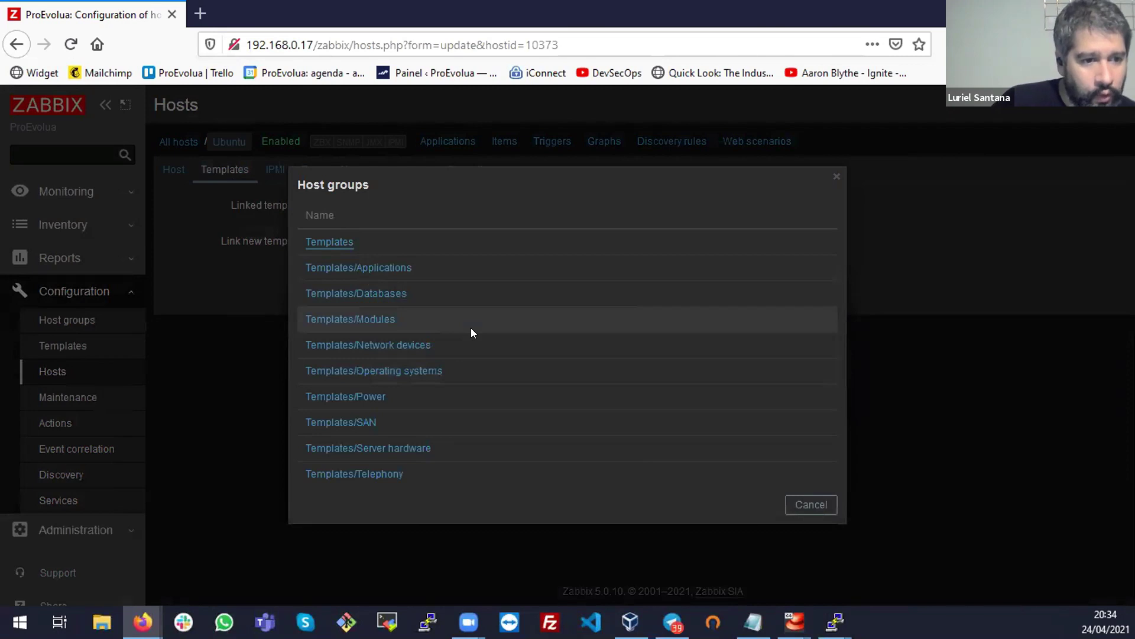
{"action": "left_click", "coordinate": [414, 372]}
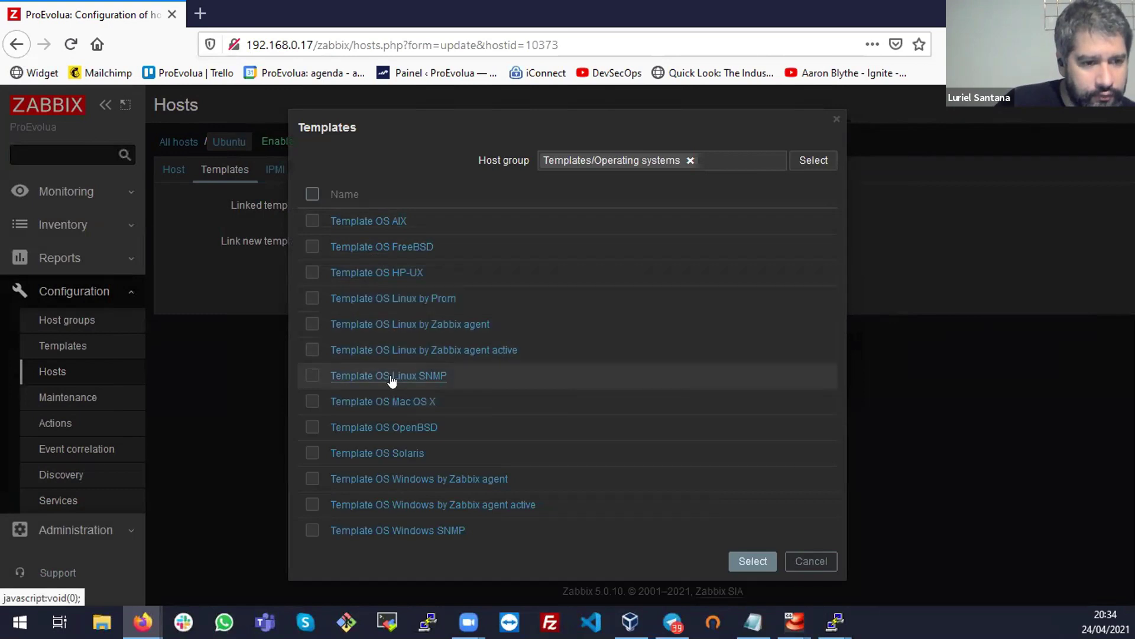
{"action": "left_click", "coordinate": [422, 326]}
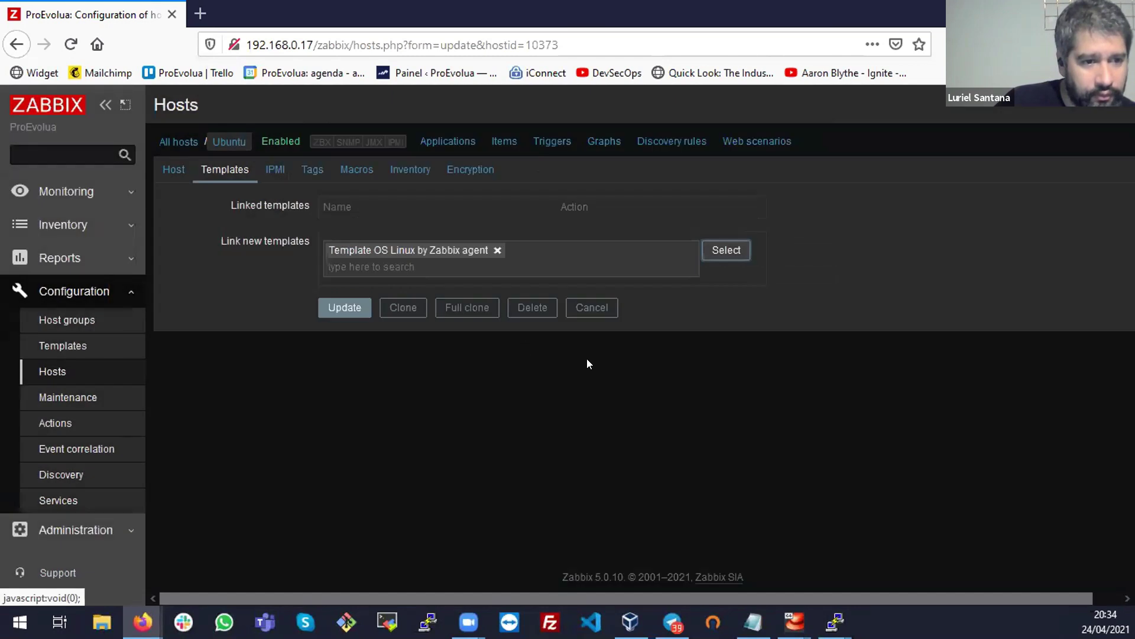
{"action": "left_click", "coordinate": [355, 305]}
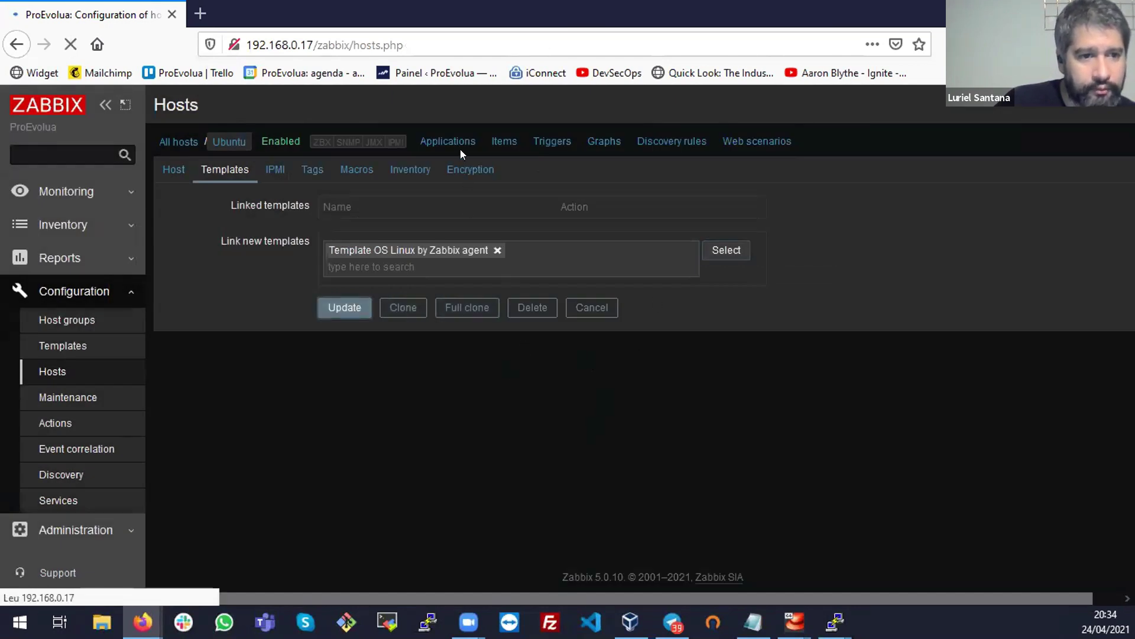
Go from Ubuntu's graphs to its items list and open the Available memory item
{"action": "scroll", "coordinate": [970, 438], "scroll_direction": "down", "scroll_amount": 1}
{"action": "scroll", "coordinate": [975, 445], "scroll_direction": "down", "scroll_amount": 2}
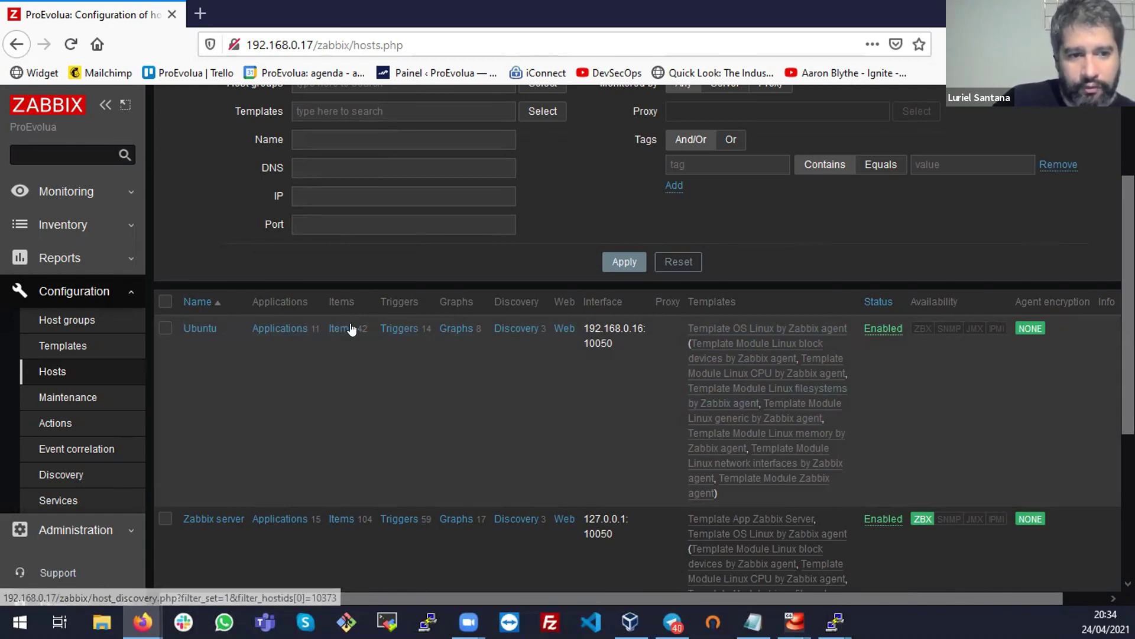
{"action": "left_click", "coordinate": [448, 330]}
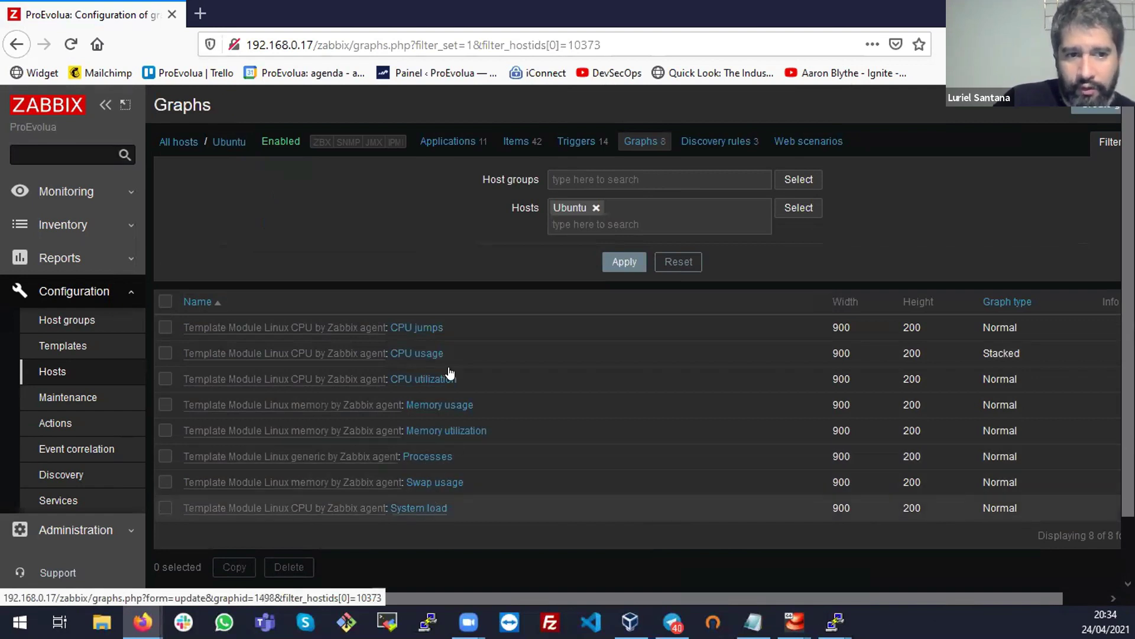
{"action": "left_click", "coordinate": [515, 141]}
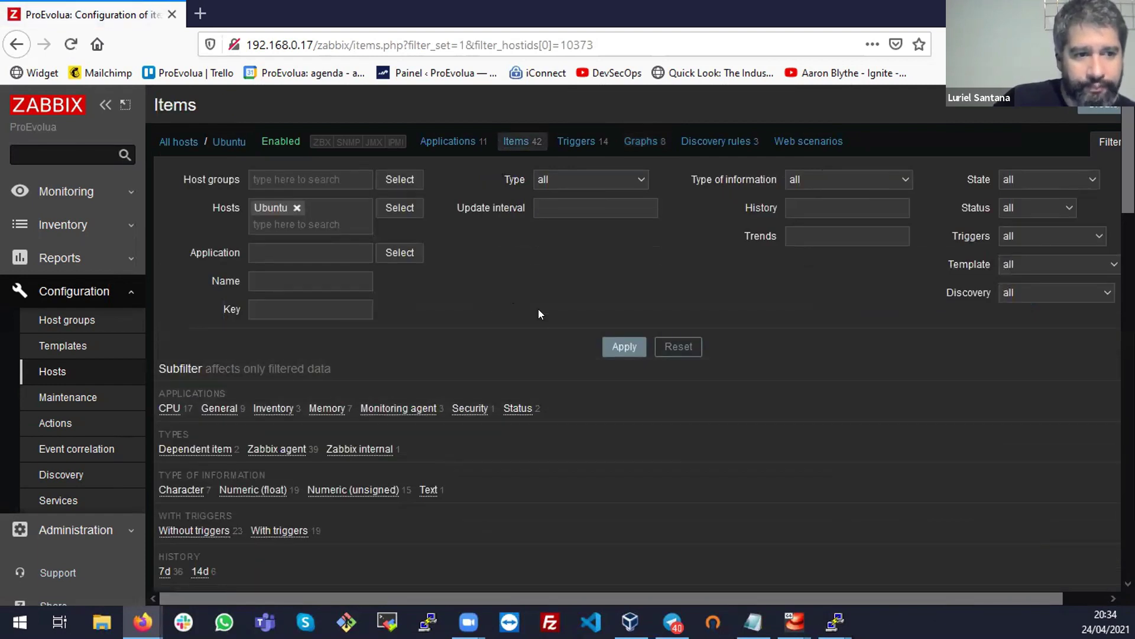
{"action": "scroll", "coordinate": [537, 302], "scroll_direction": "down", "scroll_amount": 3}
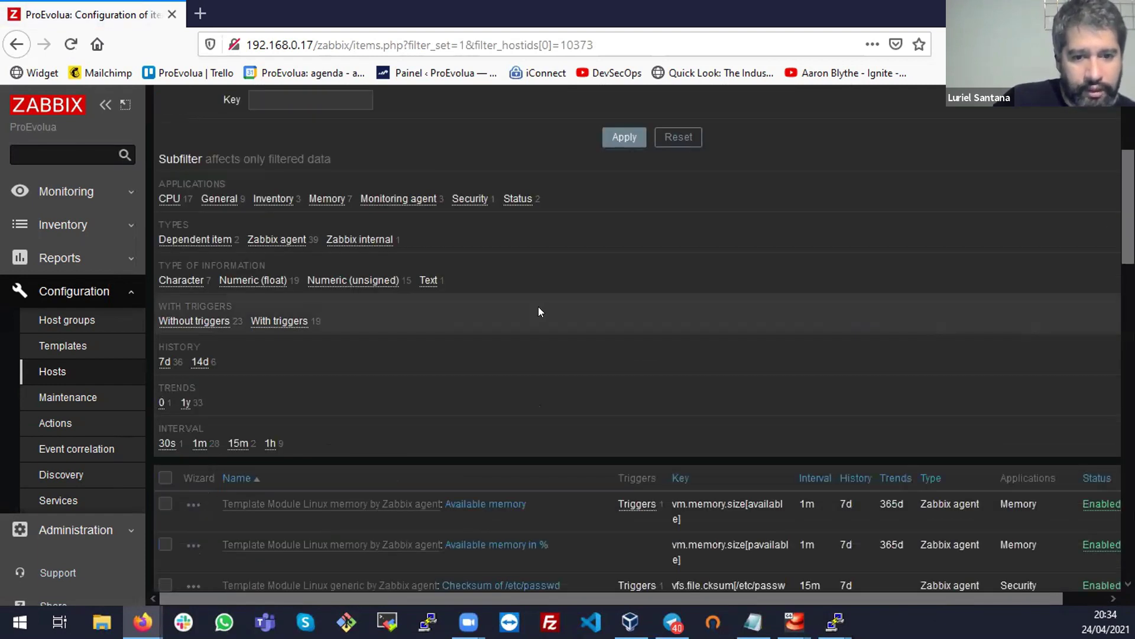
{"action": "scroll", "coordinate": [538, 307], "scroll_direction": "down", "scroll_amount": 3}
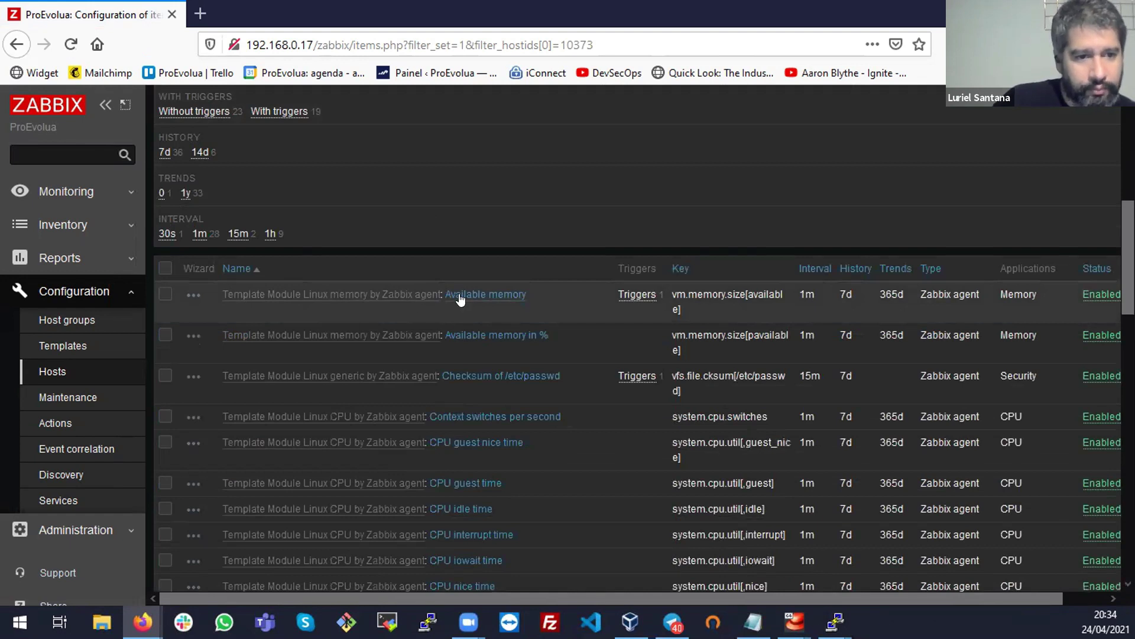
{"action": "left_click", "coordinate": [467, 294]}
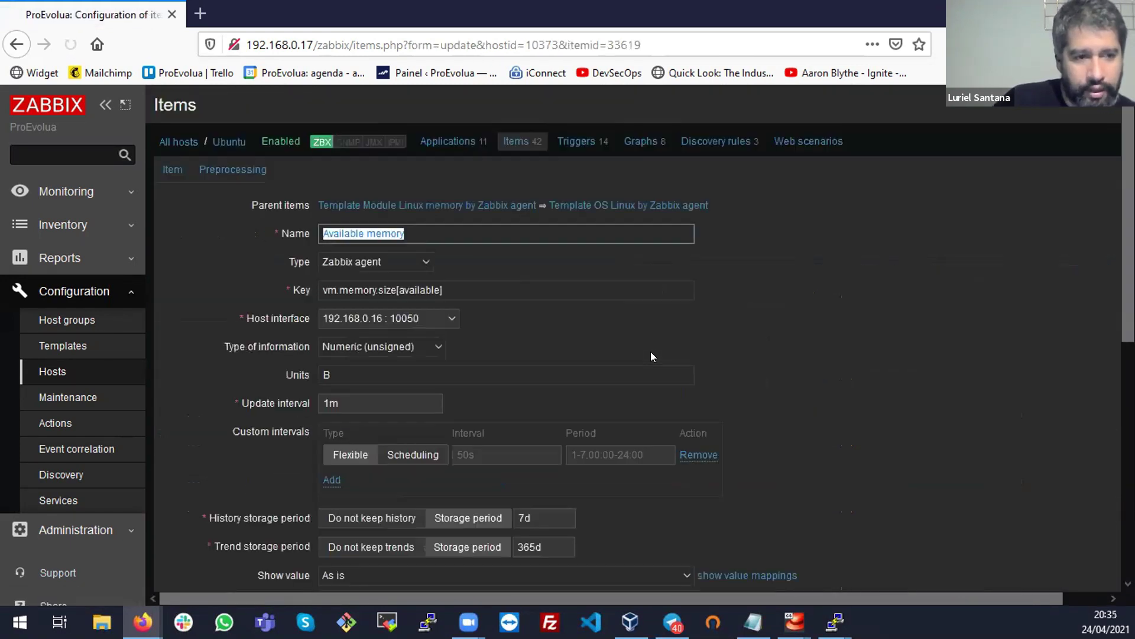
Review the Available memory item's settings, then go to the Host groups list
{"action": "scroll", "coordinate": [521, 302], "scroll_direction": "down", "scroll_amount": 1}
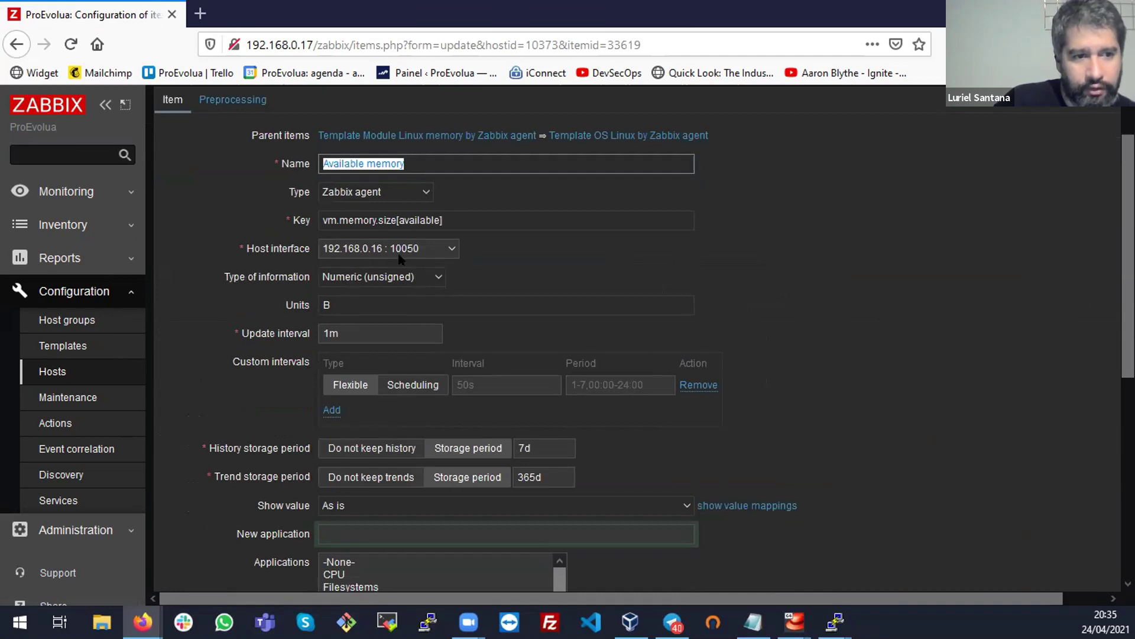
{"action": "scroll", "coordinate": [533, 318], "scroll_direction": "down", "scroll_amount": 3}
{"action": "scroll", "coordinate": [850, 366], "scroll_direction": "down", "scroll_amount": 3}
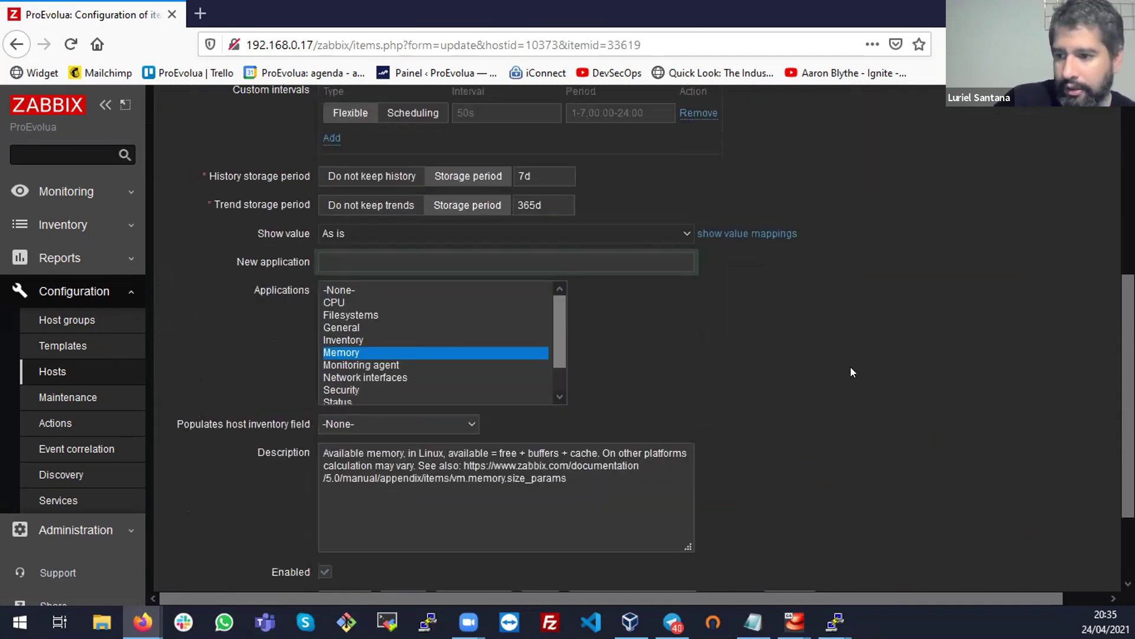
{"action": "scroll", "coordinate": [851, 365], "scroll_direction": "up", "scroll_amount": 7}
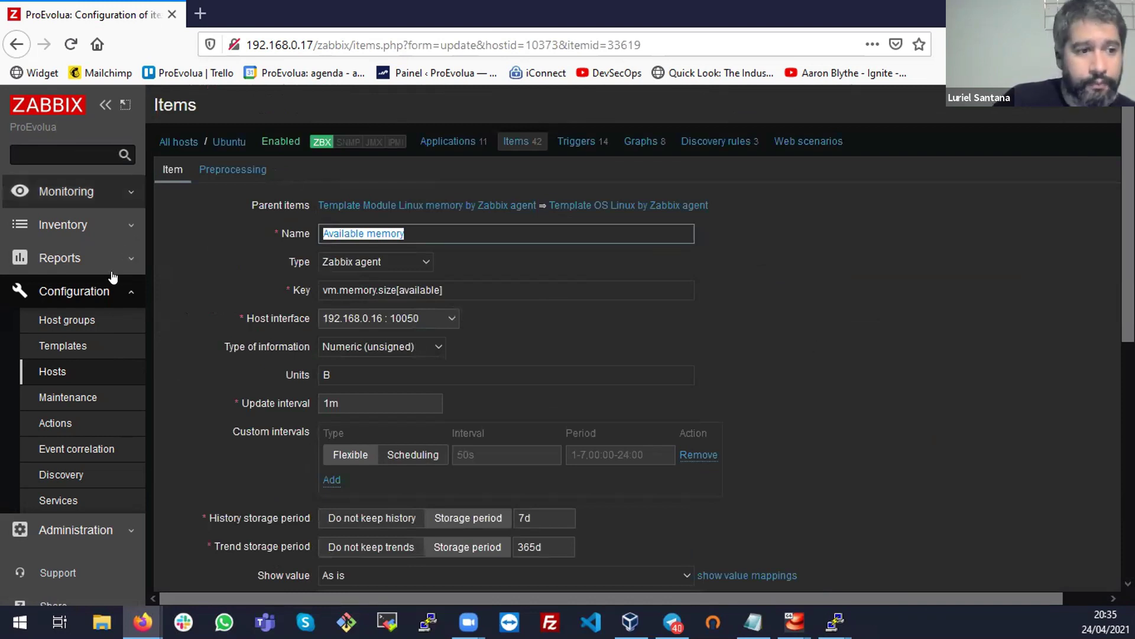
{"action": "left_click", "coordinate": [102, 320]}
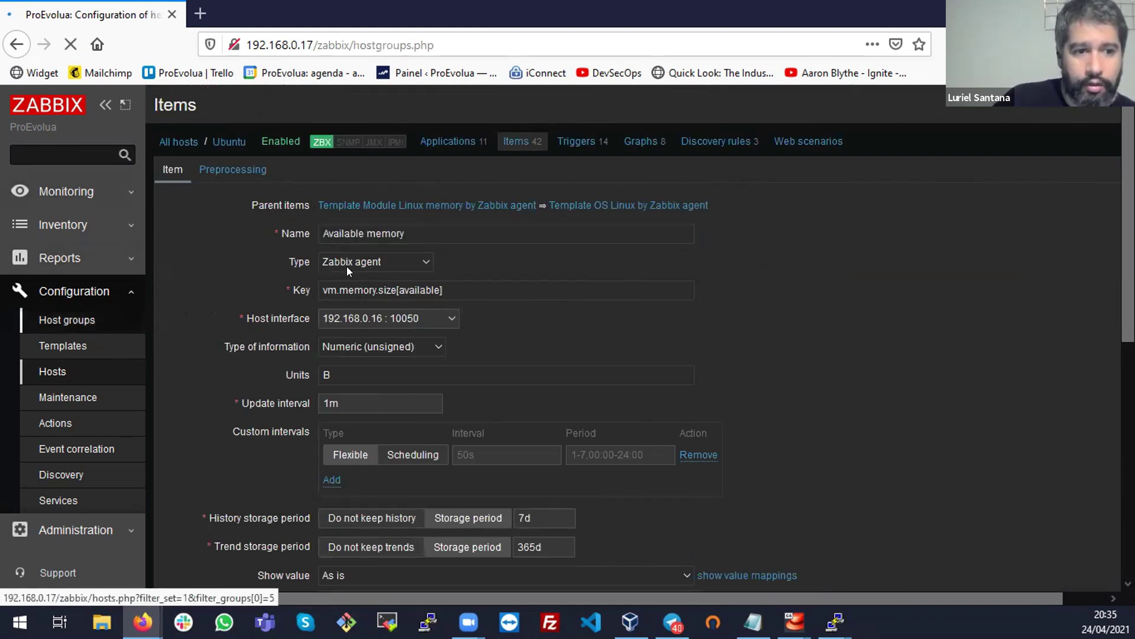
Filter templates by Linux servers and Template OS Linux by Zabbix agent, then open Monitoring > Hosts
{"action": "left_click", "coordinate": [66, 191]}
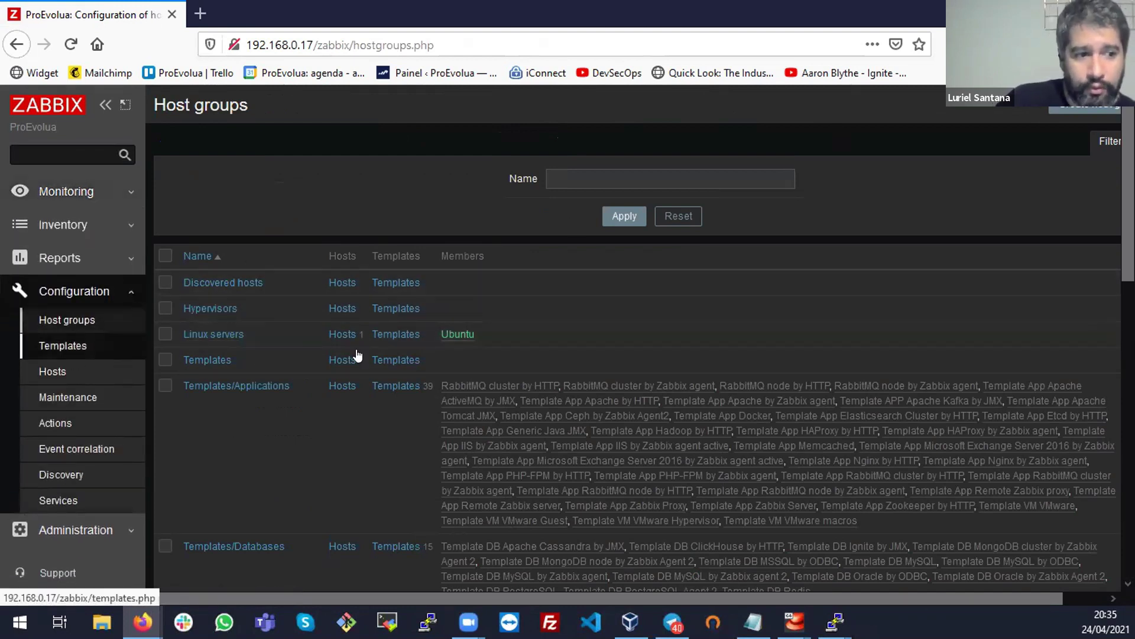
{"action": "left_click", "coordinate": [408, 334]}
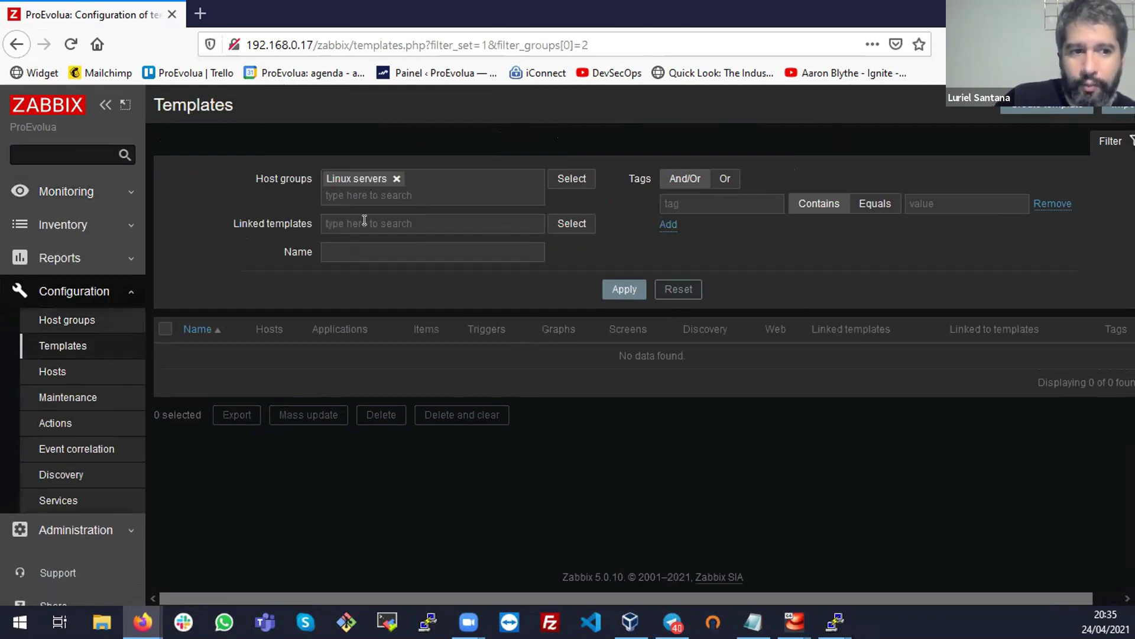
{"action": "left_click", "coordinate": [568, 224]}
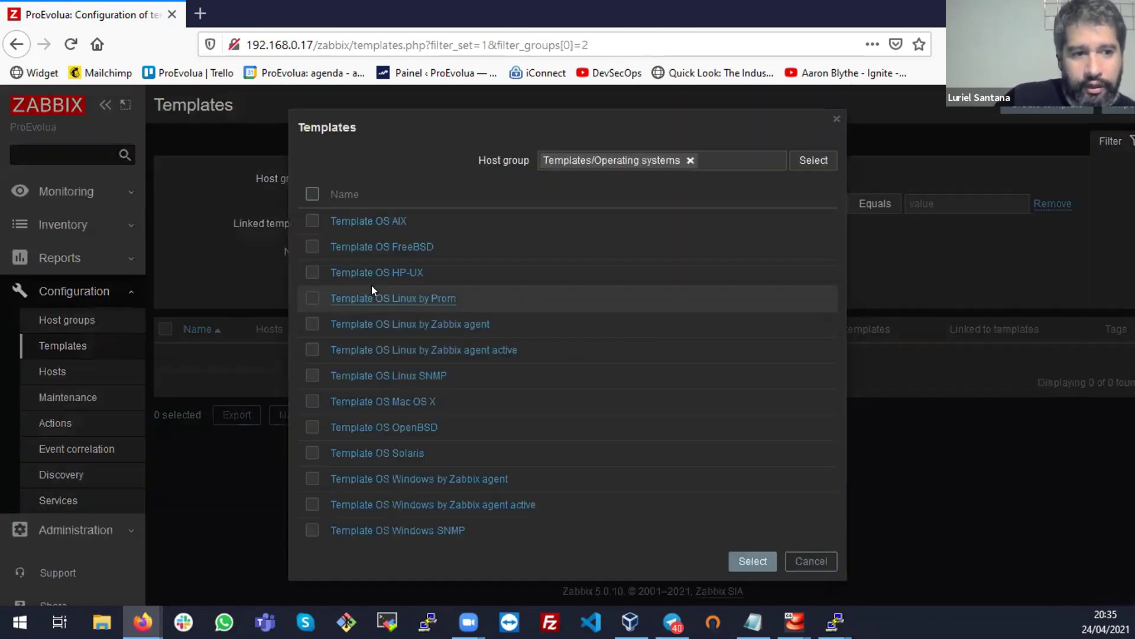
{"action": "left_click", "coordinate": [390, 324]}
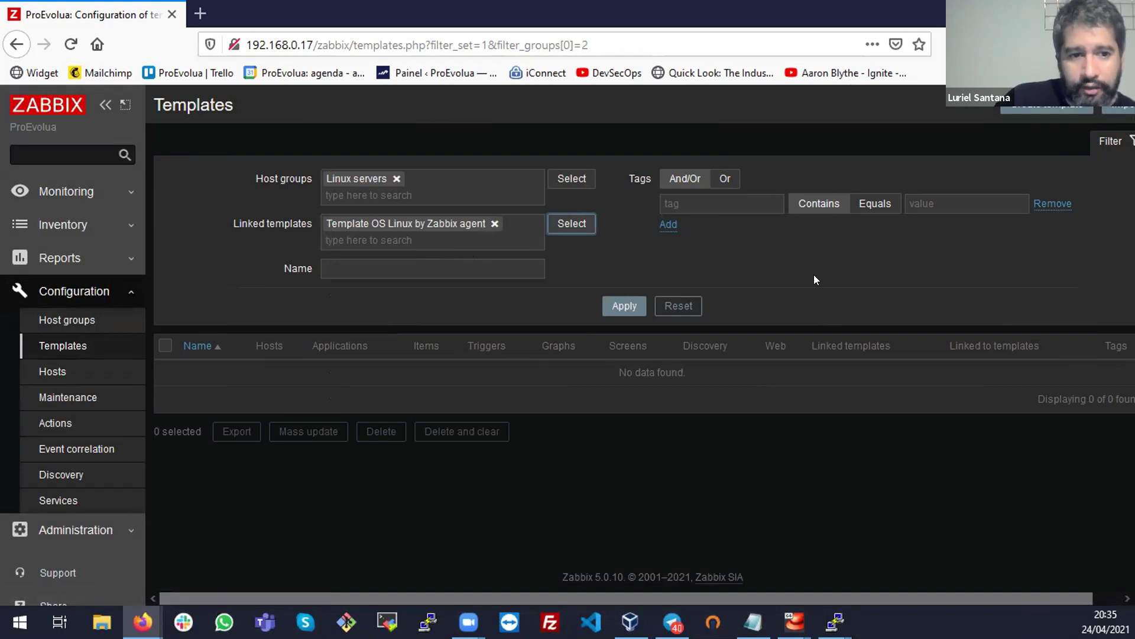
{"action": "left_click", "coordinate": [624, 306]}
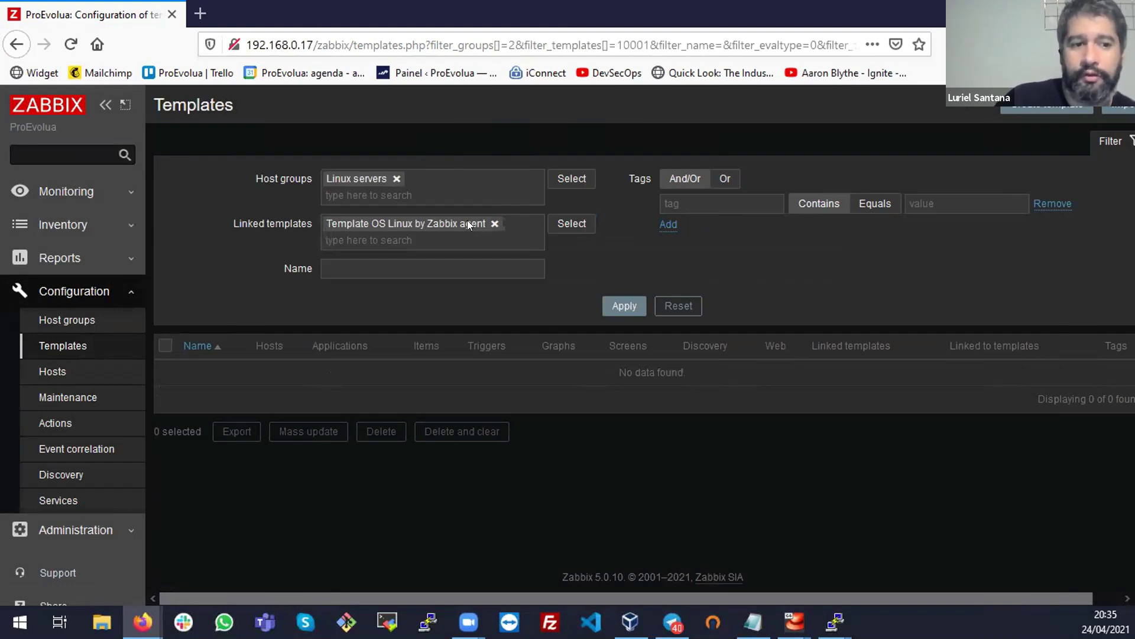
{"action": "left_click", "coordinate": [570, 224]}
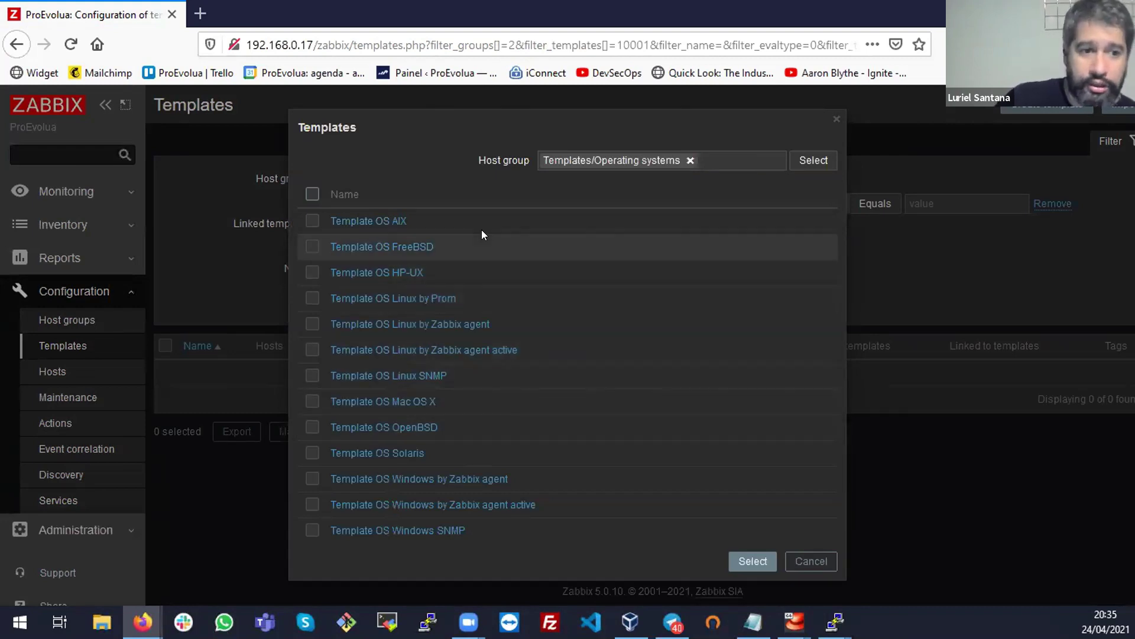
{"action": "left_click", "coordinate": [833, 120]}
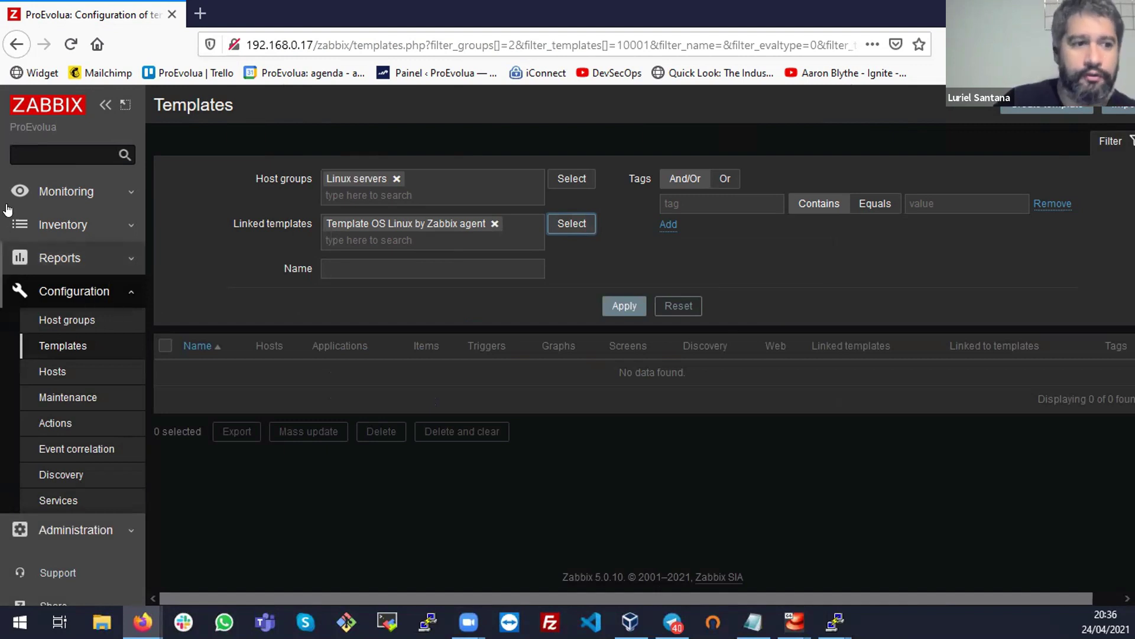
{"action": "left_click", "coordinate": [74, 193]}
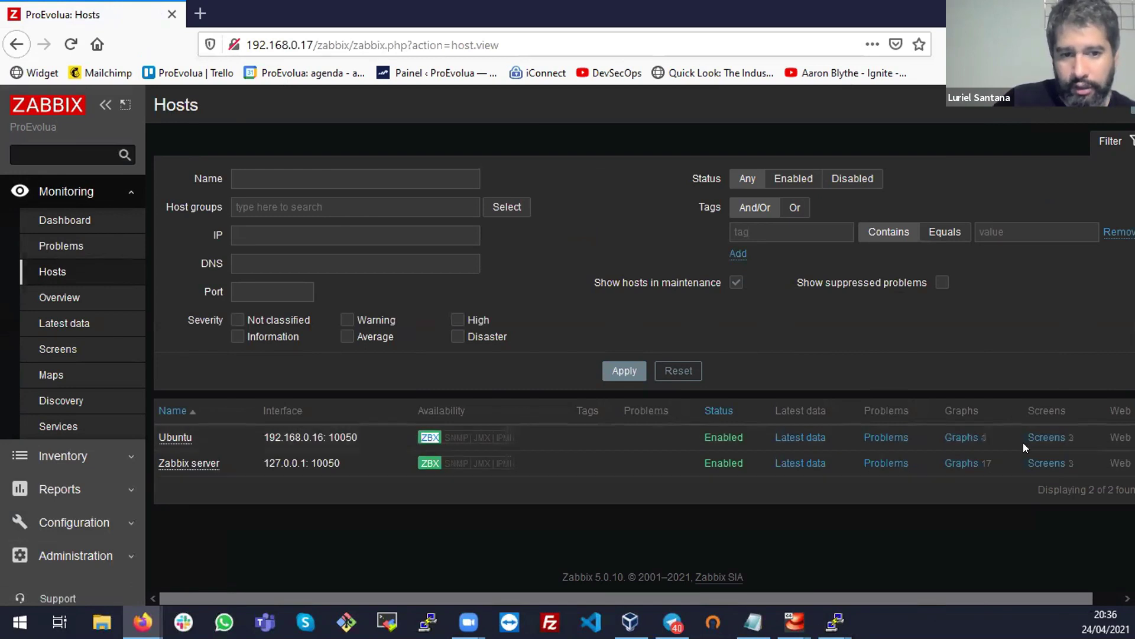
Check Ubuntu's latest data, noting CPU idle time of 99.4774 %, then return to hosts
{"action": "left_click", "coordinate": [819, 438]}
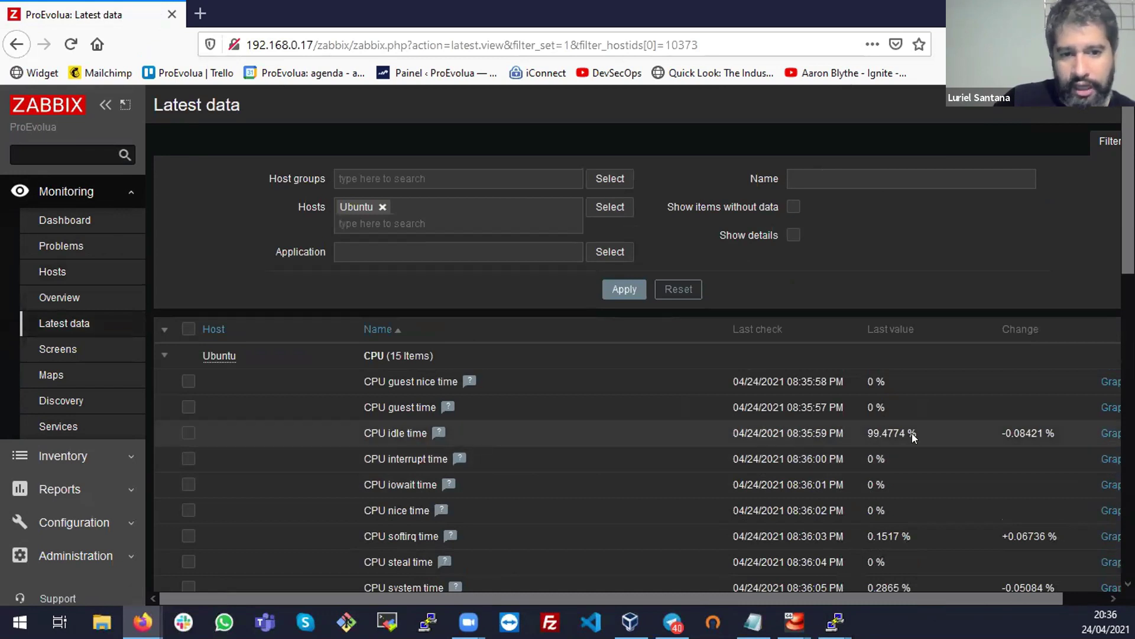
{"action": "left_click_drag", "start_coordinate": [913, 433], "coordinate": [867, 433]}
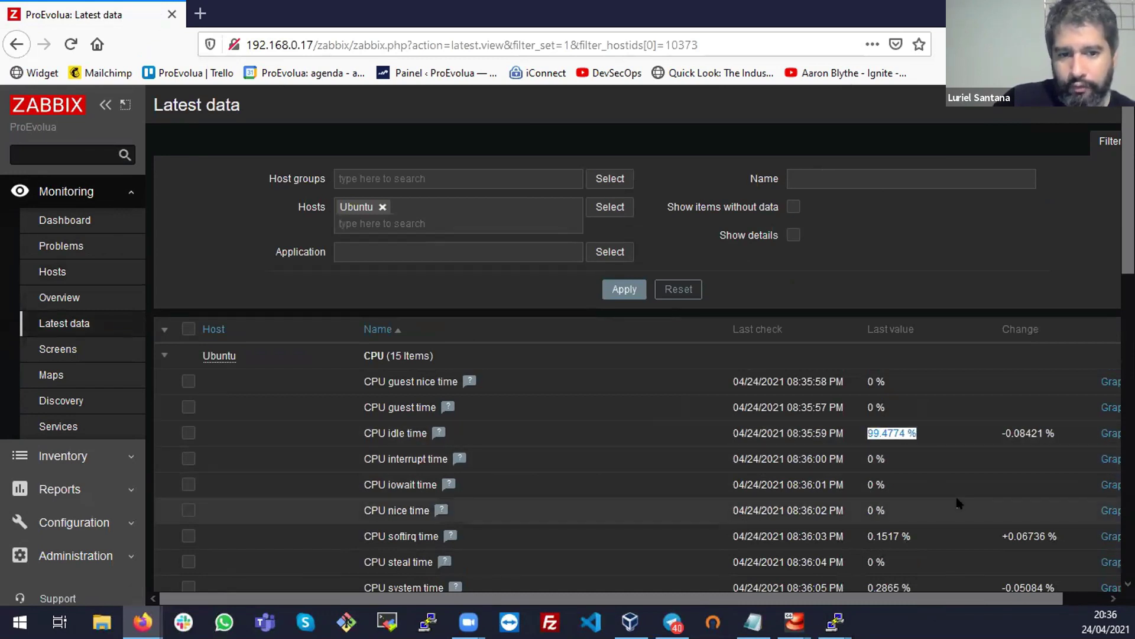
{"action": "scroll", "coordinate": [958, 503], "scroll_direction": "down", "scroll_amount": 10}
{"action": "scroll", "coordinate": [766, 442], "scroll_direction": "up", "scroll_amount": 10}
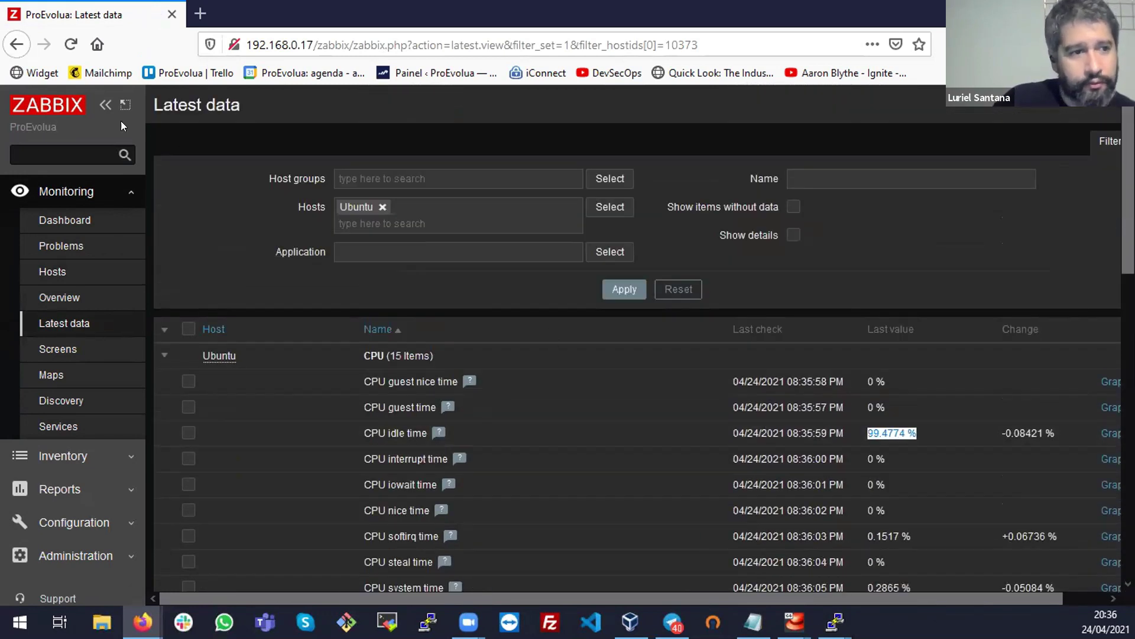
{"action": "left_click", "coordinate": [20, 45]}
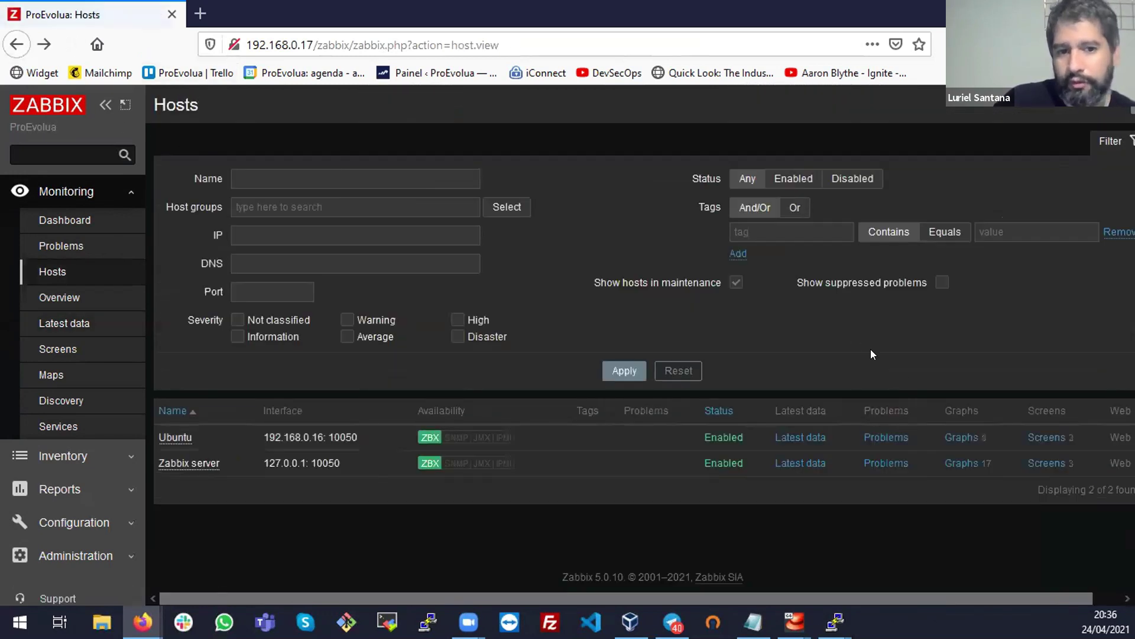
Scroll through Ubuntu's last-hour graphs from Processes down to Memory utilization
{"action": "left_click", "coordinate": [962, 437]}
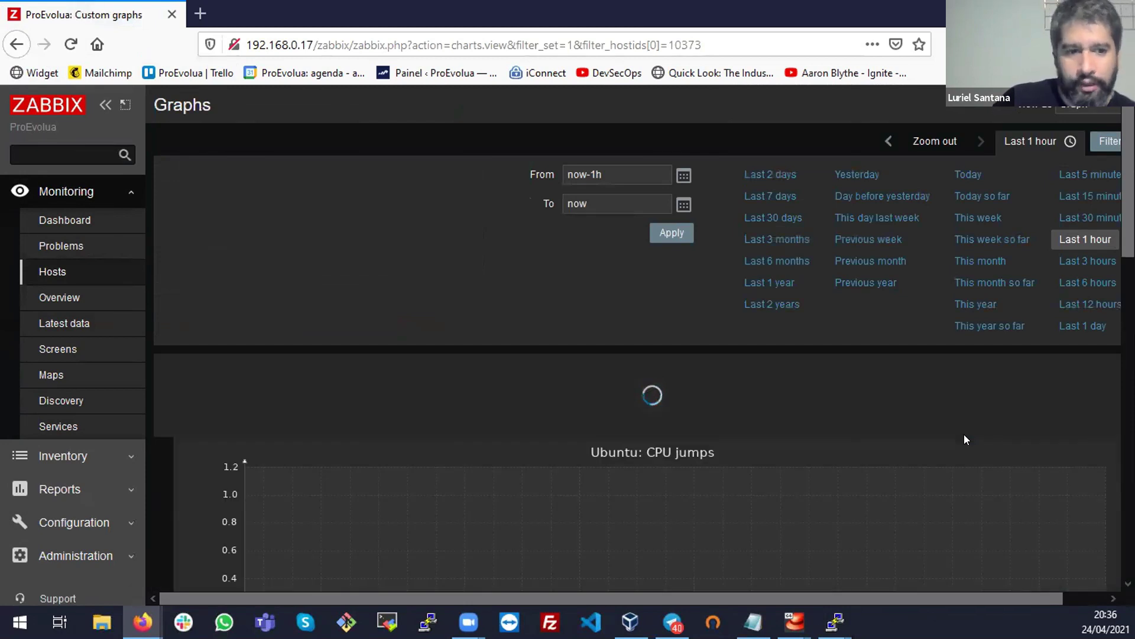
{"action": "scroll", "coordinate": [790, 434], "scroll_direction": "down", "scroll_amount": 3}
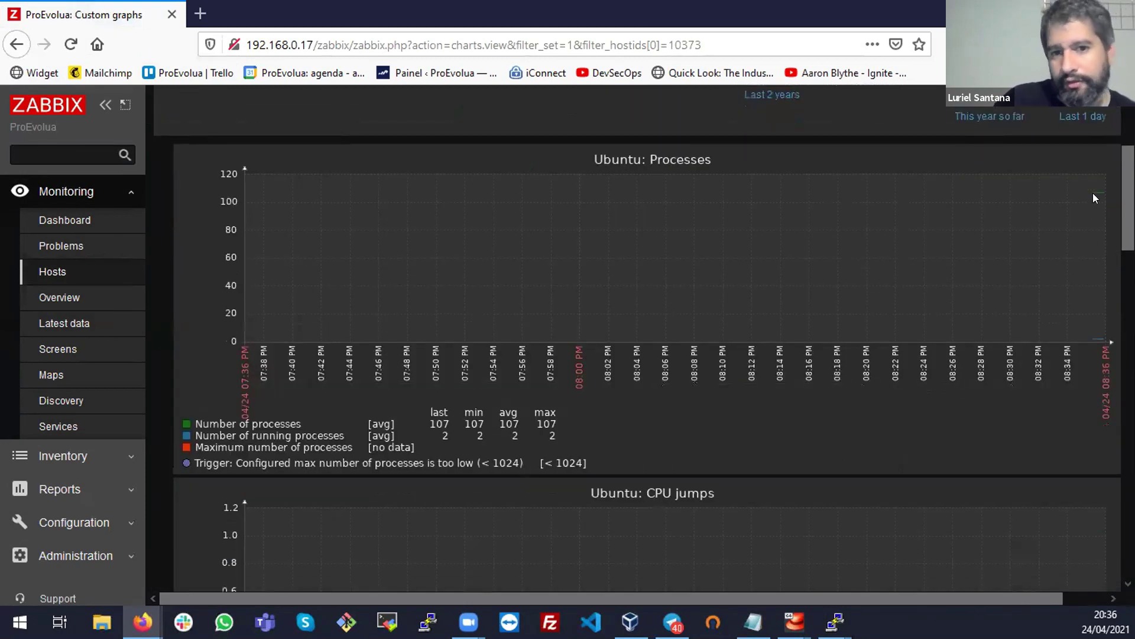
{"action": "scroll", "coordinate": [906, 412], "scroll_direction": "down", "scroll_amount": 10}
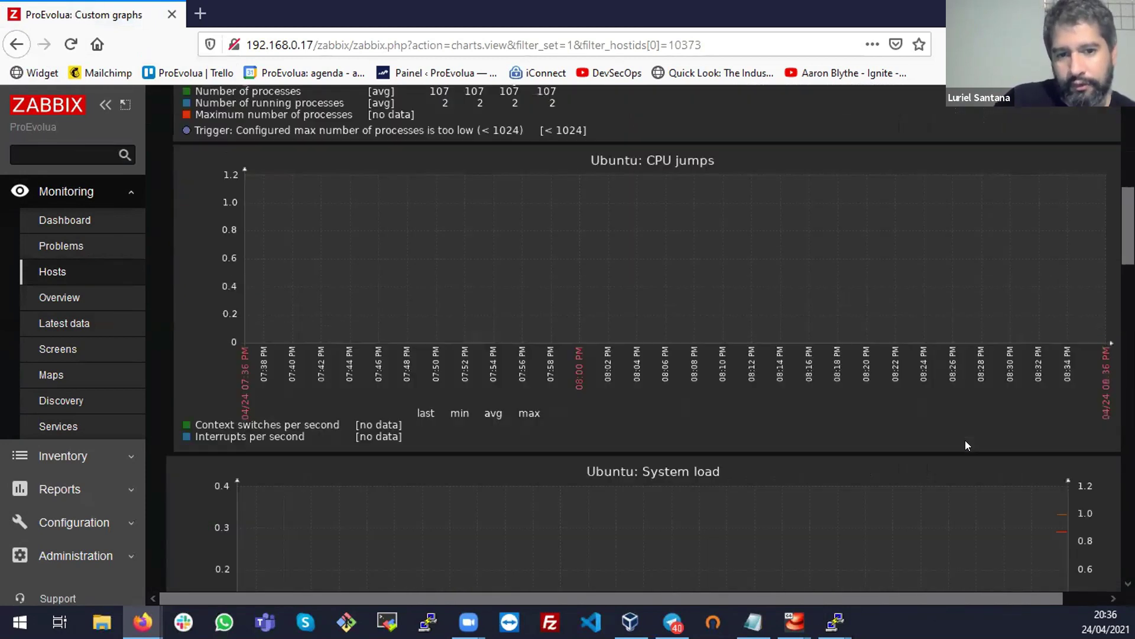
{"action": "scroll", "coordinate": [1029, 326], "scroll_direction": "down", "scroll_amount": 6}
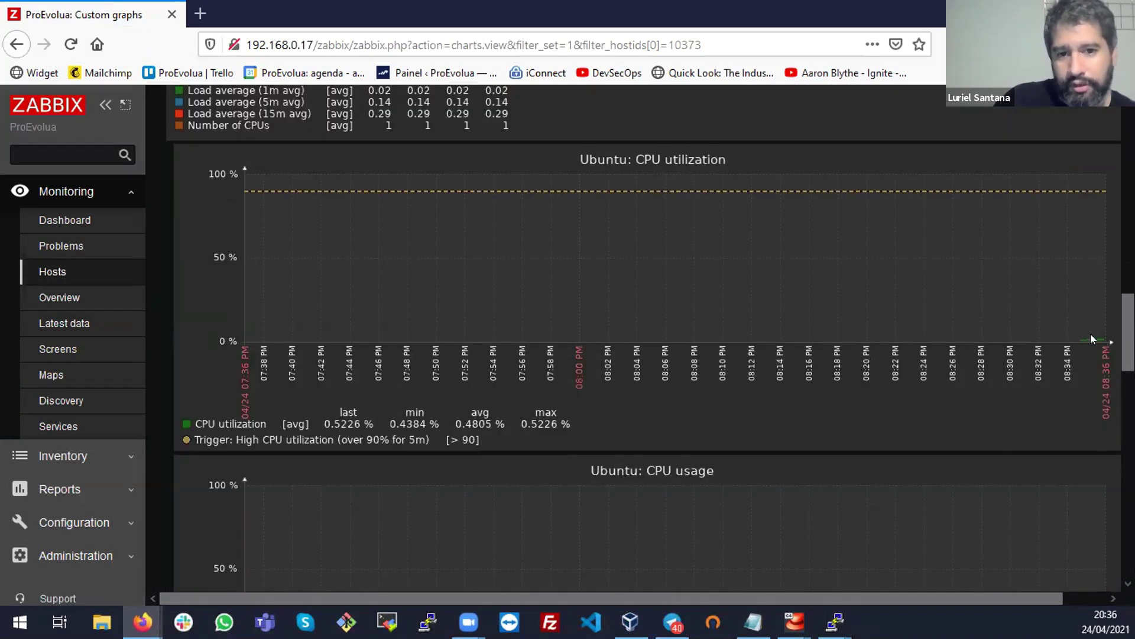
{"action": "scroll", "coordinate": [965, 420], "scroll_direction": "down", "scroll_amount": 3}
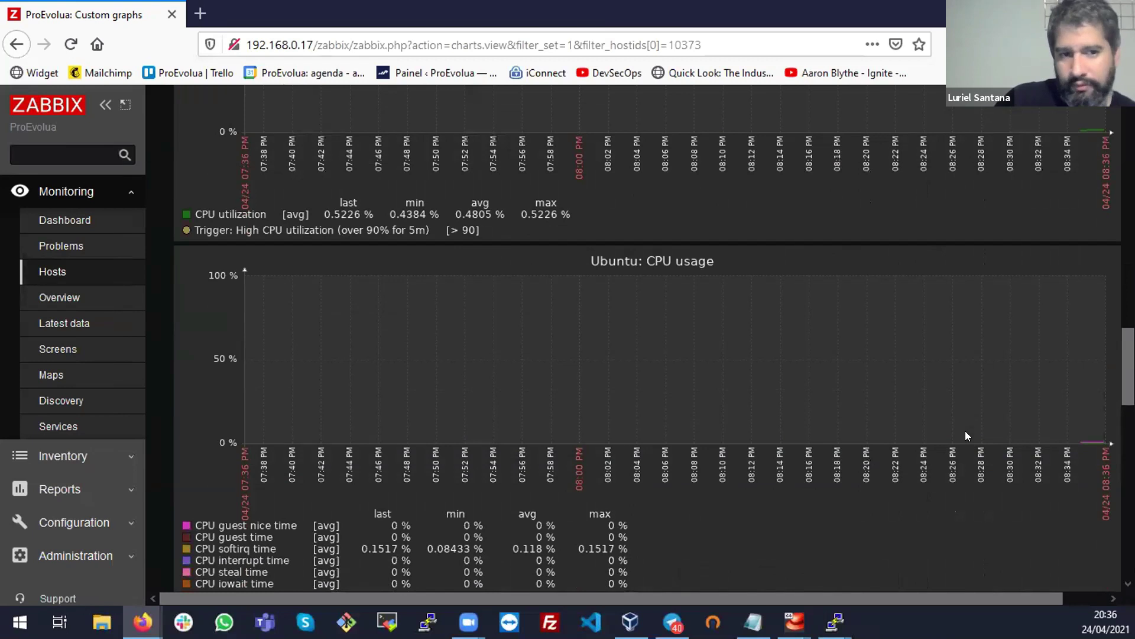
{"action": "scroll", "coordinate": [969, 438], "scroll_direction": "down", "scroll_amount": 4}
{"action": "scroll", "coordinate": [725, 344], "scroll_direction": "down", "scroll_amount": 6}
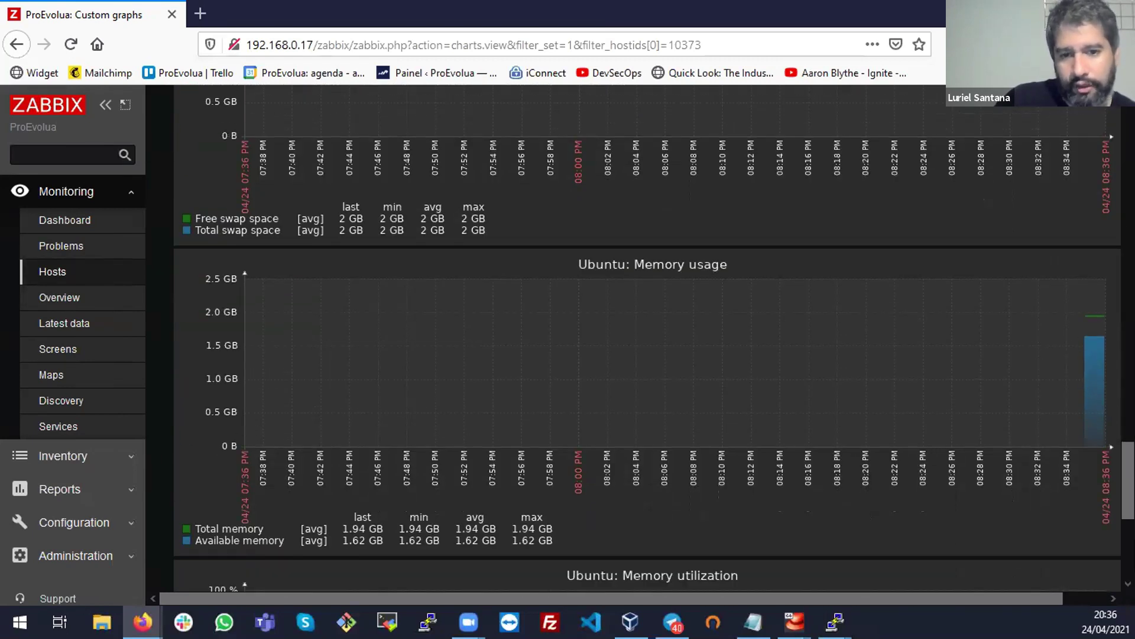
{"action": "scroll", "coordinate": [651, 337], "scroll_direction": "up", "scroll_amount": 7}
{"action": "scroll", "coordinate": [650, 337], "scroll_direction": "down", "scroll_amount": 12}
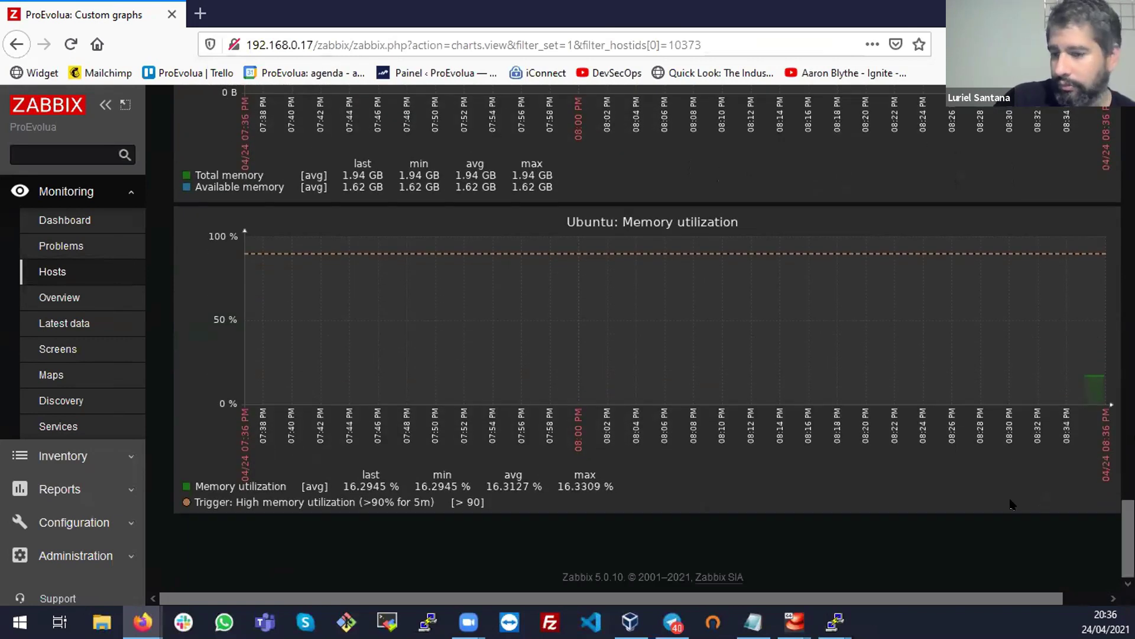
{"action": "scroll", "coordinate": [968, 385], "scroll_direction": "up", "scroll_amount": 20}
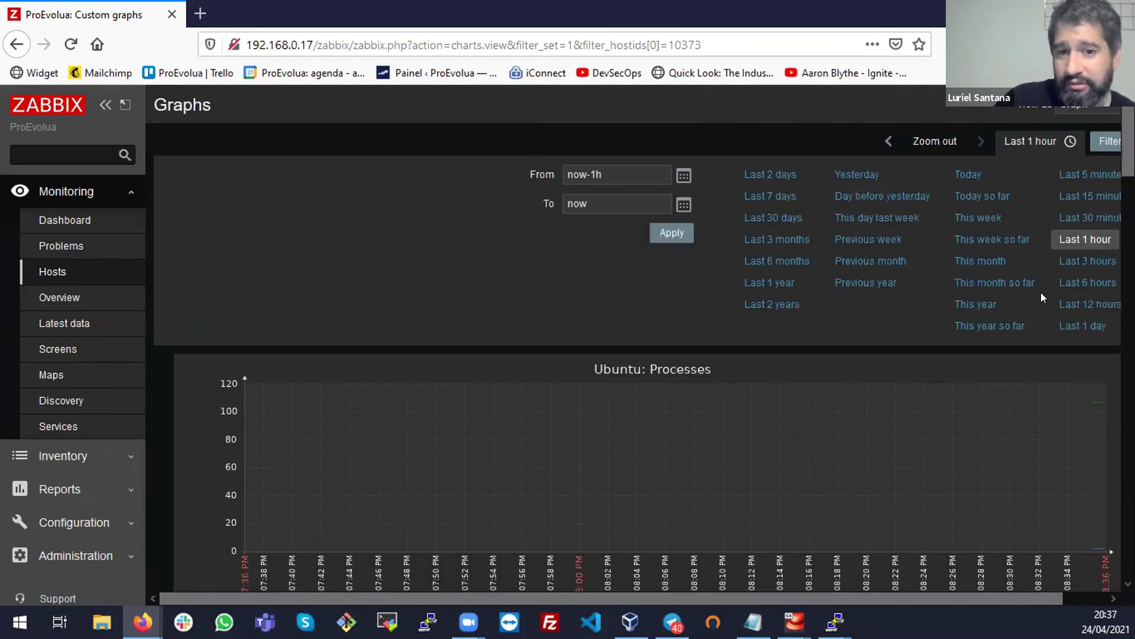
Set Ubuntu's graphs to the Last 5 minutes and scroll through the charts
{"action": "left_click", "coordinate": [1072, 174]}
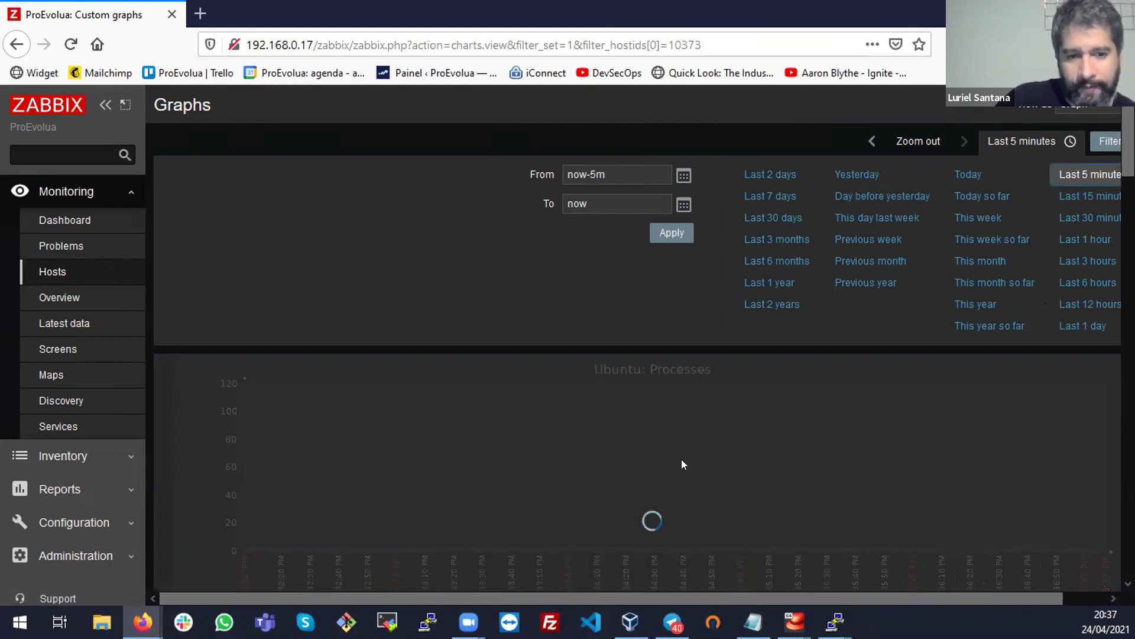
{"action": "scroll", "coordinate": [682, 459], "scroll_direction": "down", "scroll_amount": 10}
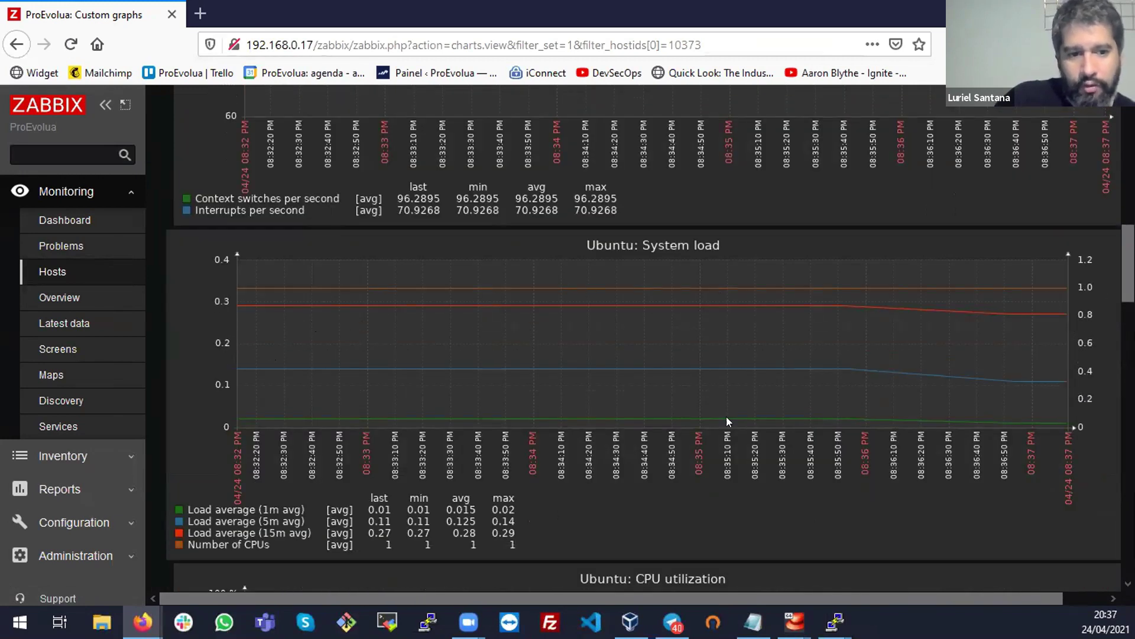
{"action": "scroll", "coordinate": [726, 417], "scroll_direction": "down", "scroll_amount": 7}
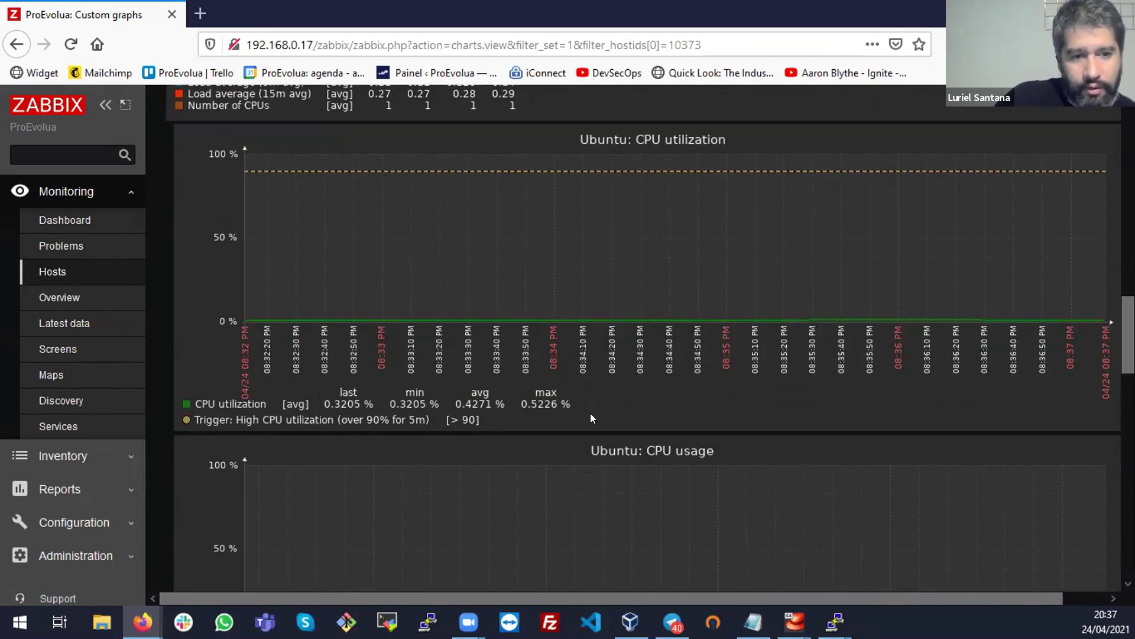
{"action": "scroll", "coordinate": [590, 417], "scroll_direction": "down", "scroll_amount": 3}
{"action": "scroll", "coordinate": [590, 417], "scroll_direction": "down", "scroll_amount": 7}
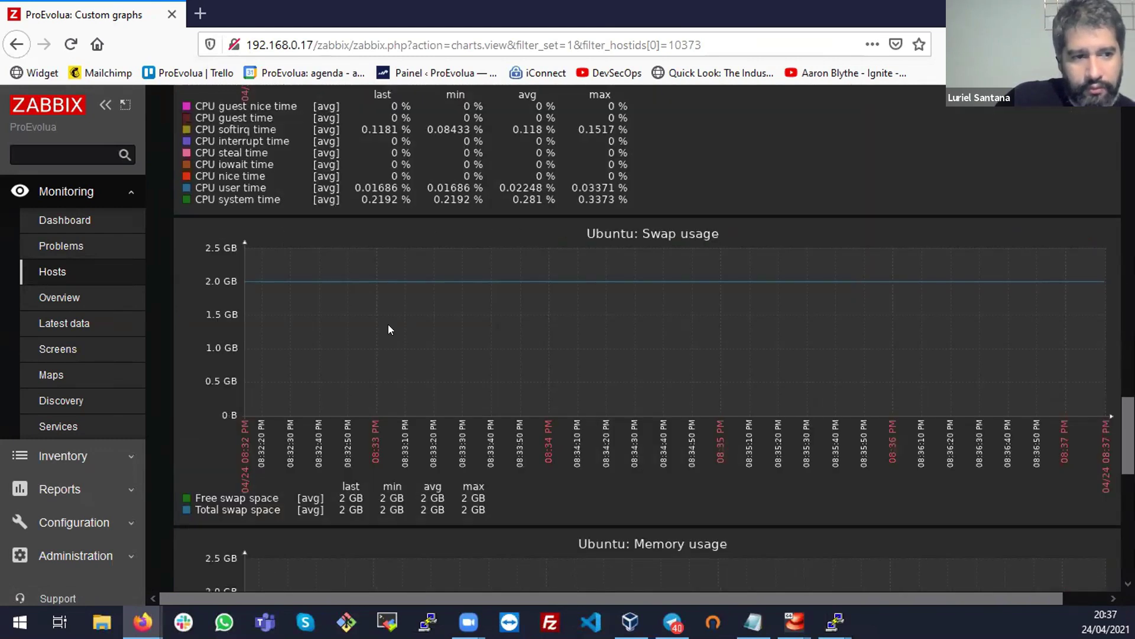
{"action": "scroll", "coordinate": [812, 393], "scroll_direction": "down", "scroll_amount": 5}
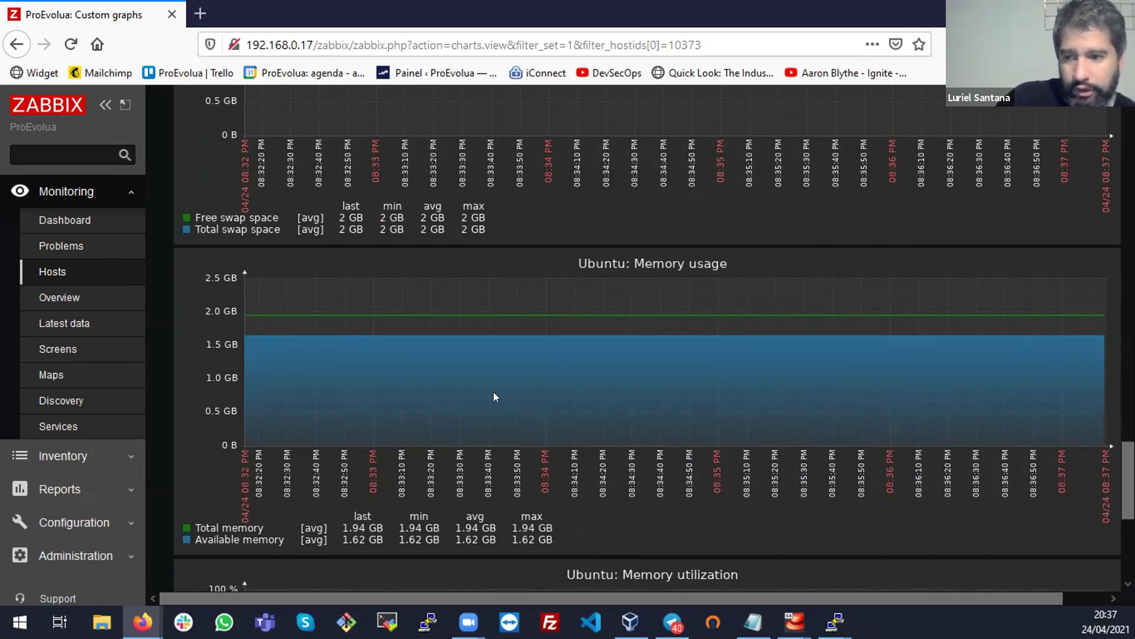
{"action": "scroll", "coordinate": [495, 395], "scroll_direction": "down", "scroll_amount": 3}
{"action": "scroll", "coordinate": [514, 418], "scroll_direction": "down", "scroll_amount": 3}
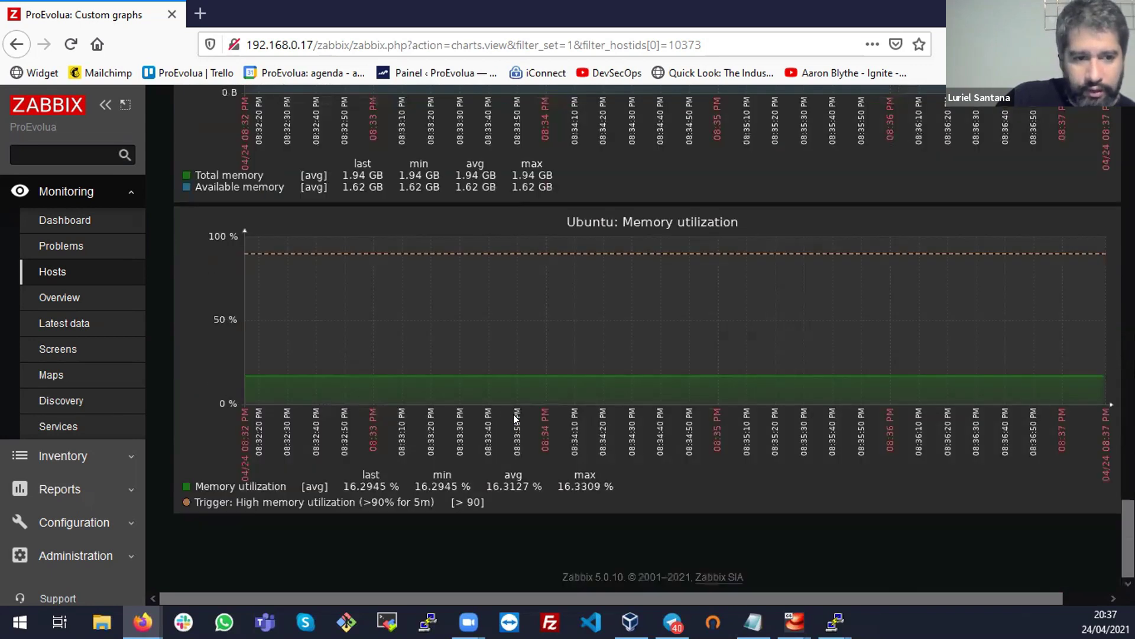
{"action": "scroll", "coordinate": [544, 453], "scroll_direction": "up", "scroll_amount": 5}
{"action": "scroll", "coordinate": [545, 453], "scroll_direction": "up", "scroll_amount": 10}
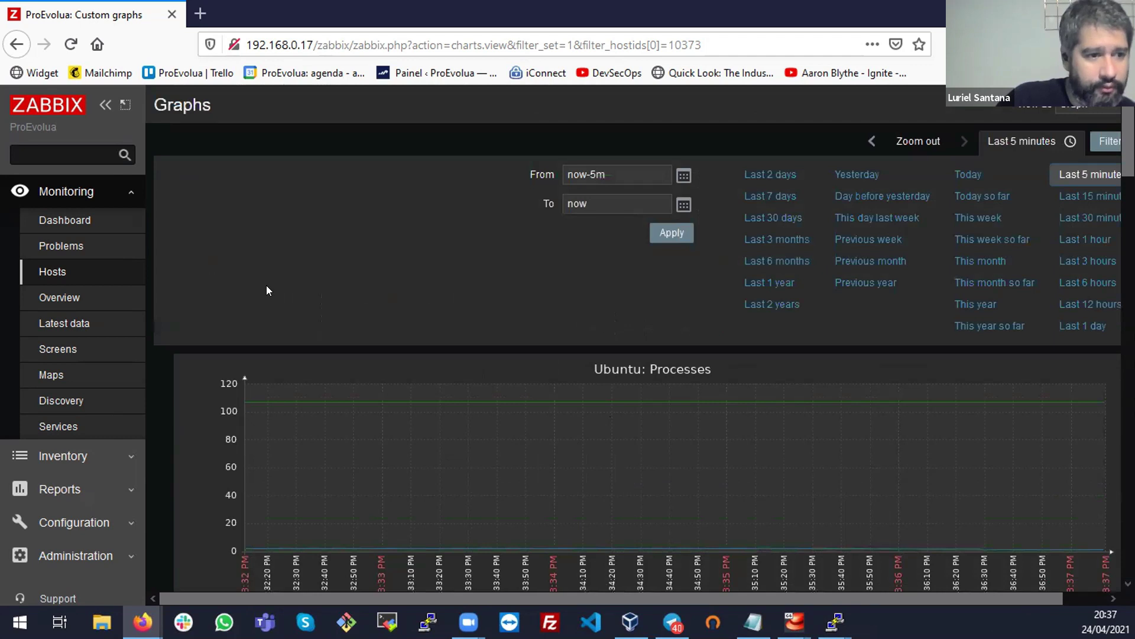
Open the Local network map and inspect the Zabbix server element and its label
{"action": "left_click", "coordinate": [51, 373]}
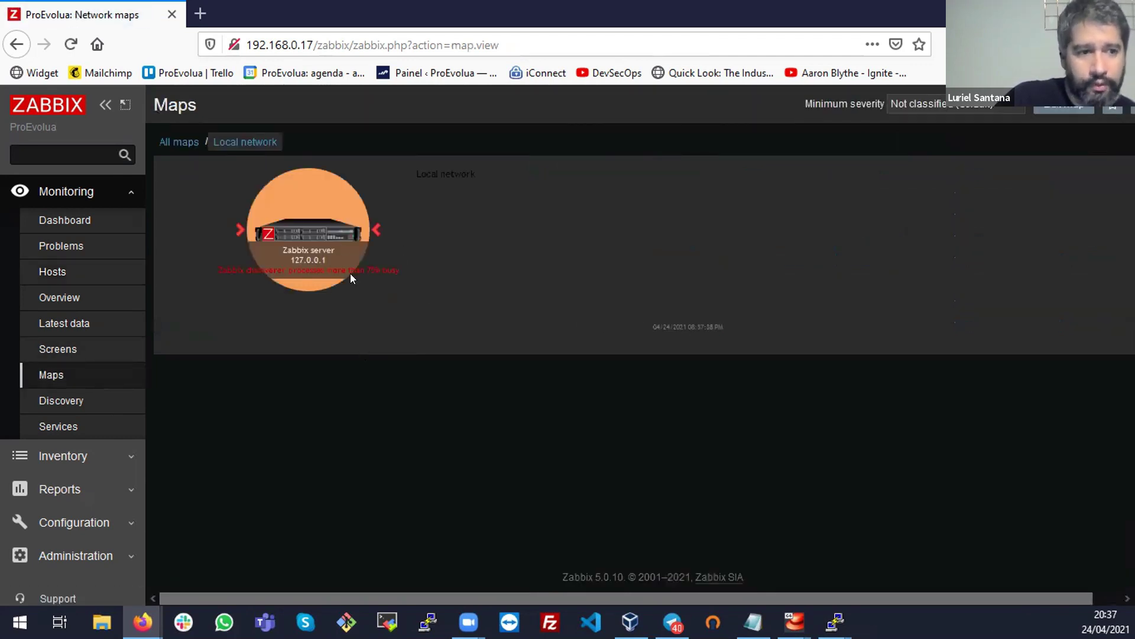
{"action": "left_click", "coordinate": [312, 222]}
{"action": "left_click", "coordinate": [363, 279]}
{"action": "triple_click", "coordinate": [366, 264]}
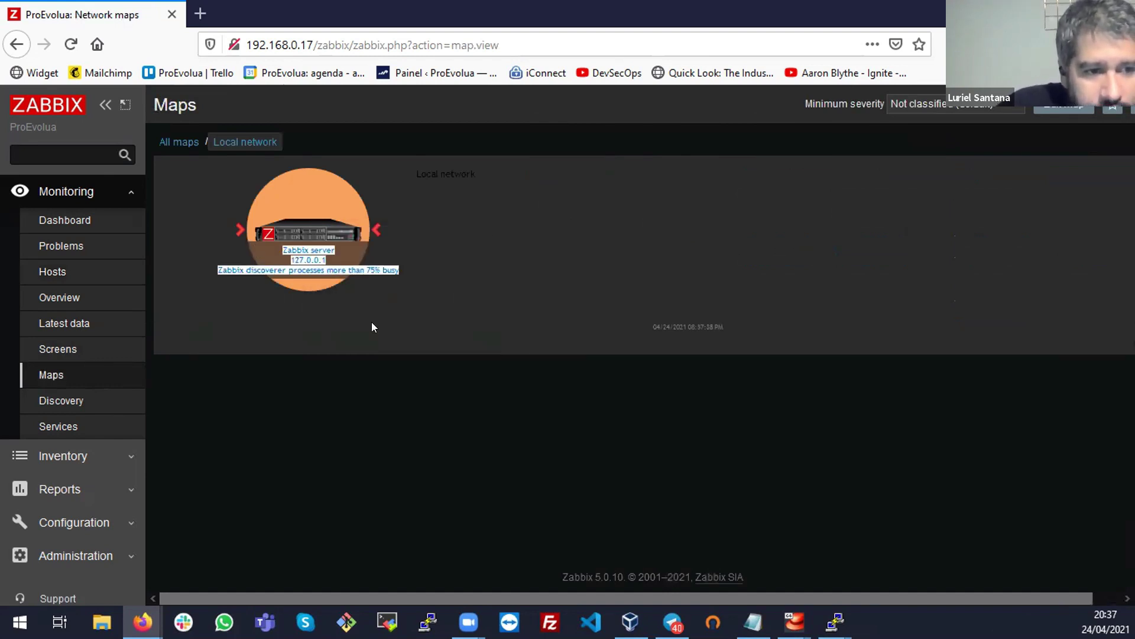